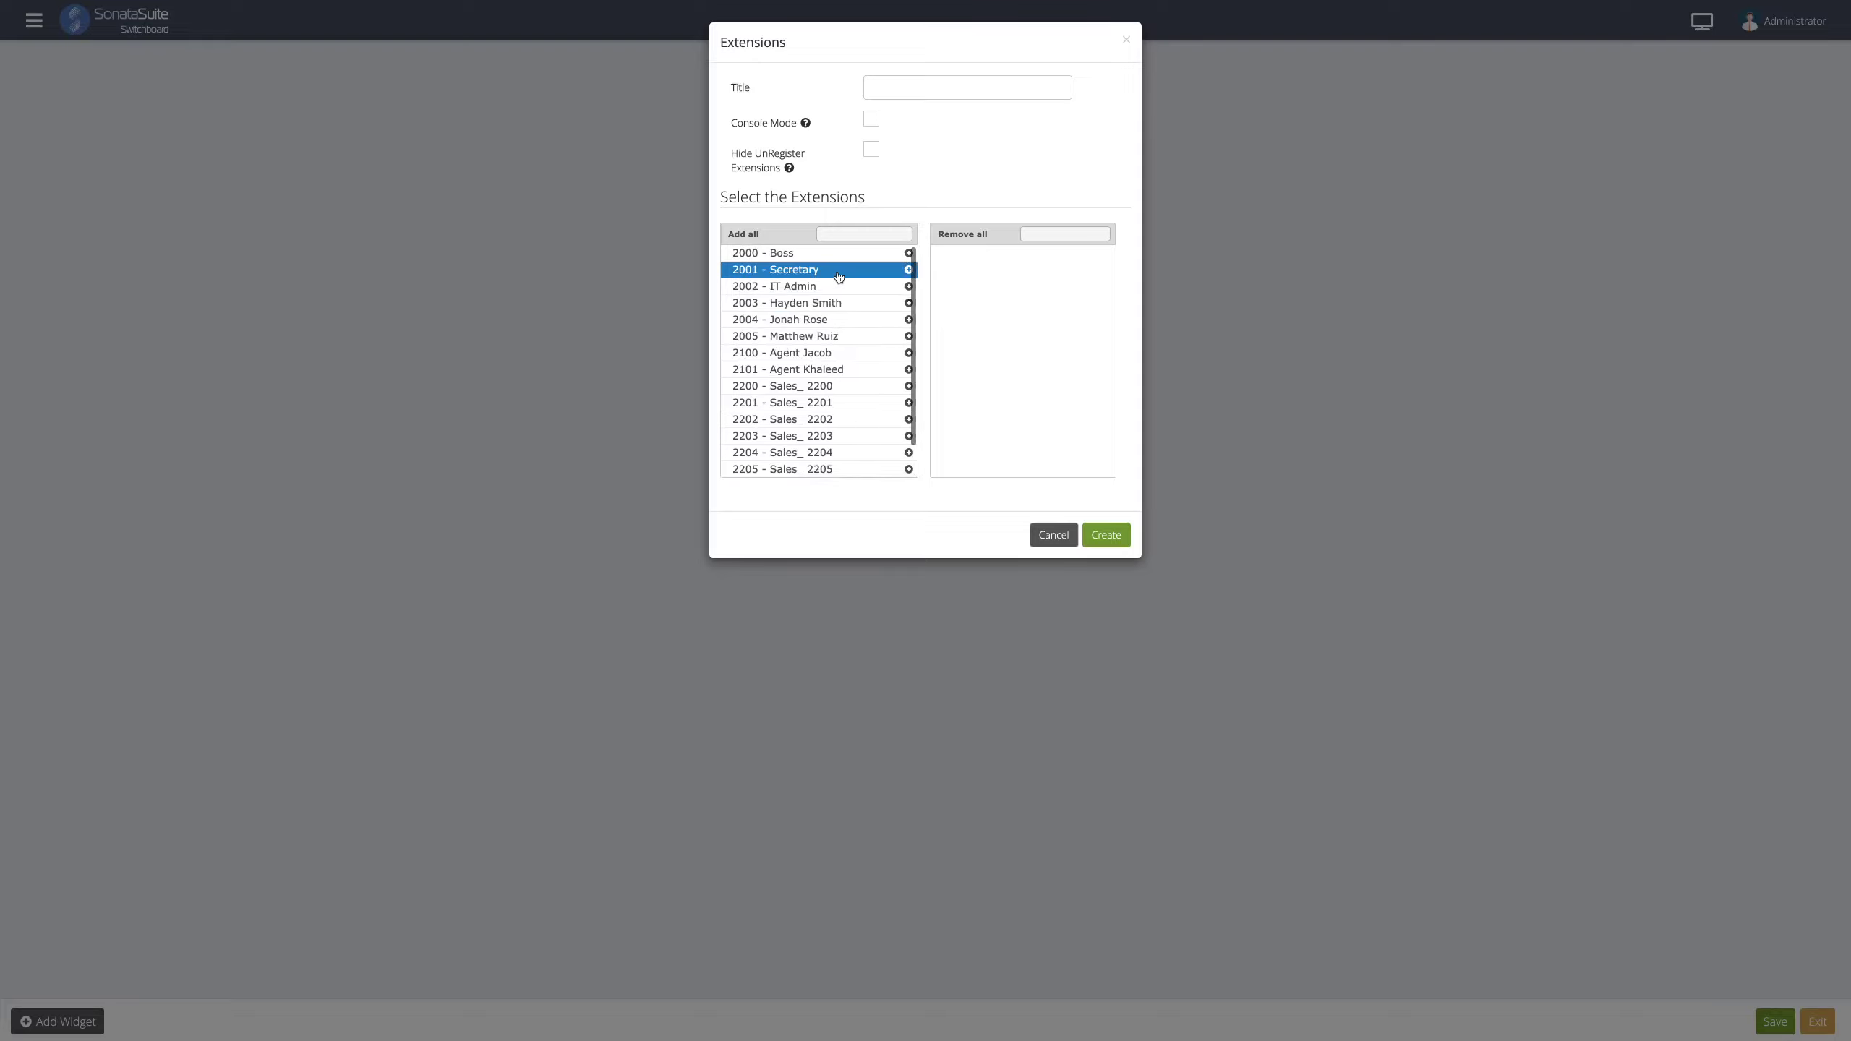
- Add all extensions to a new Extensions widget, leave its title blank, and create it
scroll(848, 311, down, 1)
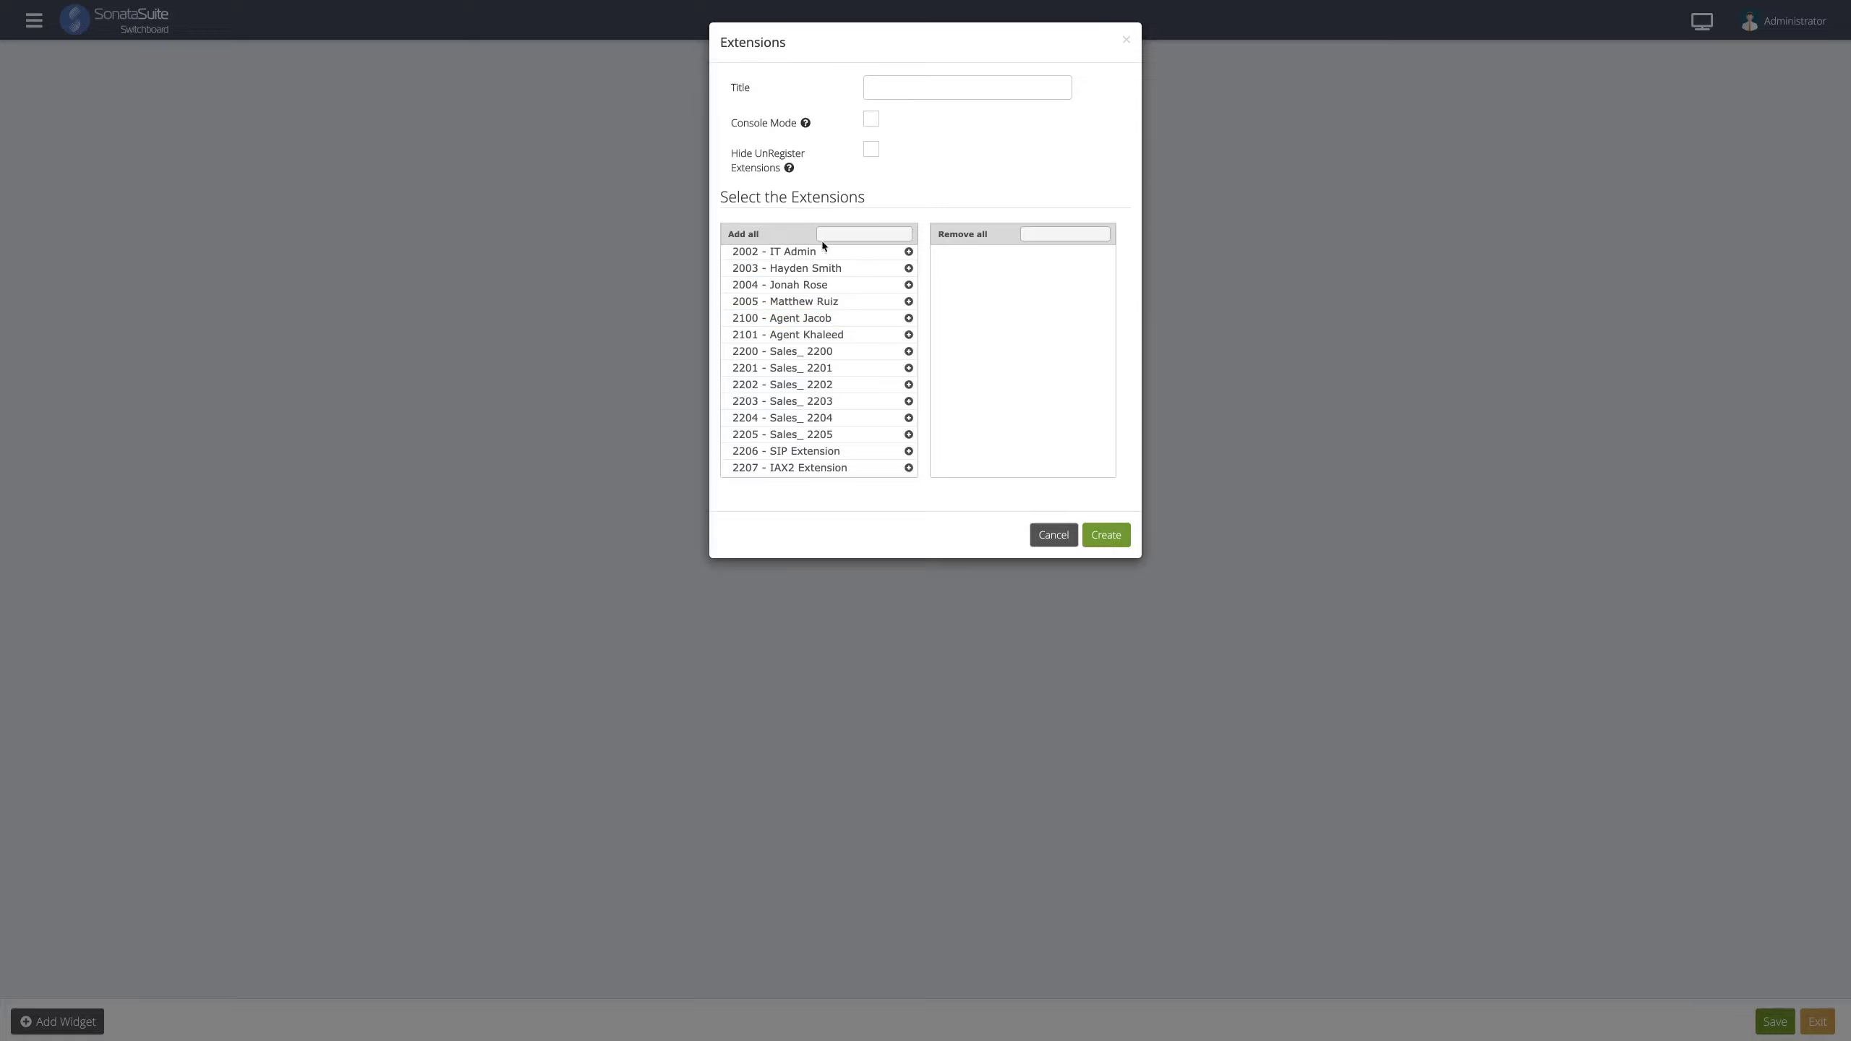
click(765, 242)
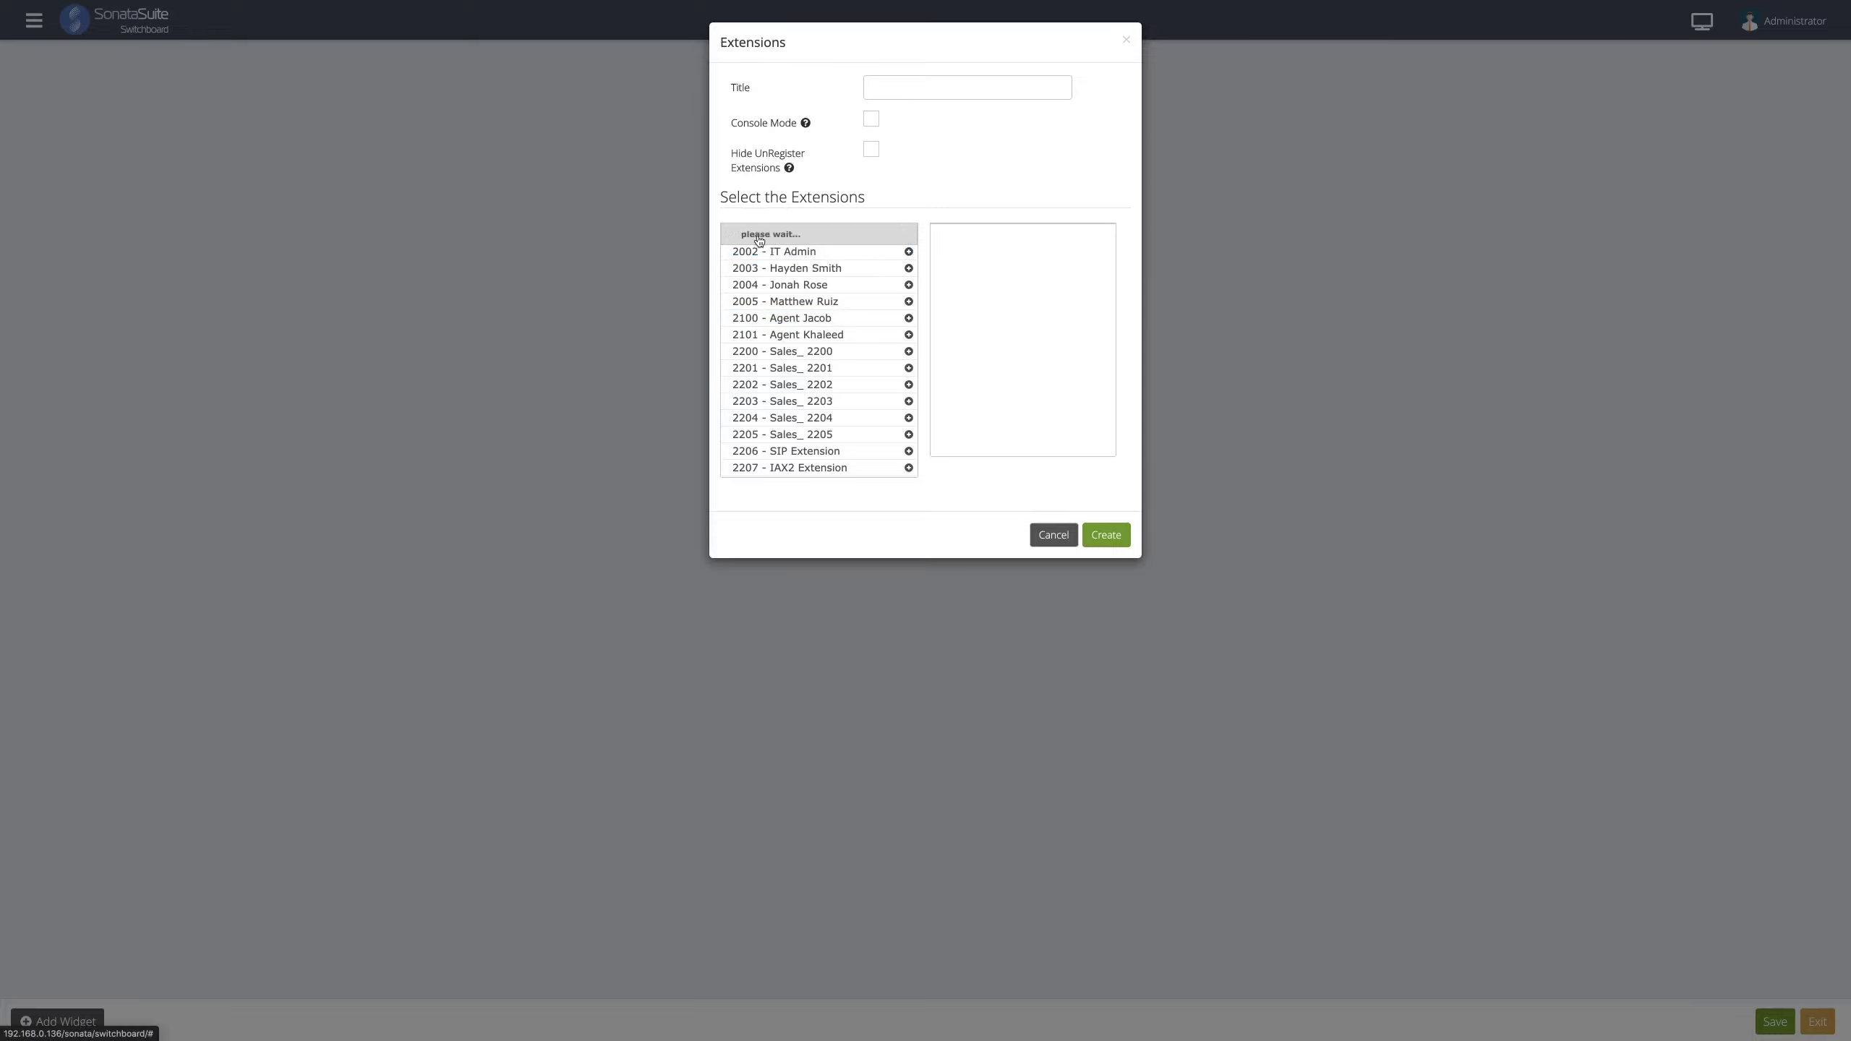
click(948, 88)
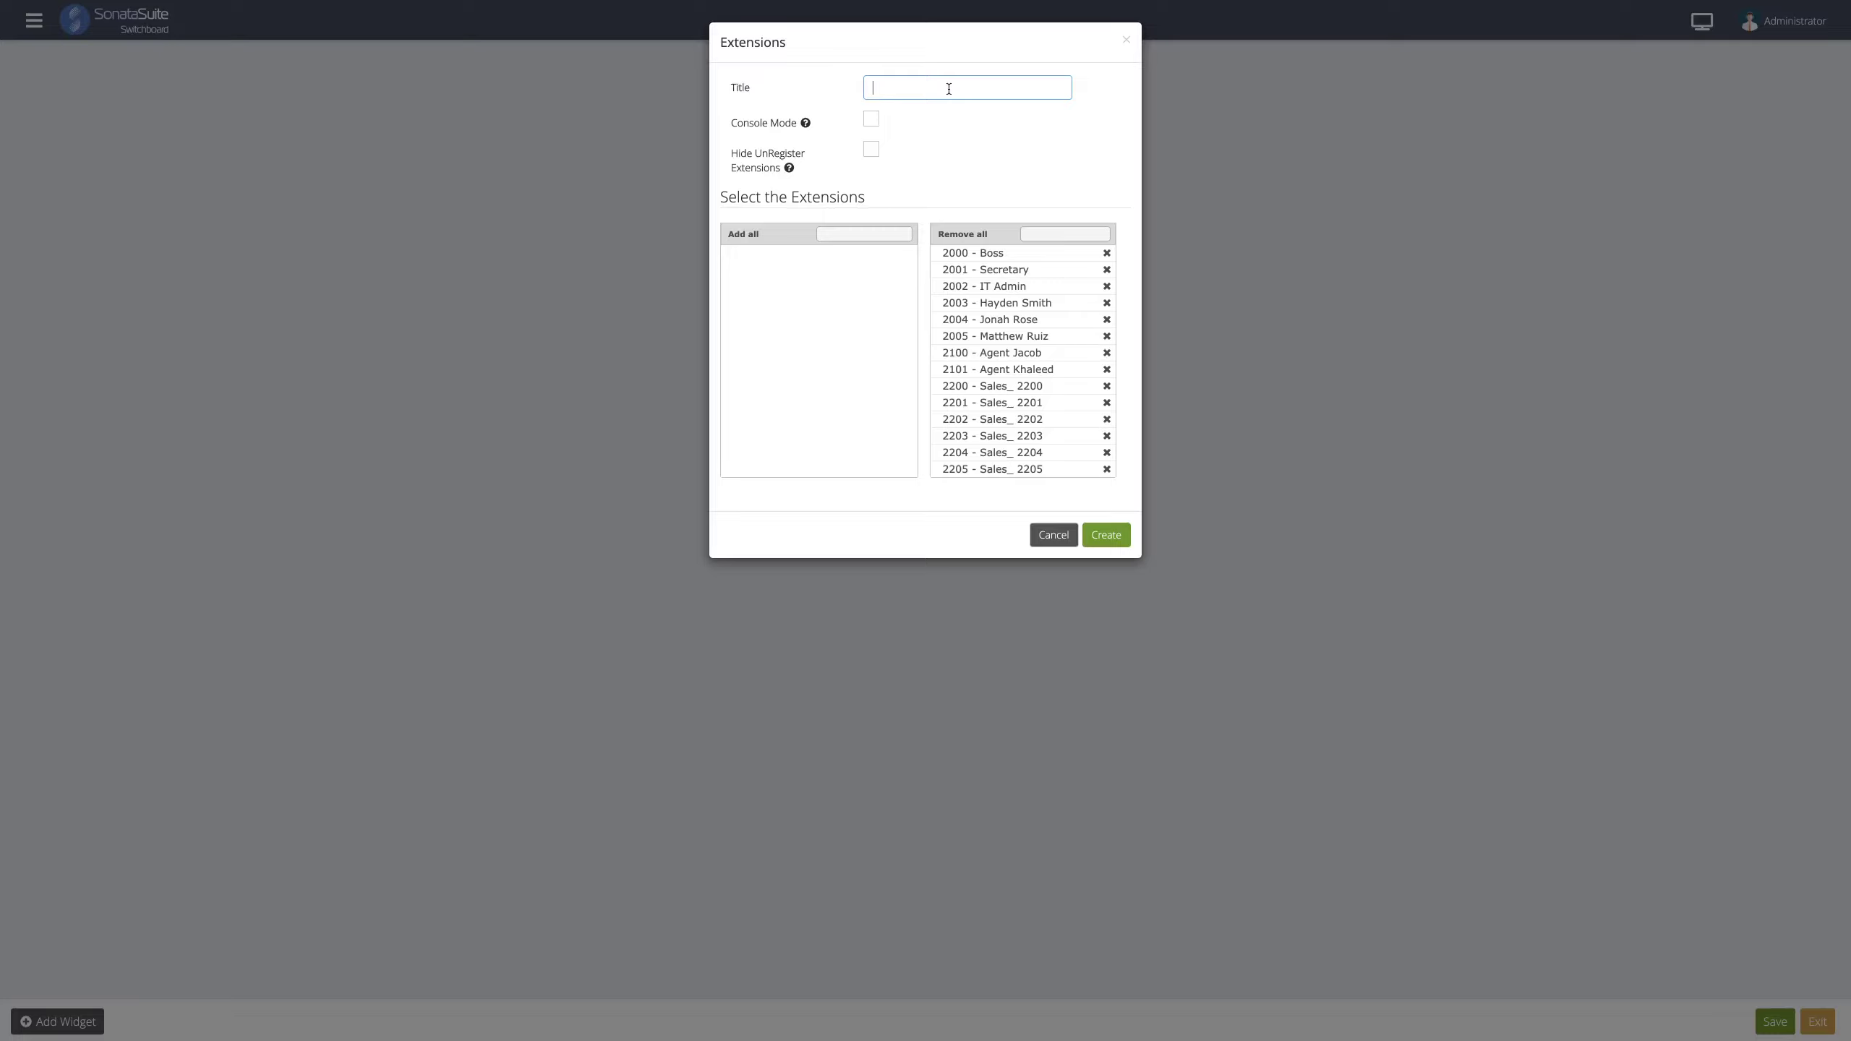
text(Agents)
key(BackSpace)
key(BackSpace)
key(BackSpace)
key(BackSpace)
text(ccounting)
key(BackSpace)
key(BackSpace)
key(BackSpace)
key(BackSpace)
key(BackSpace)
key(BackSpace)
key(BackSpace)
key(BackSpace)
key(BackSpace)
mouse_move(795, 129)
mouse_move(780, 170)
click(1105, 540)
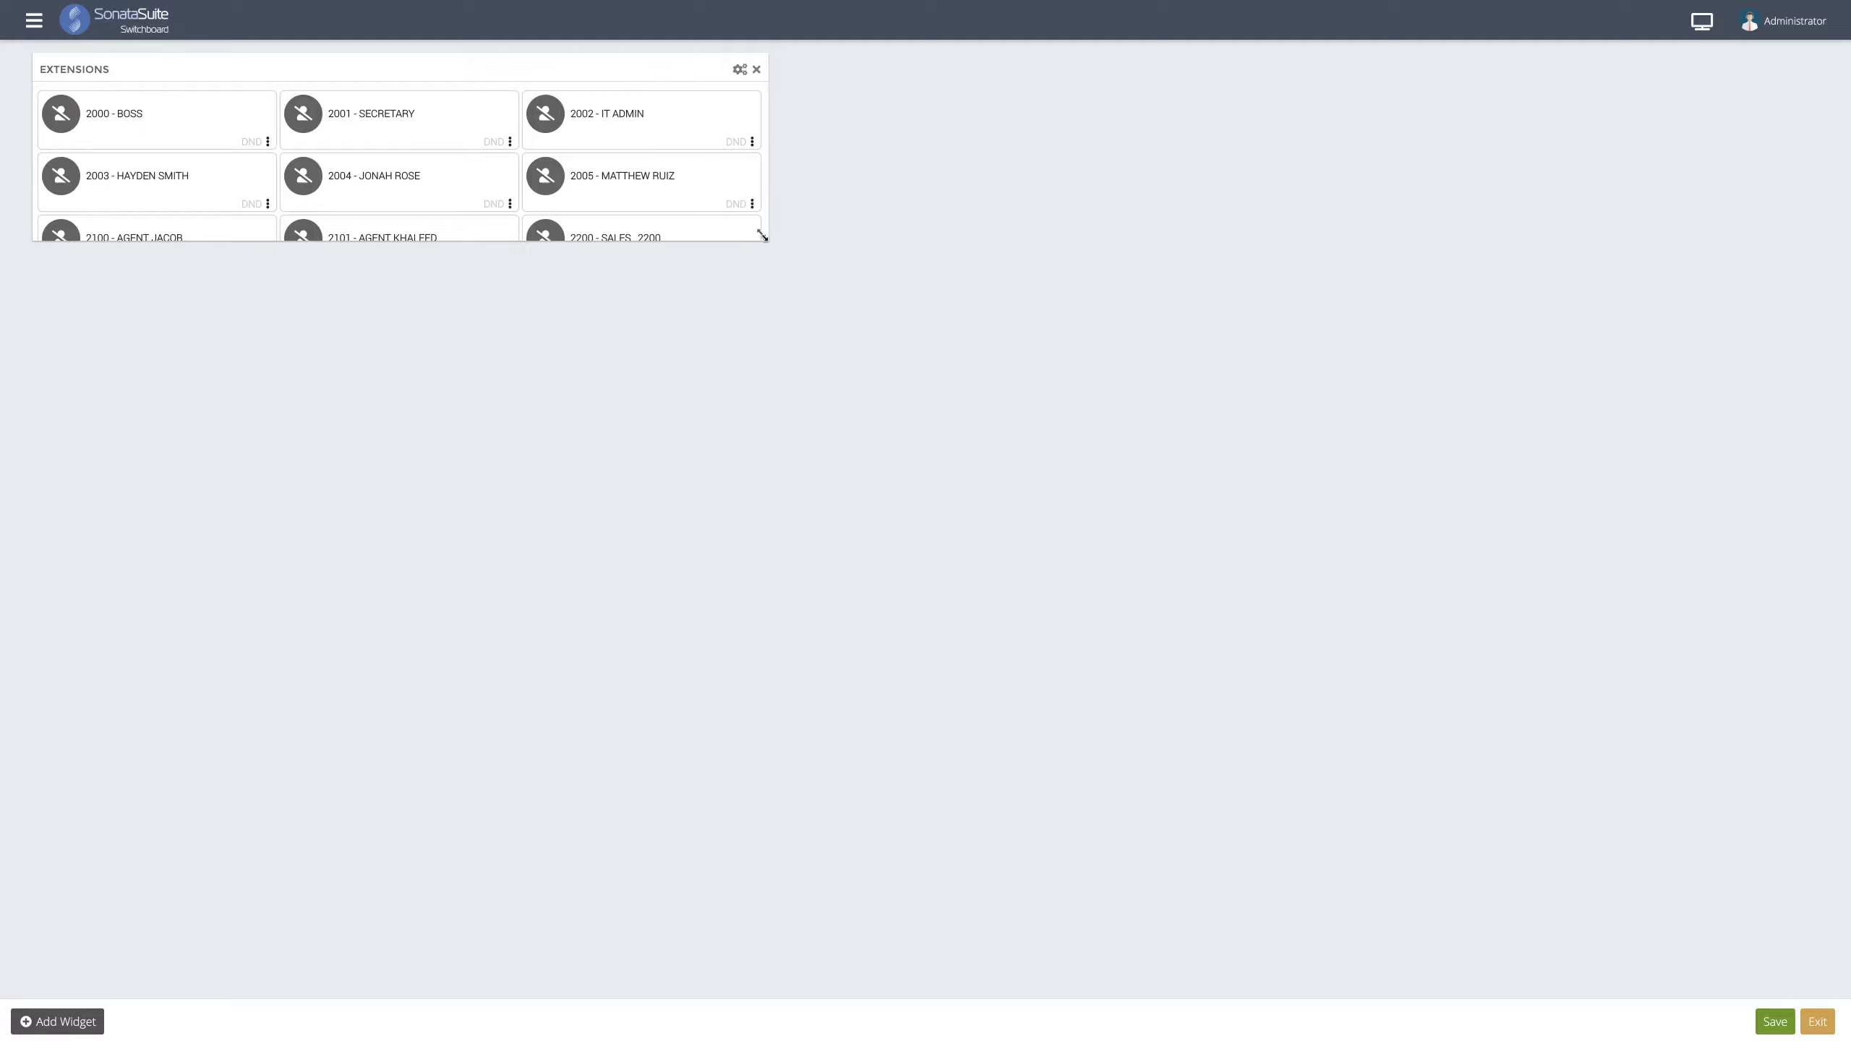
- Resize the Extensions widget taller and narrower to two columns and keep it at the top left
drag(754, 283, 648, 609)
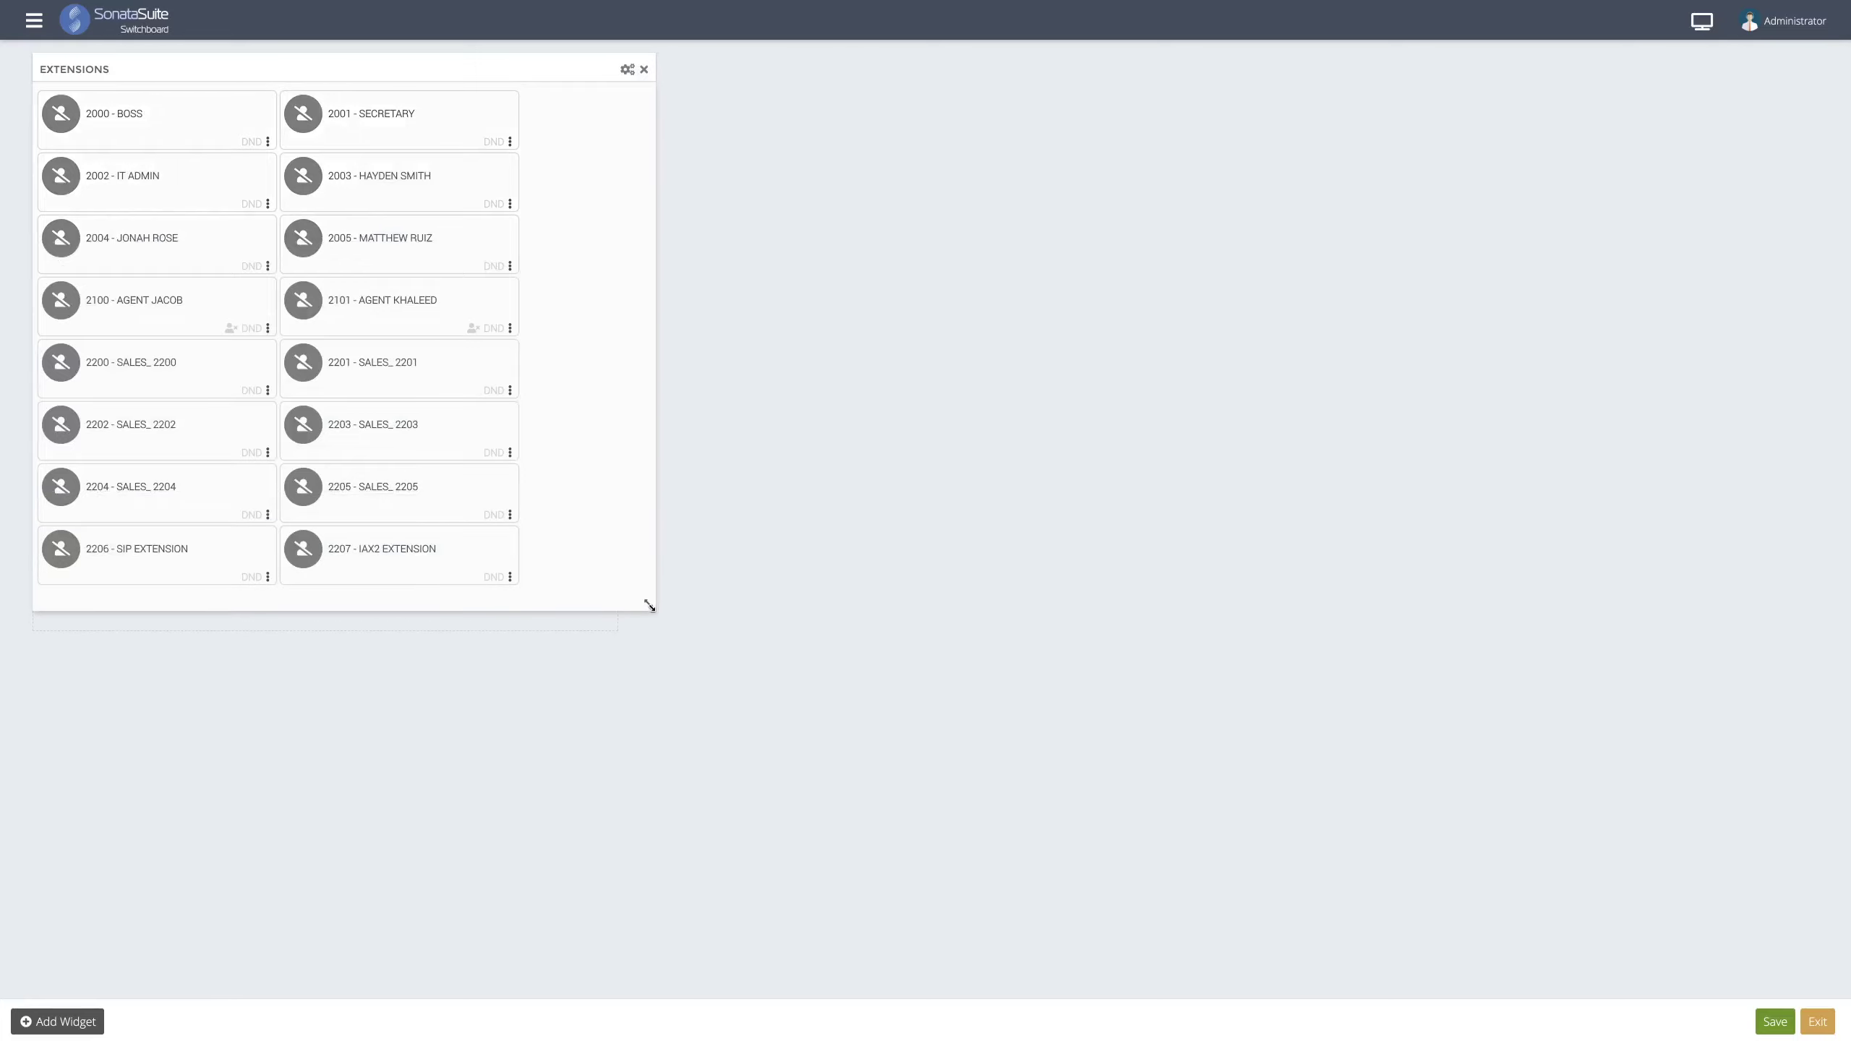
drag(418, 67, 1103, 71)
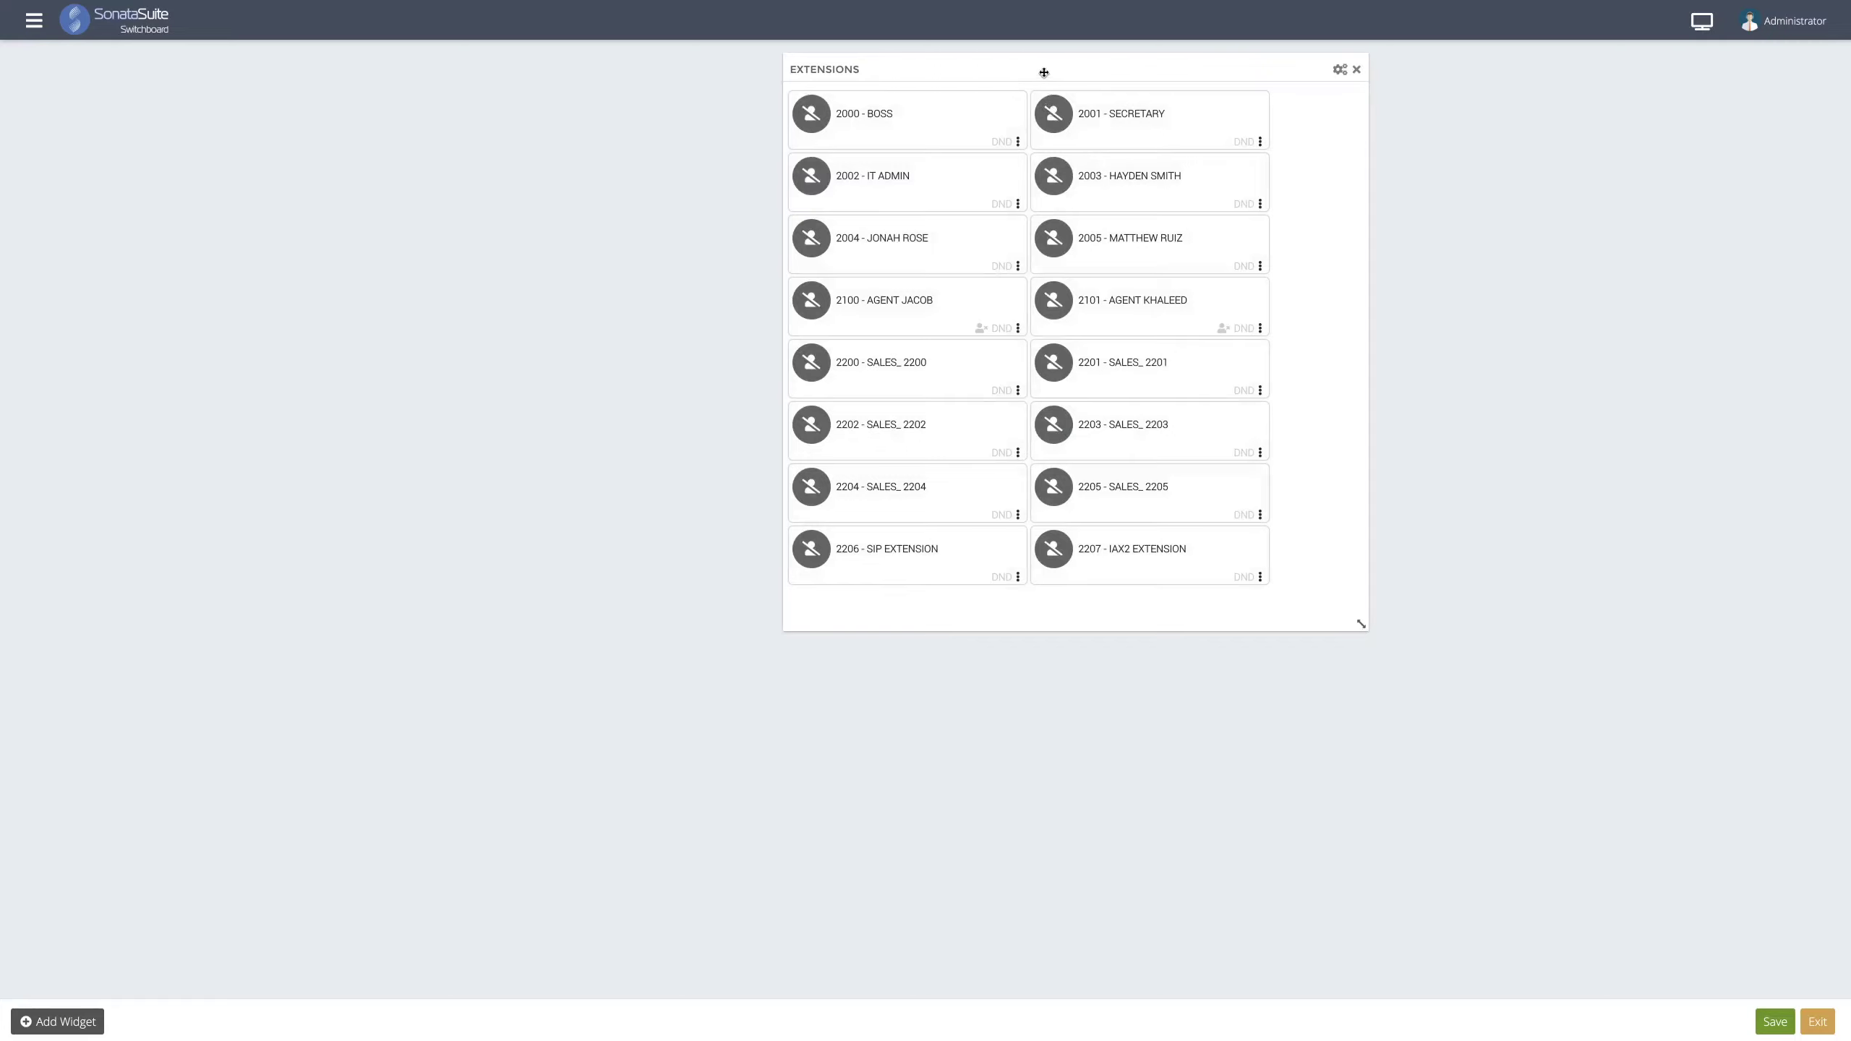
drag(1040, 70, 317, 94)
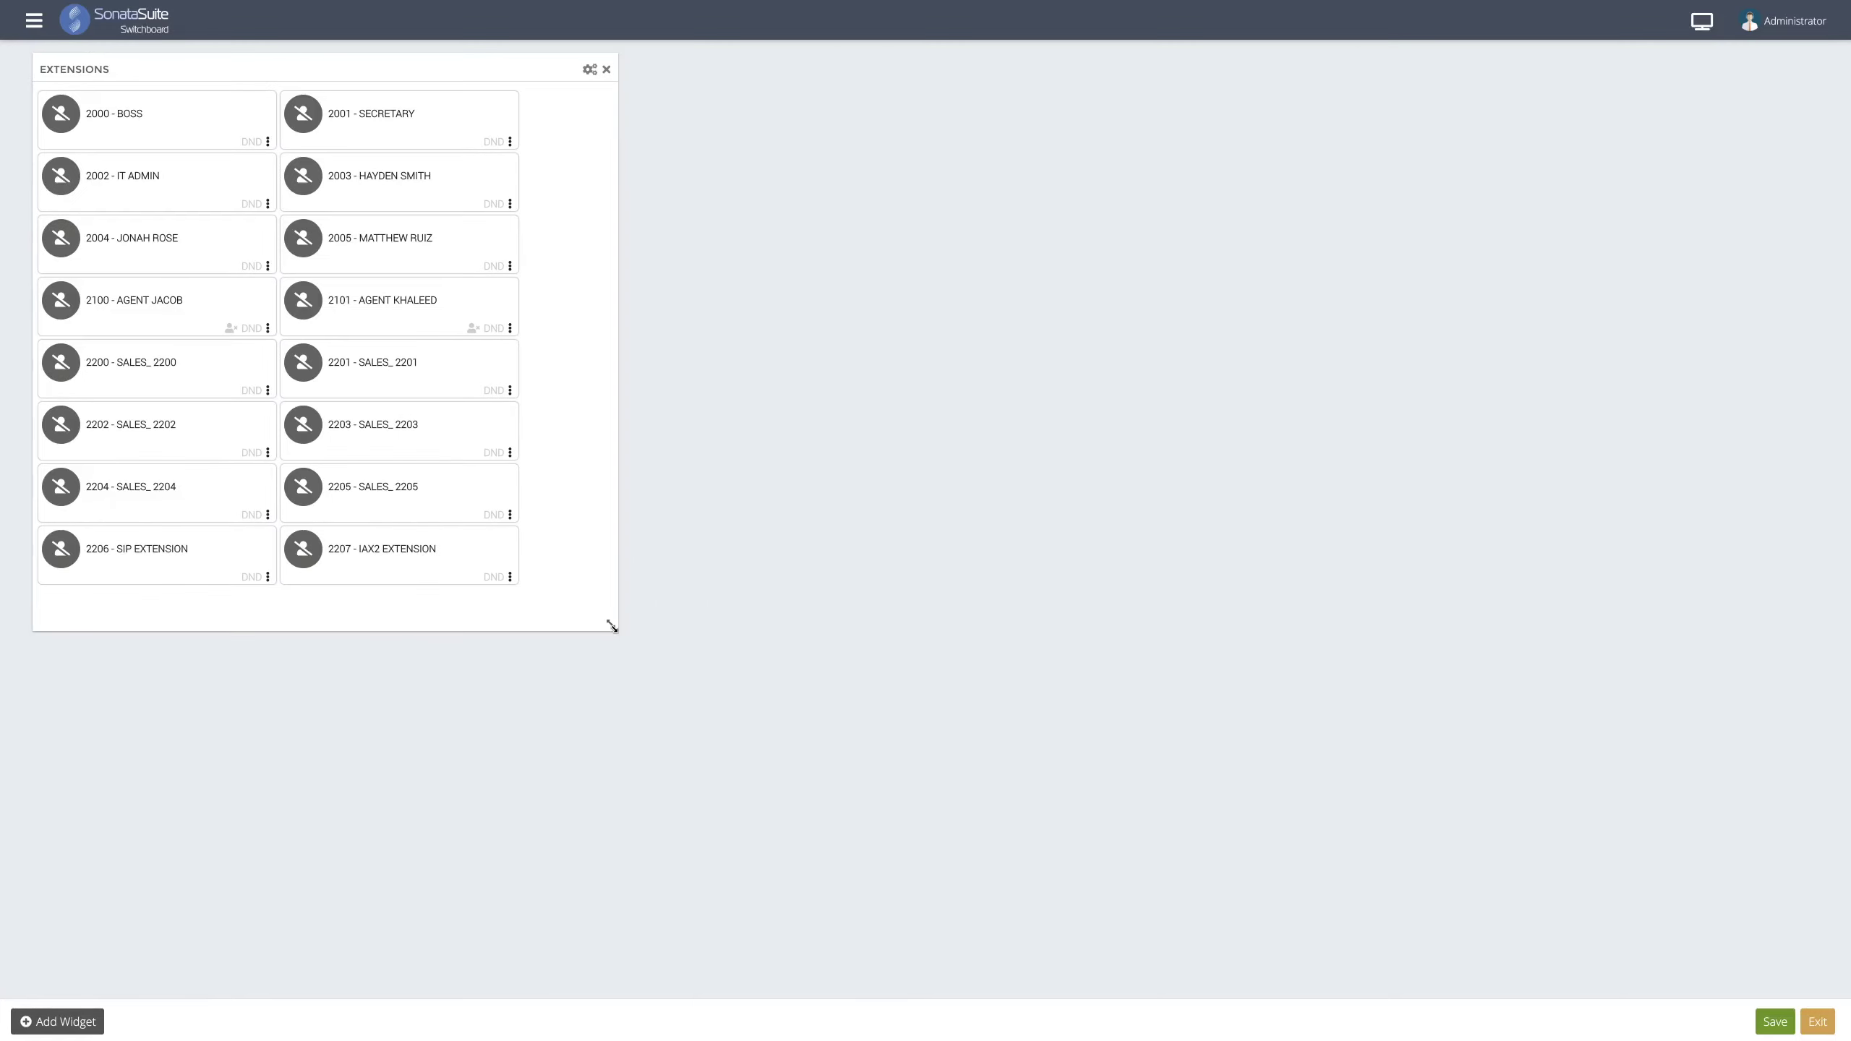
mouse_move(611, 626)
mouse_down()
mouse_move(463, 623)
mouse_move(586, 620)
mouse_up()
click(95, 1022)
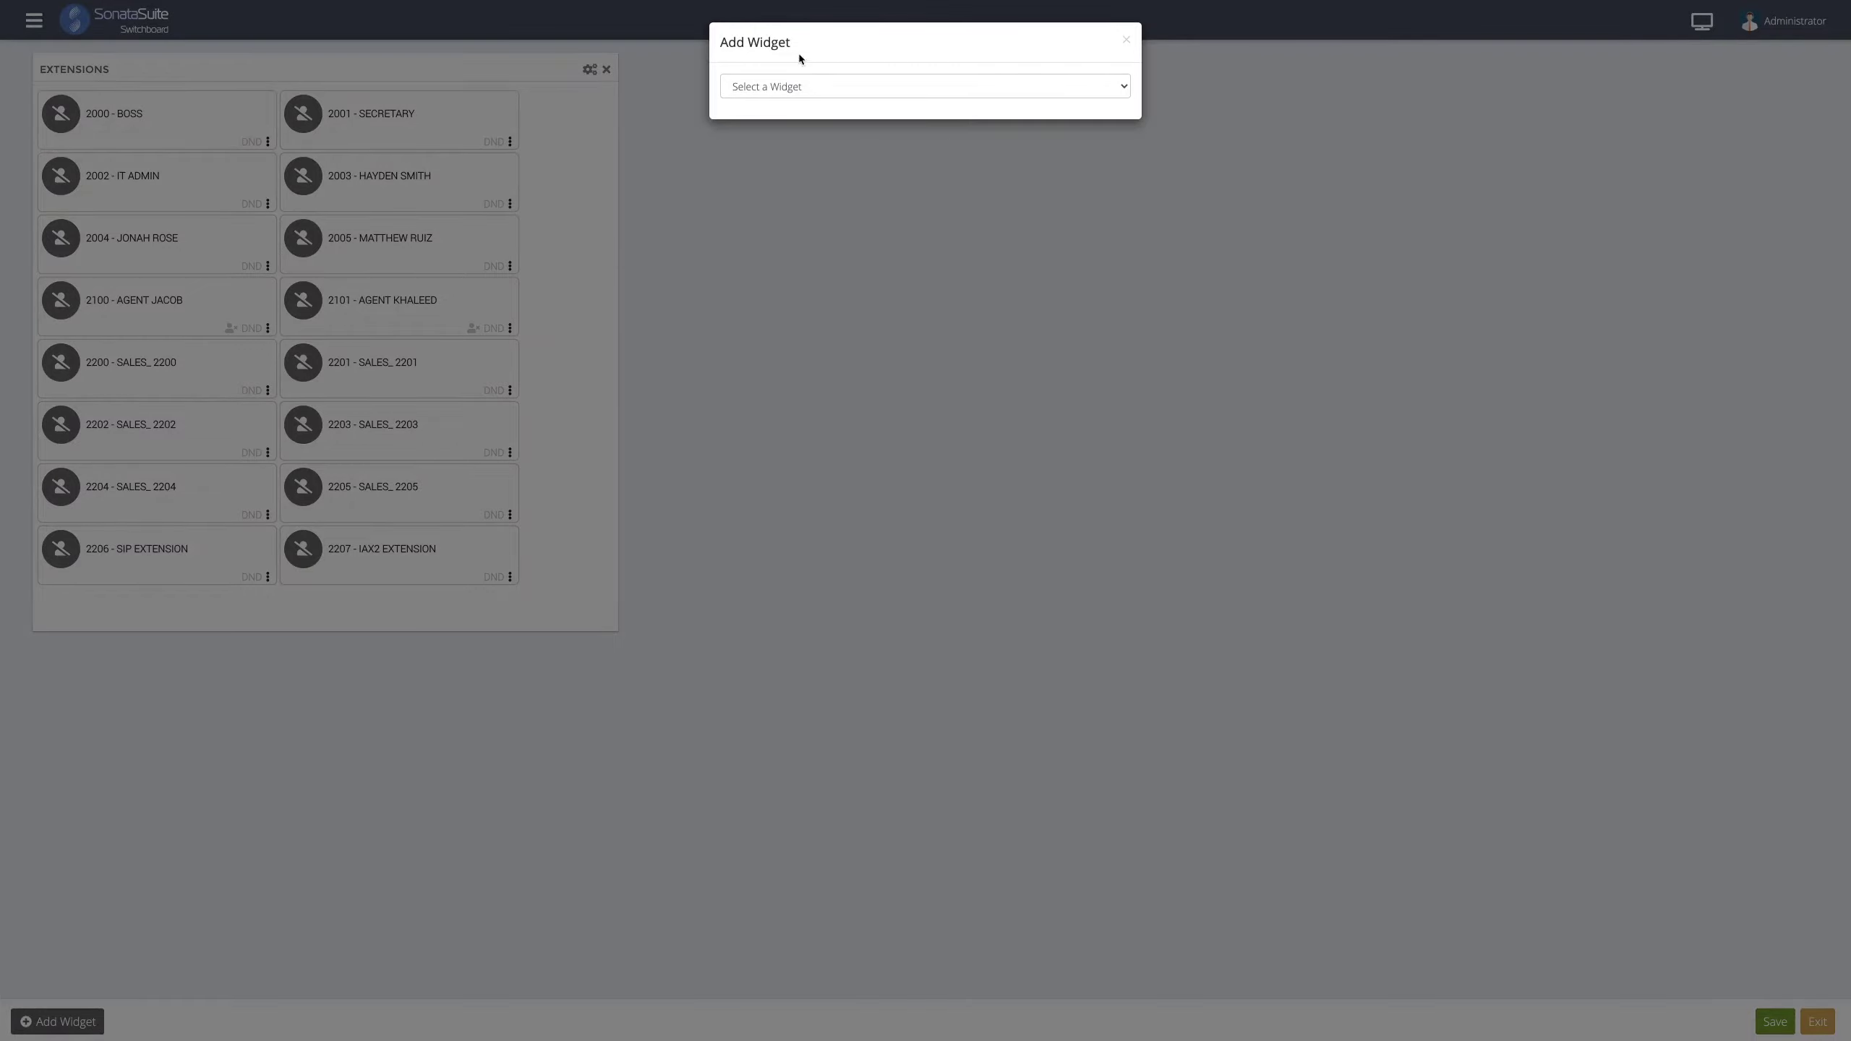
- Create a Queues widget containing 3100 - Support and shrink it beside the extensions
click(755, 84)
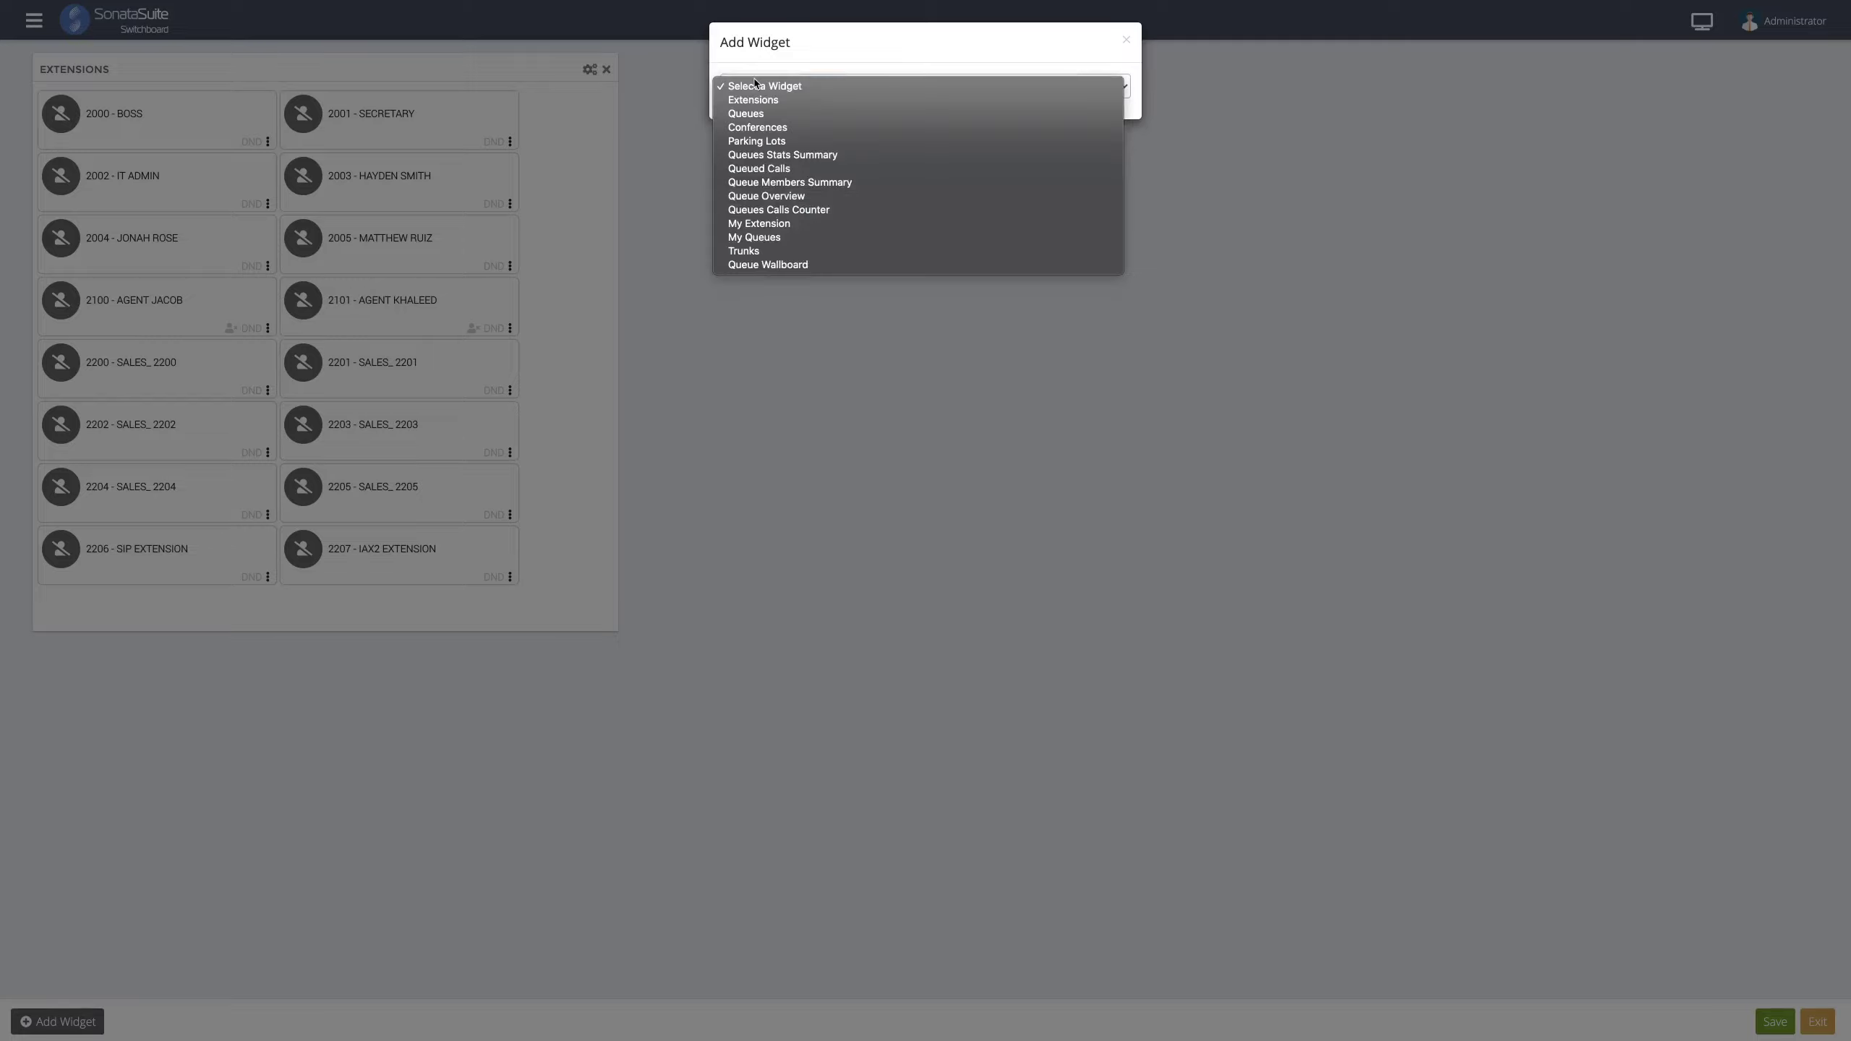
click(751, 113)
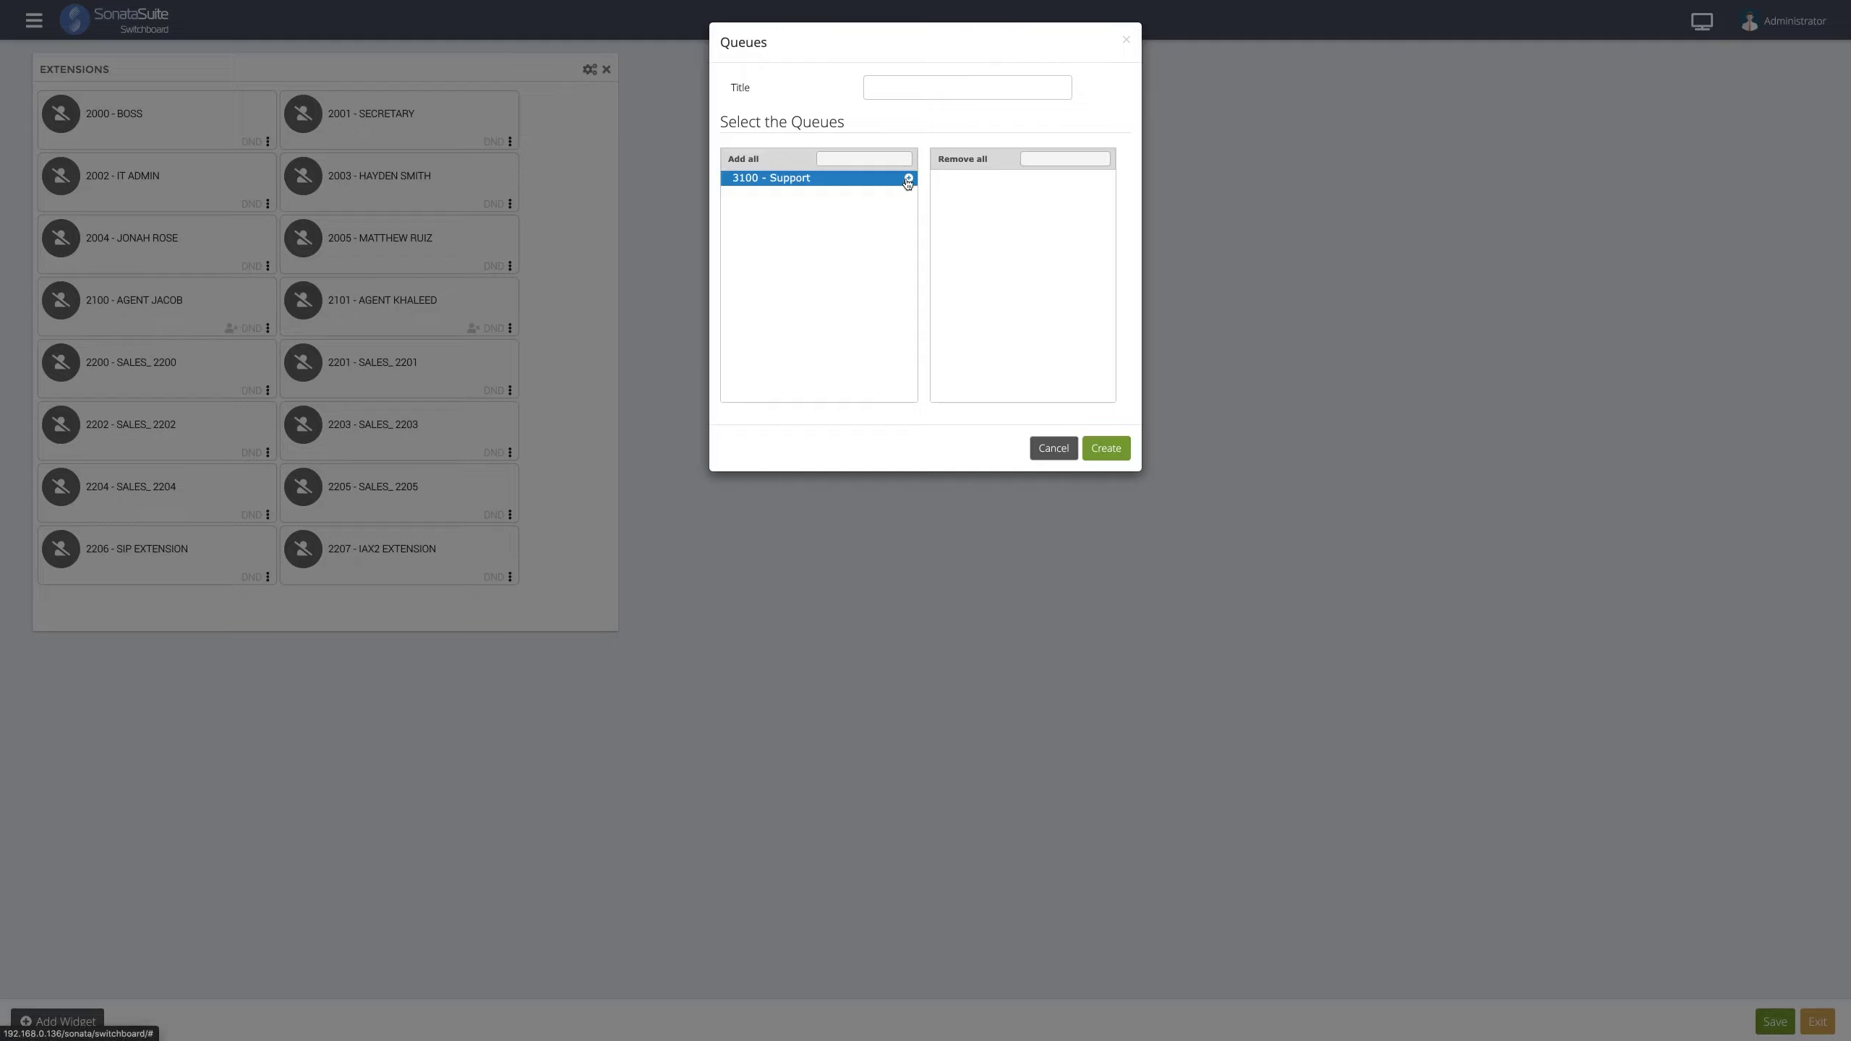
click(908, 180)
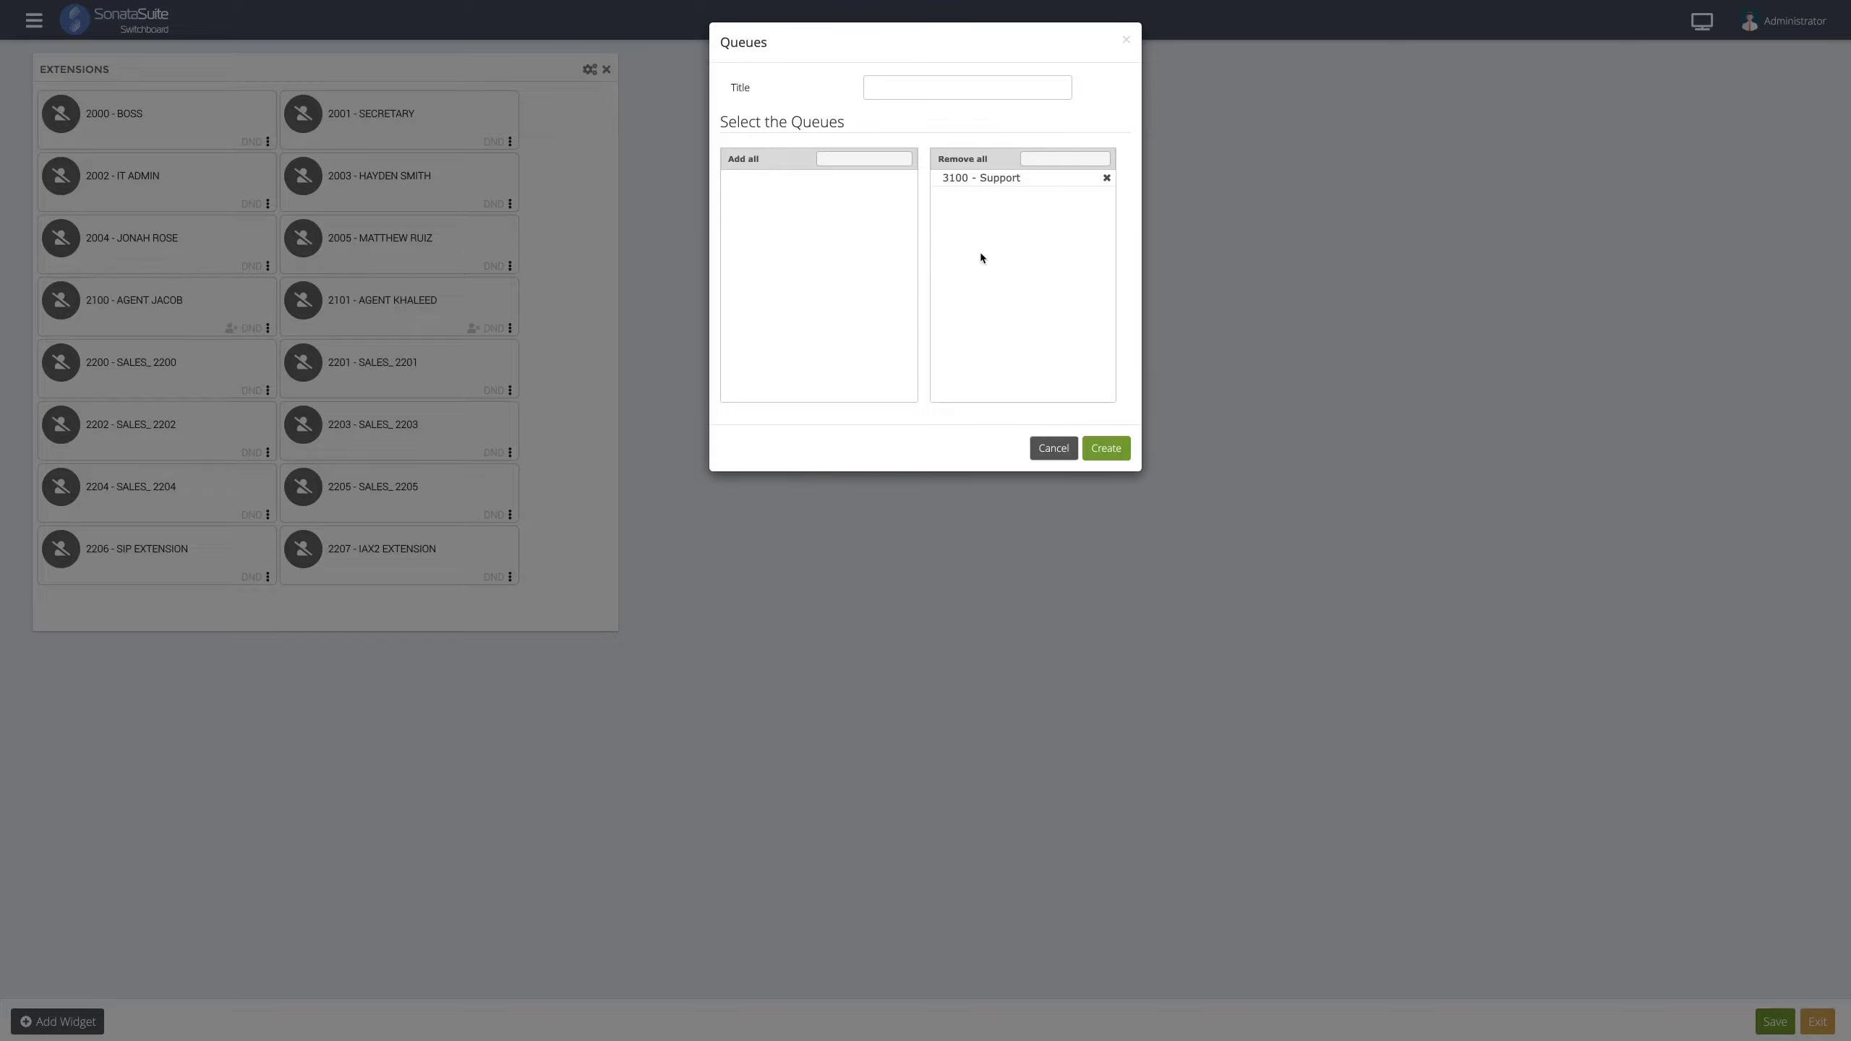
click(1105, 450)
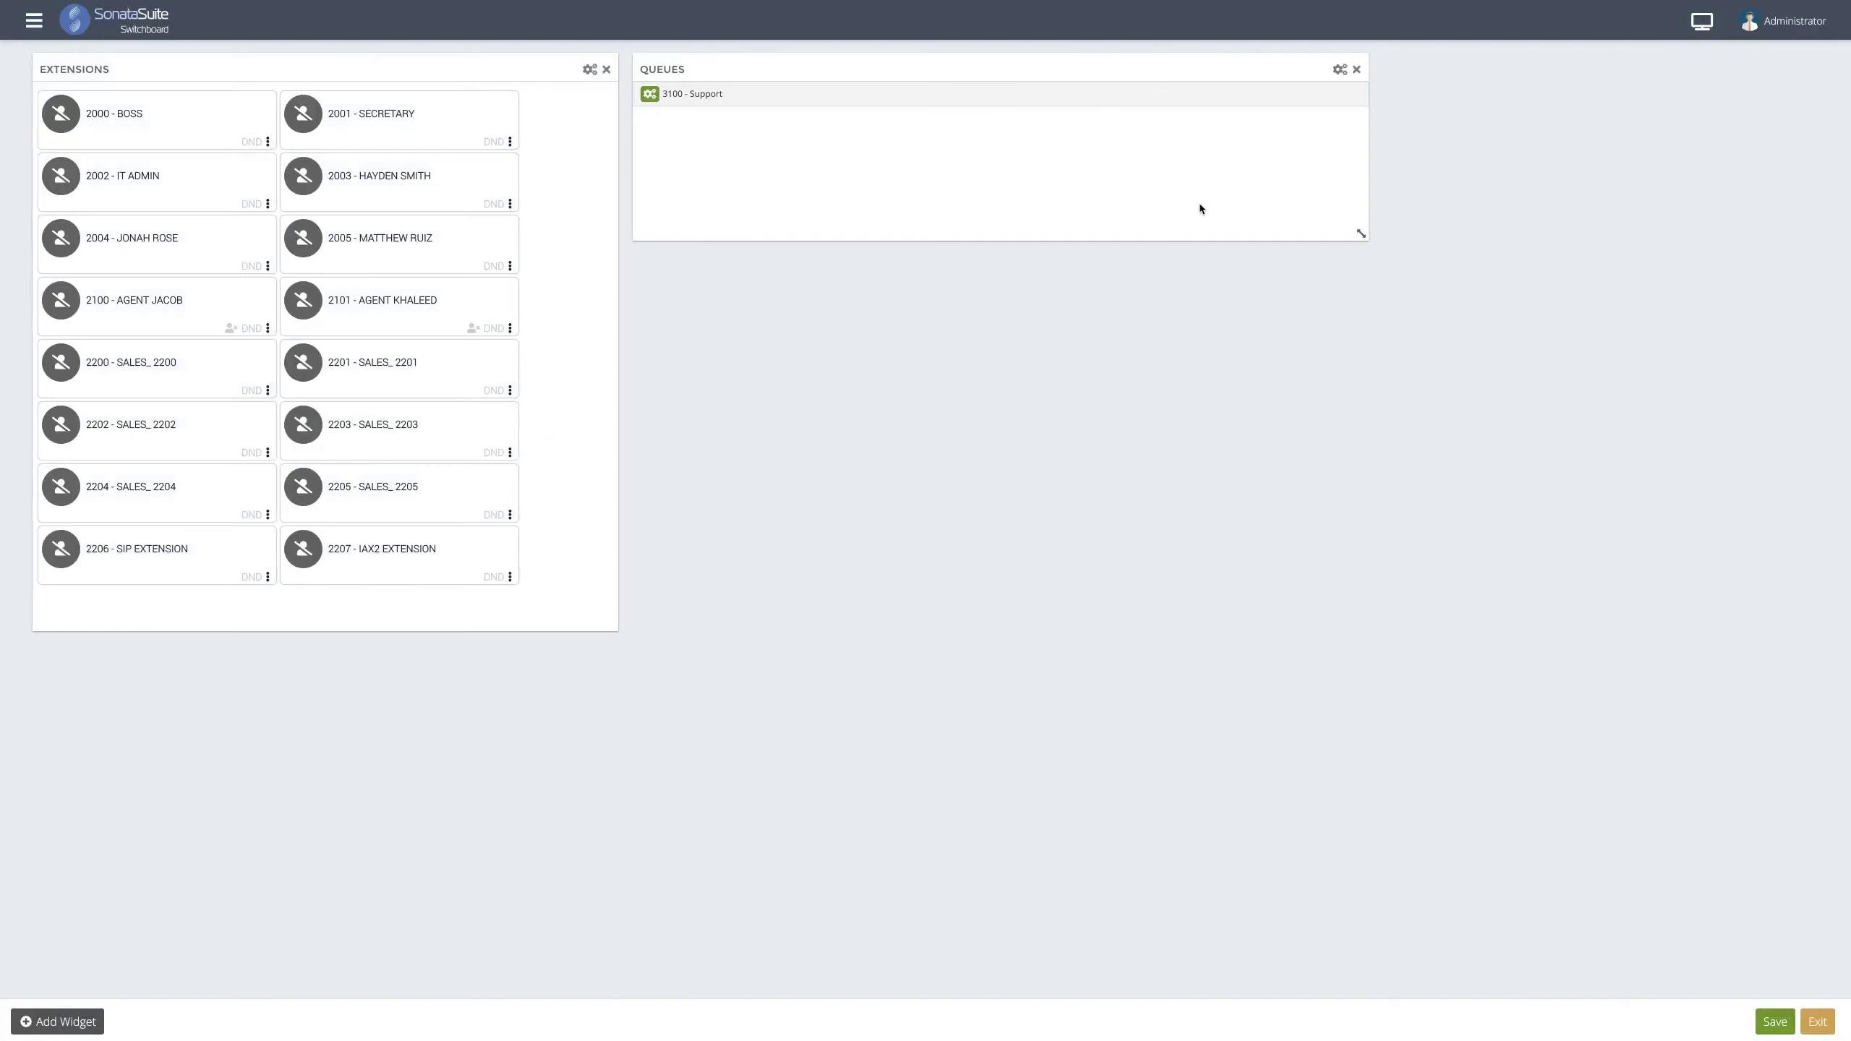
drag(1360, 233, 909, 300)
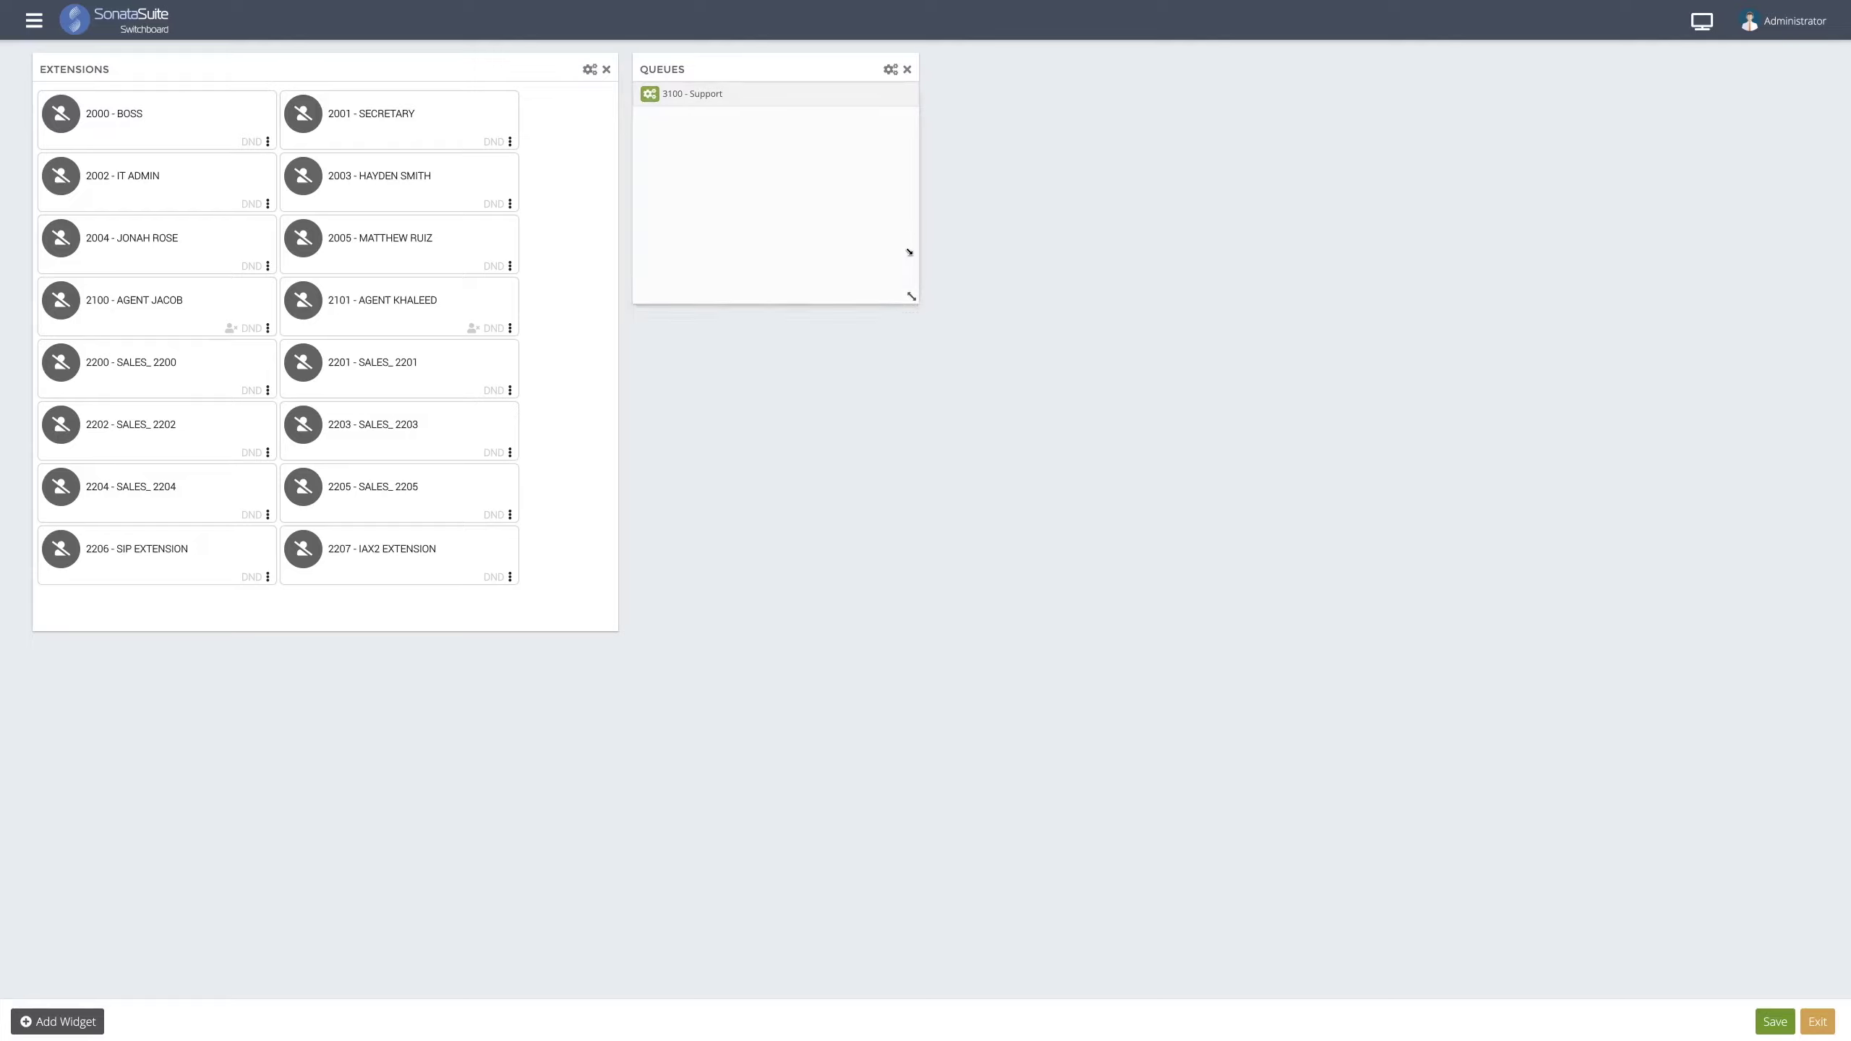
drag(905, 181, 903, 169)
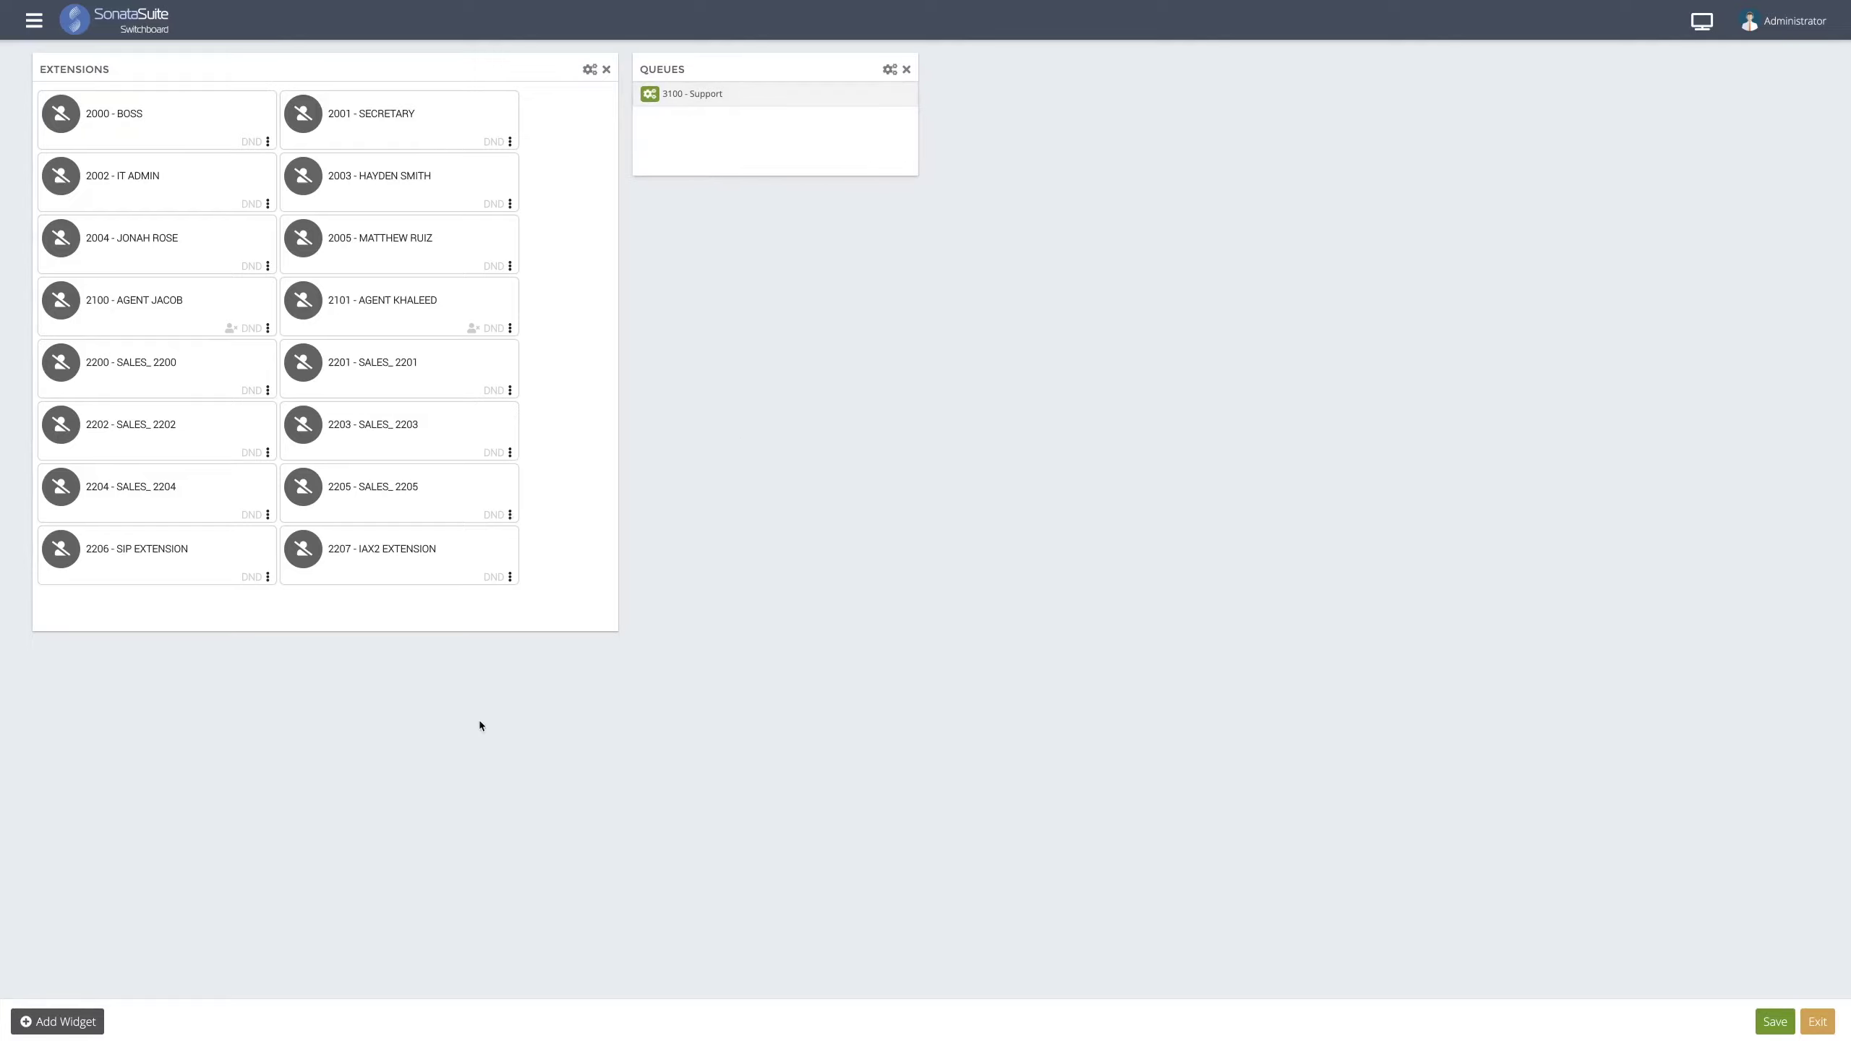
- Add a Conferences widget for 2400 - Business, shrink it, and place it under Queues
click(91, 1022)
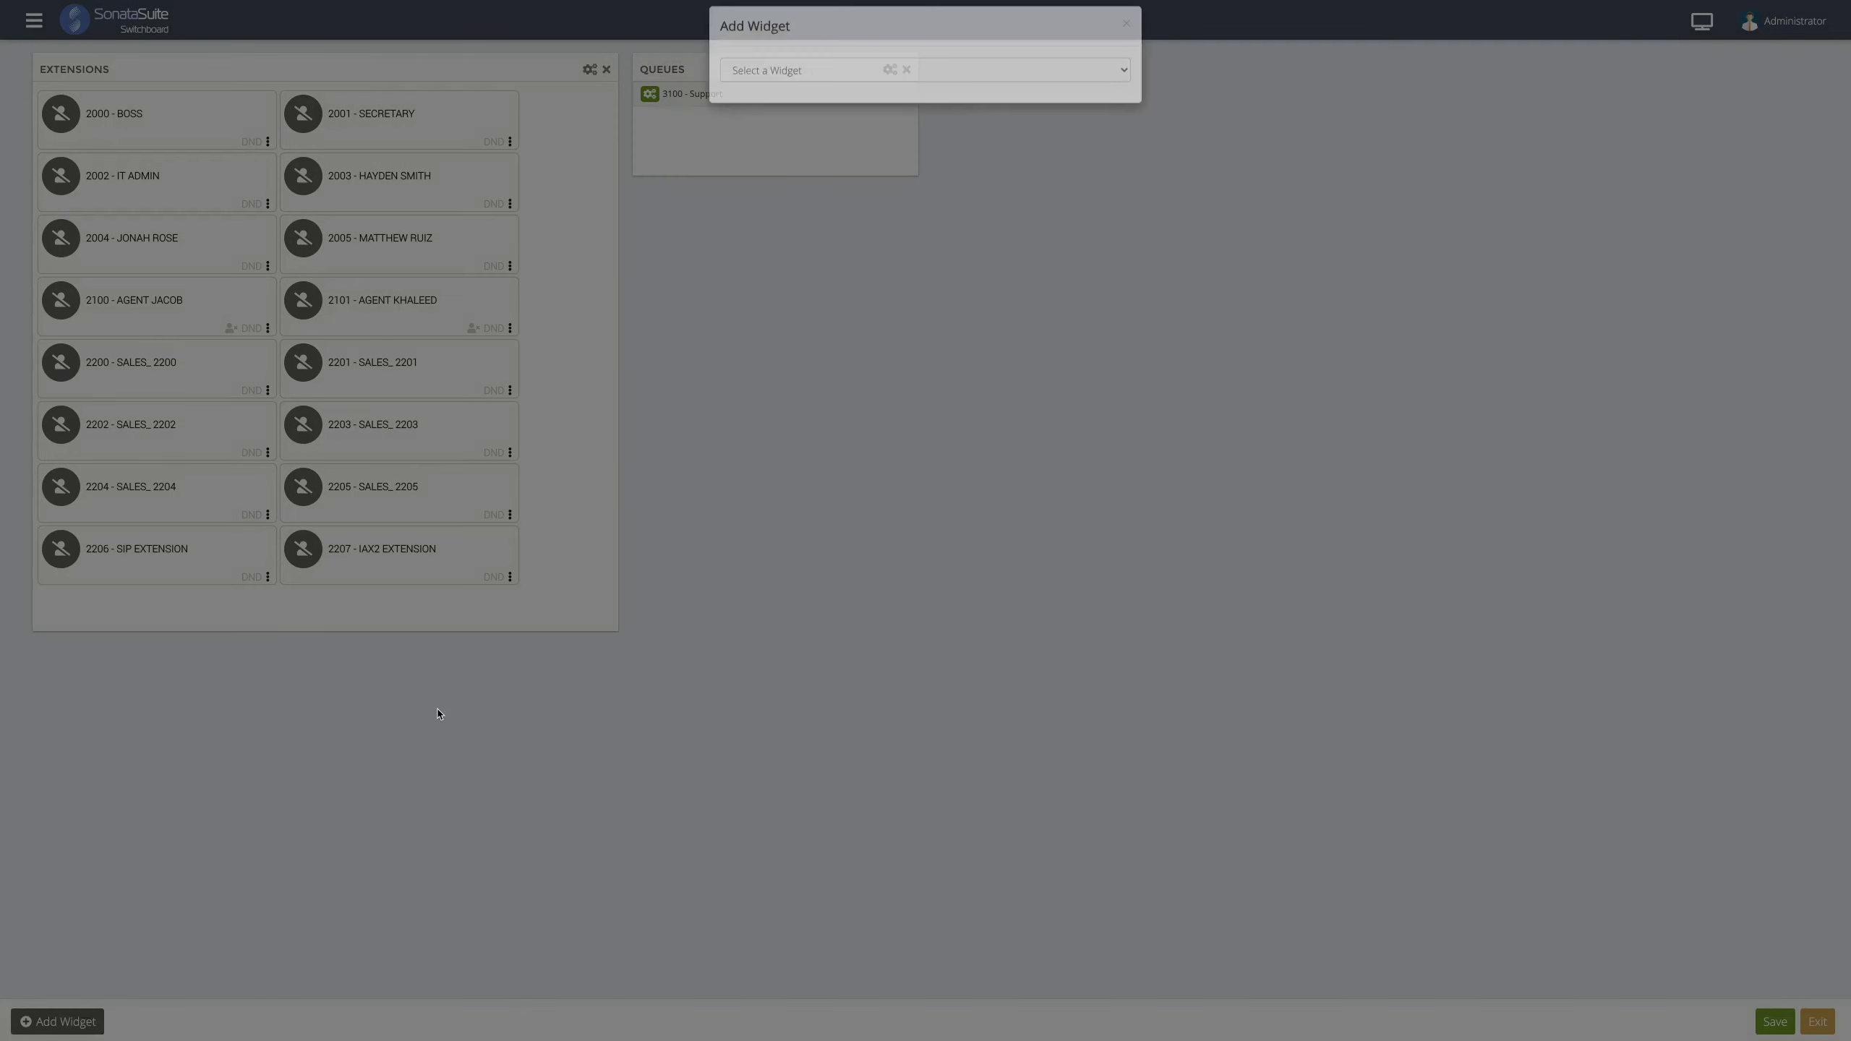
click(743, 92)
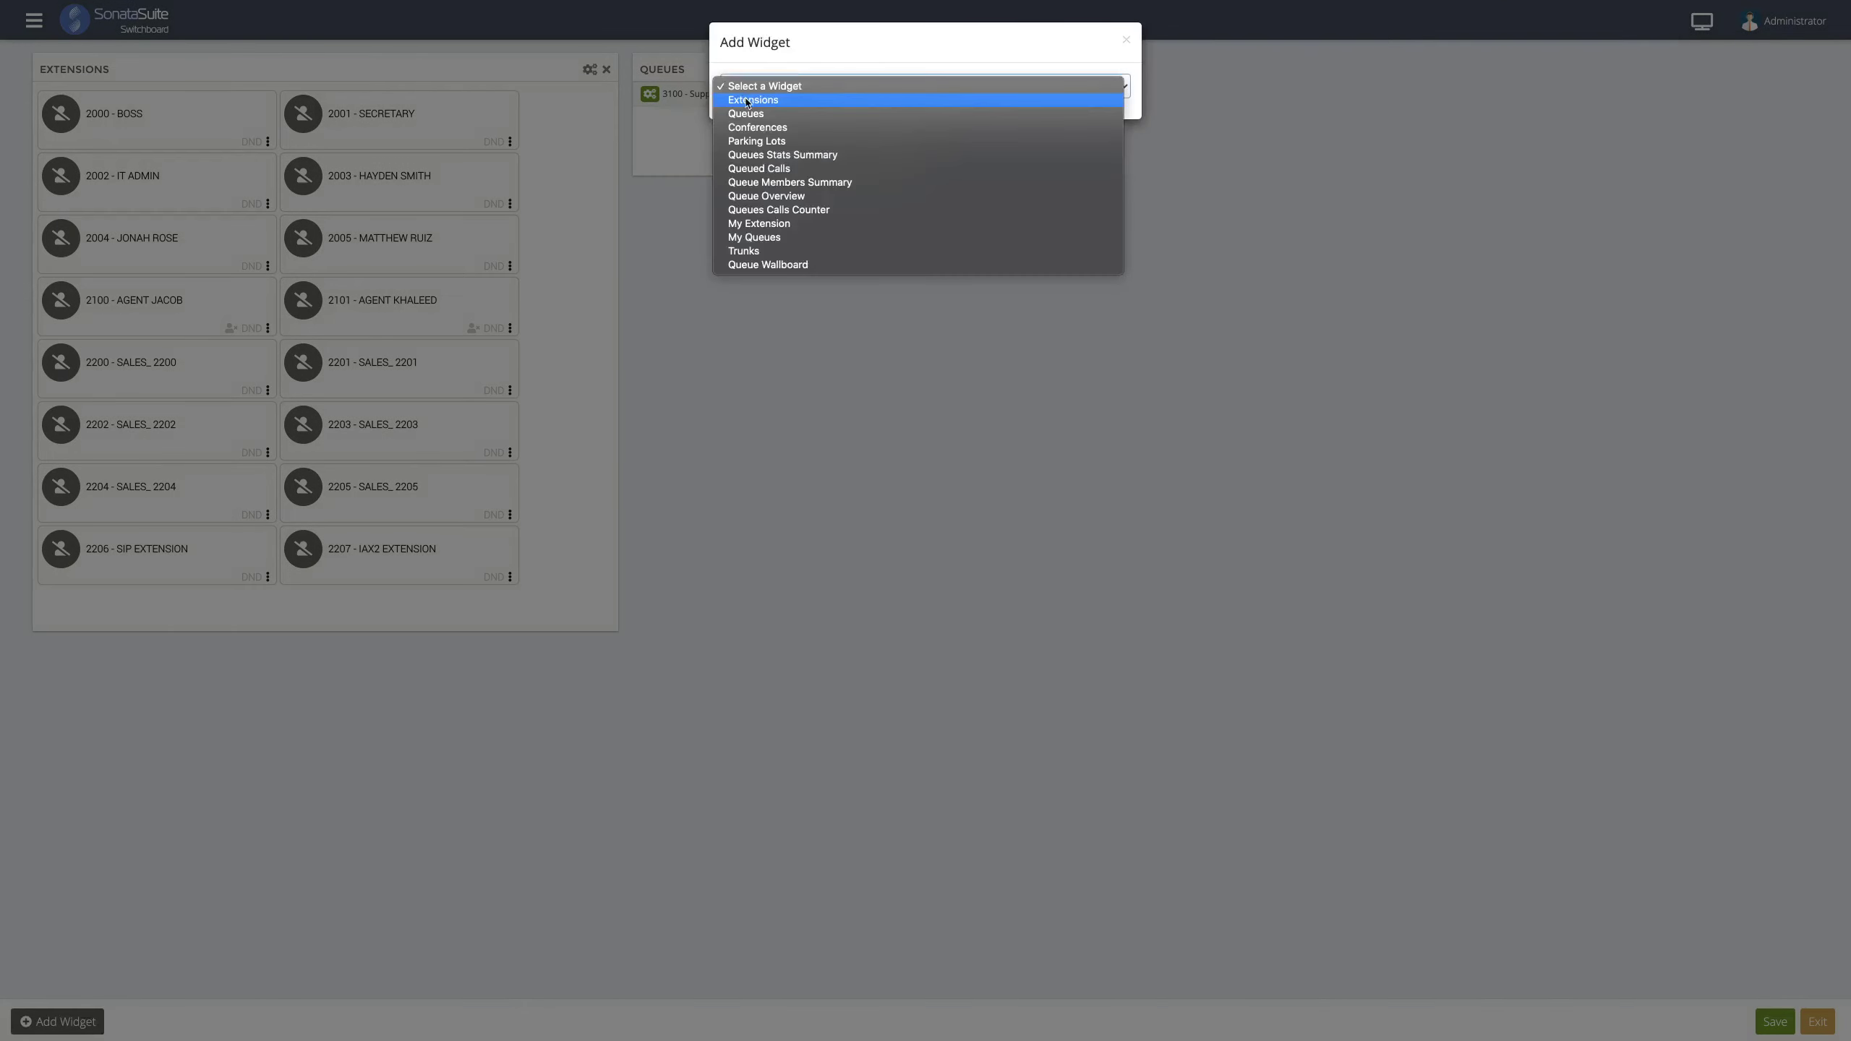
click(757, 128)
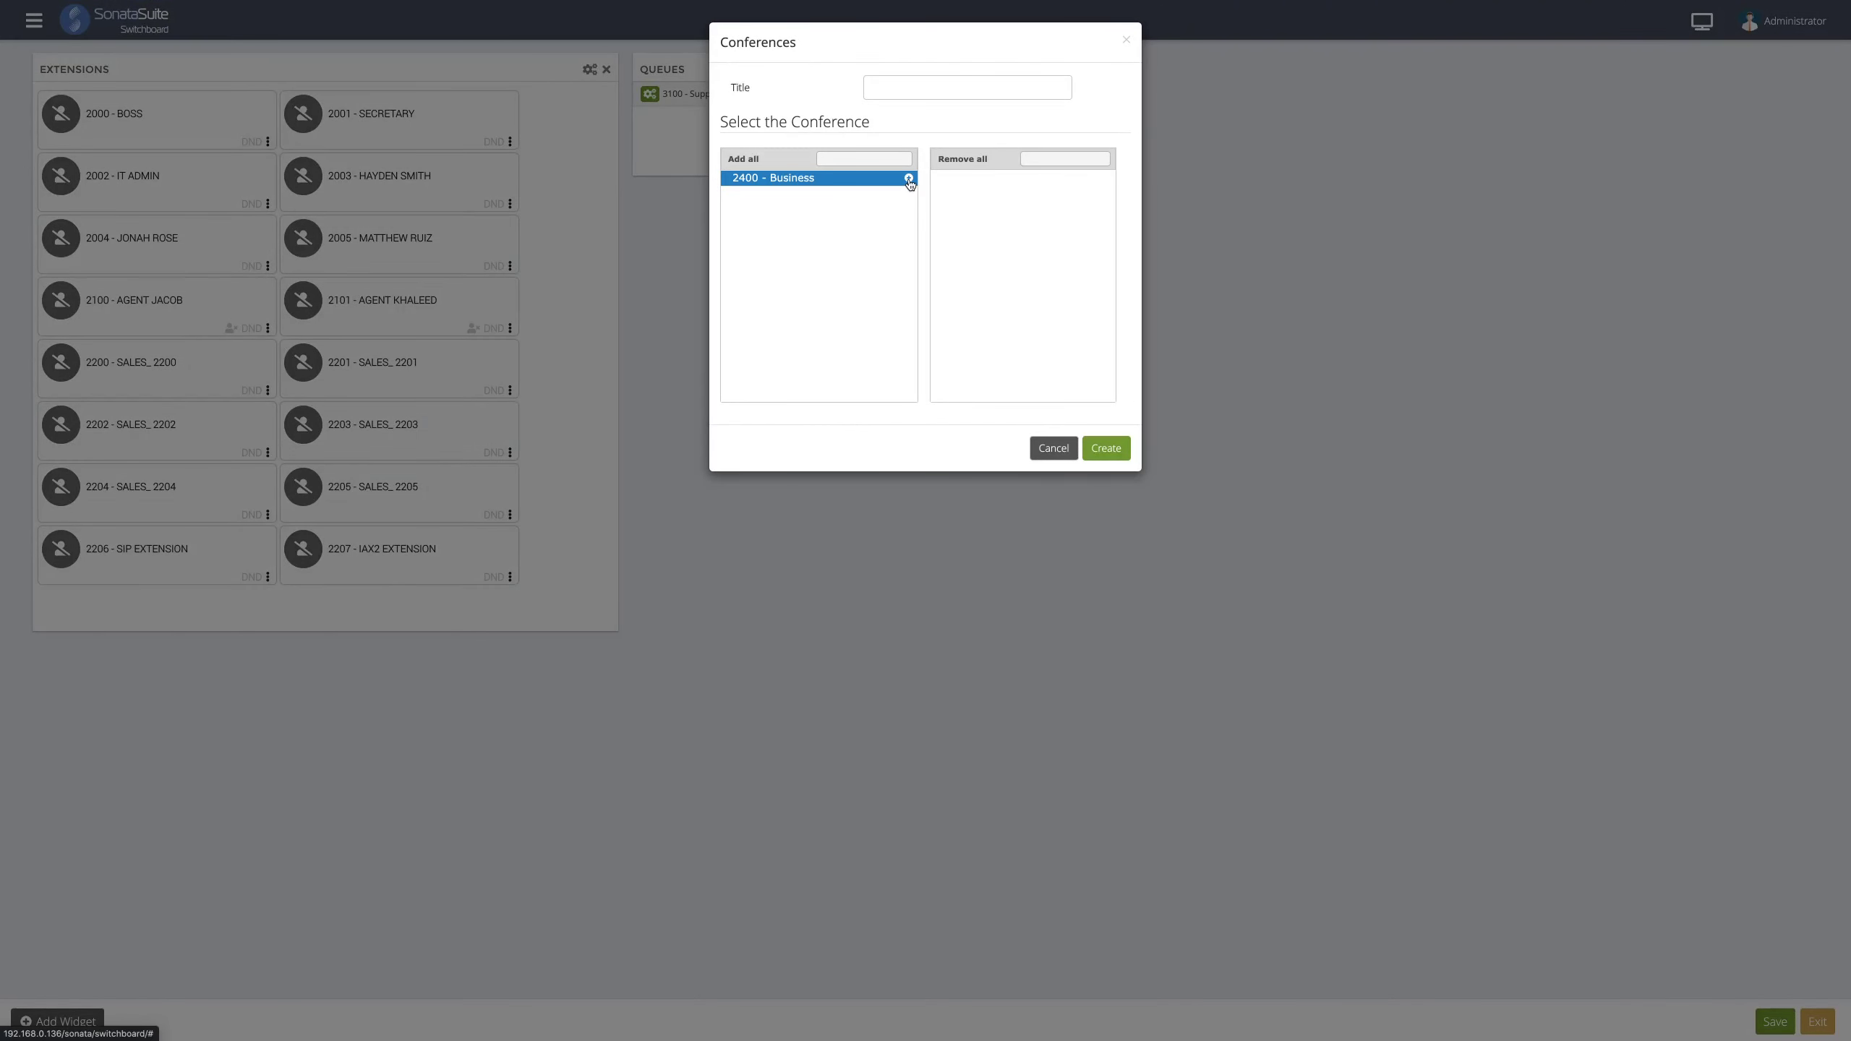
click(907, 178)
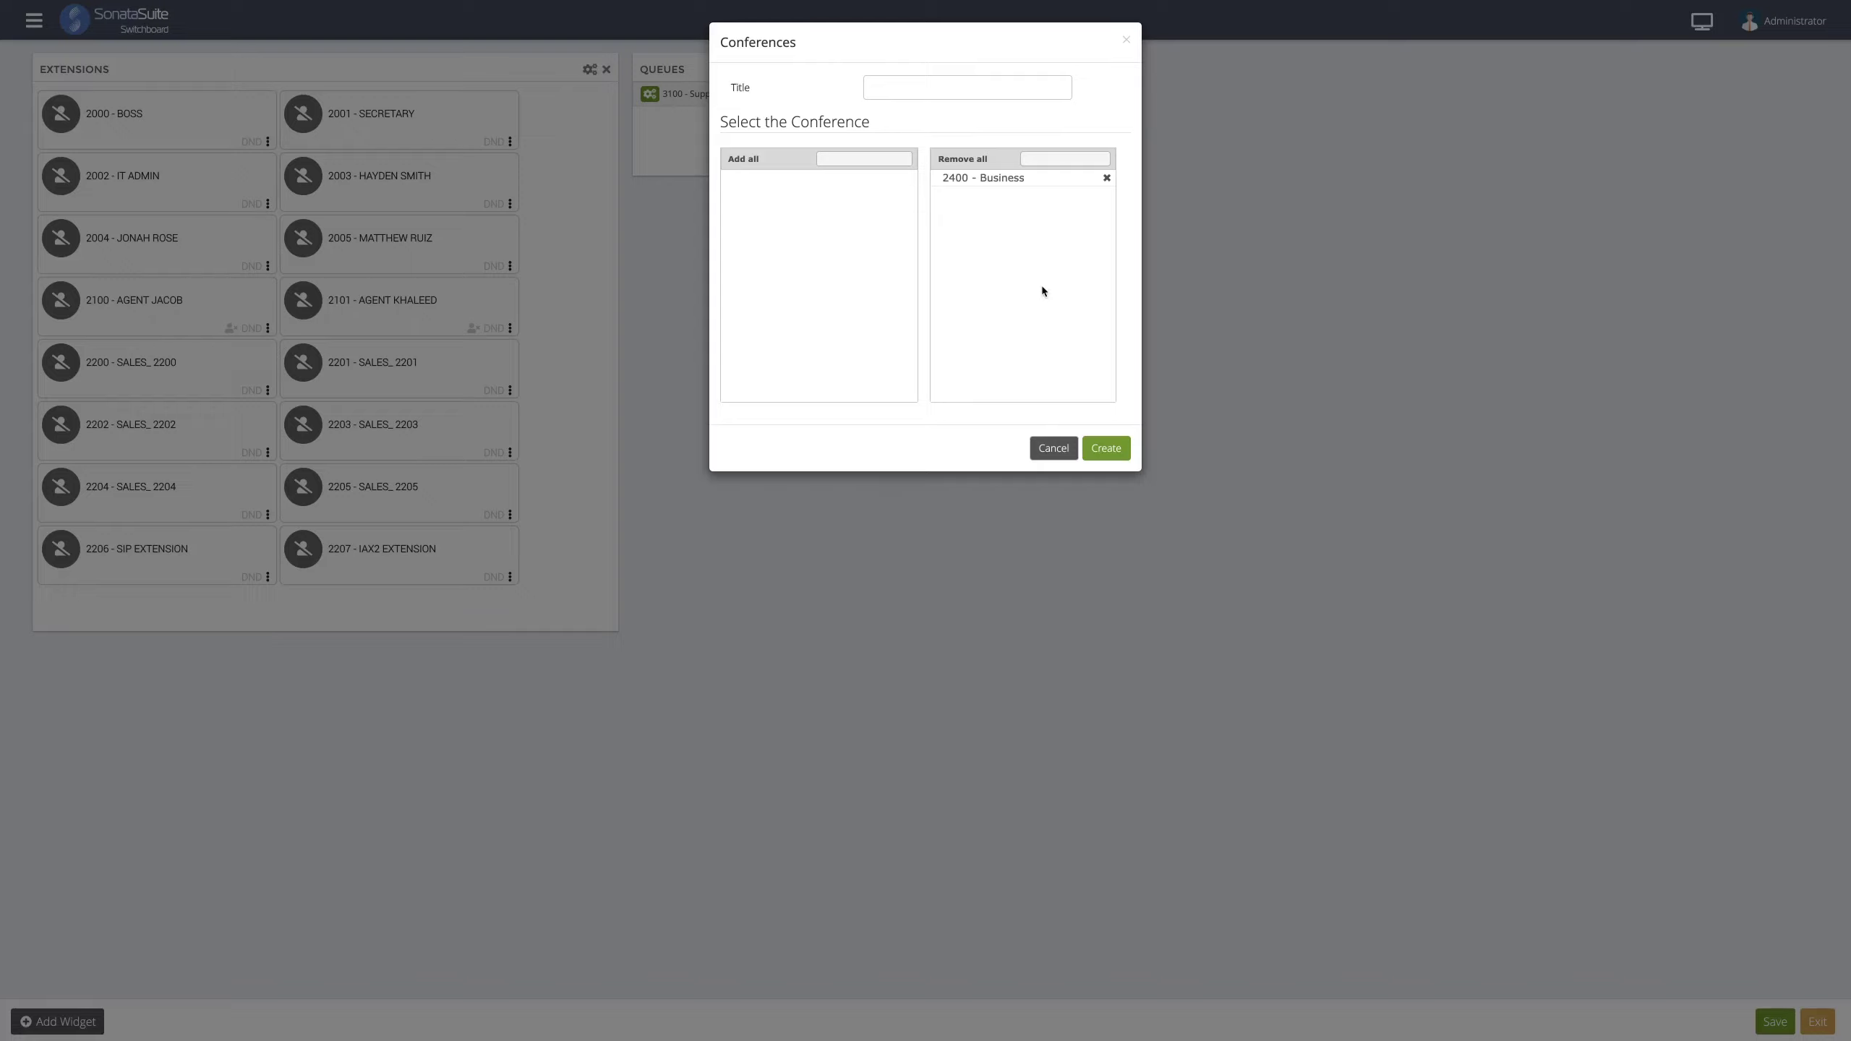
click(1099, 448)
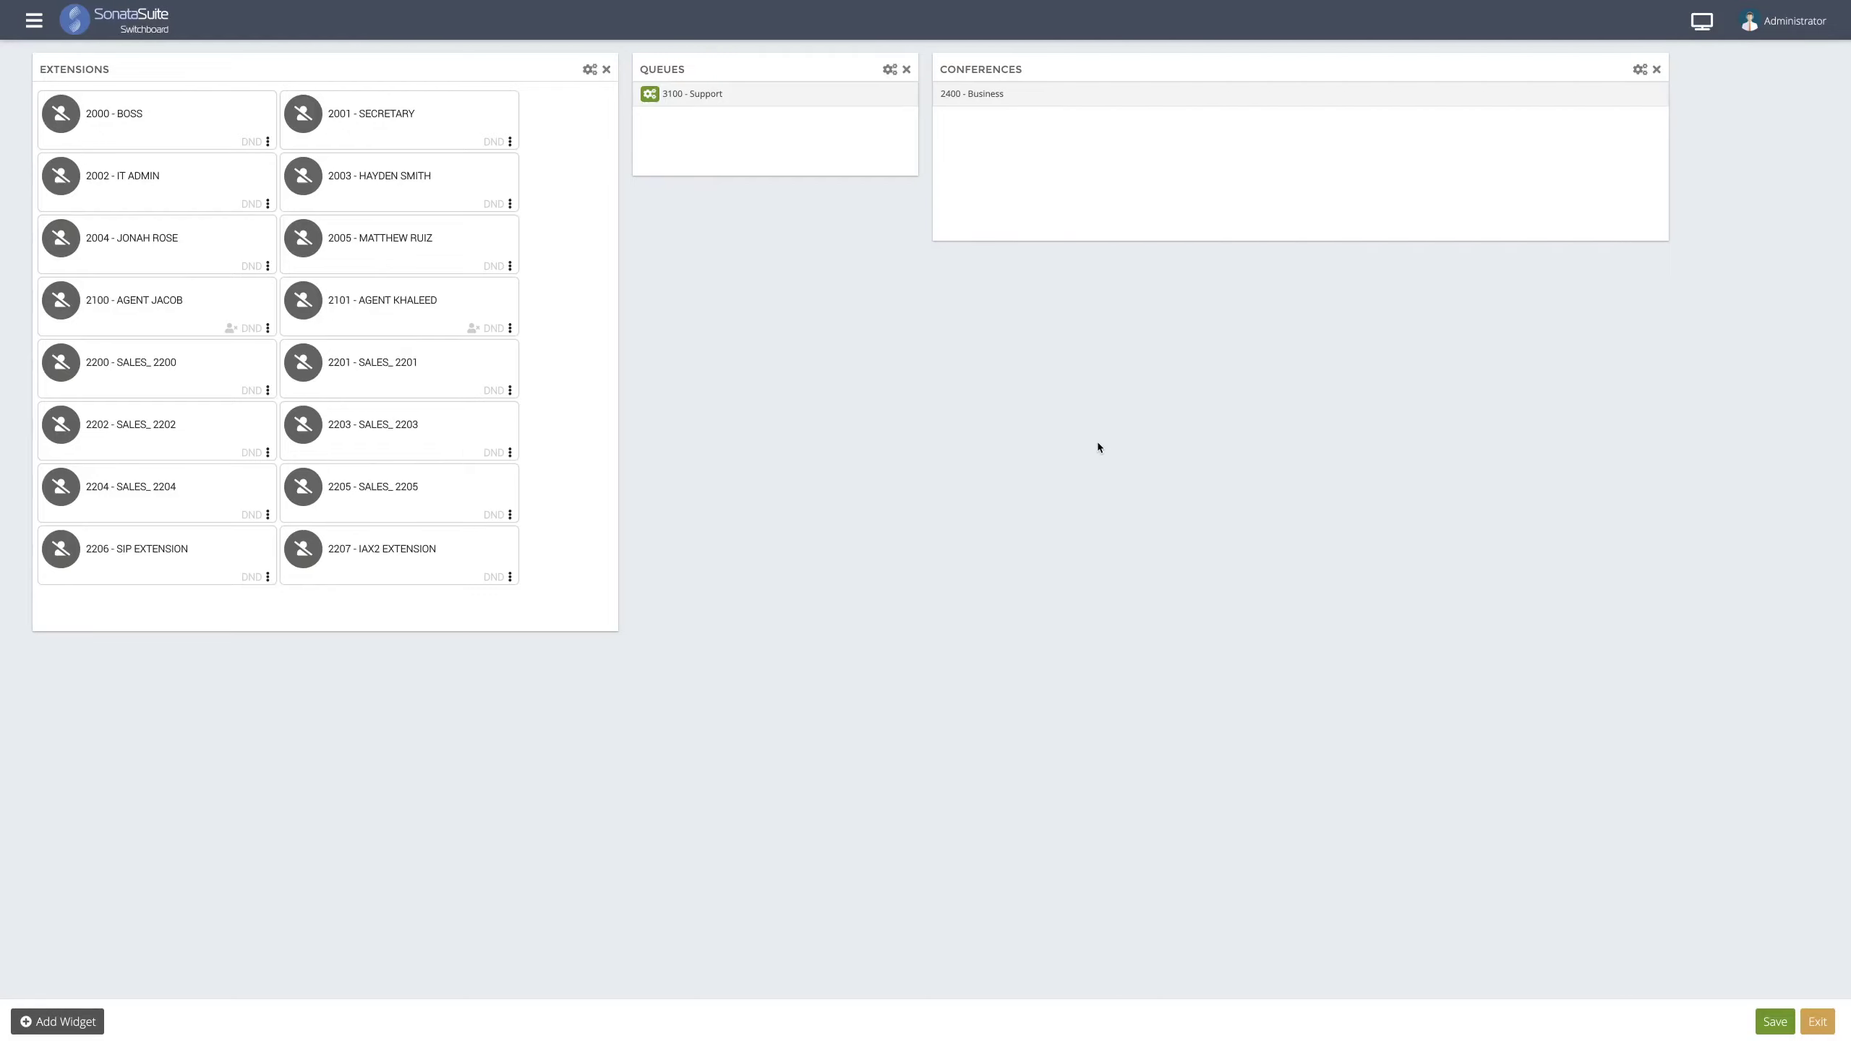
drag(1660, 235, 1165, 172)
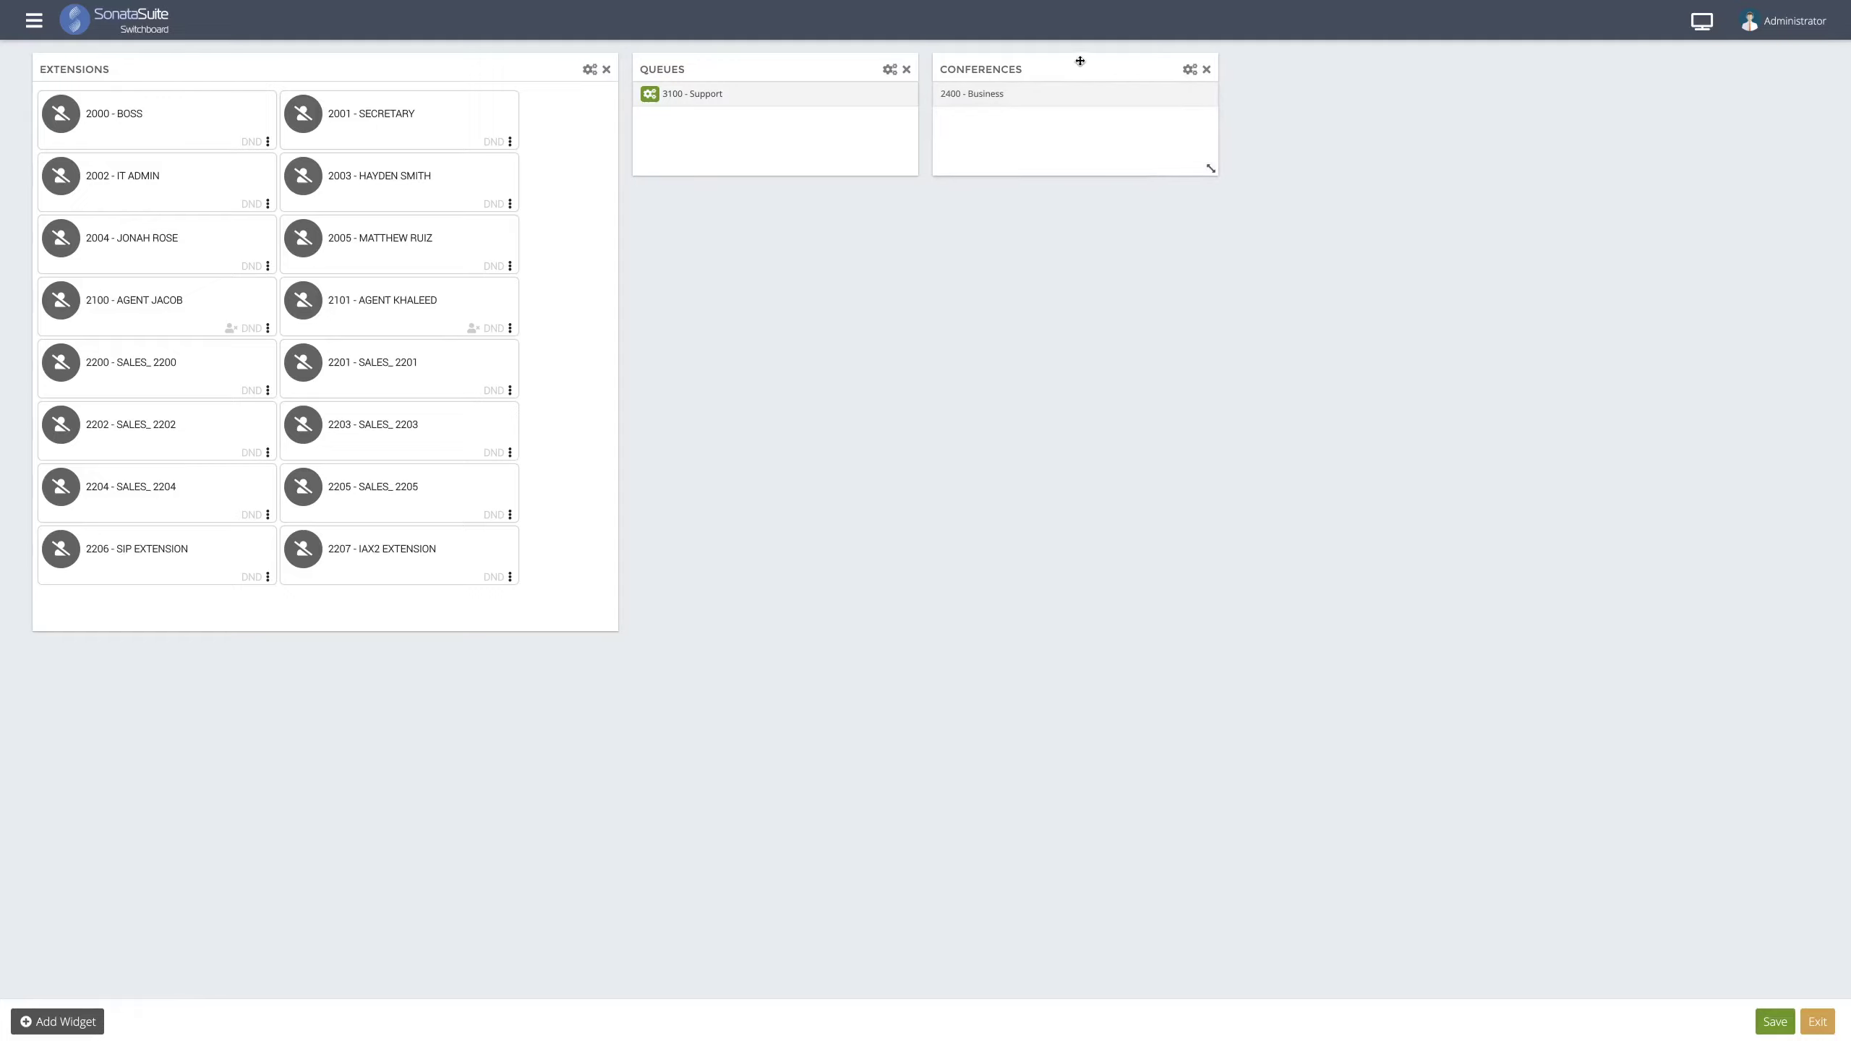
drag(1079, 64, 822, 237)
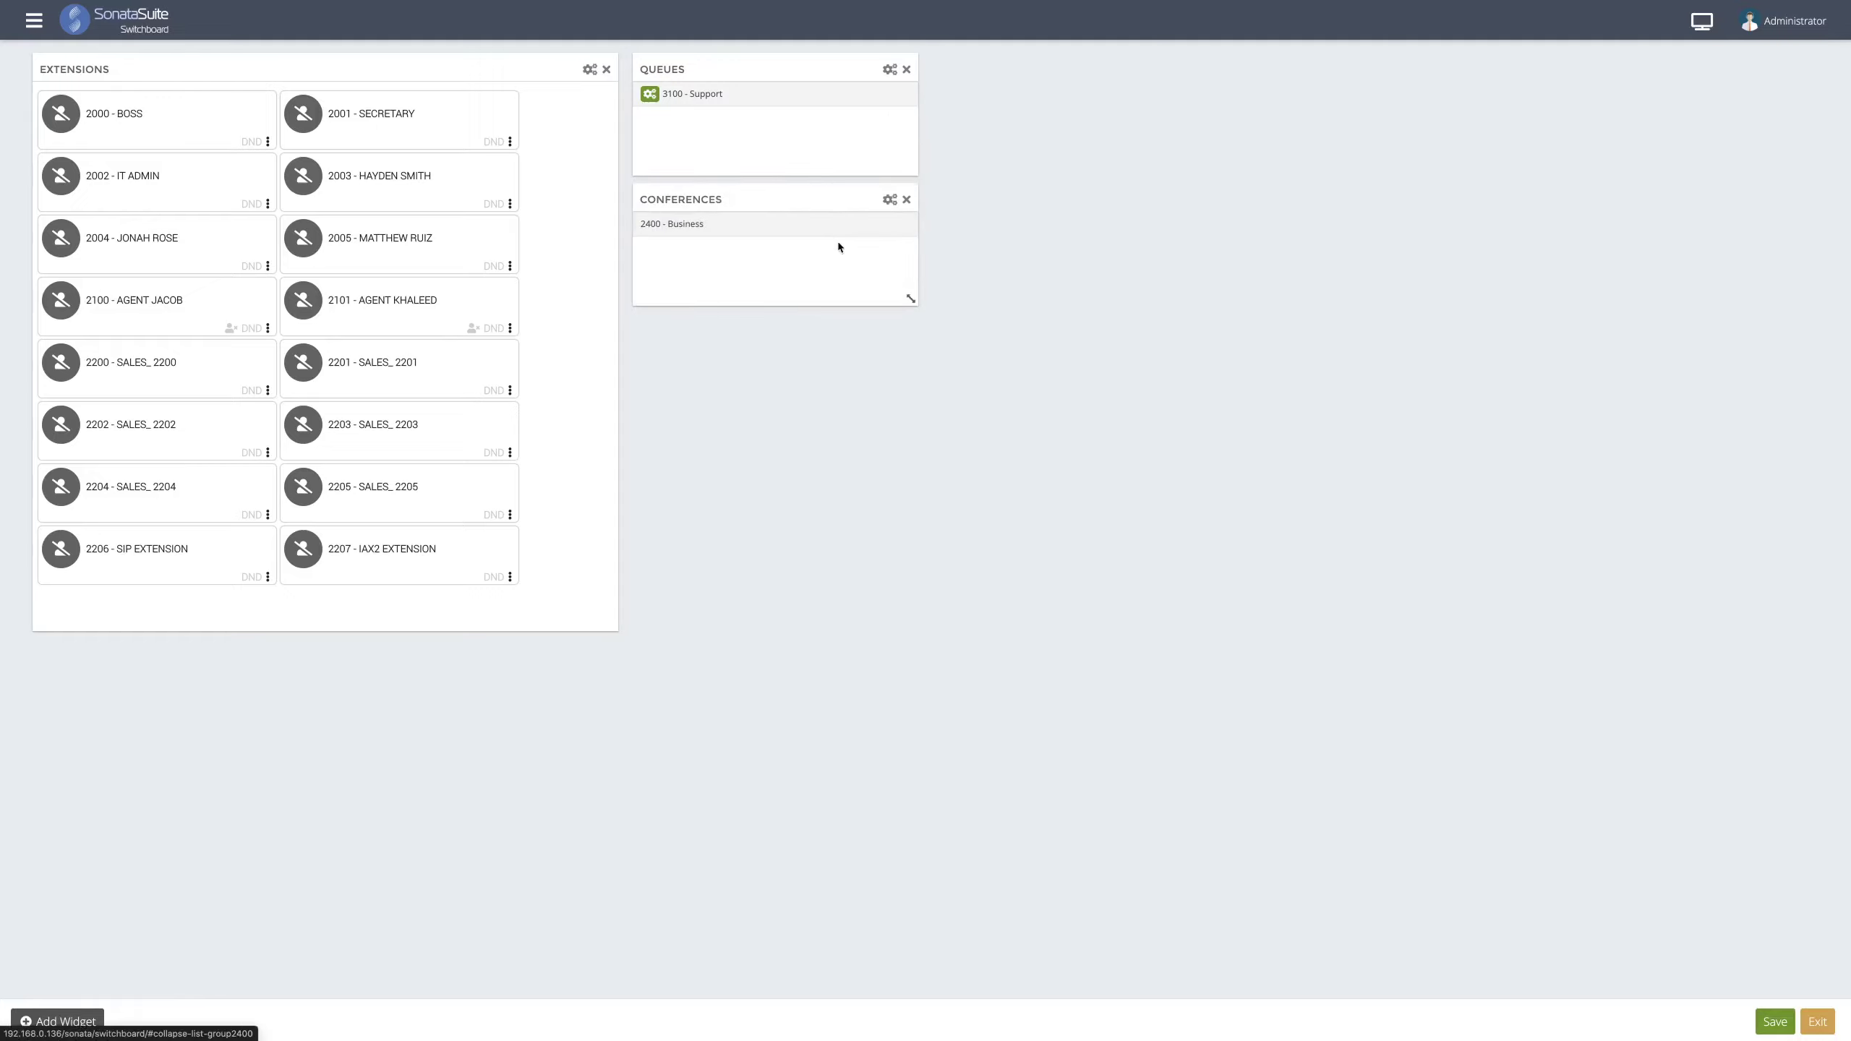
click(93, 1013)
- Create a Parking Lots widget for 700 - Default Parking, narrow it, and stack it below Conferences
click(885, 86)
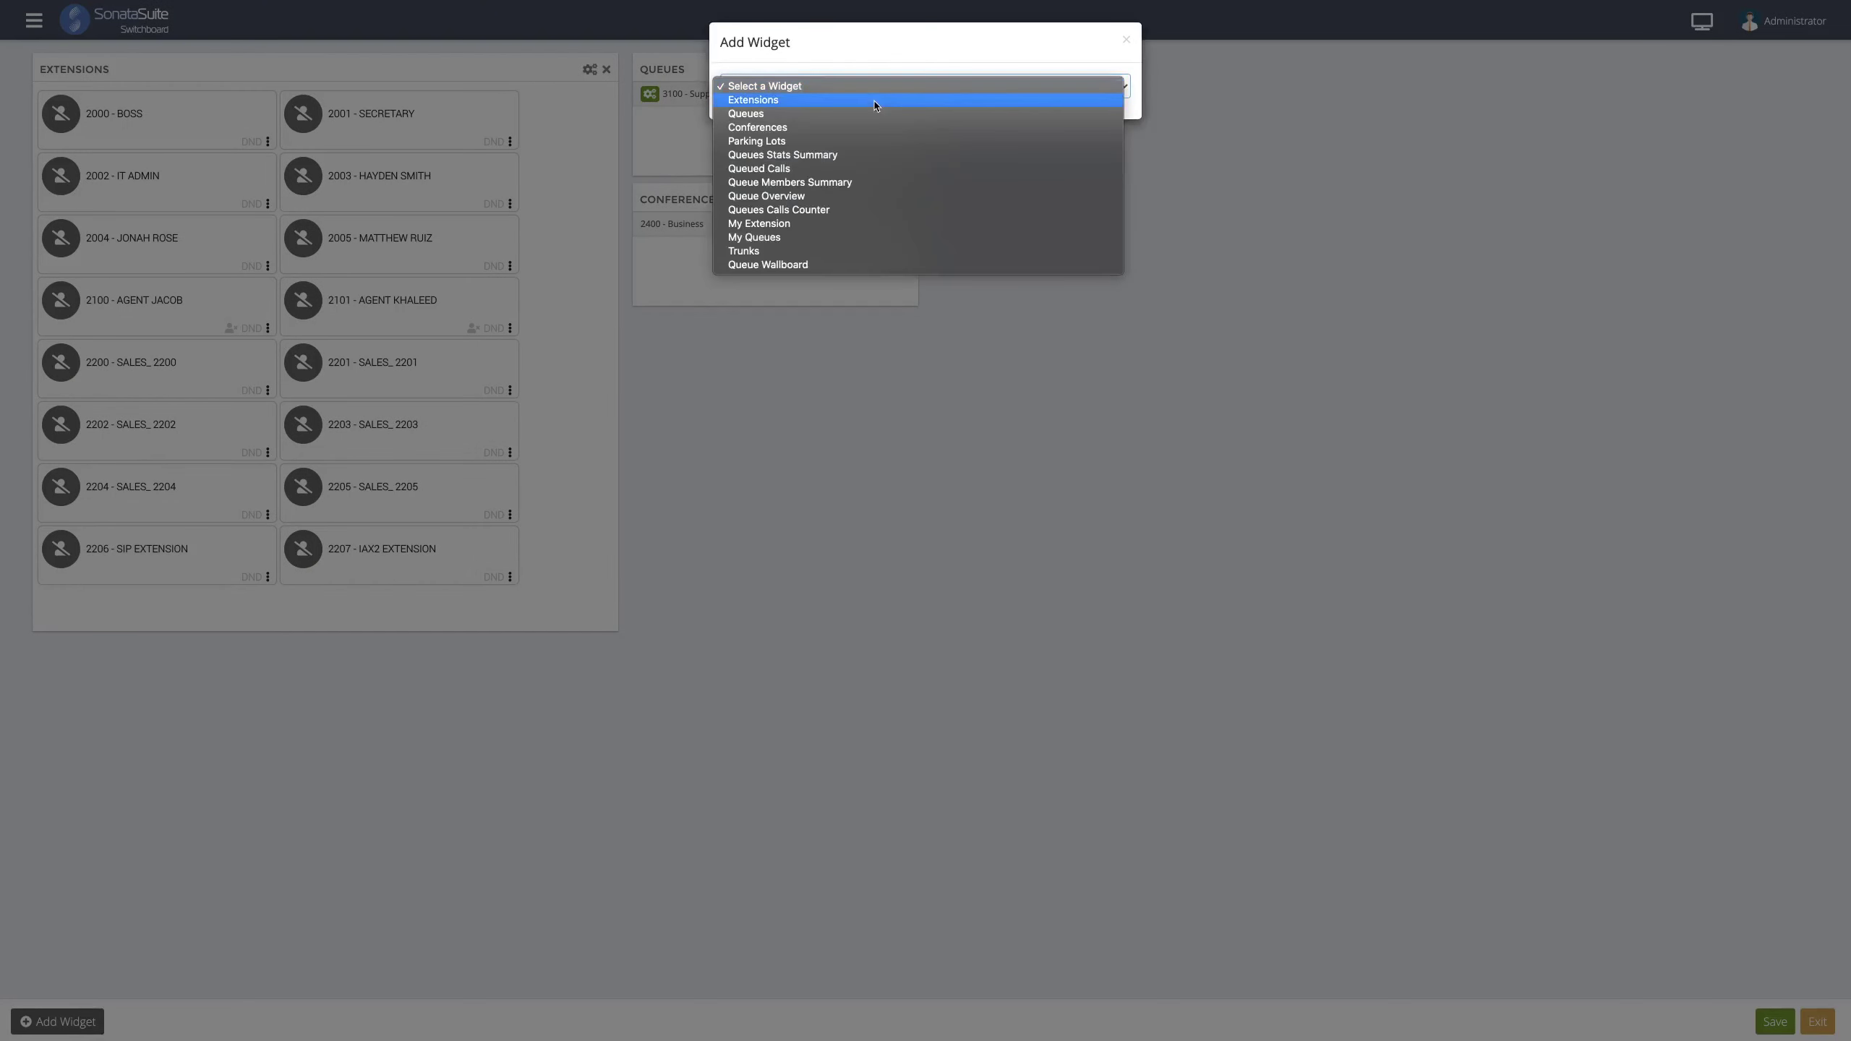
click(864, 140)
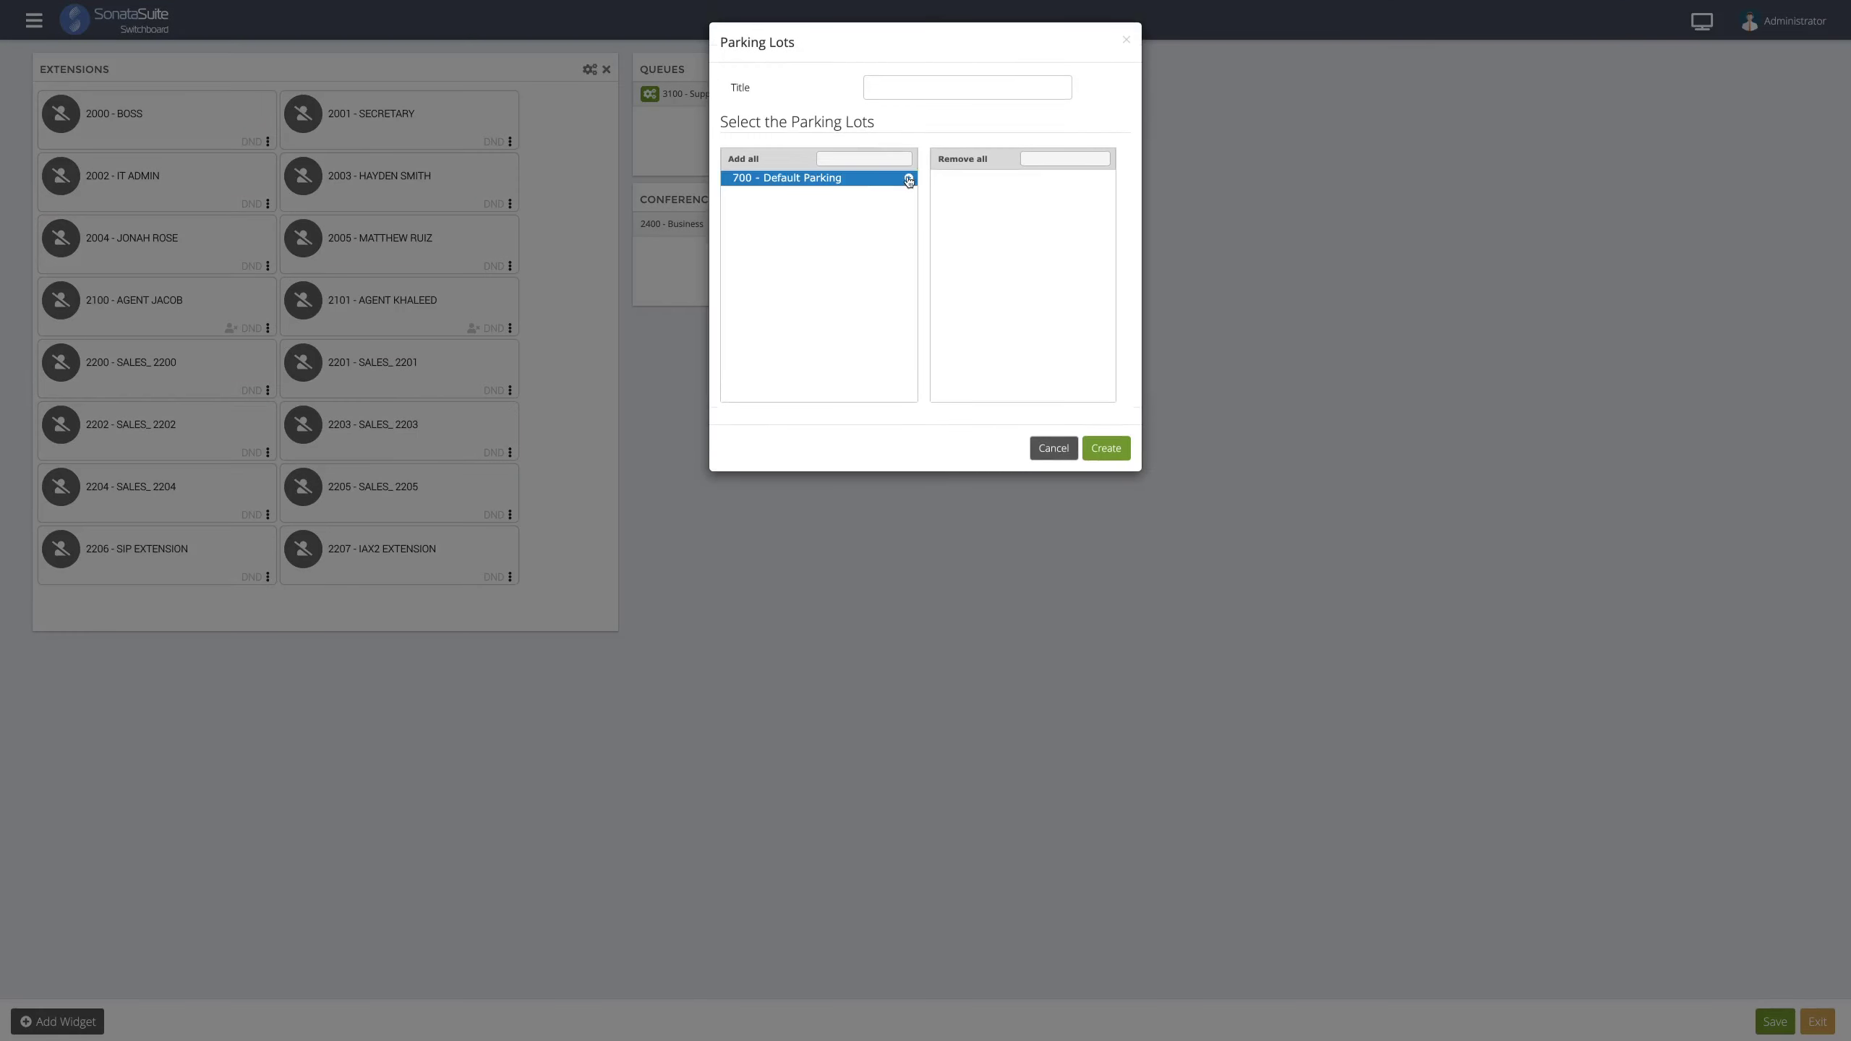
click(909, 180)
click(1109, 453)
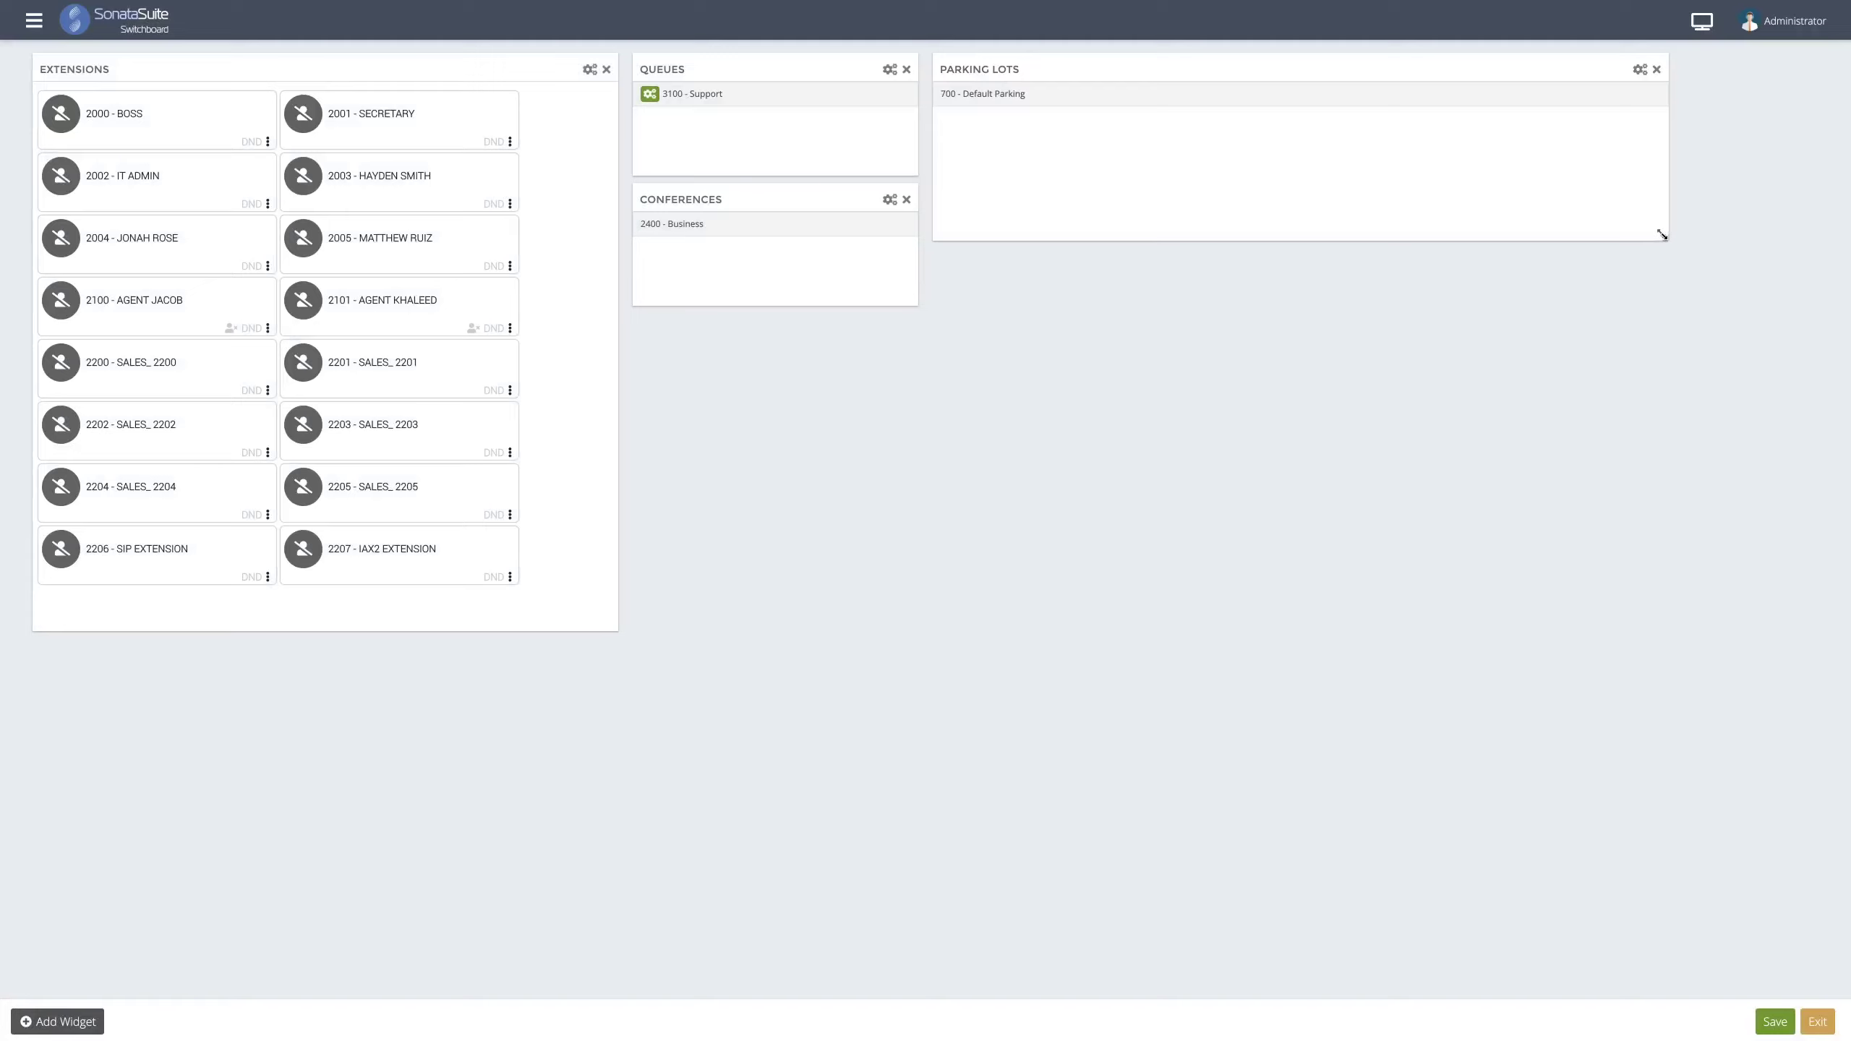
drag(1641, 233, 1130, 159)
drag(1120, 74, 802, 422)
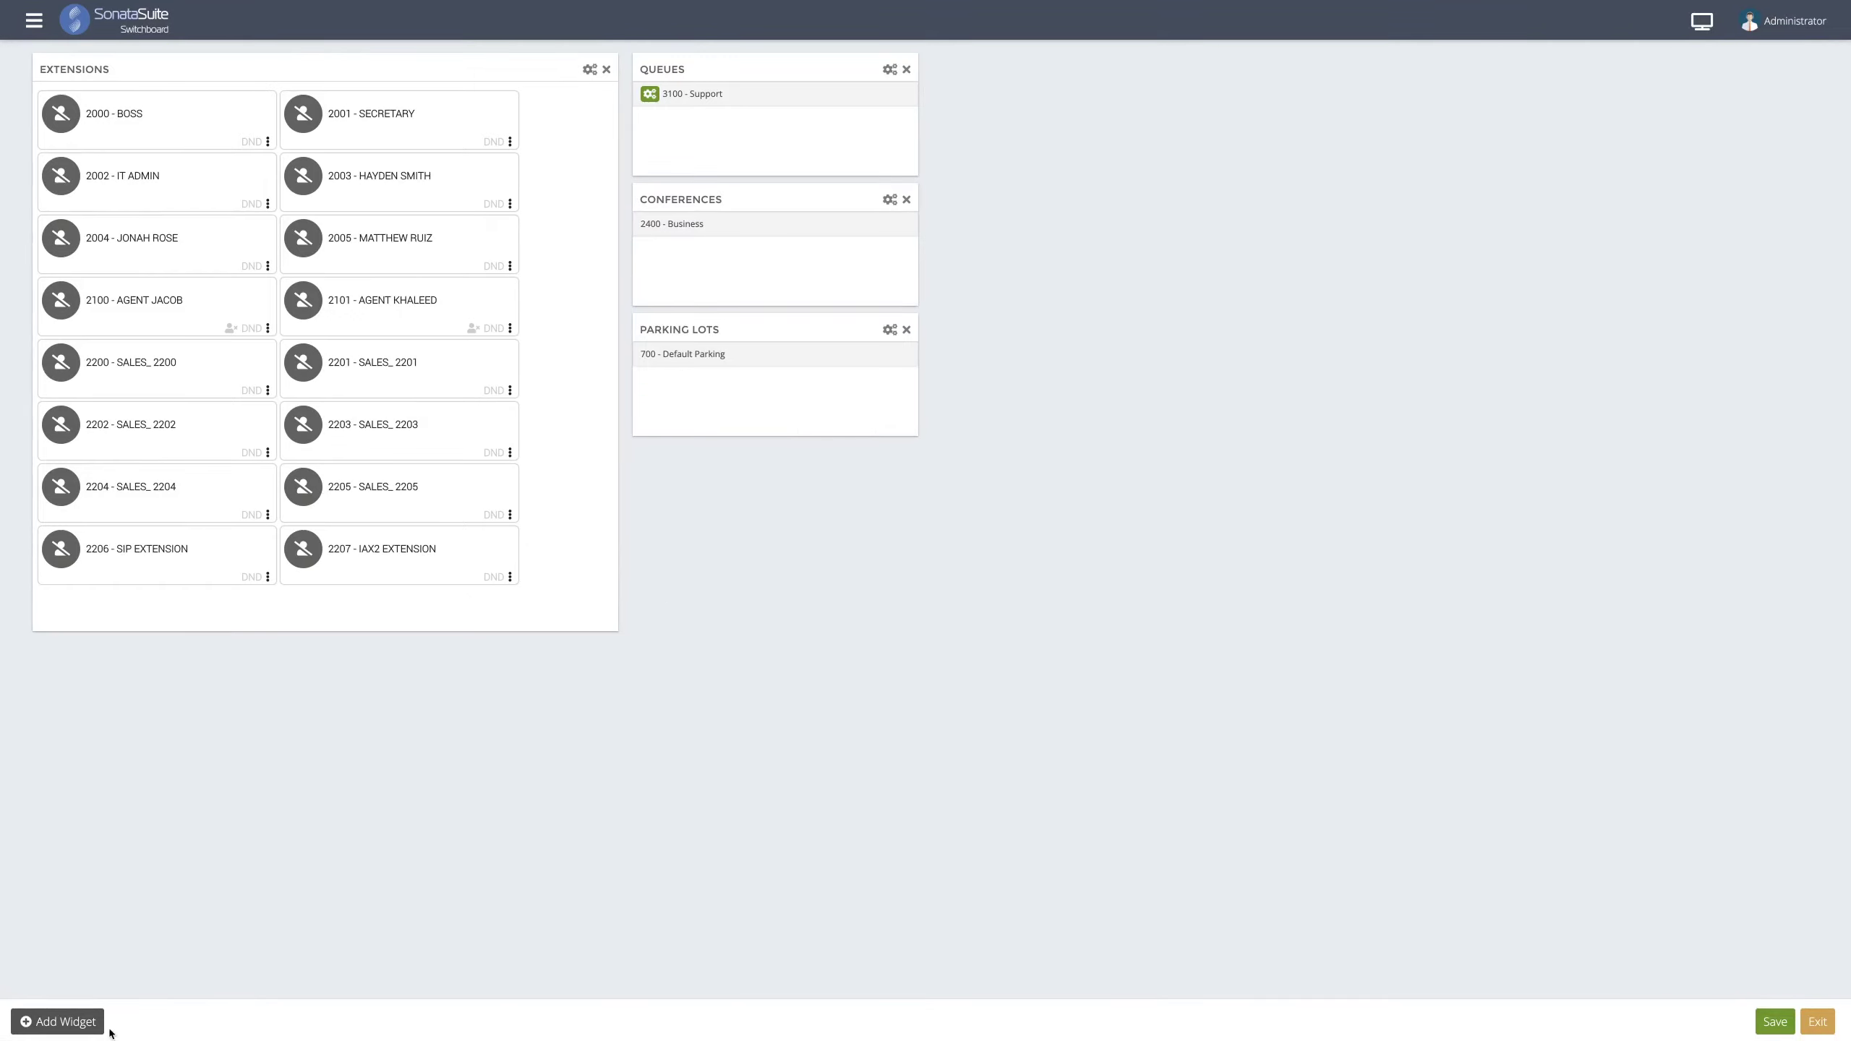
- Create a Queues Stats Summary widget for 3100 - Support and shorten it
click(86, 1023)
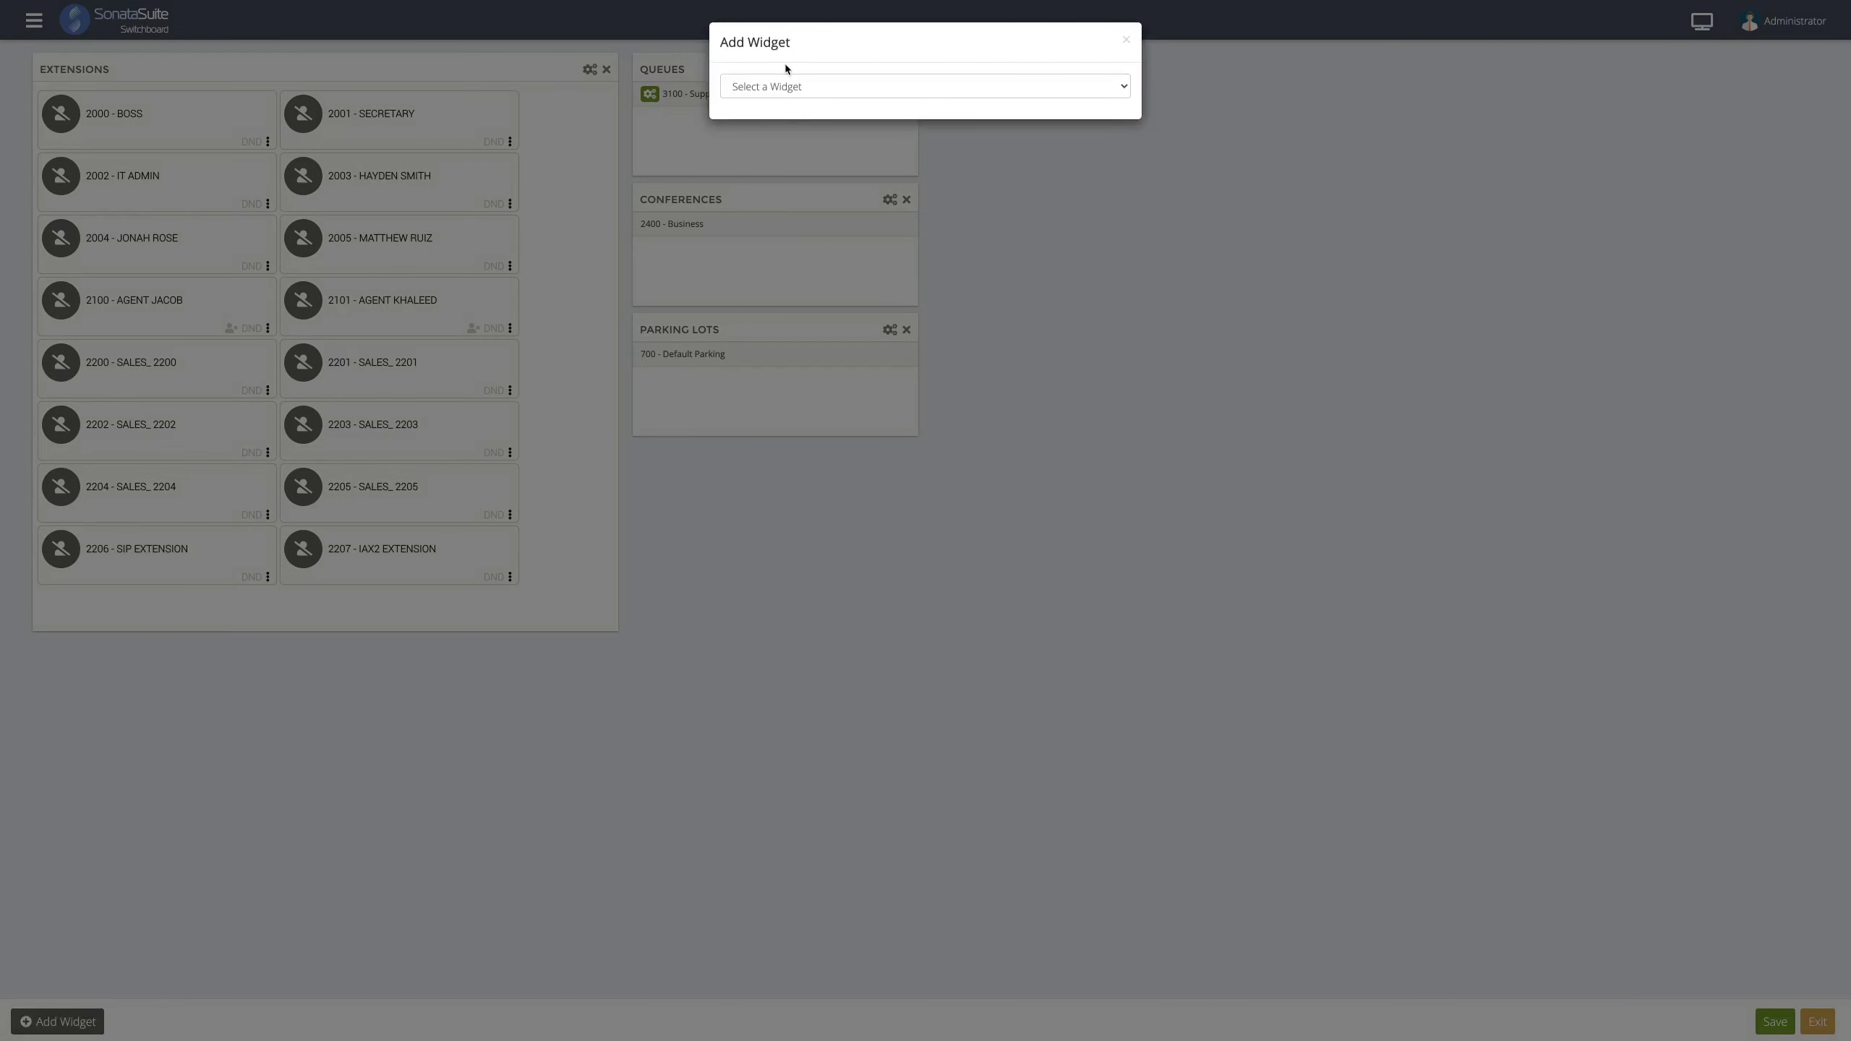
click(785, 82)
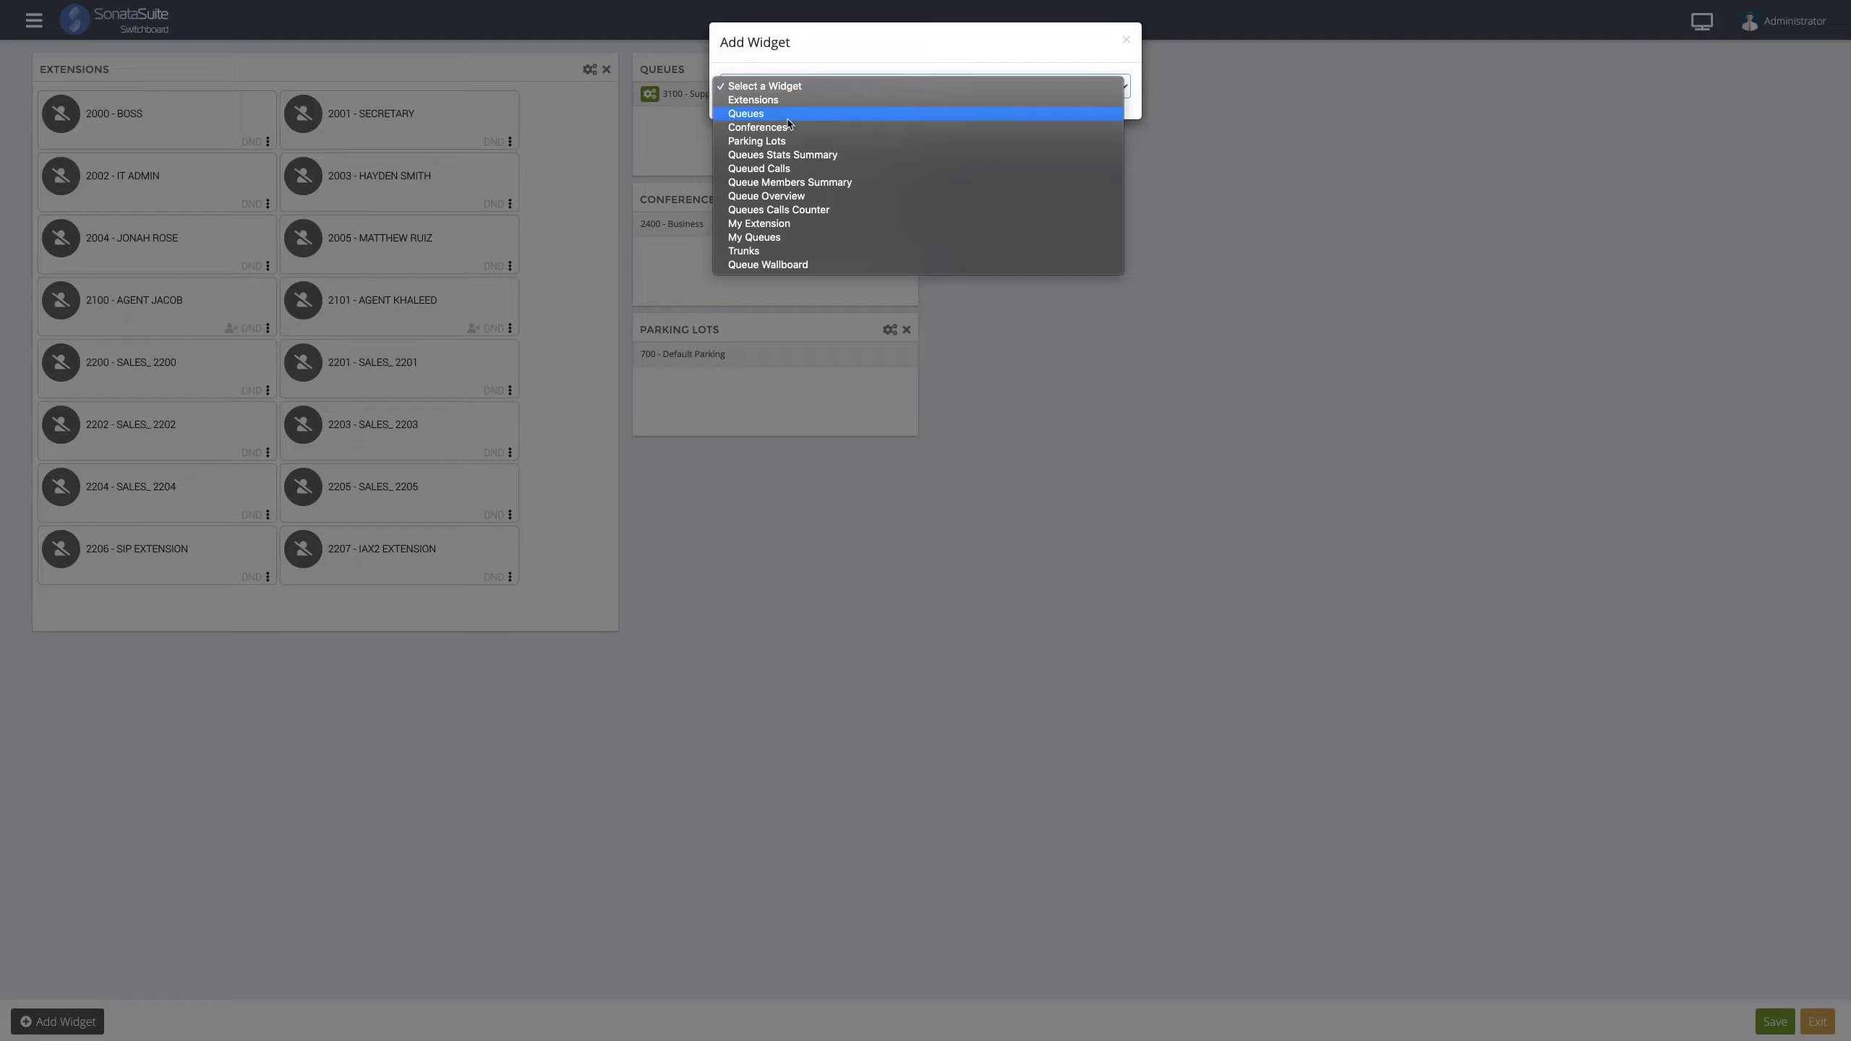
click(790, 156)
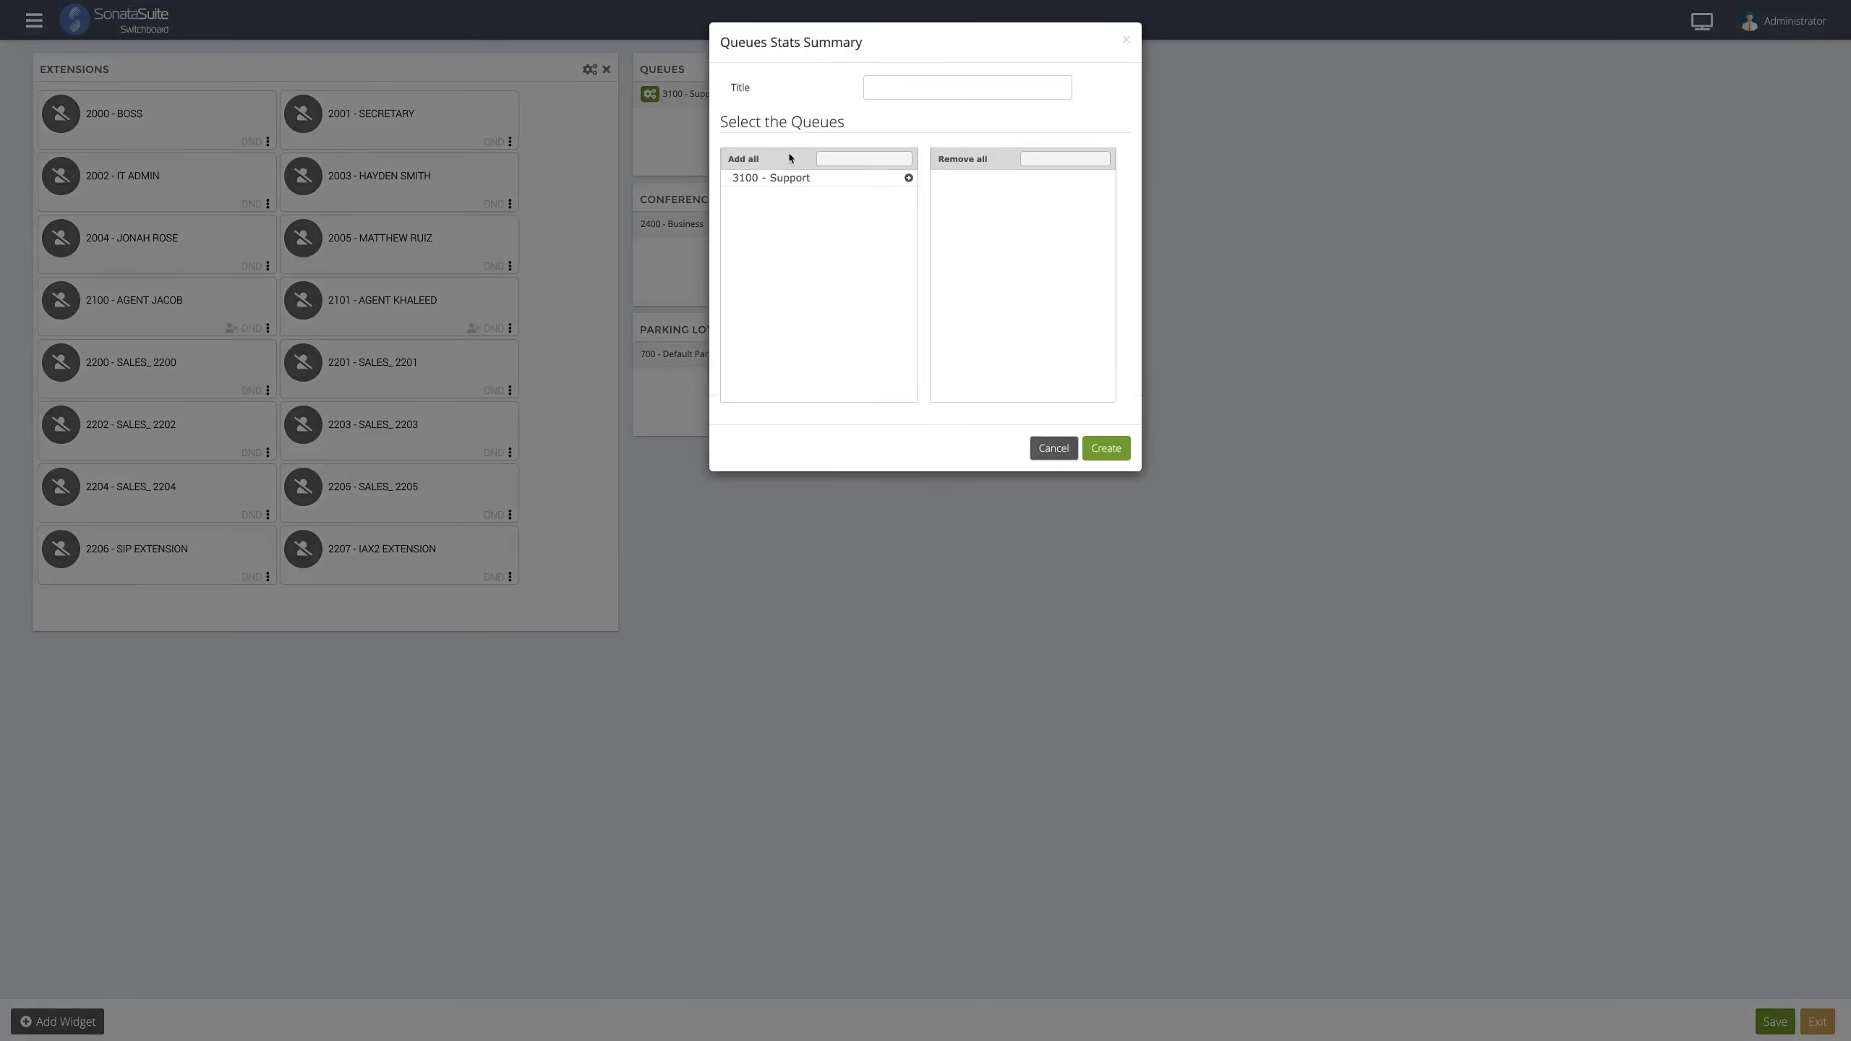
click(906, 178)
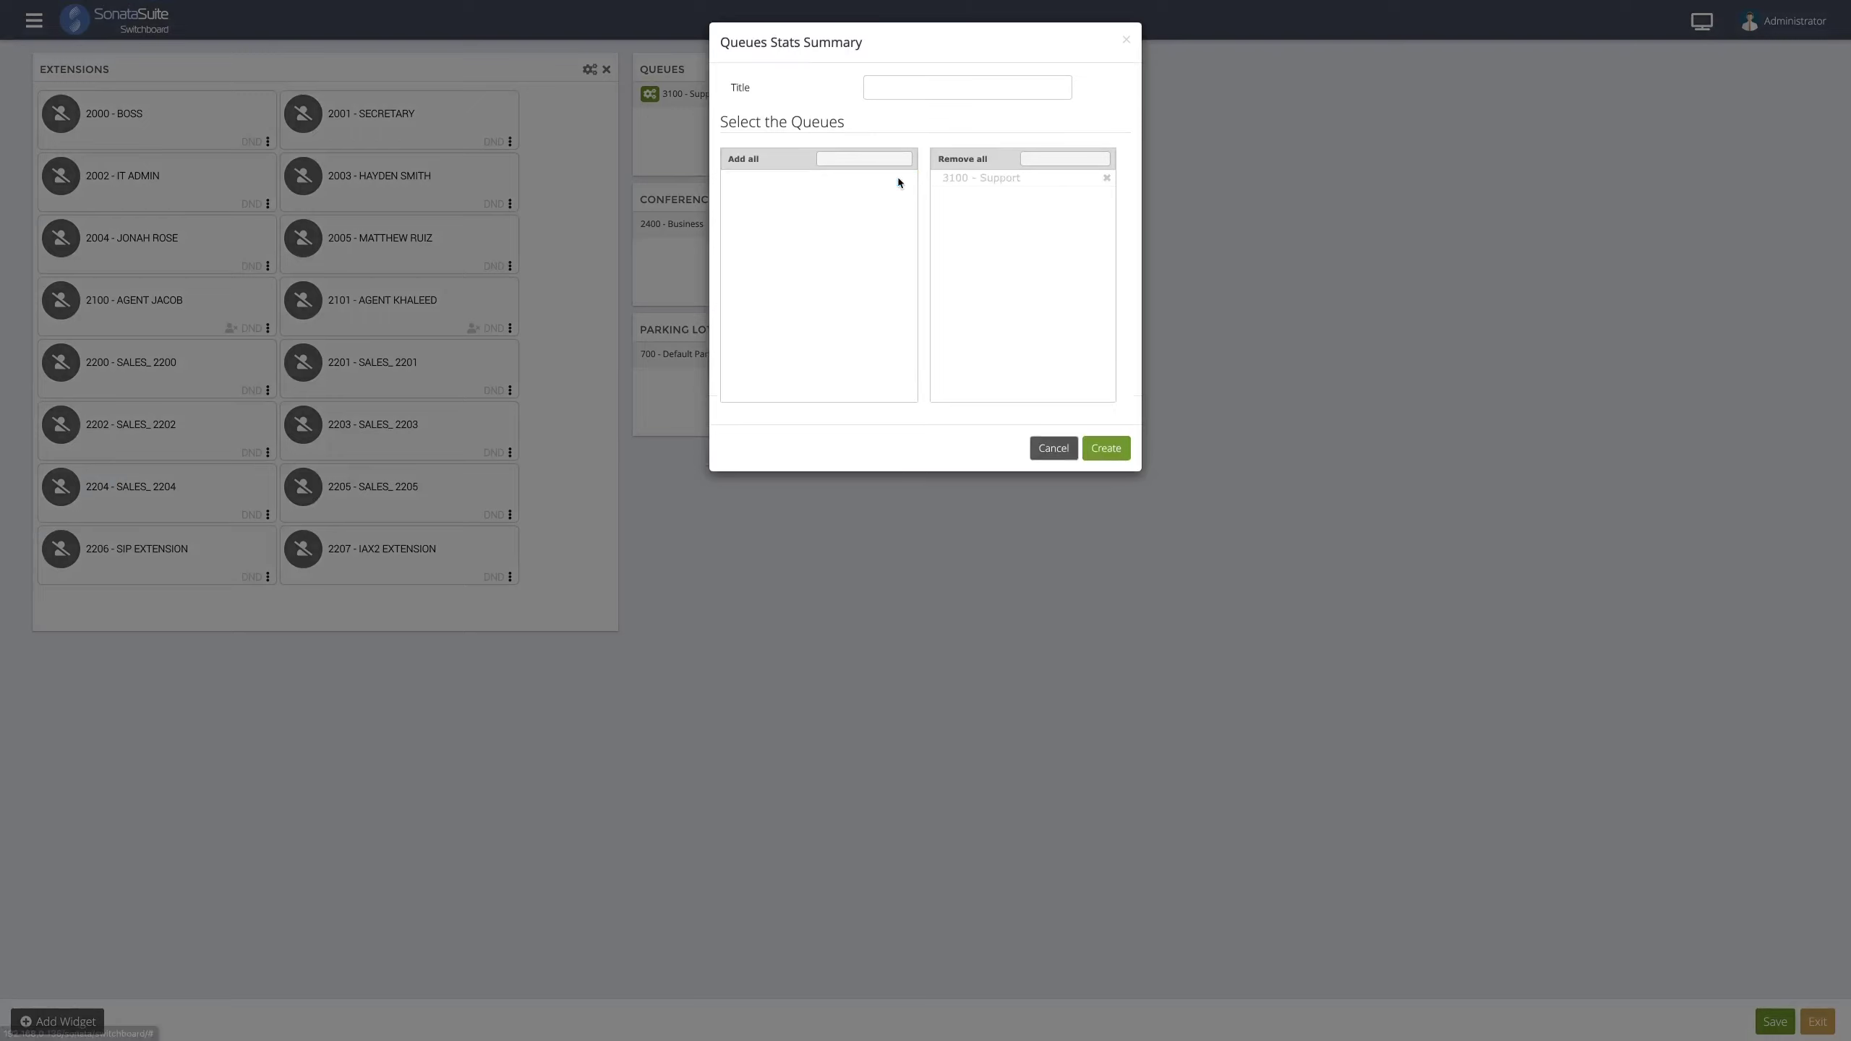
click(1102, 449)
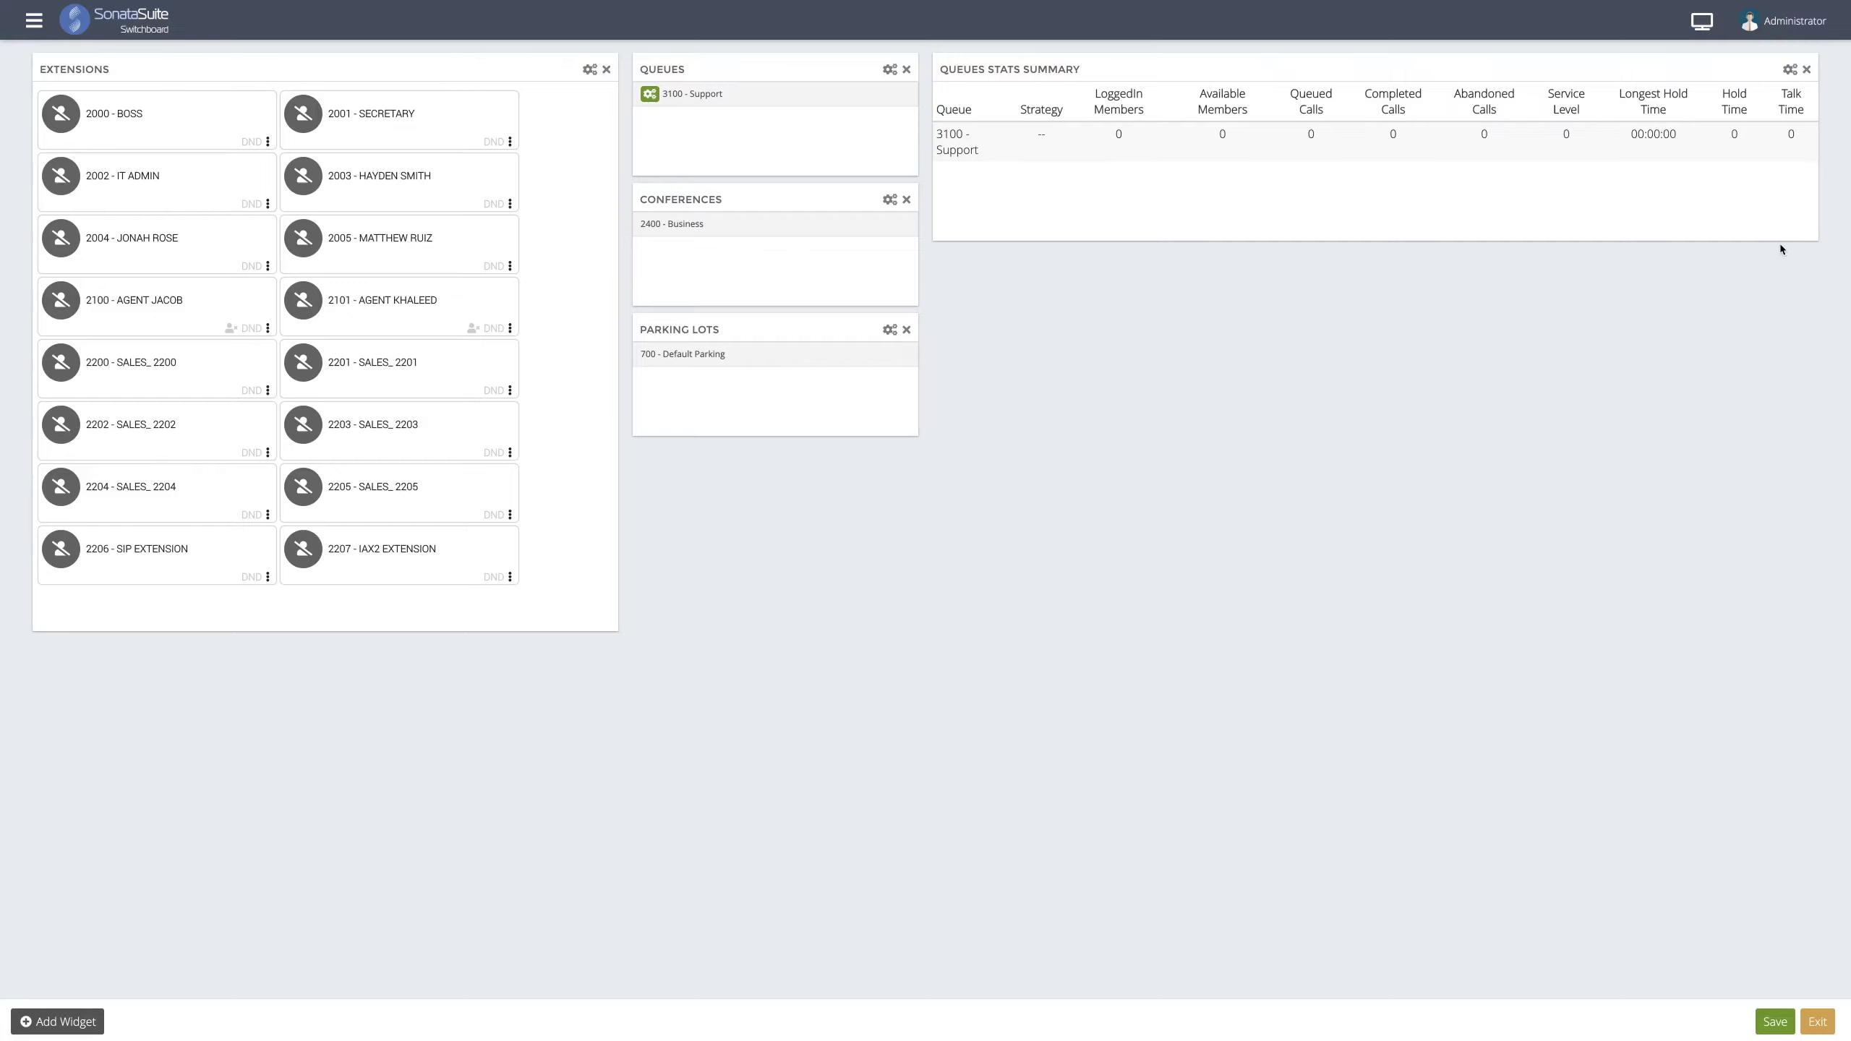
drag(1813, 236, 1808, 181)
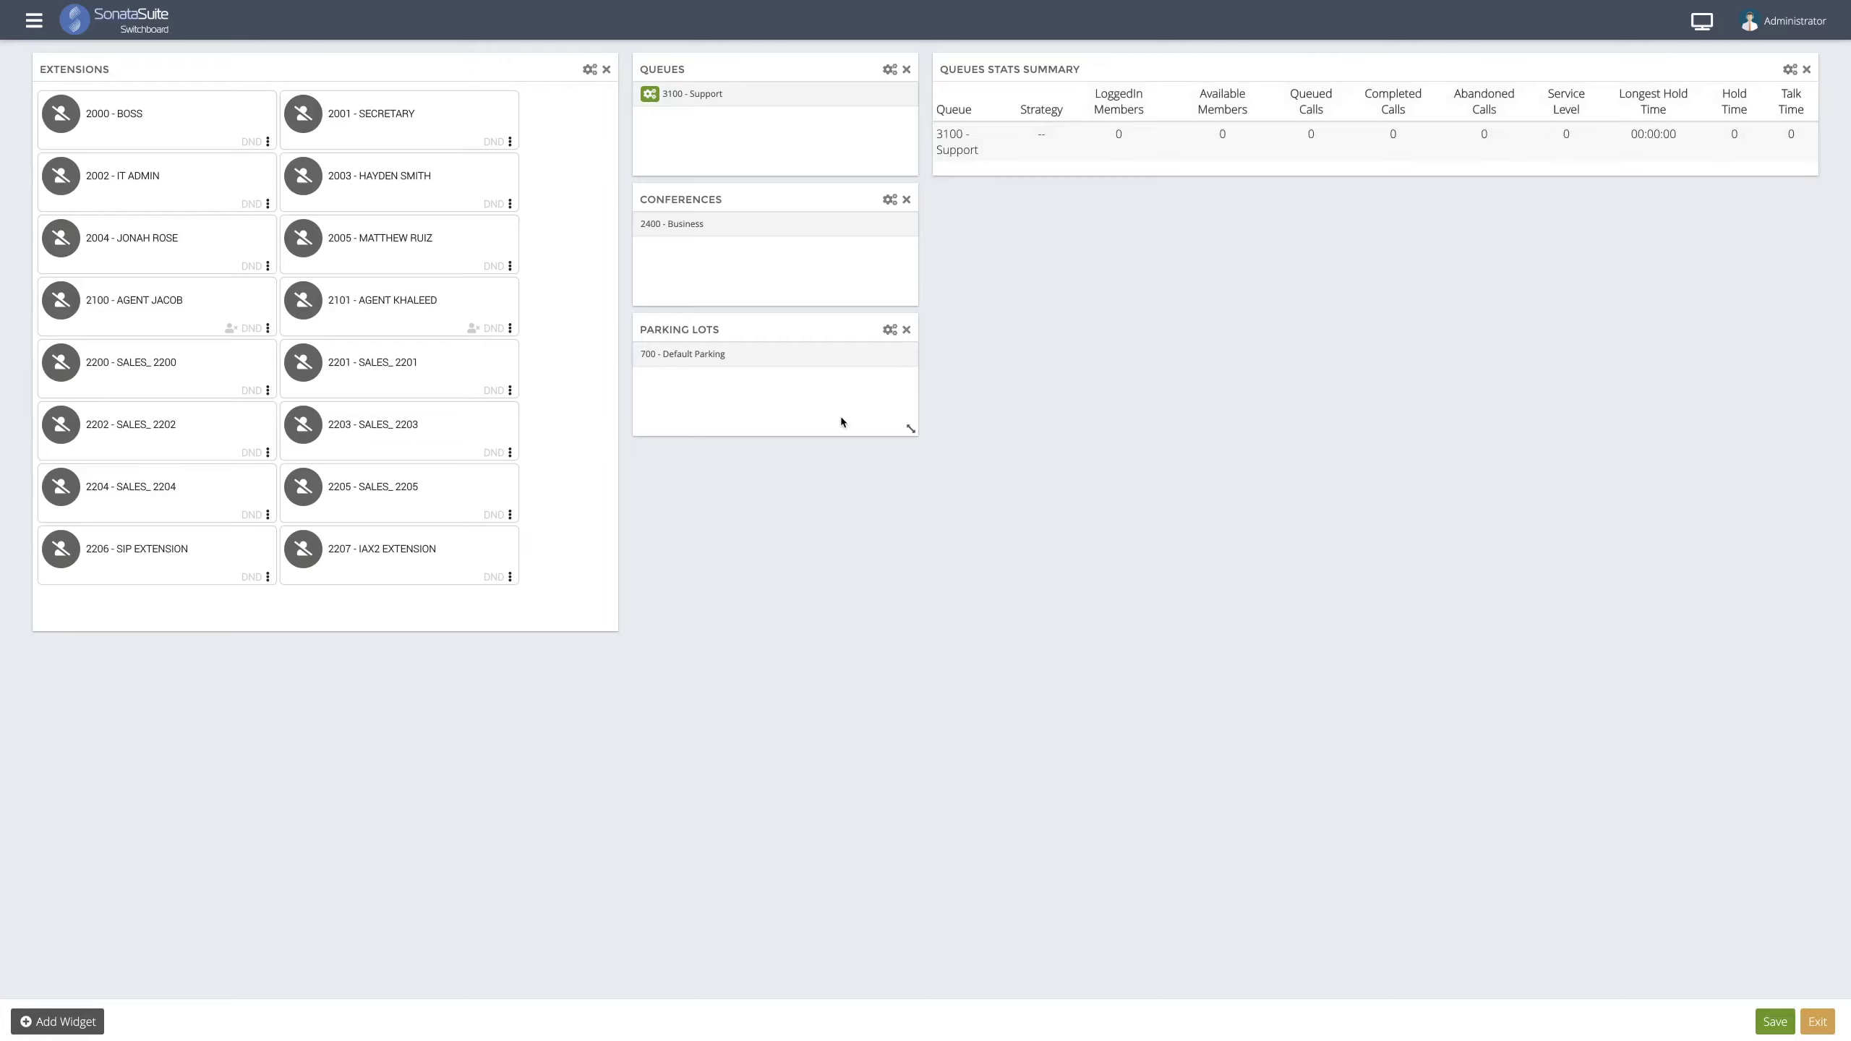
- Create a Queued Calls widget monitoring 3100 - Support and shrink it below the stats summary
click(38, 1023)
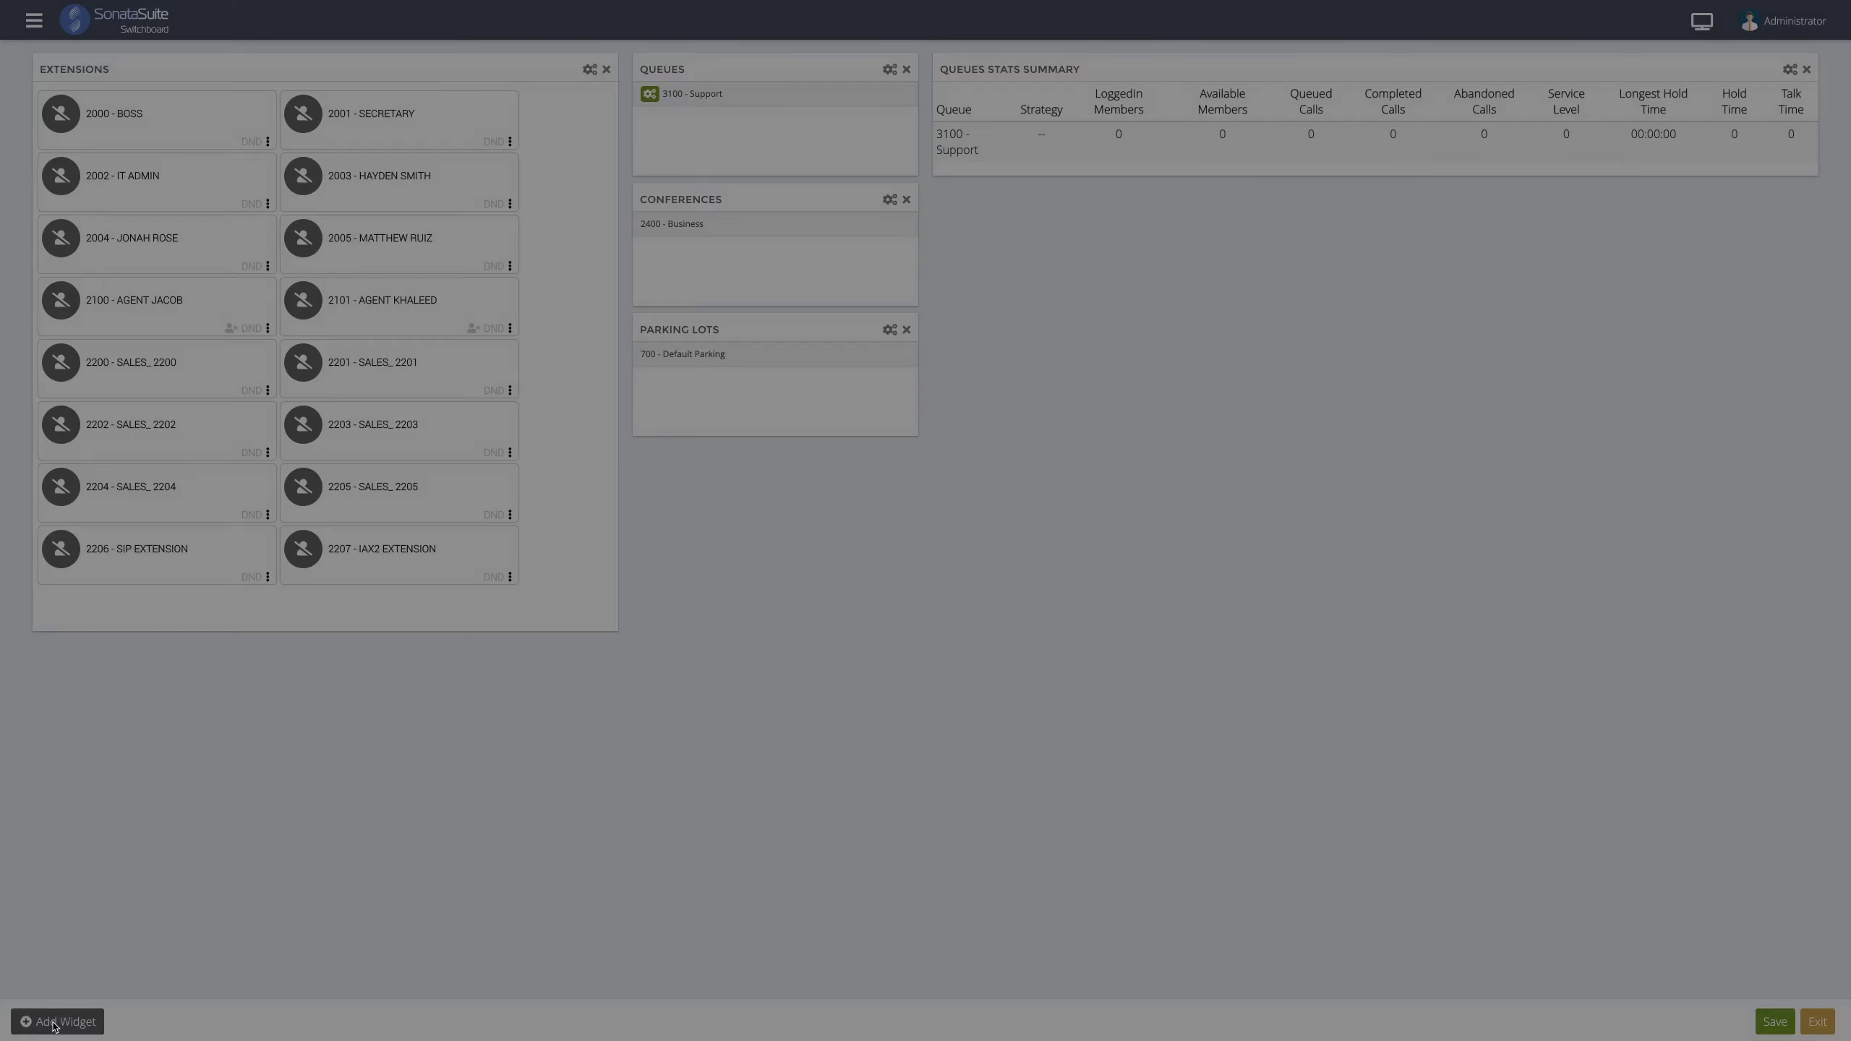
click(811, 98)
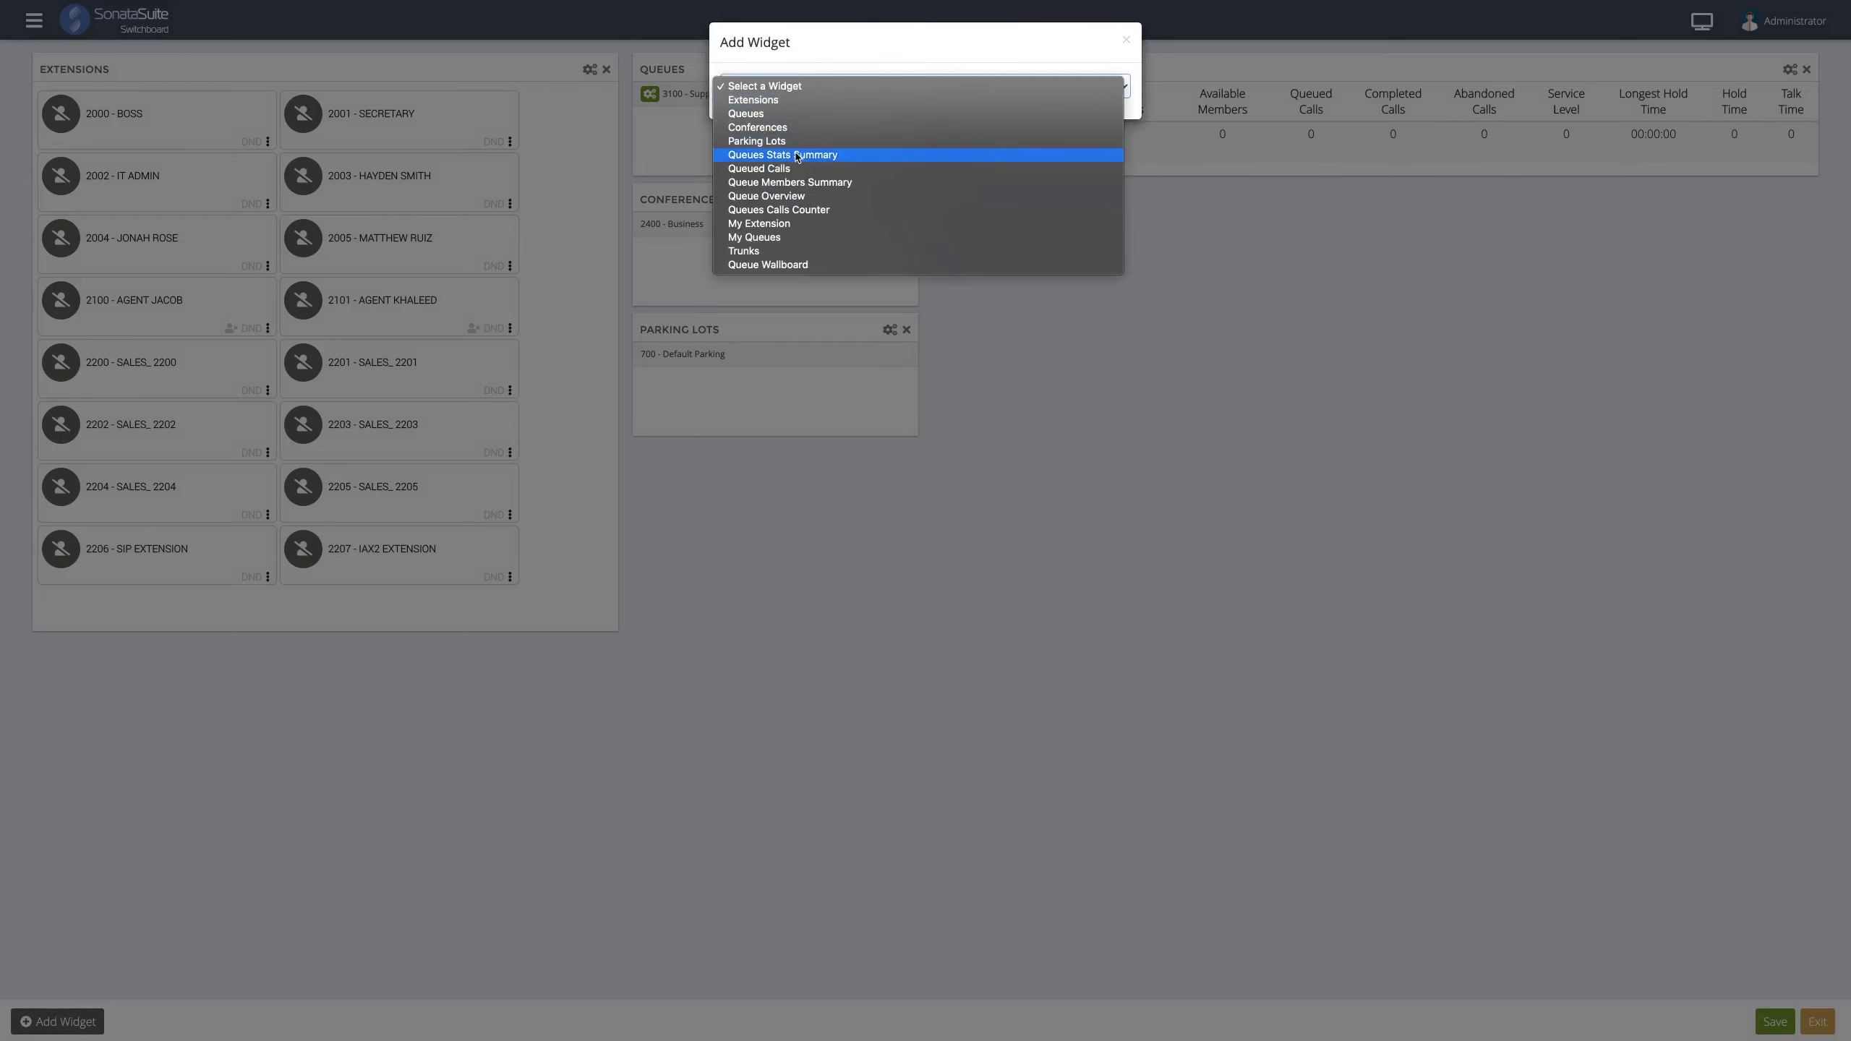
click(792, 170)
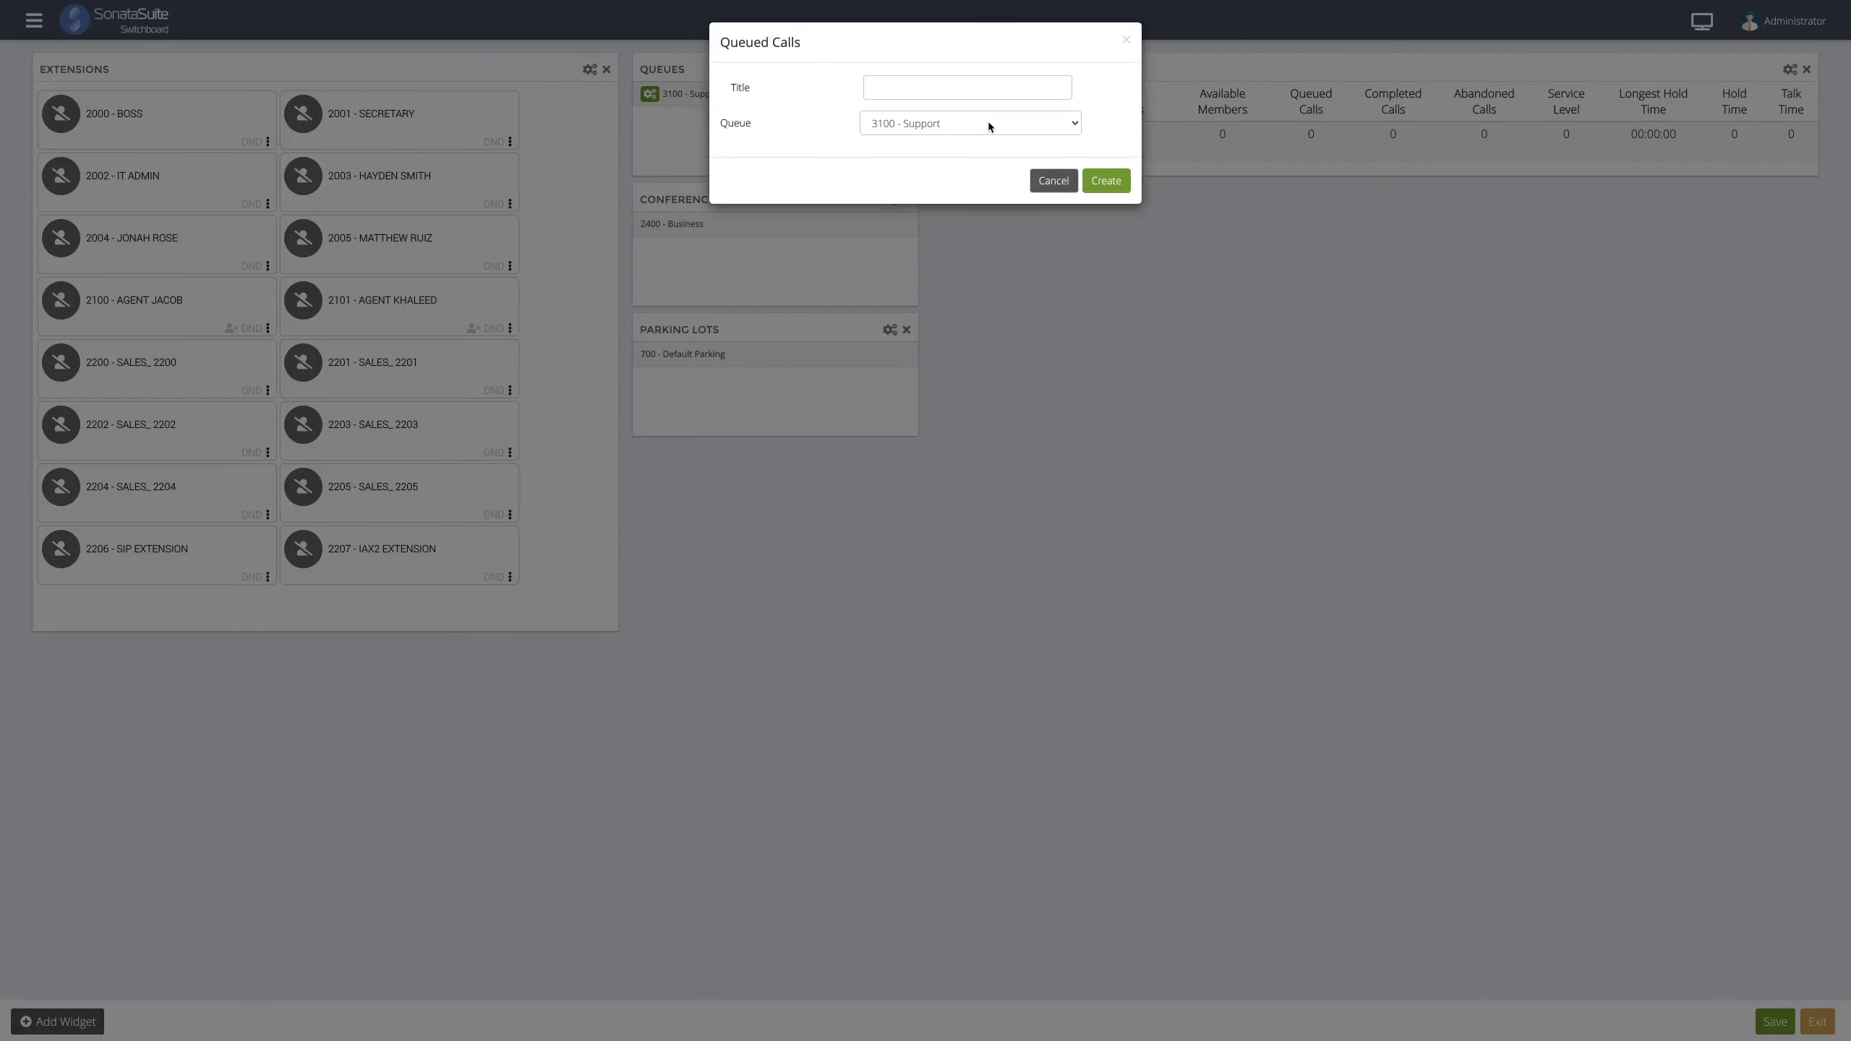
click(987, 121)
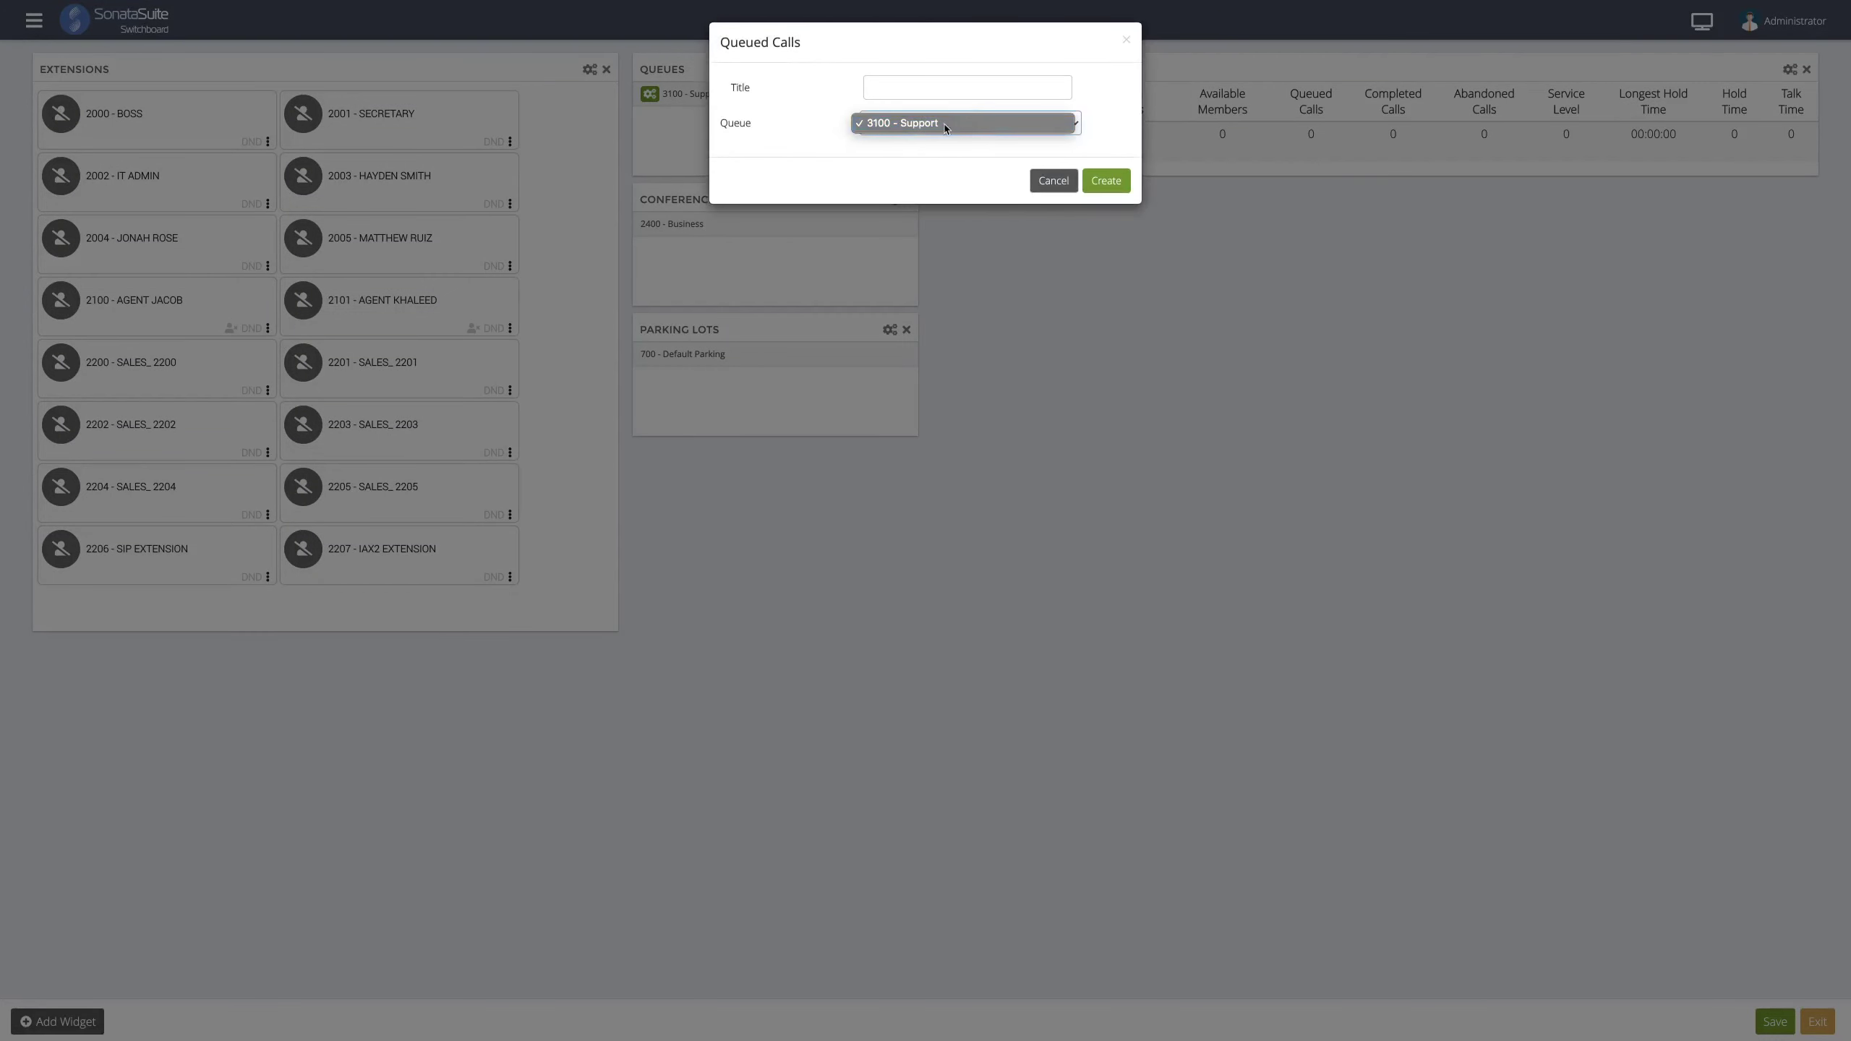
click(865, 139)
click(1091, 179)
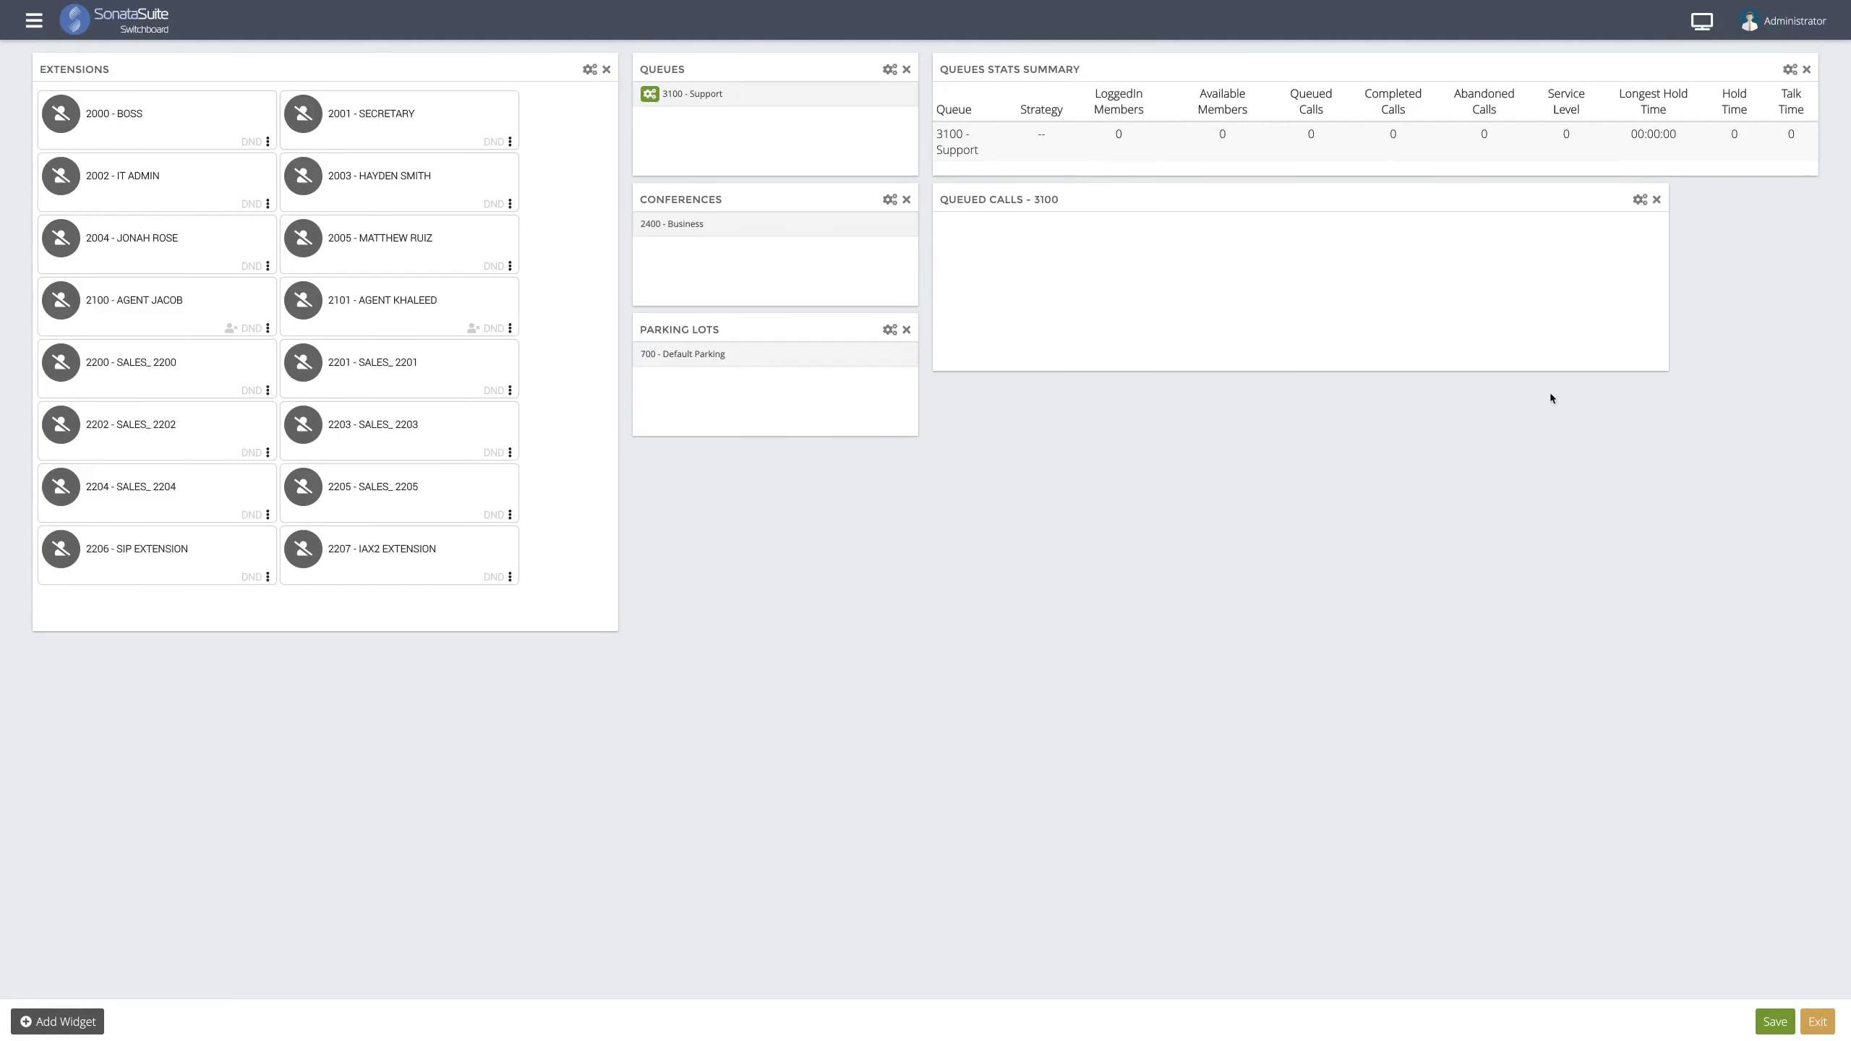
drag(1661, 367, 1268, 288)
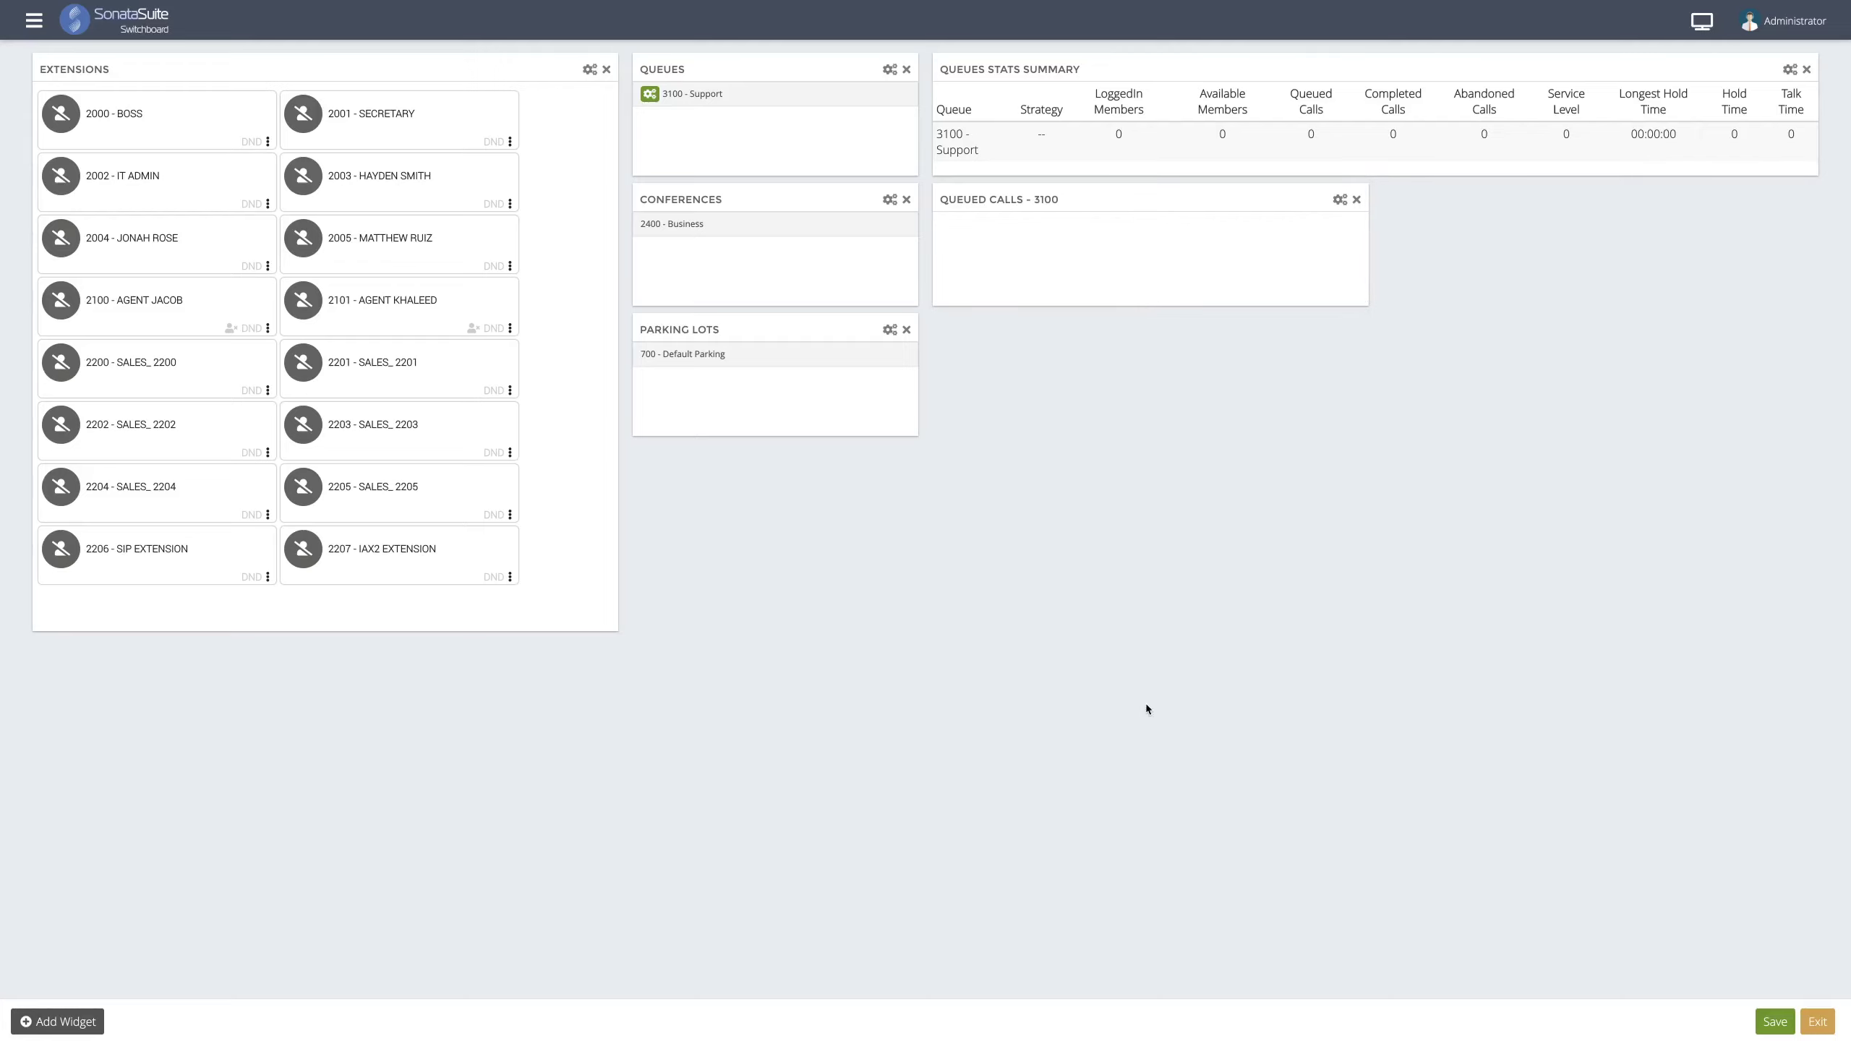
- Create a Queue Members Summary widget for 3100 and resize it wider and shorter
click(59, 1021)
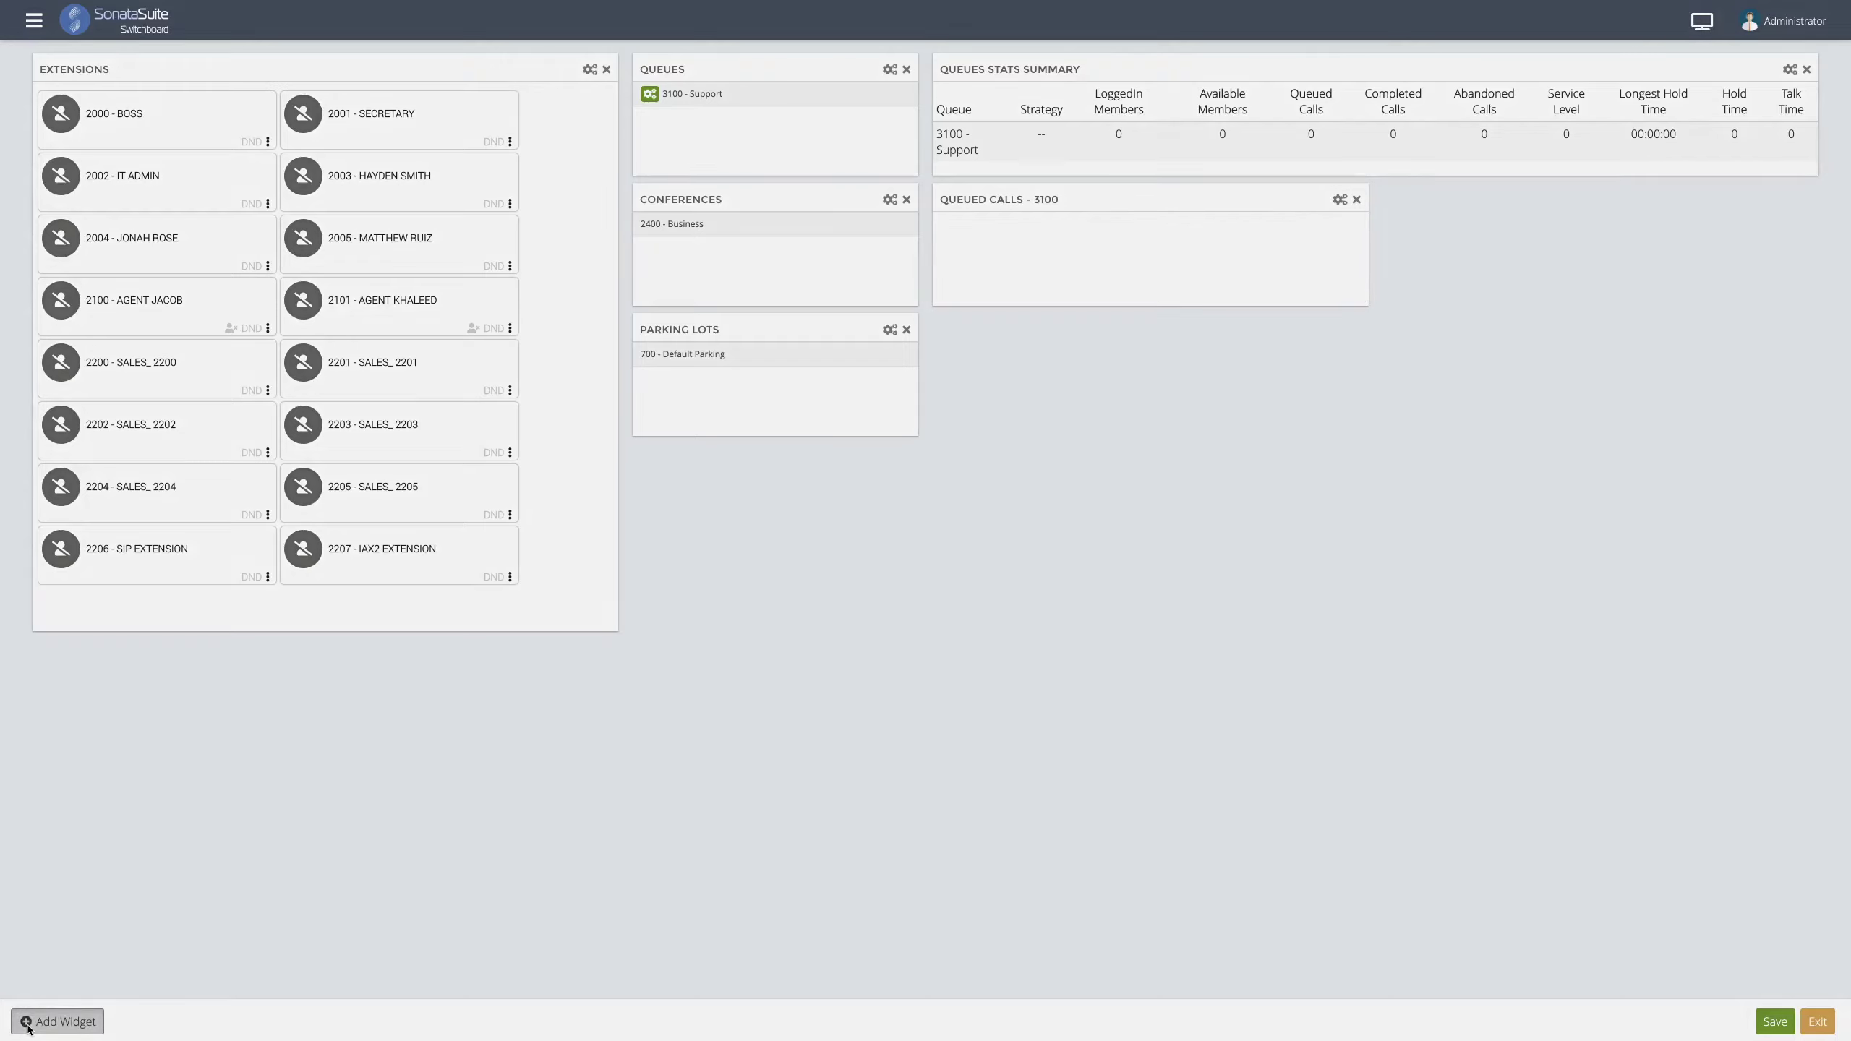
click(793, 88)
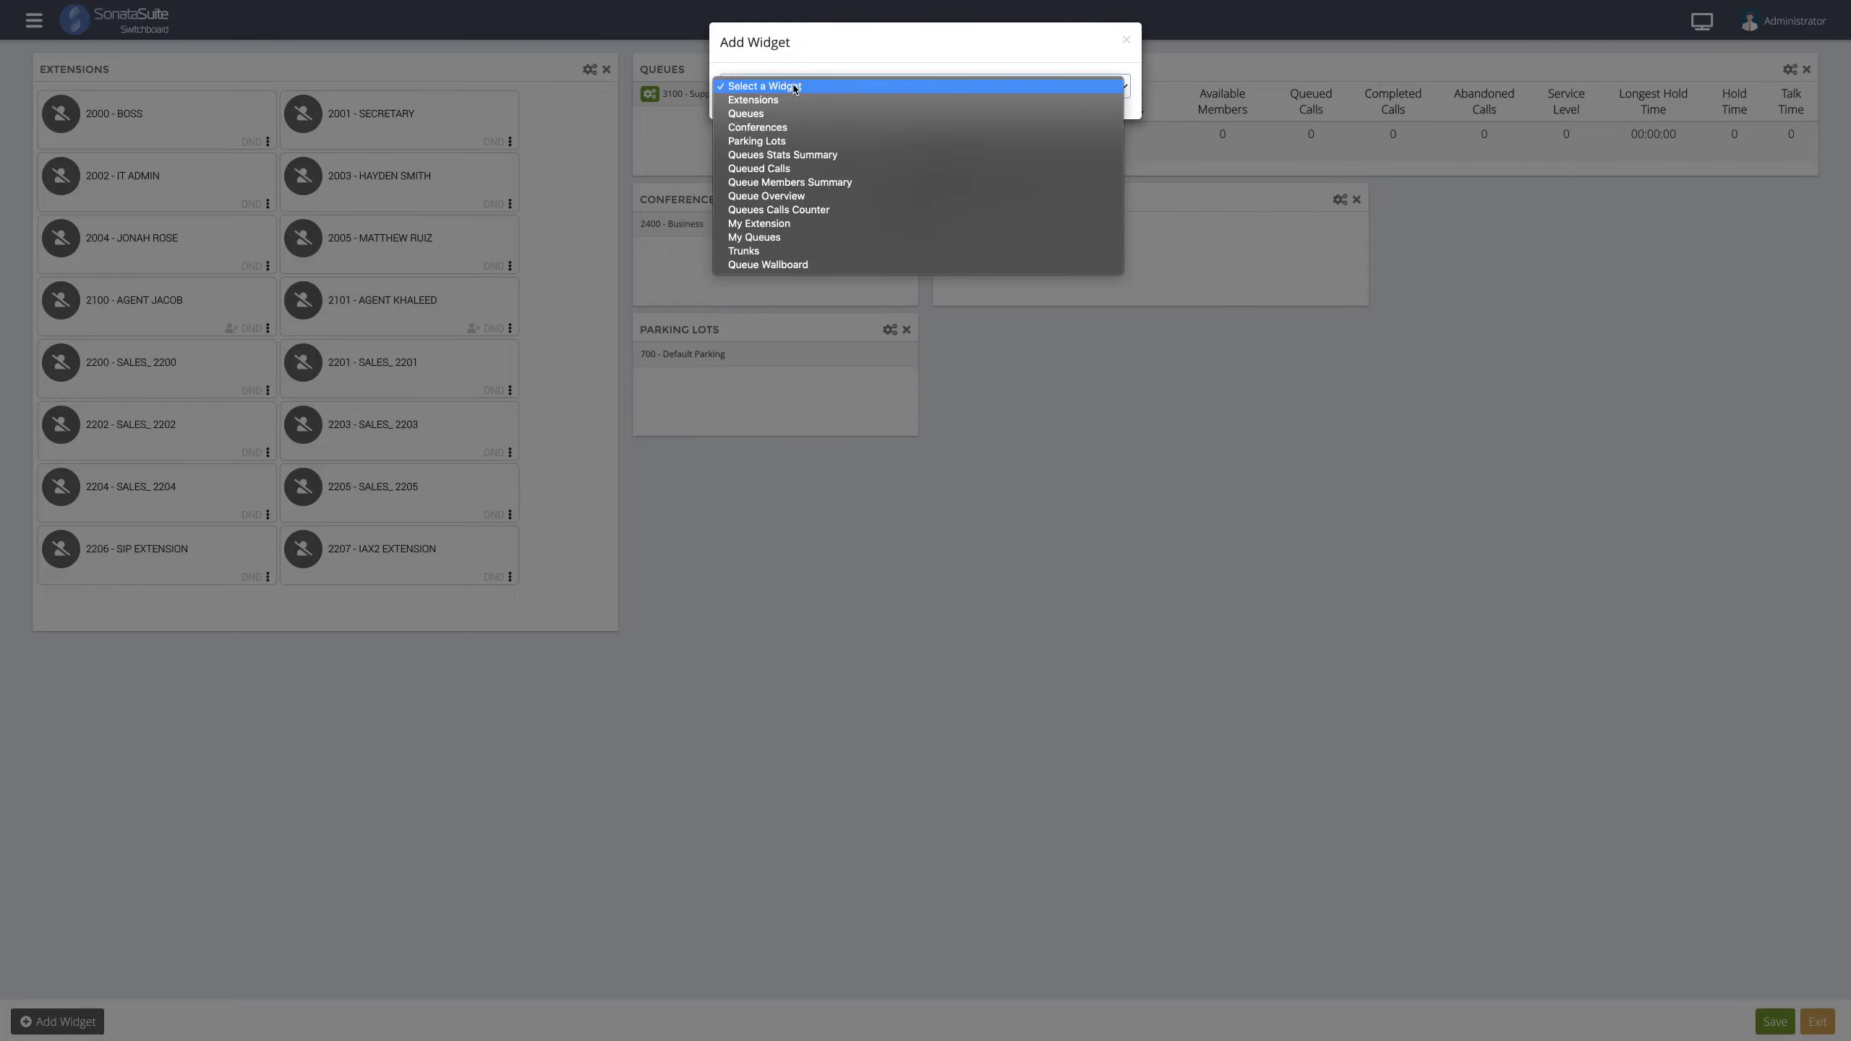
click(793, 182)
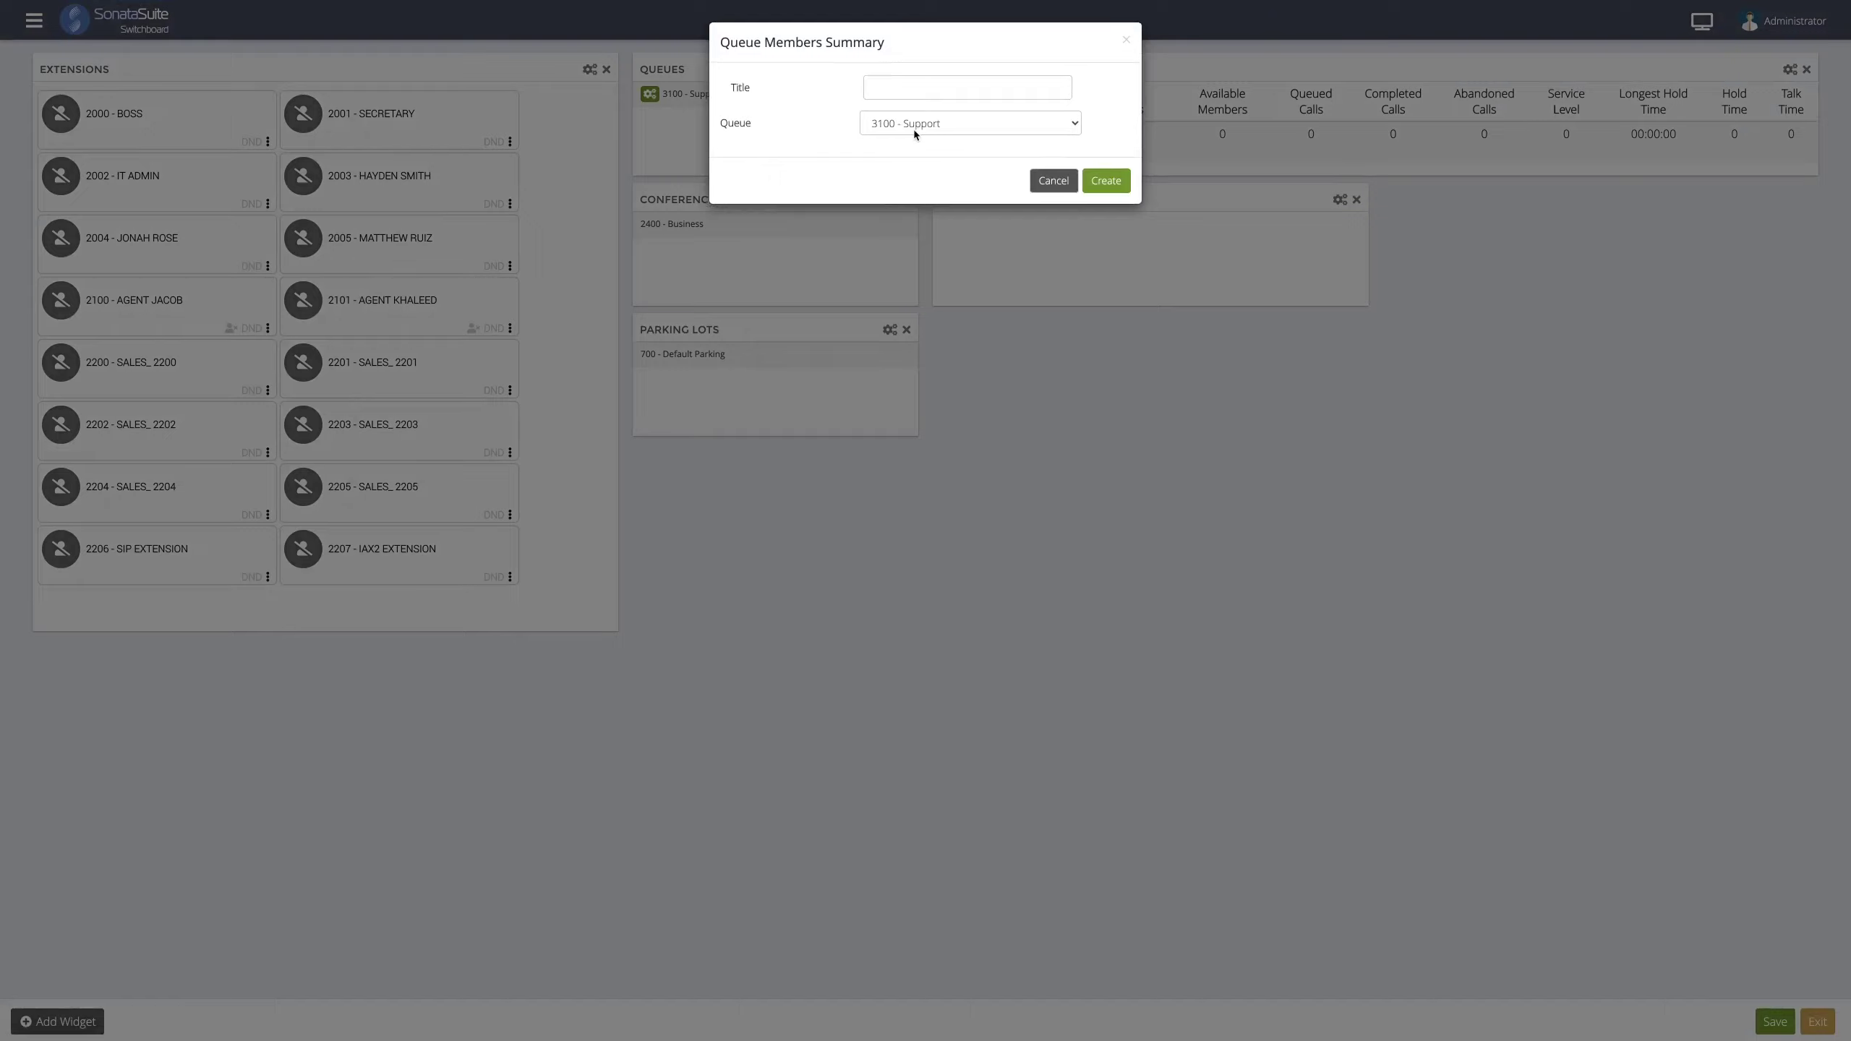
click(1104, 180)
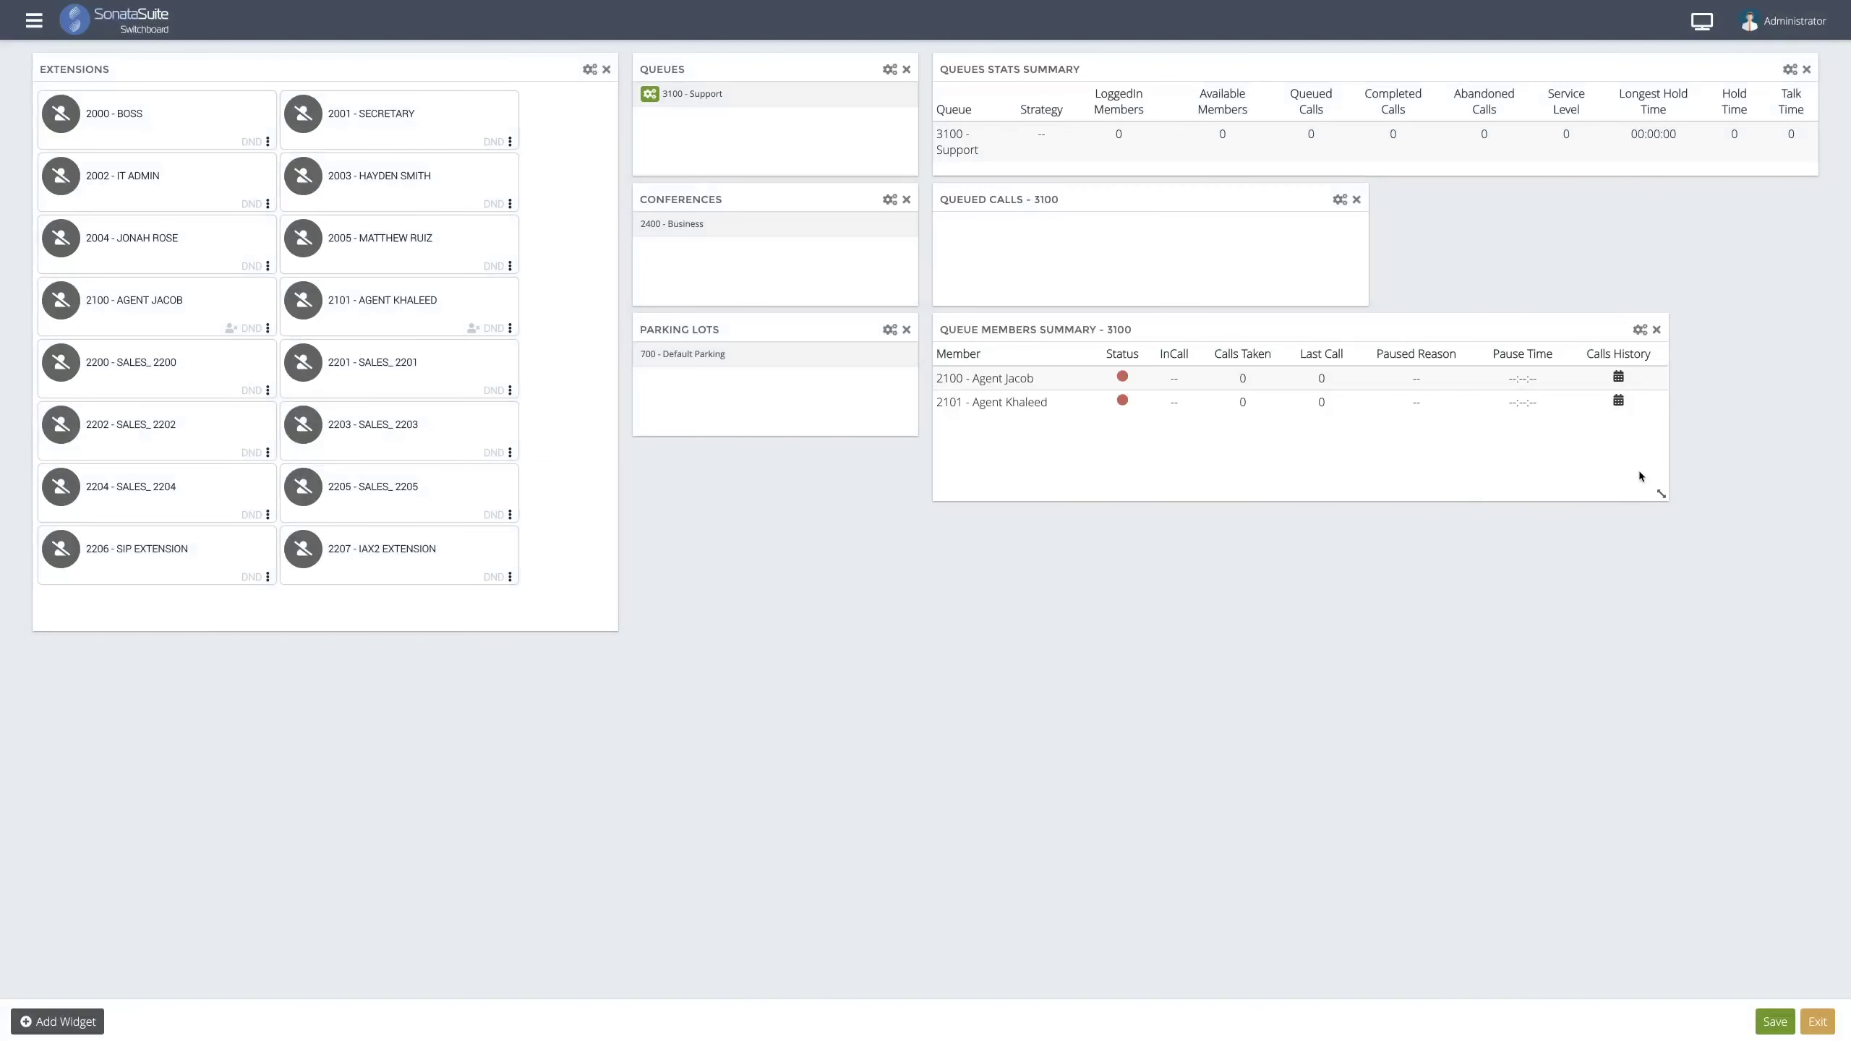
drag(1663, 494, 1800, 414)
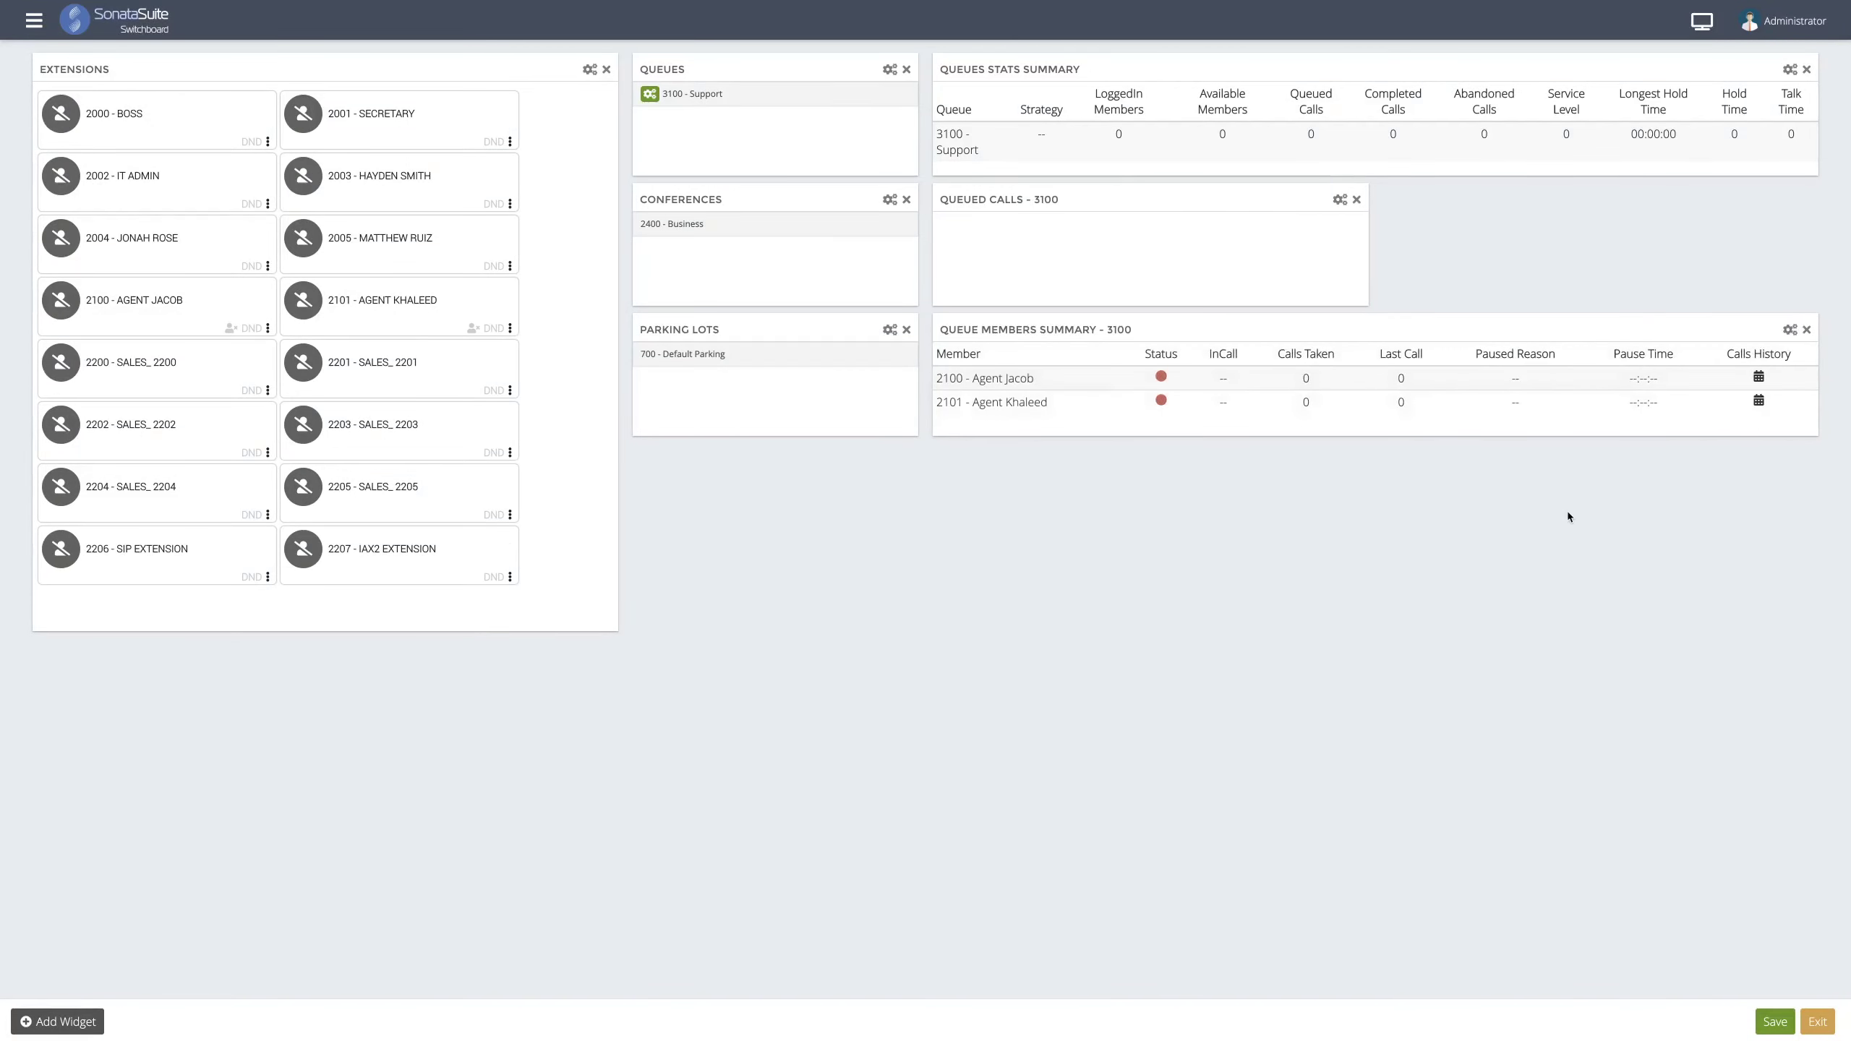
- Add a narrow Queue Overview widget for 3100 below Parking Lots and lengthen the Extensions panel
click(59, 1022)
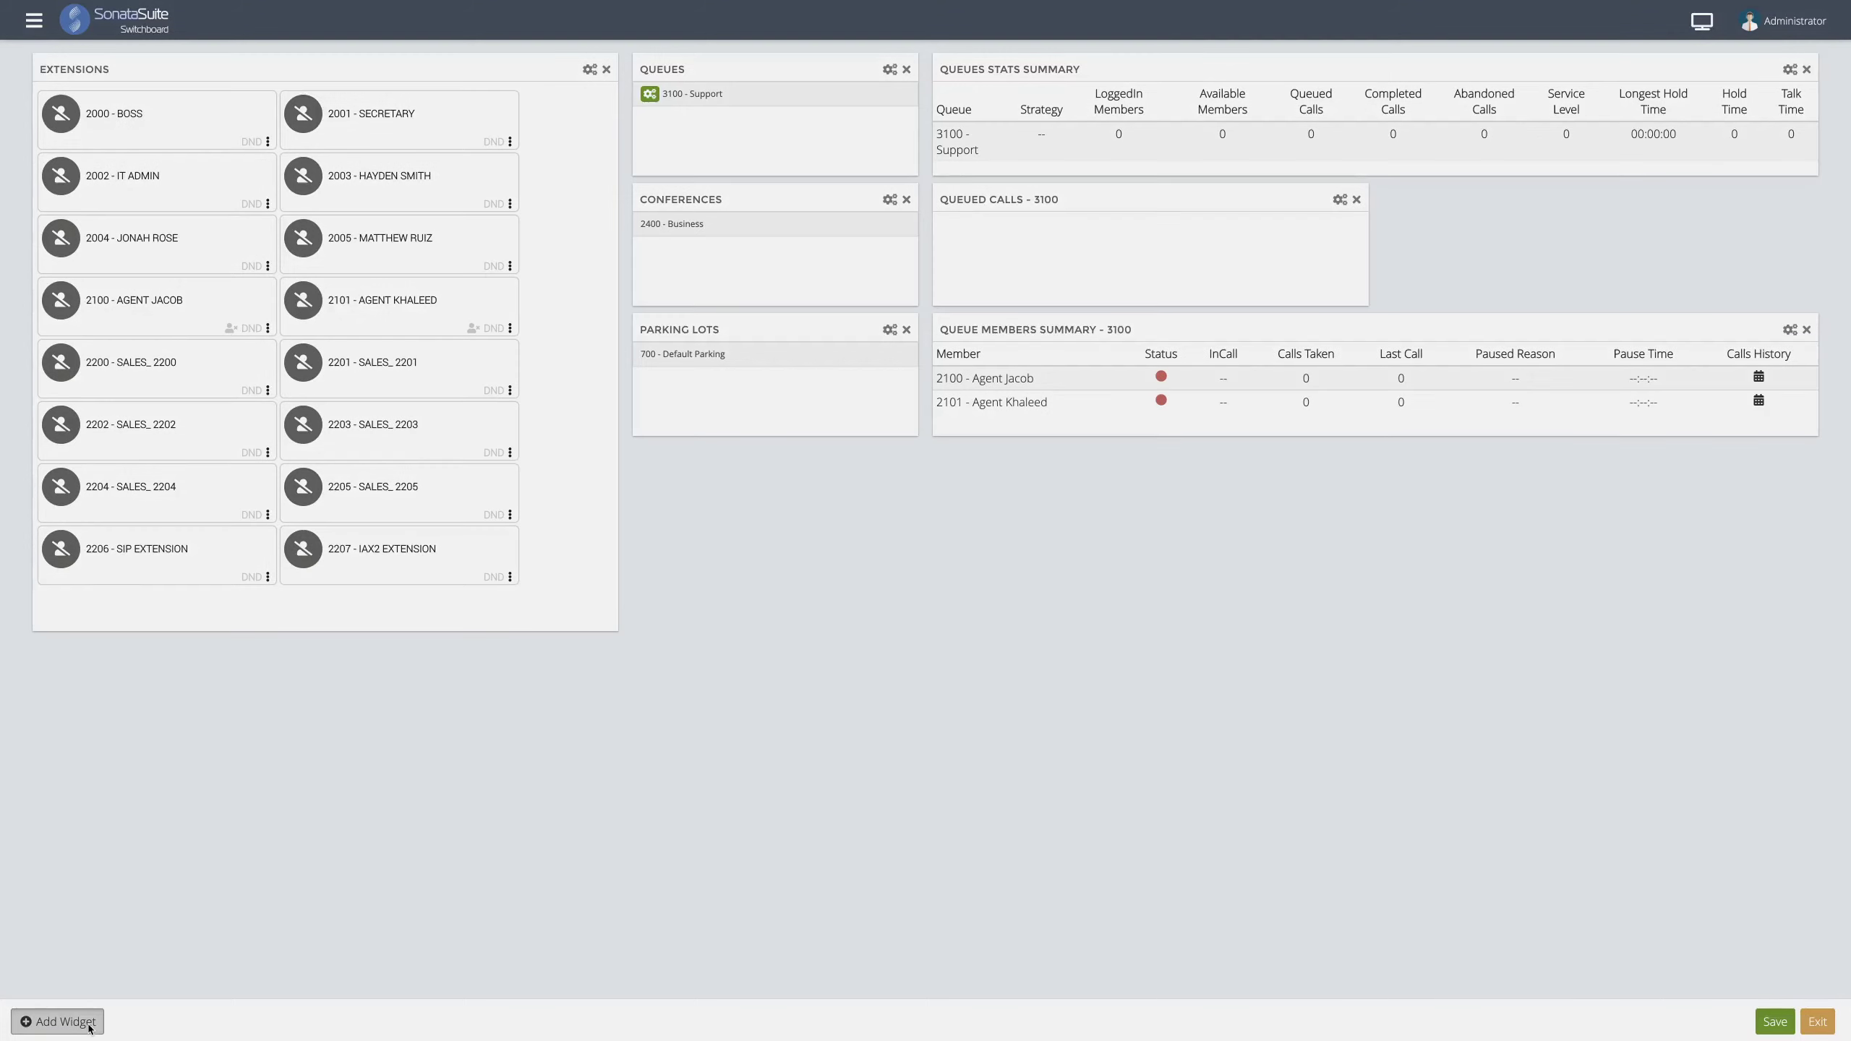
click(920, 86)
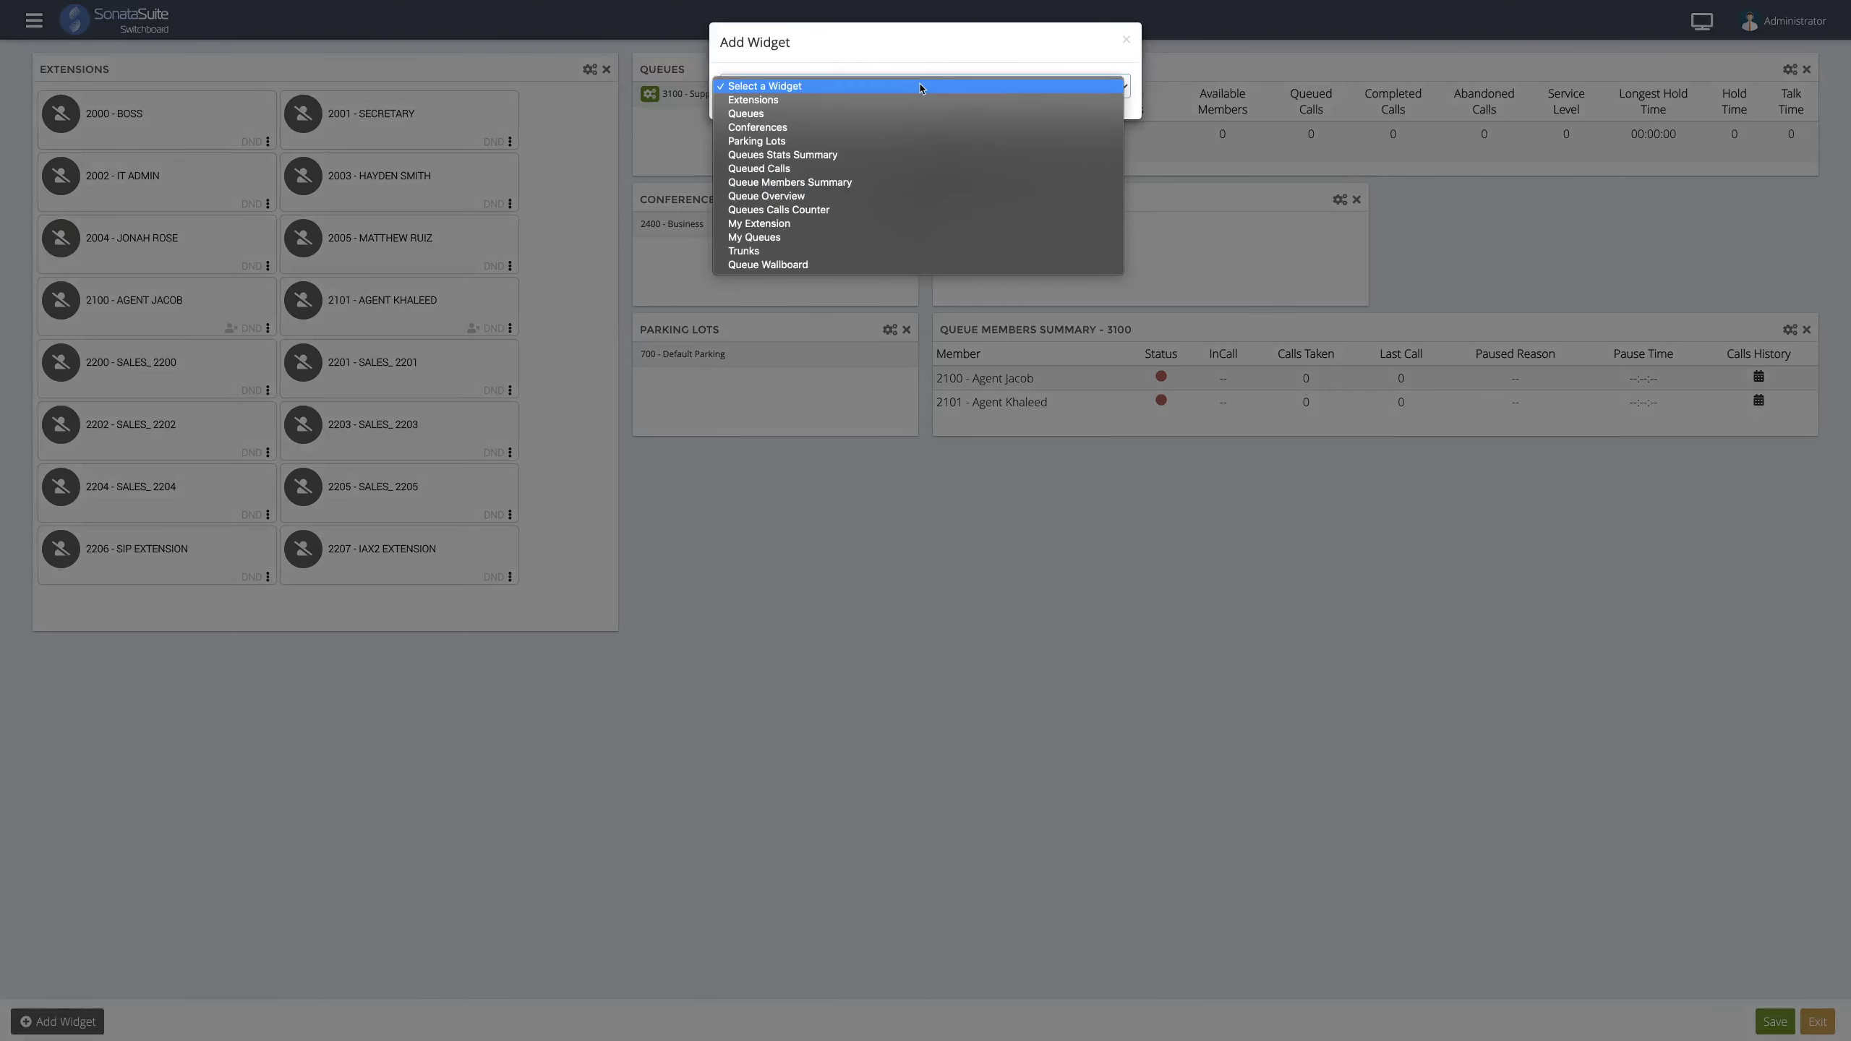
click(844, 198)
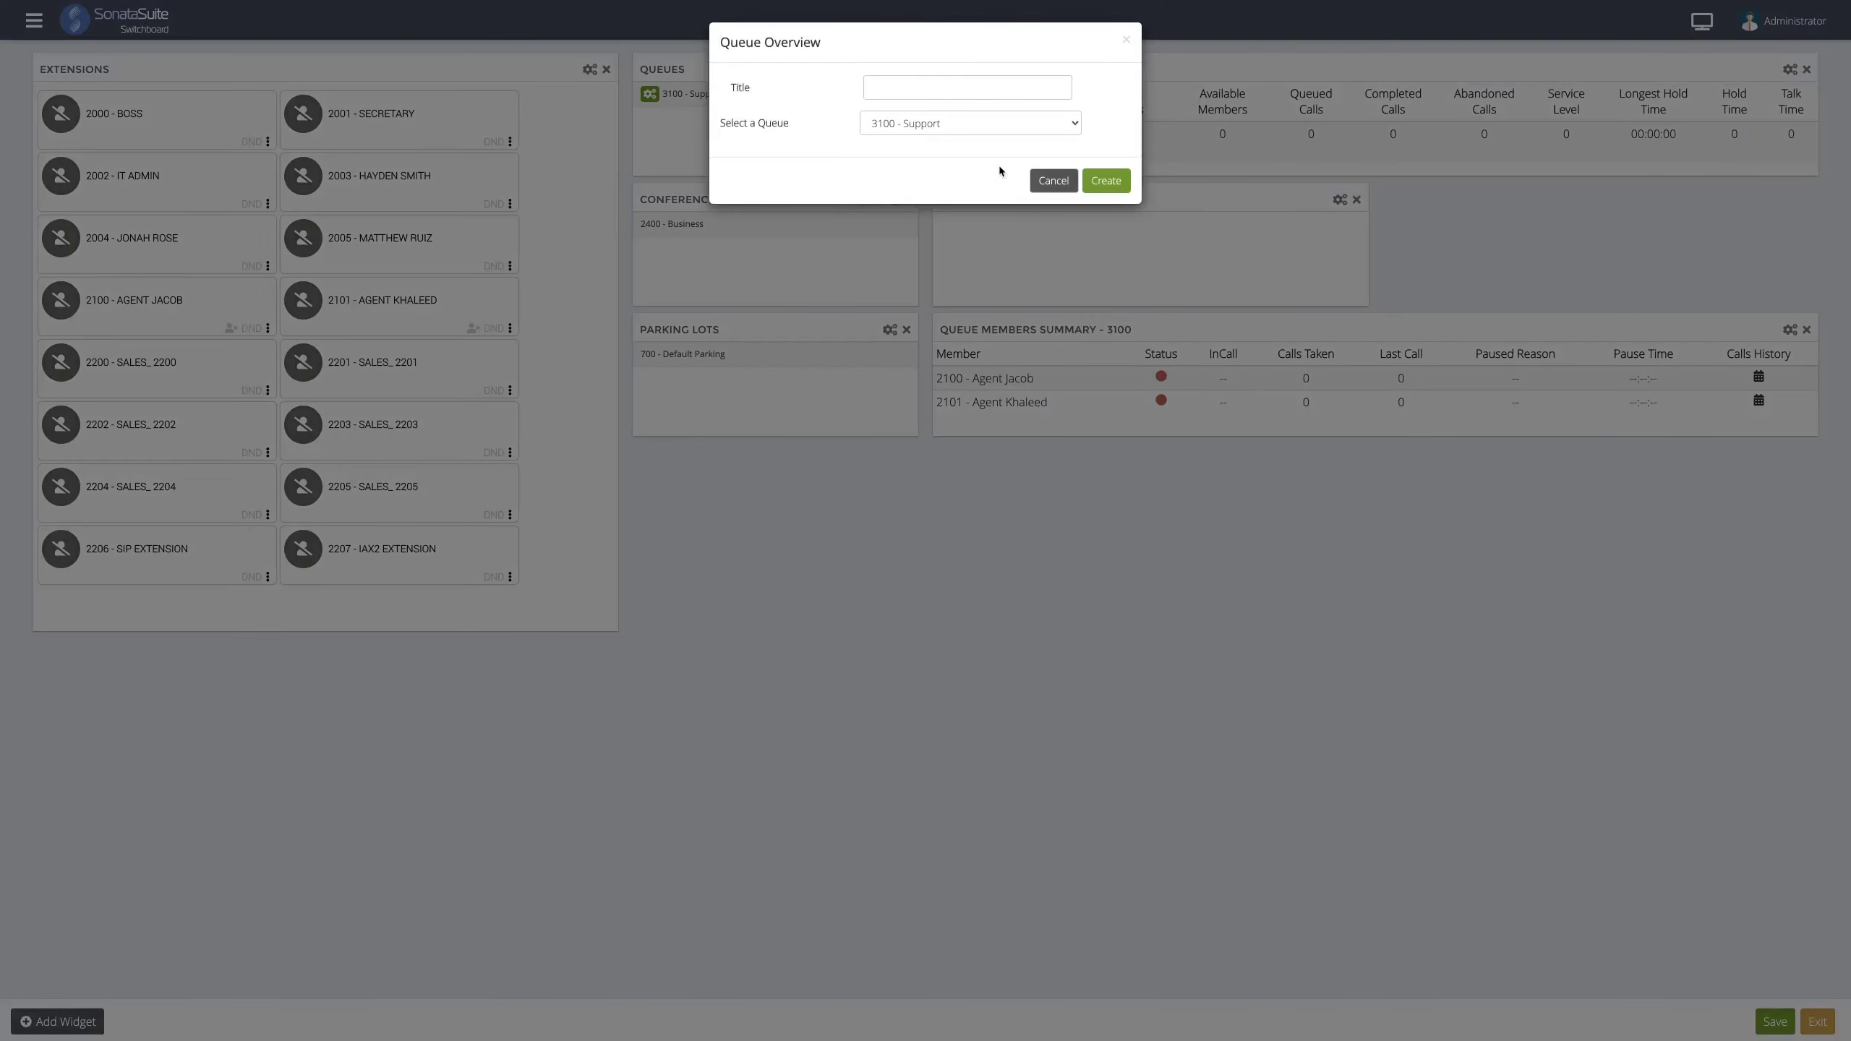
click(1086, 184)
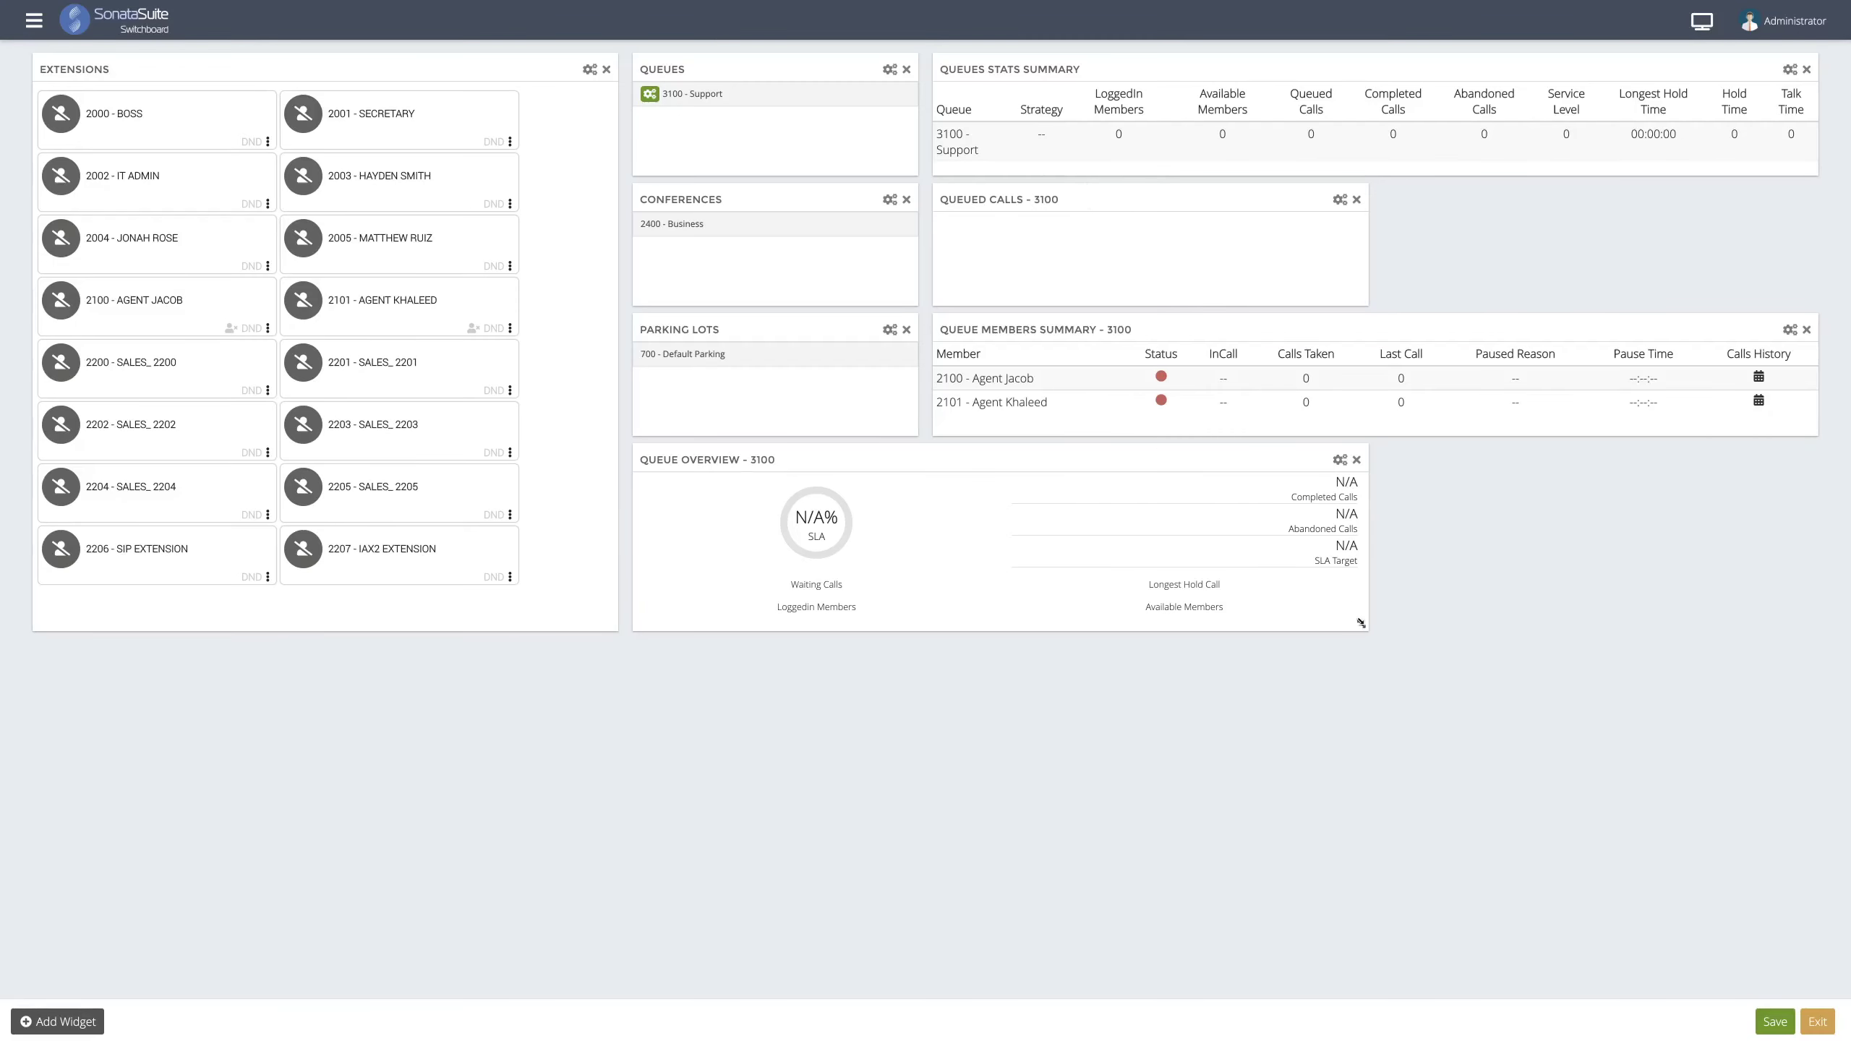
drag(1341, 622, 905, 607)
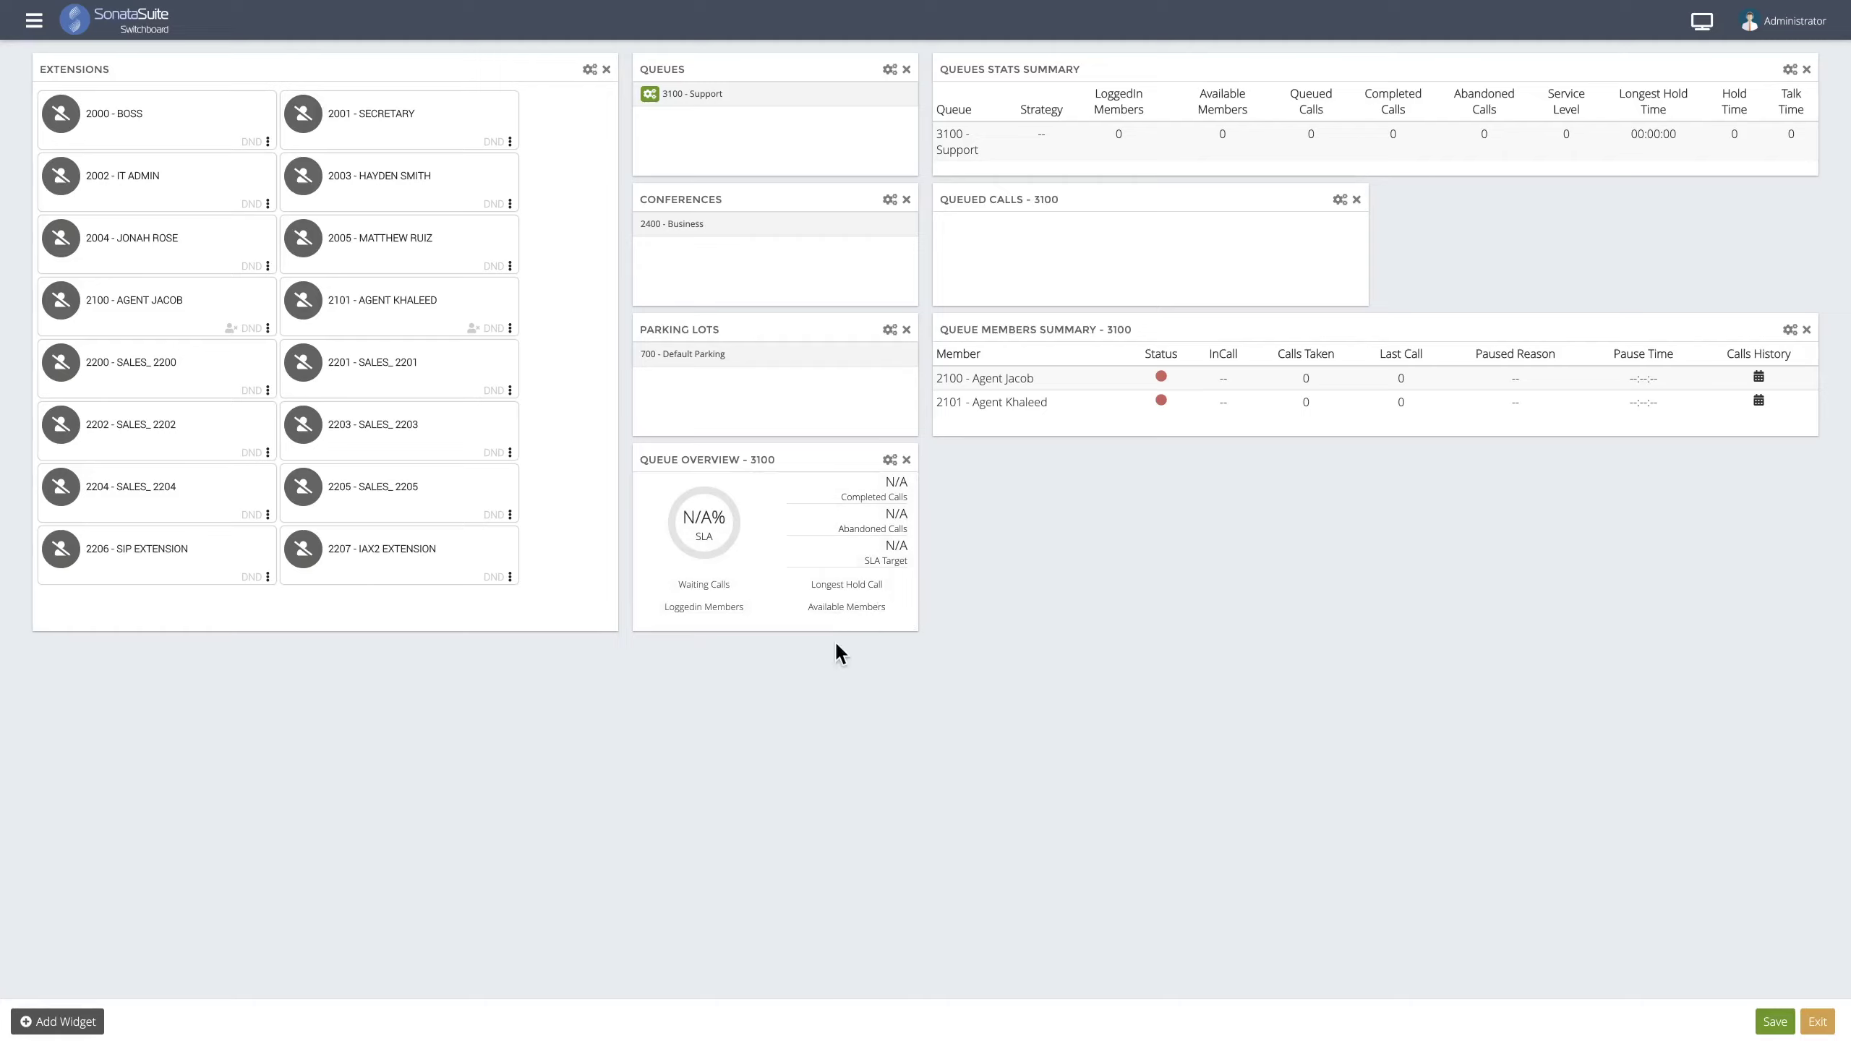
drag(909, 623, 909, 690)
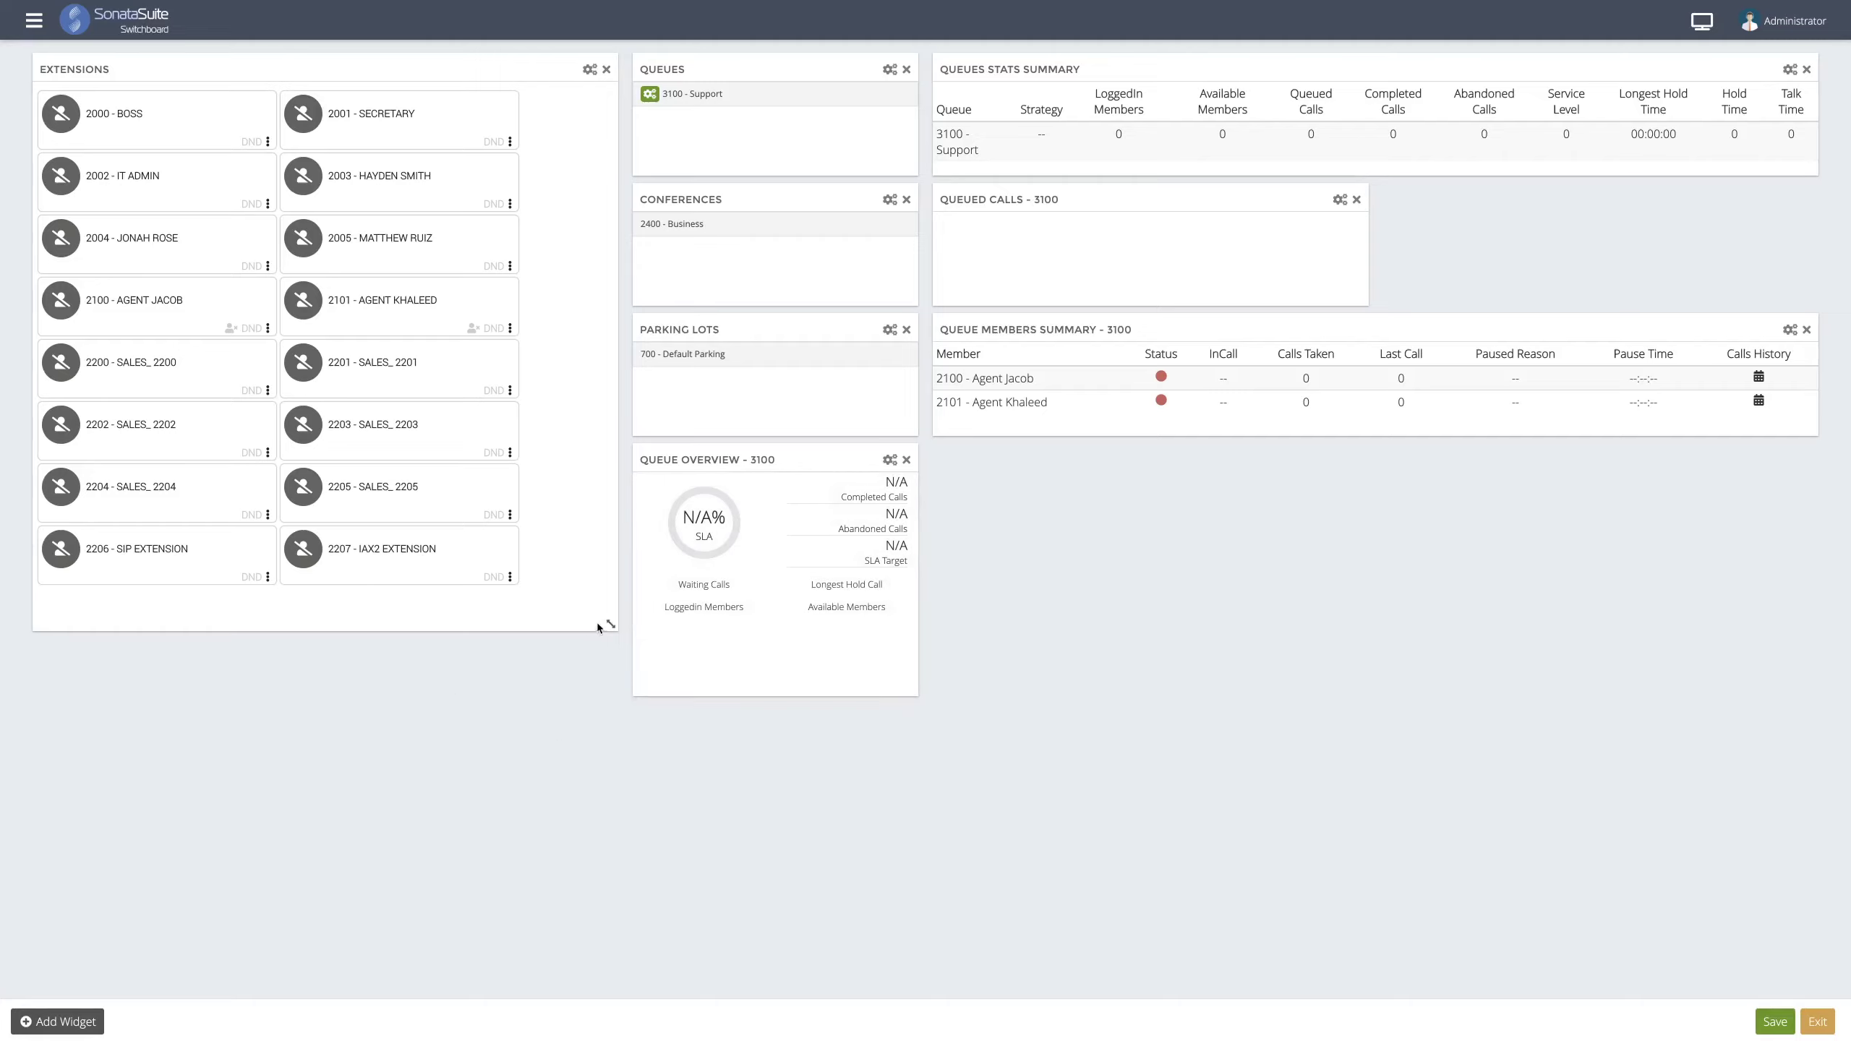
drag(611, 624, 610, 689)
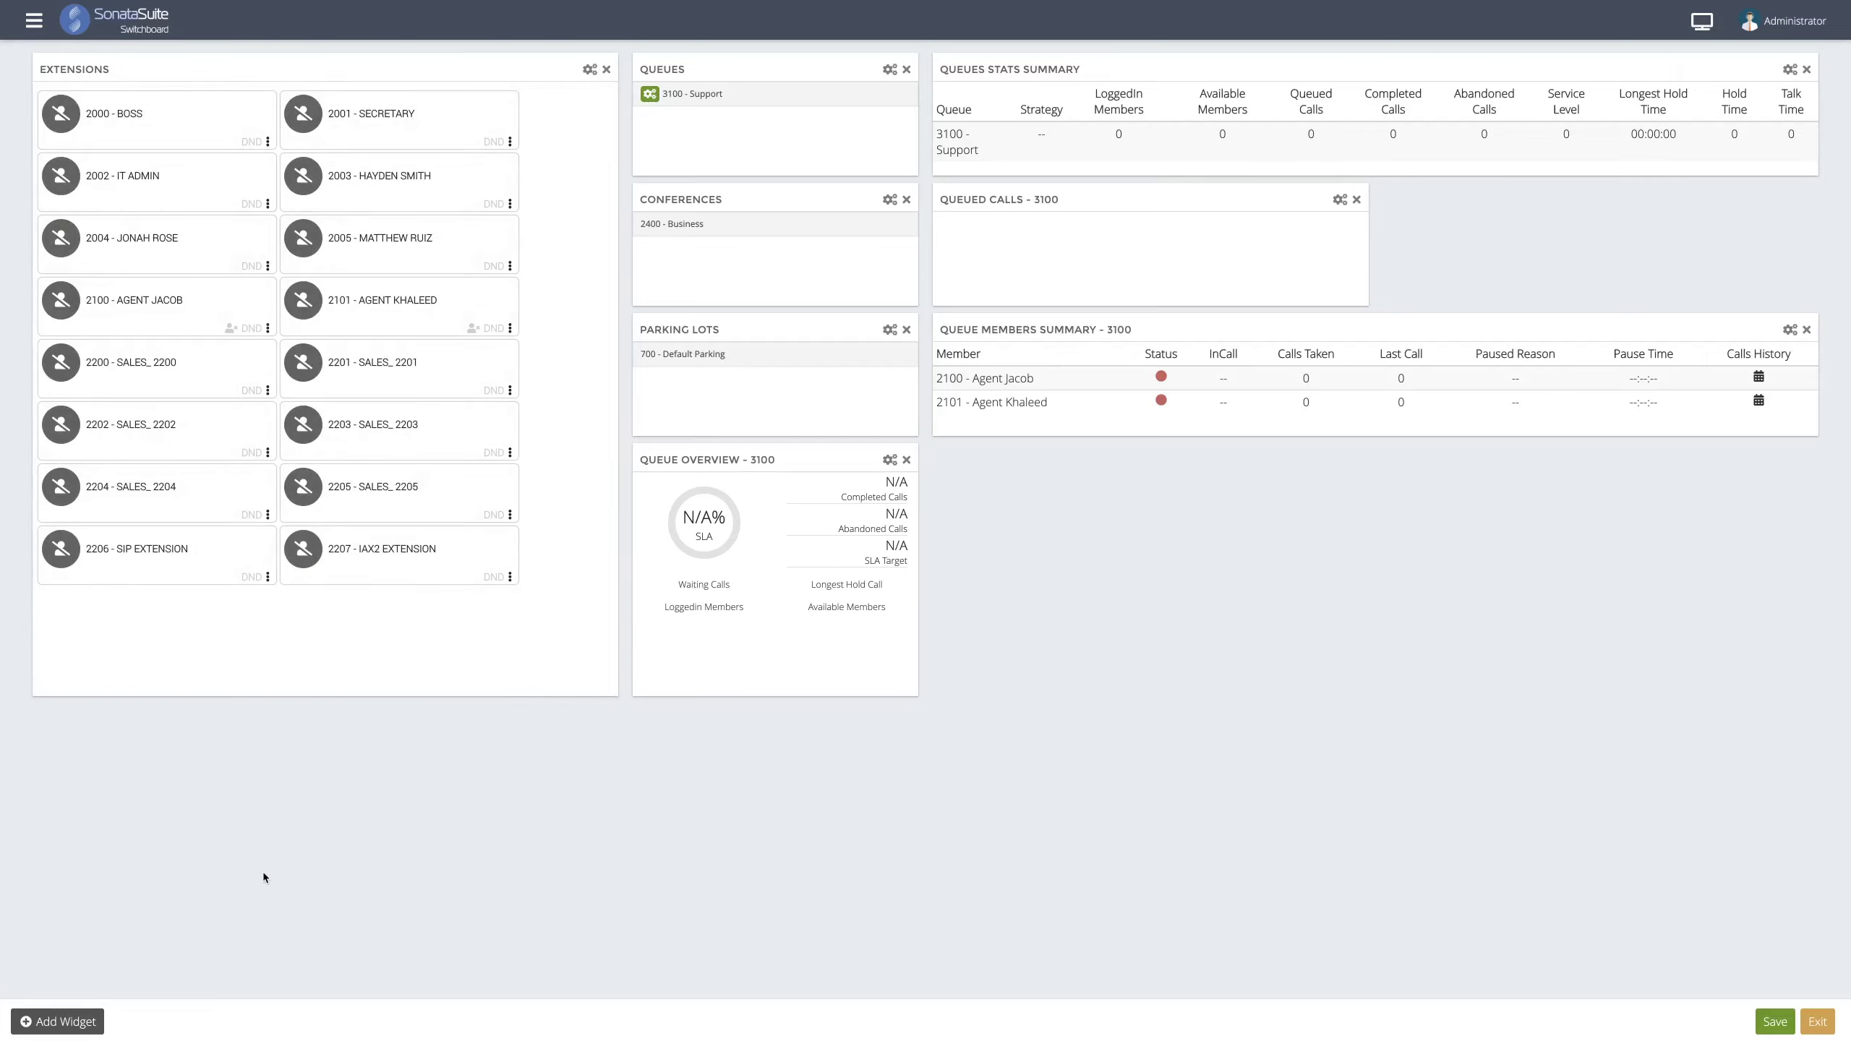
click(66, 1021)
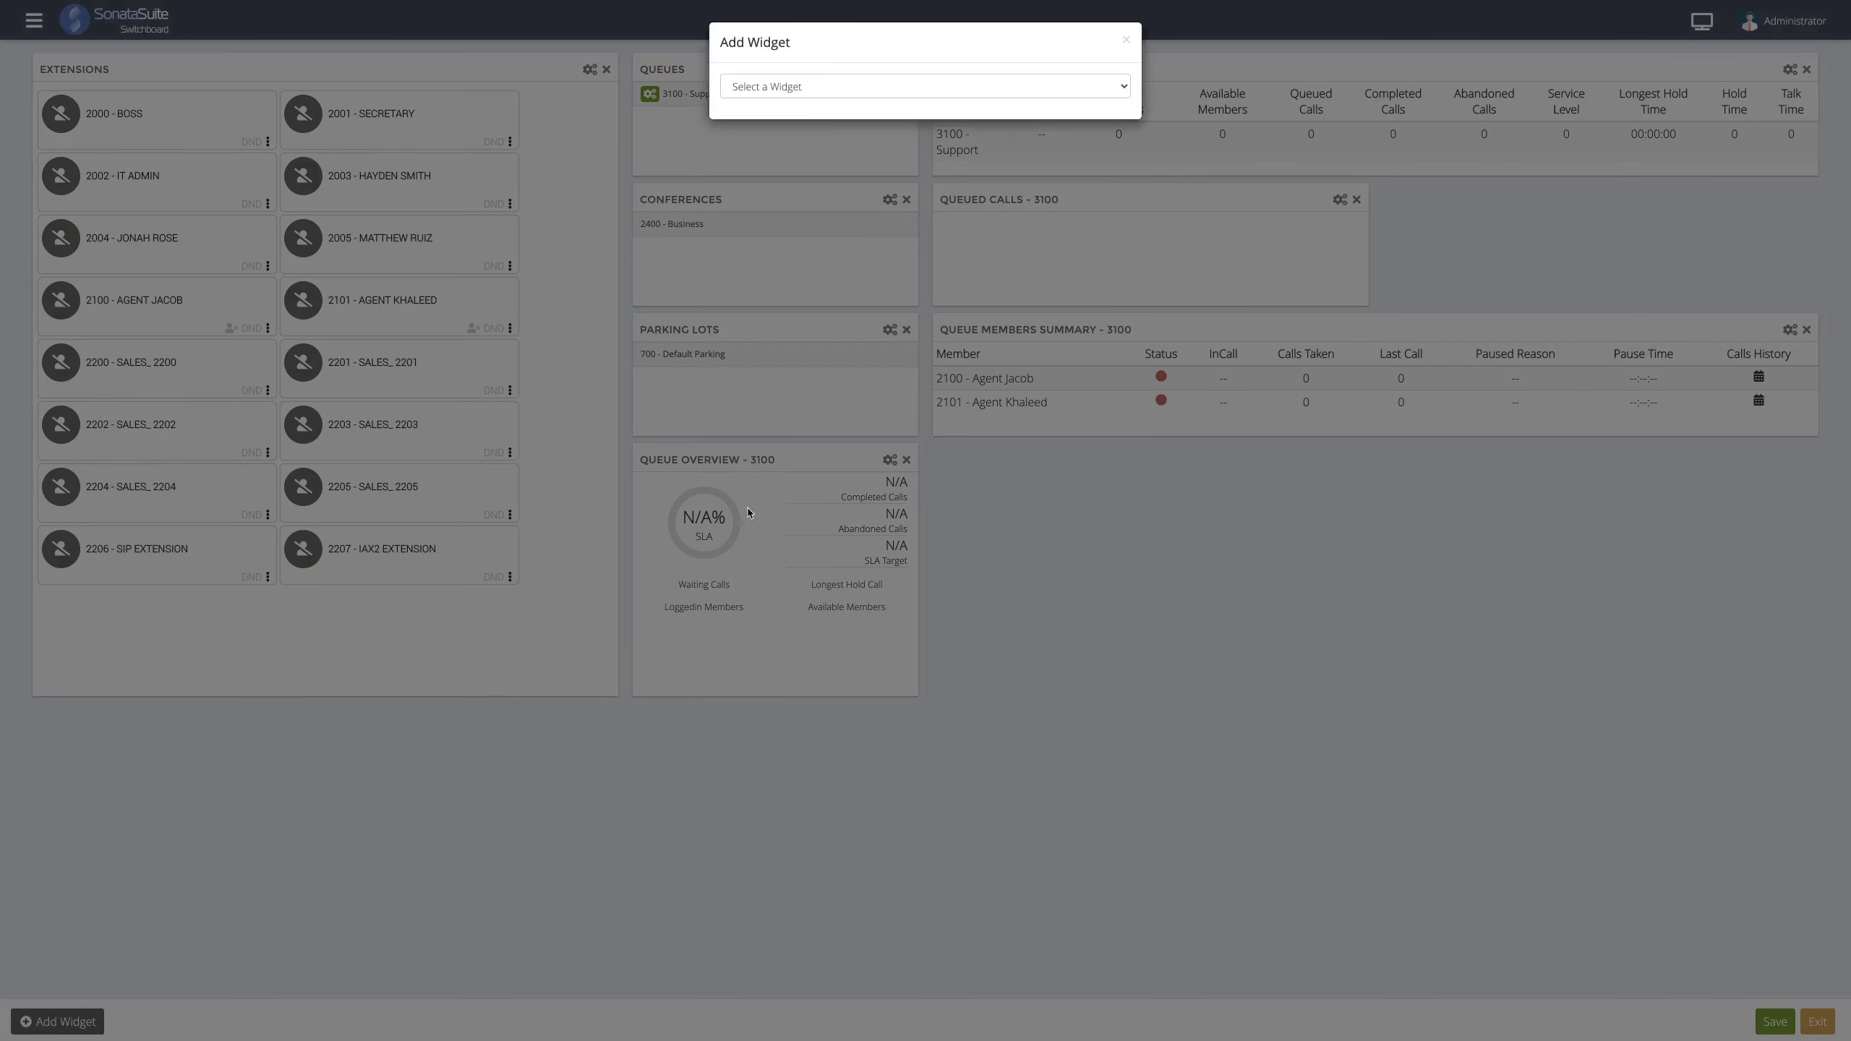
- Add an enlarged Queues Calls Counter for 3100 - Support and widen Queued Calls across the layout
click(883, 86)
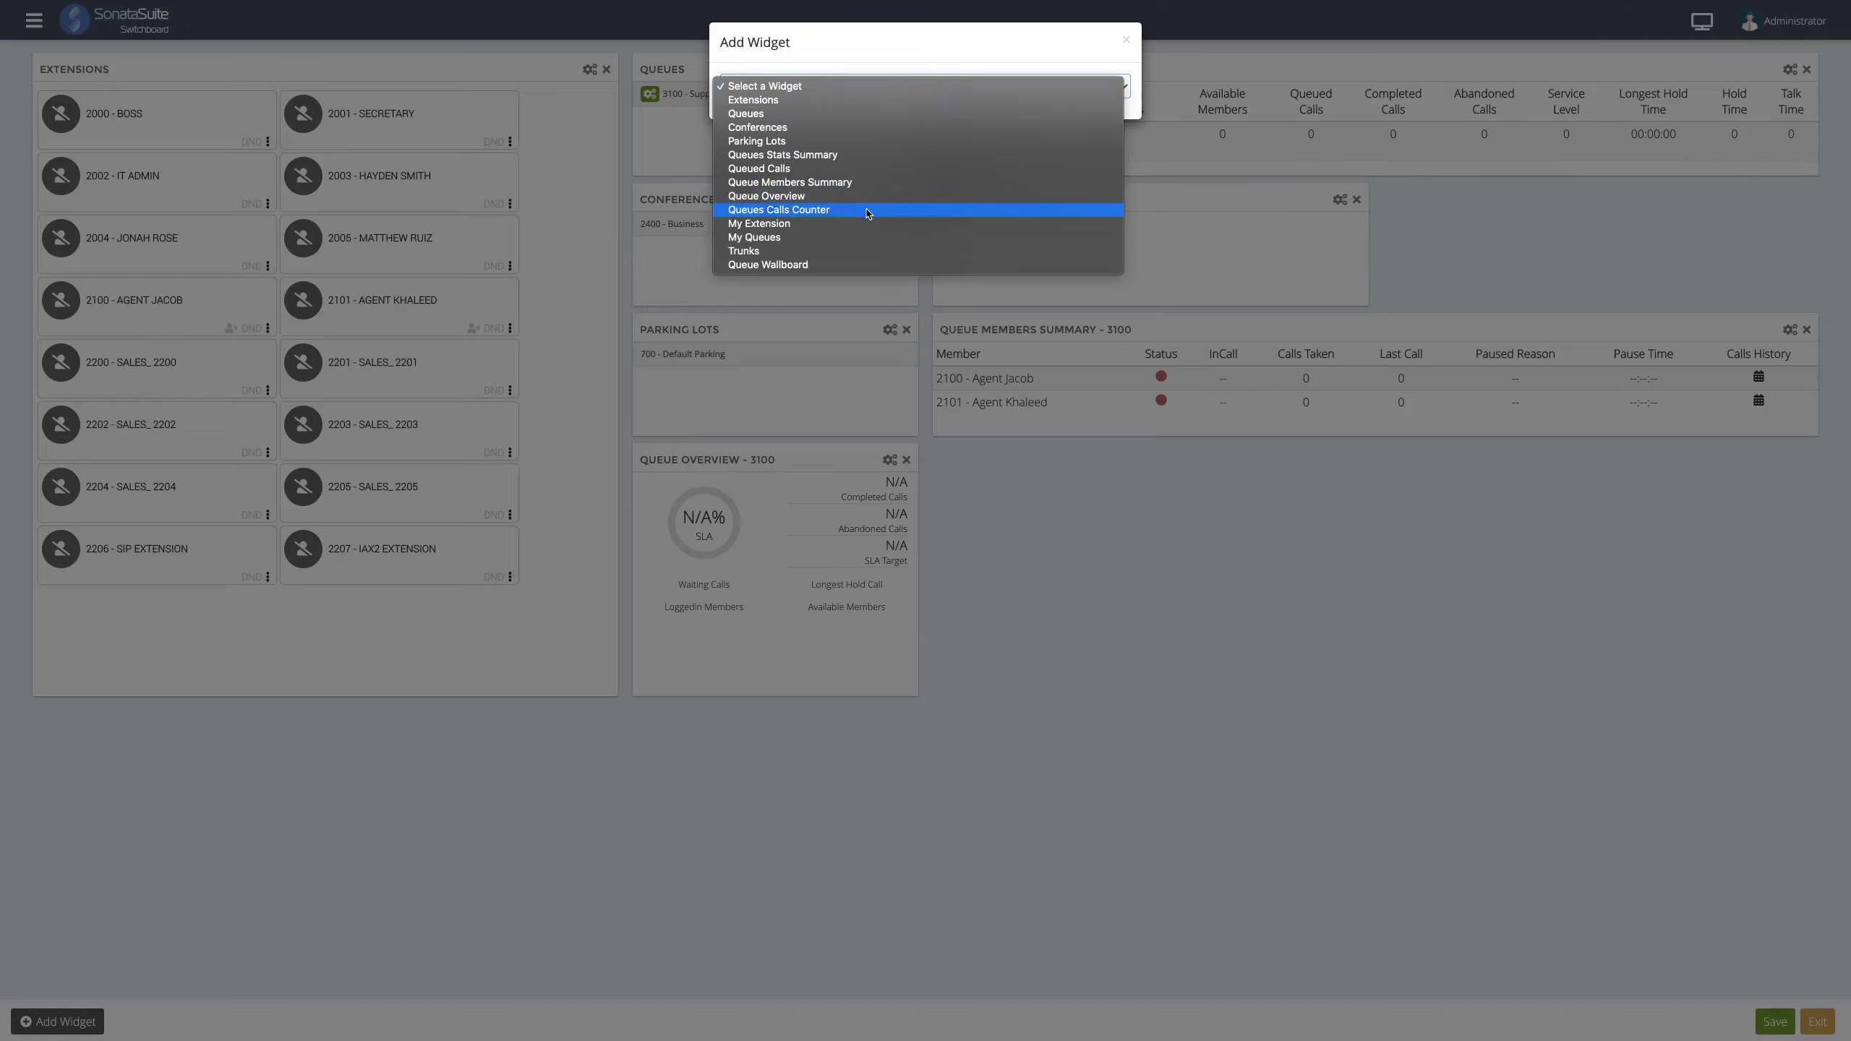
click(867, 210)
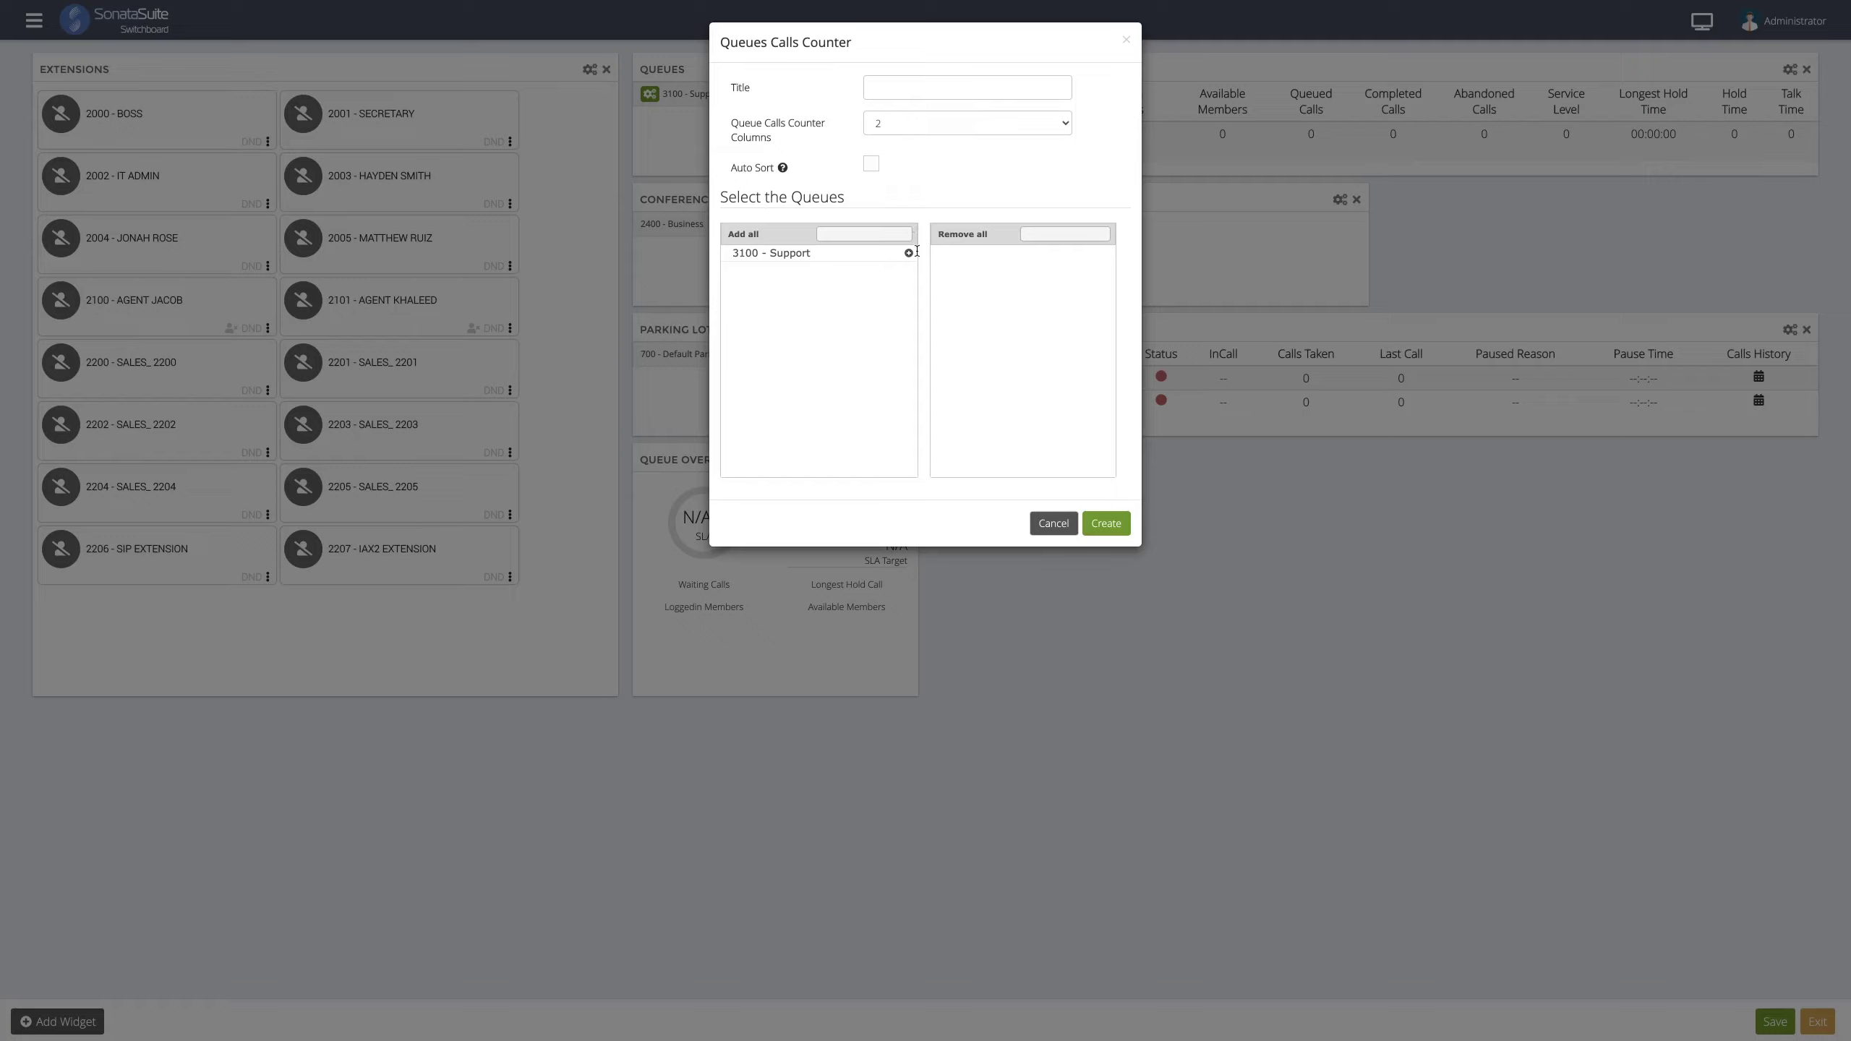
click(908, 252)
click(1100, 524)
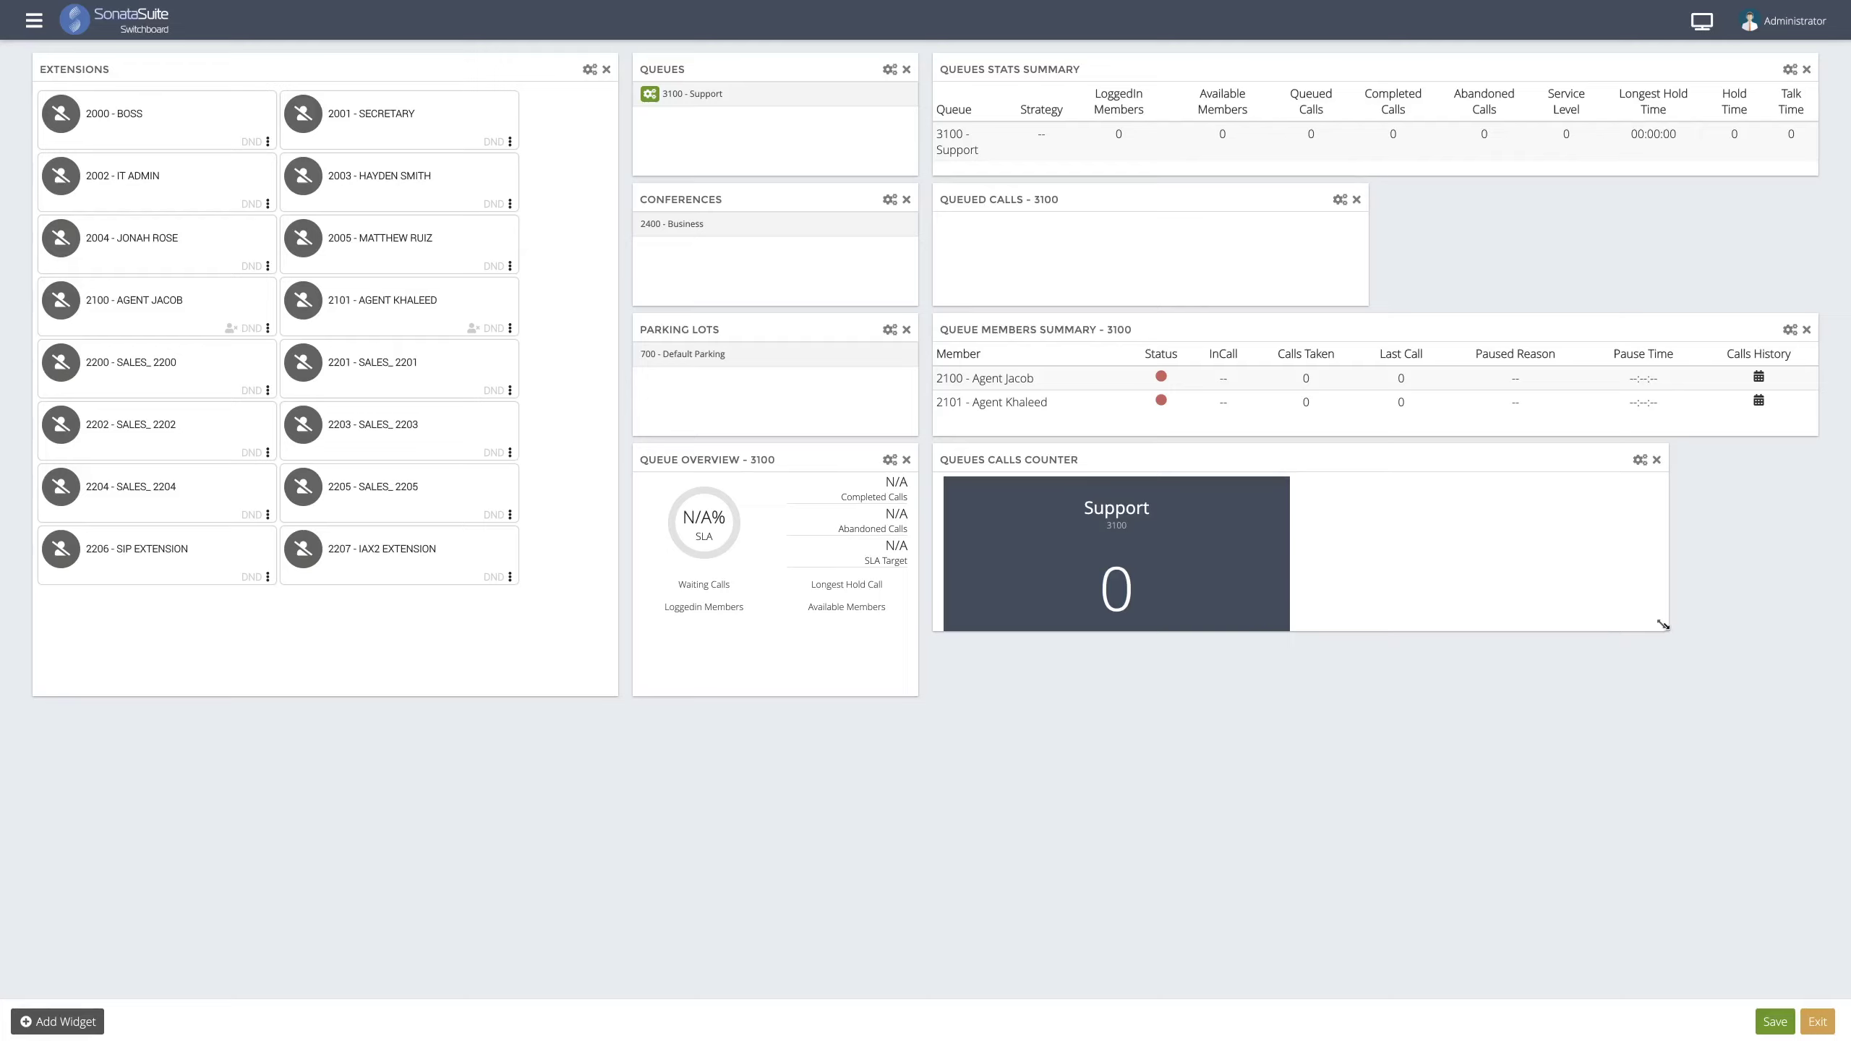
drag(1665, 639, 1809, 690)
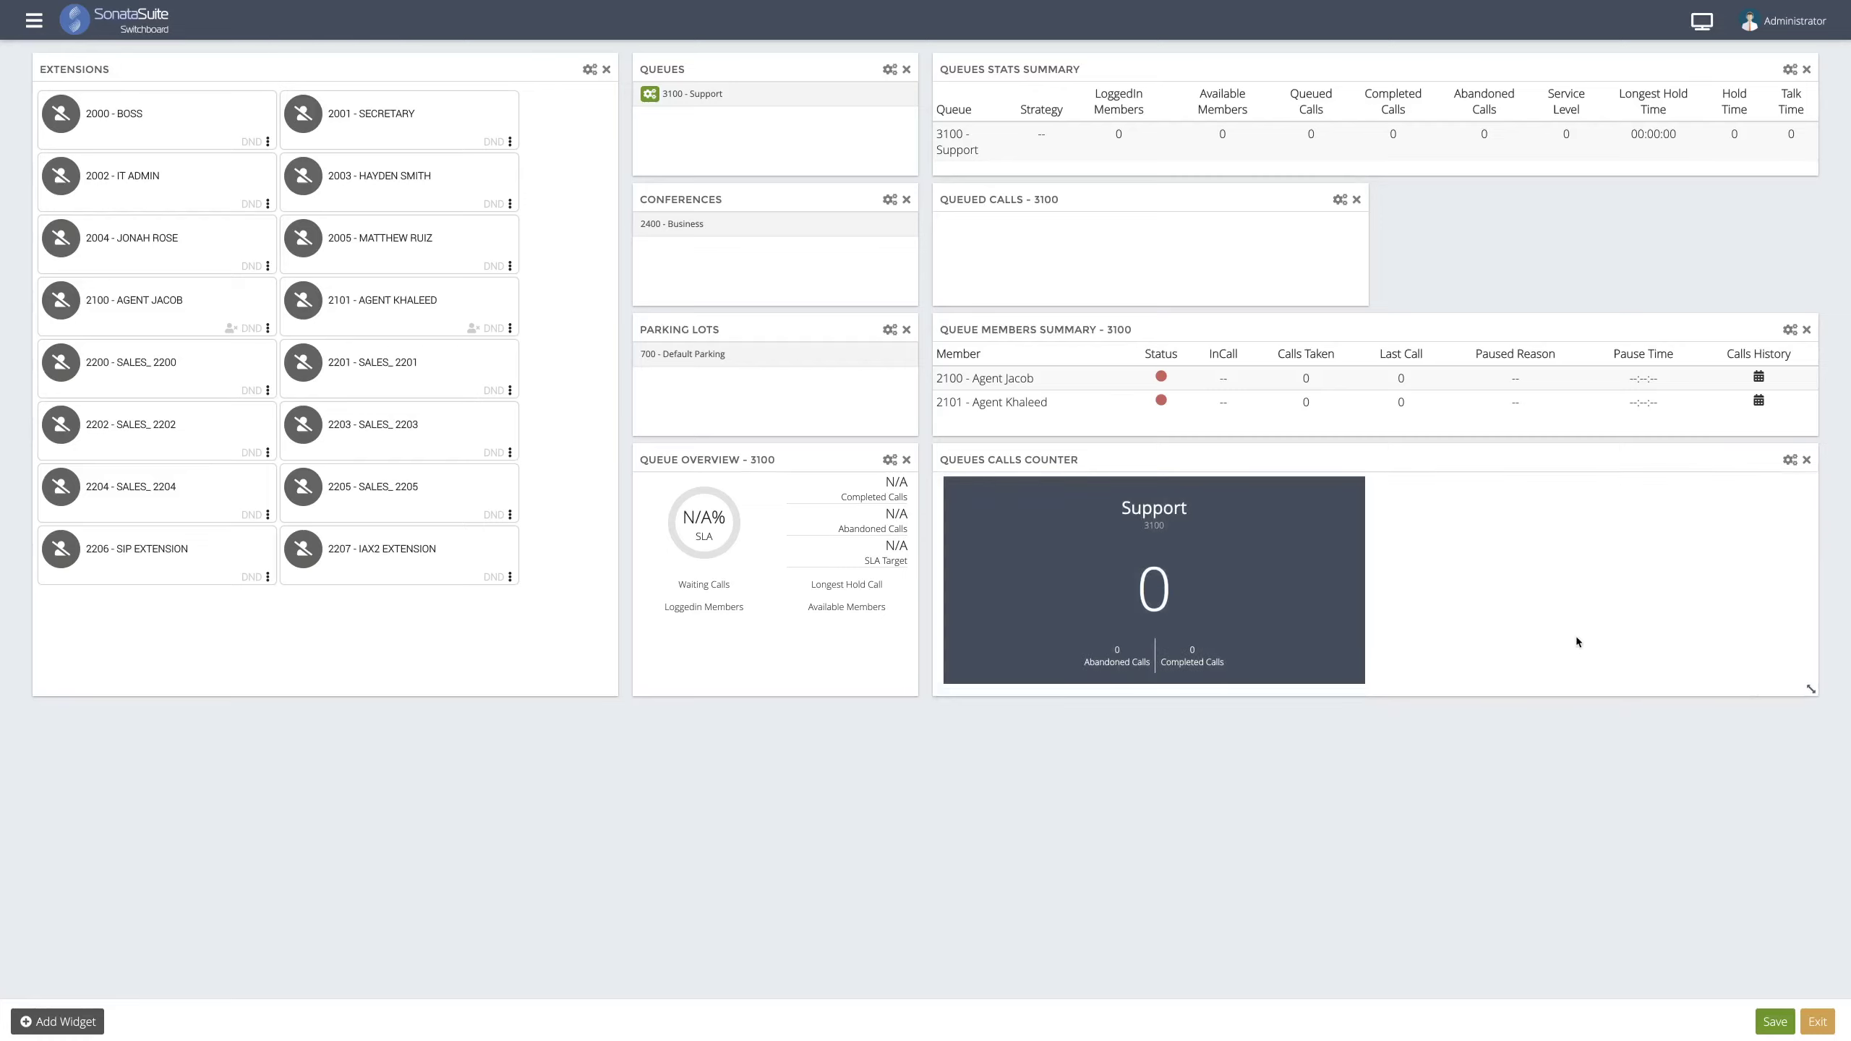
drag(1362, 299, 1812, 300)
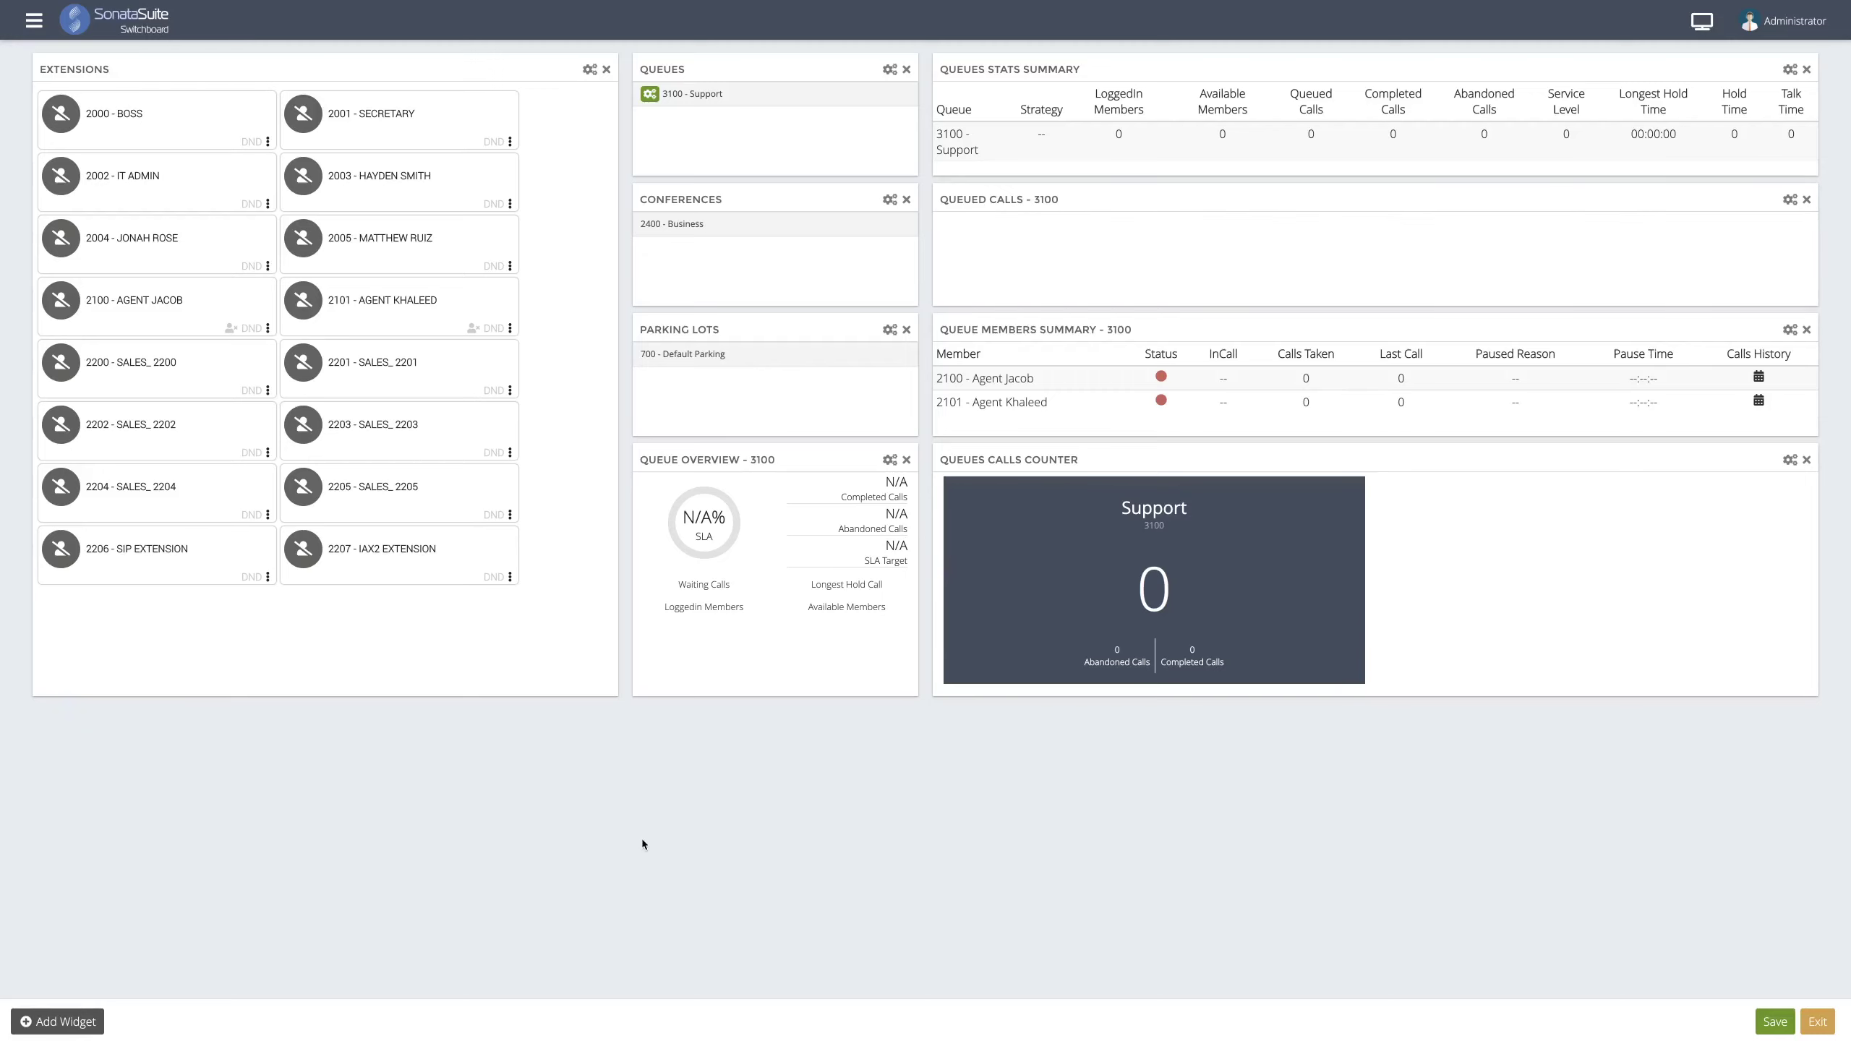
click(72, 1024)
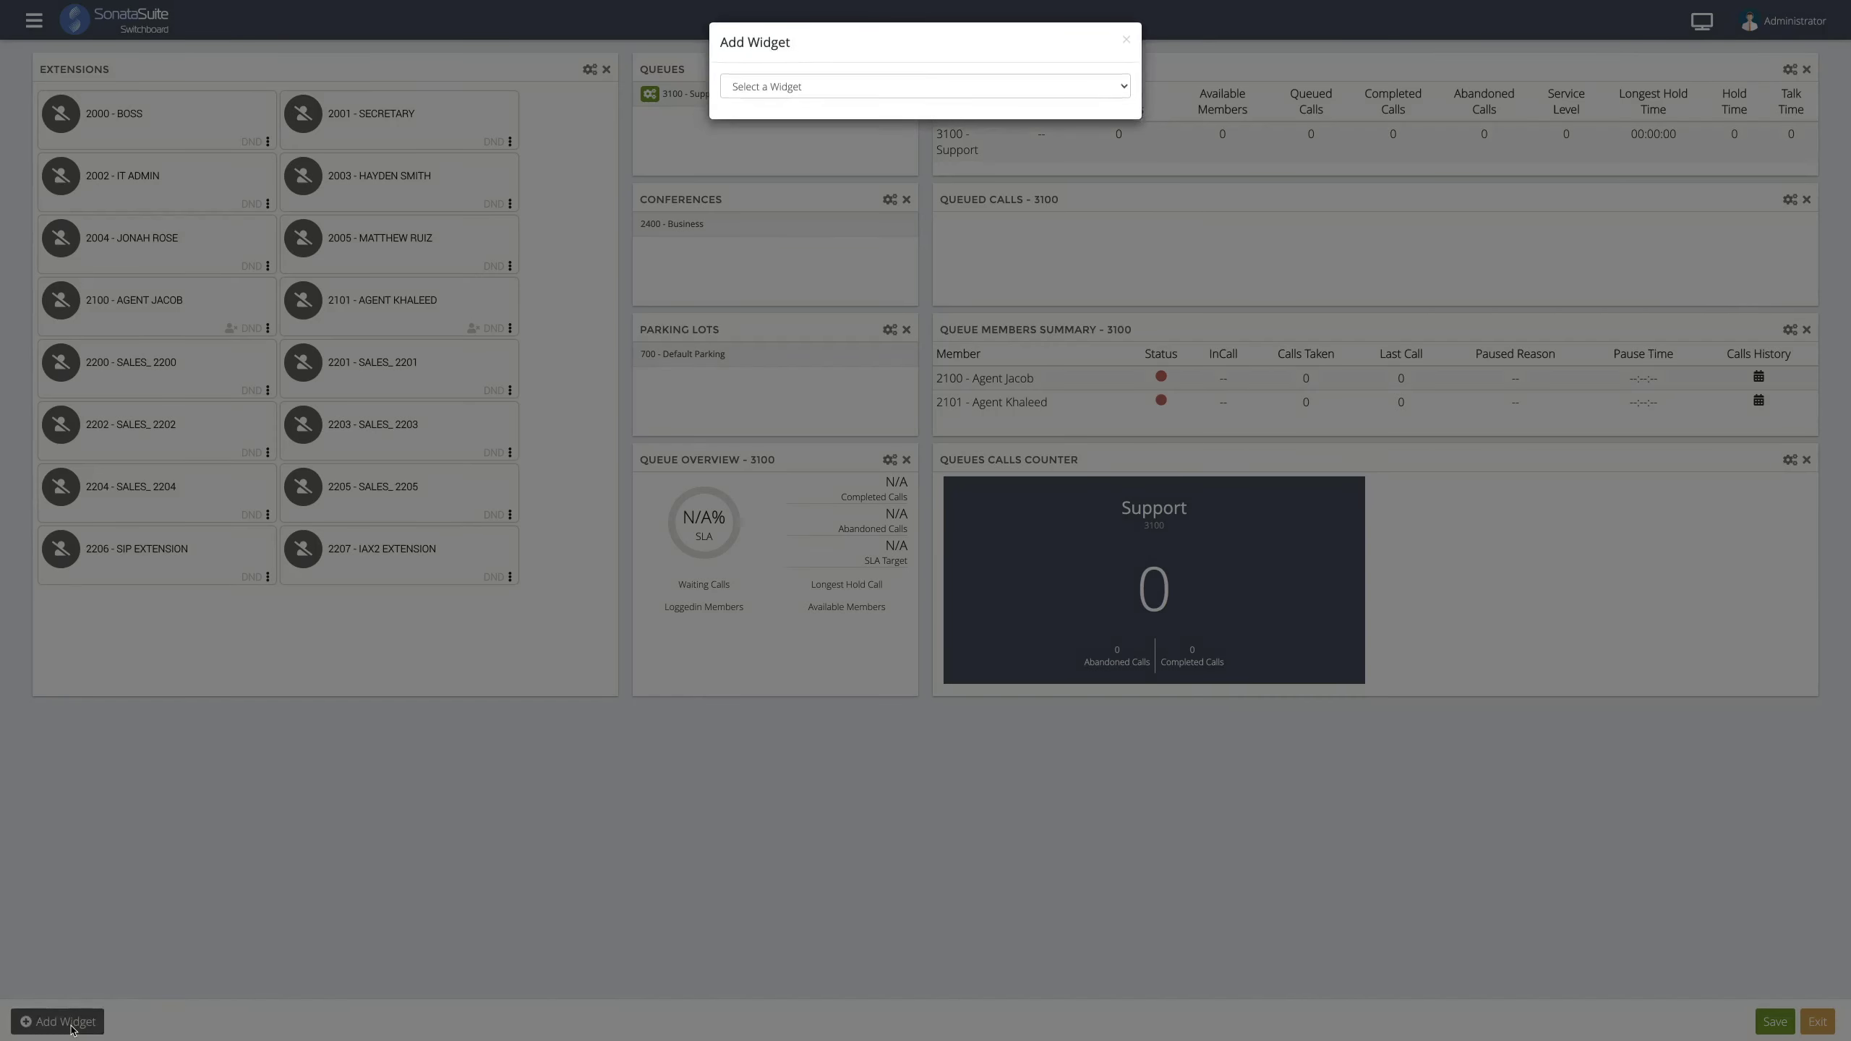
- Add a My Extension dialpad widget and resize it into a narrow, tall panel below Extensions
click(791, 89)
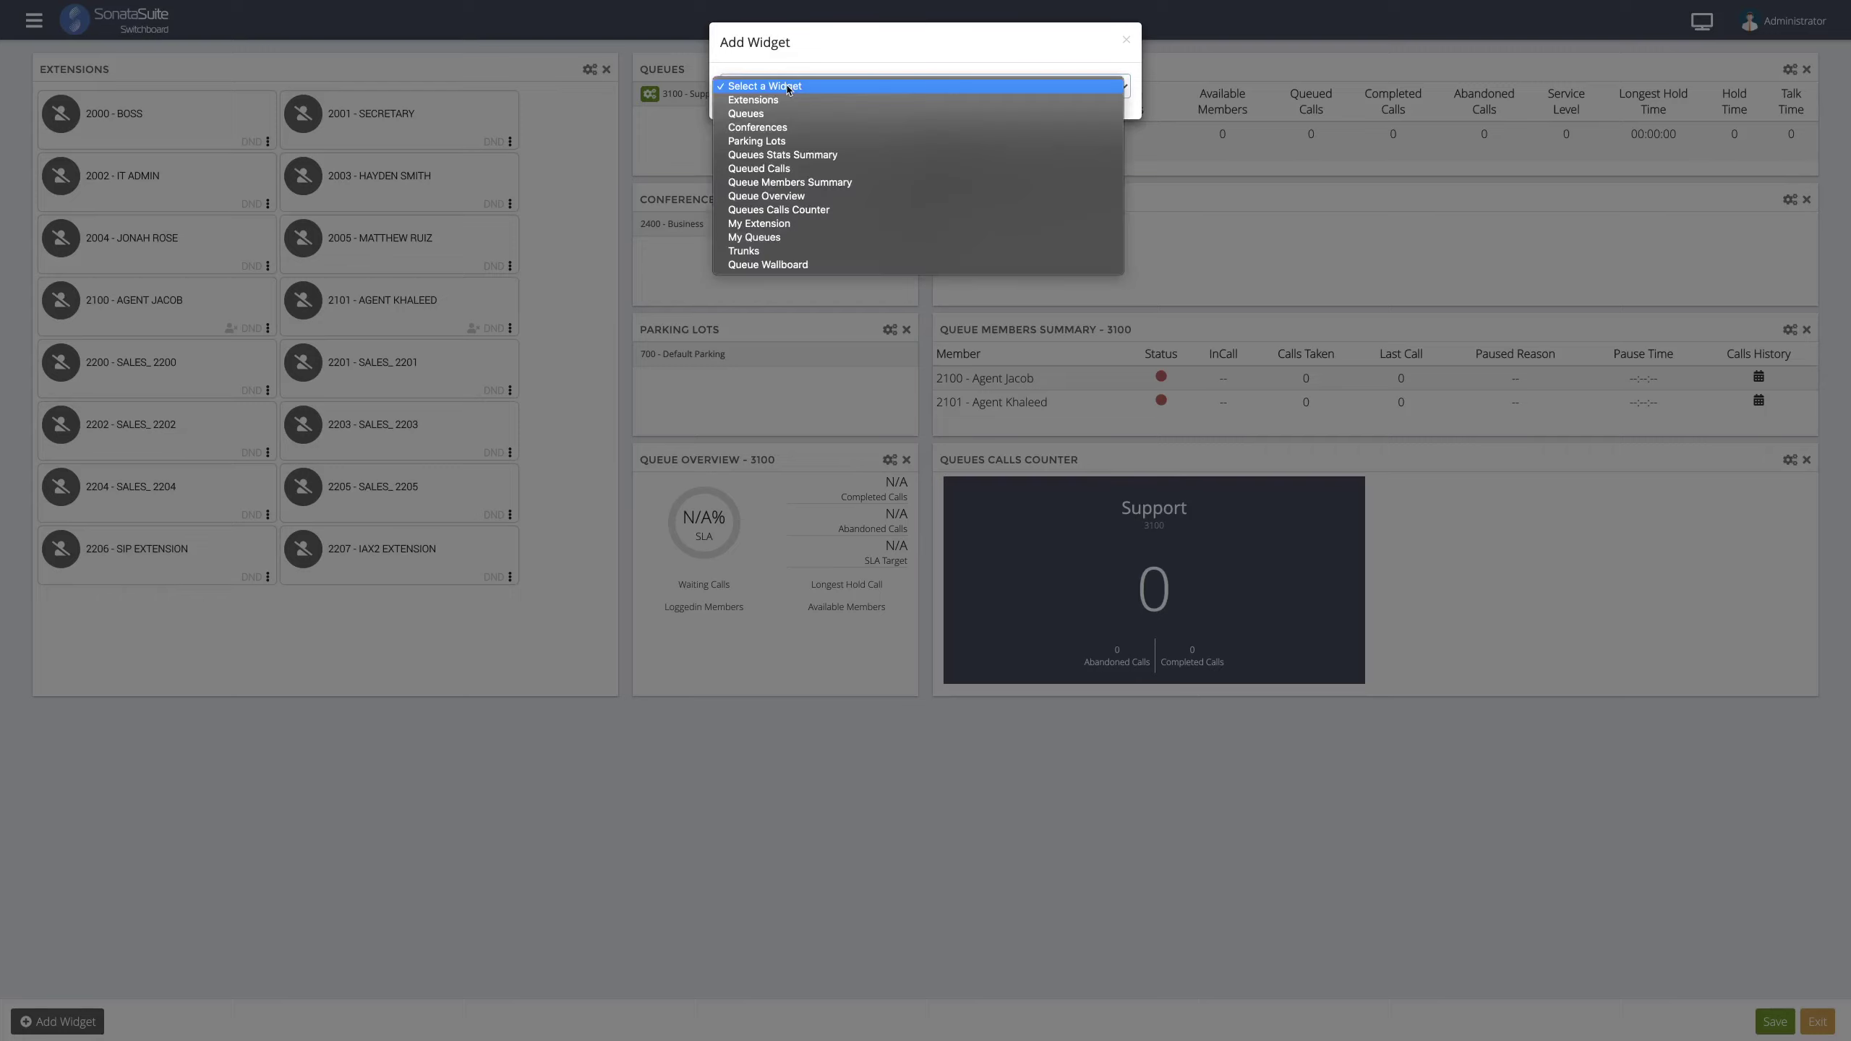
click(801, 224)
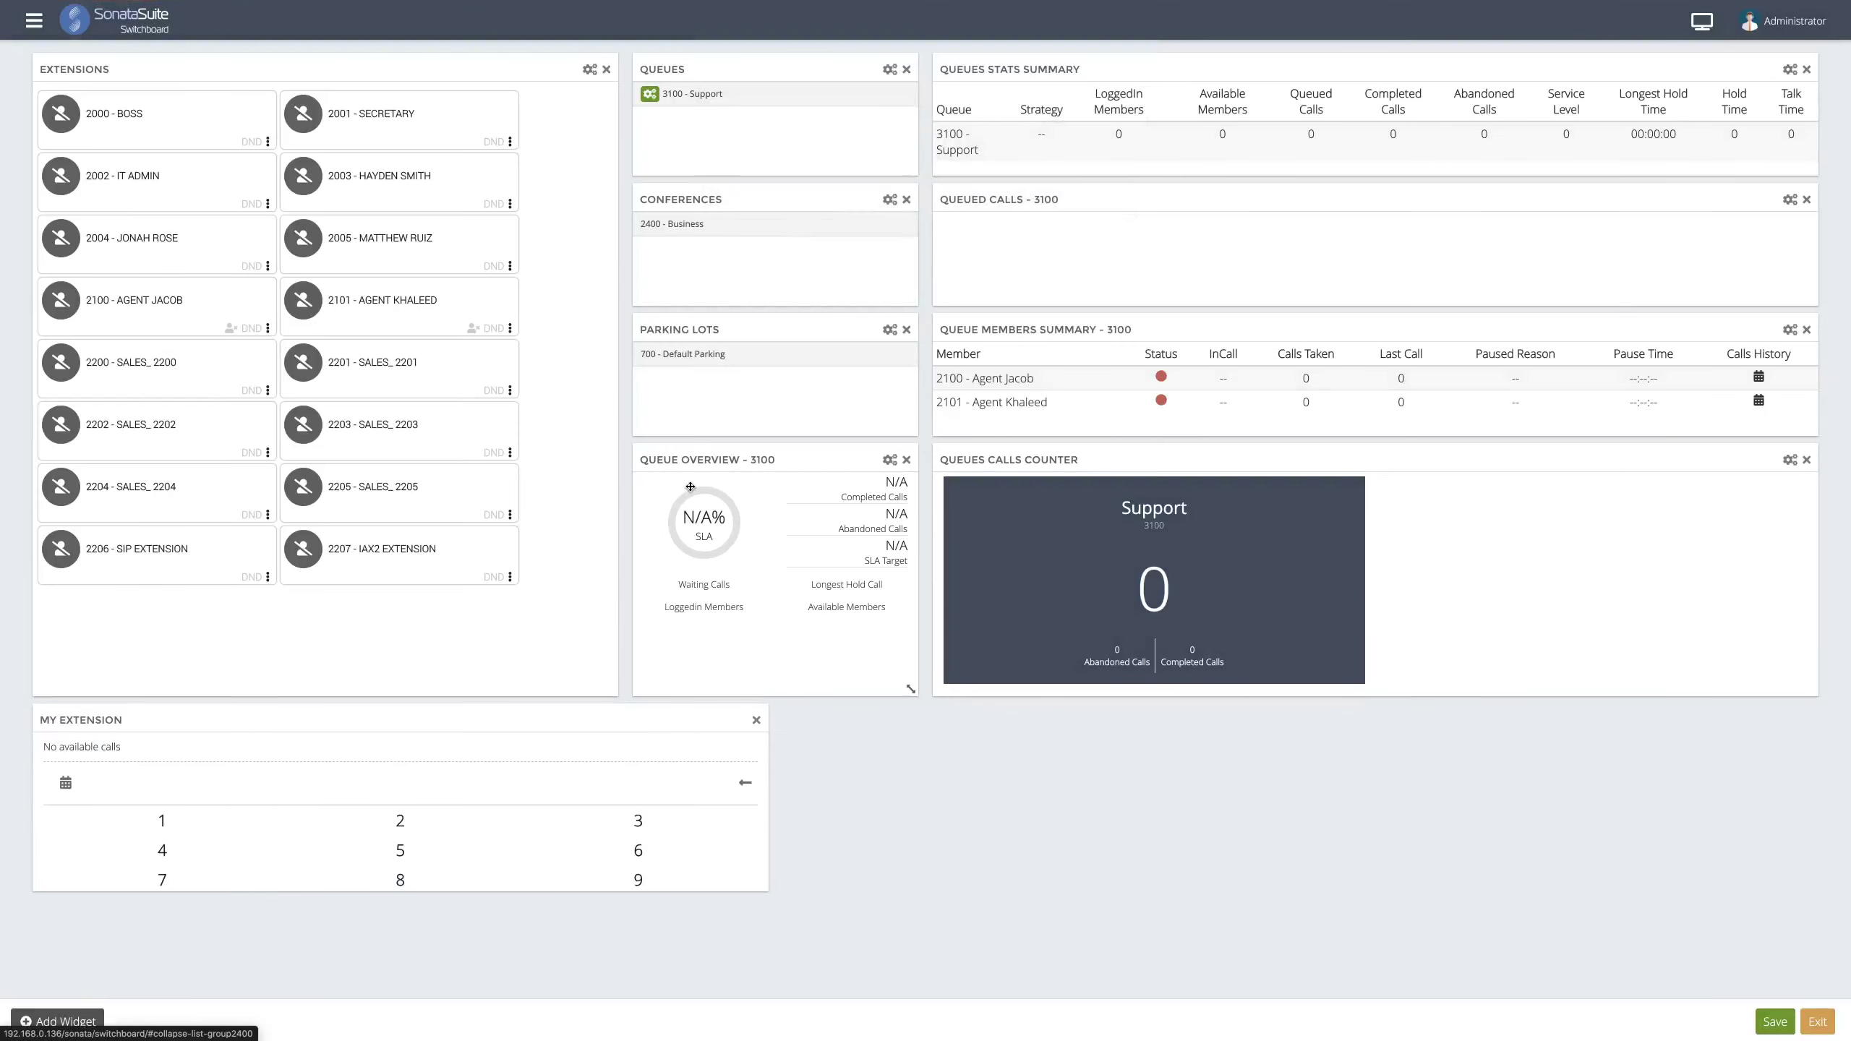
drag(761, 884, 211, 1001)
scroll(218, 984, down, 1)
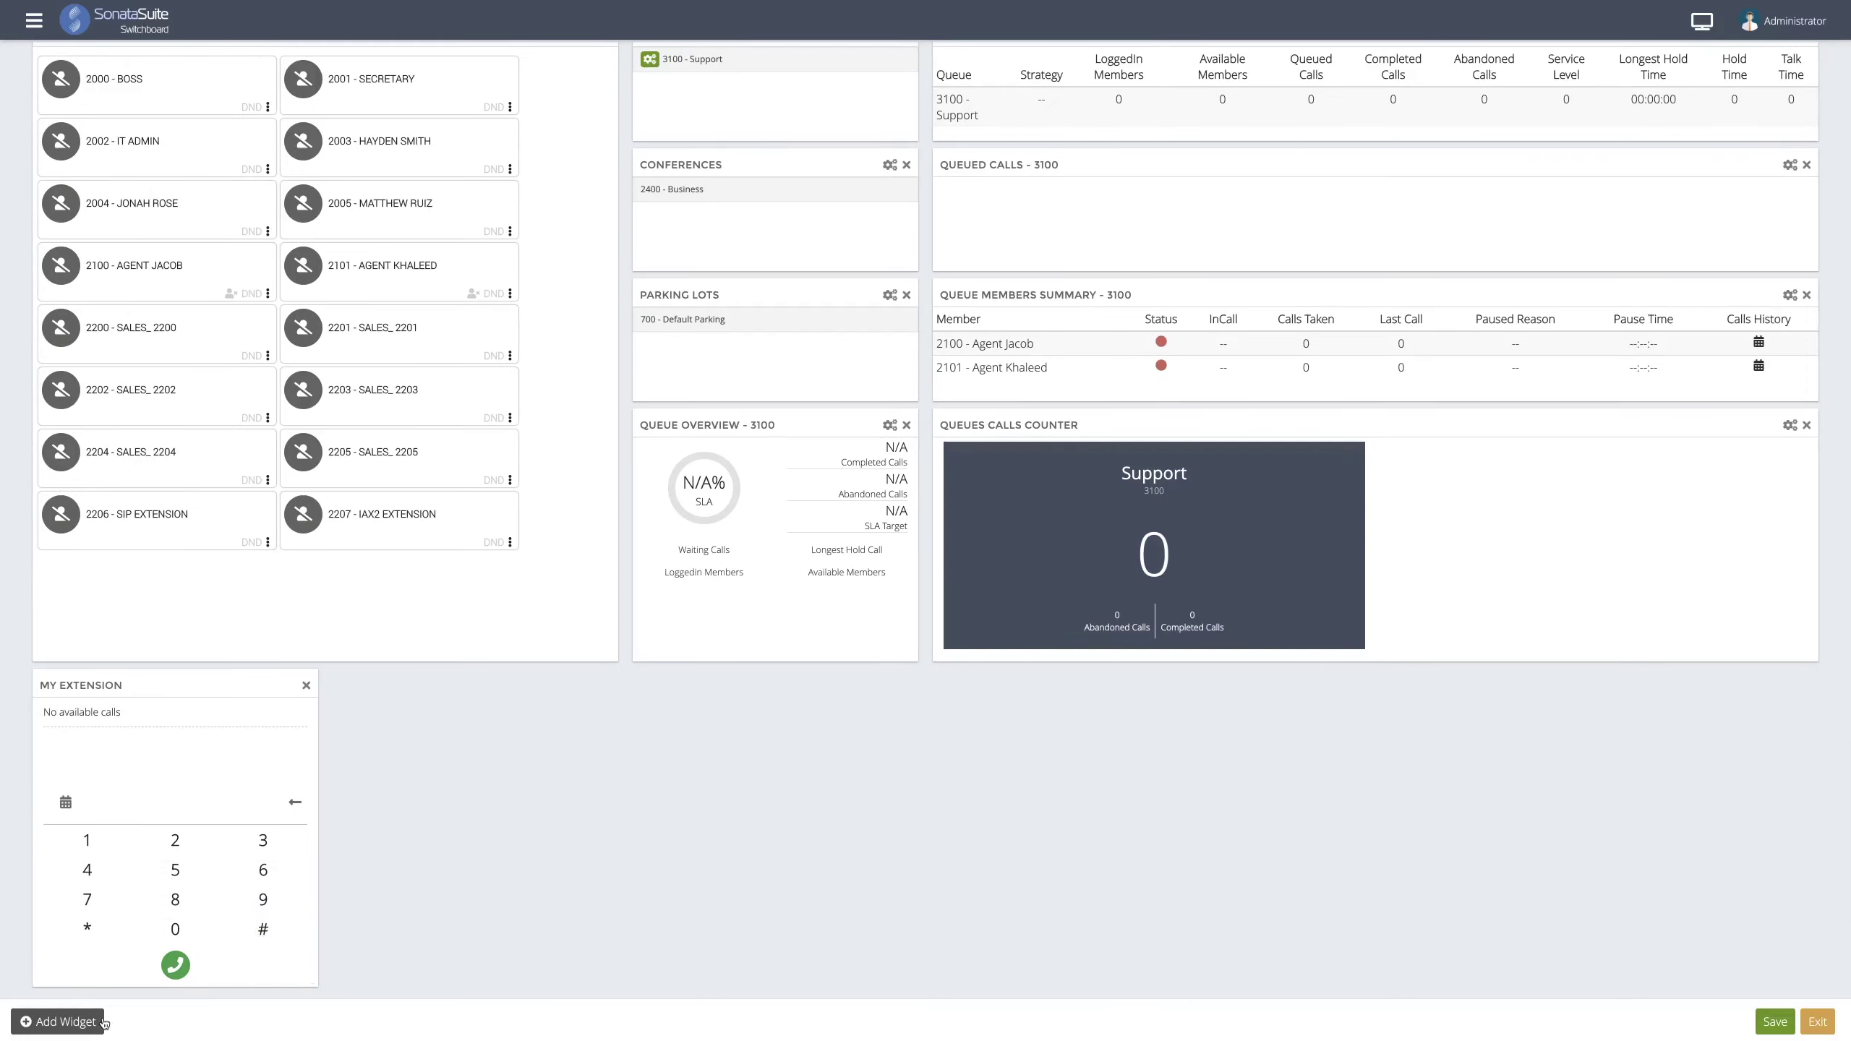
click(66, 1021)
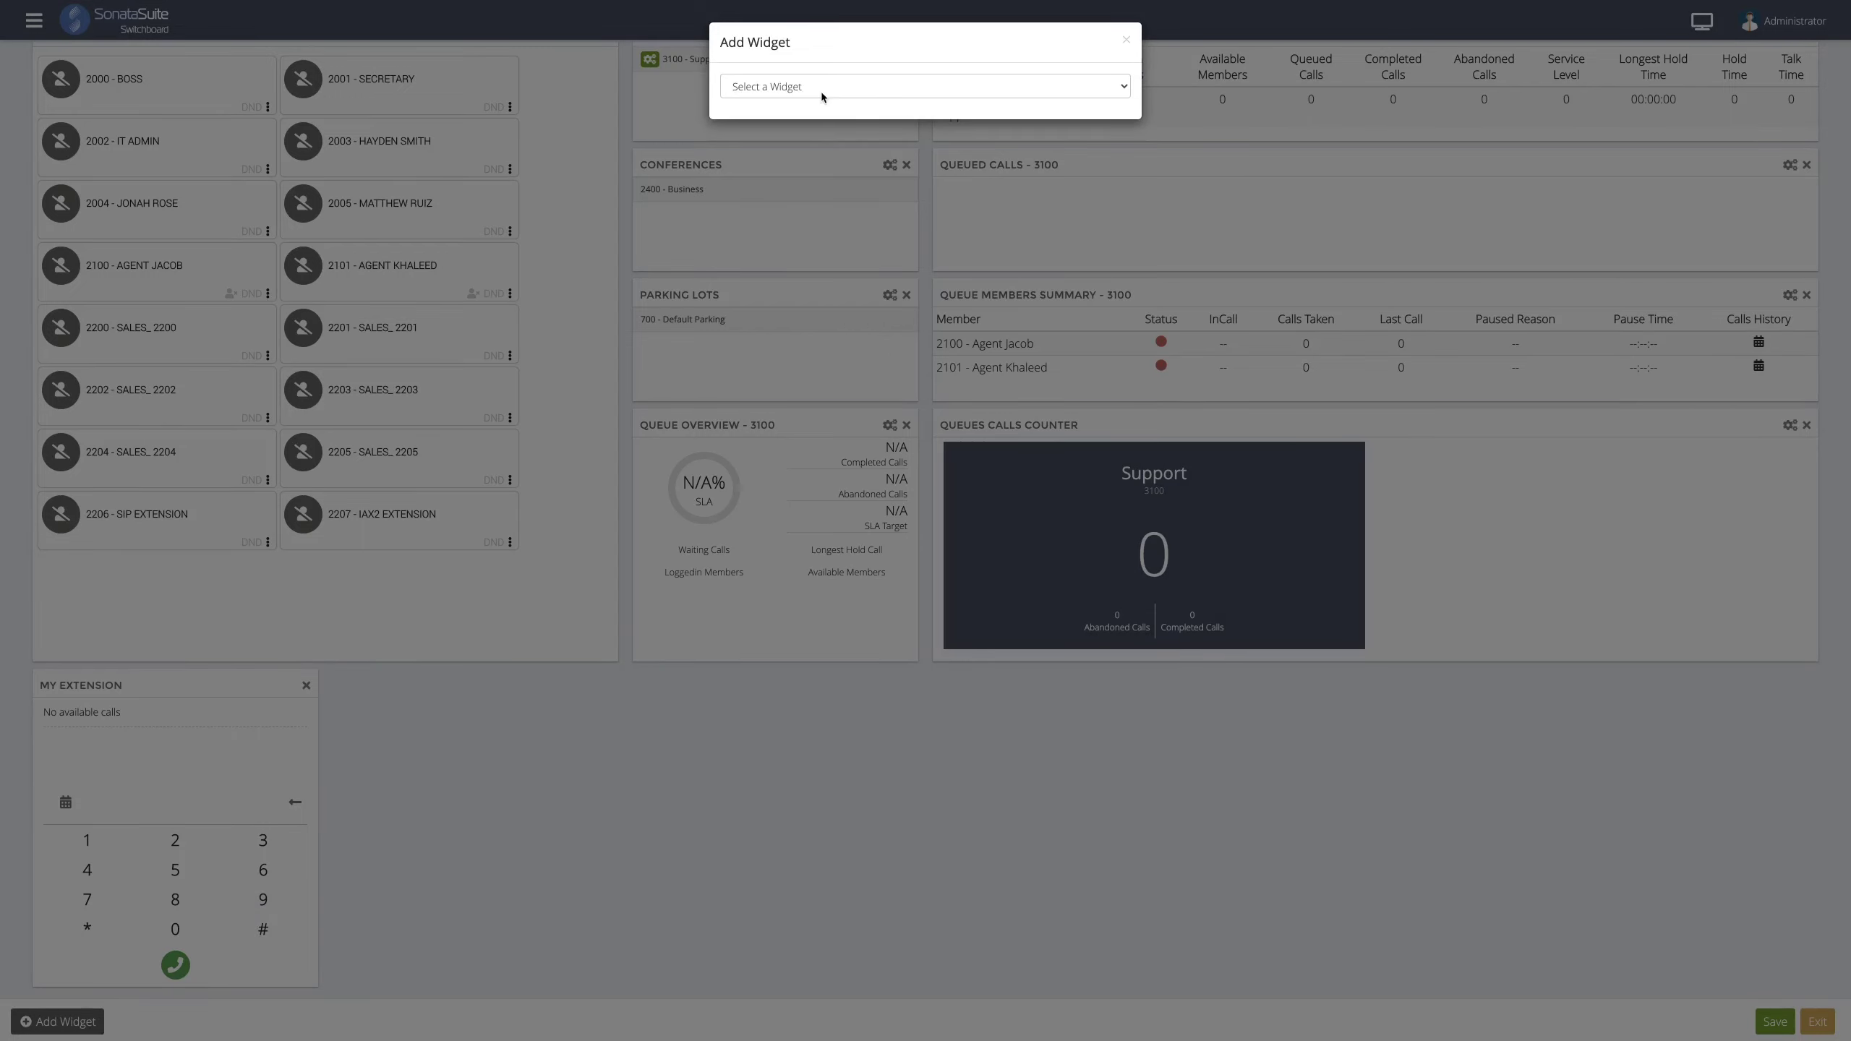
- Add a My Queues widget beside My Extension and shrink it to a smaller panel
click(821, 87)
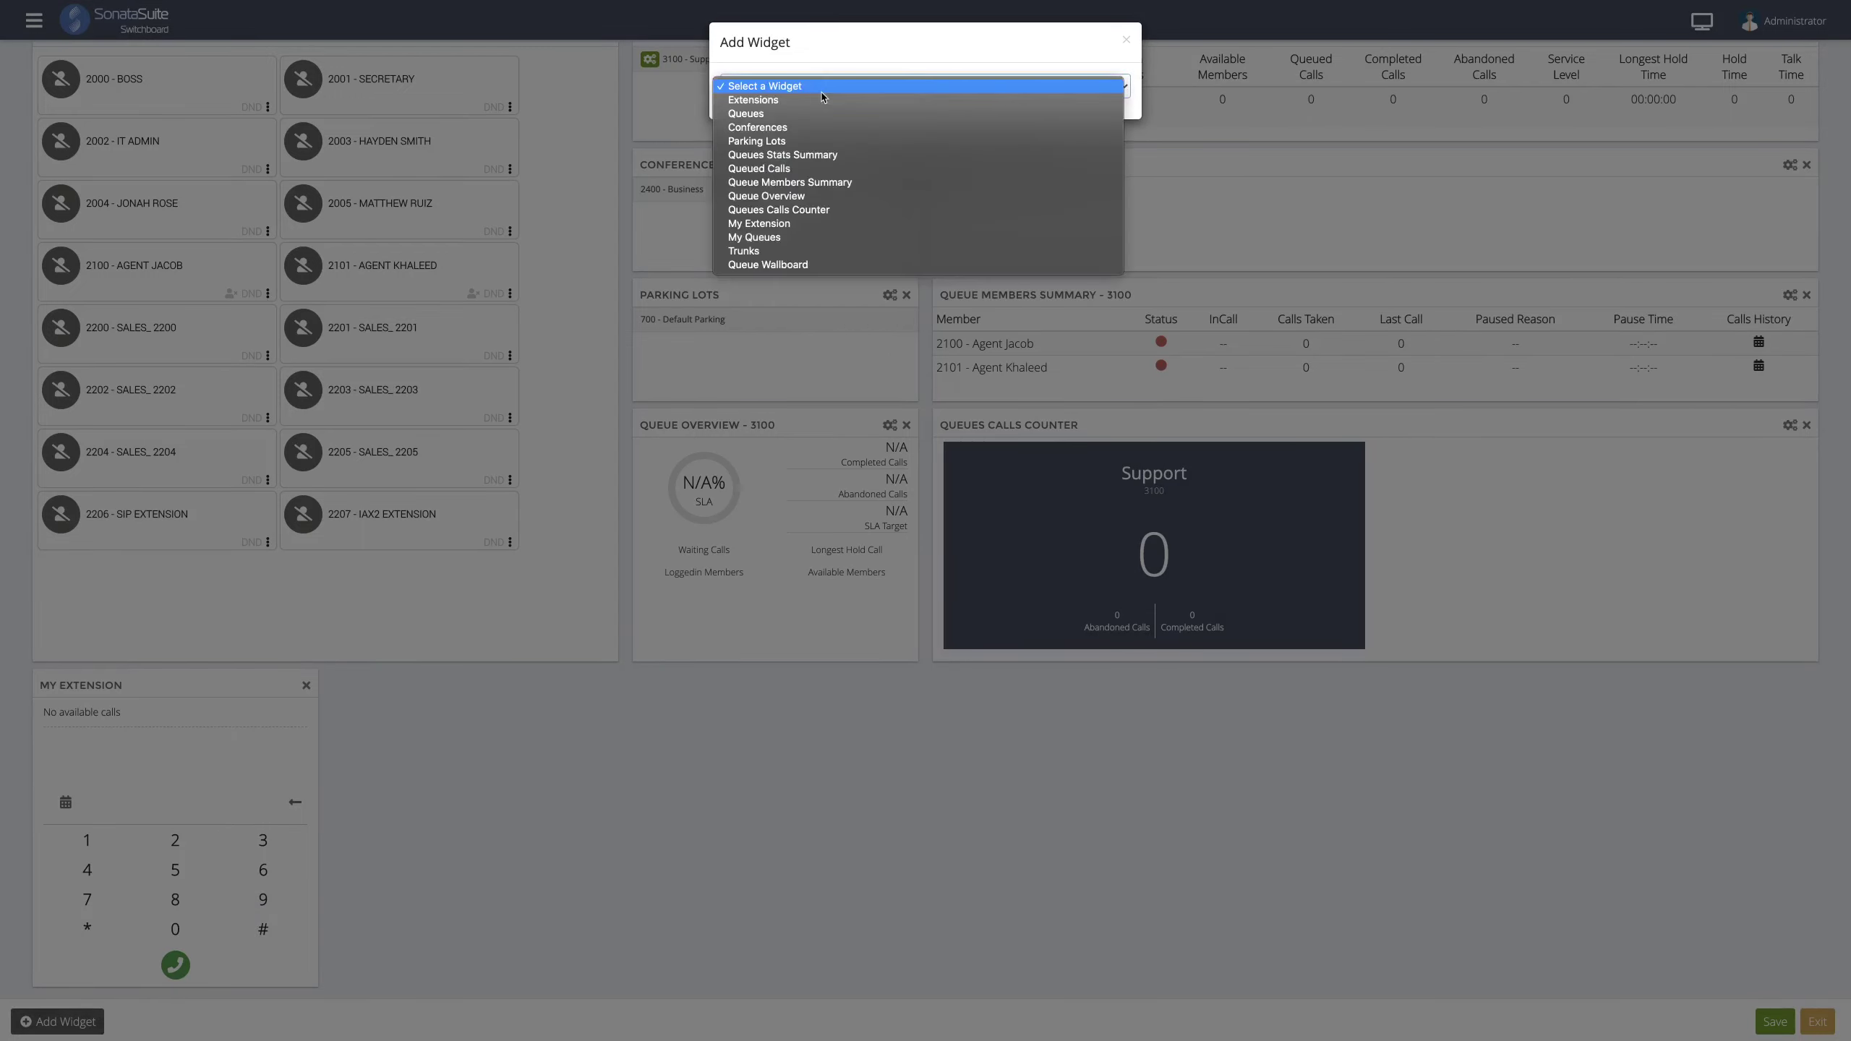
click(818, 238)
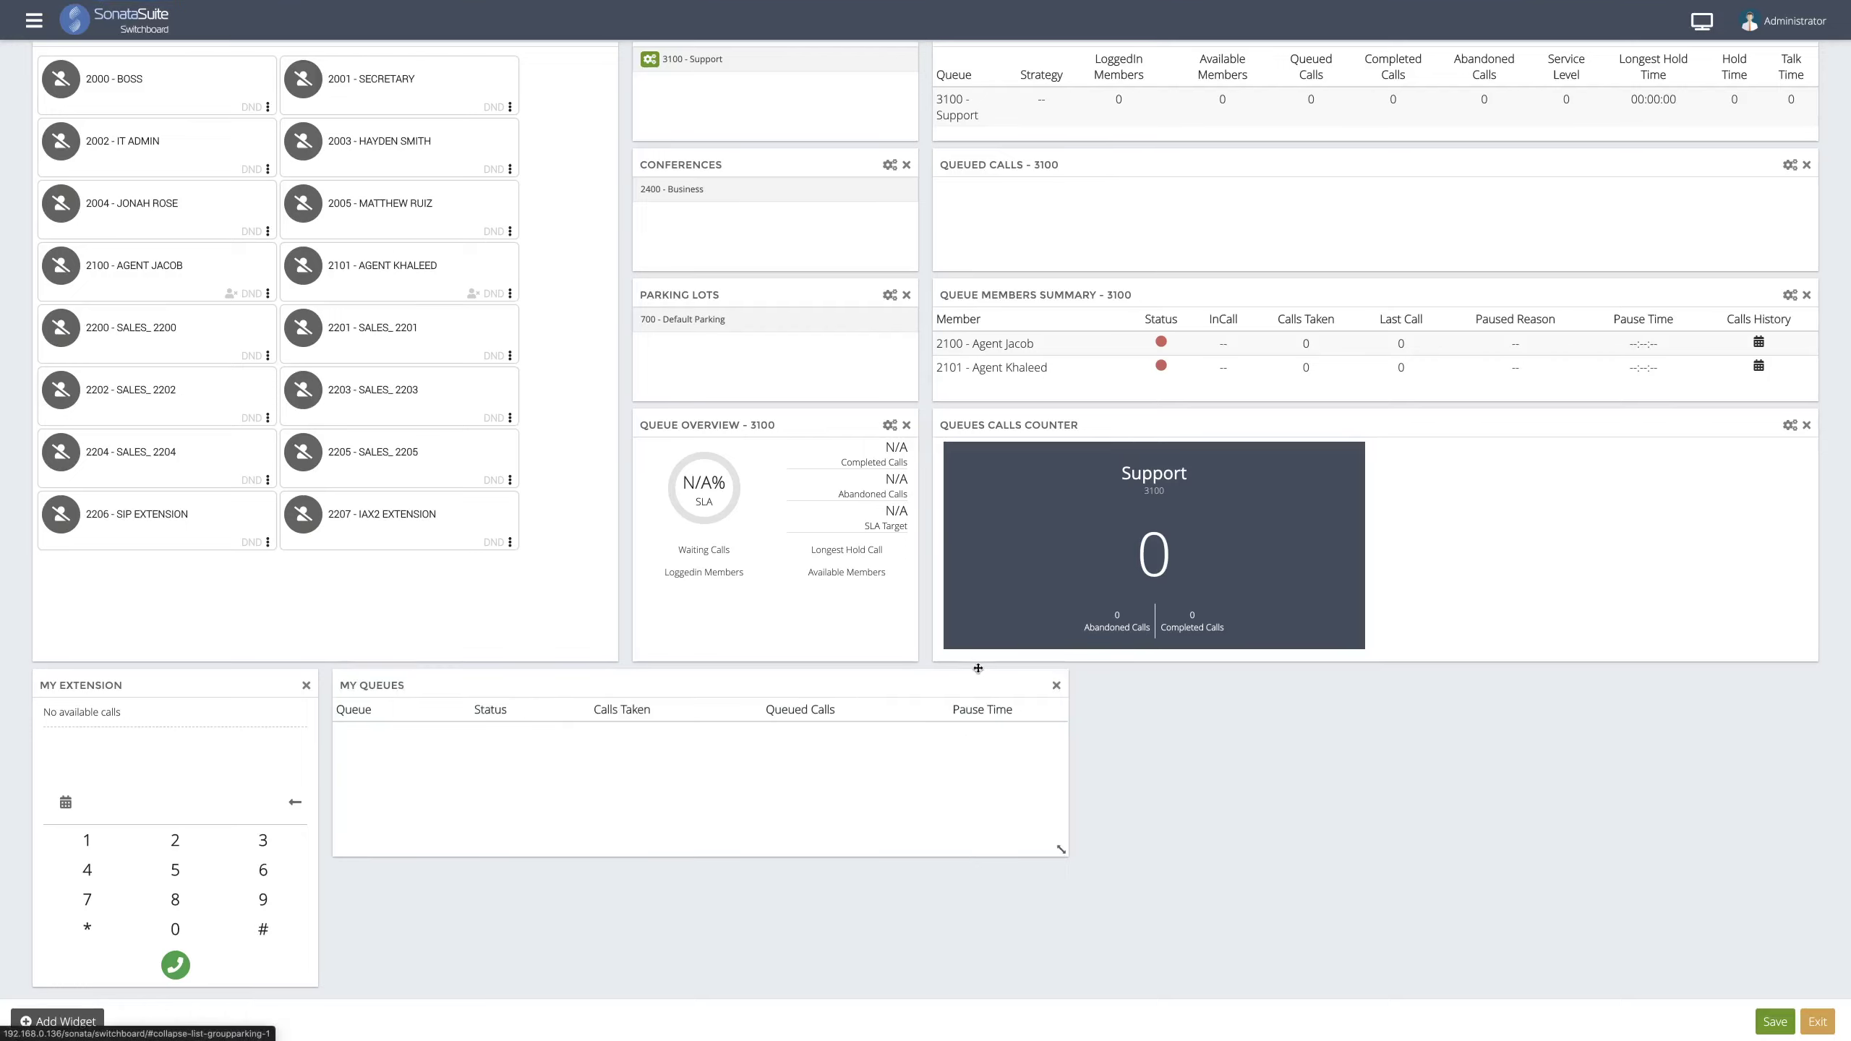
drag(1060, 849, 906, 865)
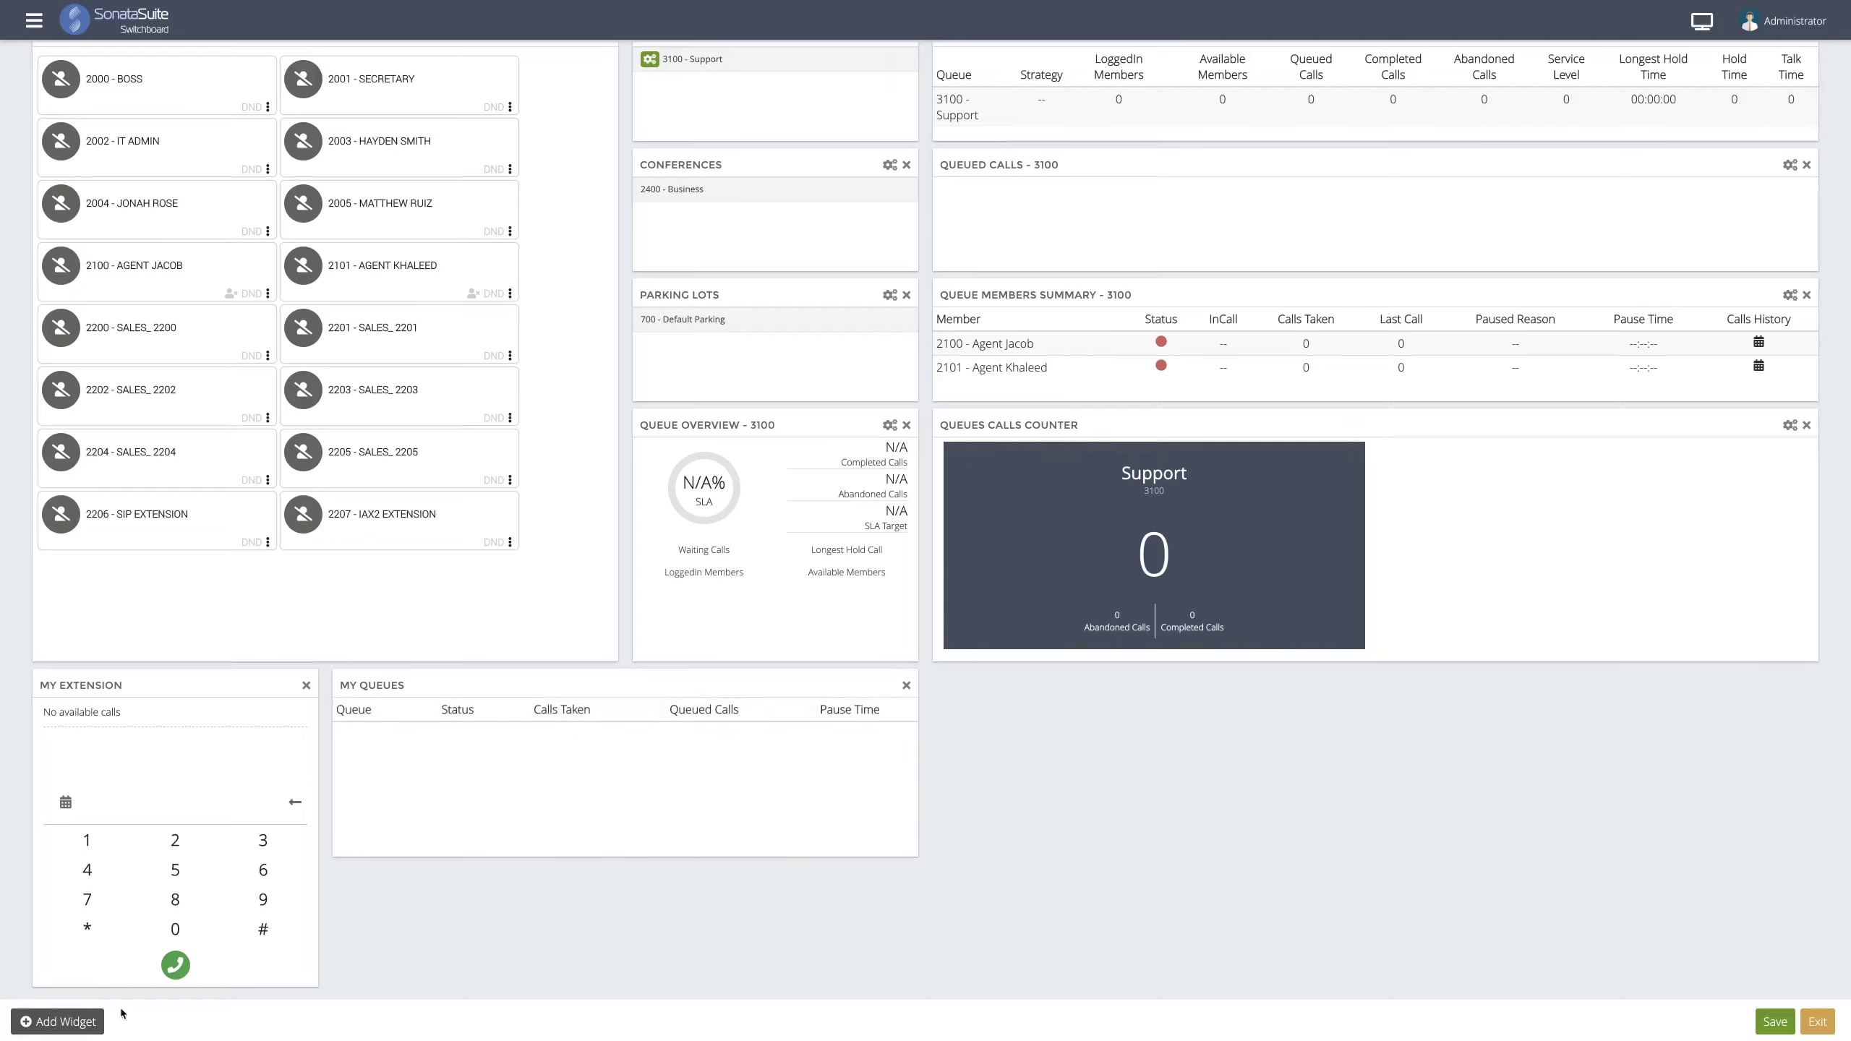
click(95, 1021)
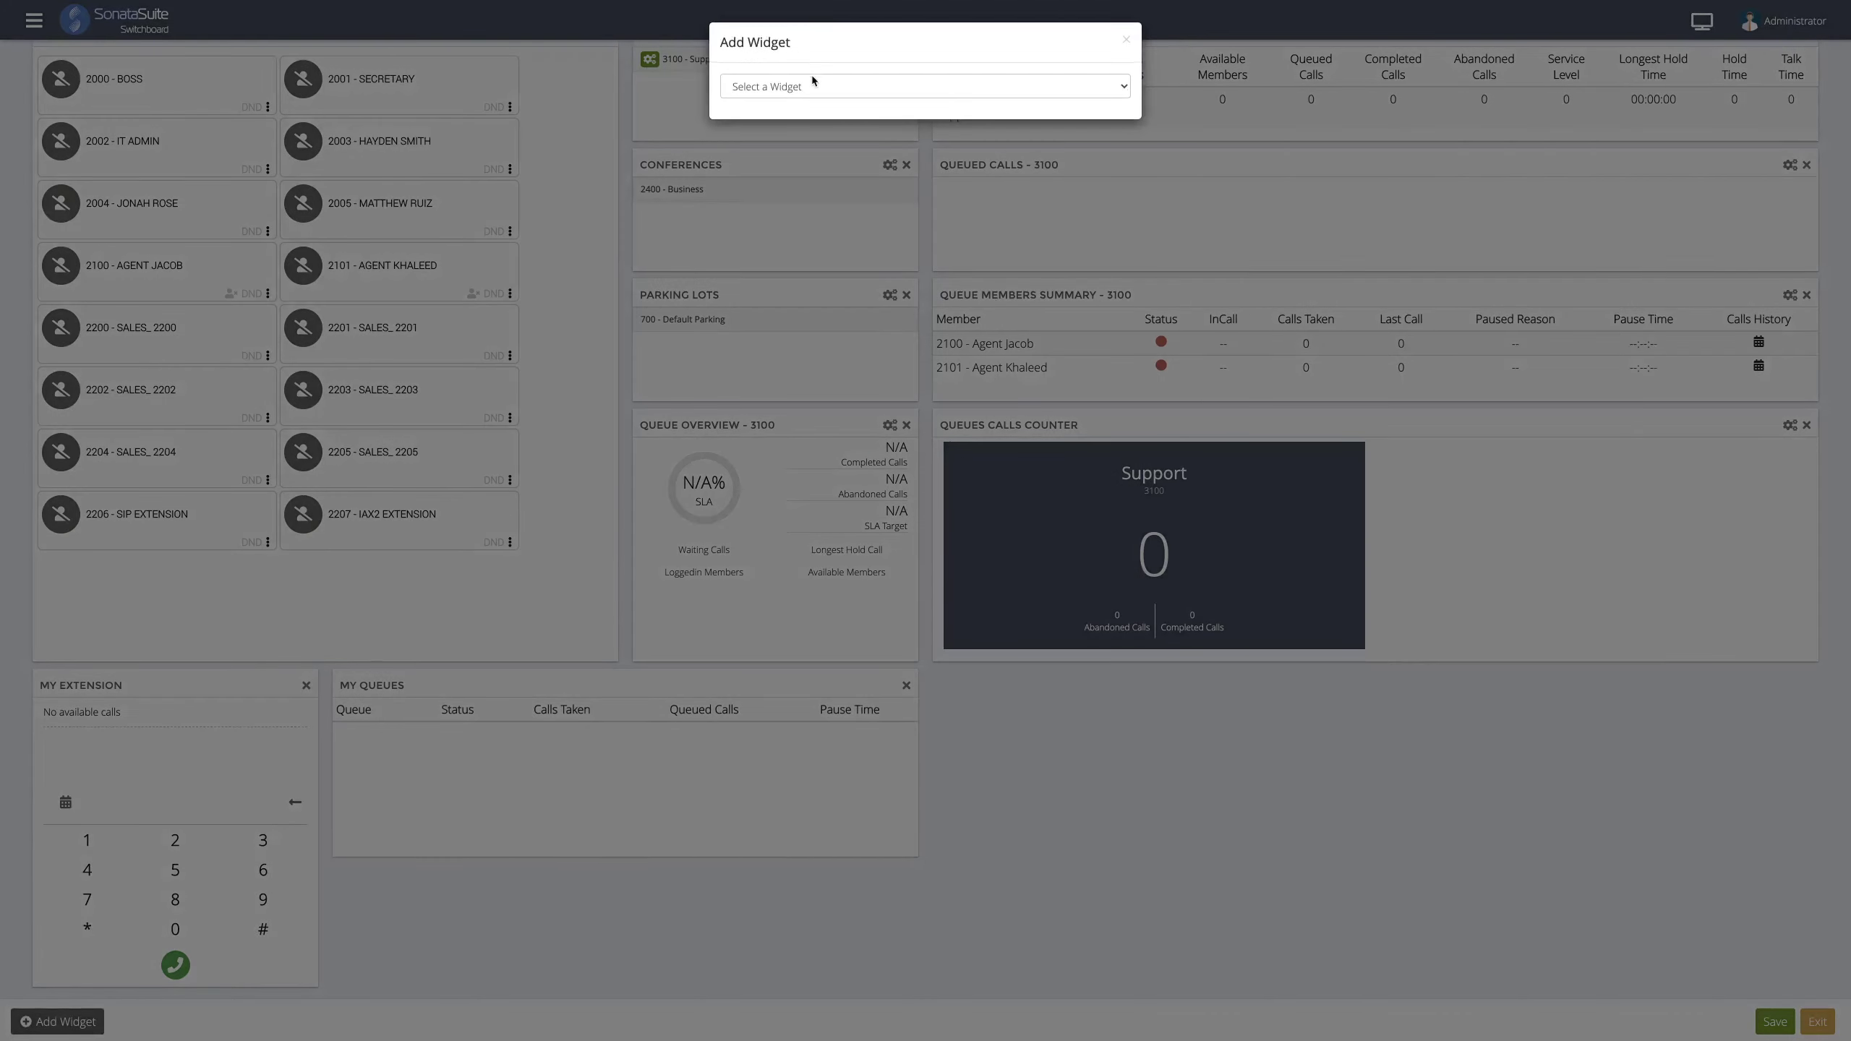
- Create a Trunks widget containing My Trunk, placed beside My Queues
click(814, 84)
click(798, 250)
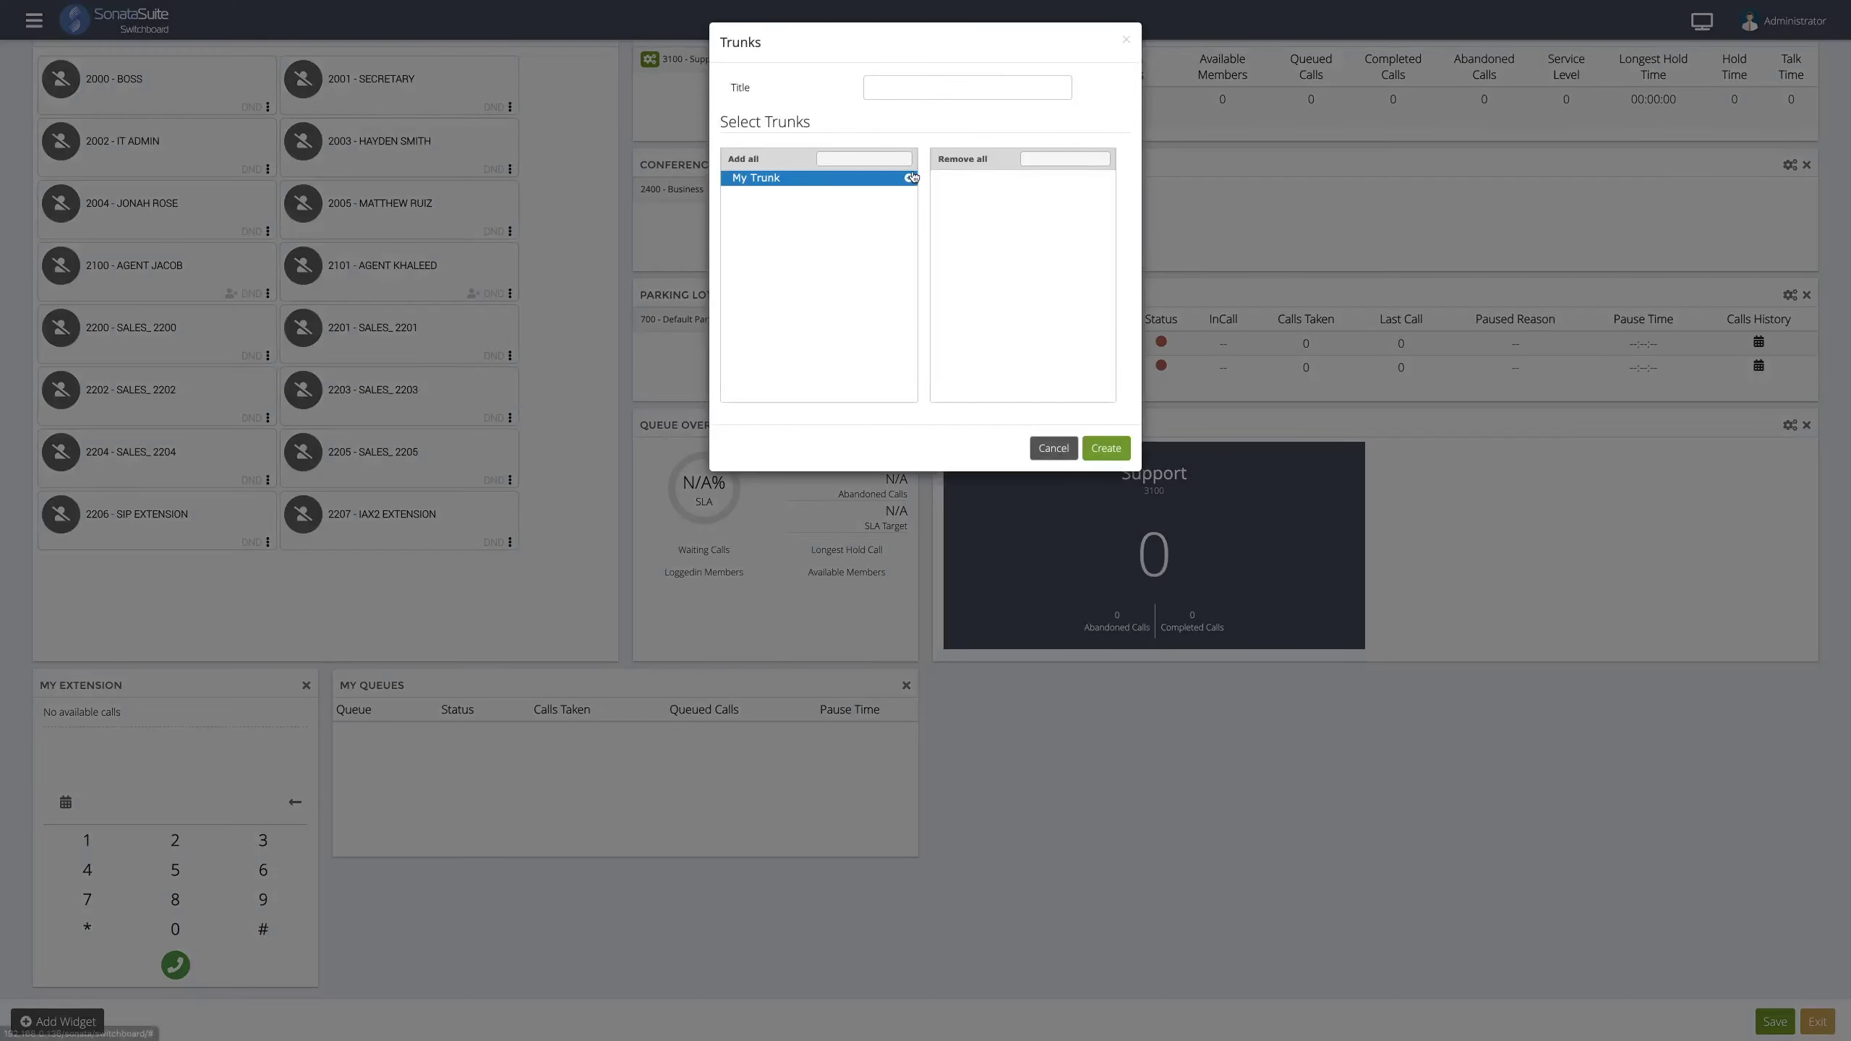
click(838, 178)
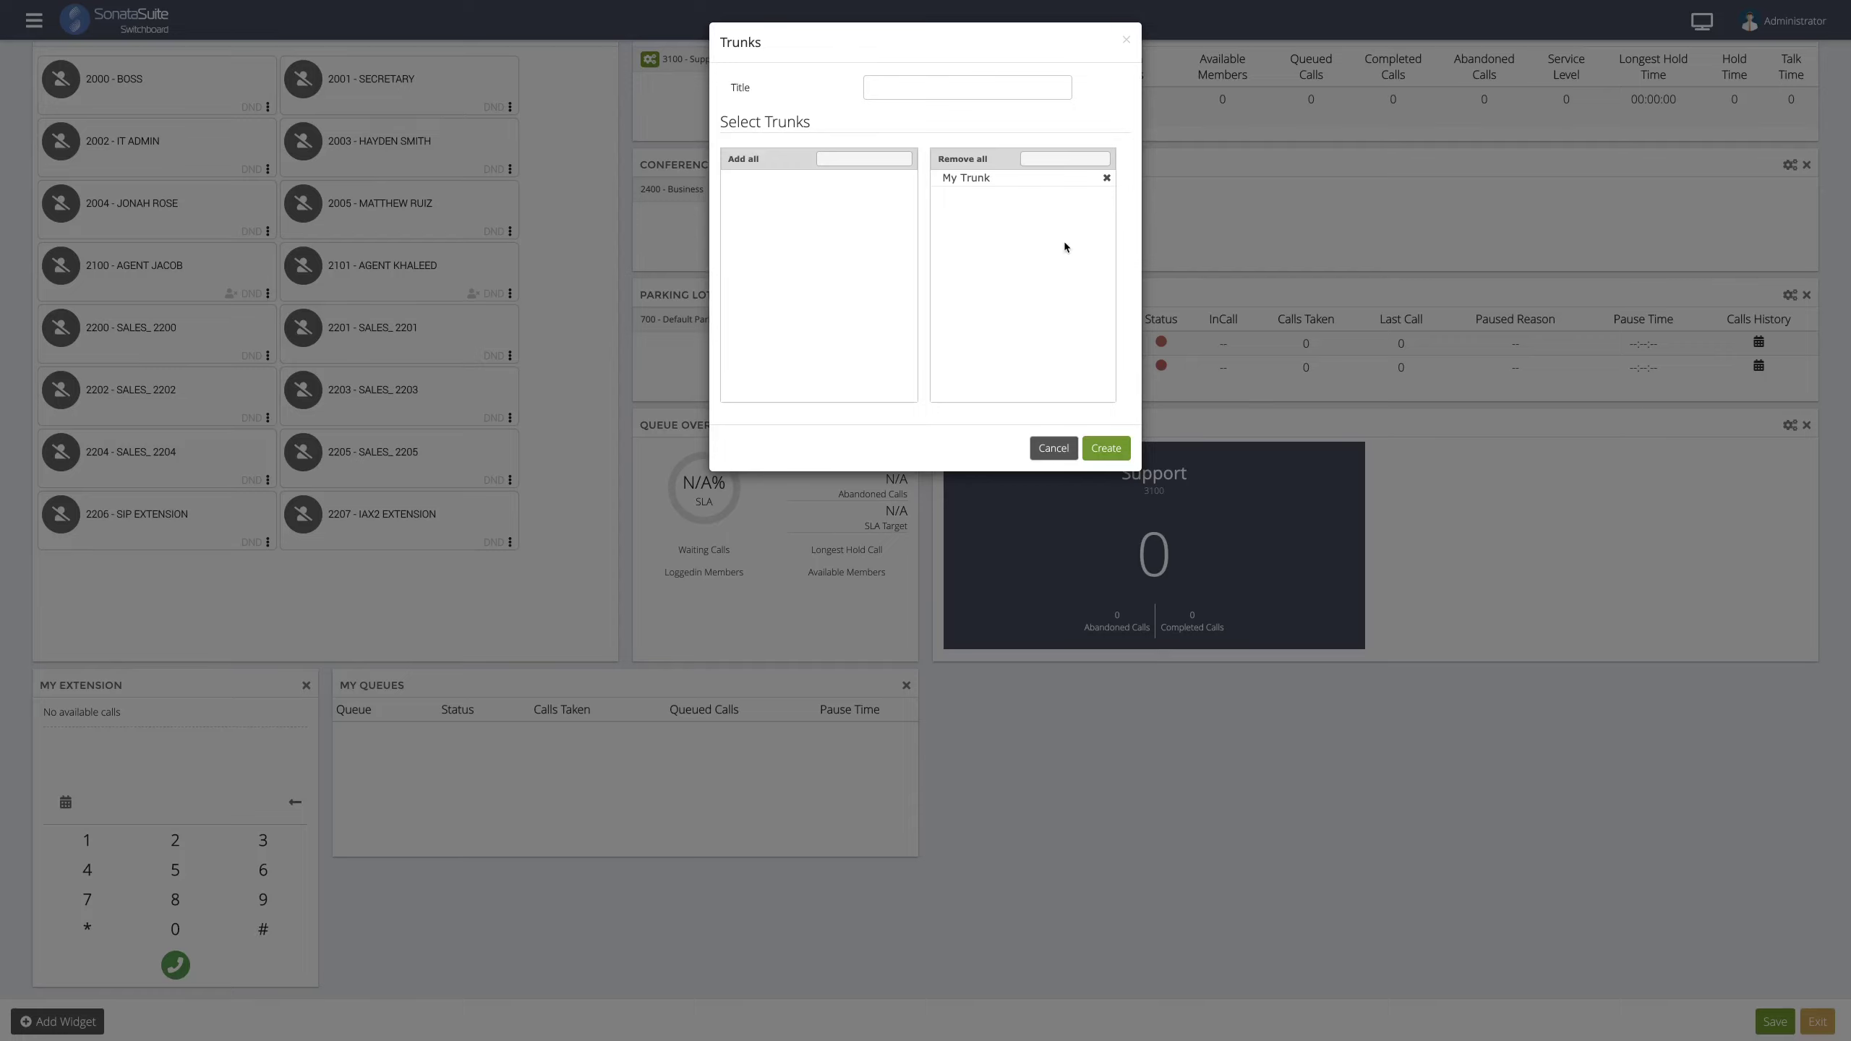
click(1107, 451)
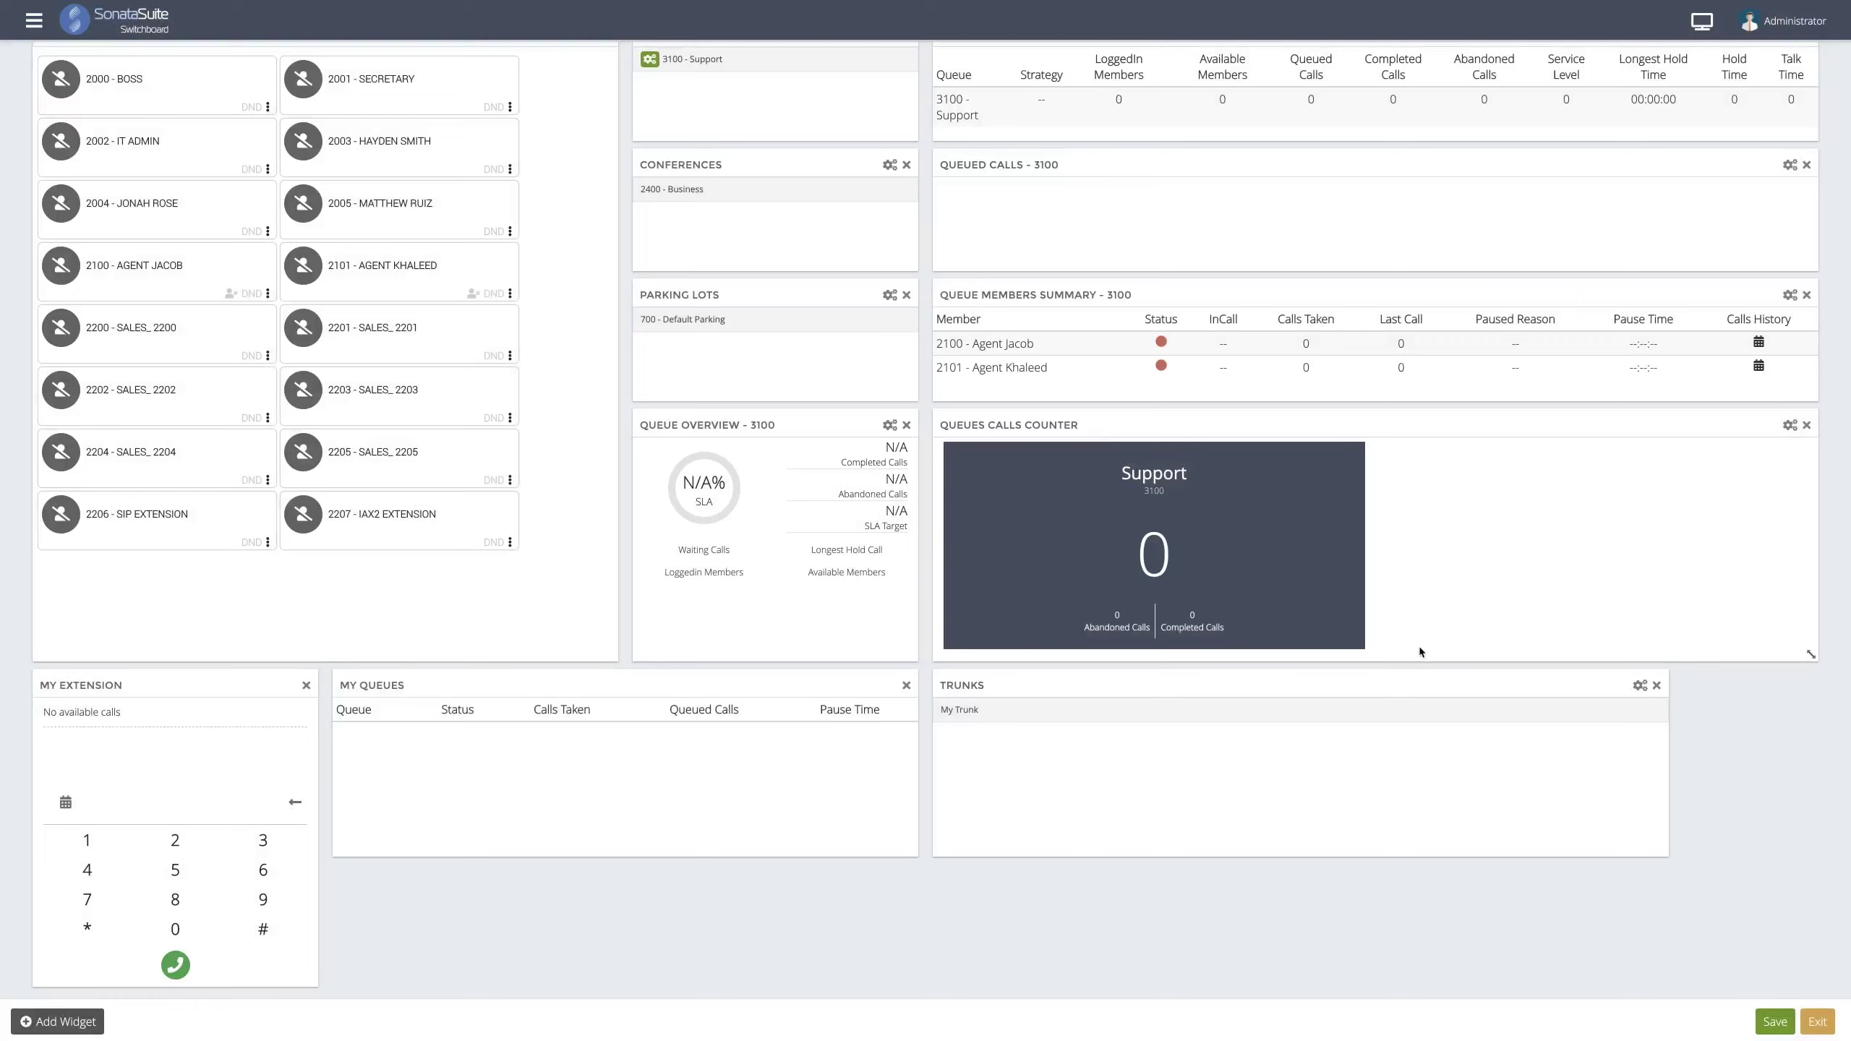
- Halve Queued Calls, shrink Trunks and move it top right, and widen My Queues across the bottom
drag(1654, 844, 1349, 846)
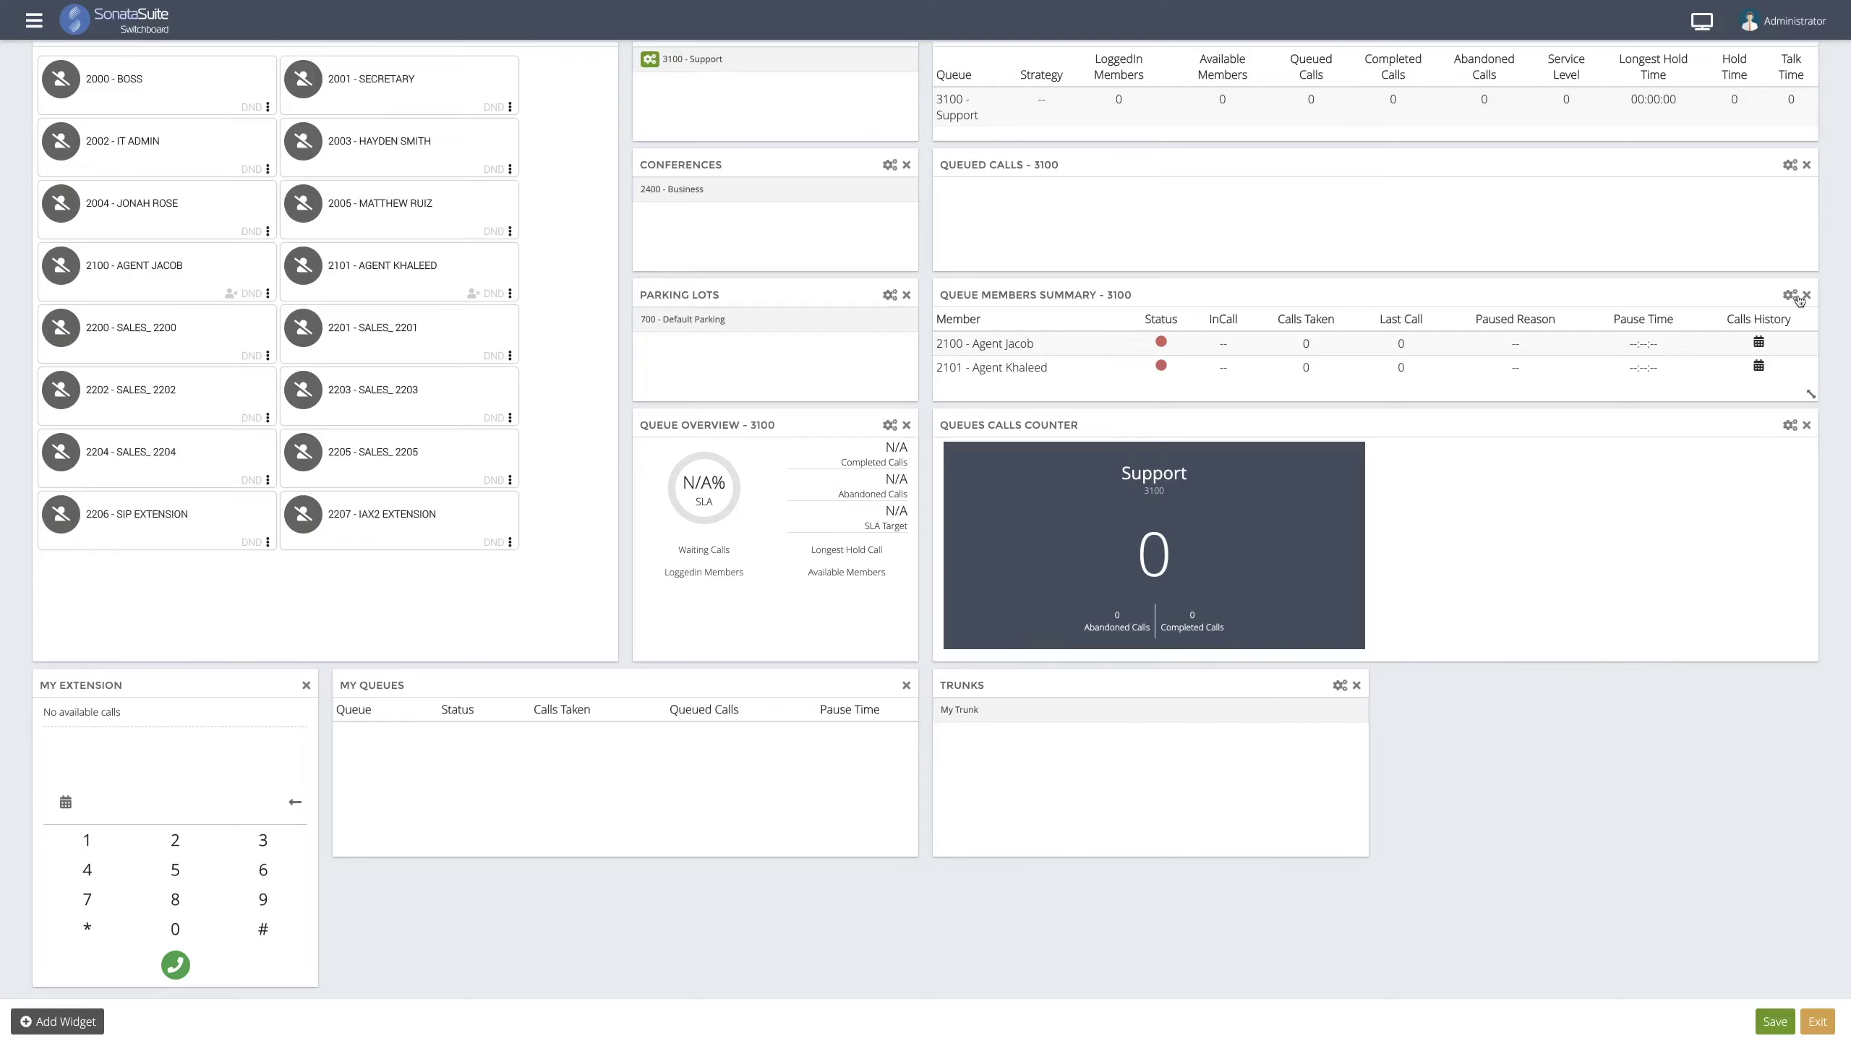
drag(1694, 265, 1332, 251)
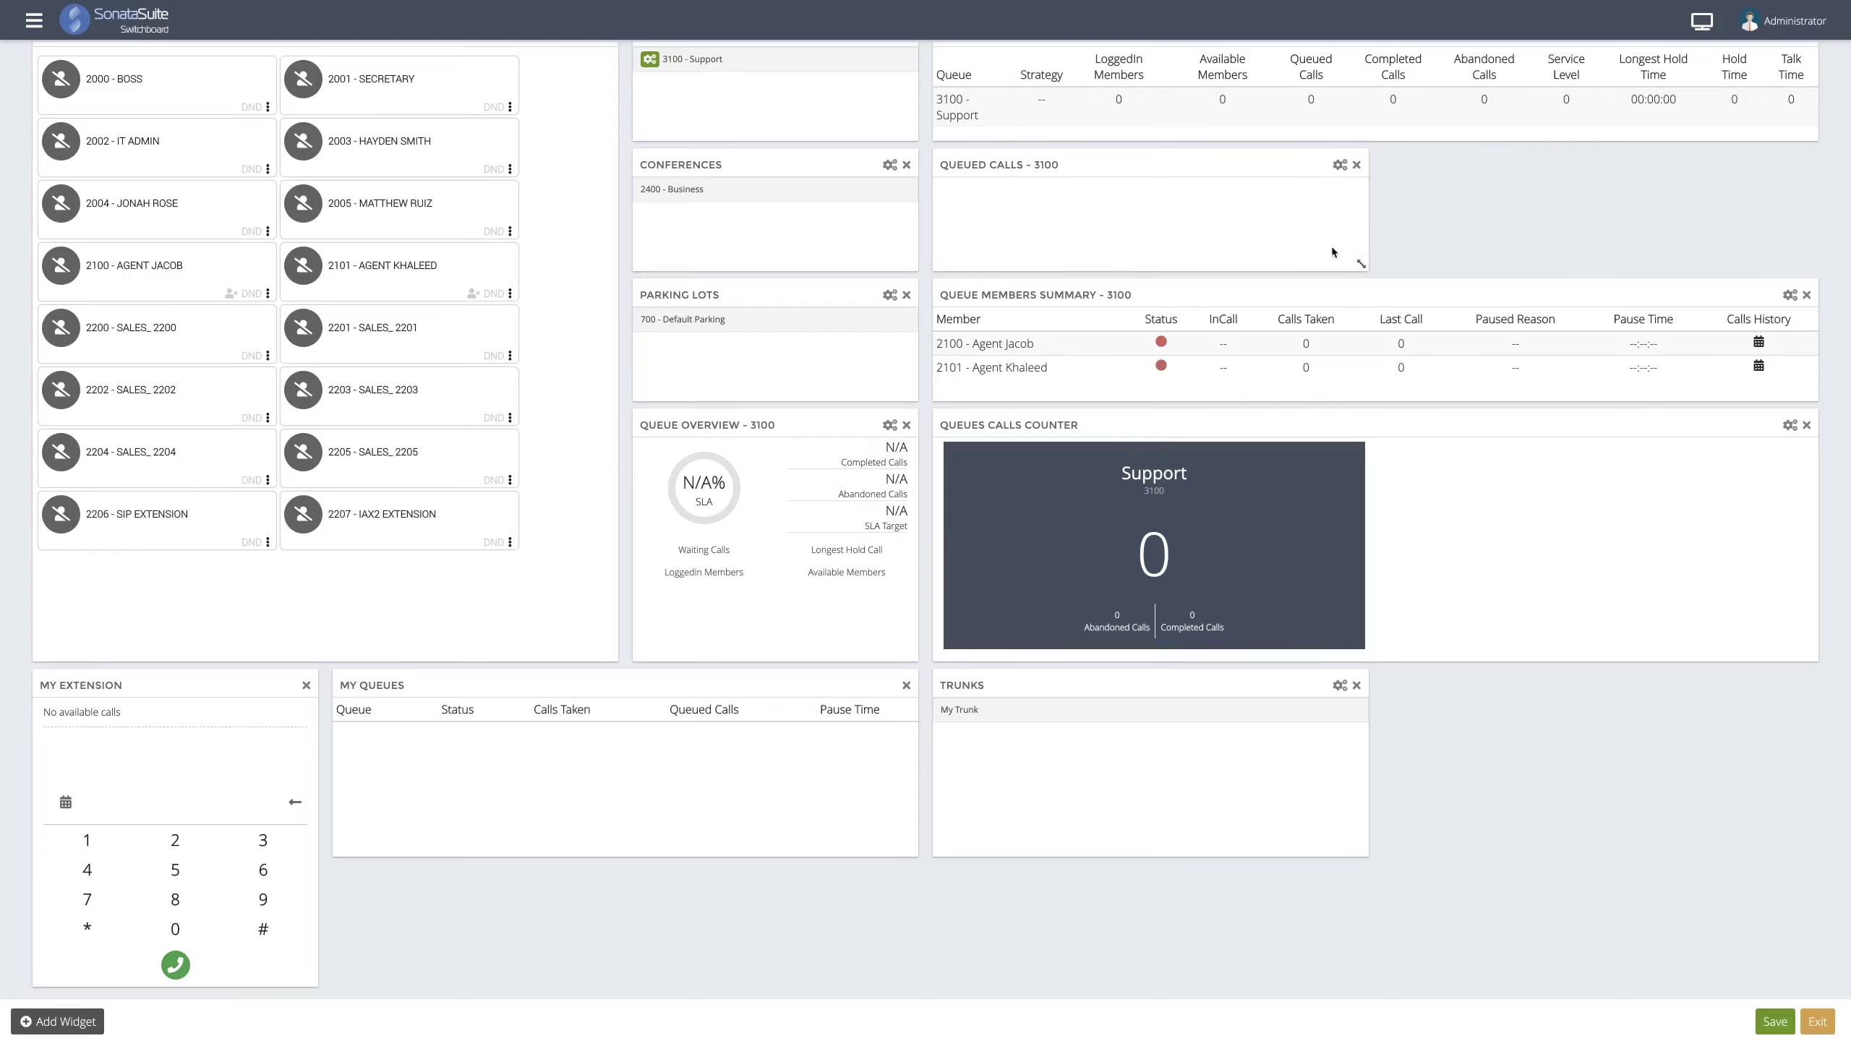
drag(1363, 850, 1358, 766)
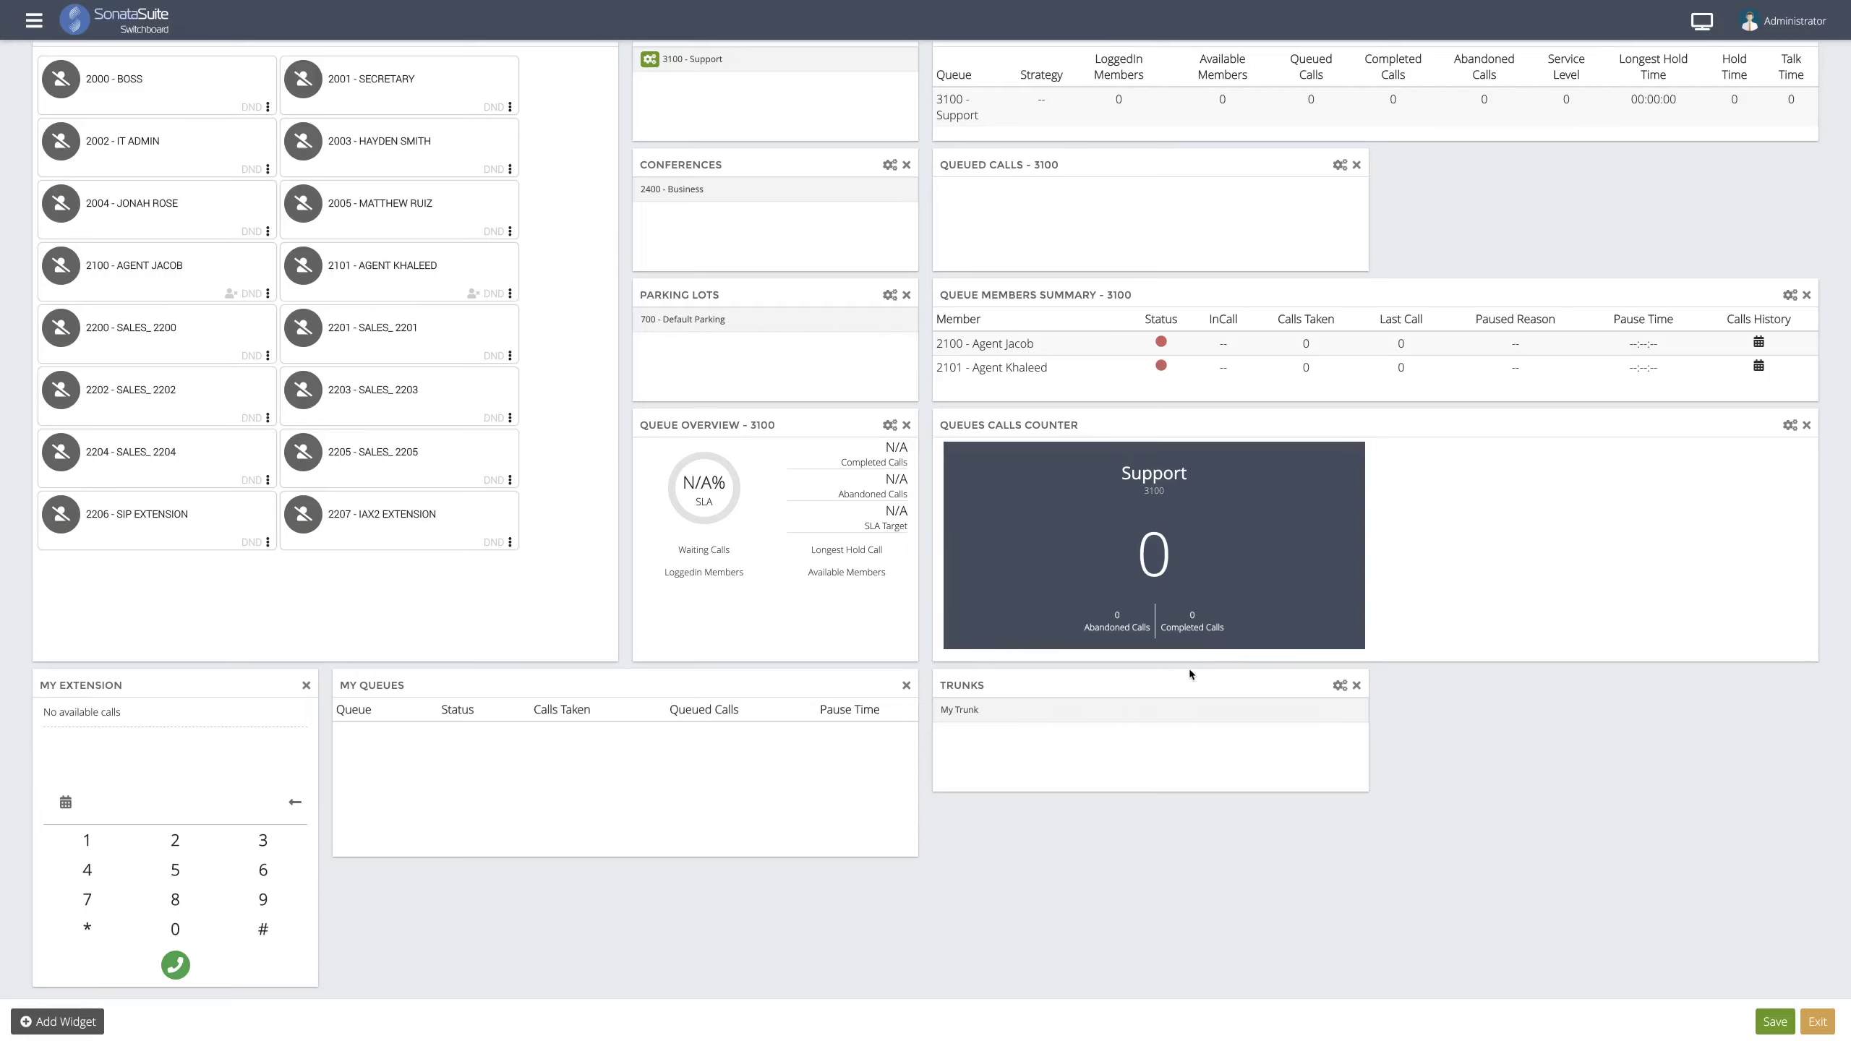
drag(1178, 690, 1626, 184)
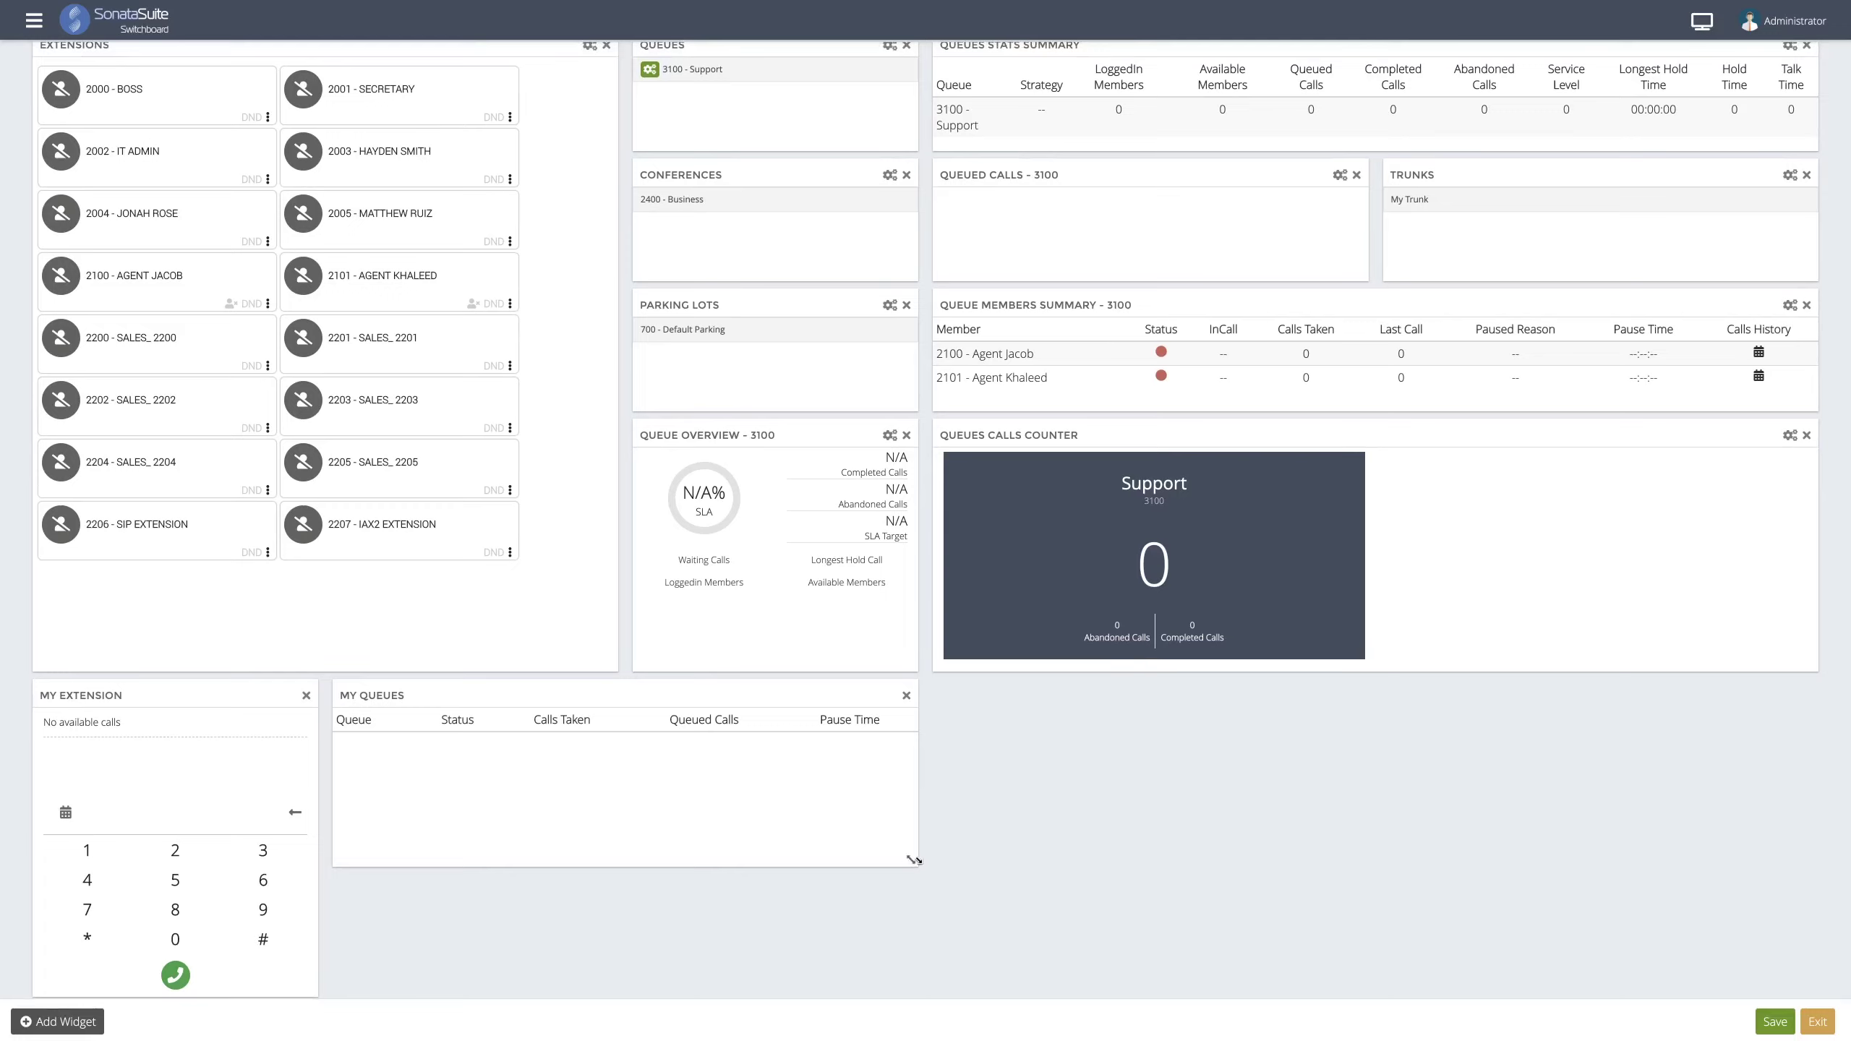
drag(915, 860, 1801, 786)
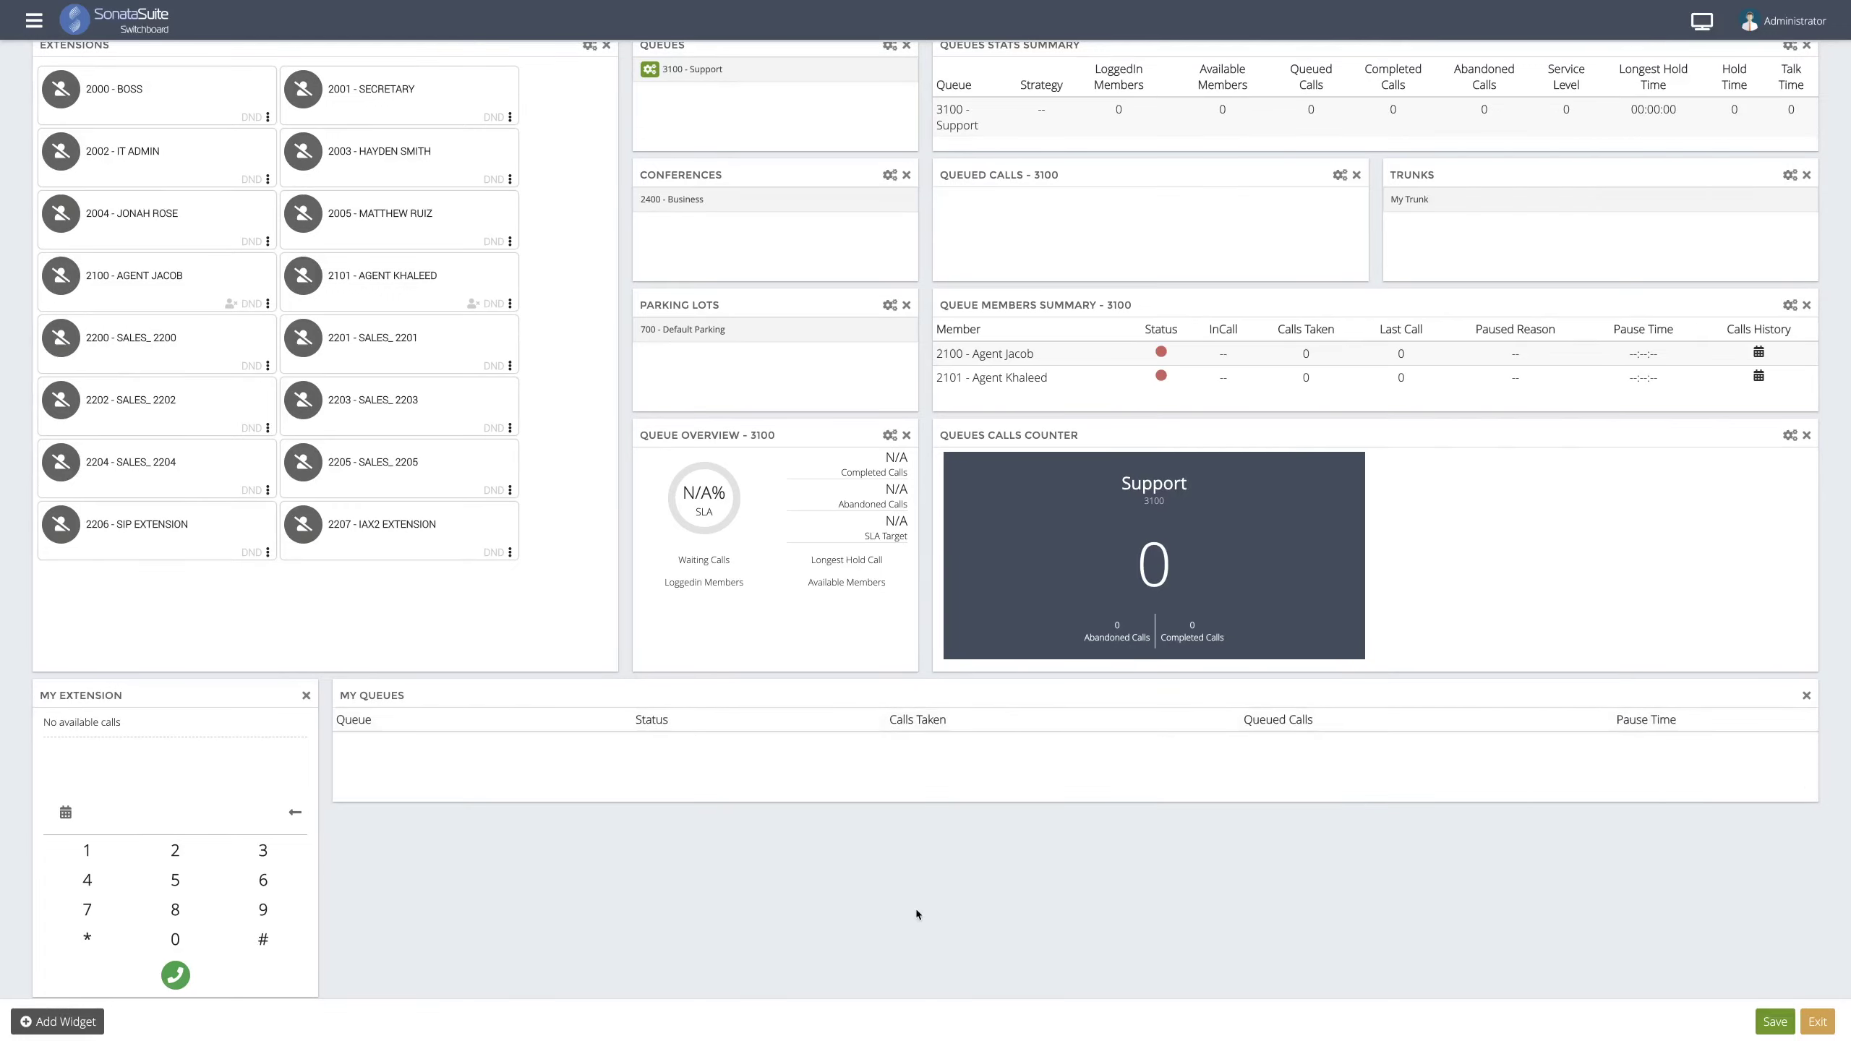
click(90, 1023)
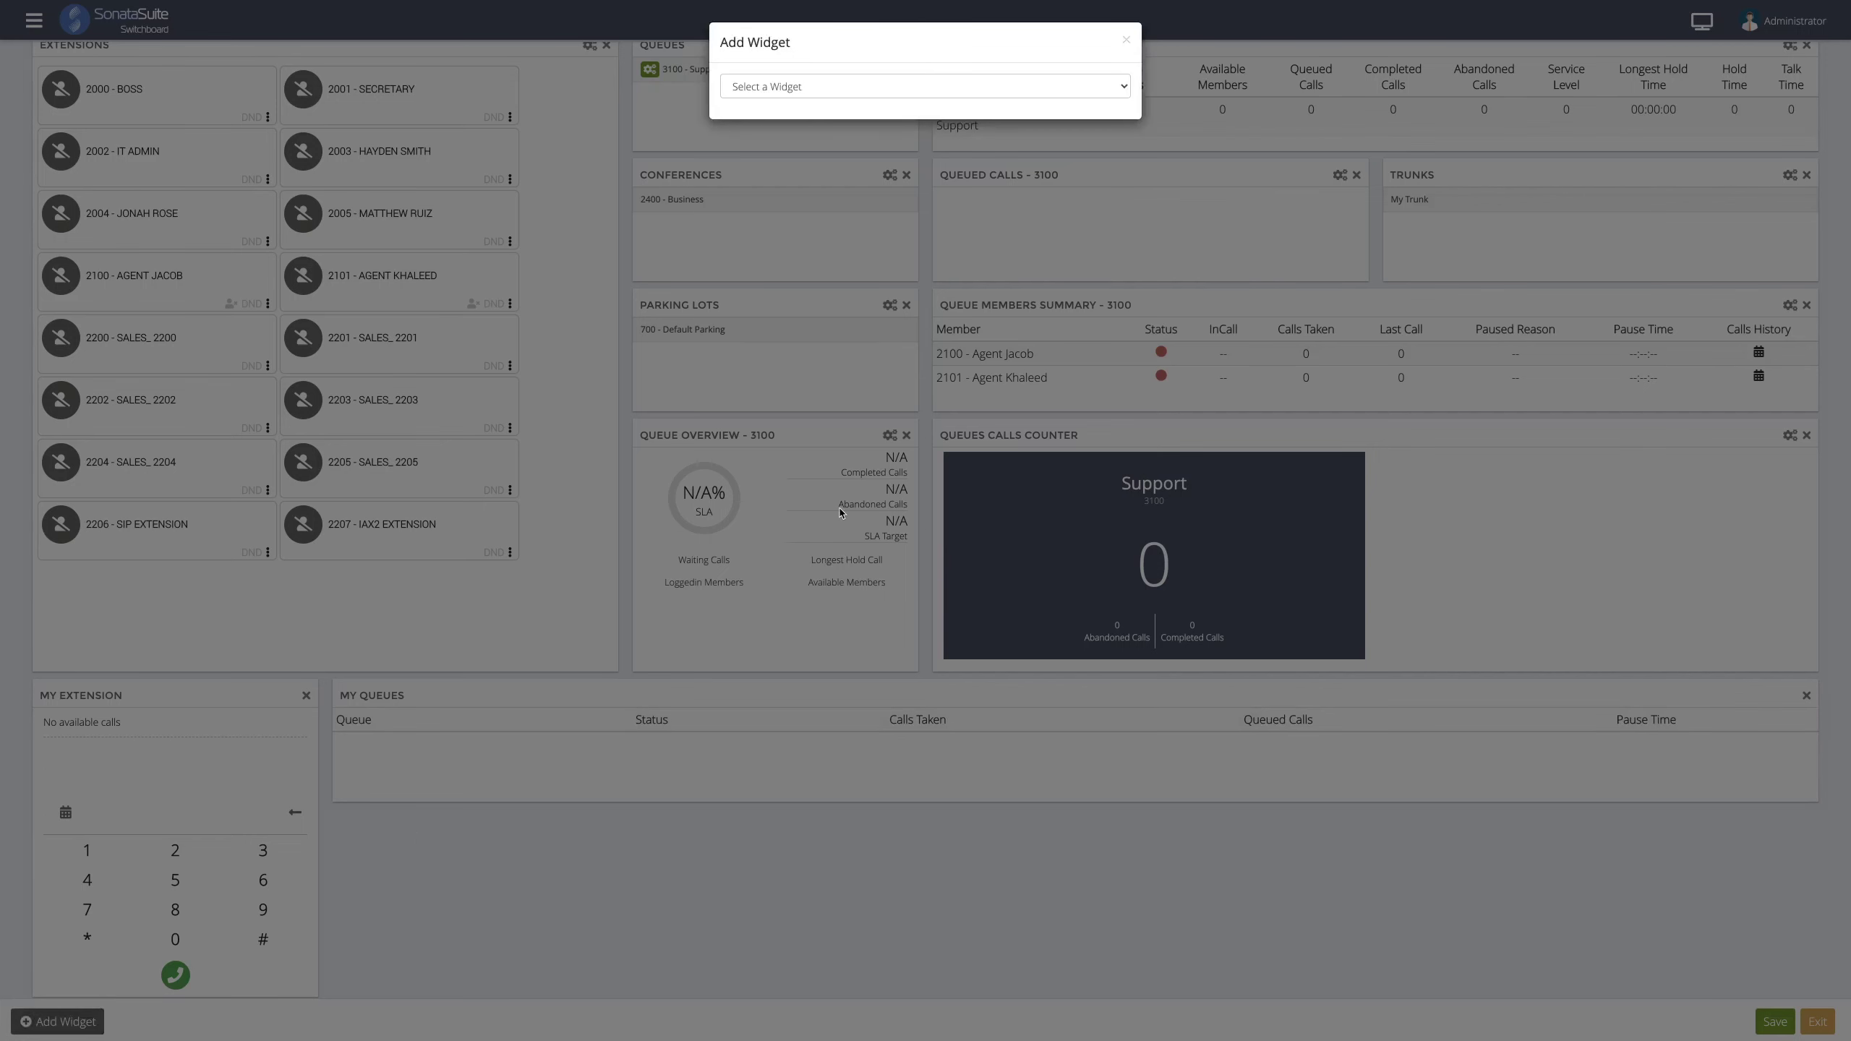
- Add a Queue Wallboard widget for queue 3100 - Support below My Queues
click(865, 86)
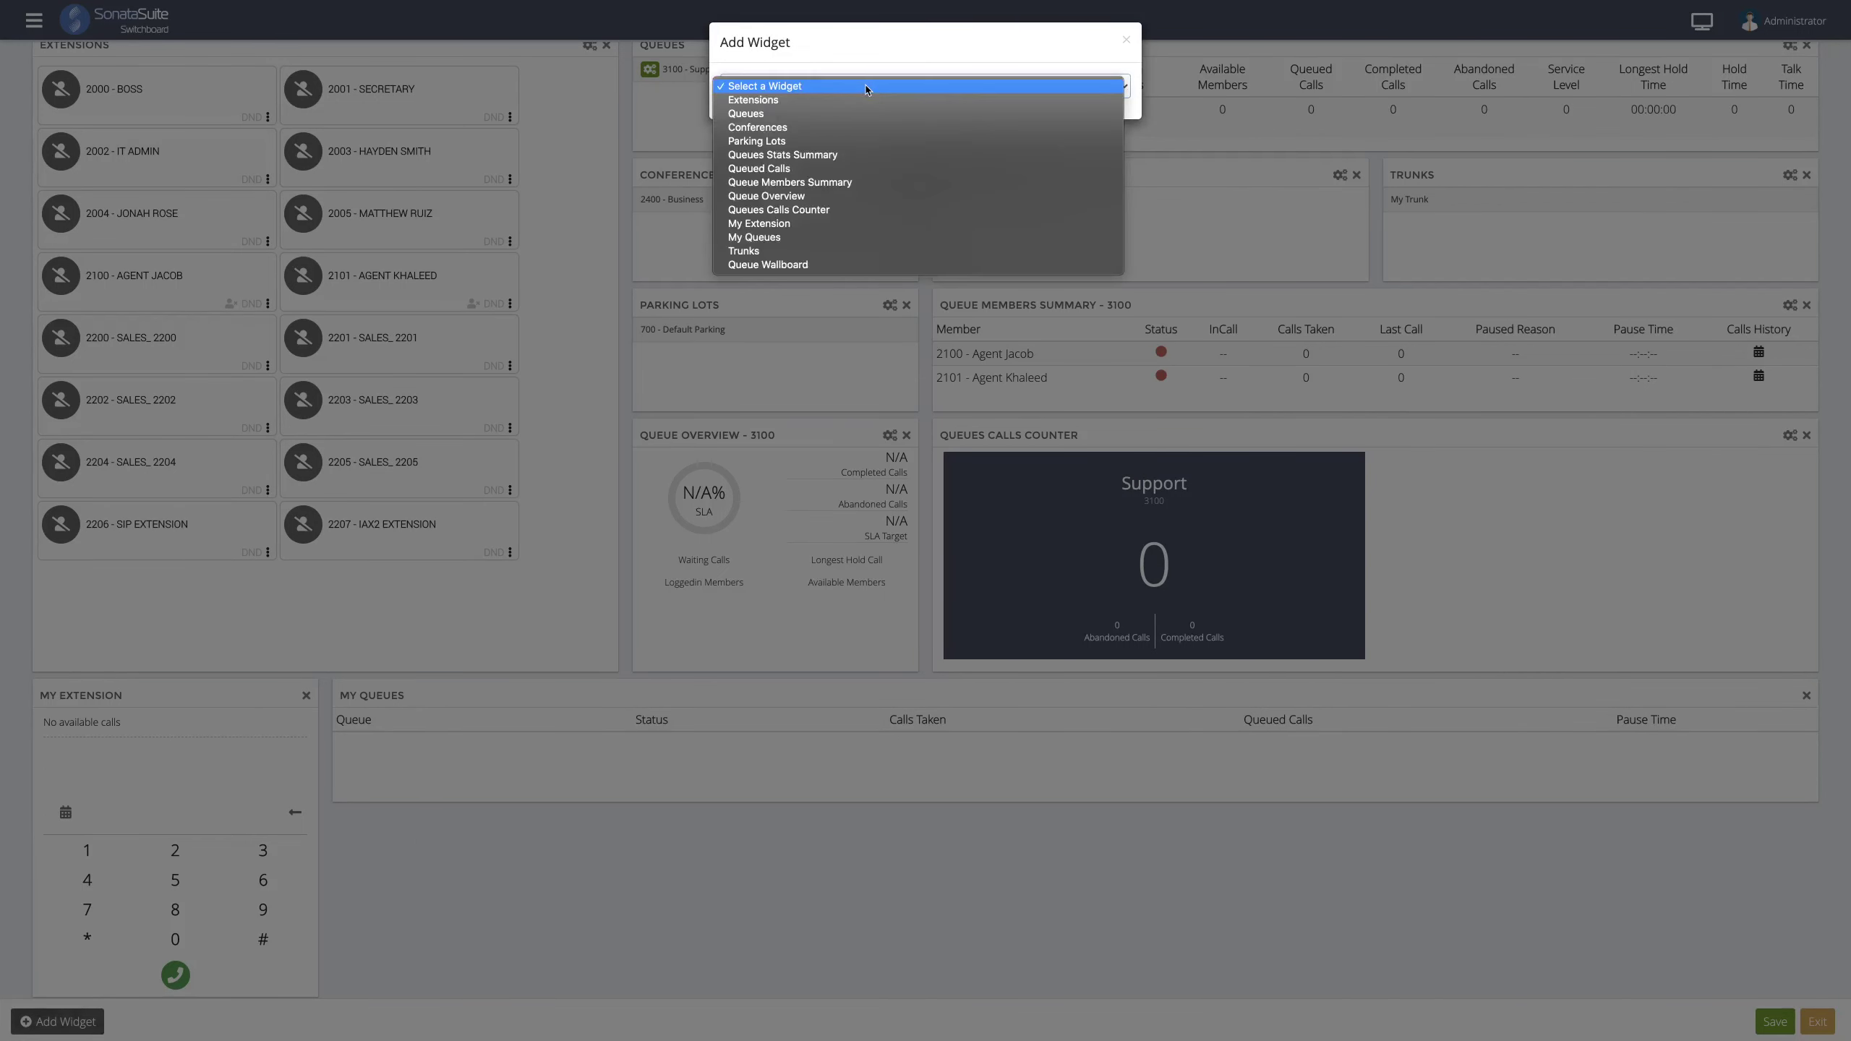
click(829, 265)
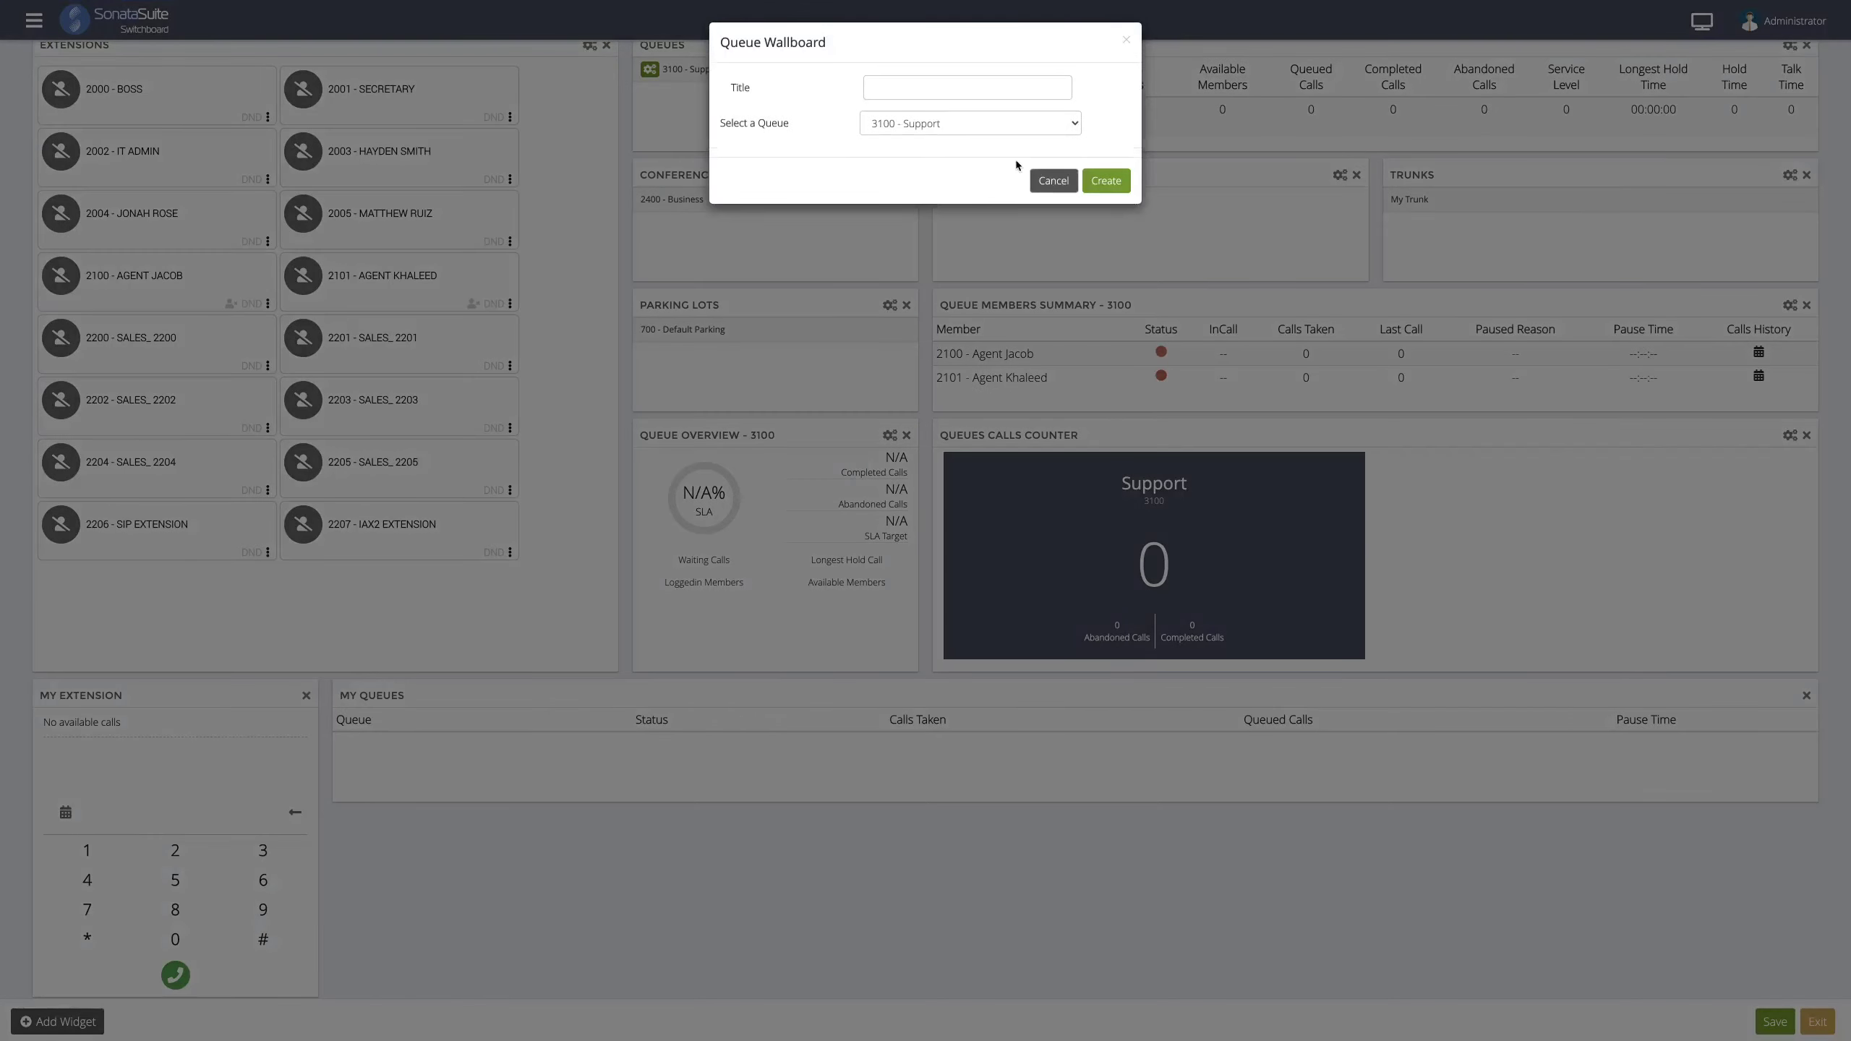
click(1095, 189)
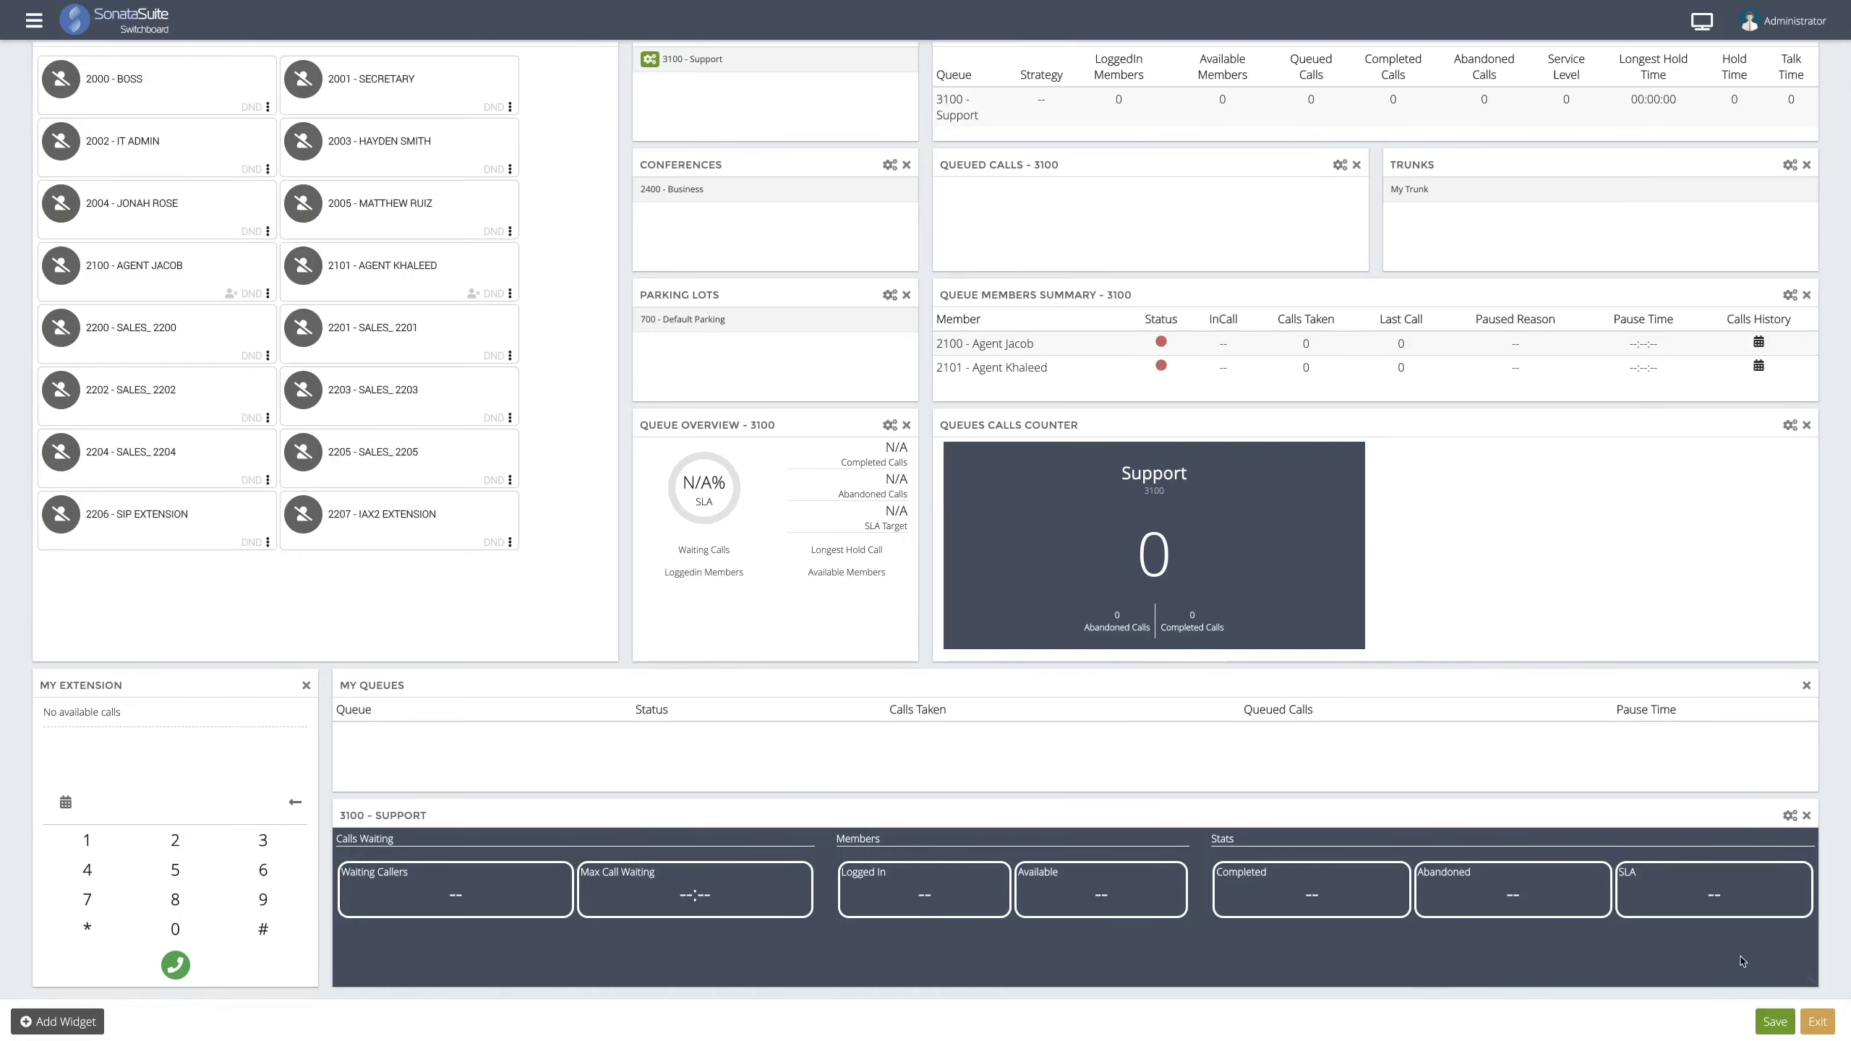
scroll(1339, 603, up, 1)
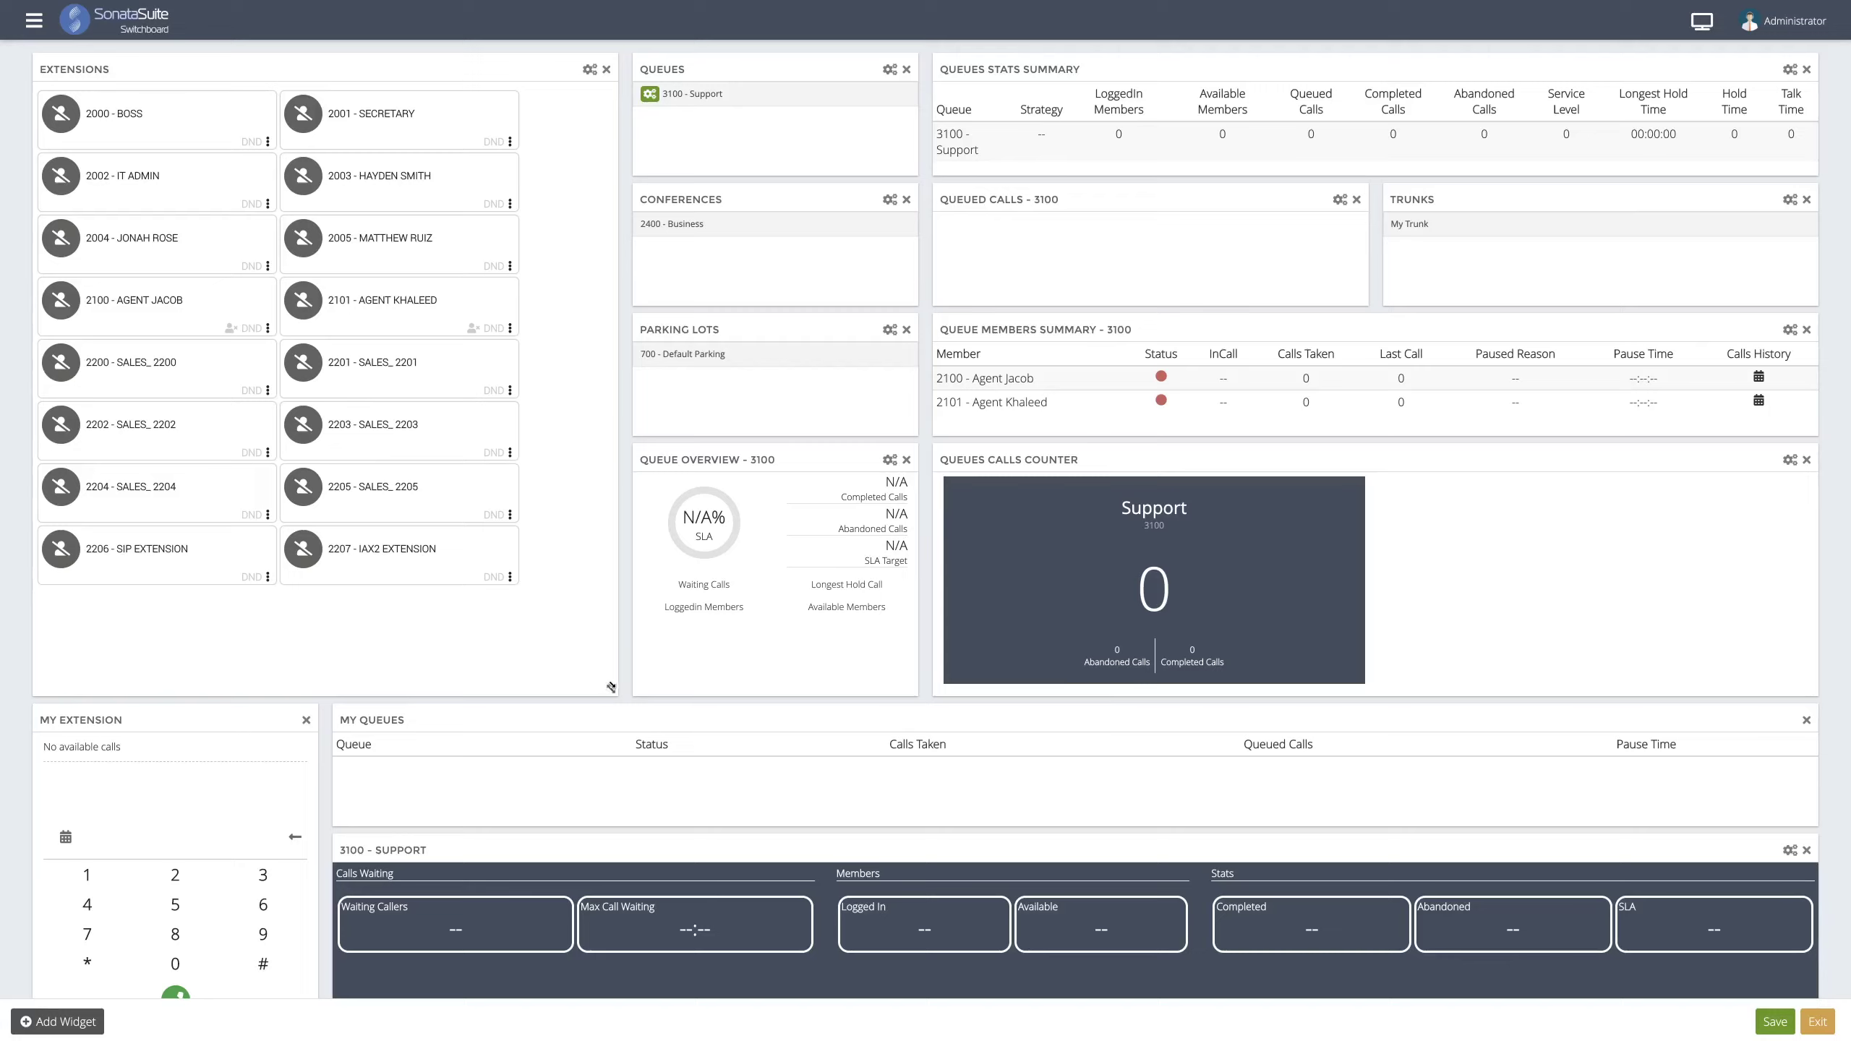
scroll(532, 608, down, 1)
scroll(537, 606, up, 1)
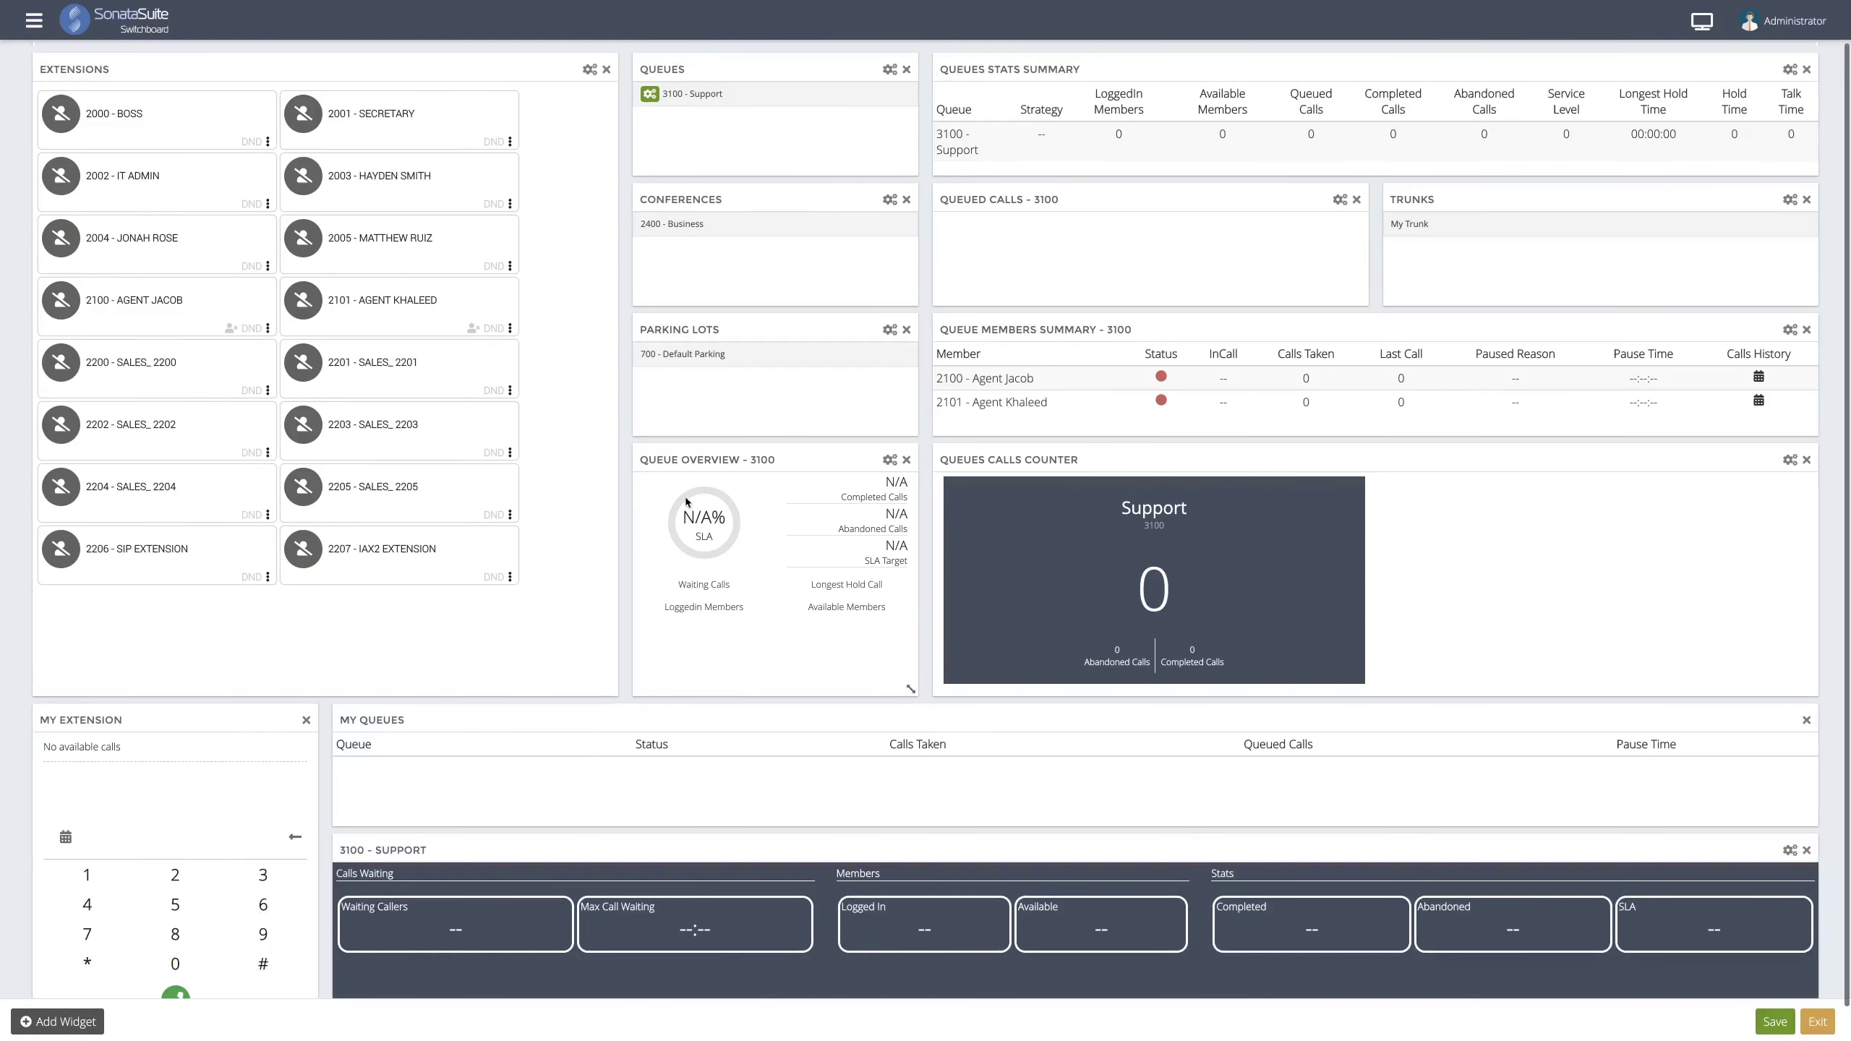
scroll(688, 481, down, 1)
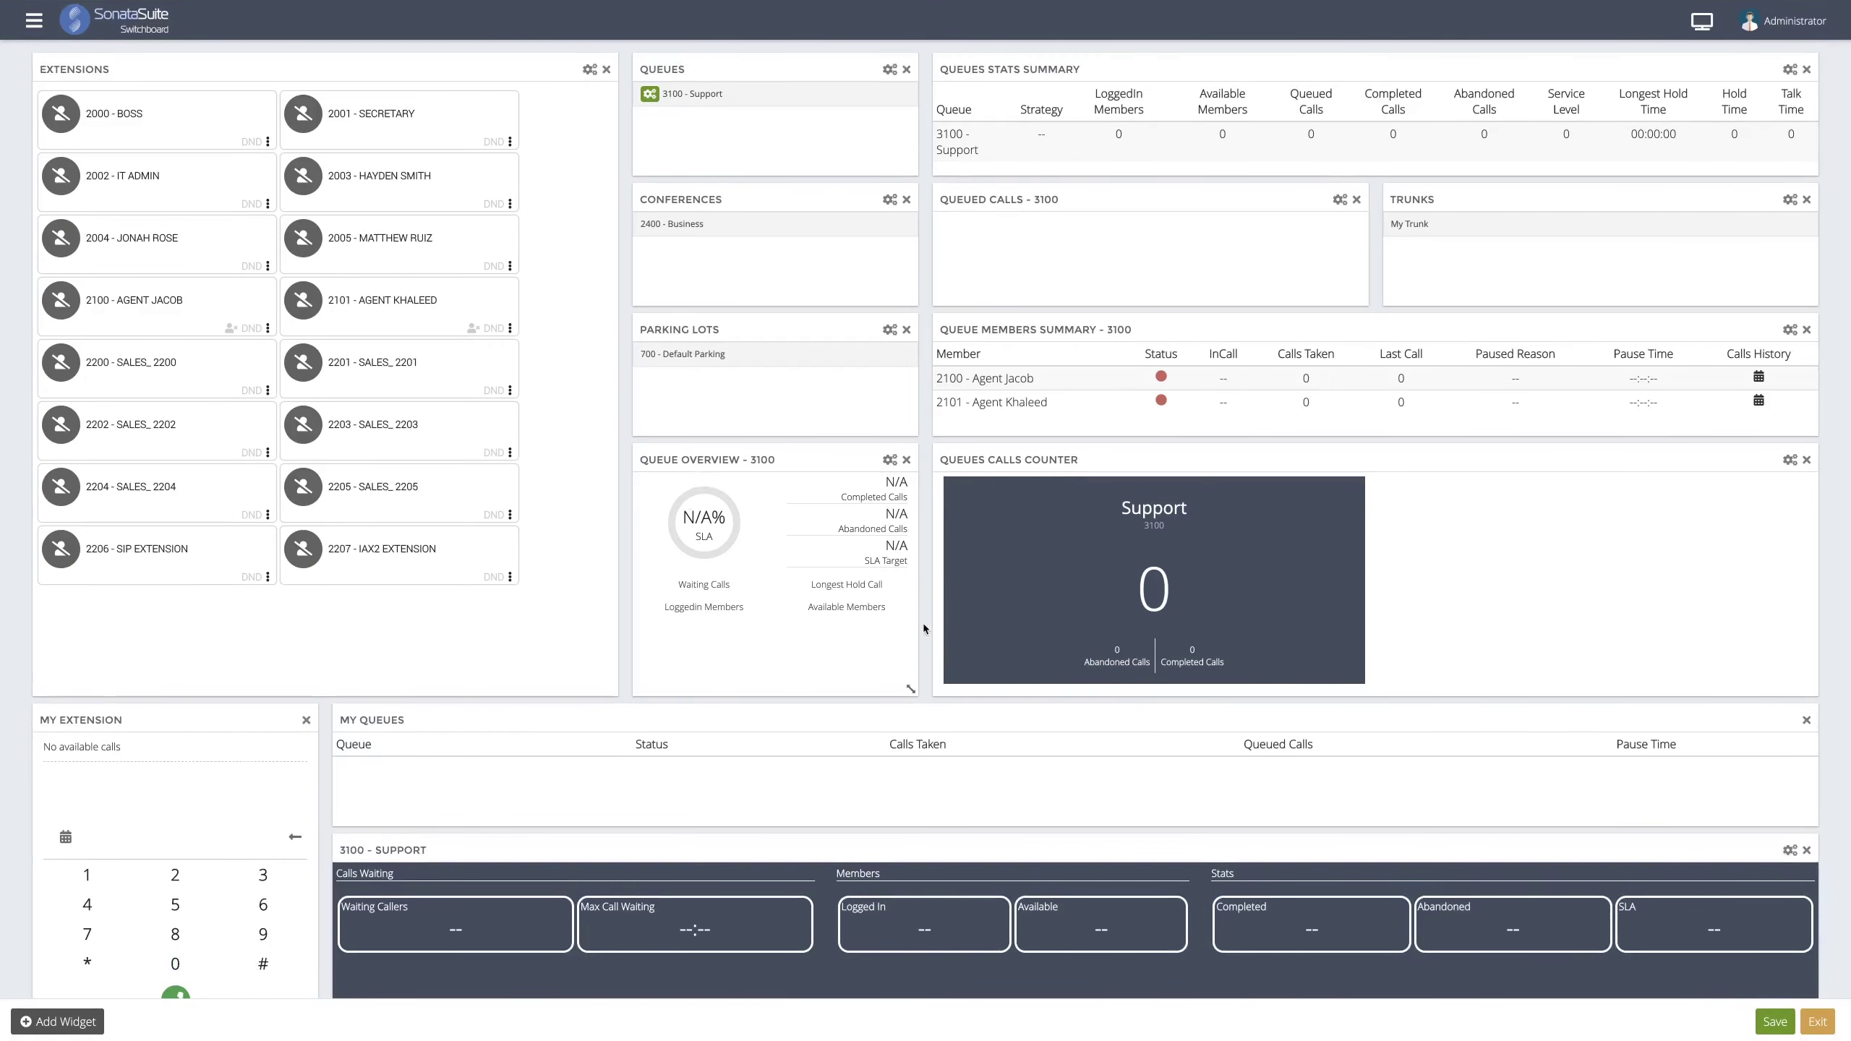
scroll(851, 474, up, 1)
- Save the dashboard as a new layout named 'Magnus Opus' and exit layout editing
click(1775, 1021)
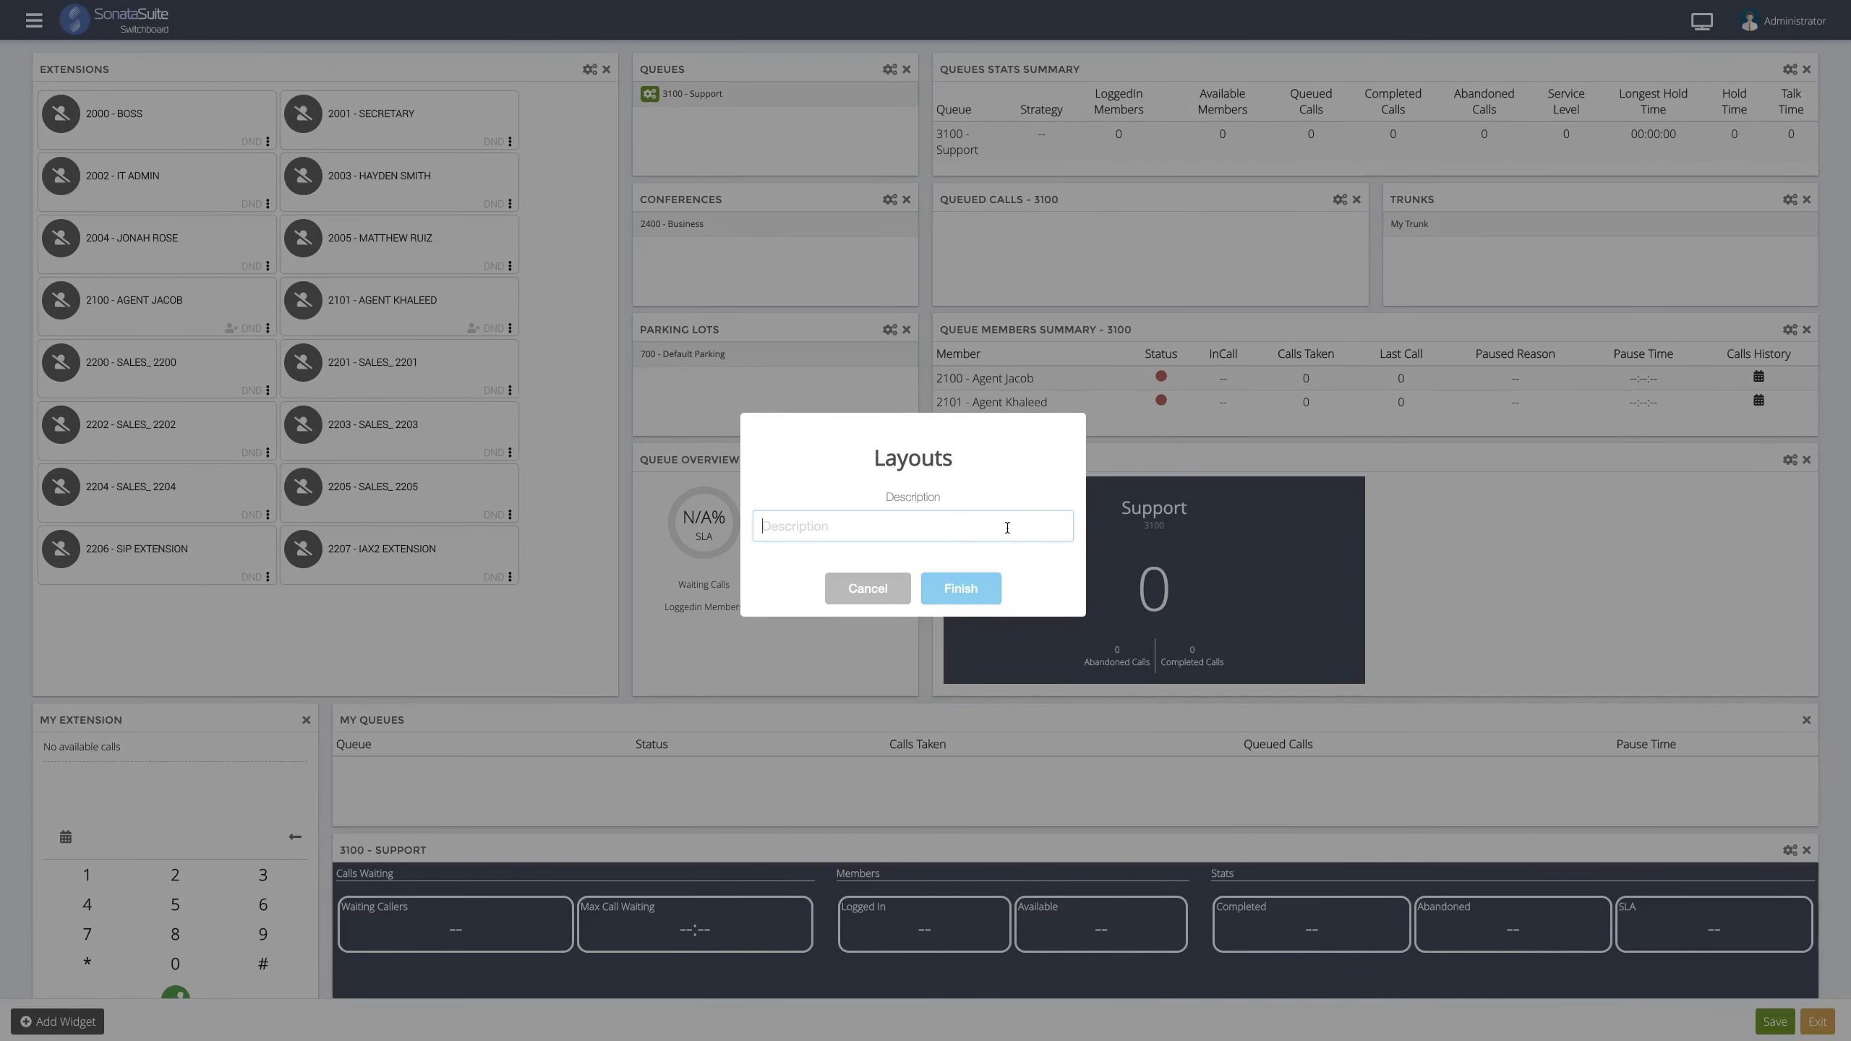
text(Magnus Opus)
click(972, 587)
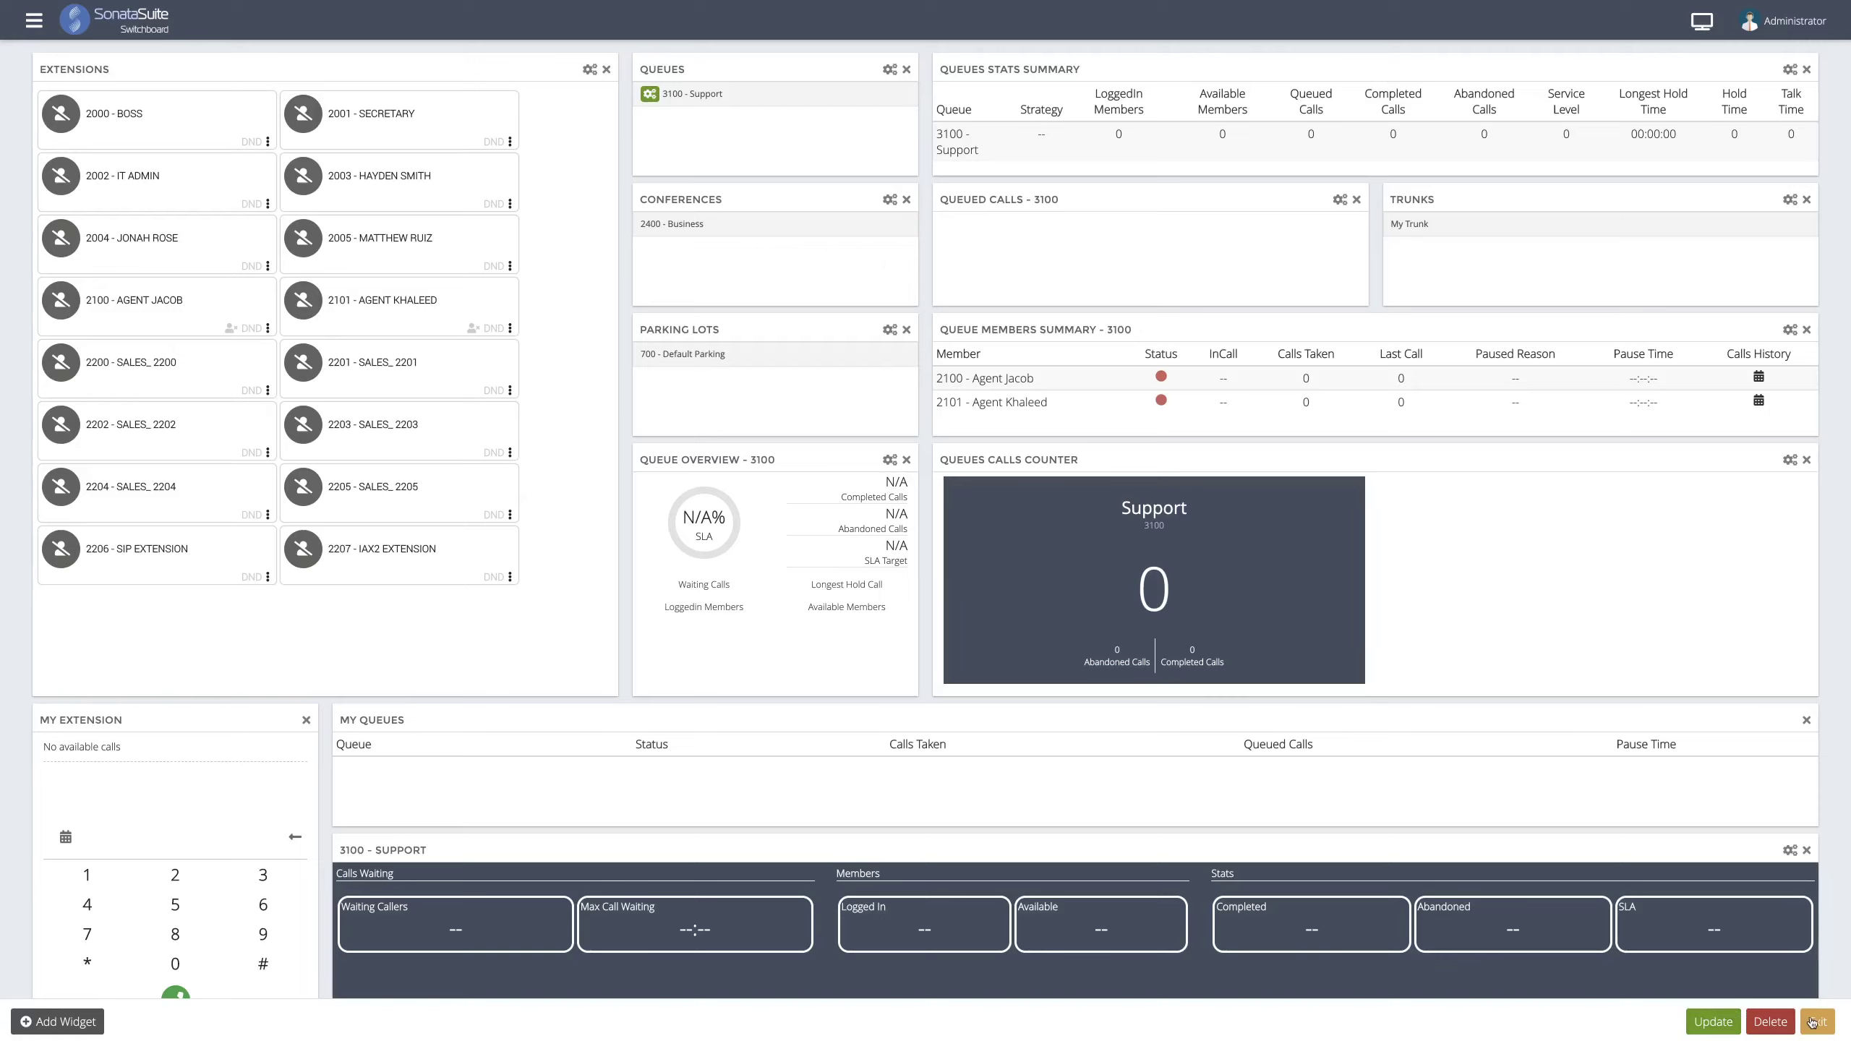
click(1813, 1021)
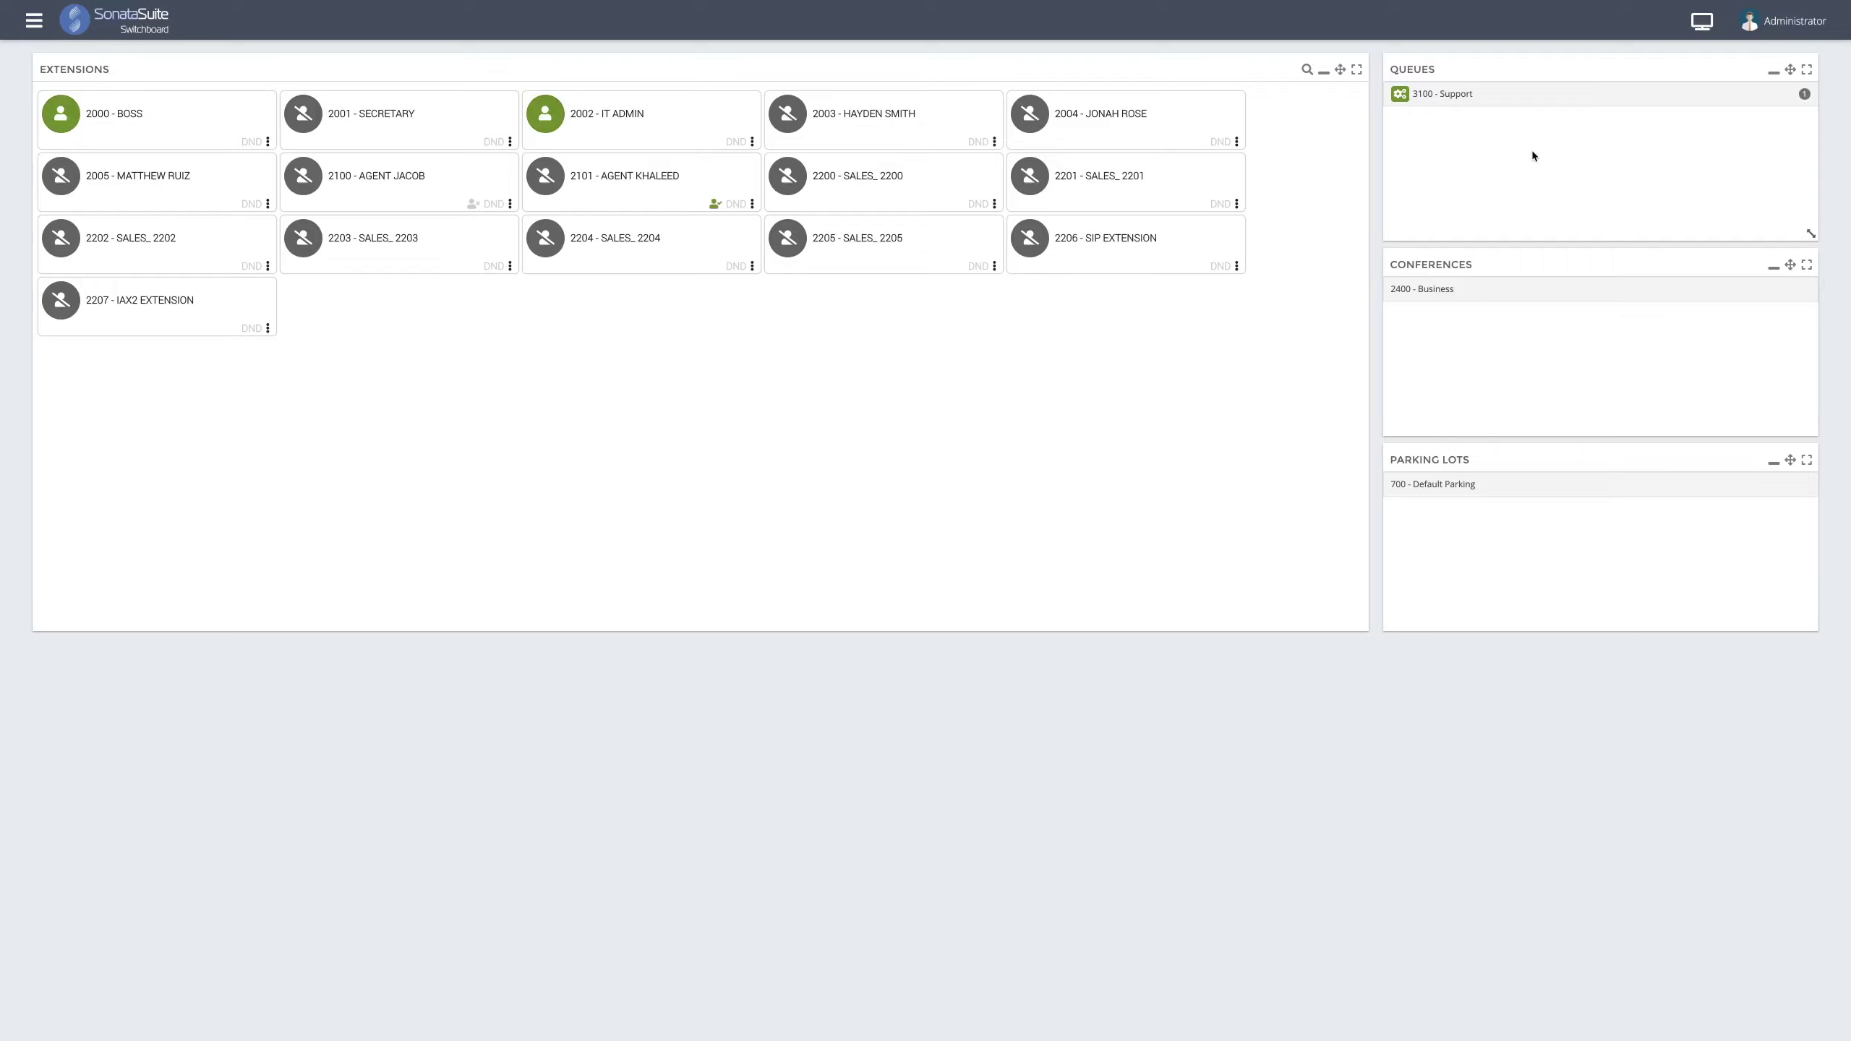
- Load the saved Magnus Opus layout from the top-bar layout menu
click(1698, 33)
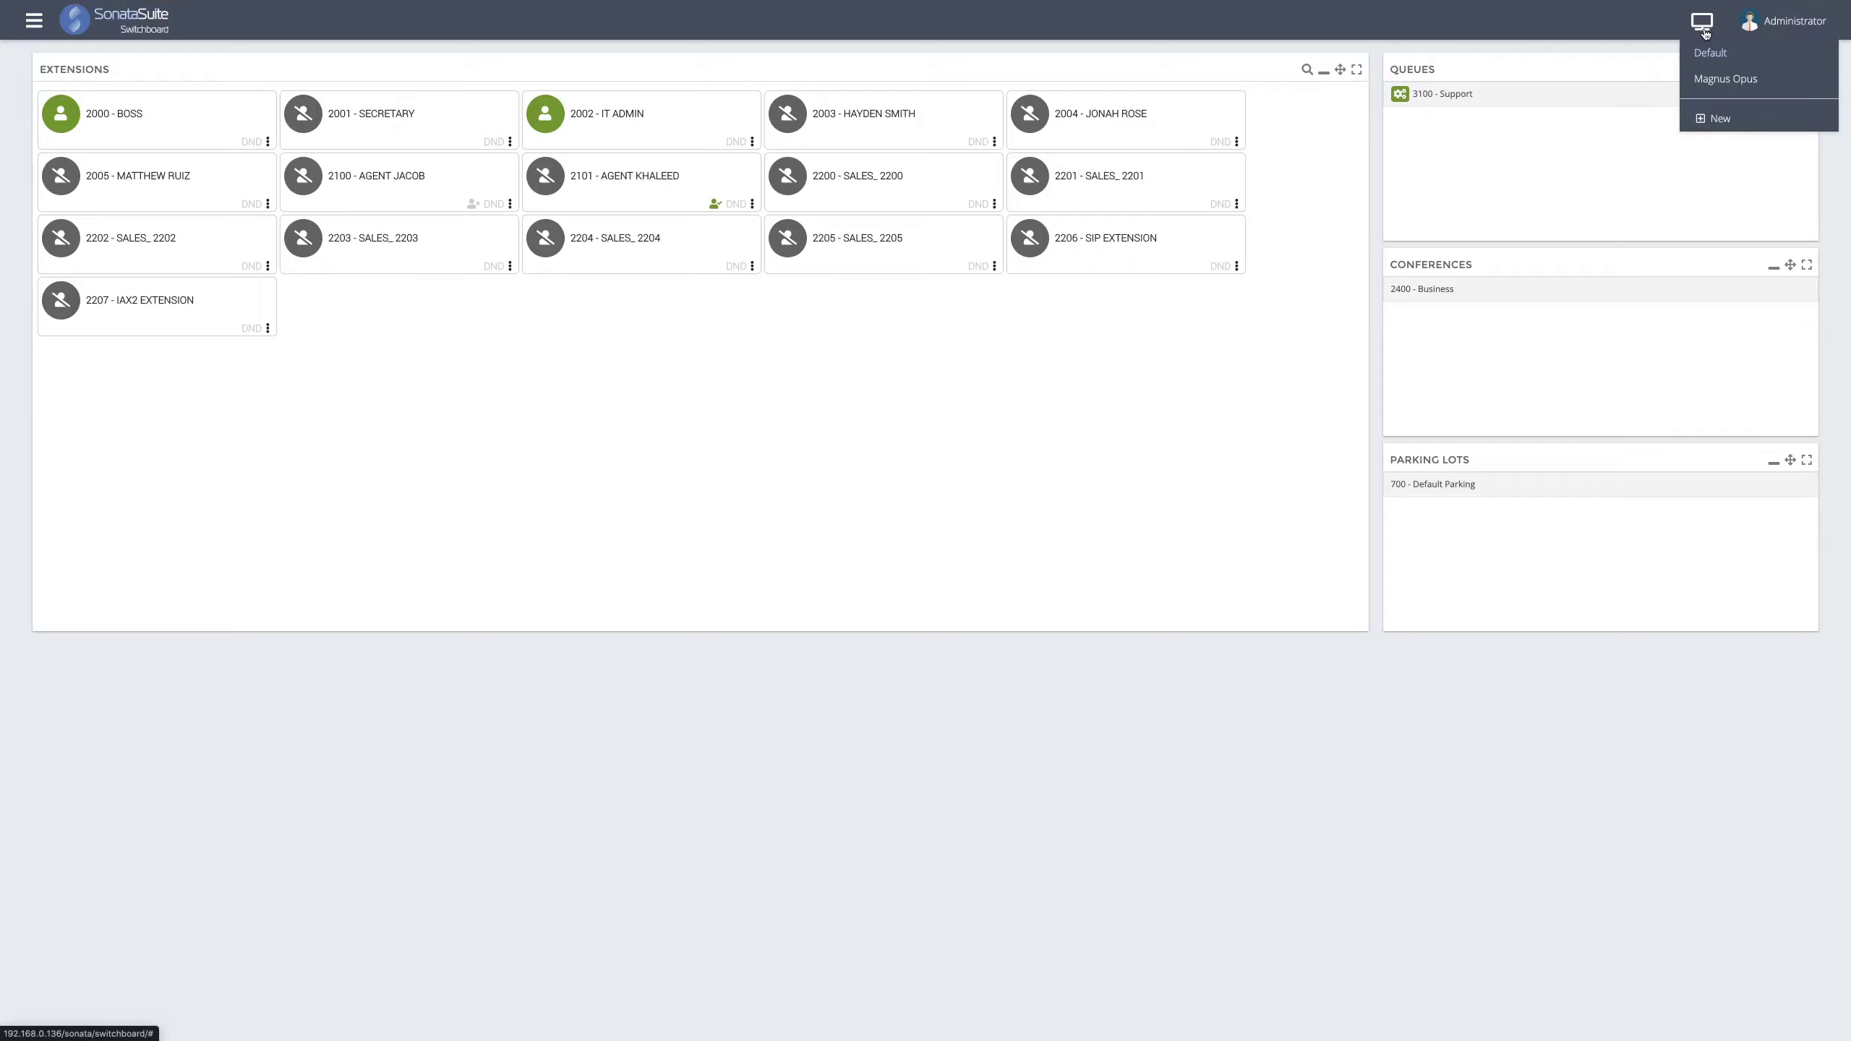
click(1707, 79)
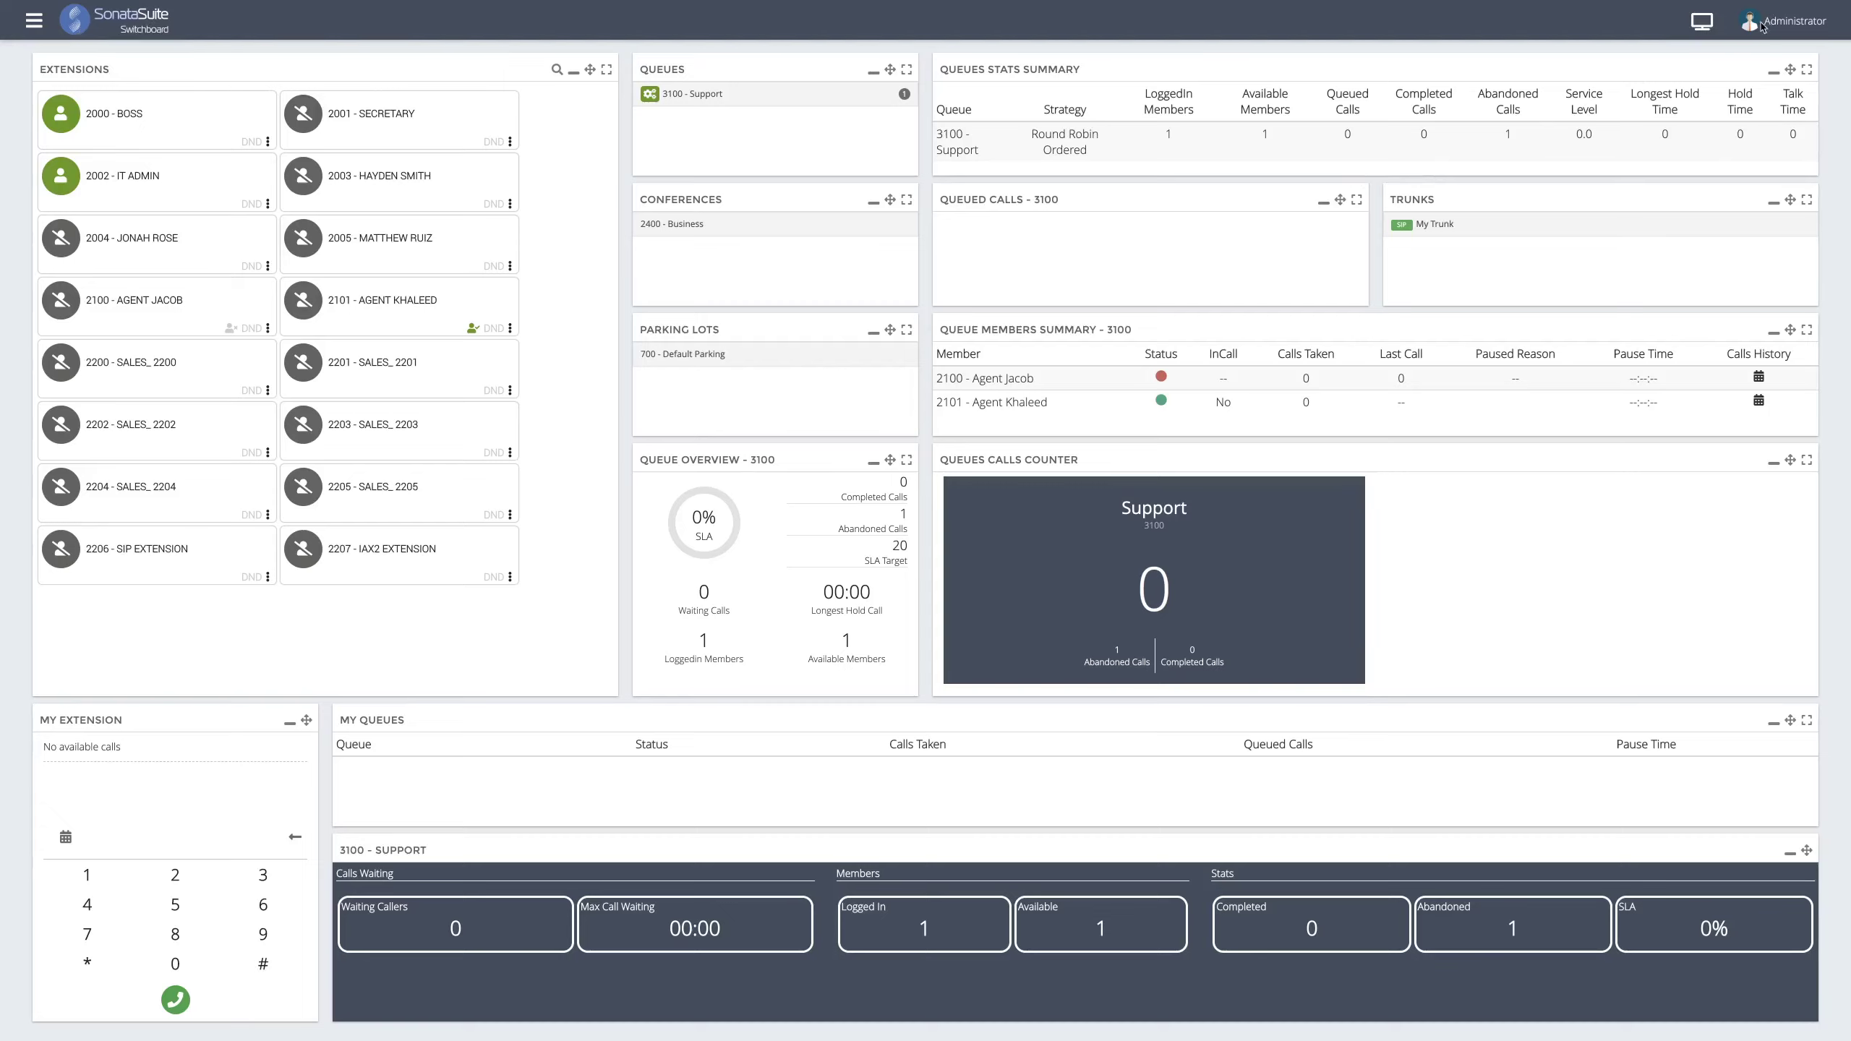
- Go to Administration > Users and load the Administrator account
click(34, 22)
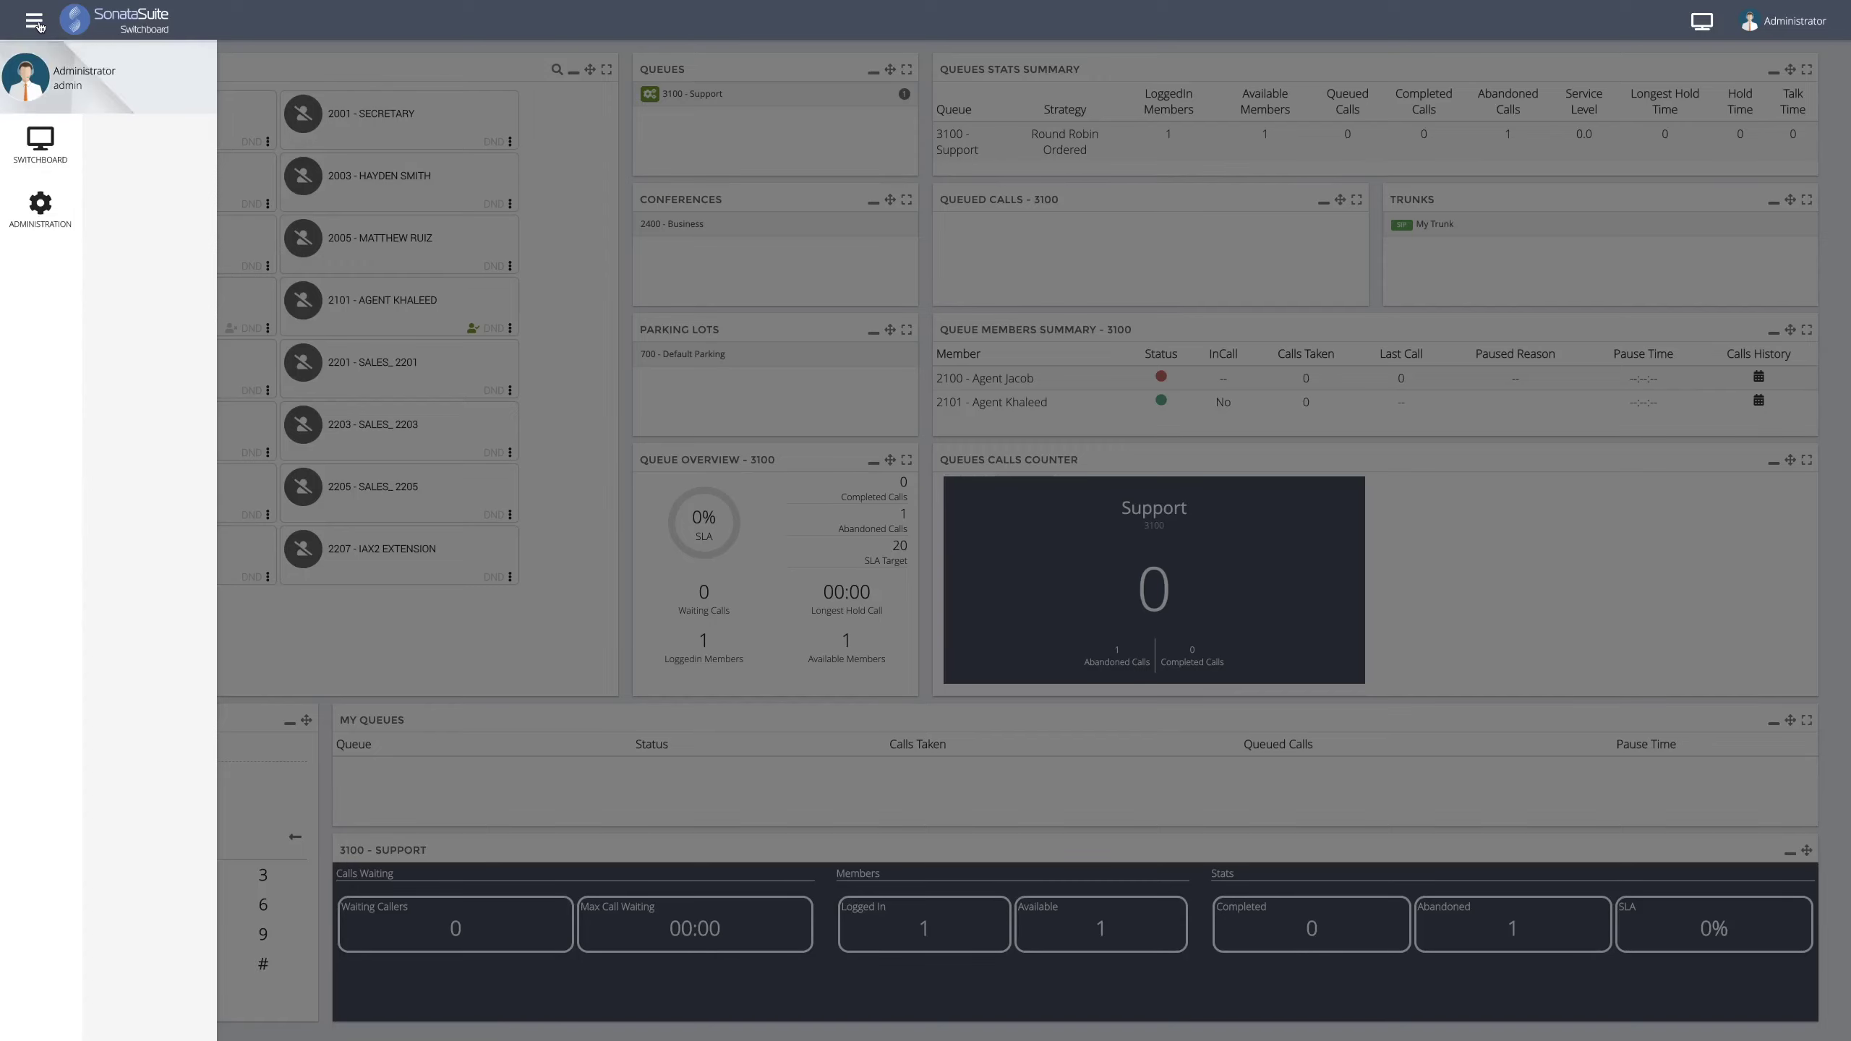
click(42, 216)
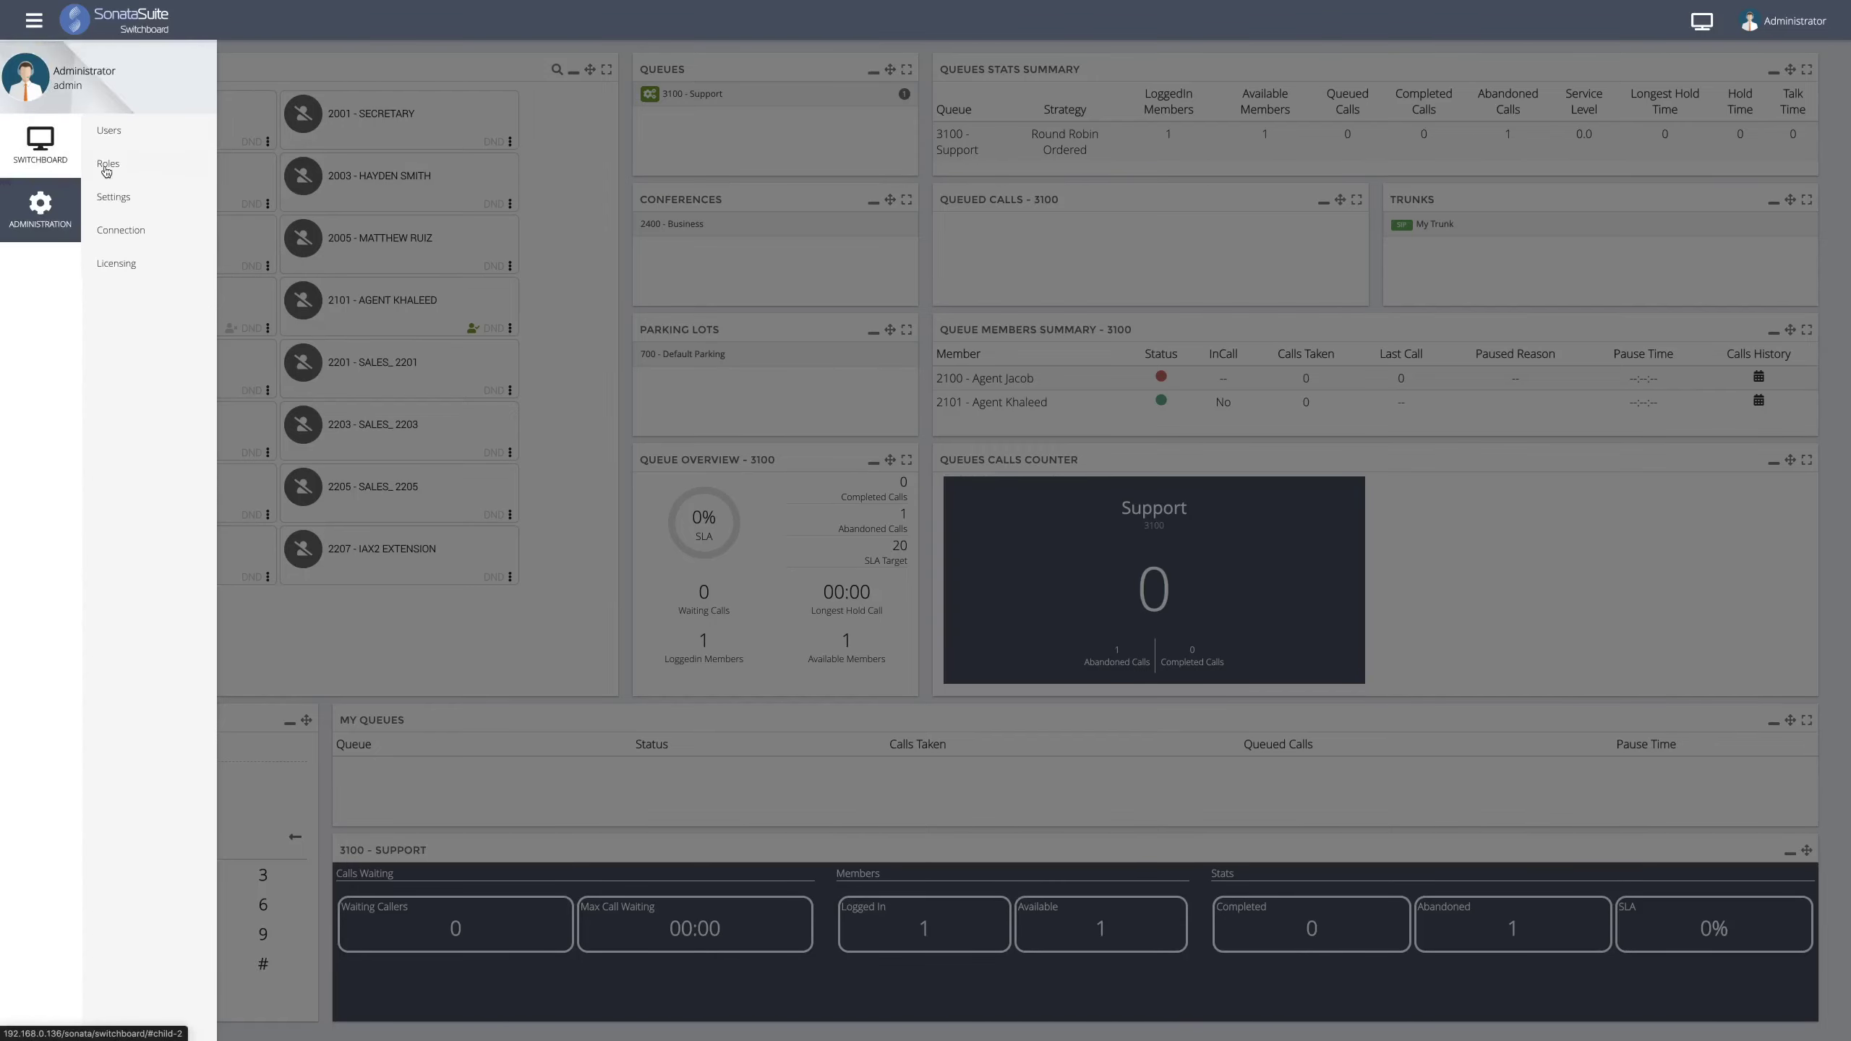
click(112, 131)
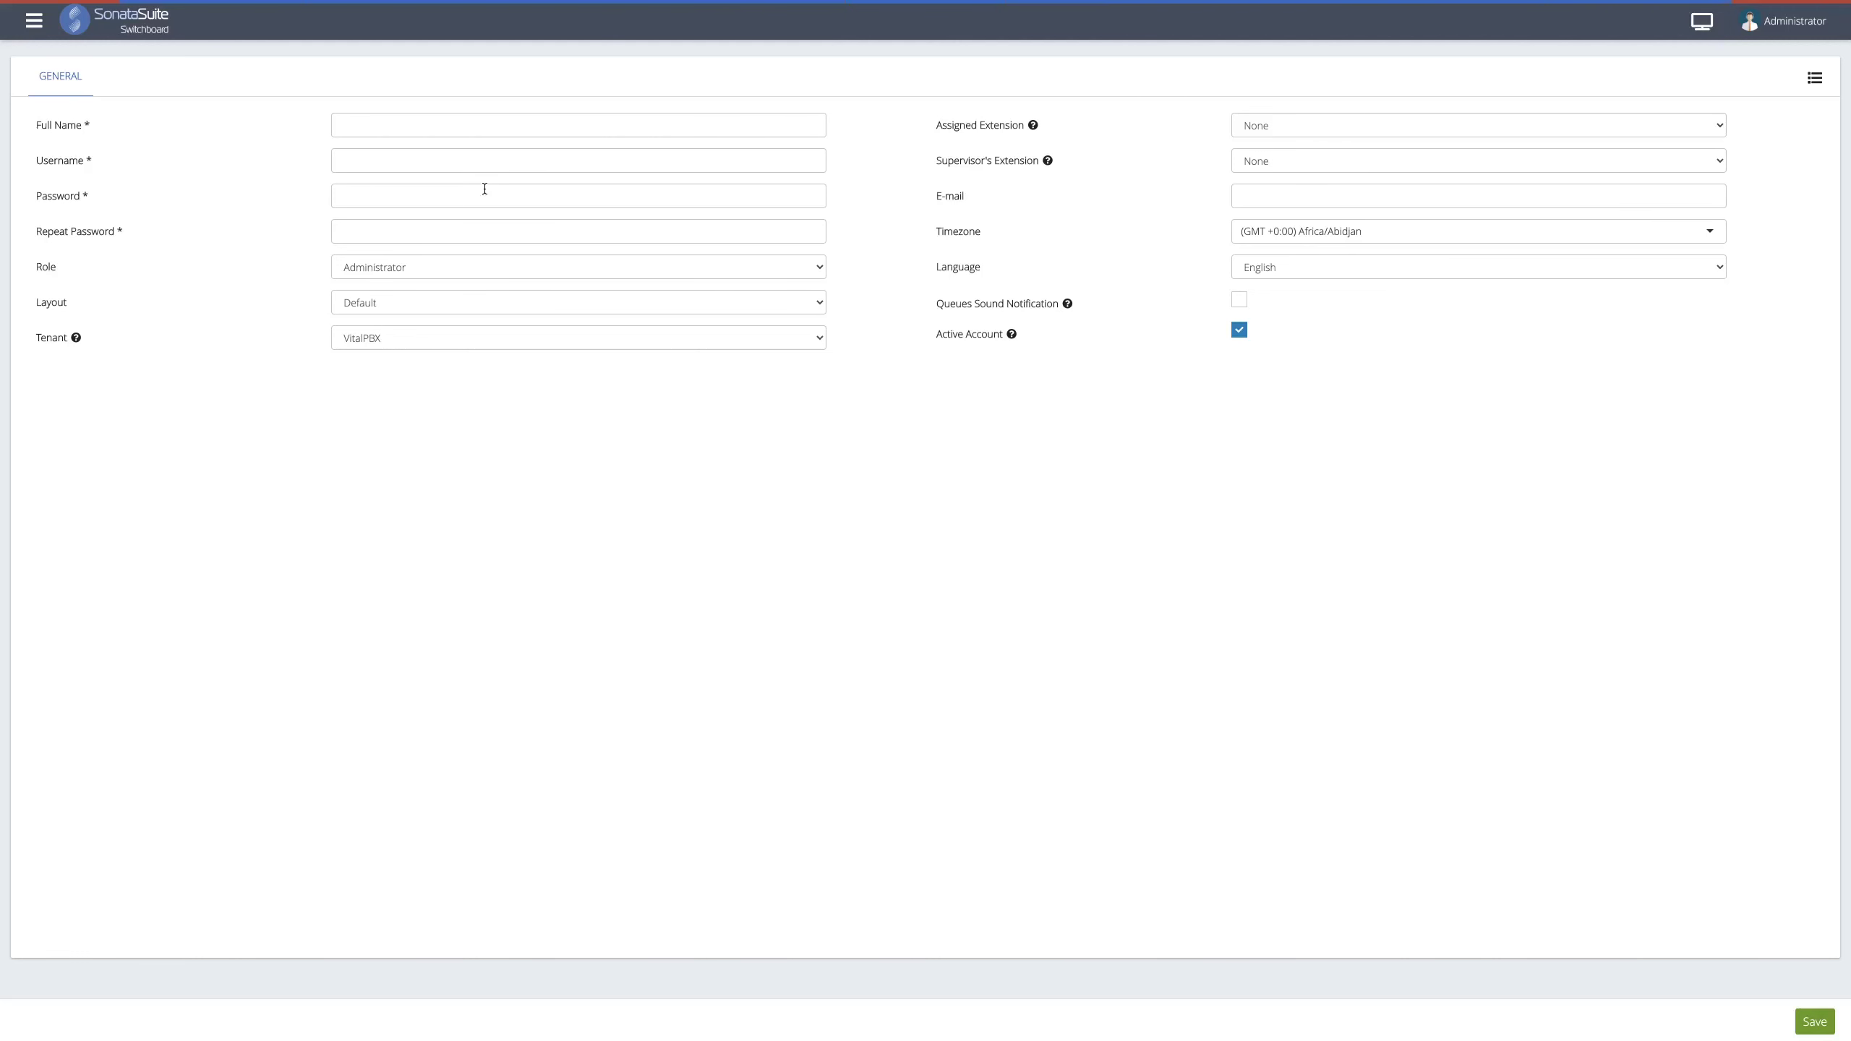
click(1815, 80)
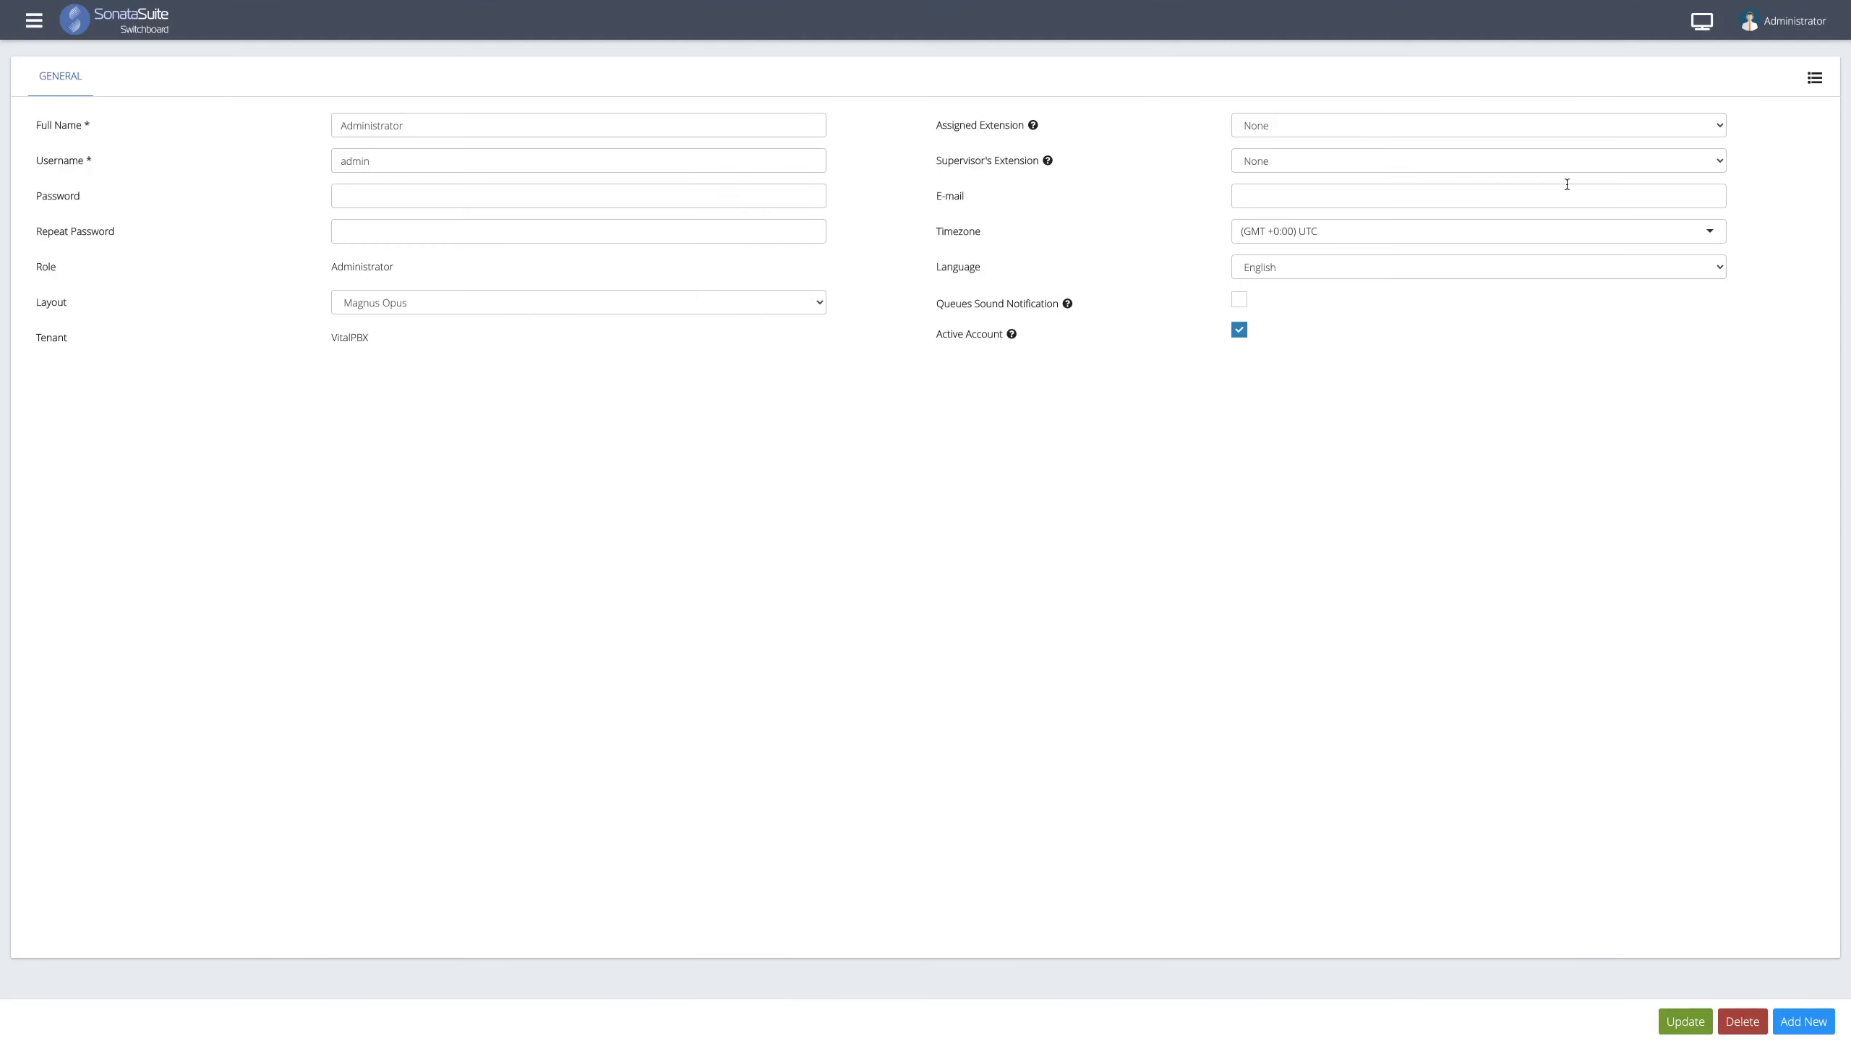
- Assign extension 2000 - Boss with supervisor's extension 2002 - IT Admin and save the user
click(1293, 139)
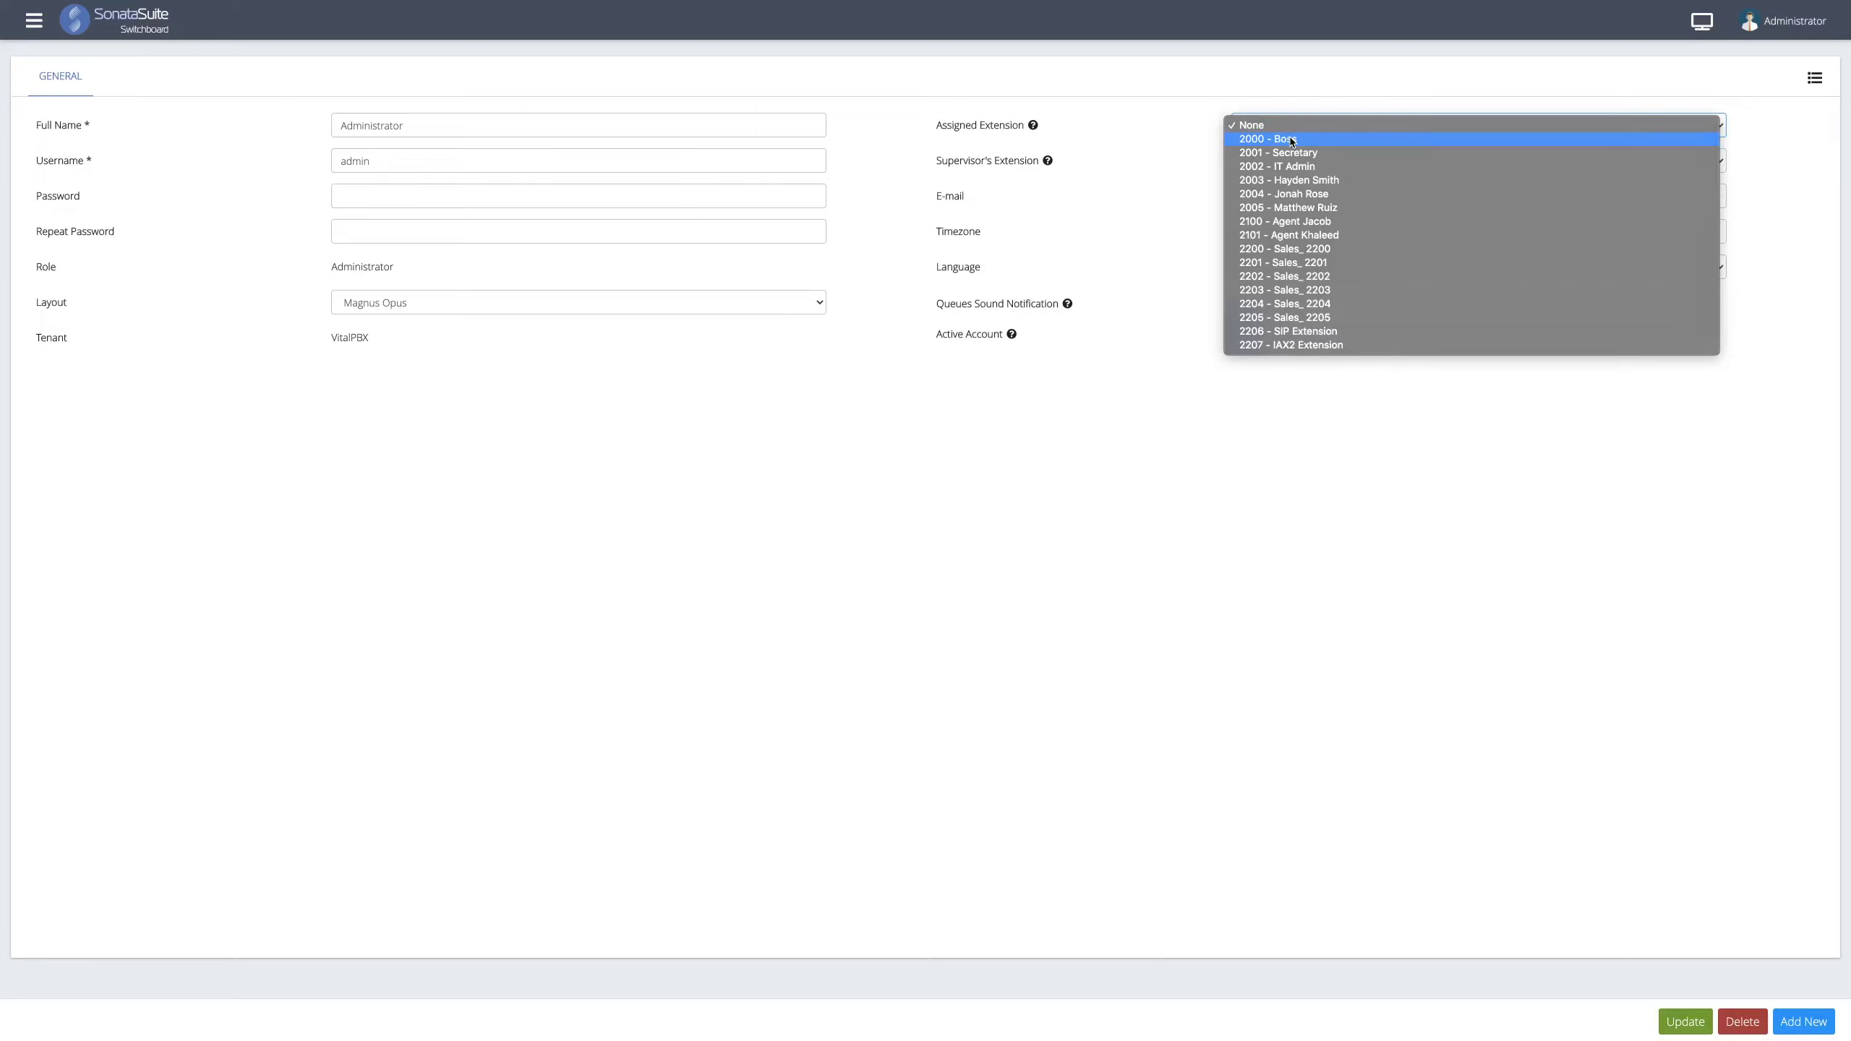
click(1292, 139)
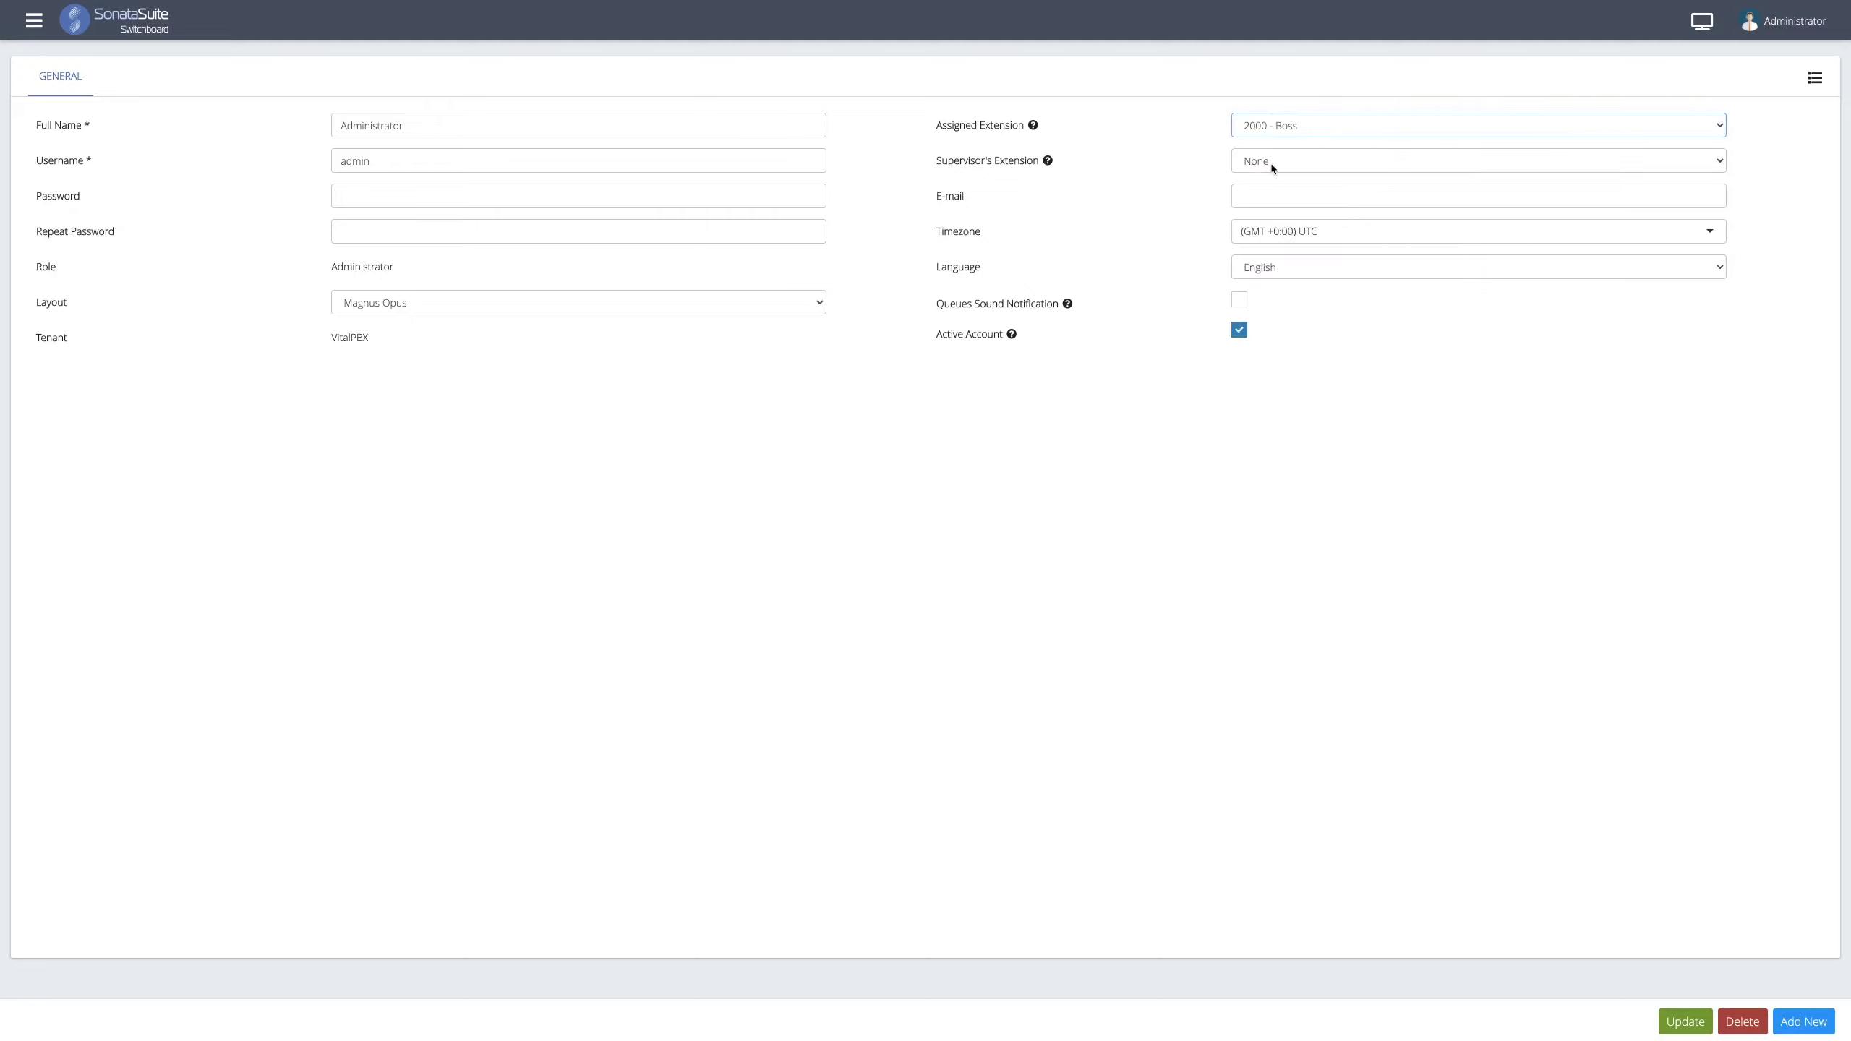
click(1272, 166)
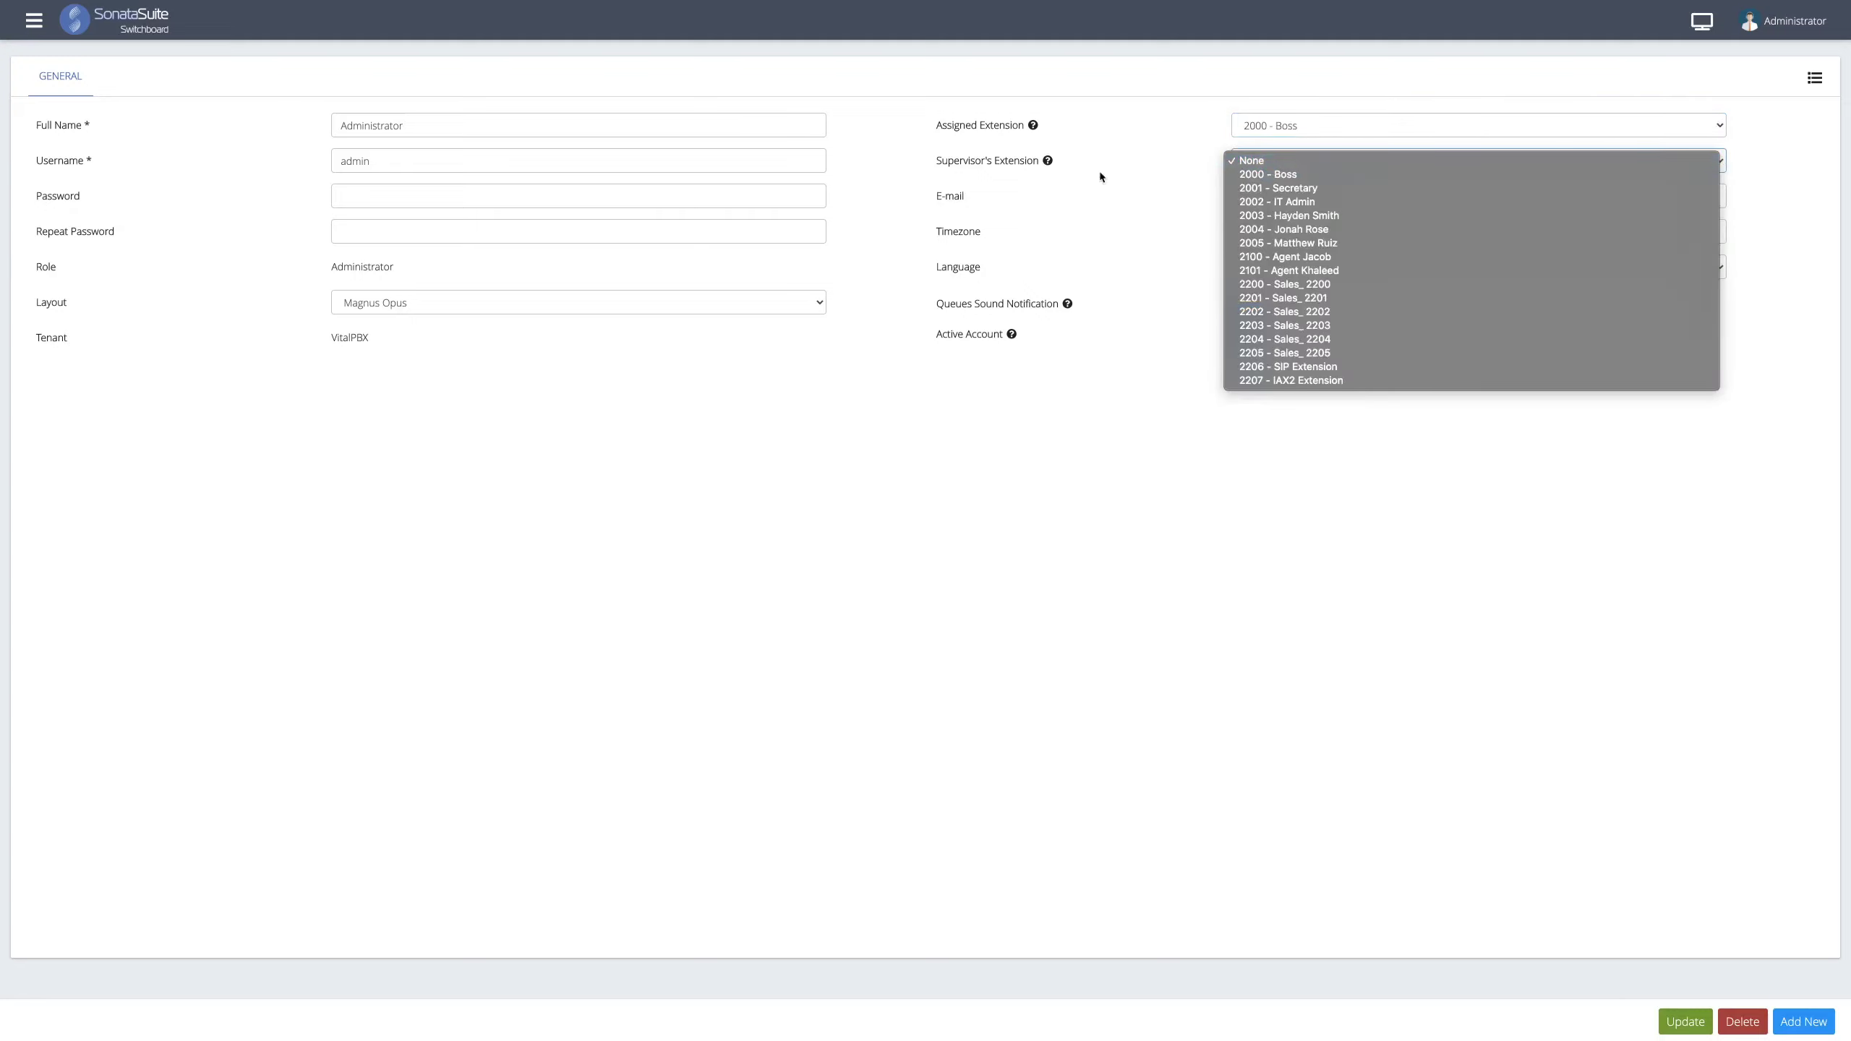
key(Escape)
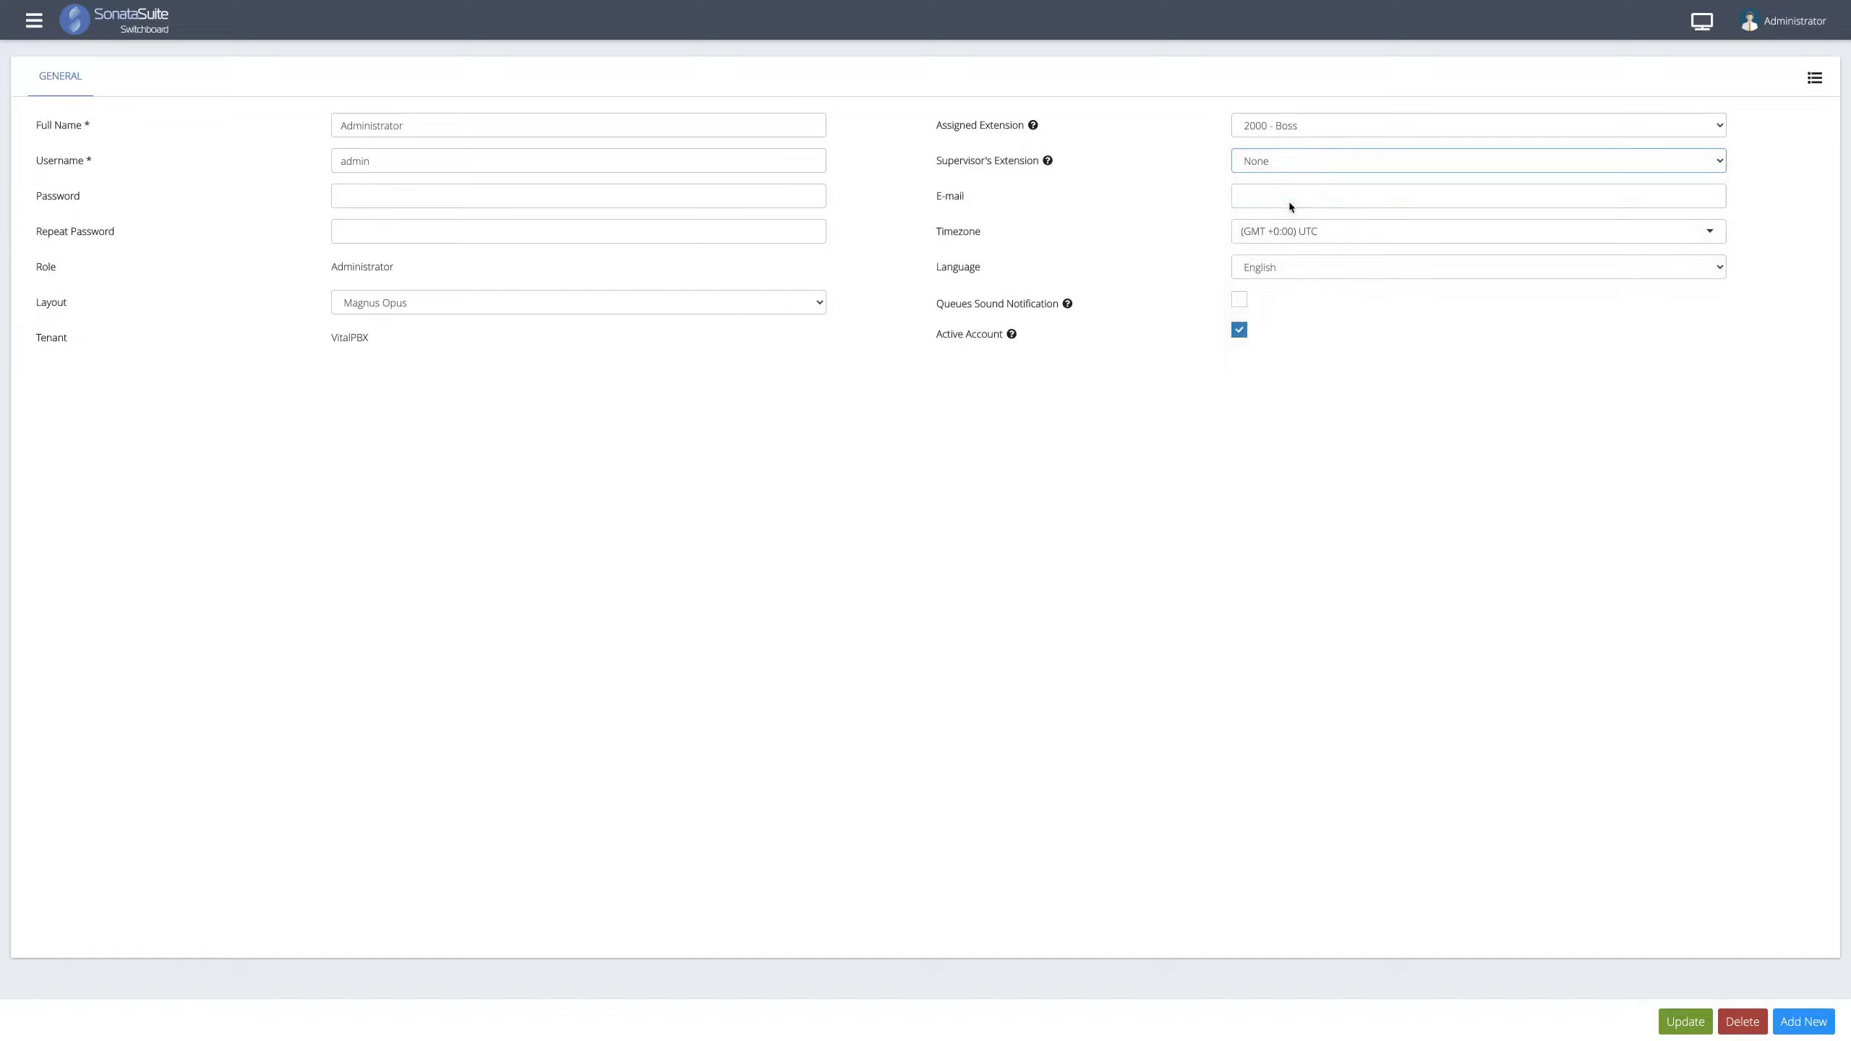
click(1676, 1021)
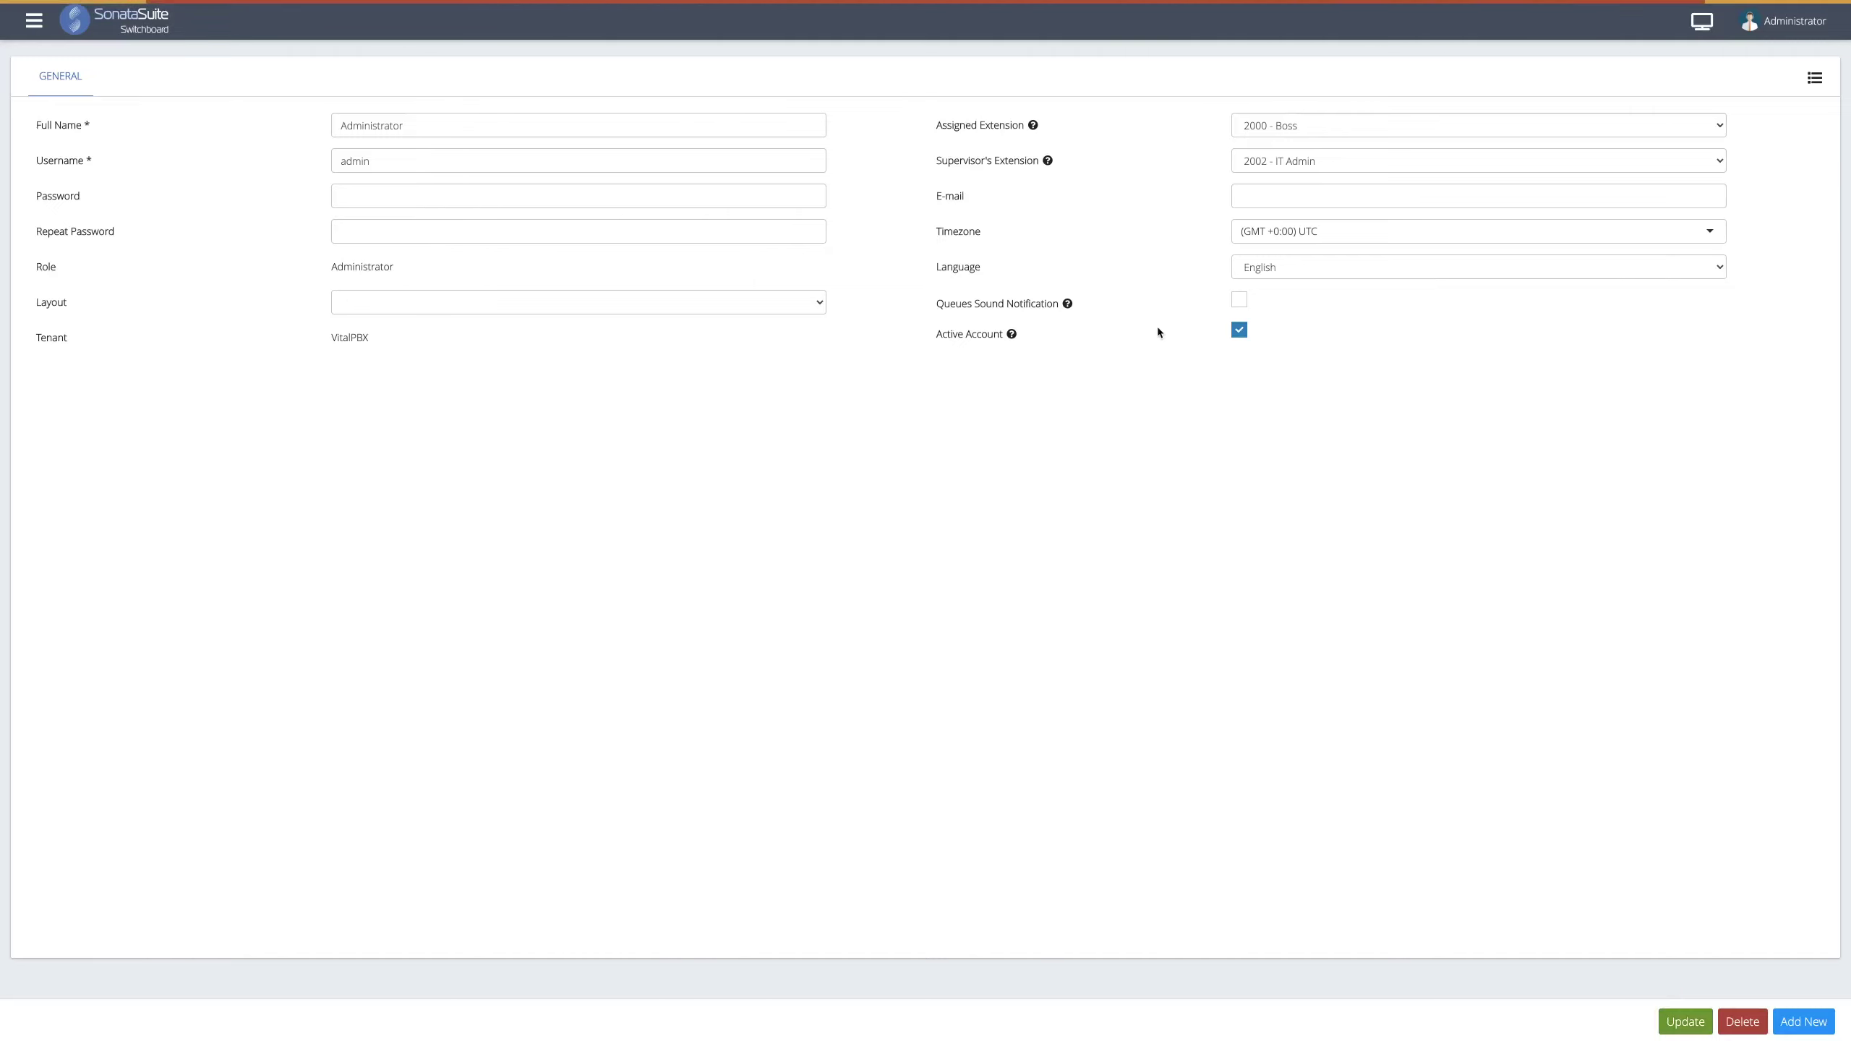
click(56, 34)
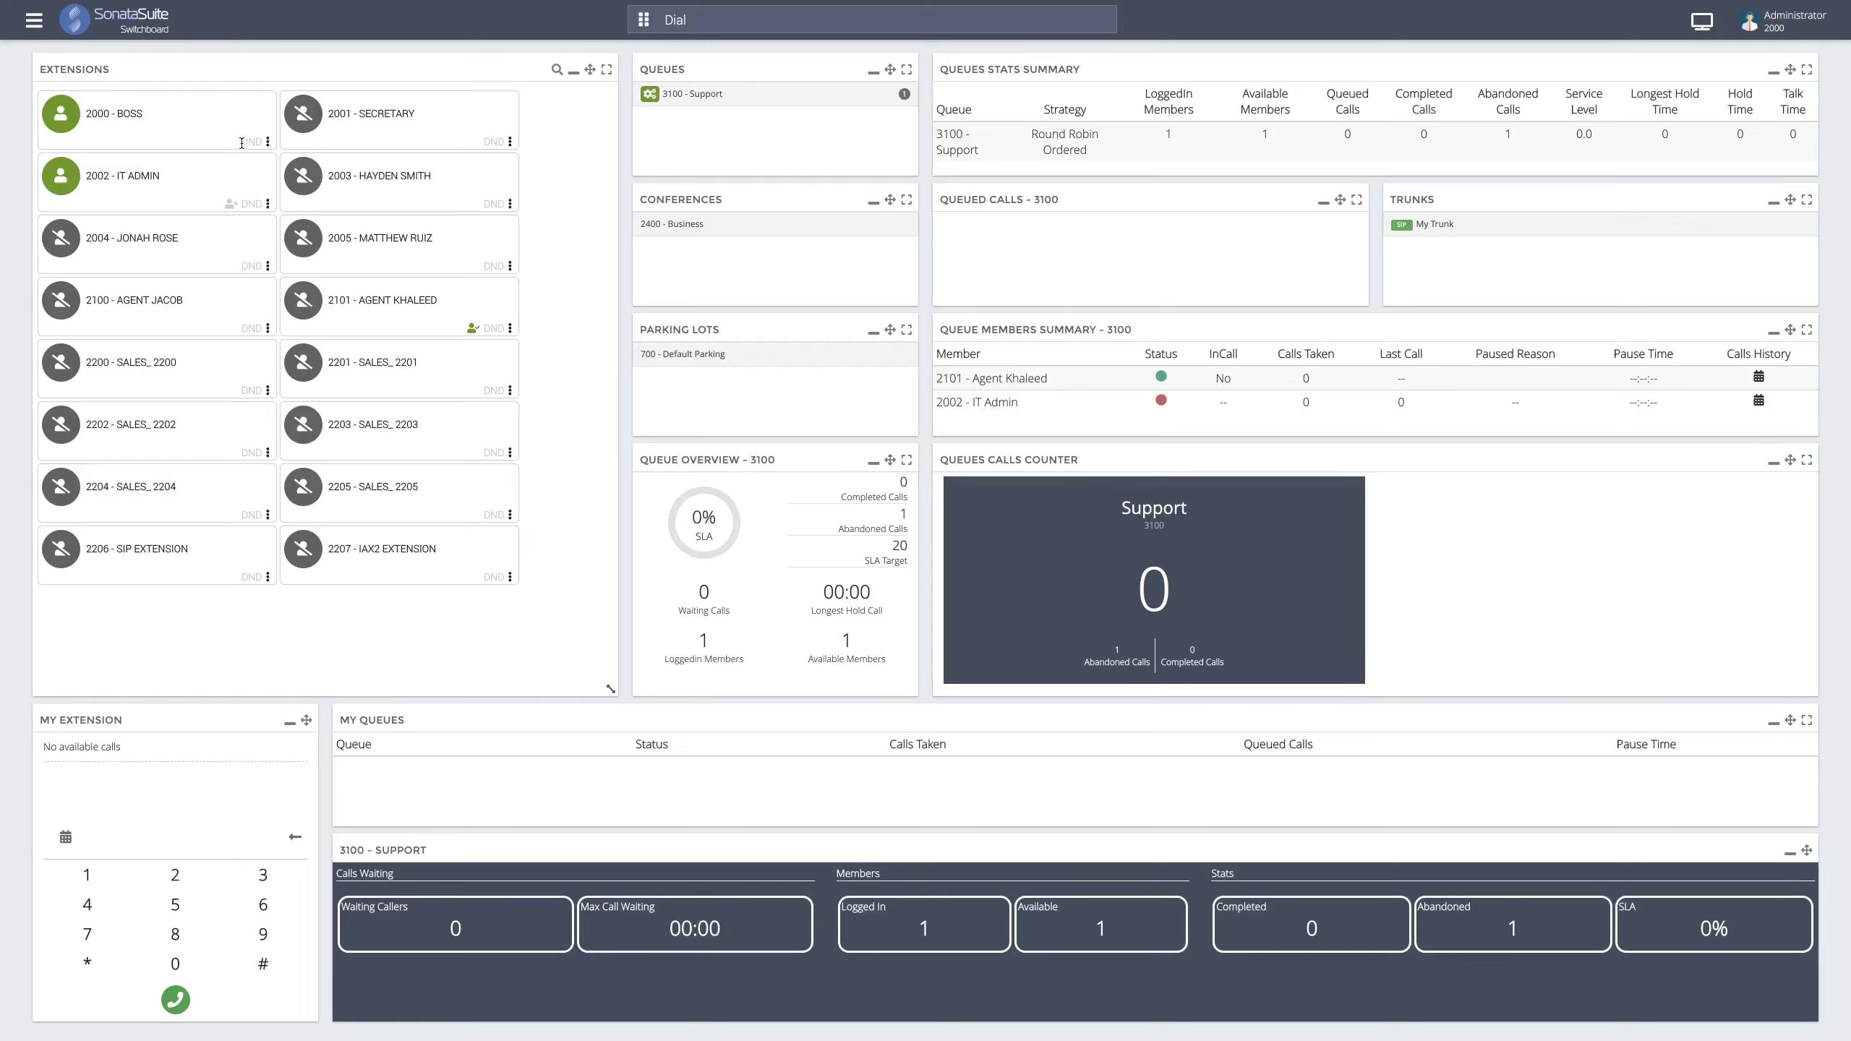
- From the switchboard's Extensions panel, call the 2002 - IT ADMIN extension as 2000 - Boss
drag(242, 143, 270, 146)
click(266, 132)
click(268, 144)
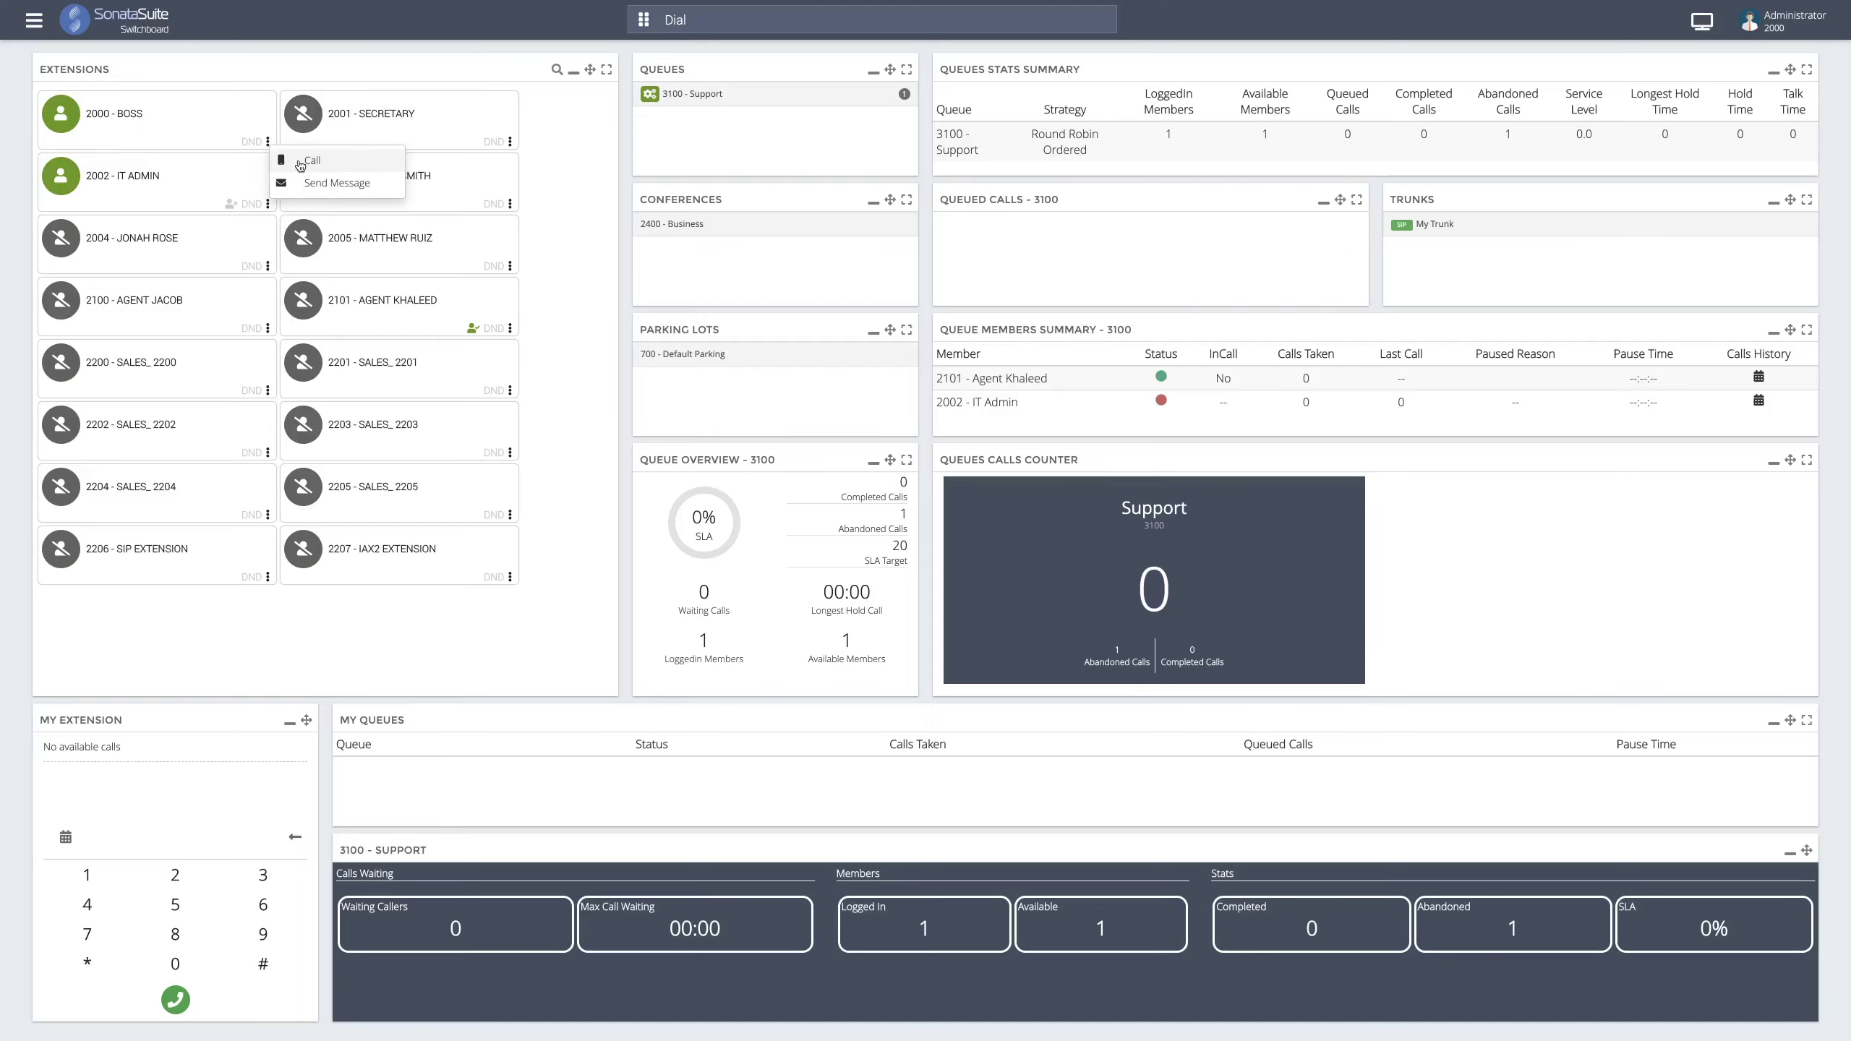
click(183, 149)
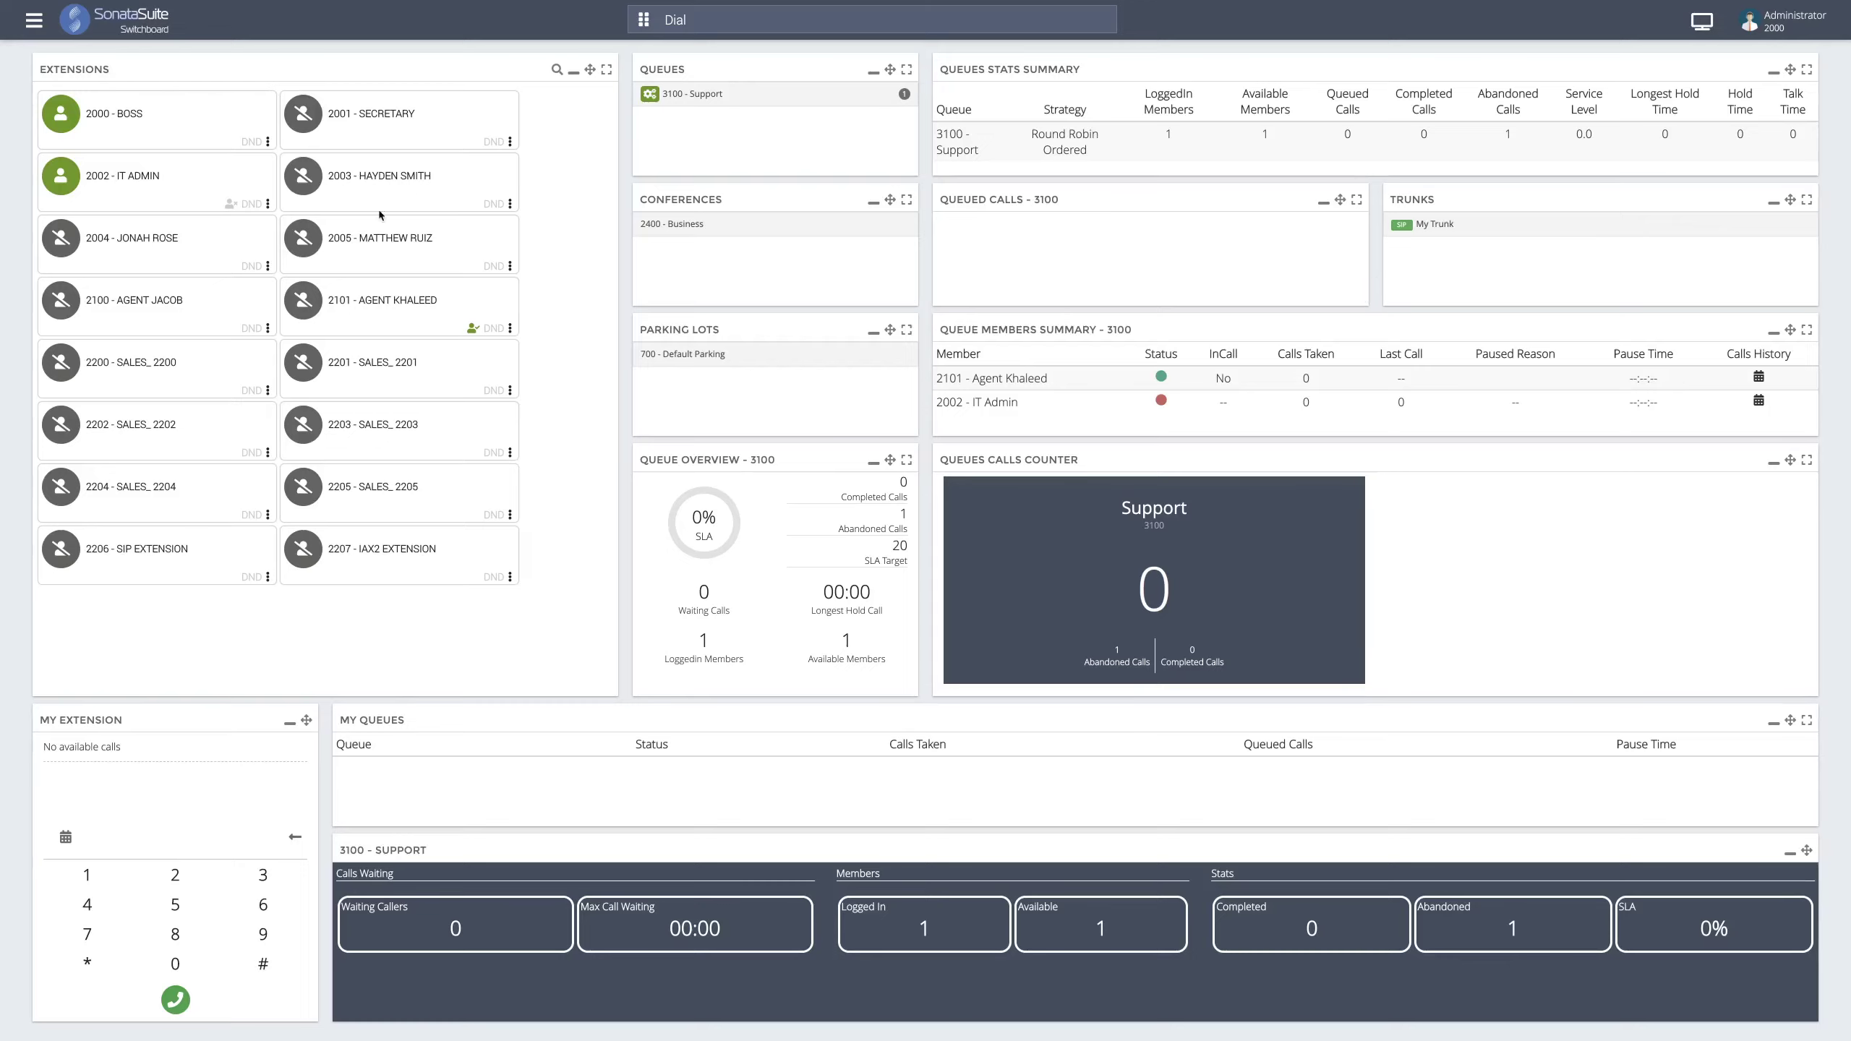
click(268, 204)
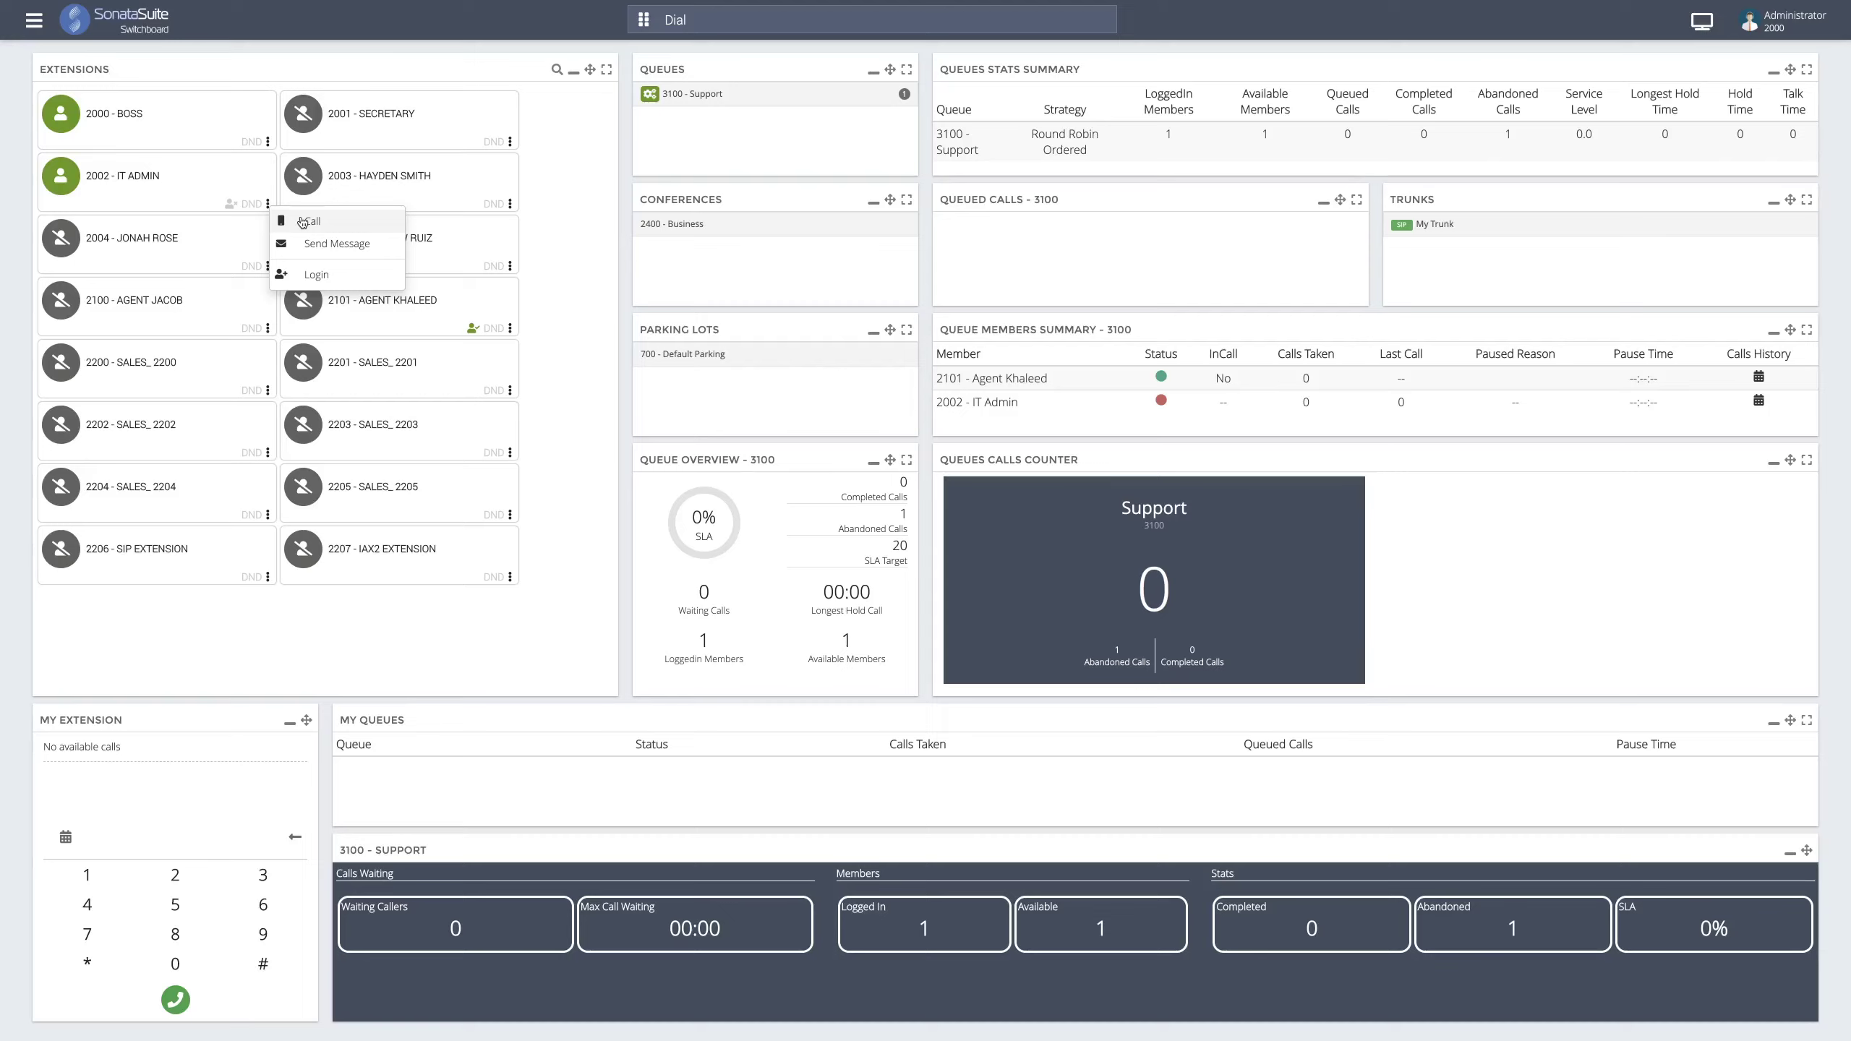
click(303, 222)
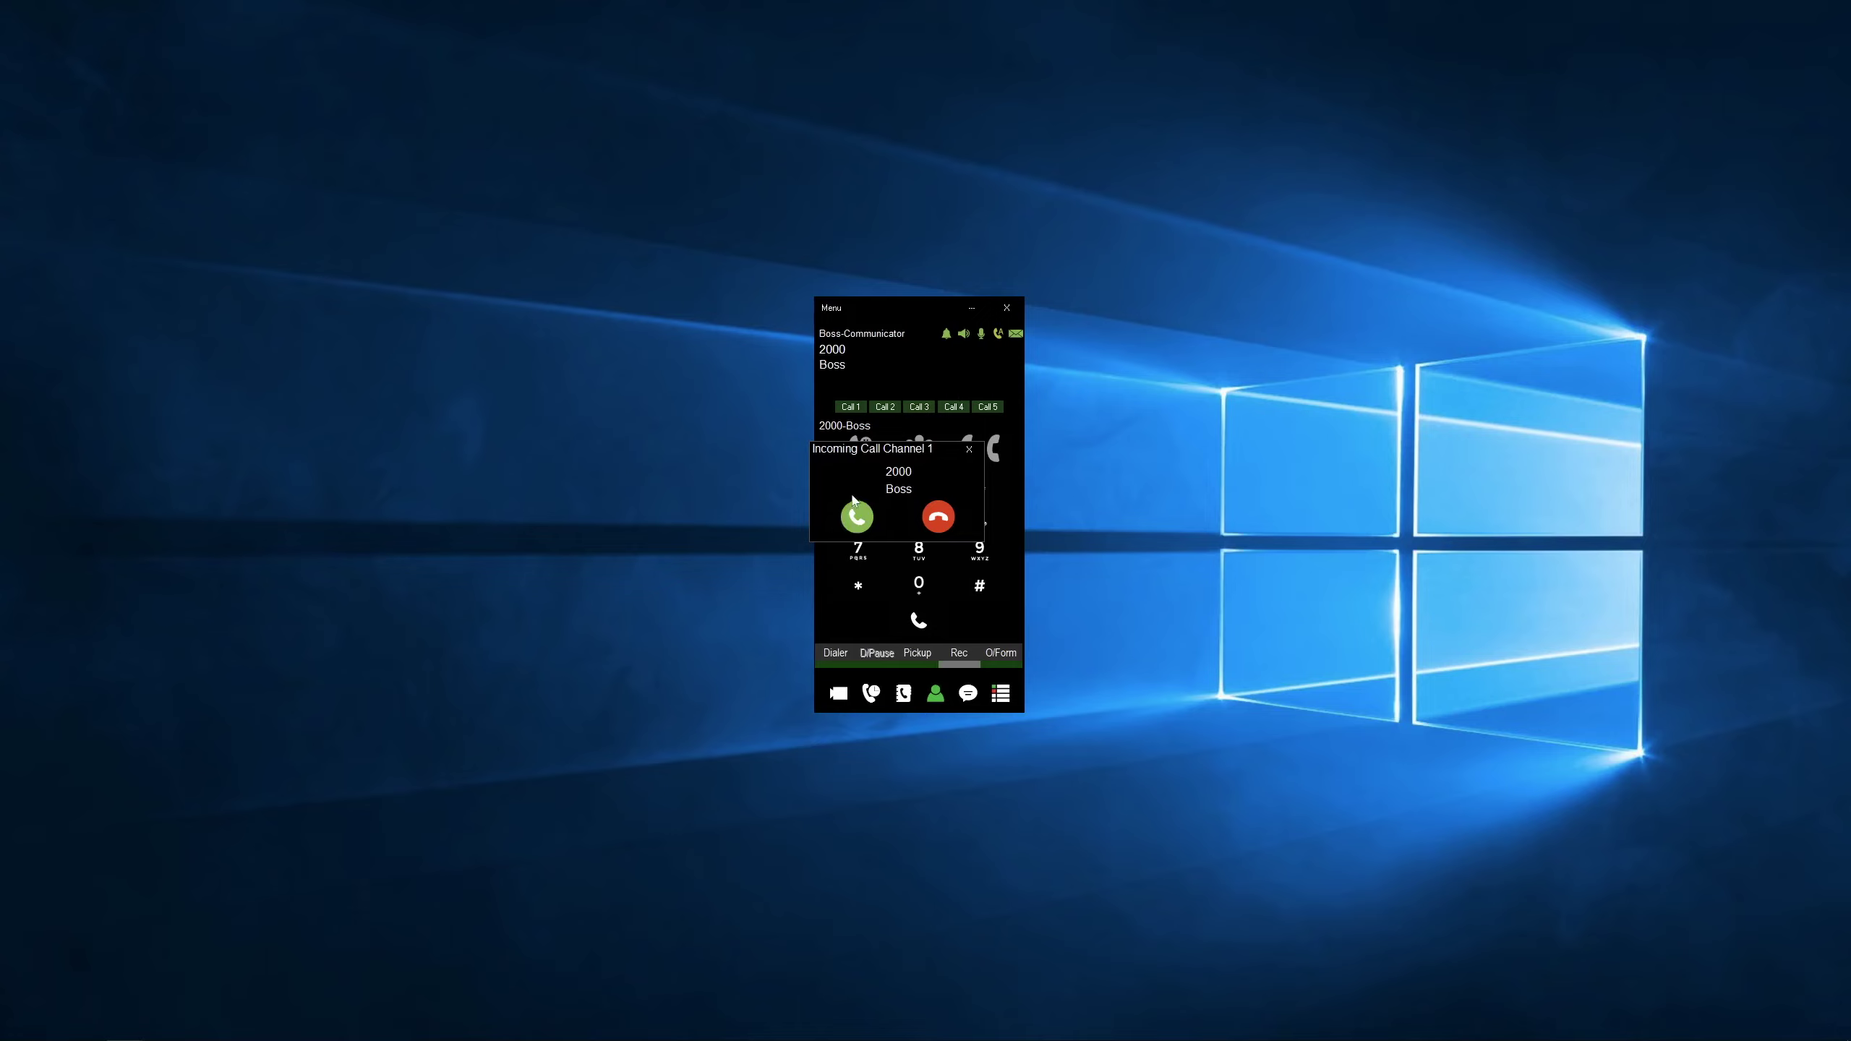
- Answer the incoming call from 2000 Boss in the Communicator softphone
click(857, 515)
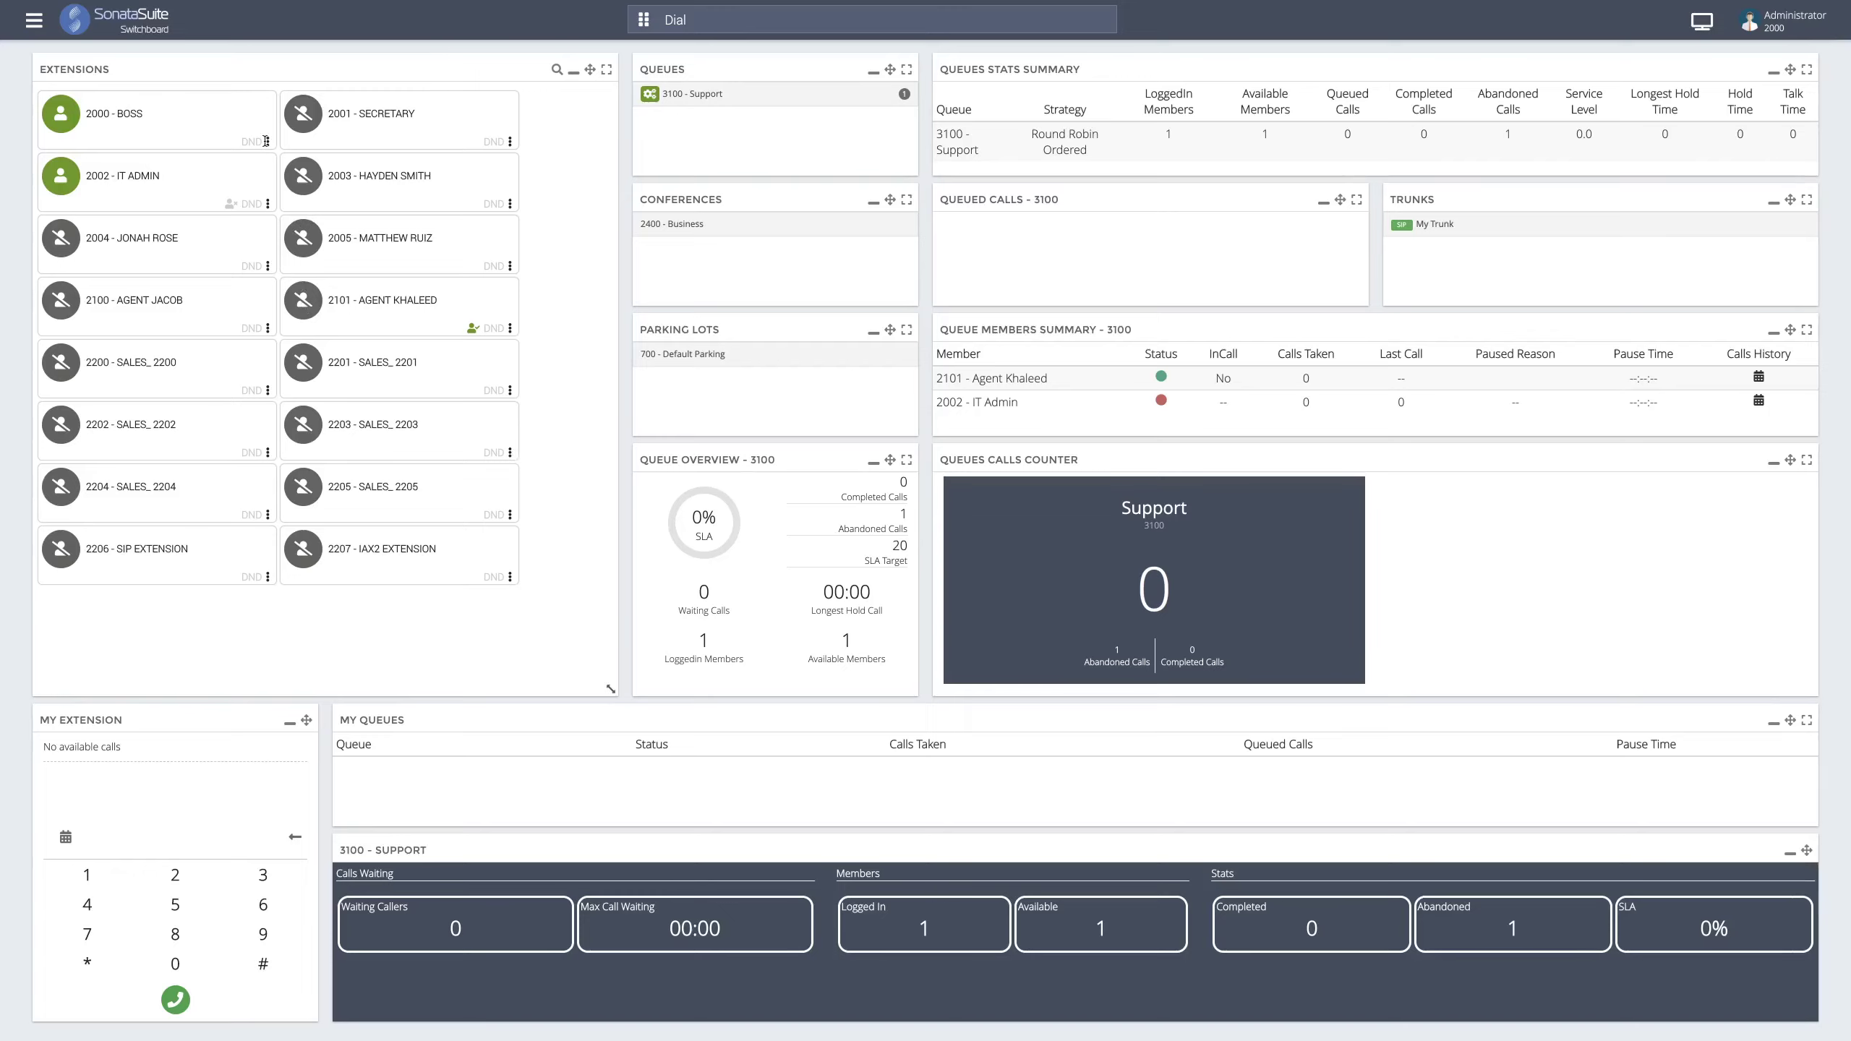
- Log 2002 - IT Admin into queue 3100 - Support, bringing logged-in members to 2
click(268, 204)
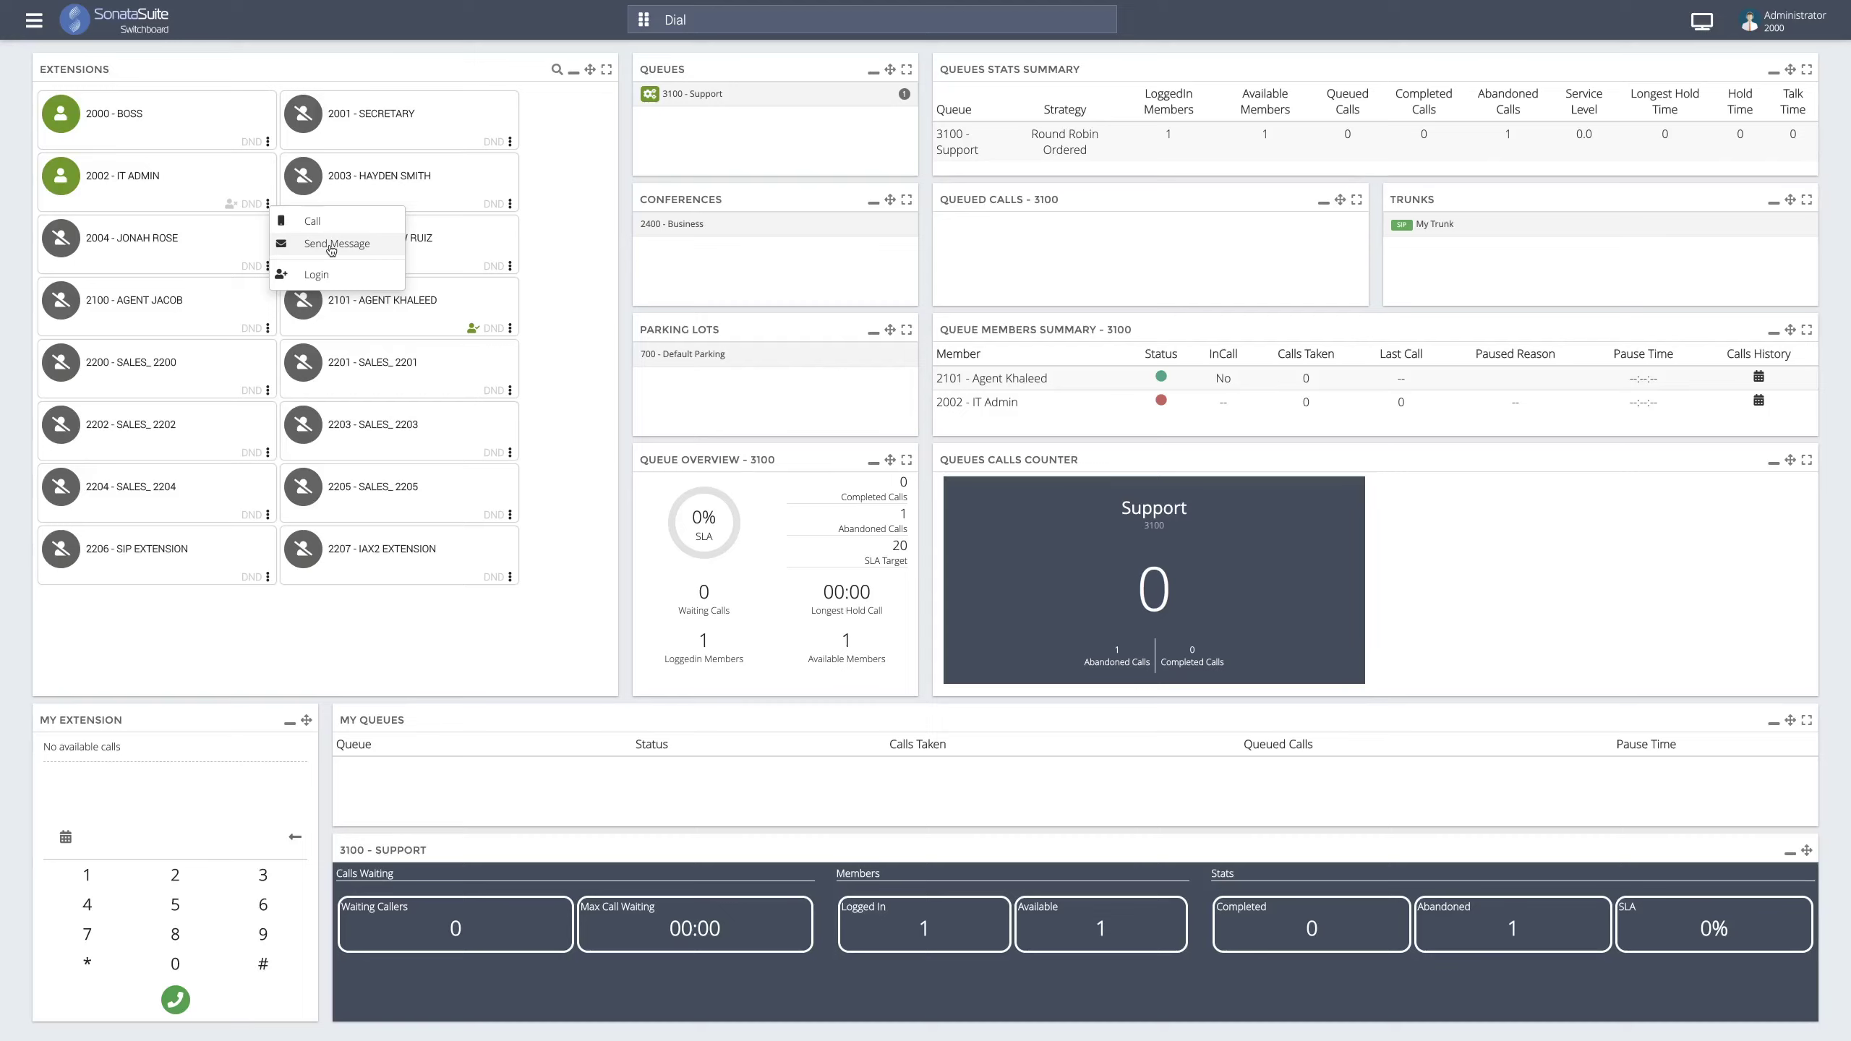
click(260, 170)
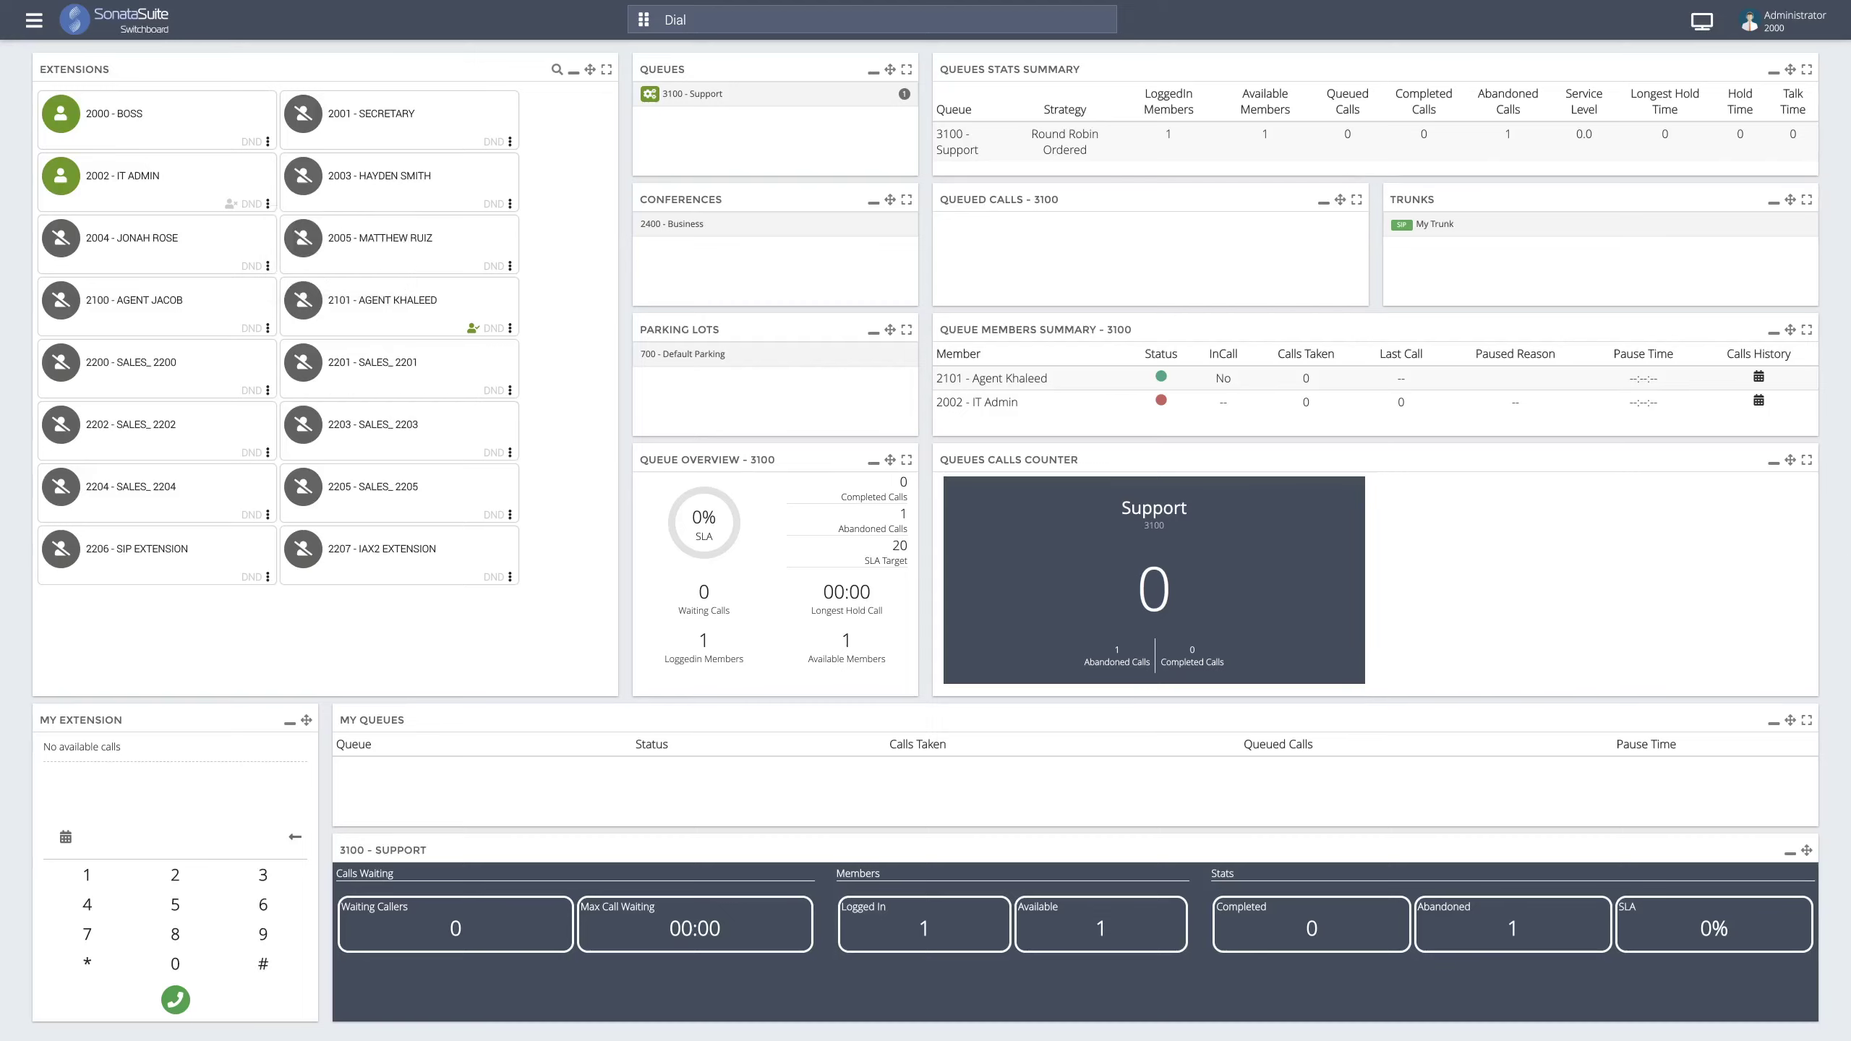
click(230, 204)
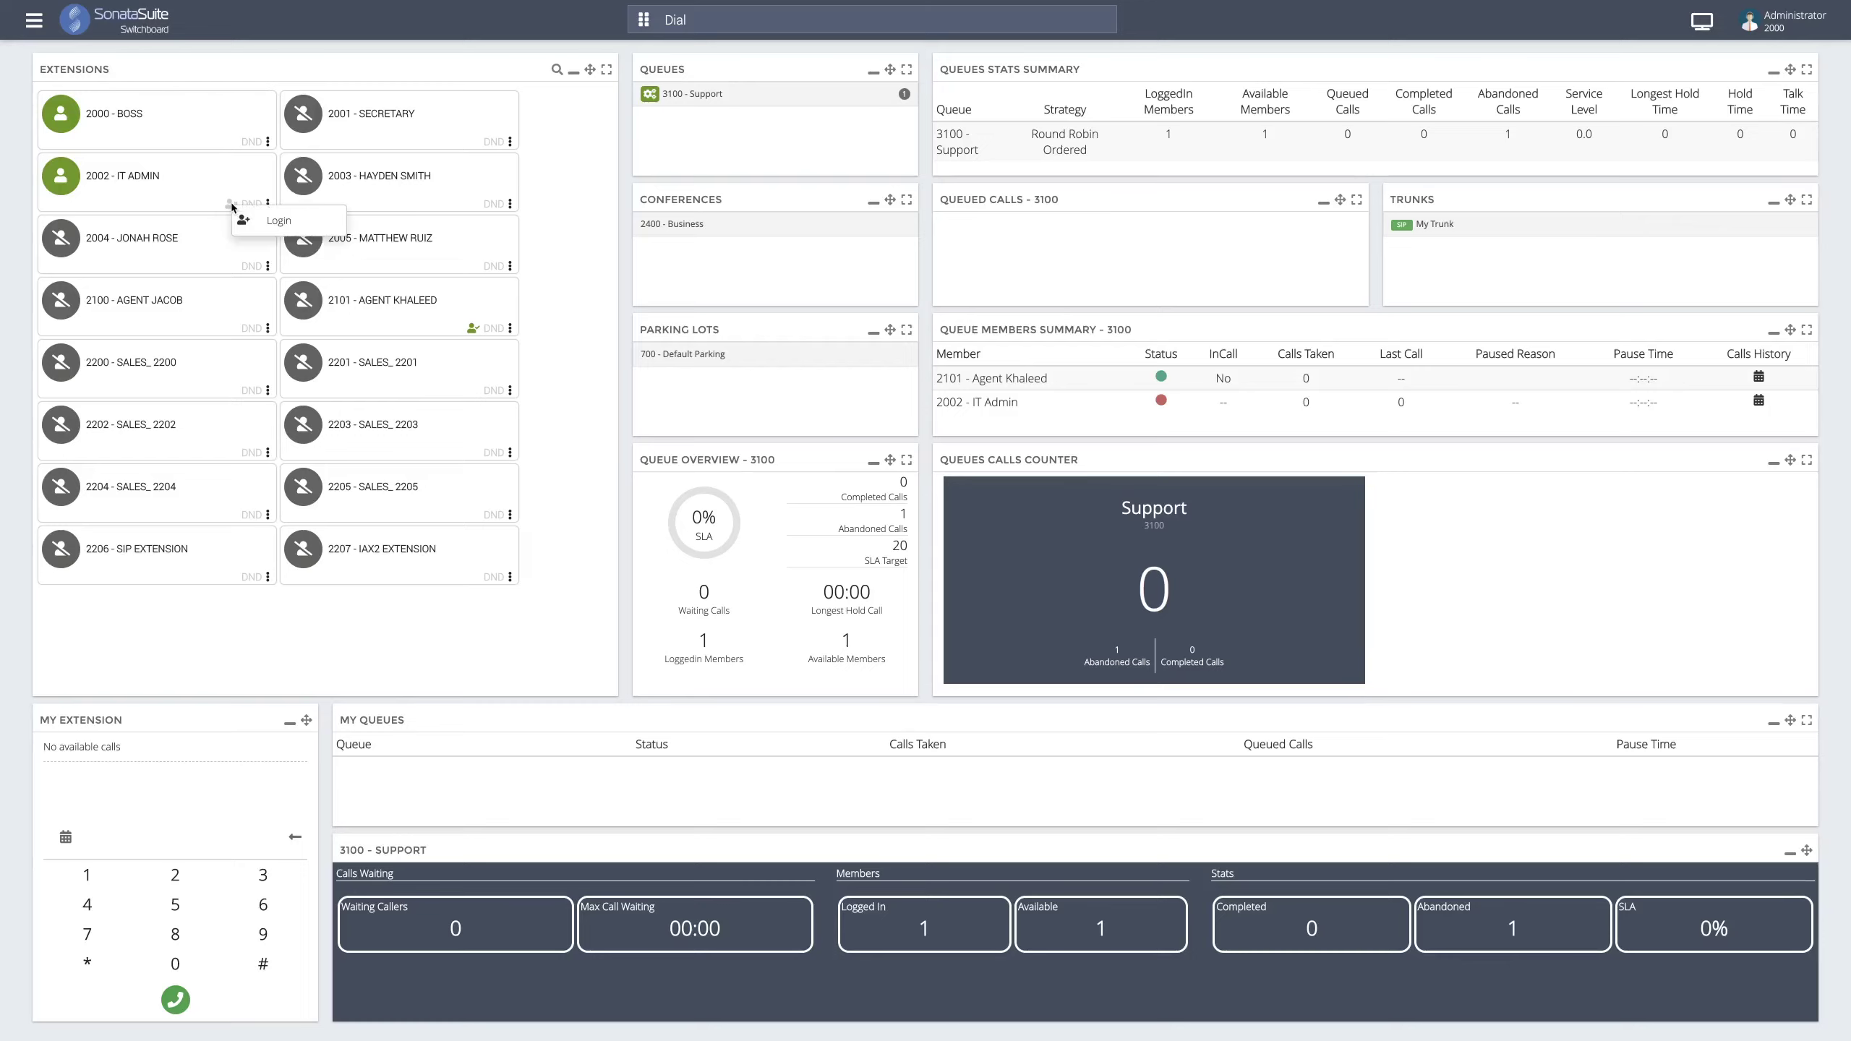
click(229, 206)
click(229, 206)
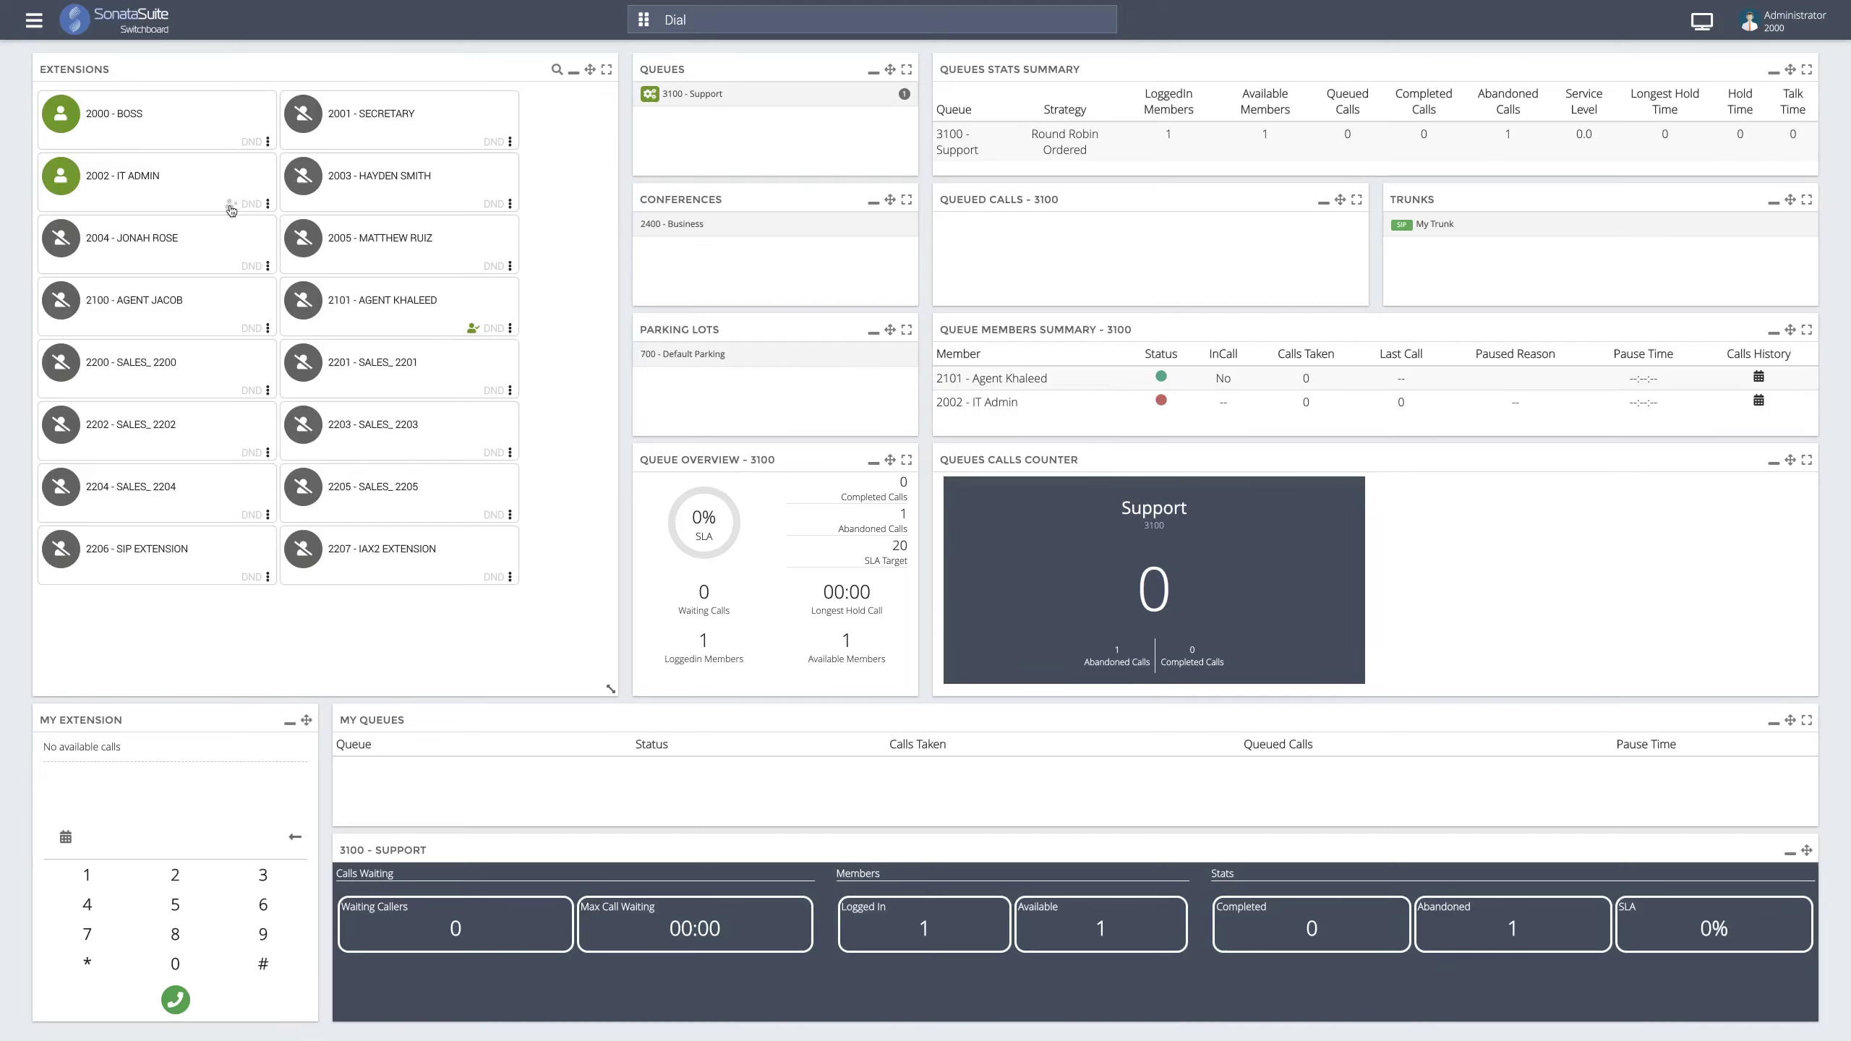
click(230, 210)
click(231, 206)
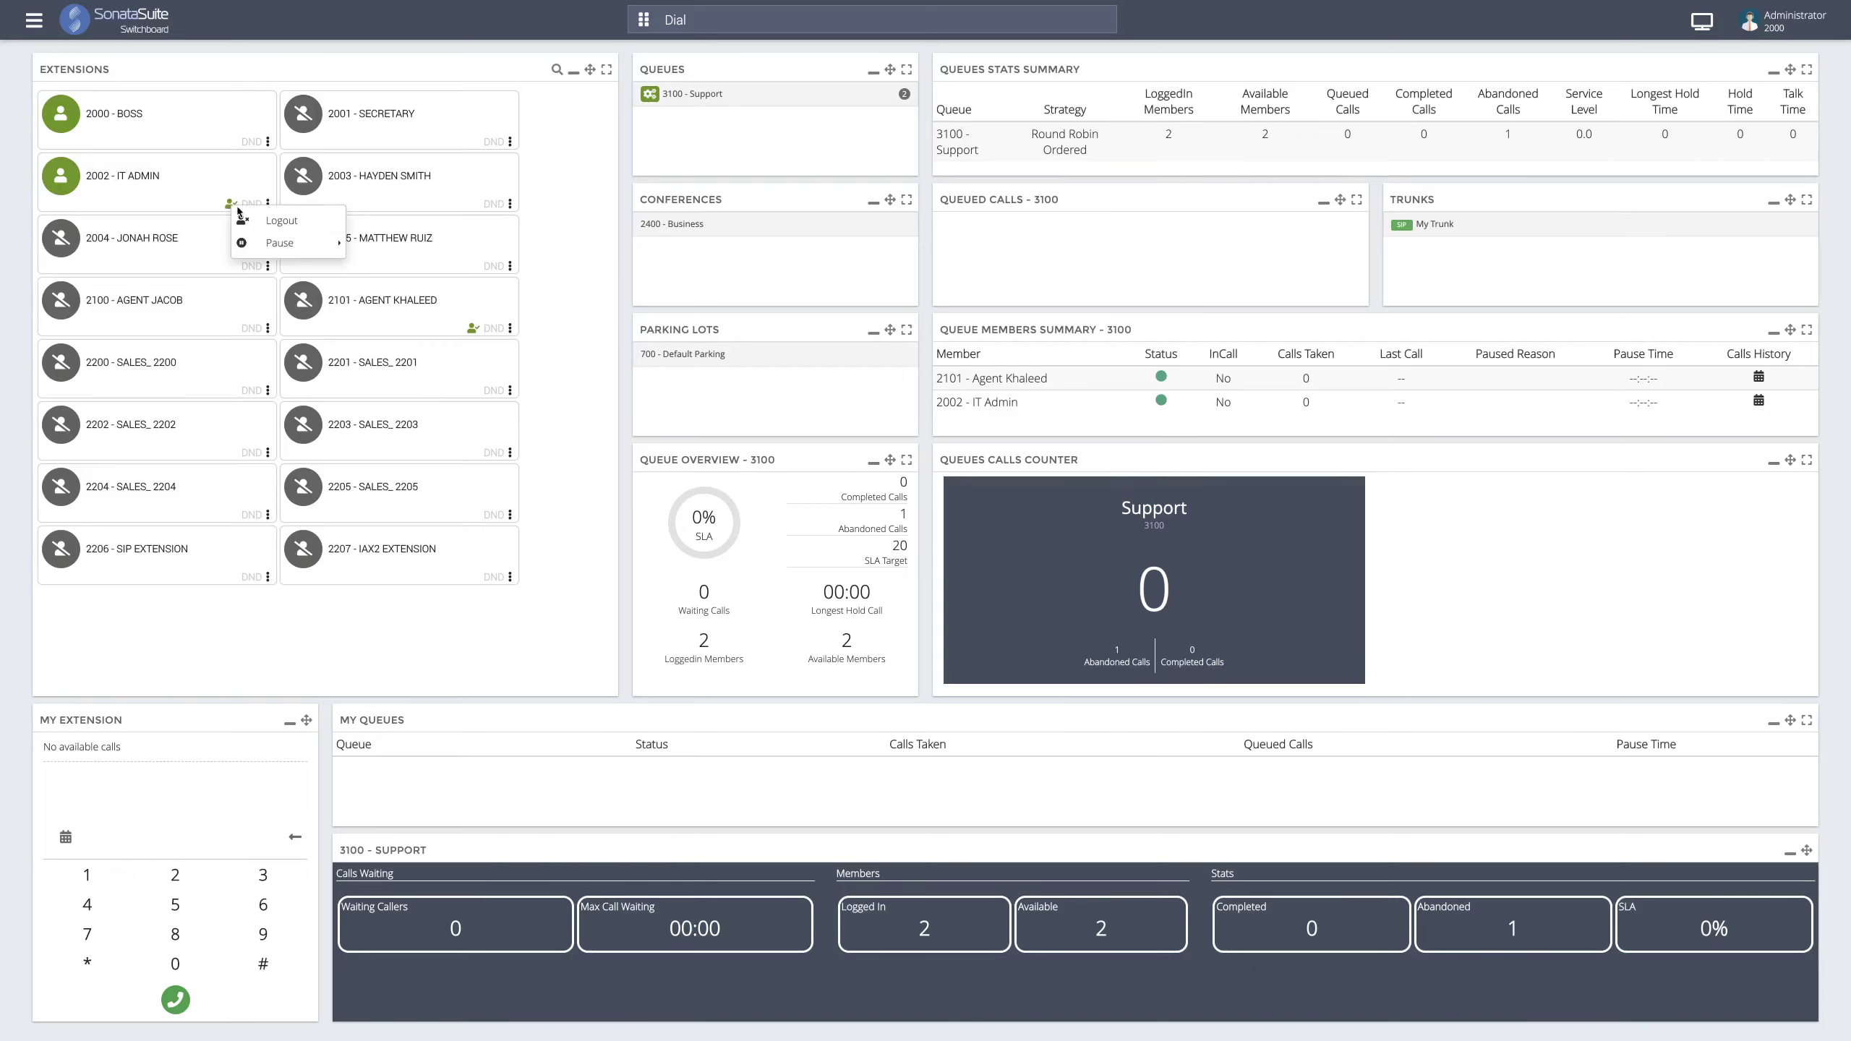
- Pause 2002's Support queue membership for Lunch, then unpause it
mouse_move(284, 249)
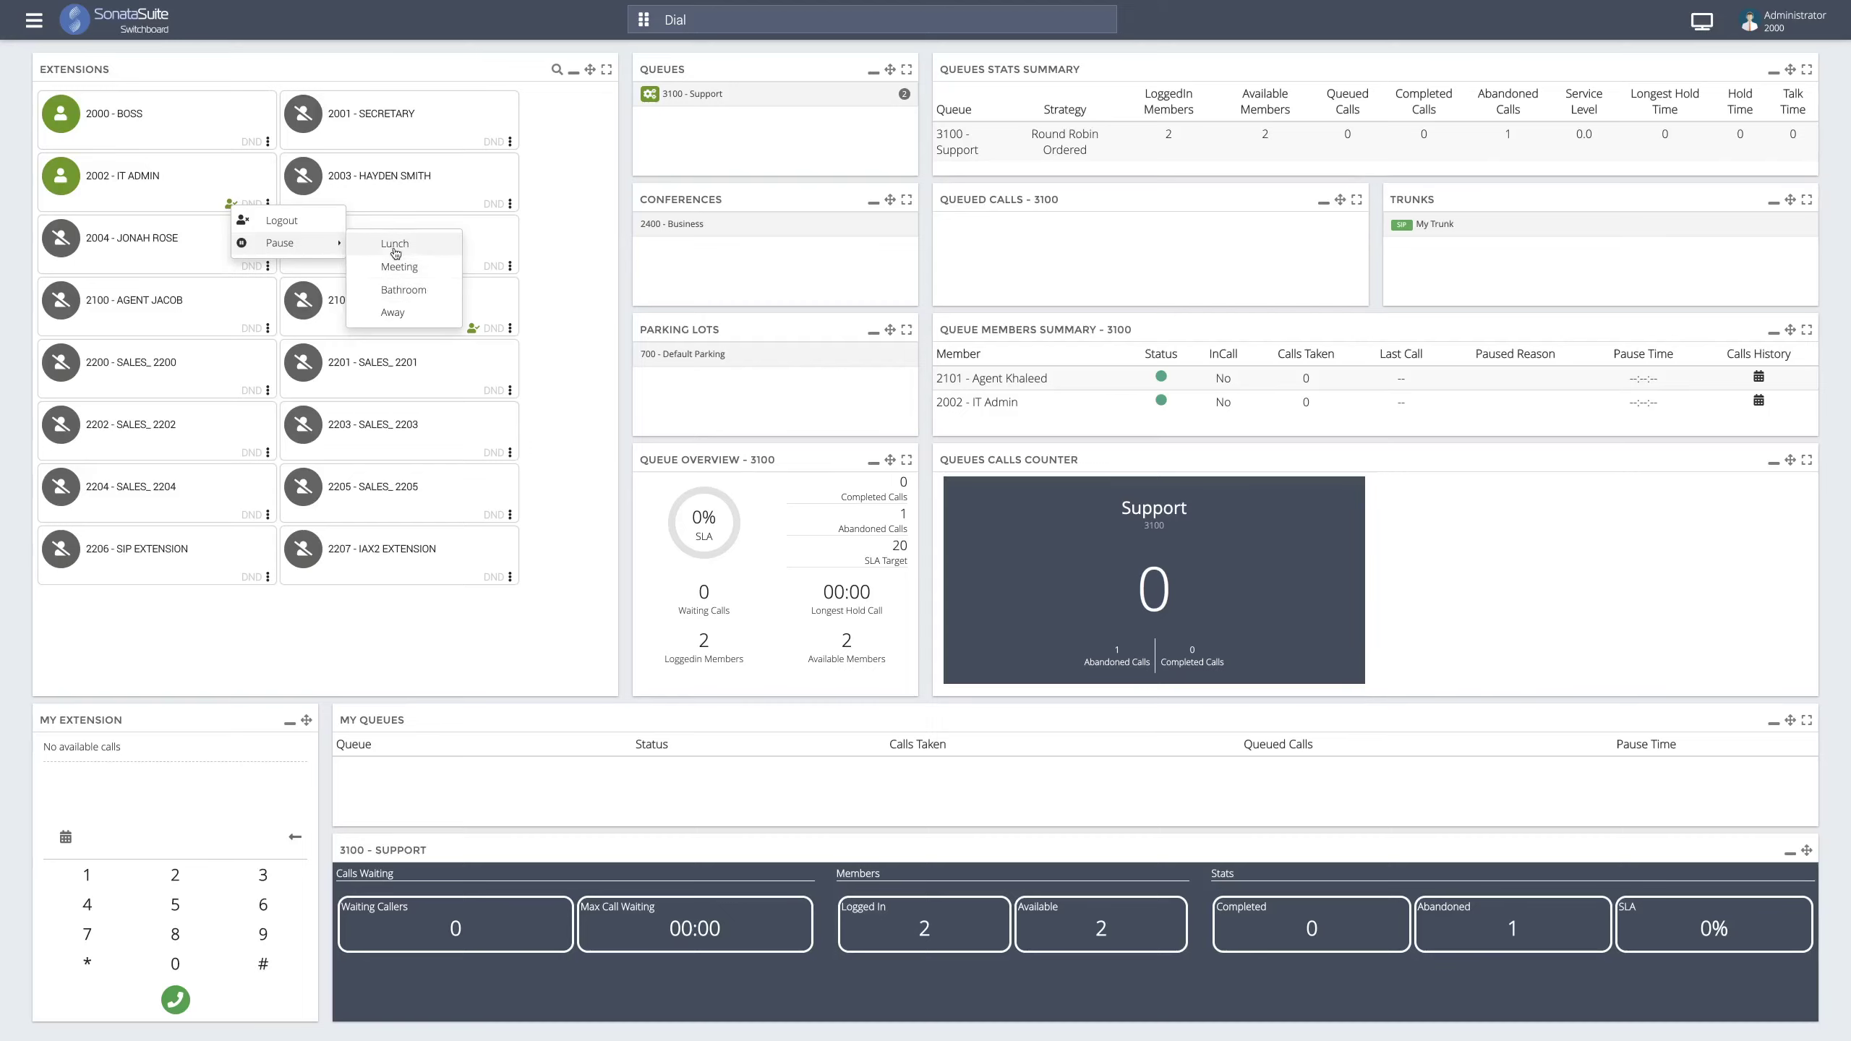
click(394, 244)
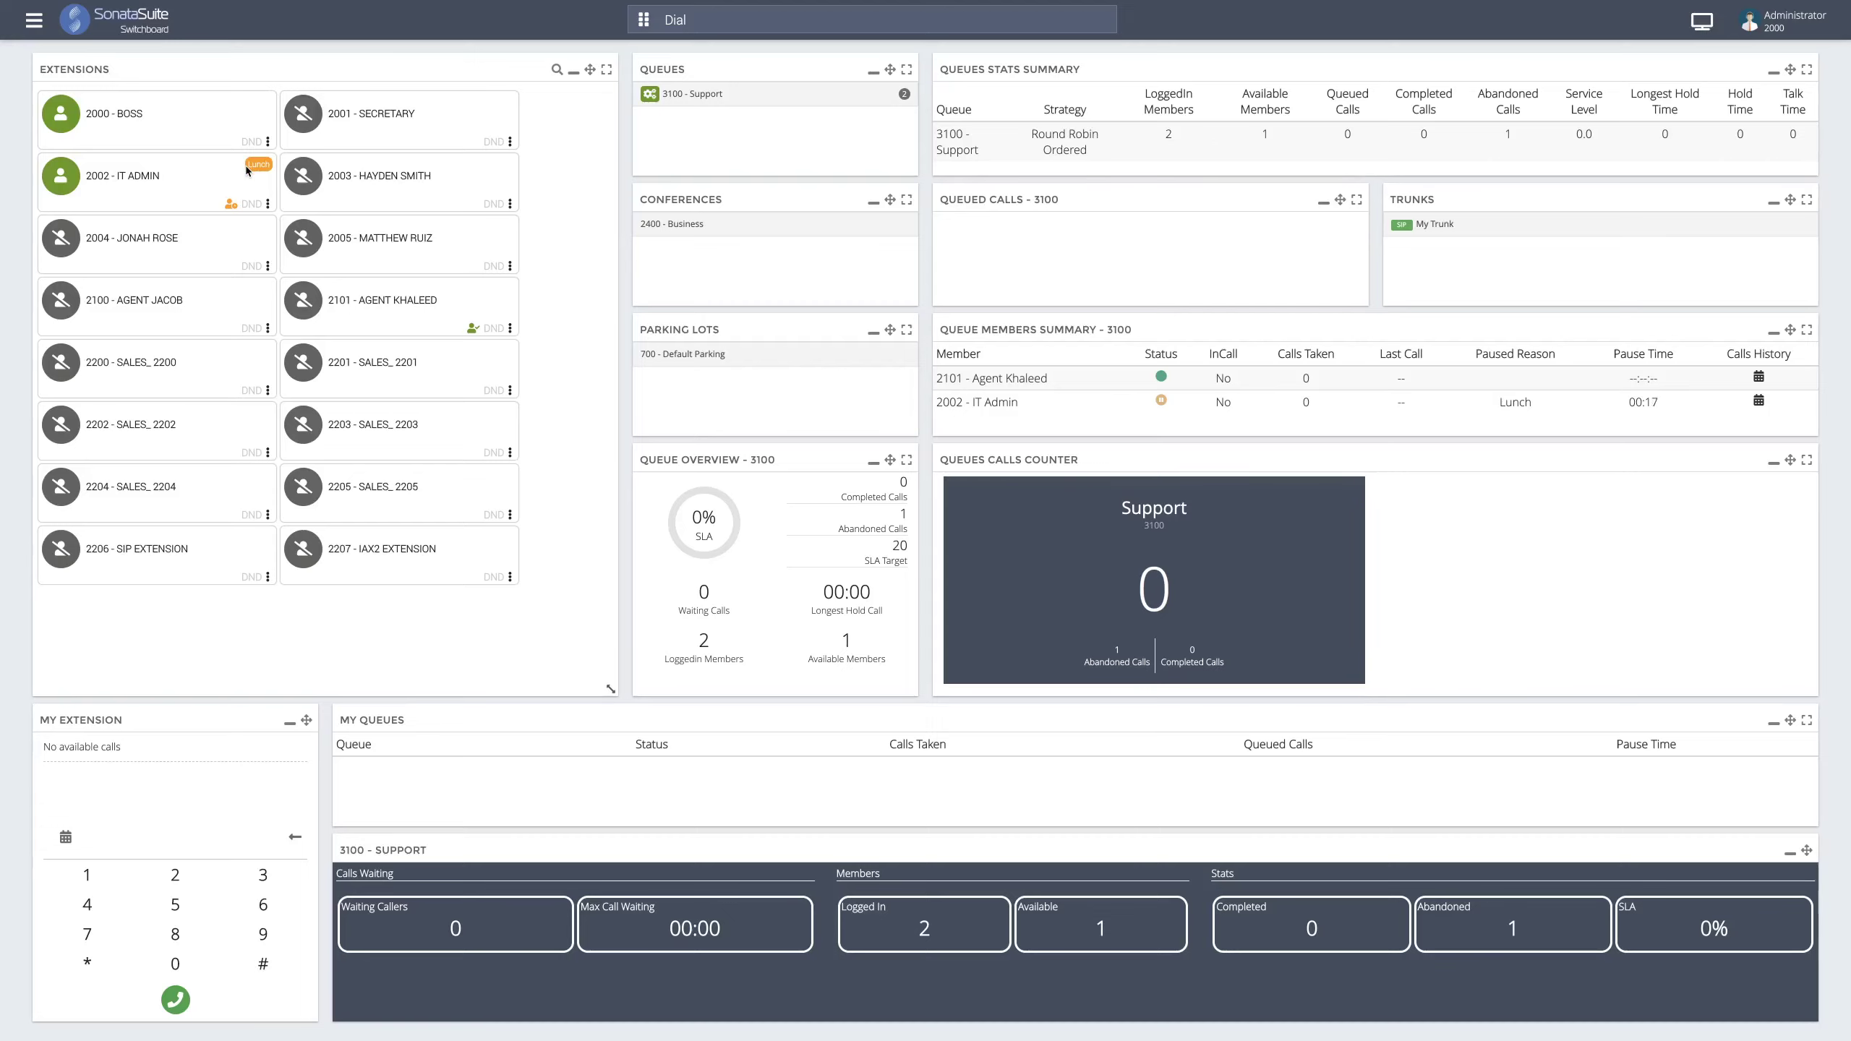
click(230, 206)
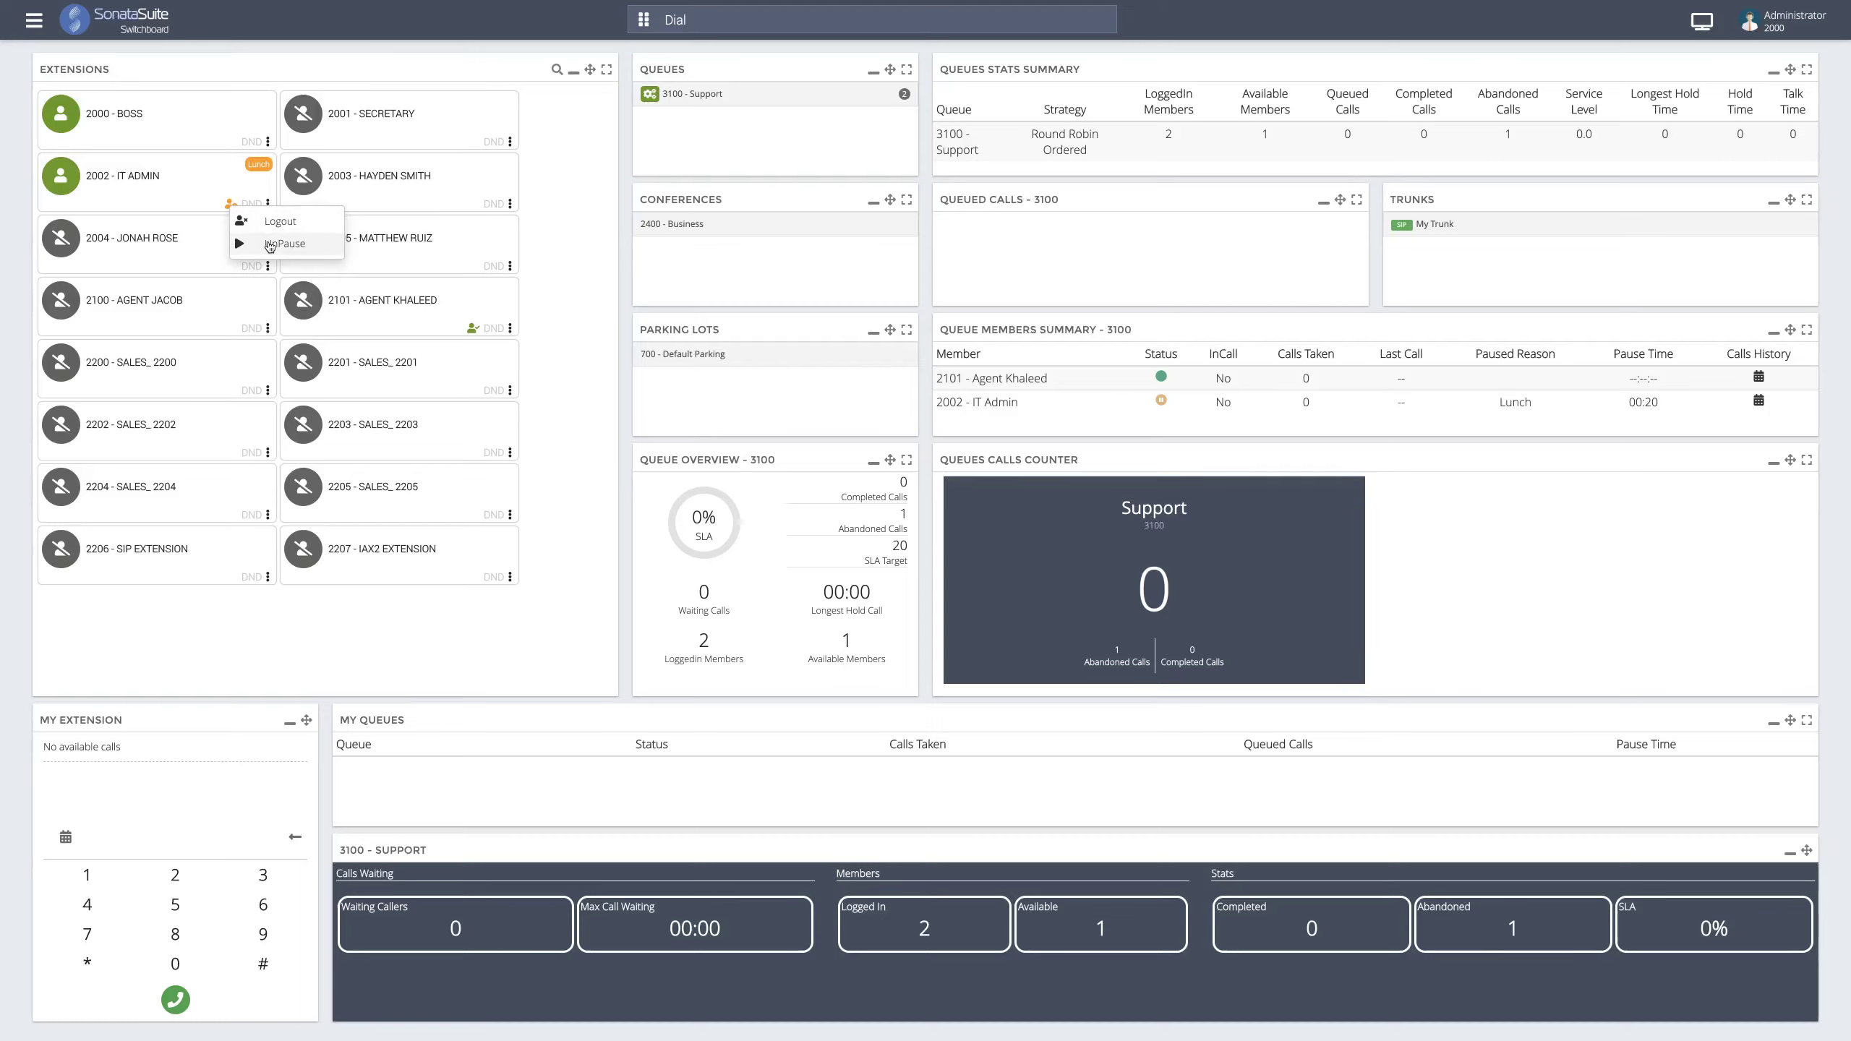
click(267, 242)
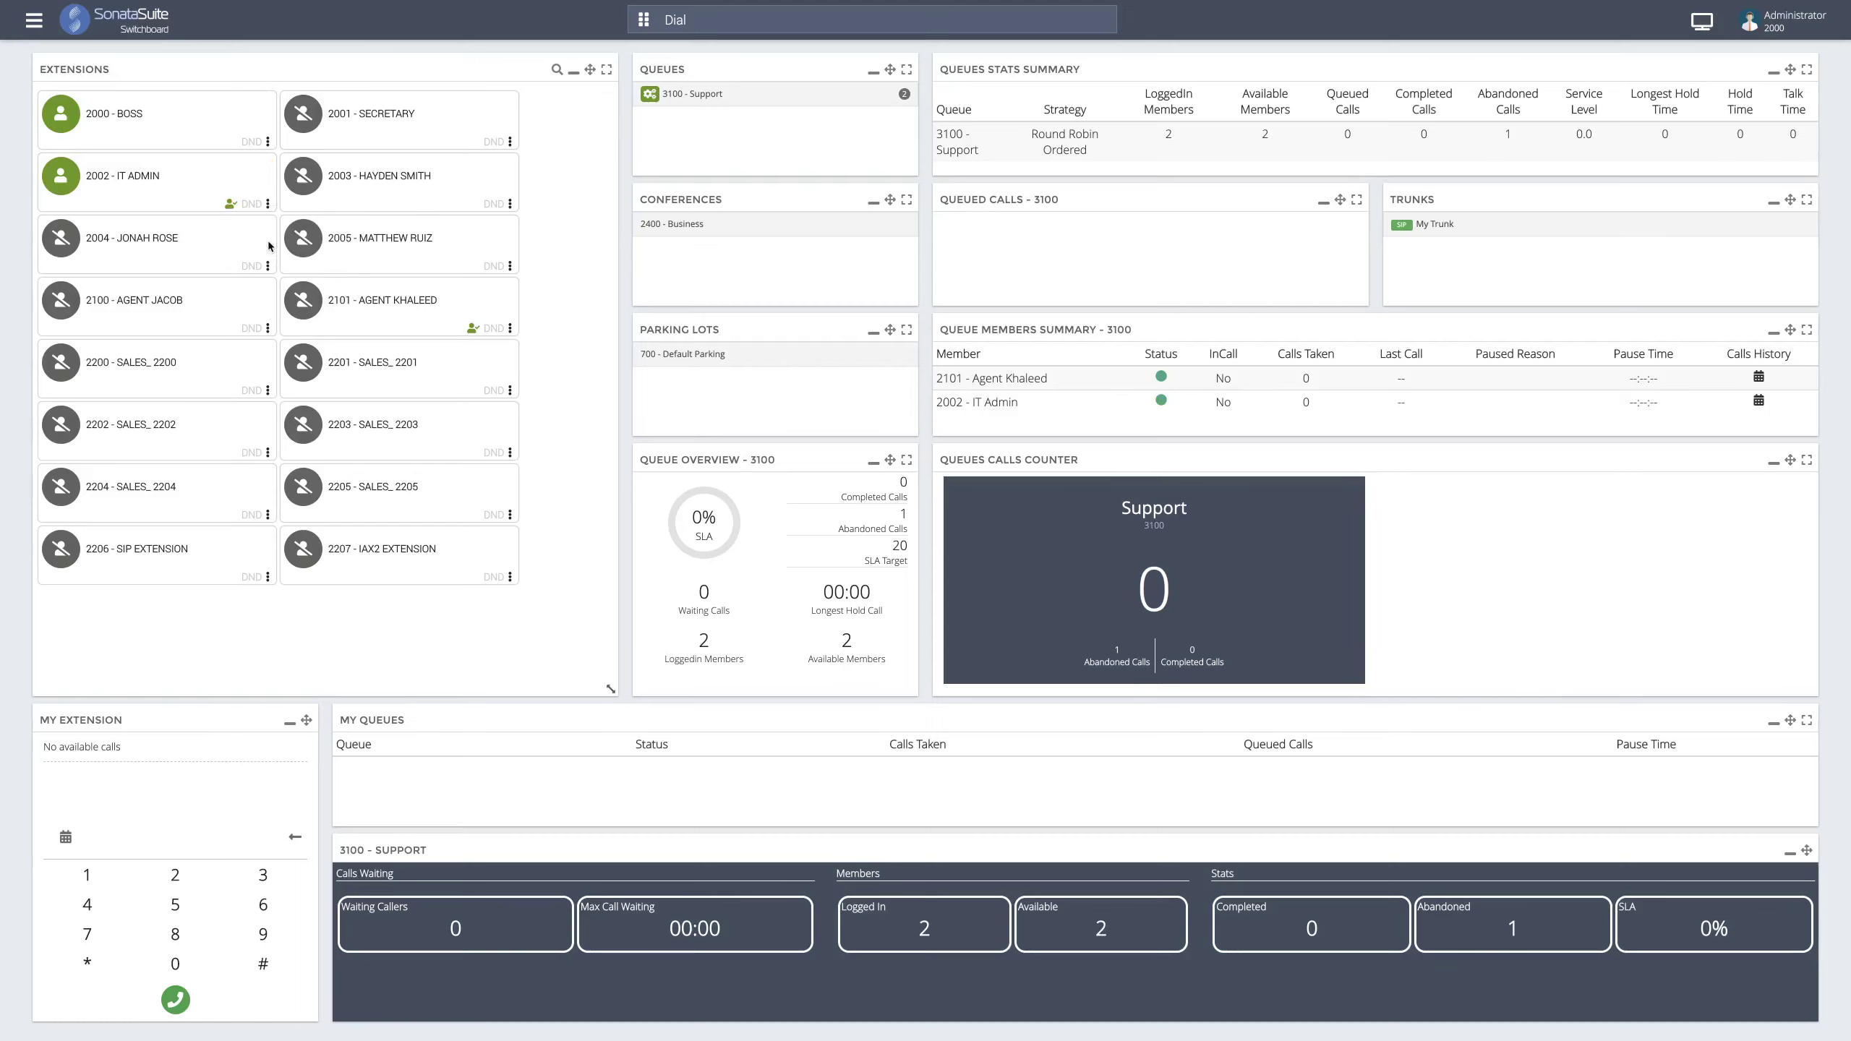
click(231, 209)
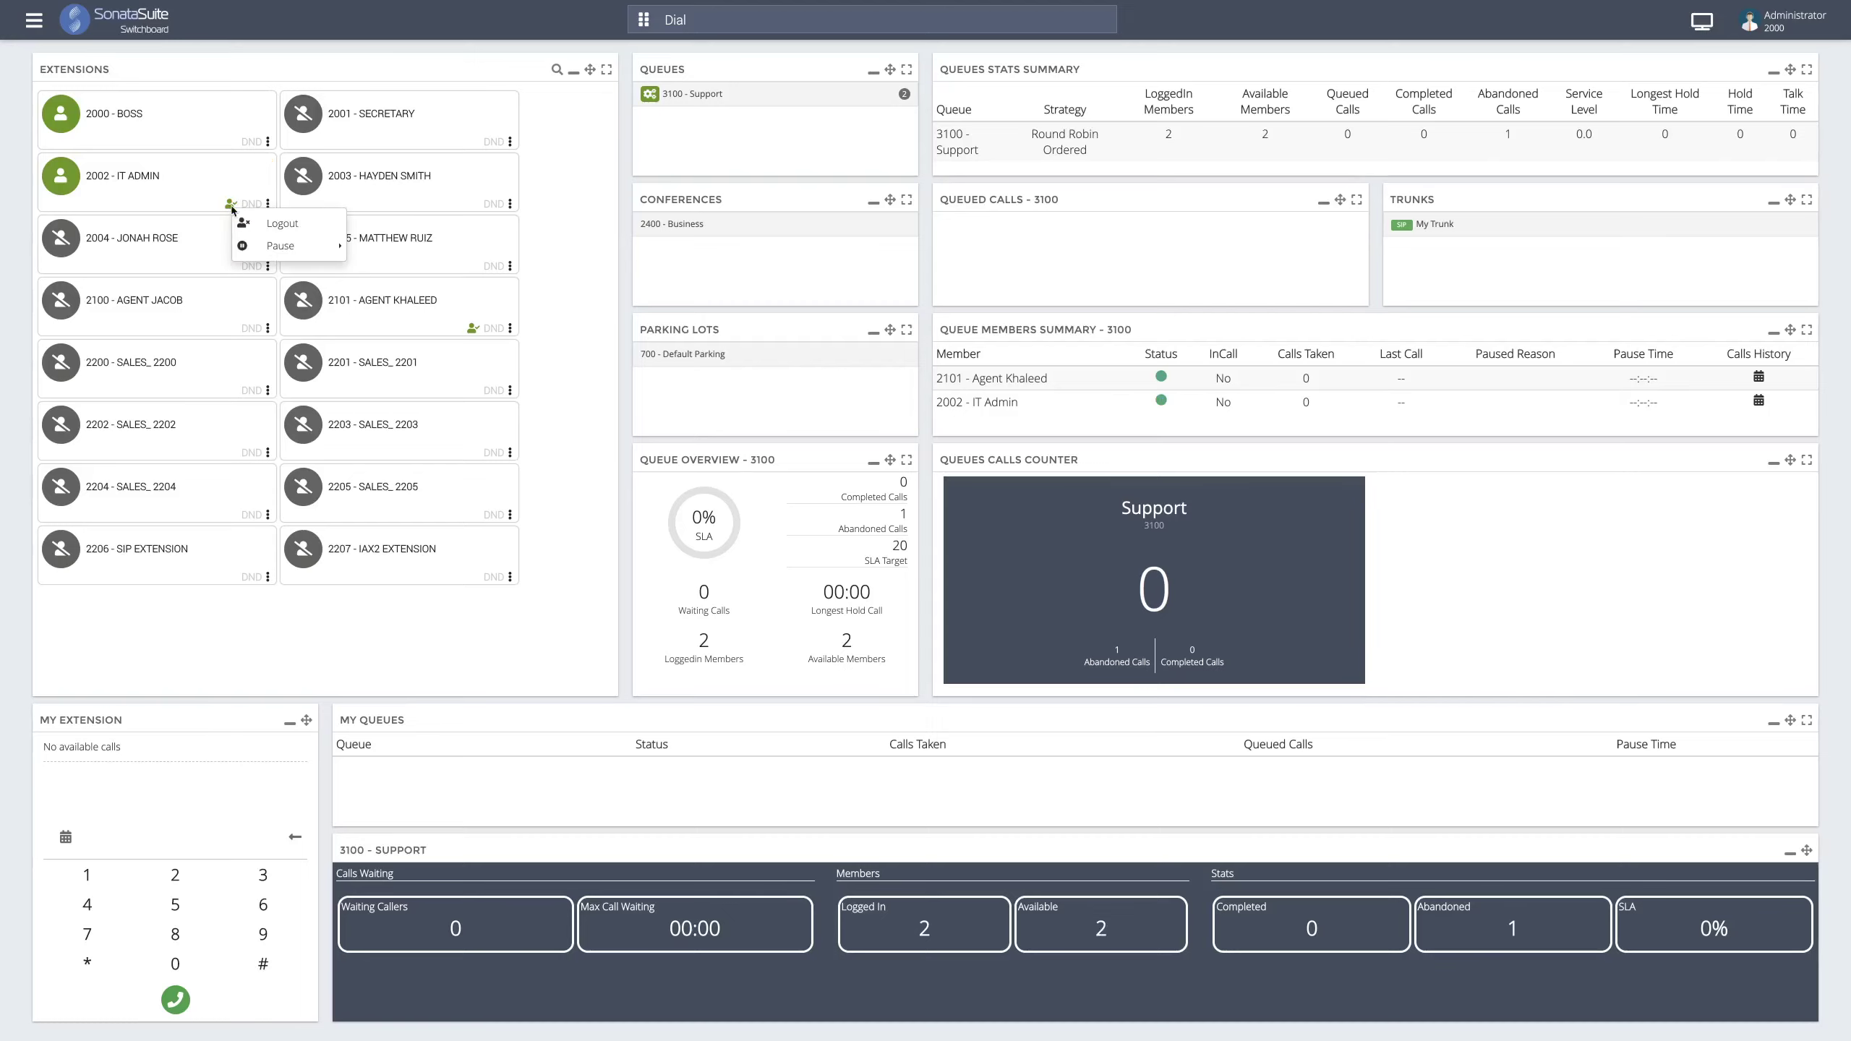
- Log 2002 - IT Admin out of queue 3100 - Support
click(278, 232)
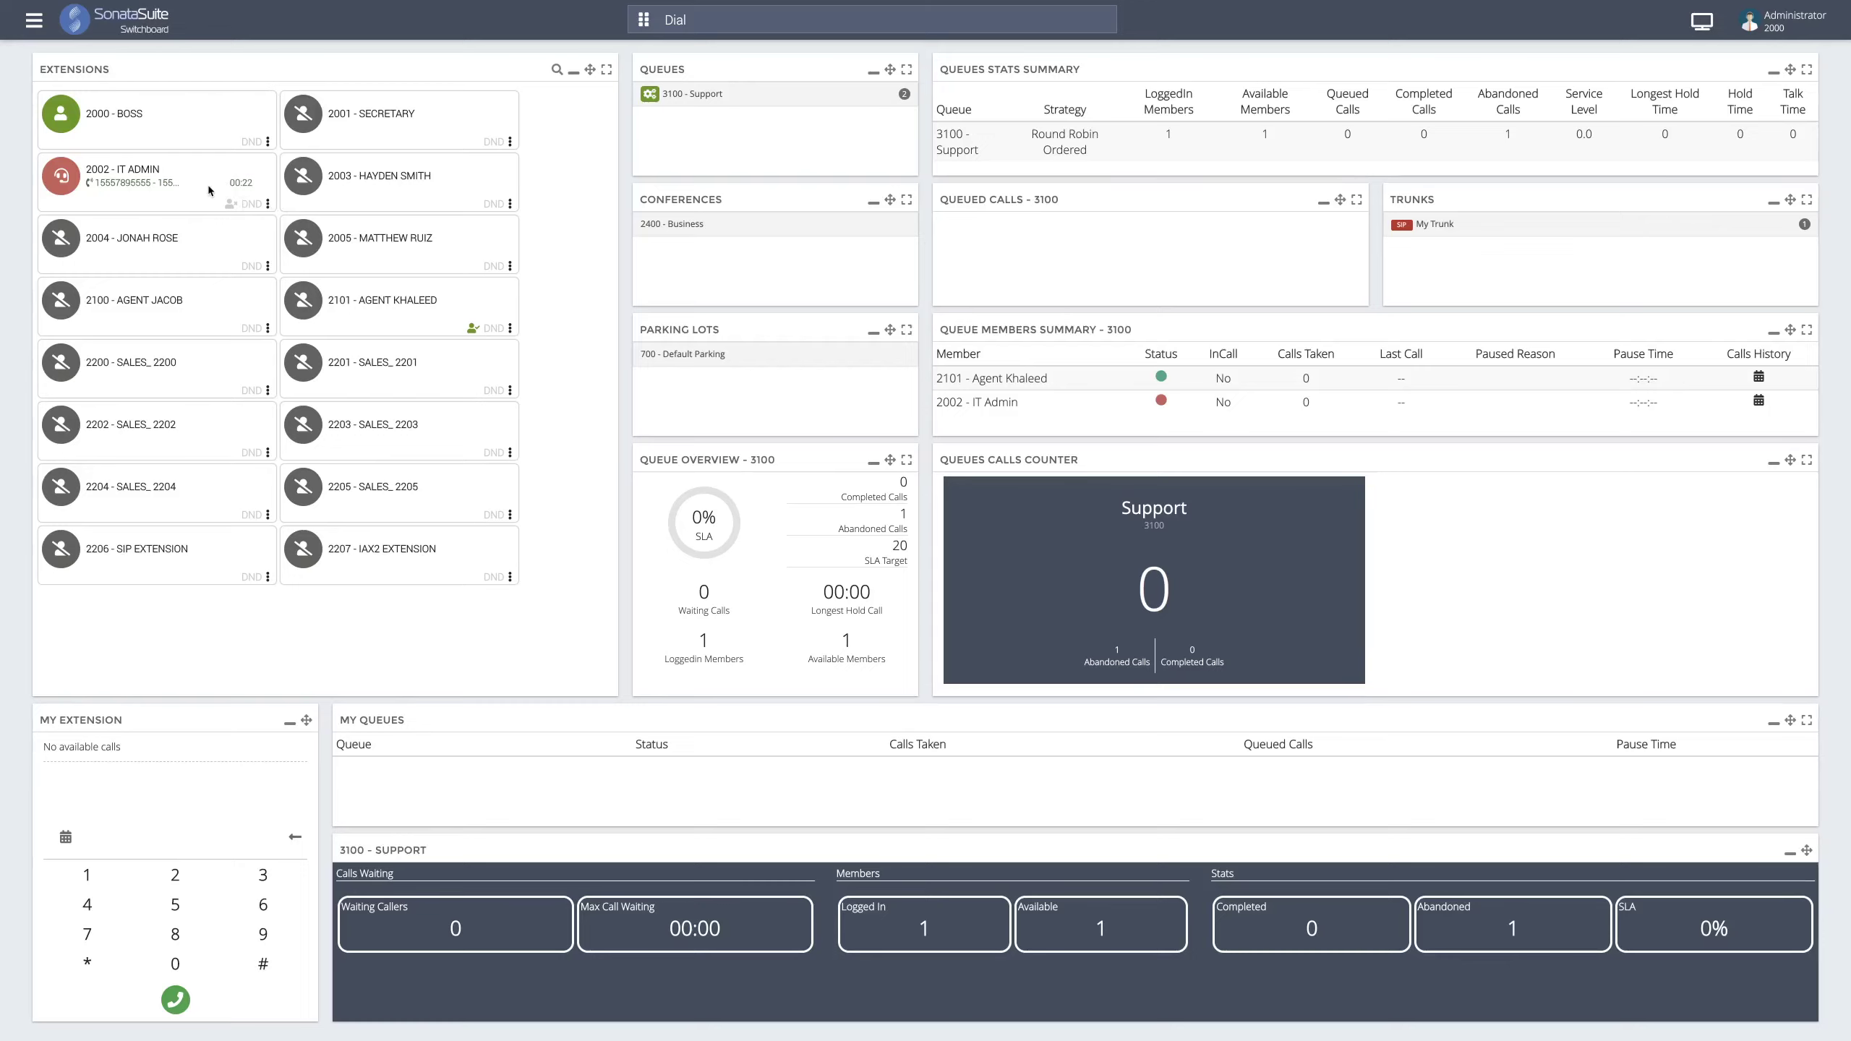
click(268, 205)
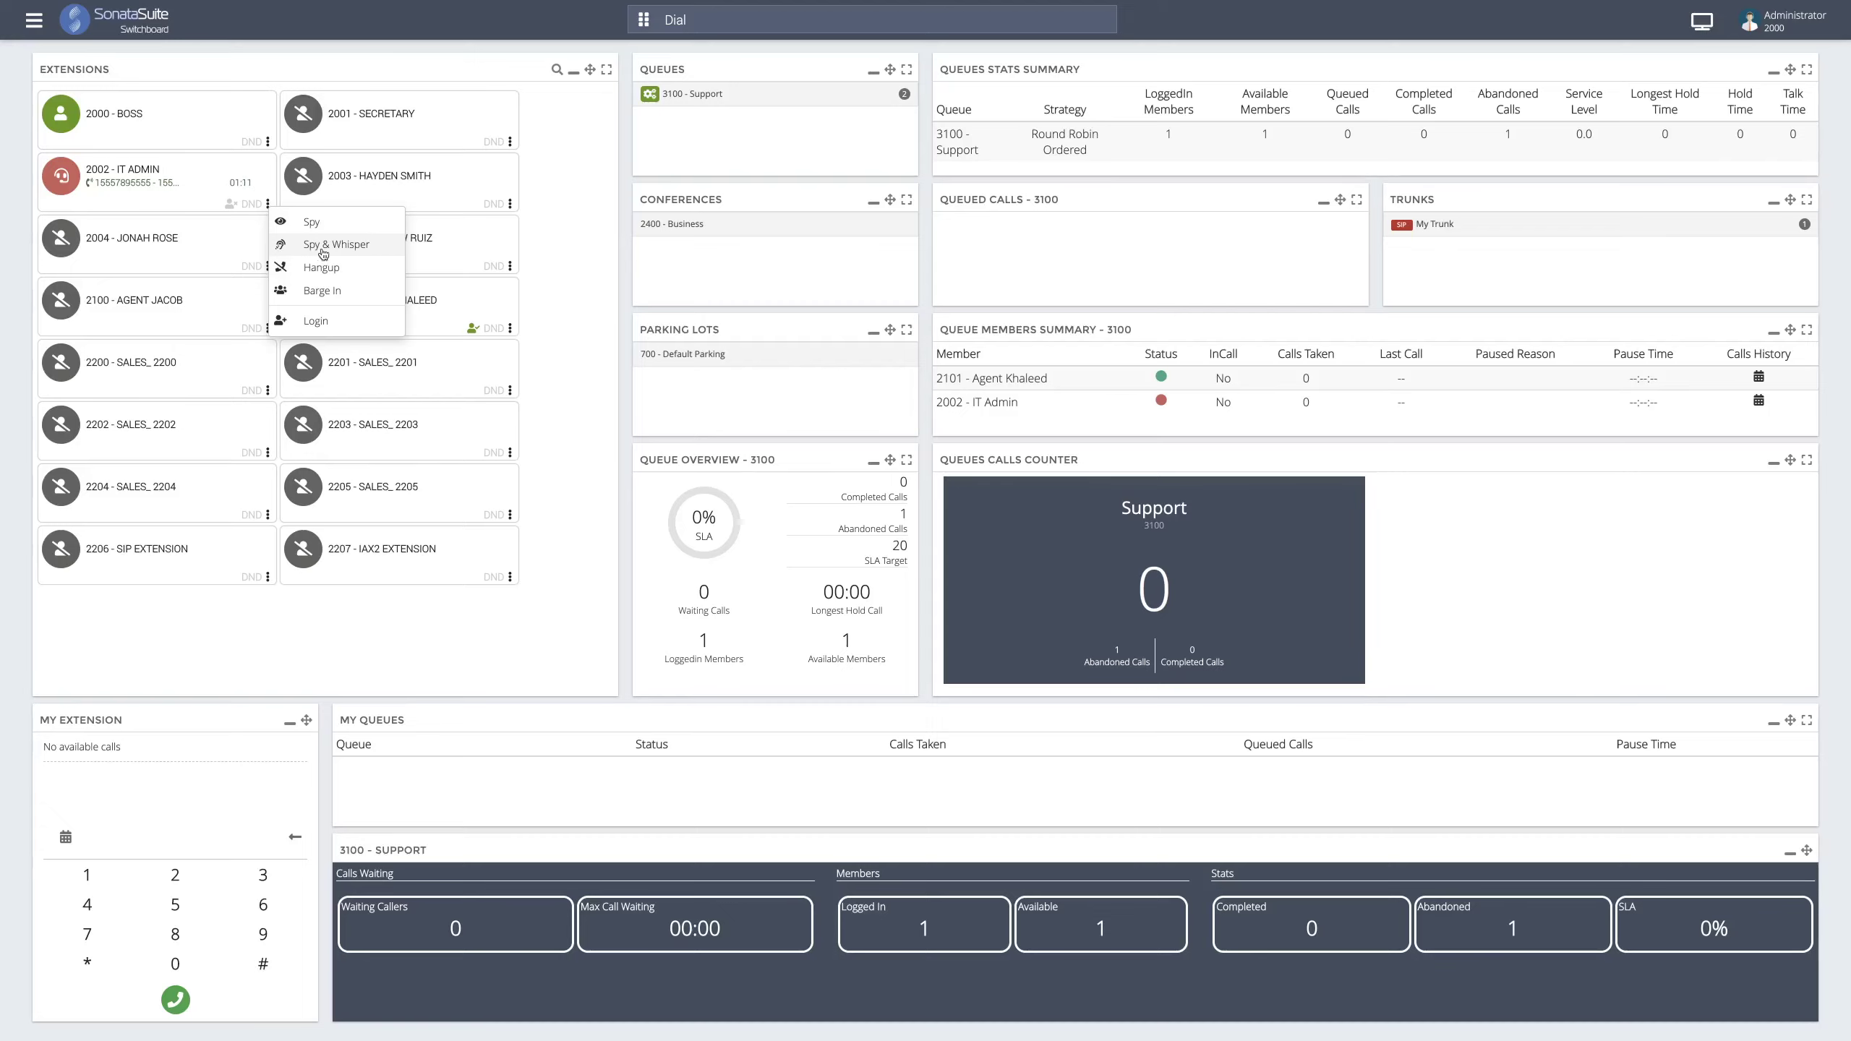
- Spy on 2002 - IT Admin's active call from the Boss extension 2000
click(373, 257)
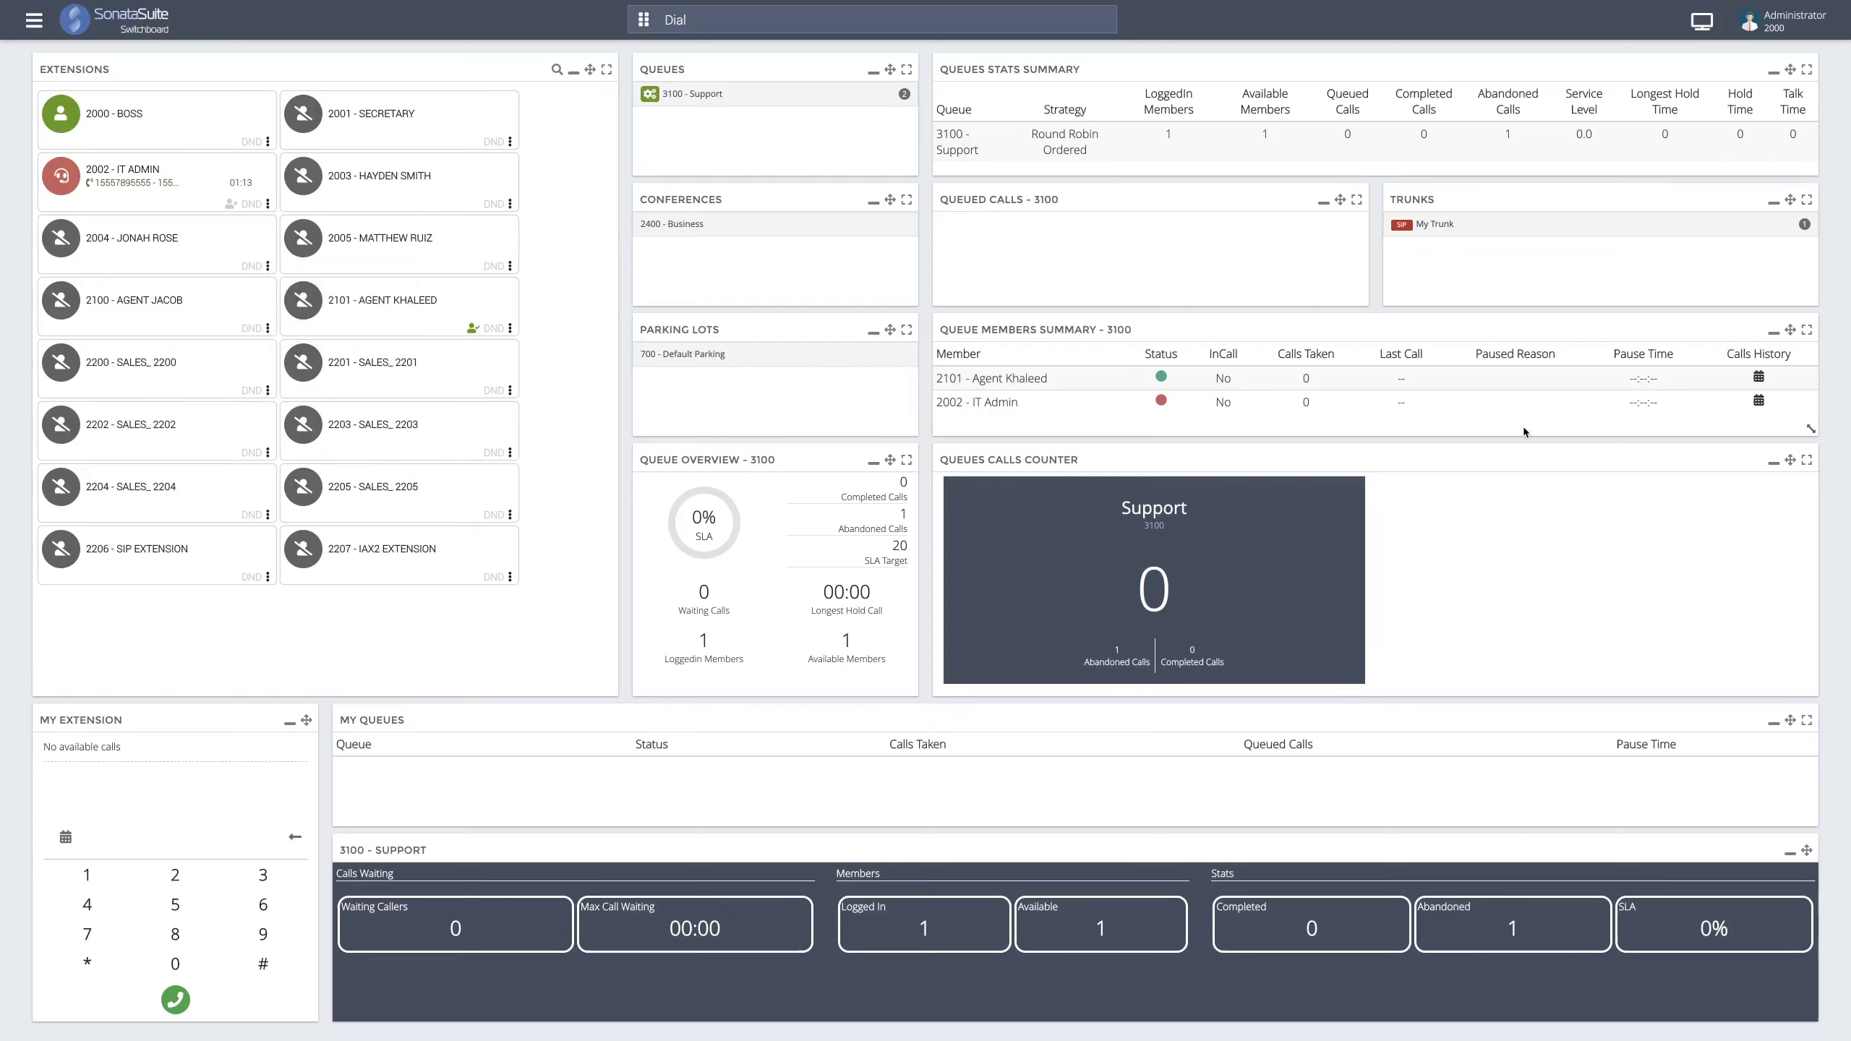
click(268, 206)
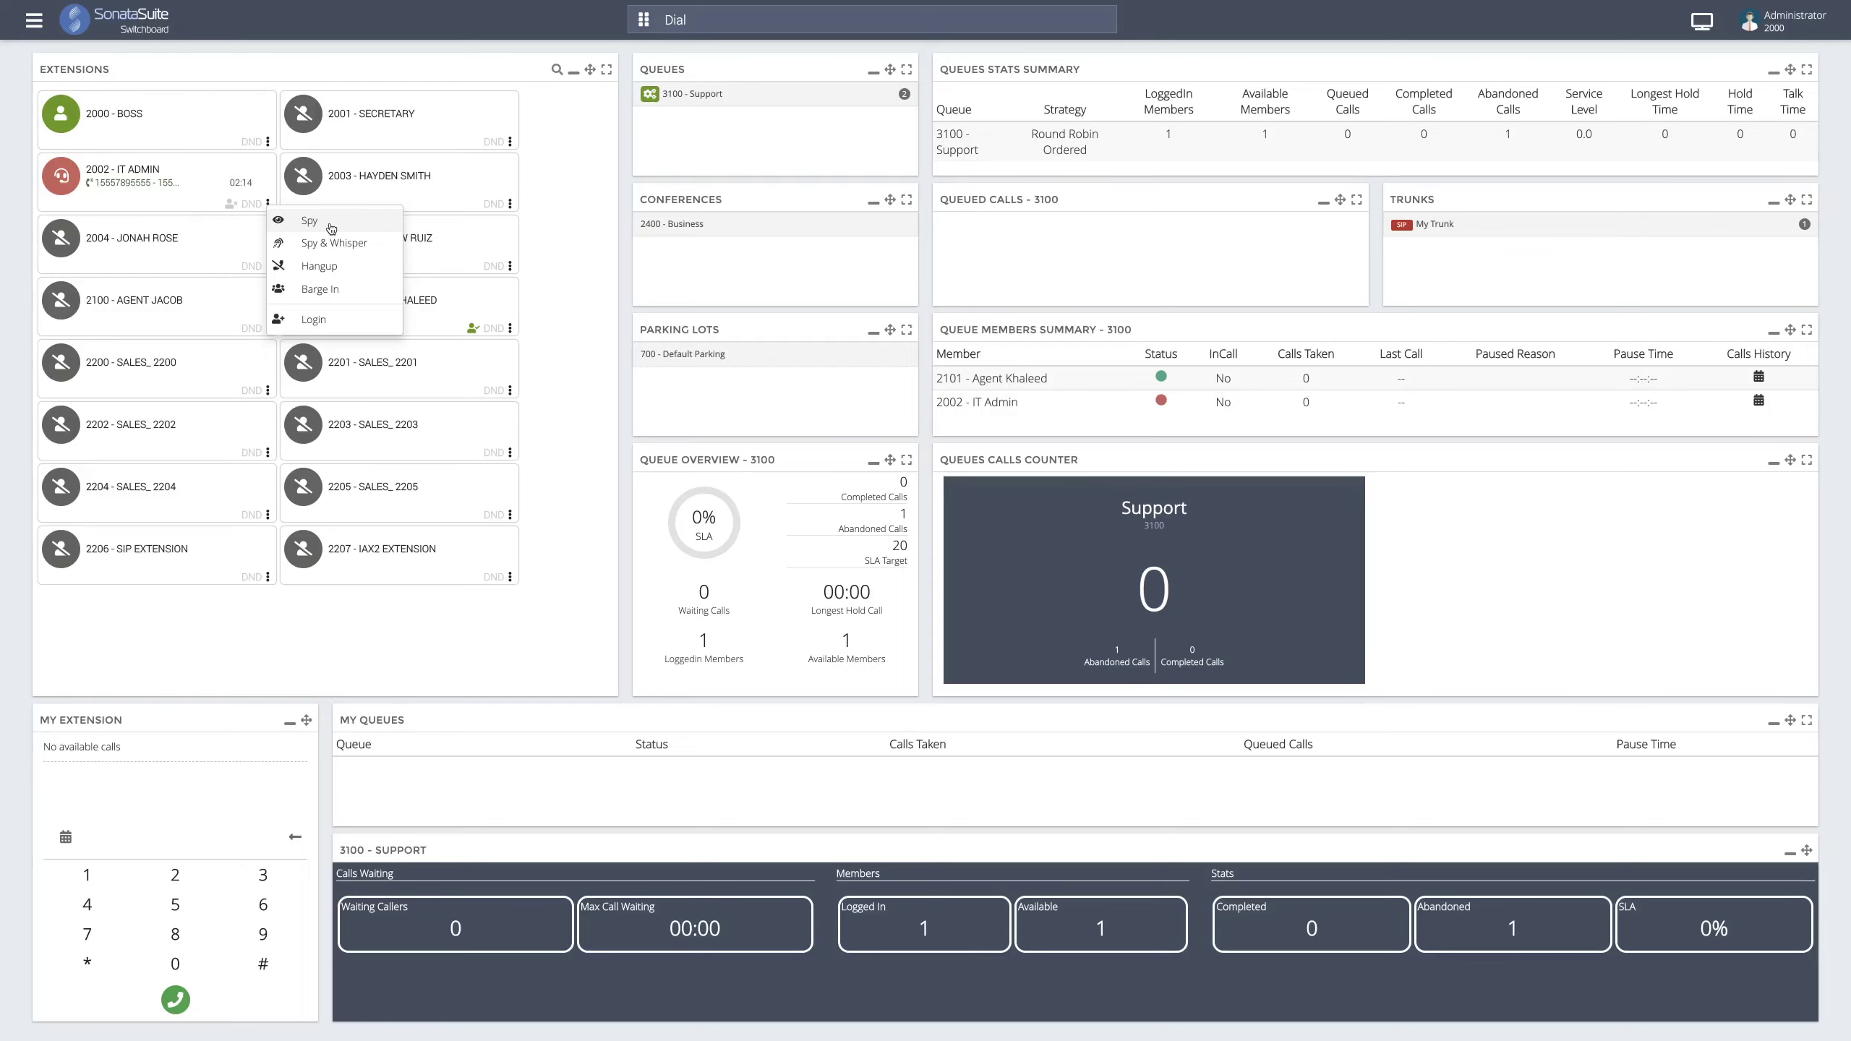
click(331, 228)
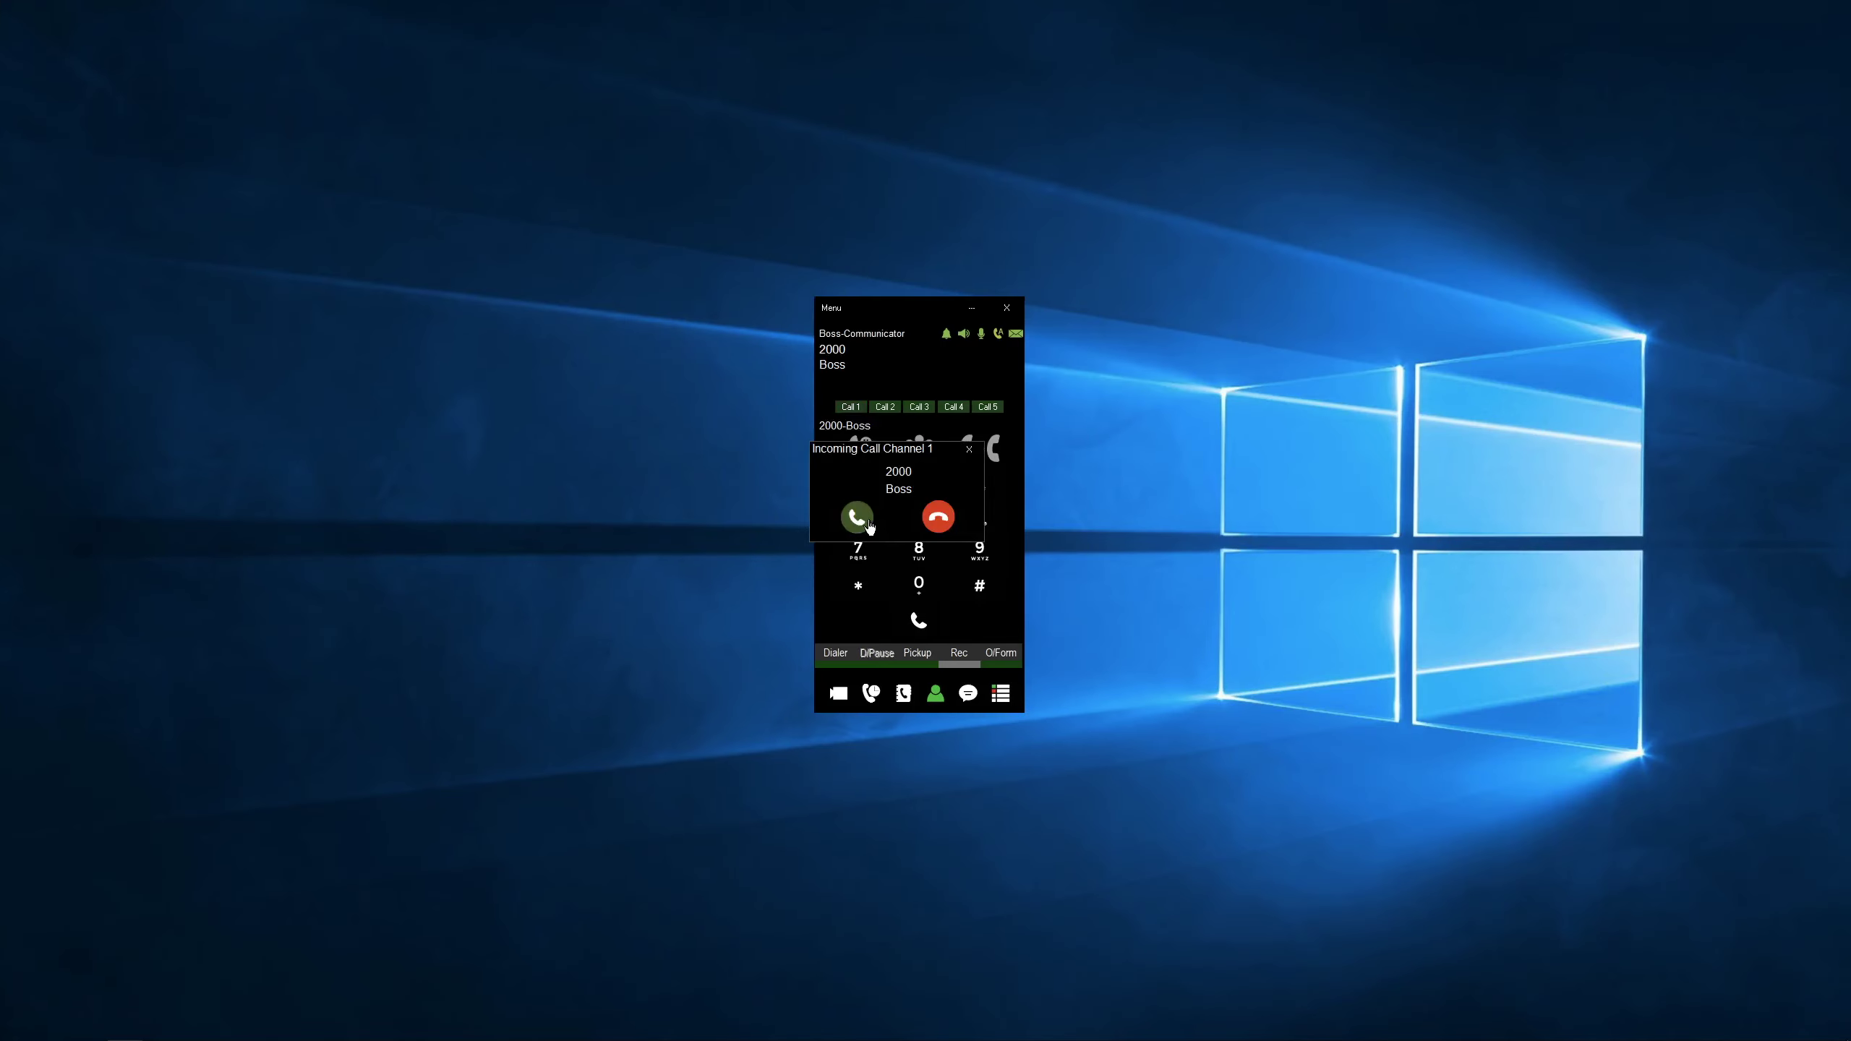
- Answer the Chan Spy listen-in call on the Boss softphone, then end it
click(858, 517)
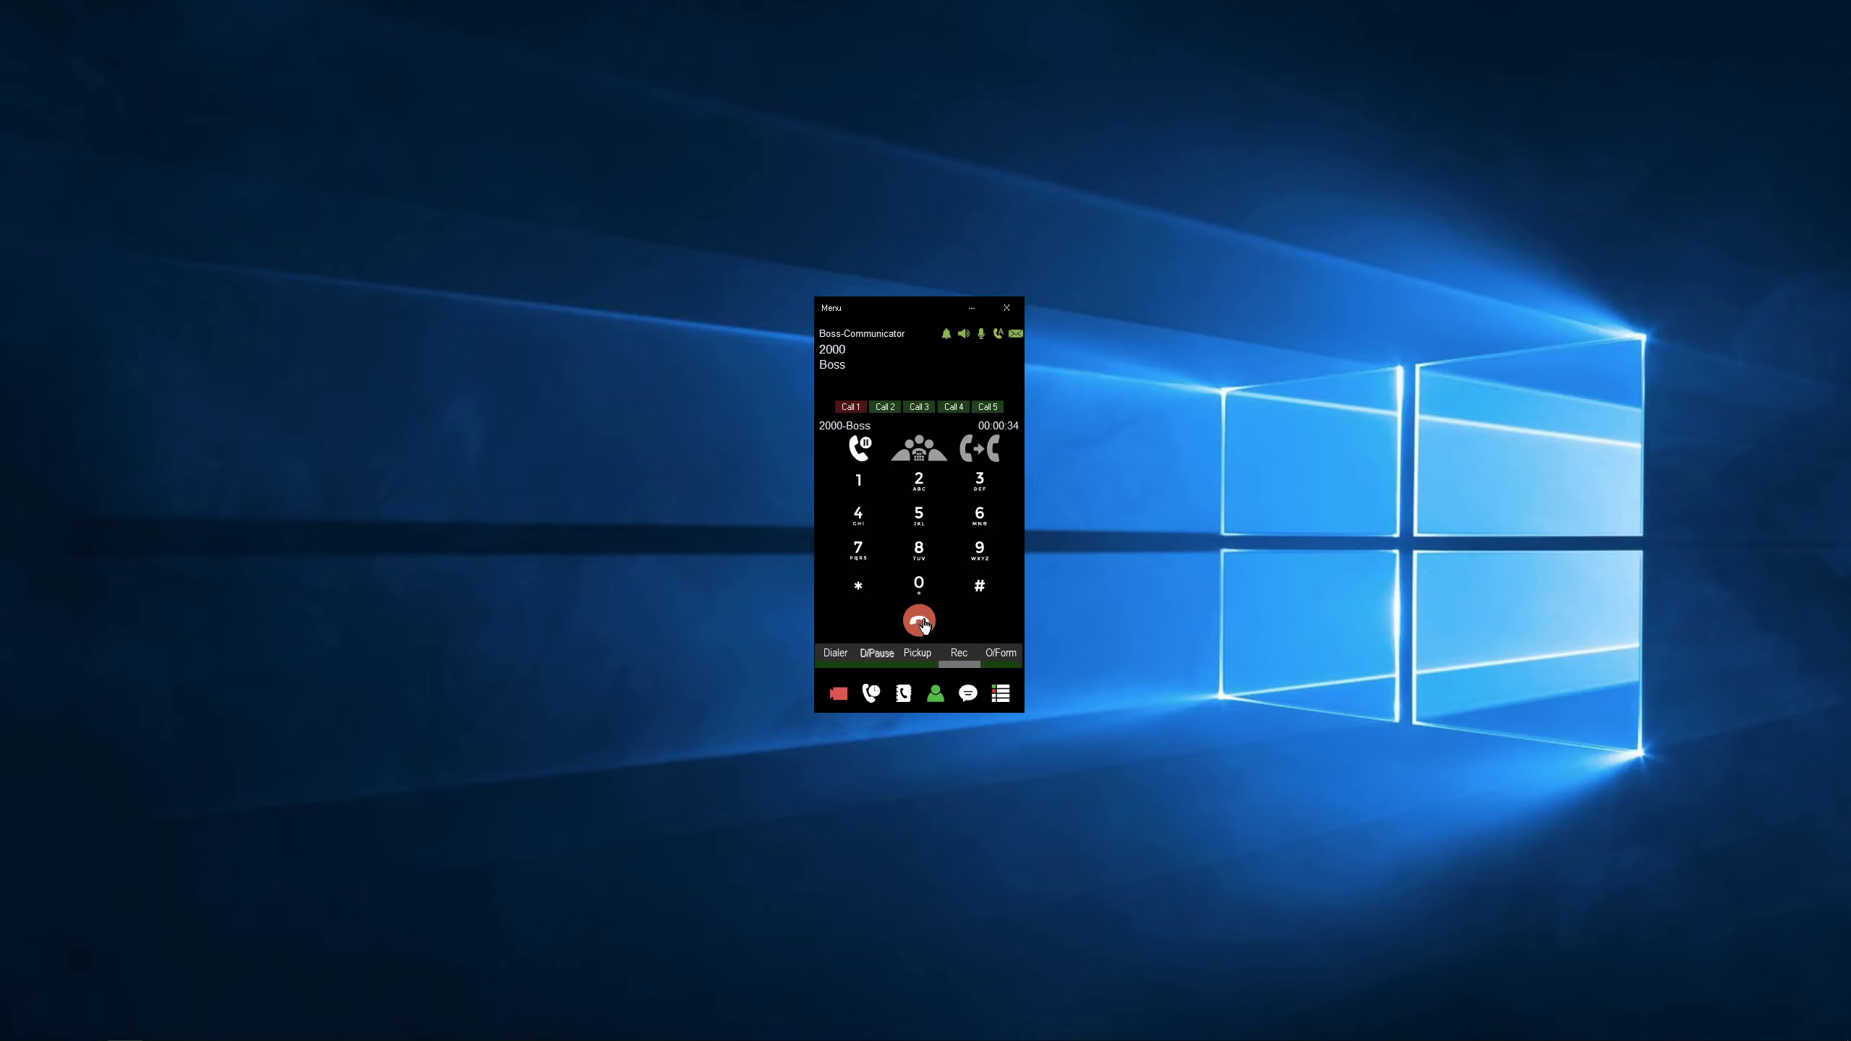
click(921, 621)
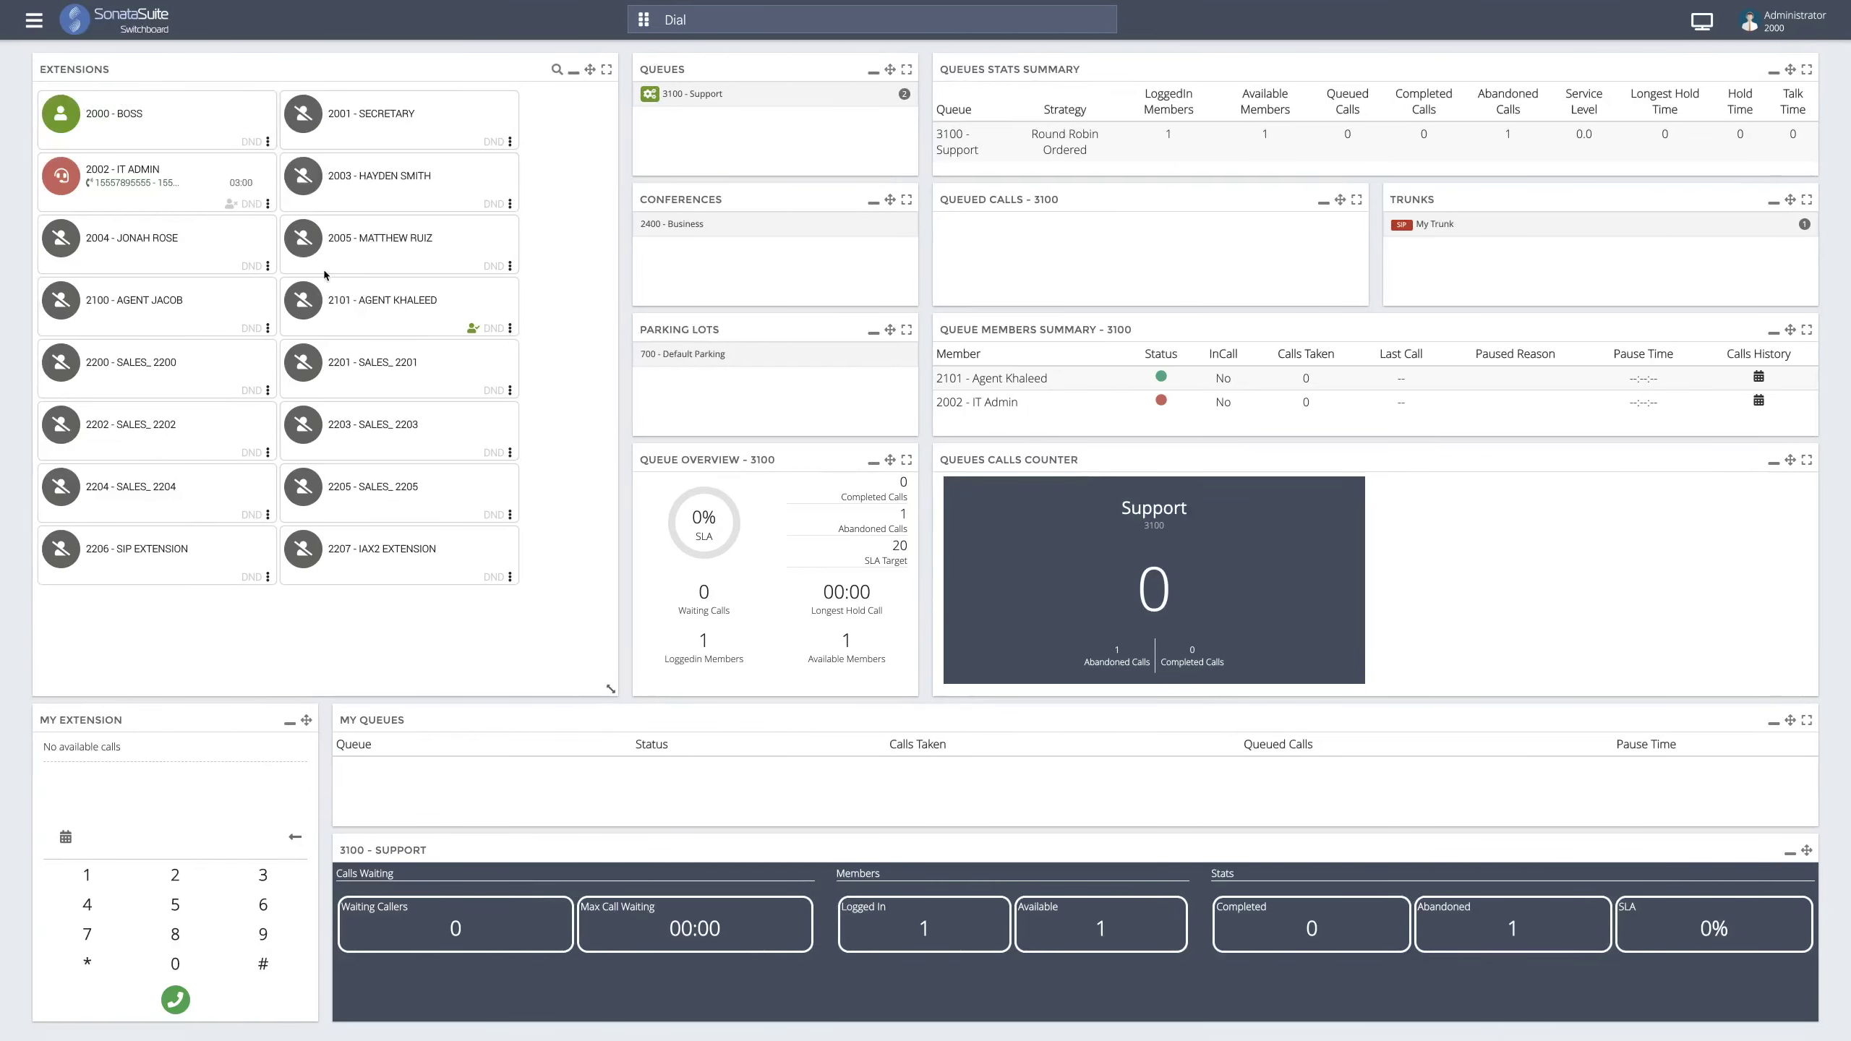
- End the active call on the 2002 - IT Admin card with Hangup
click(268, 205)
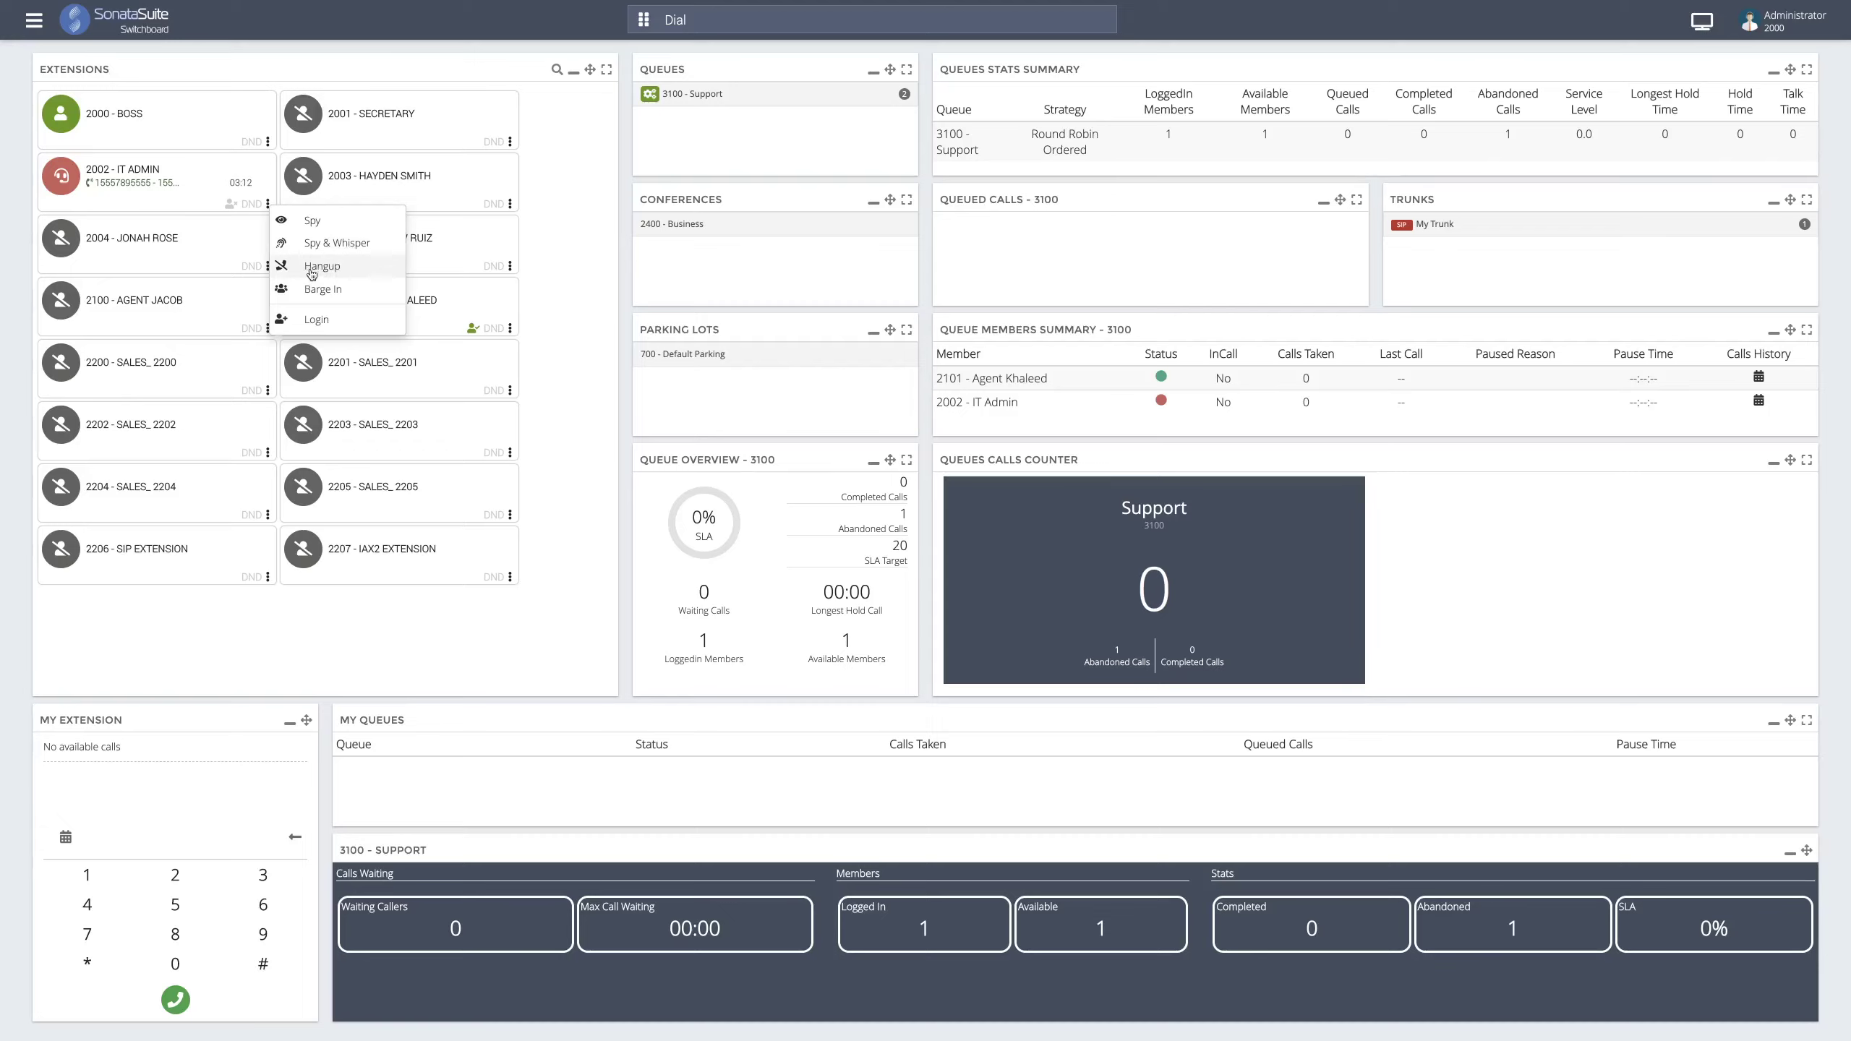
click(312, 267)
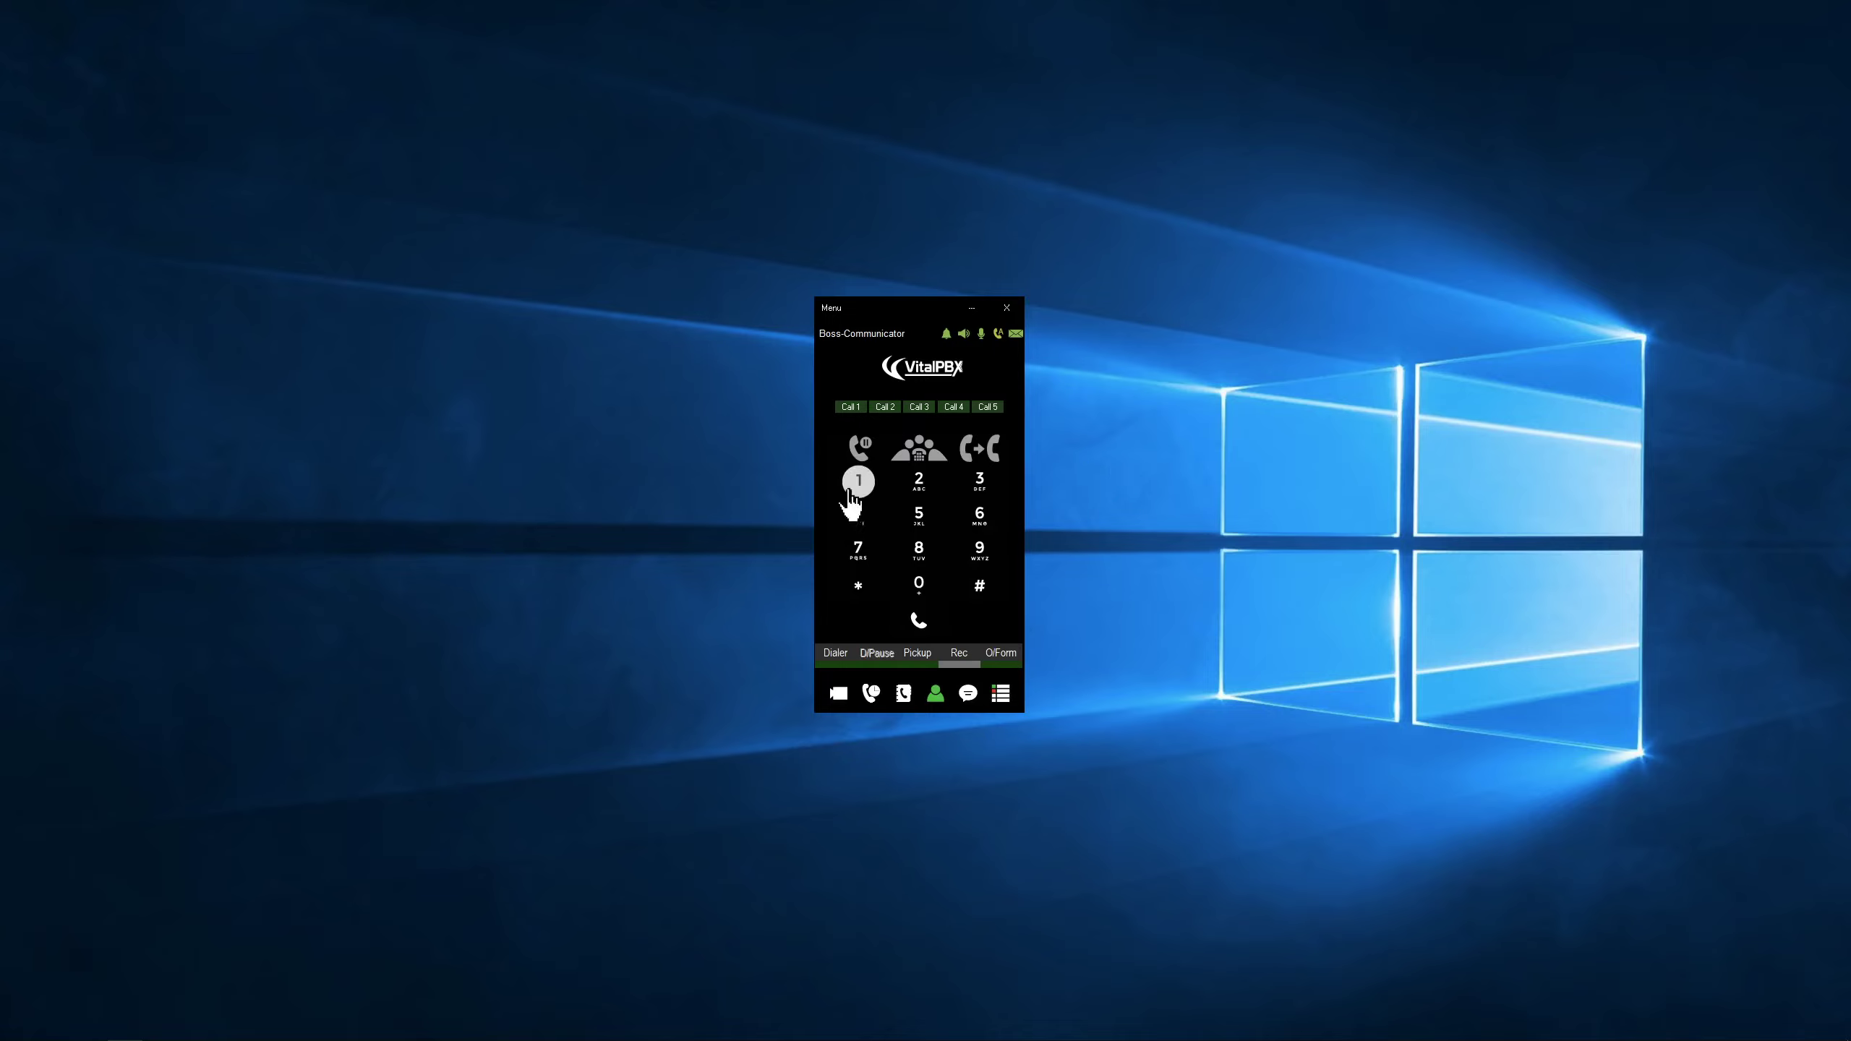
click(855, 484)
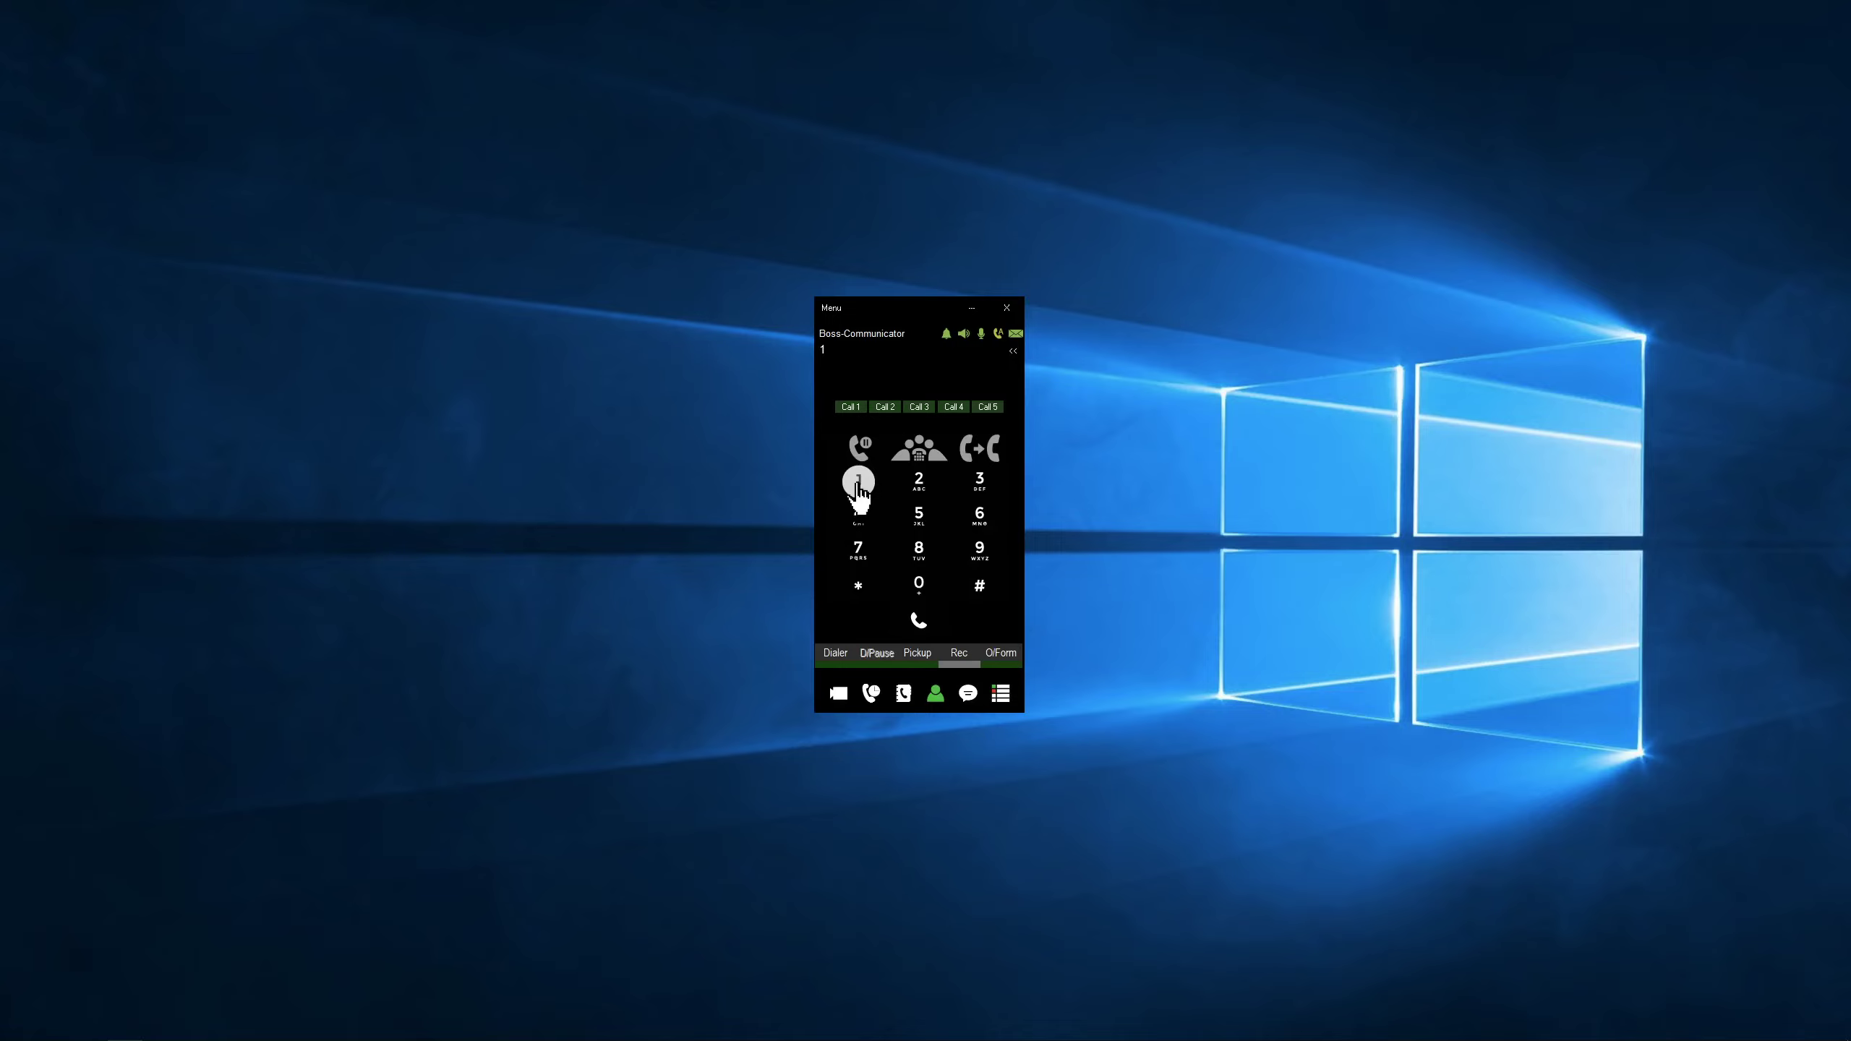
- Dial the external phone number from the Boss softphone, then mute the speaker
text(5557895555)
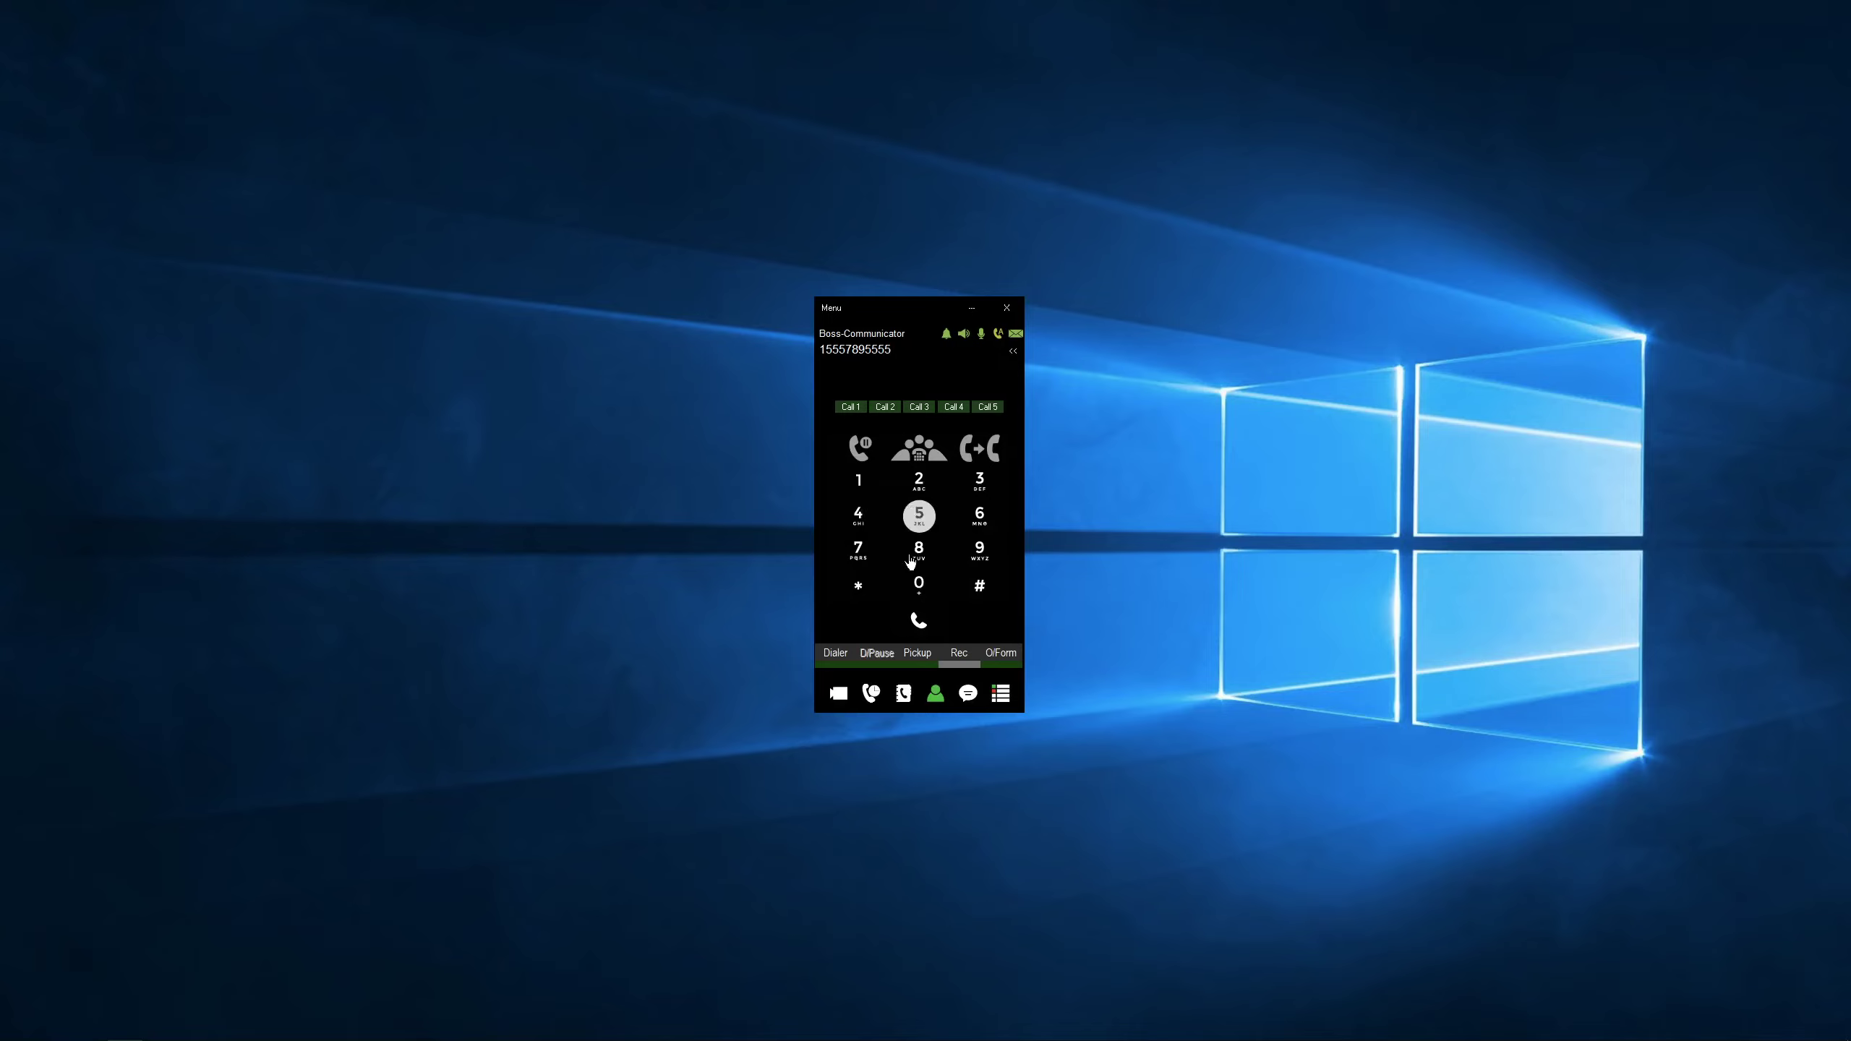
click(918, 620)
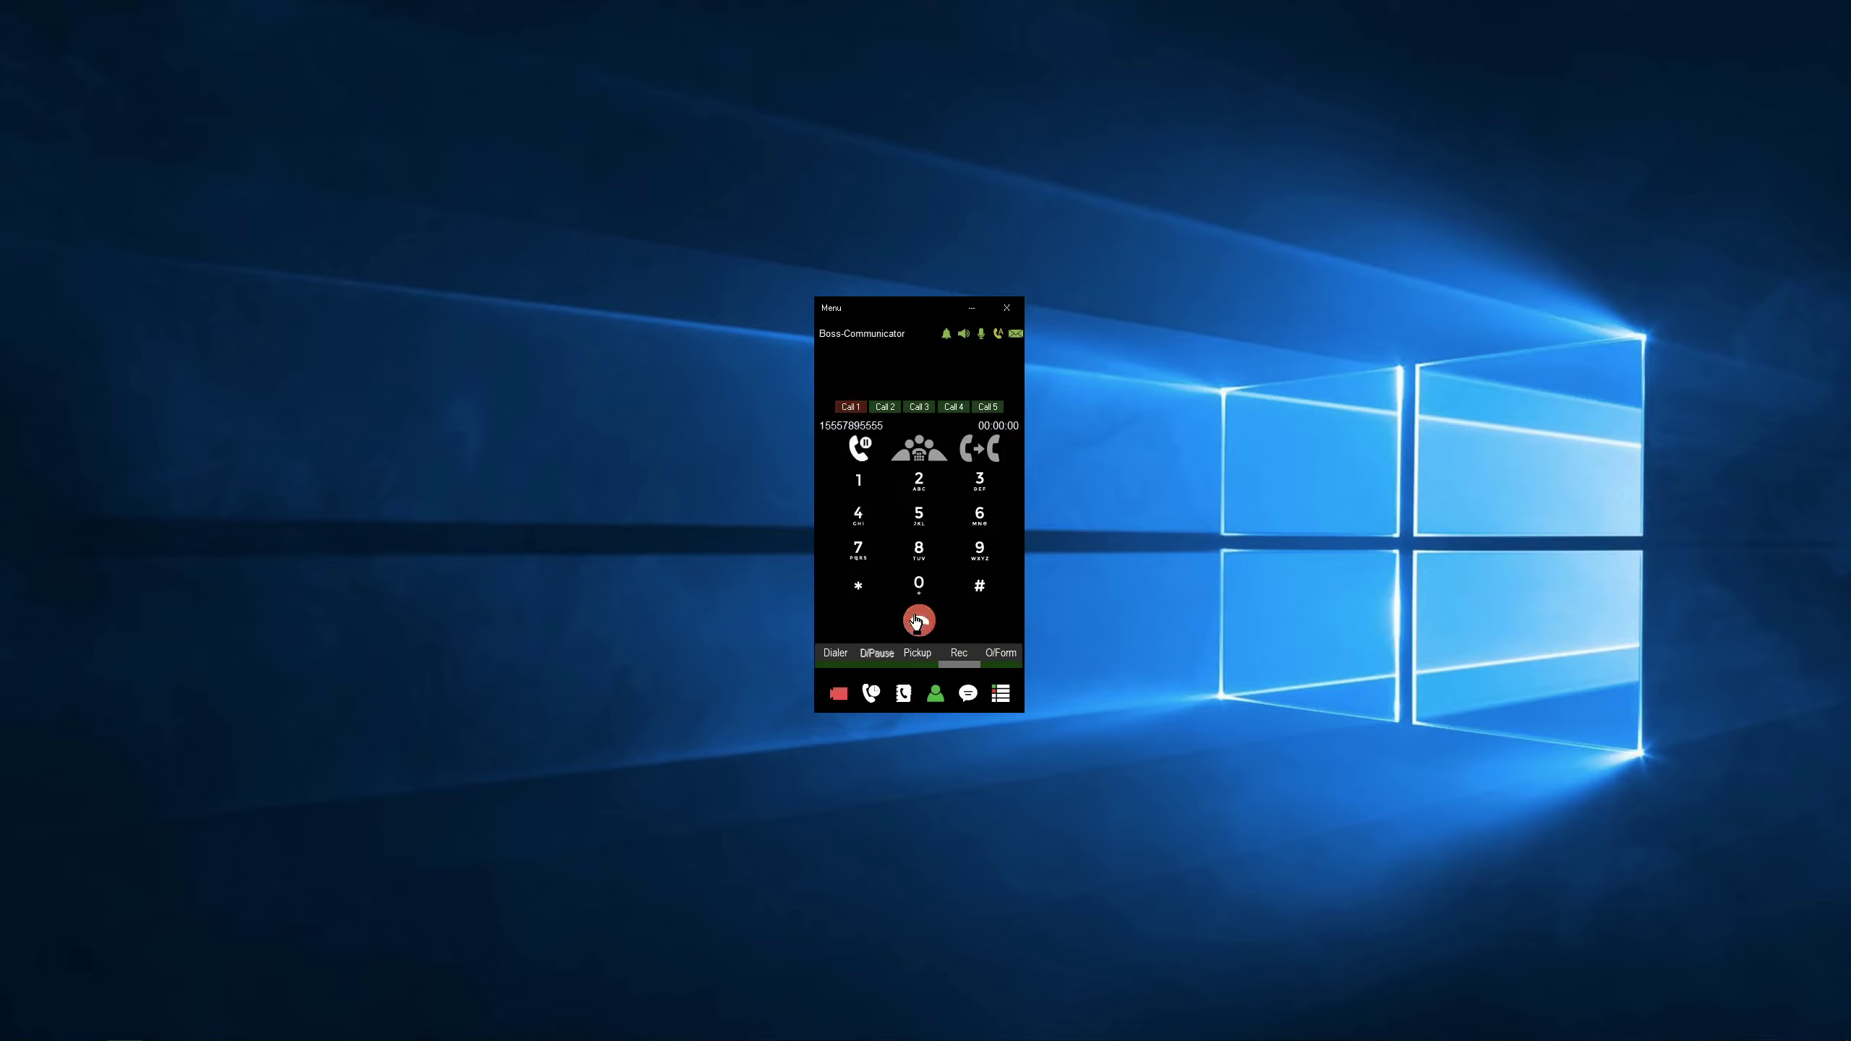
click(960, 335)
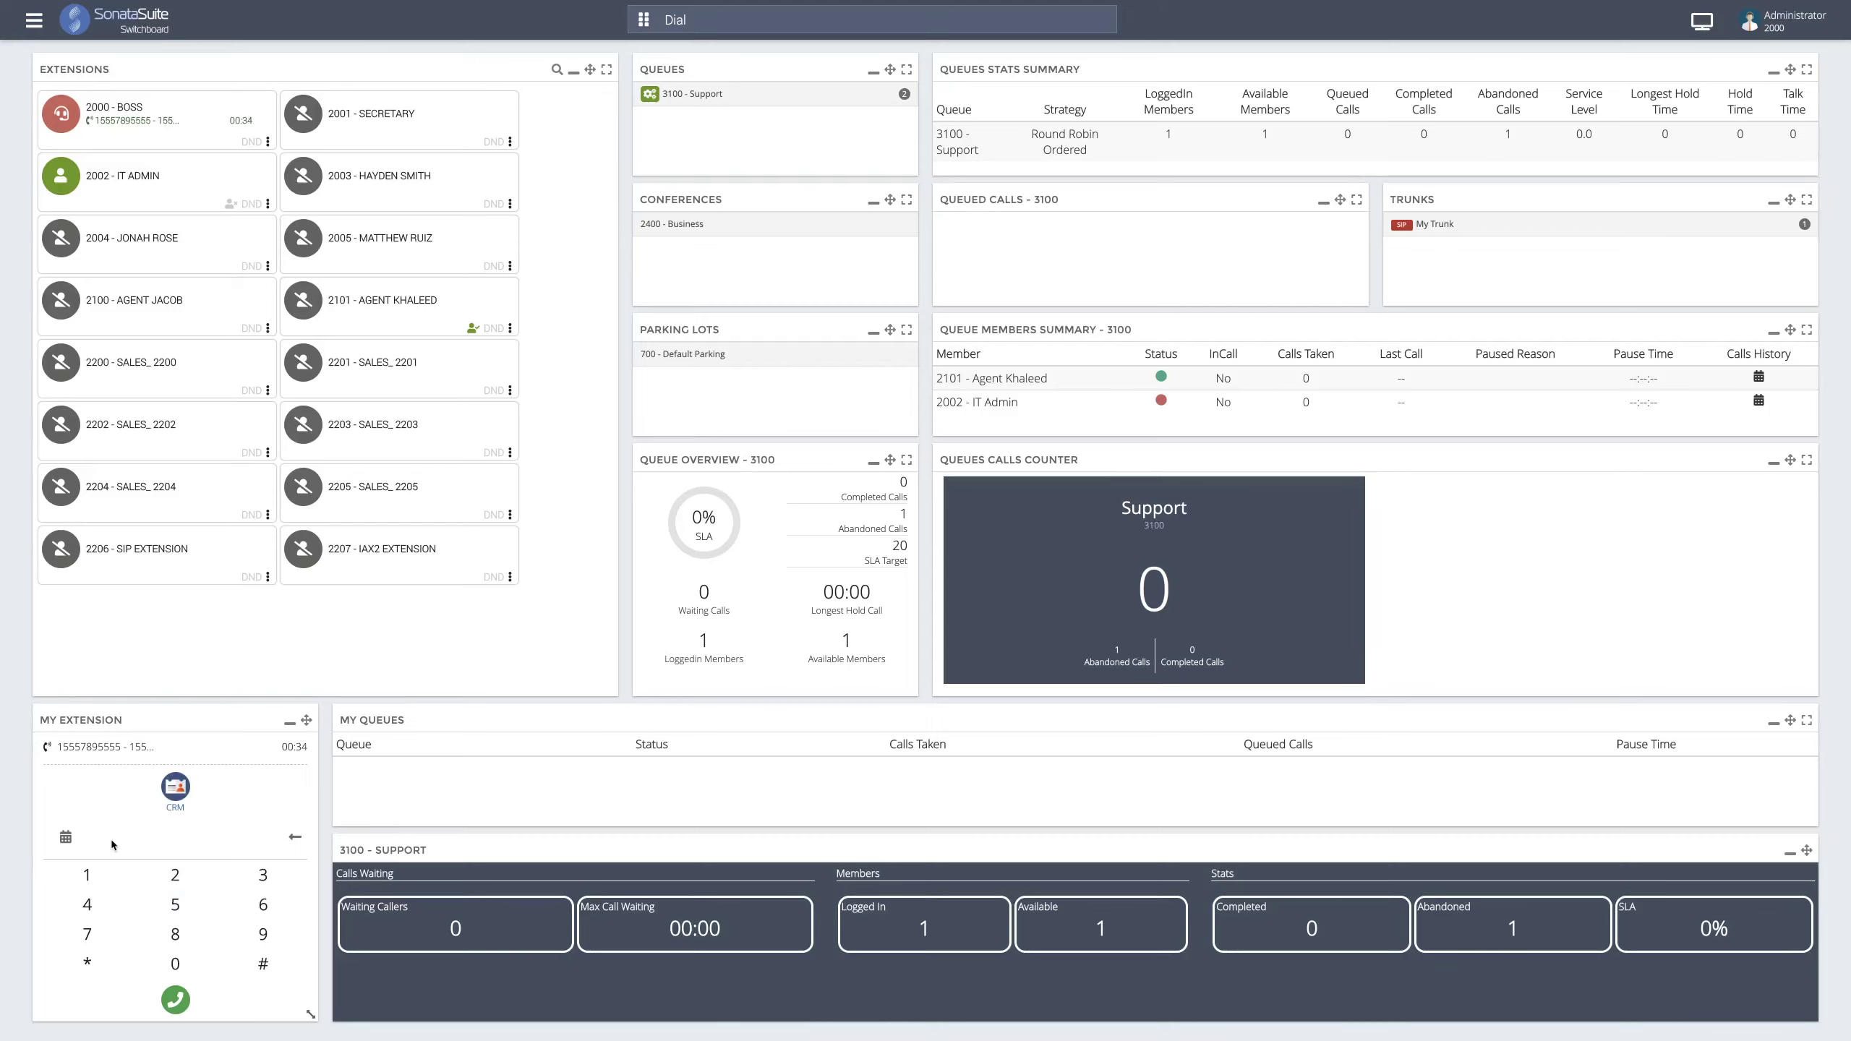
- Request supervisor assistance on extension 2000's outside call from My Extension
click(162, 754)
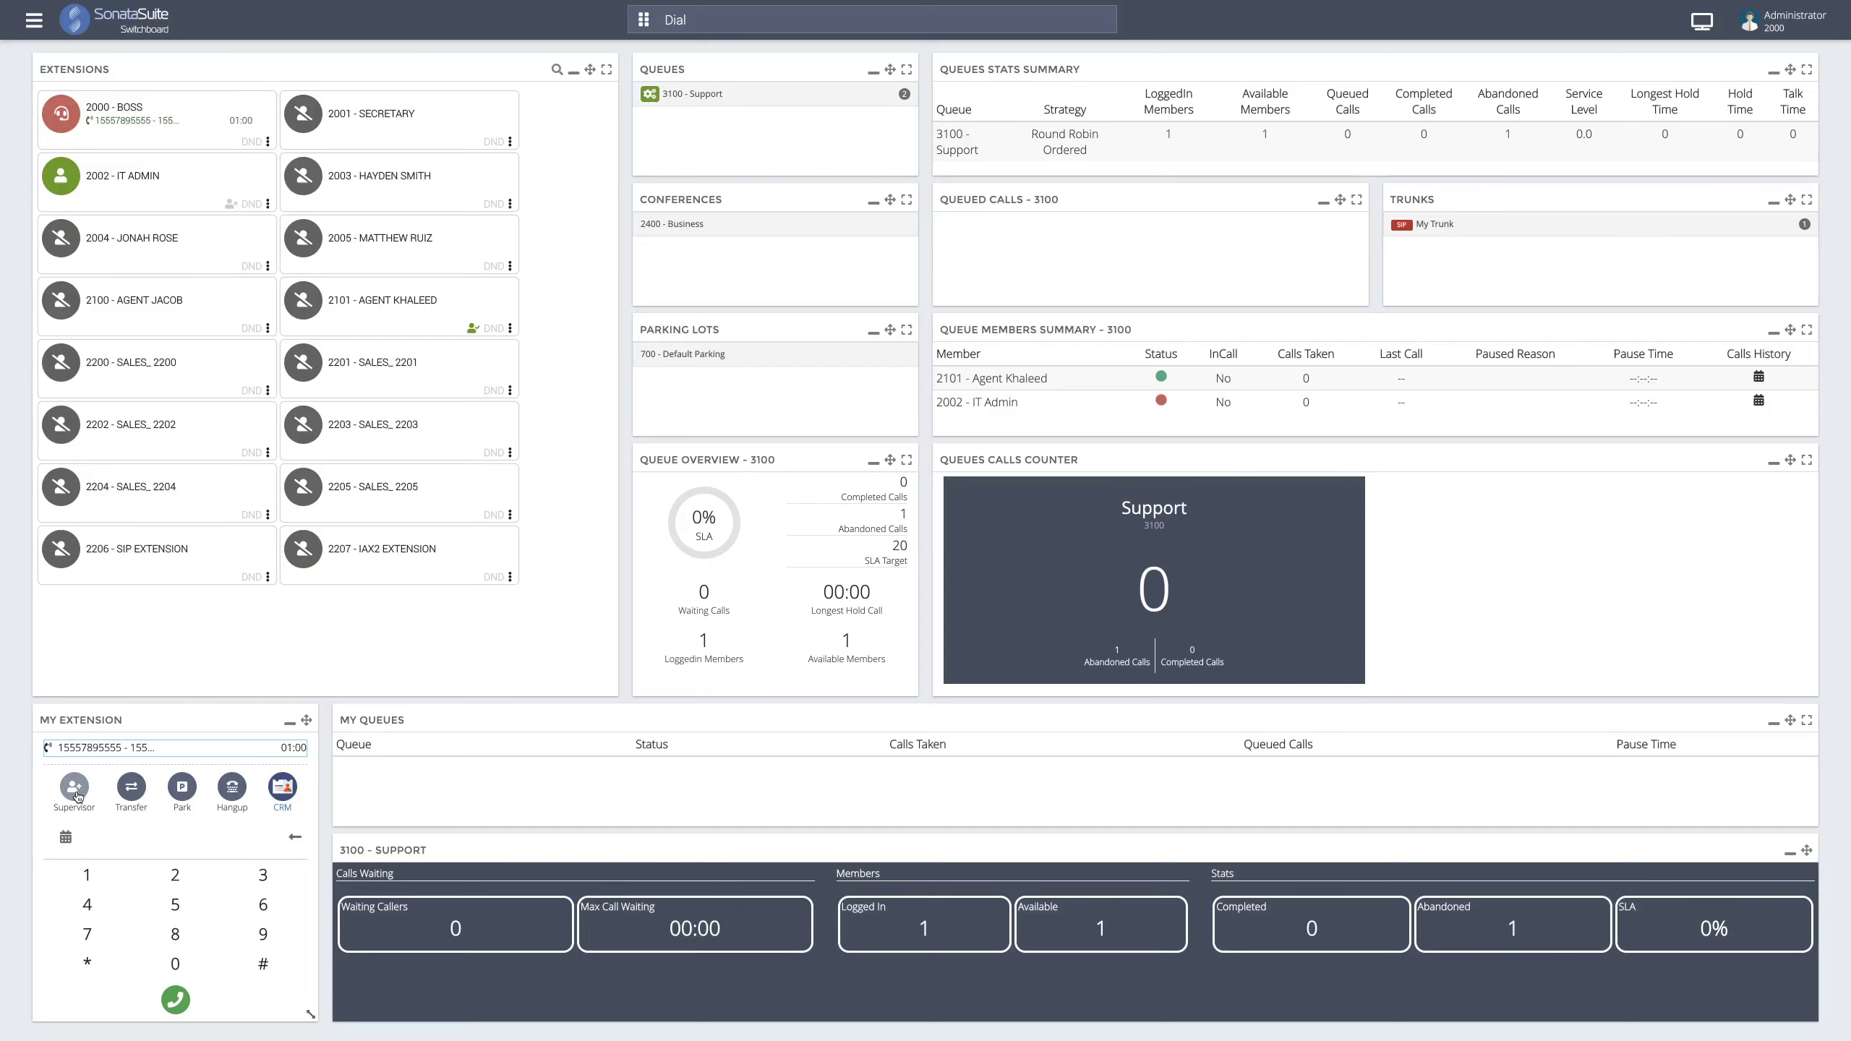
click(75, 787)
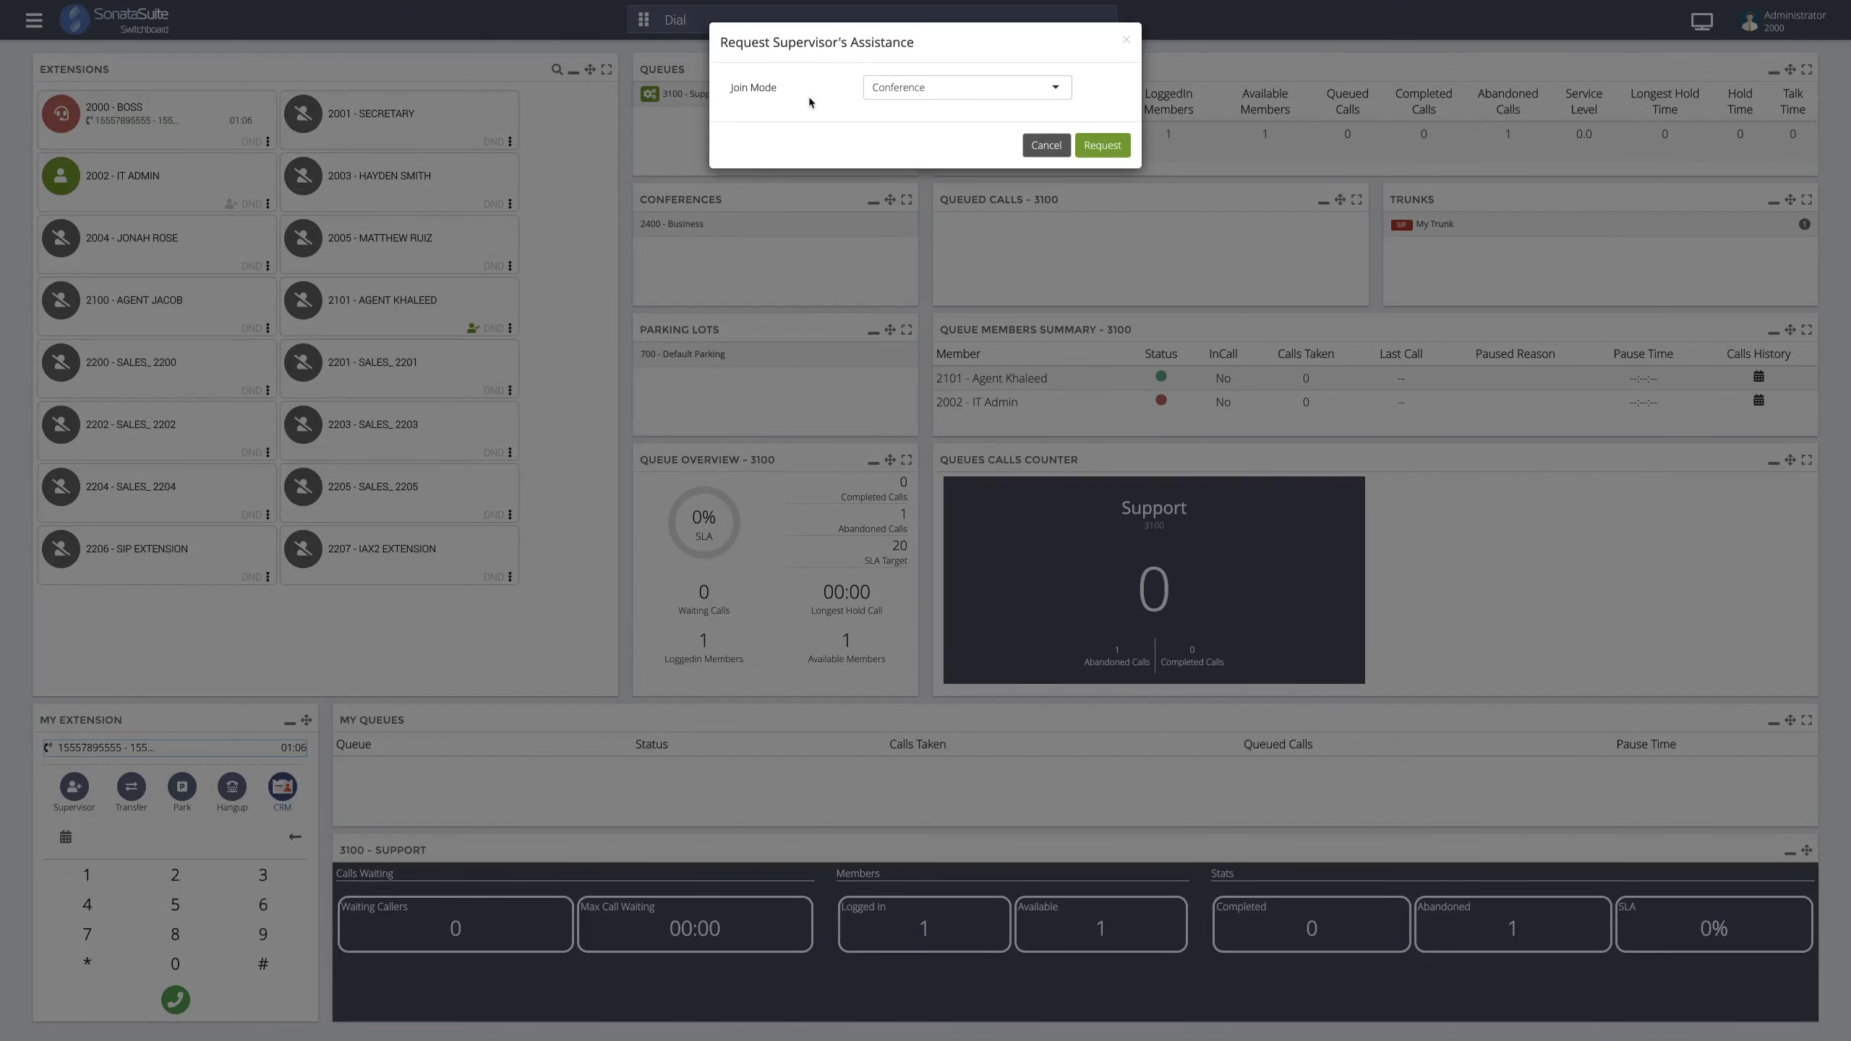
- Compare the Conference and Whisper join modes, keep Conference, and cancel the request
click(880, 86)
click(880, 86)
click(854, 97)
click(885, 95)
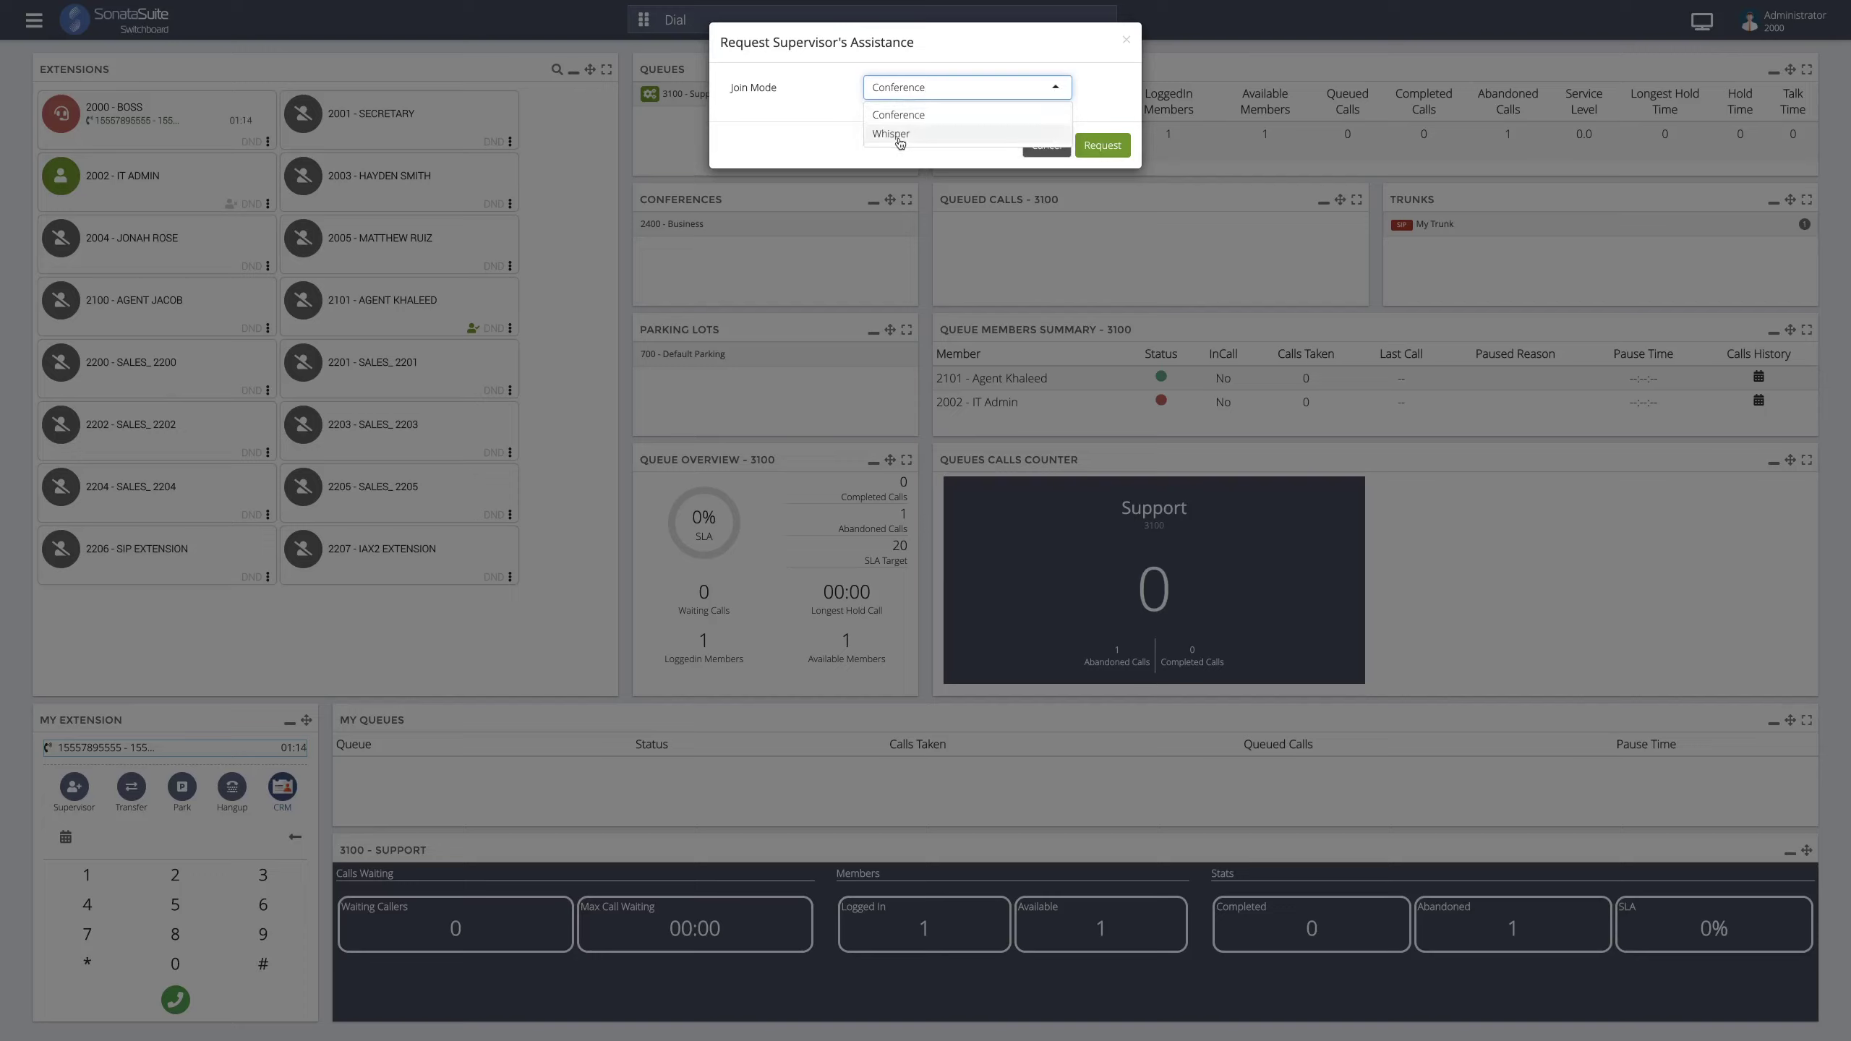
click(842, 124)
click(884, 96)
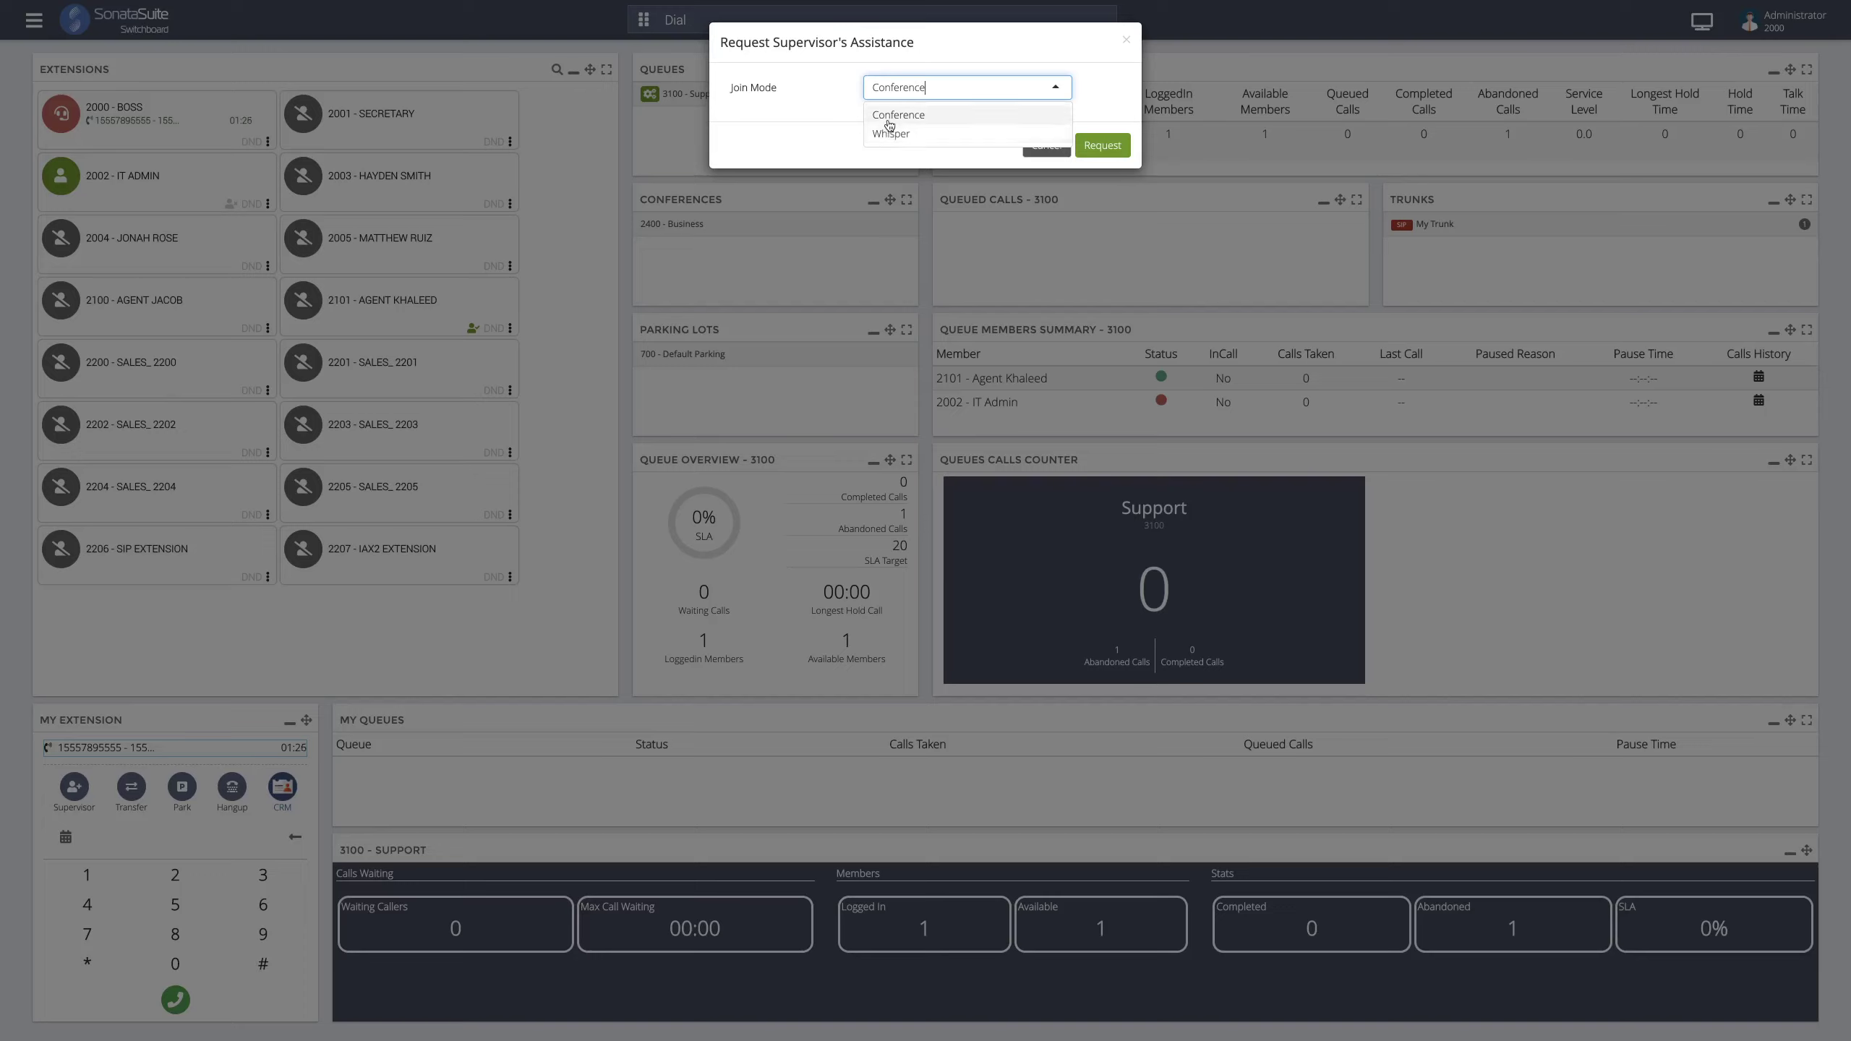
click(843, 120)
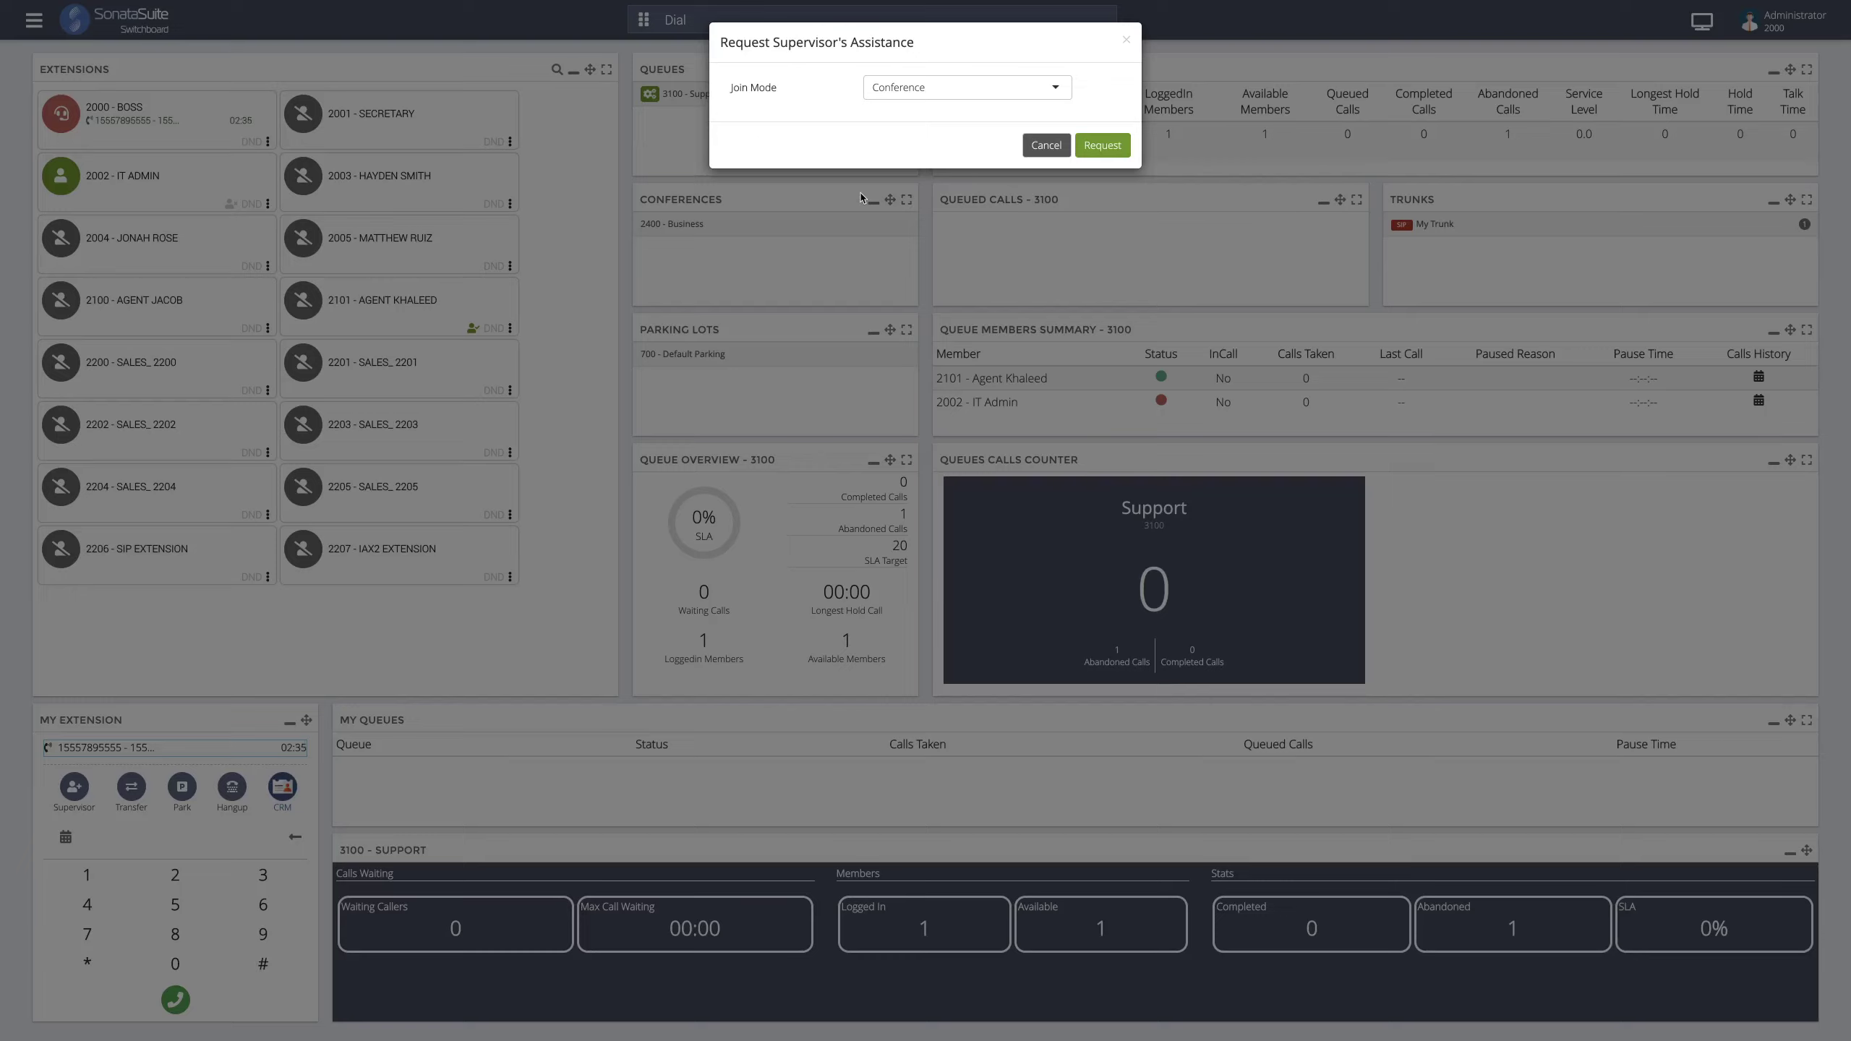
click(1039, 146)
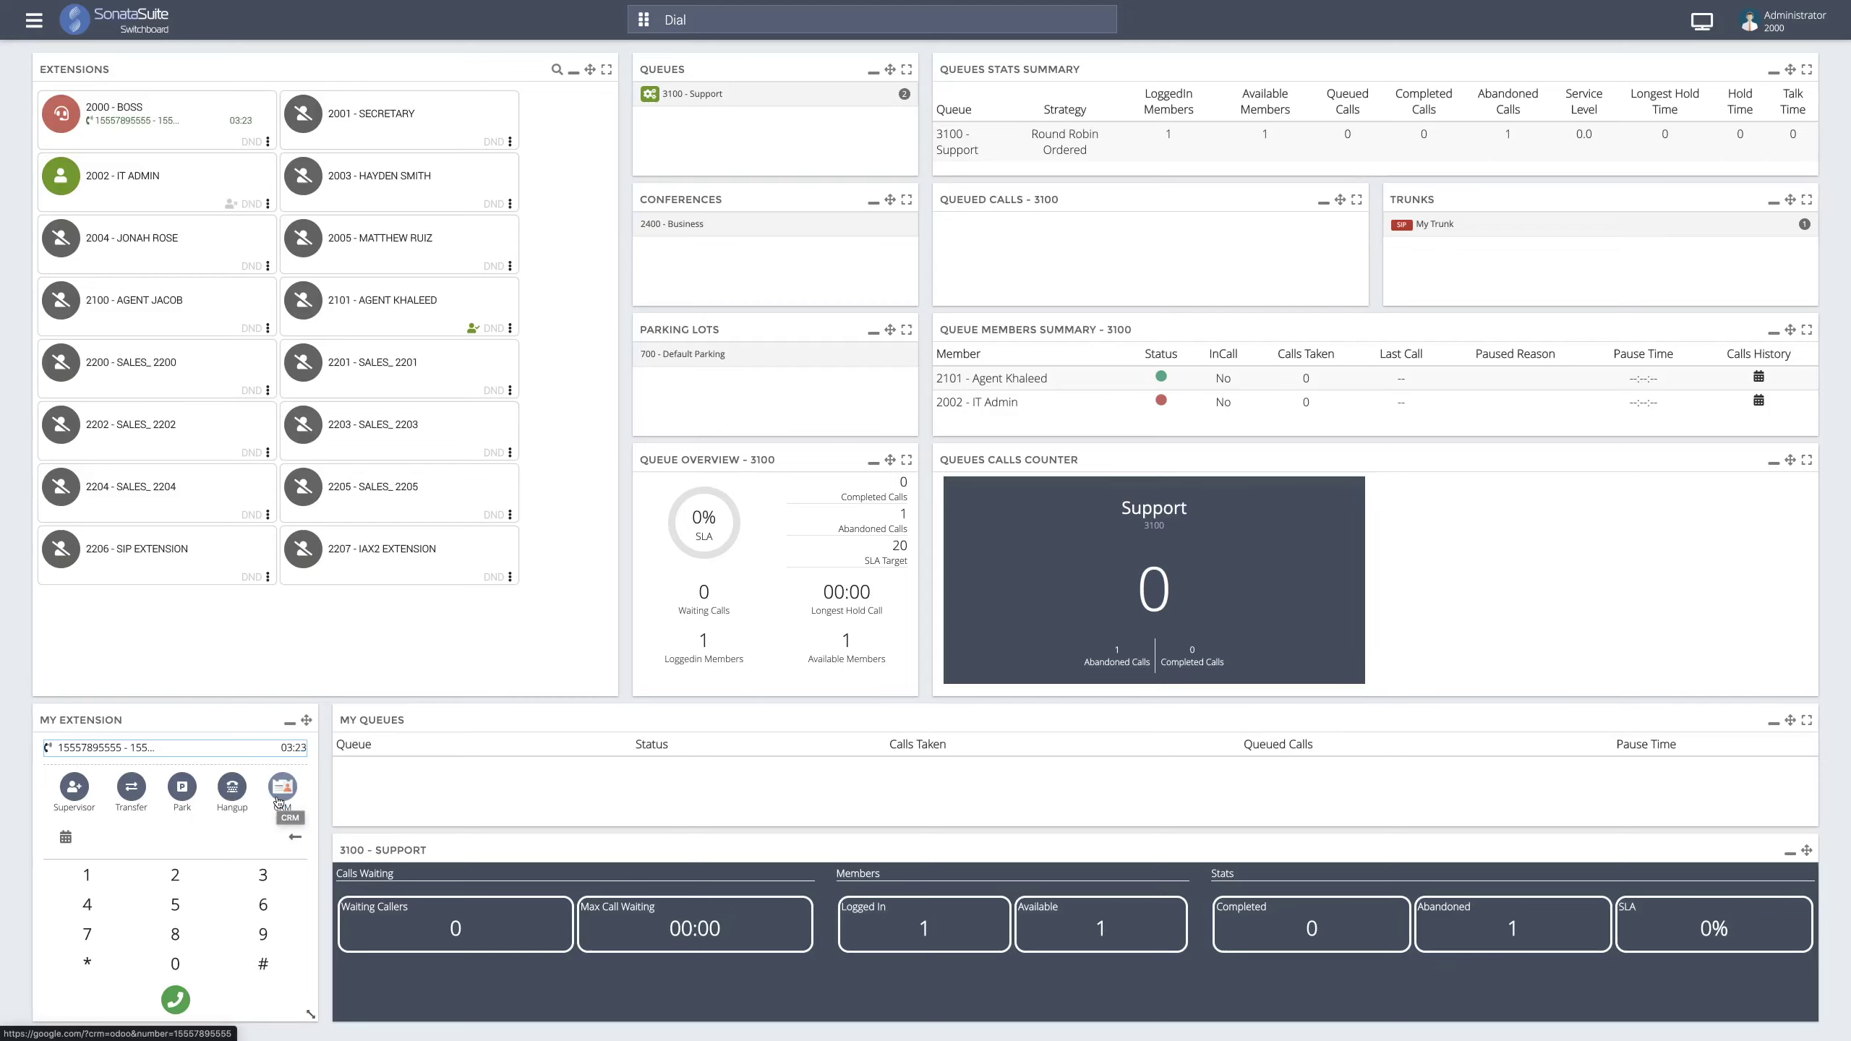
- Hang up extension 2000's outside call from My Extension
click(280, 799)
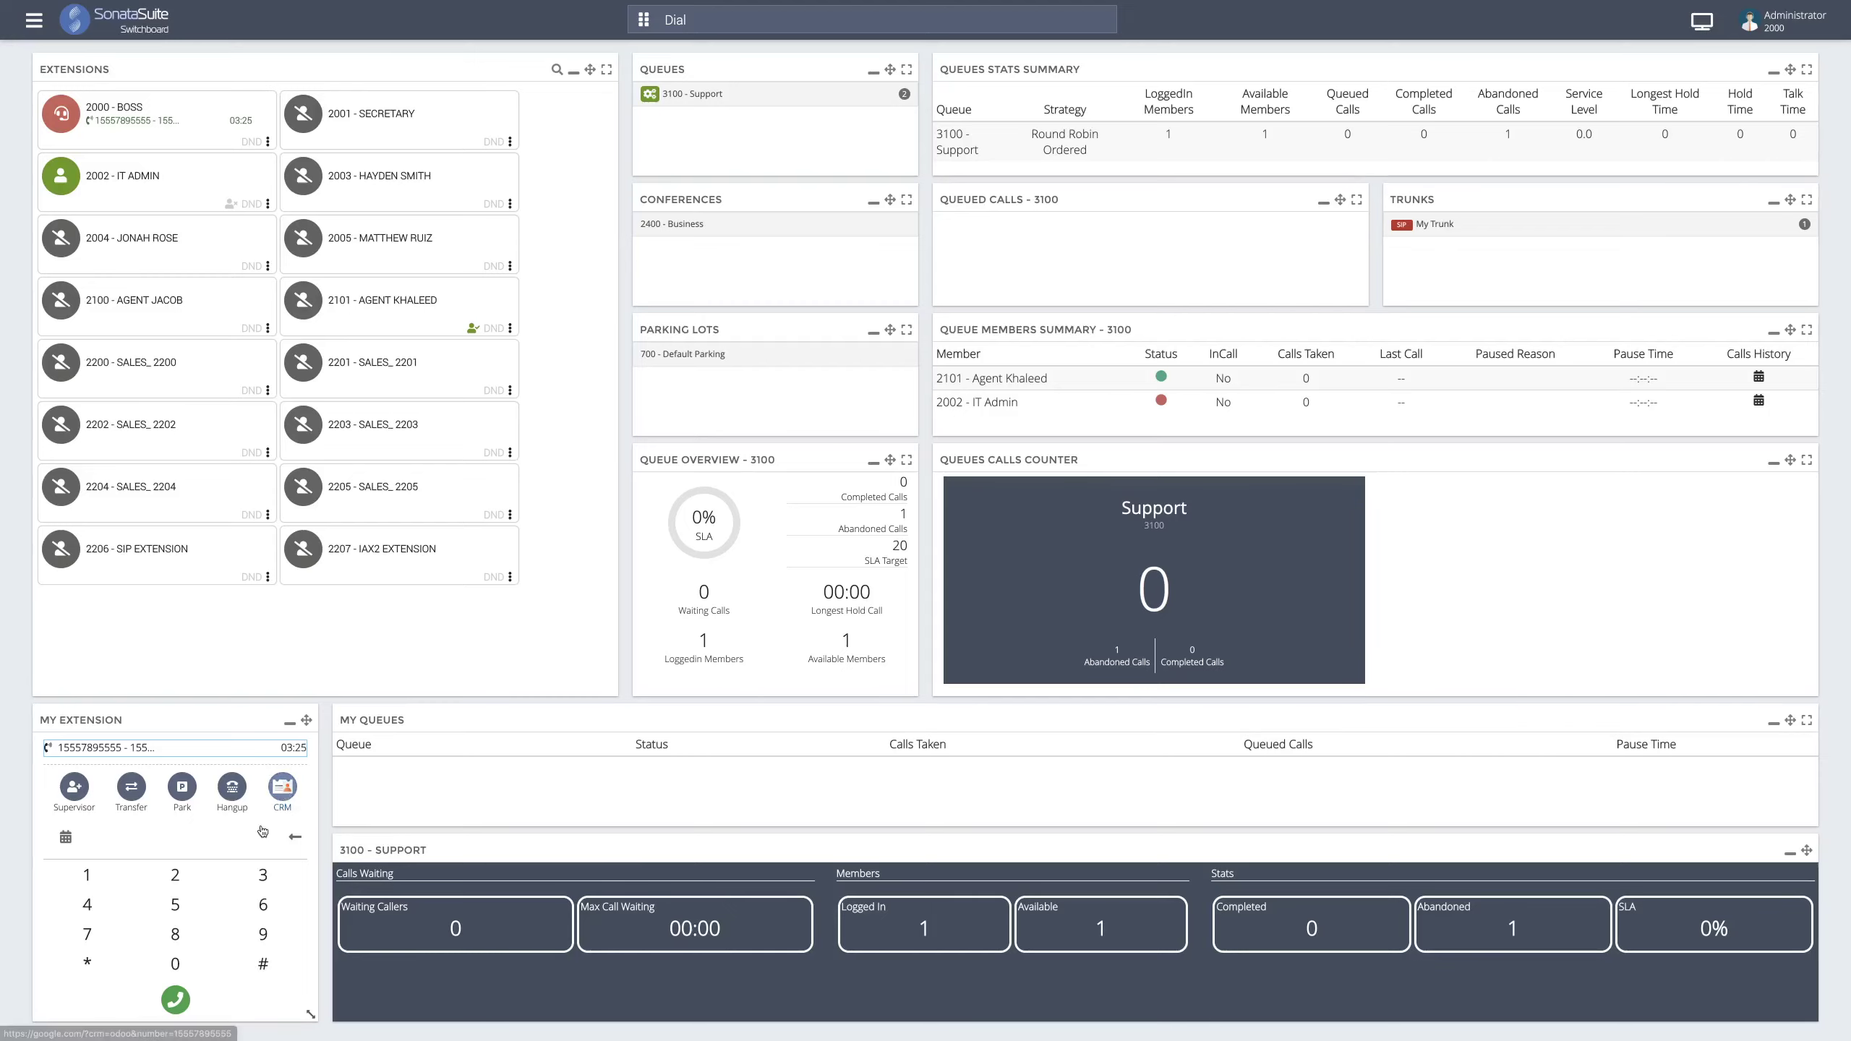
click(230, 789)
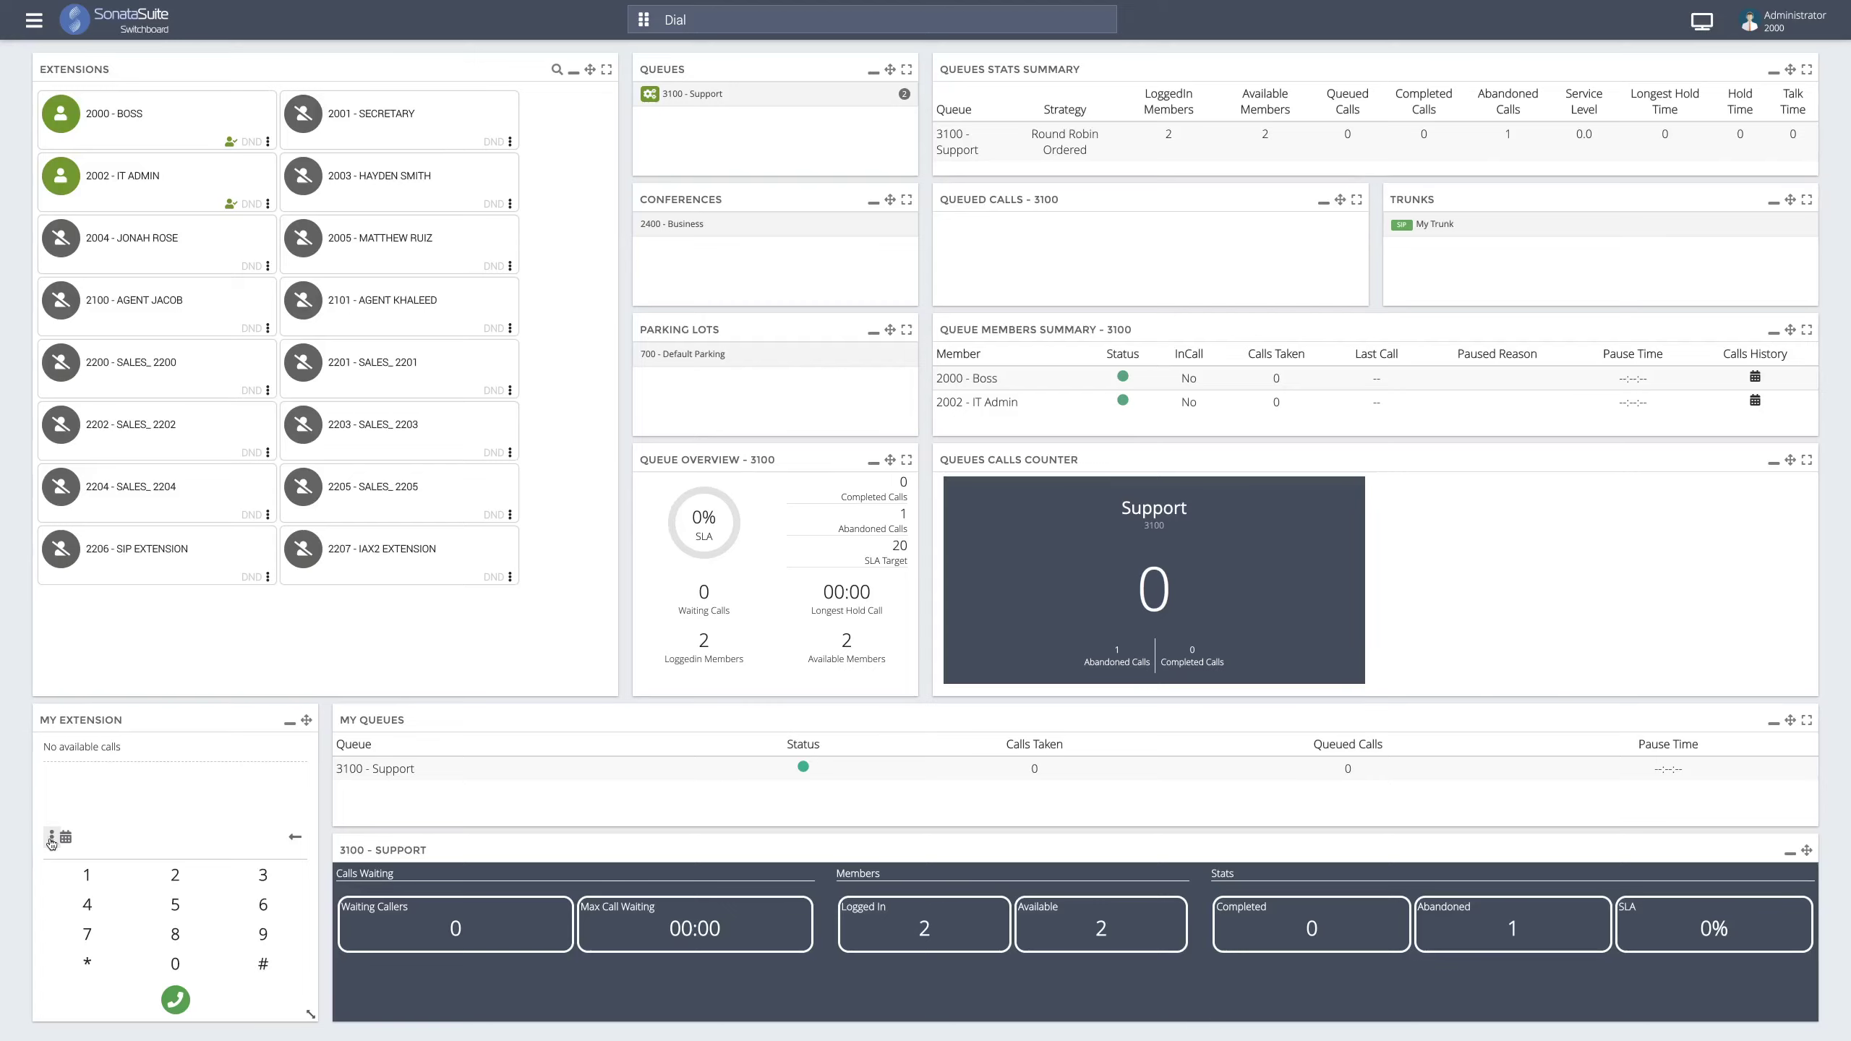
click(51, 841)
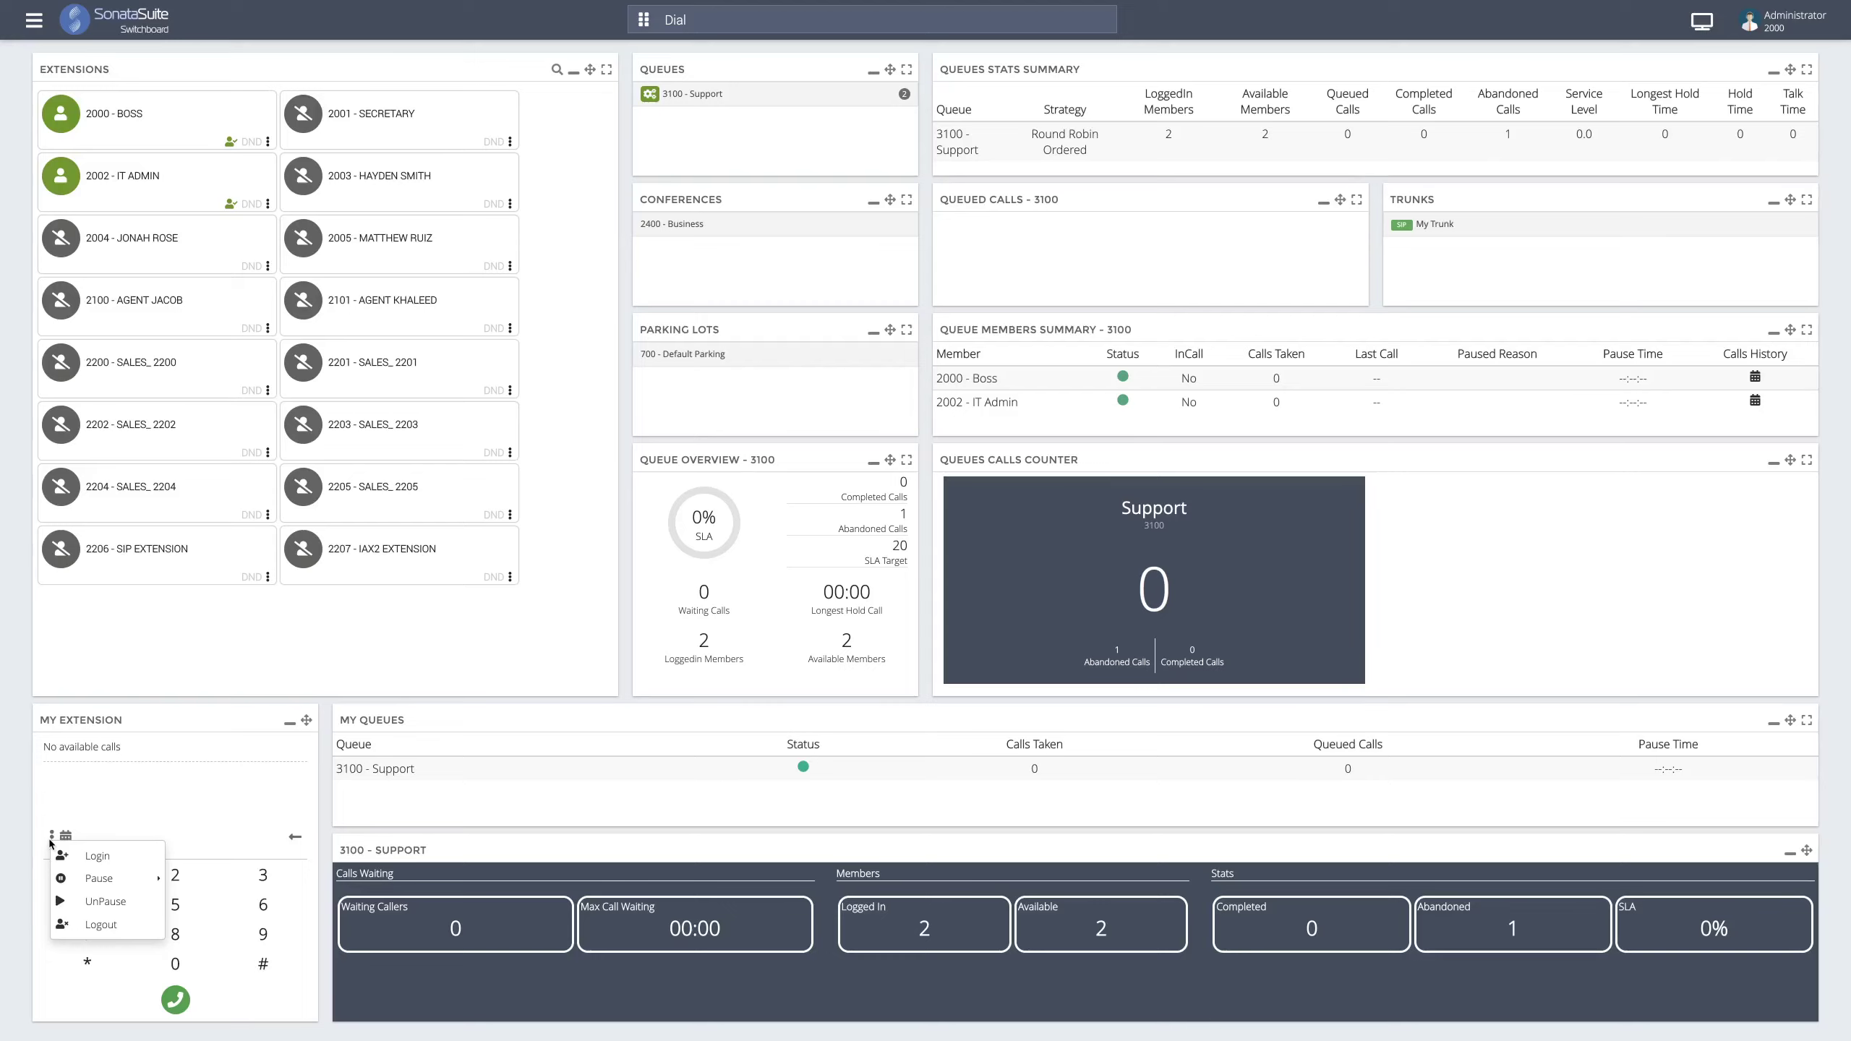
mouse_move(86, 871)
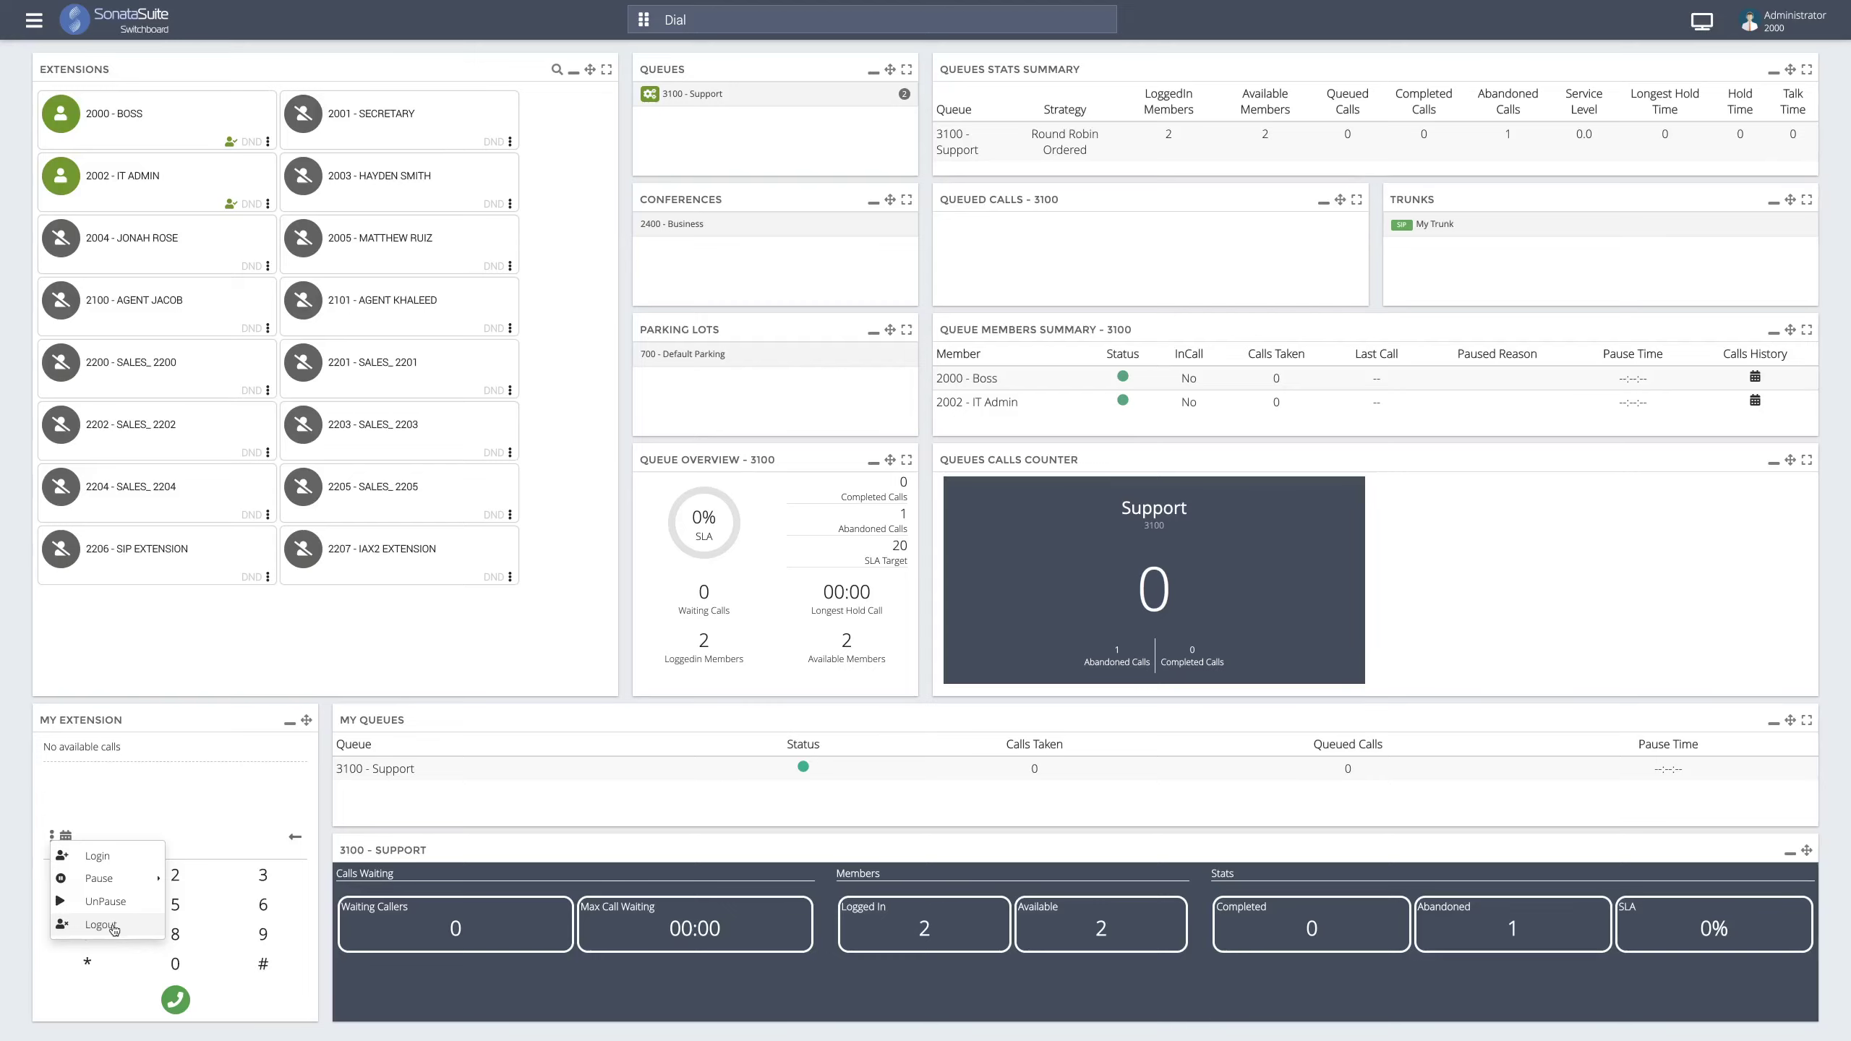
click(115, 929)
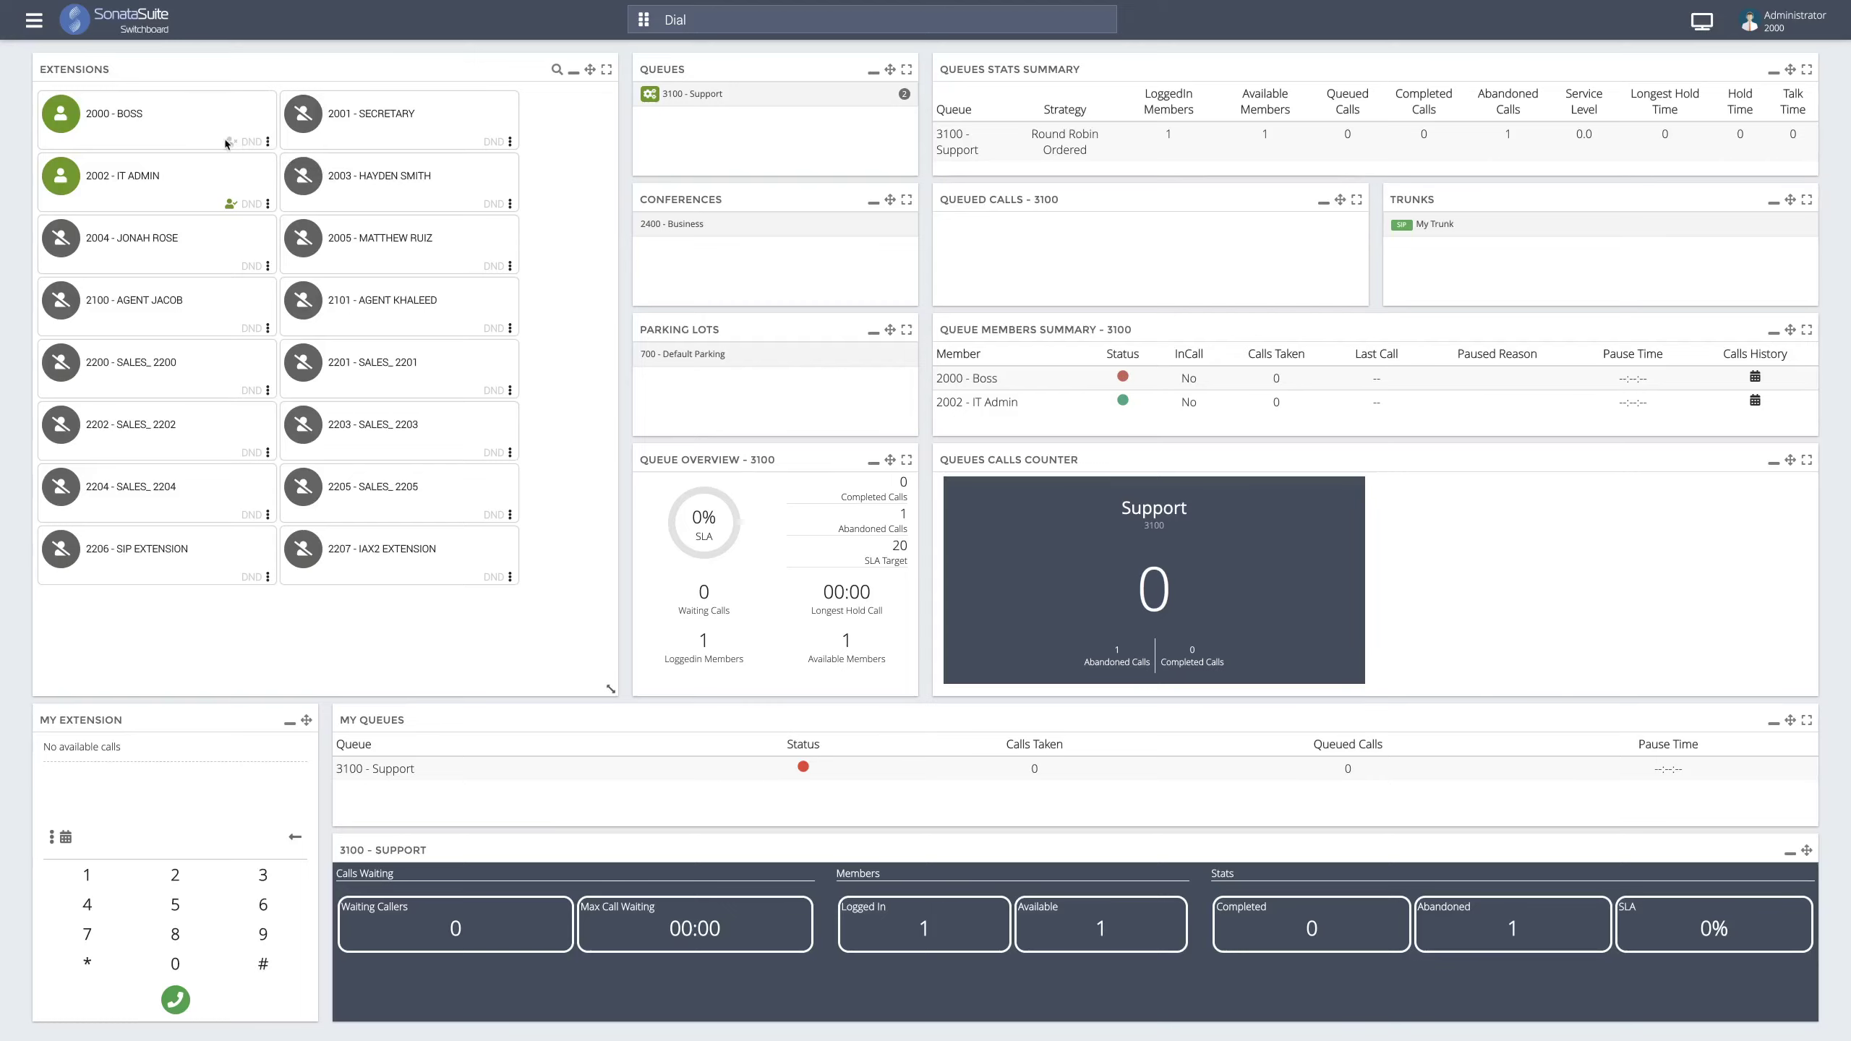
click(230, 143)
click(256, 161)
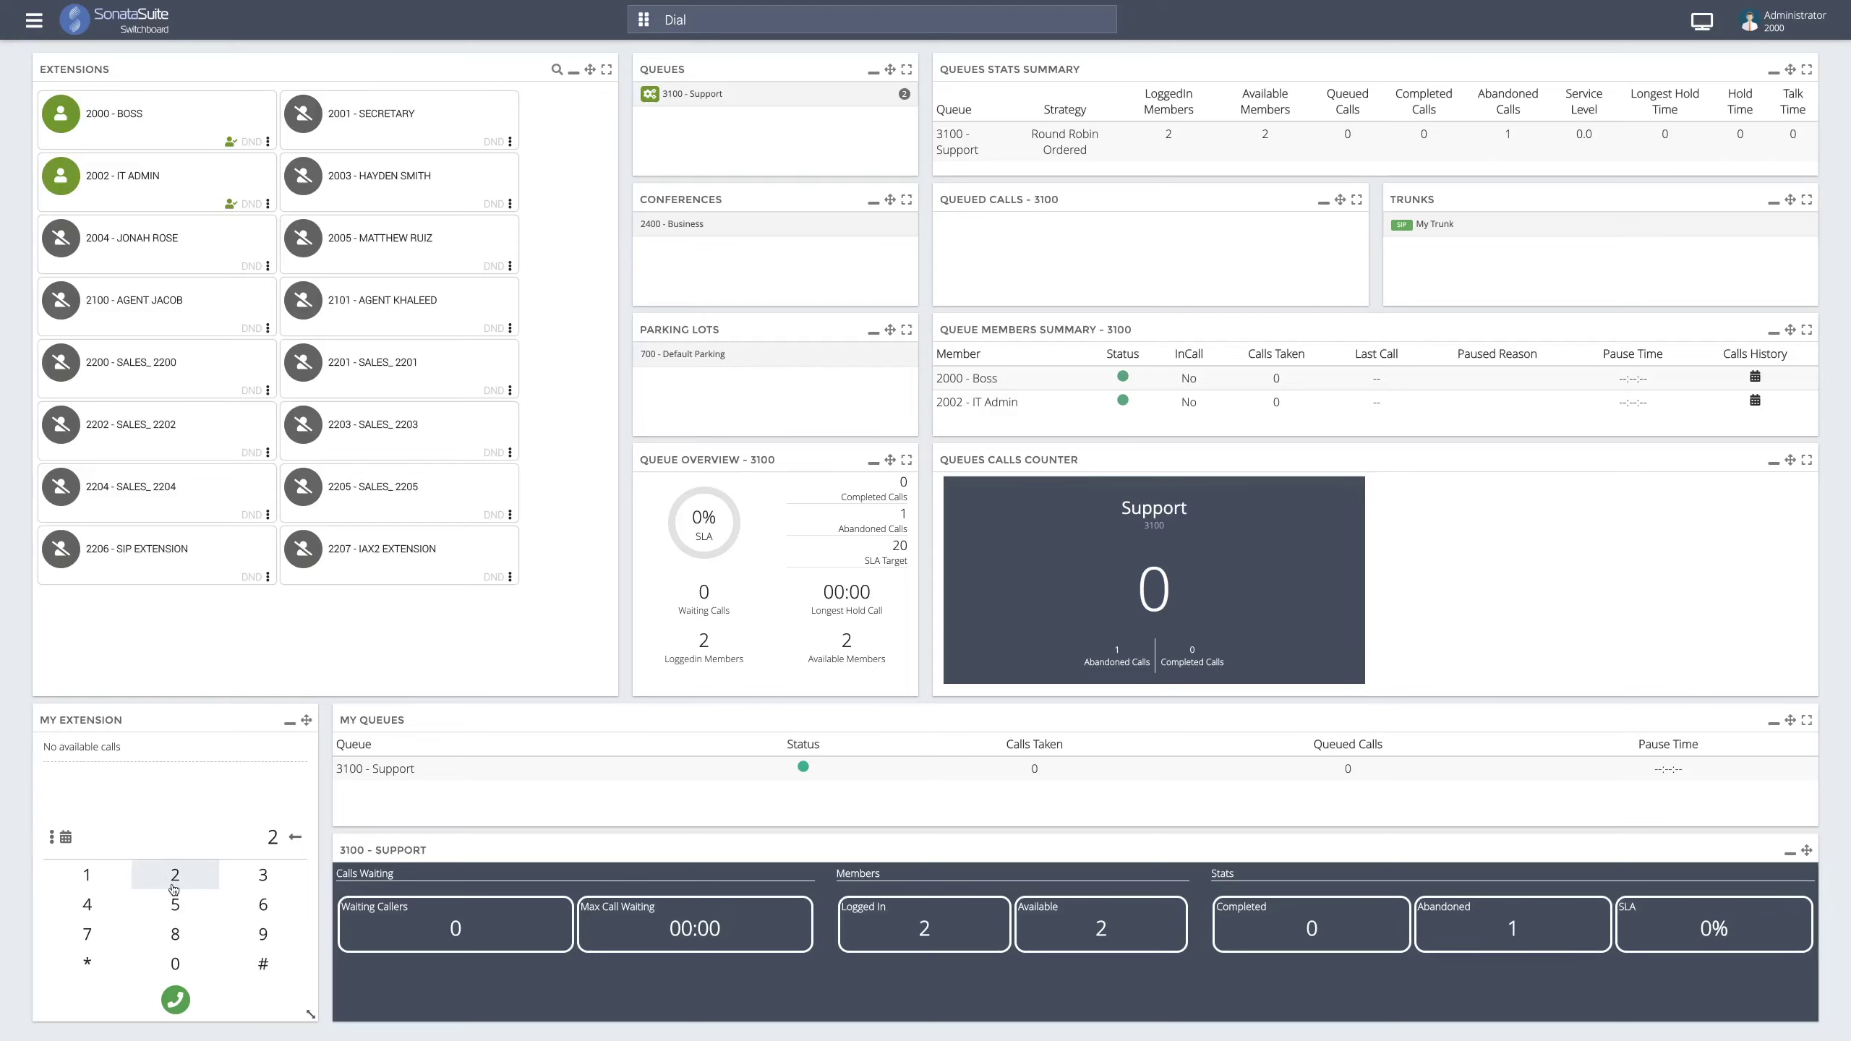
click(175, 904)
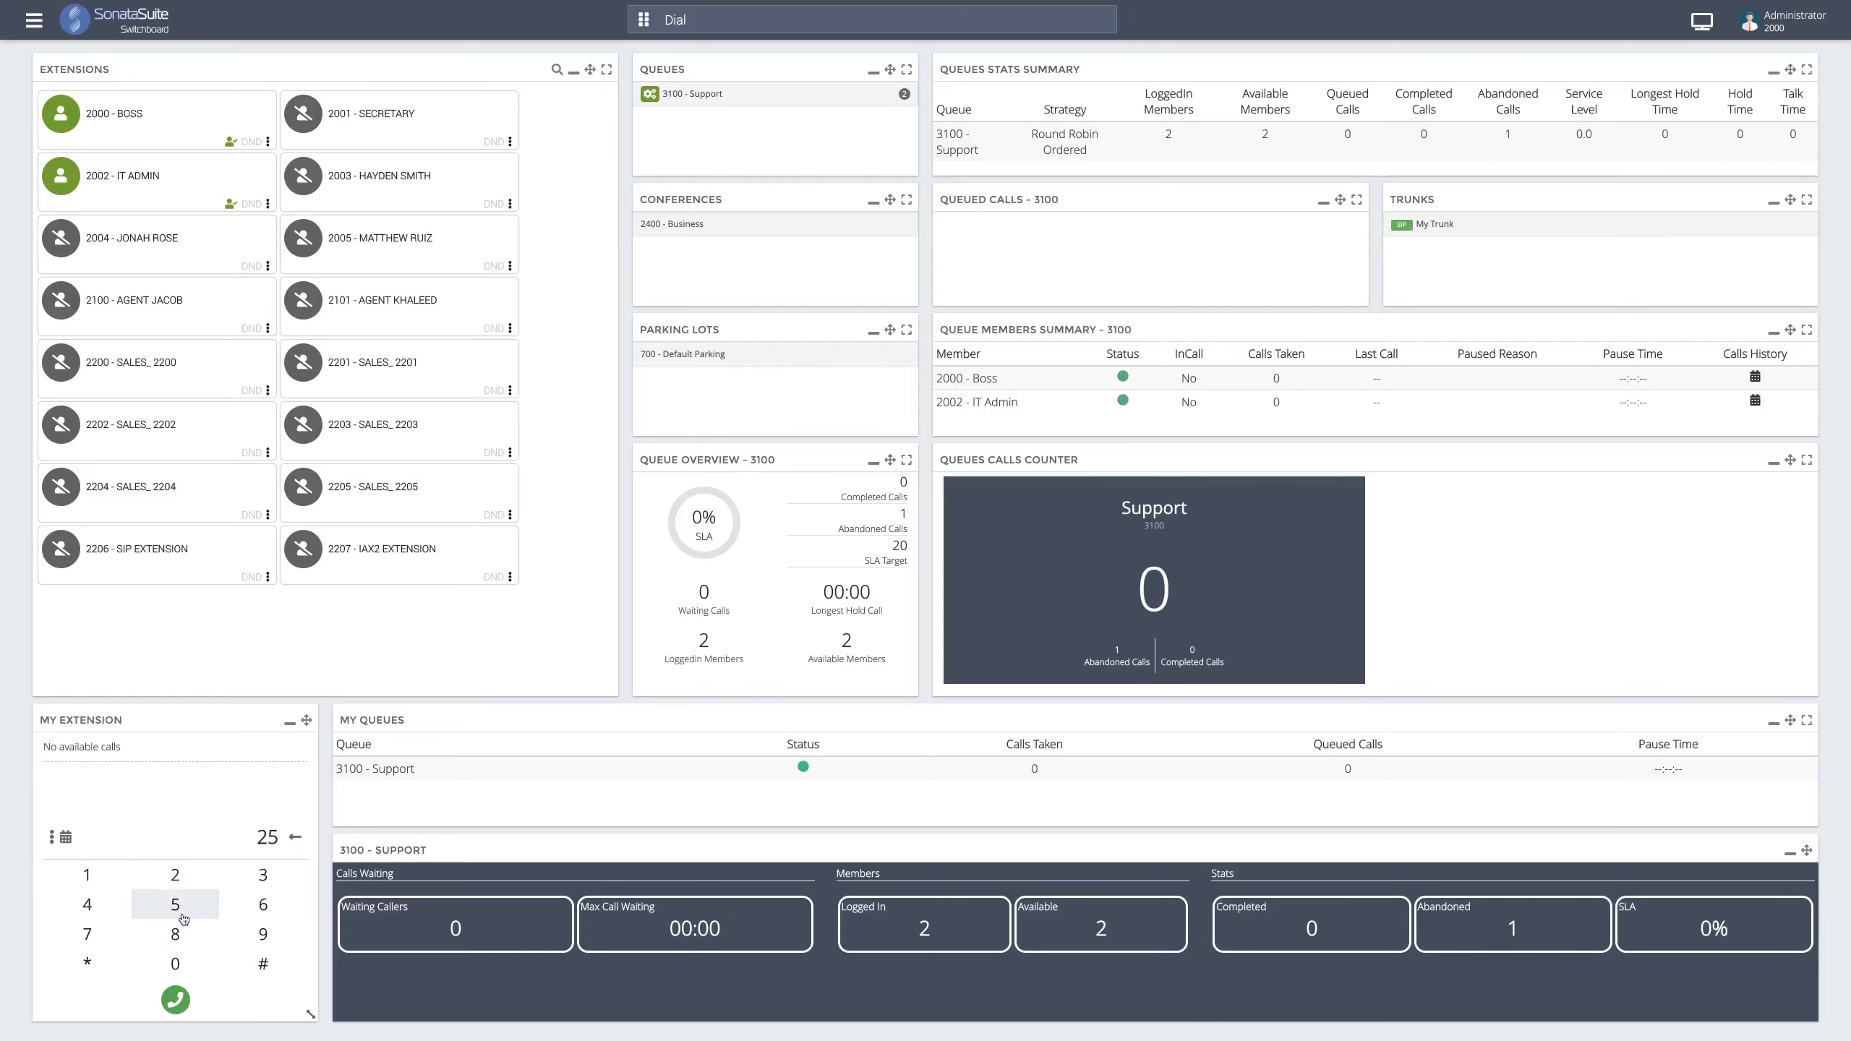
- Add two zeros to make 2500, backspace the dialled number to empty, and open today's Calls History
click(181, 964)
click(181, 964)
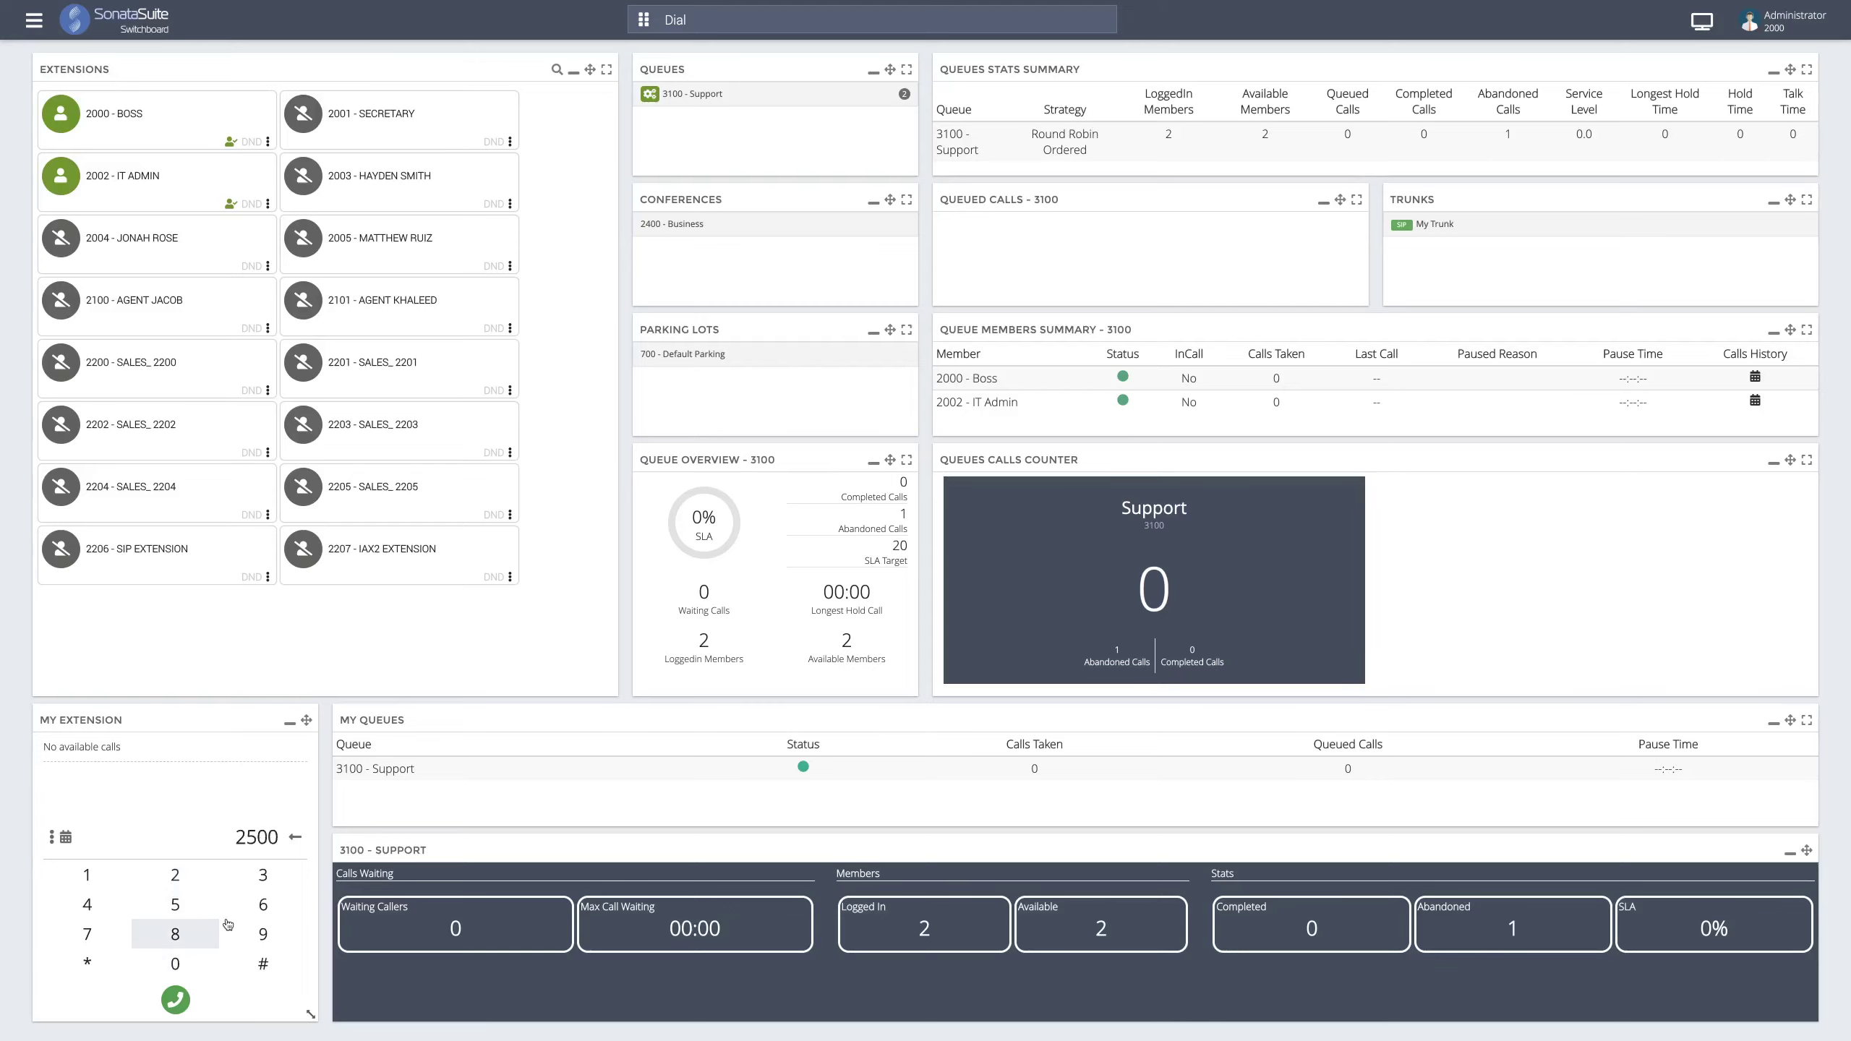
click(297, 841)
click(296, 840)
click(295, 843)
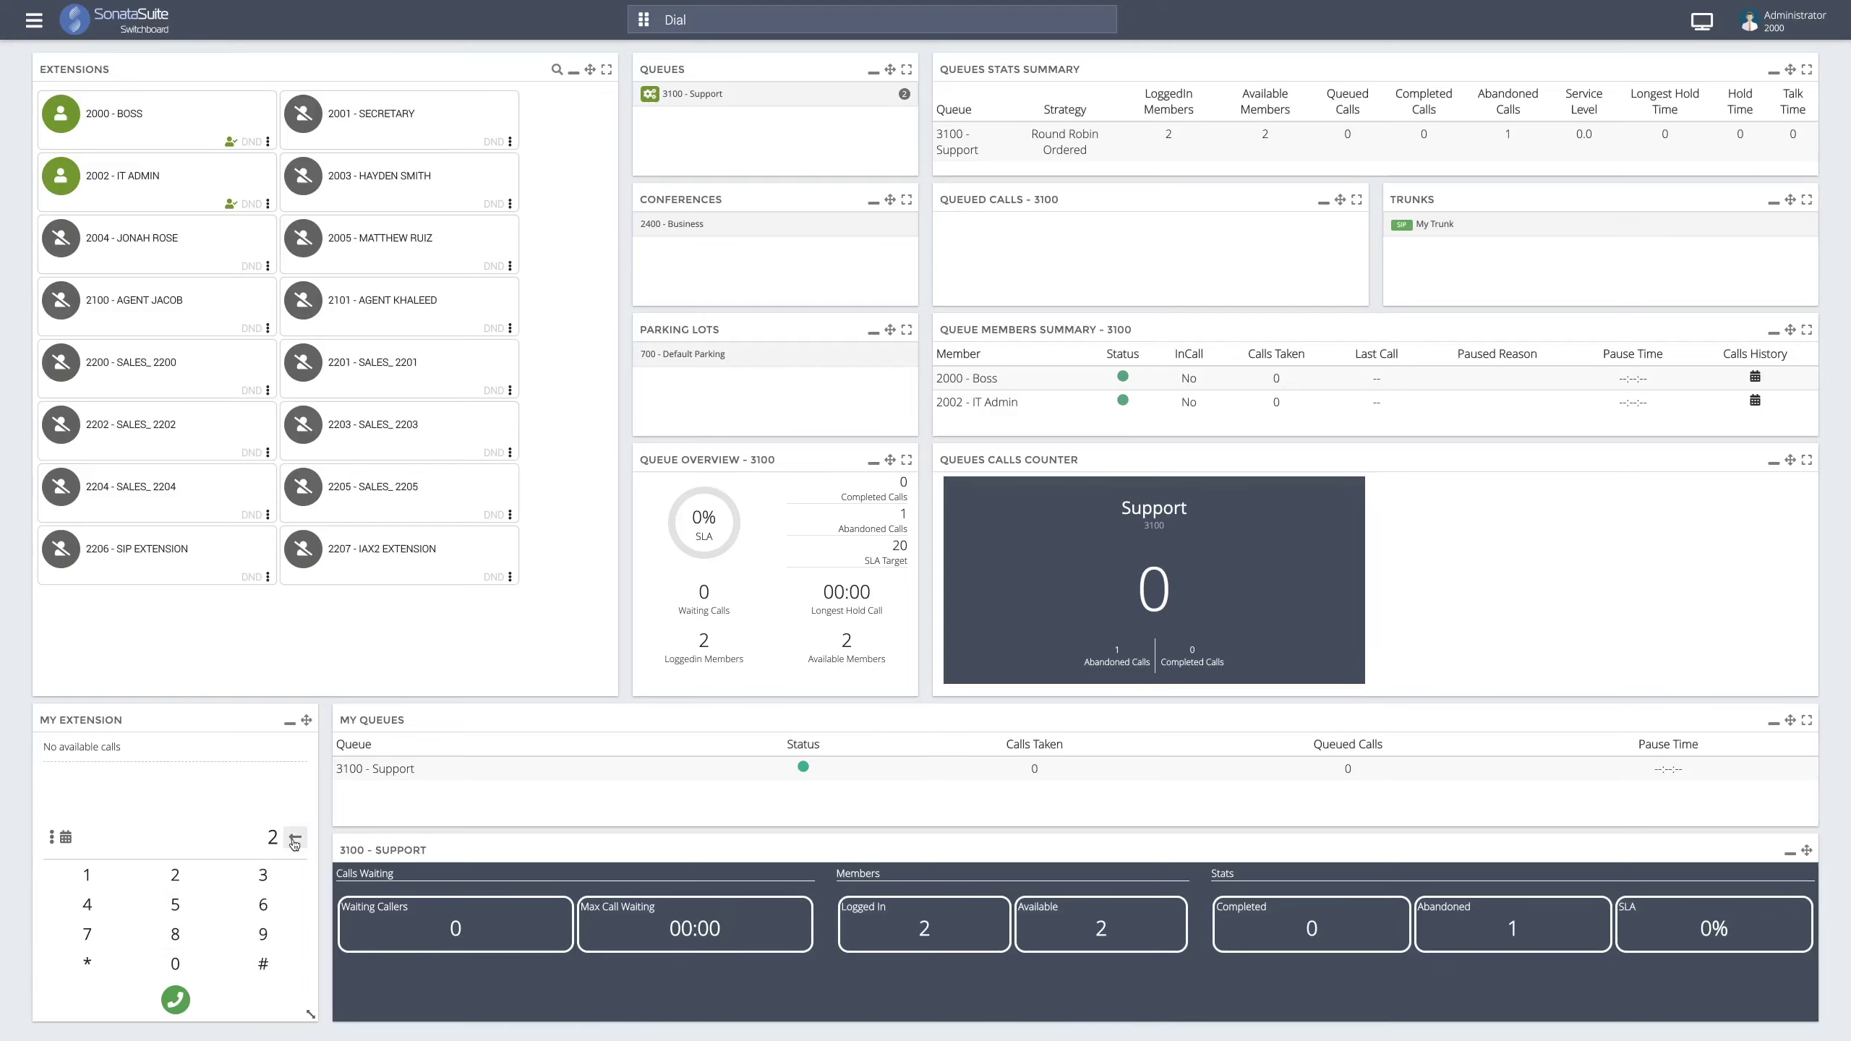
click(295, 840)
click(66, 840)
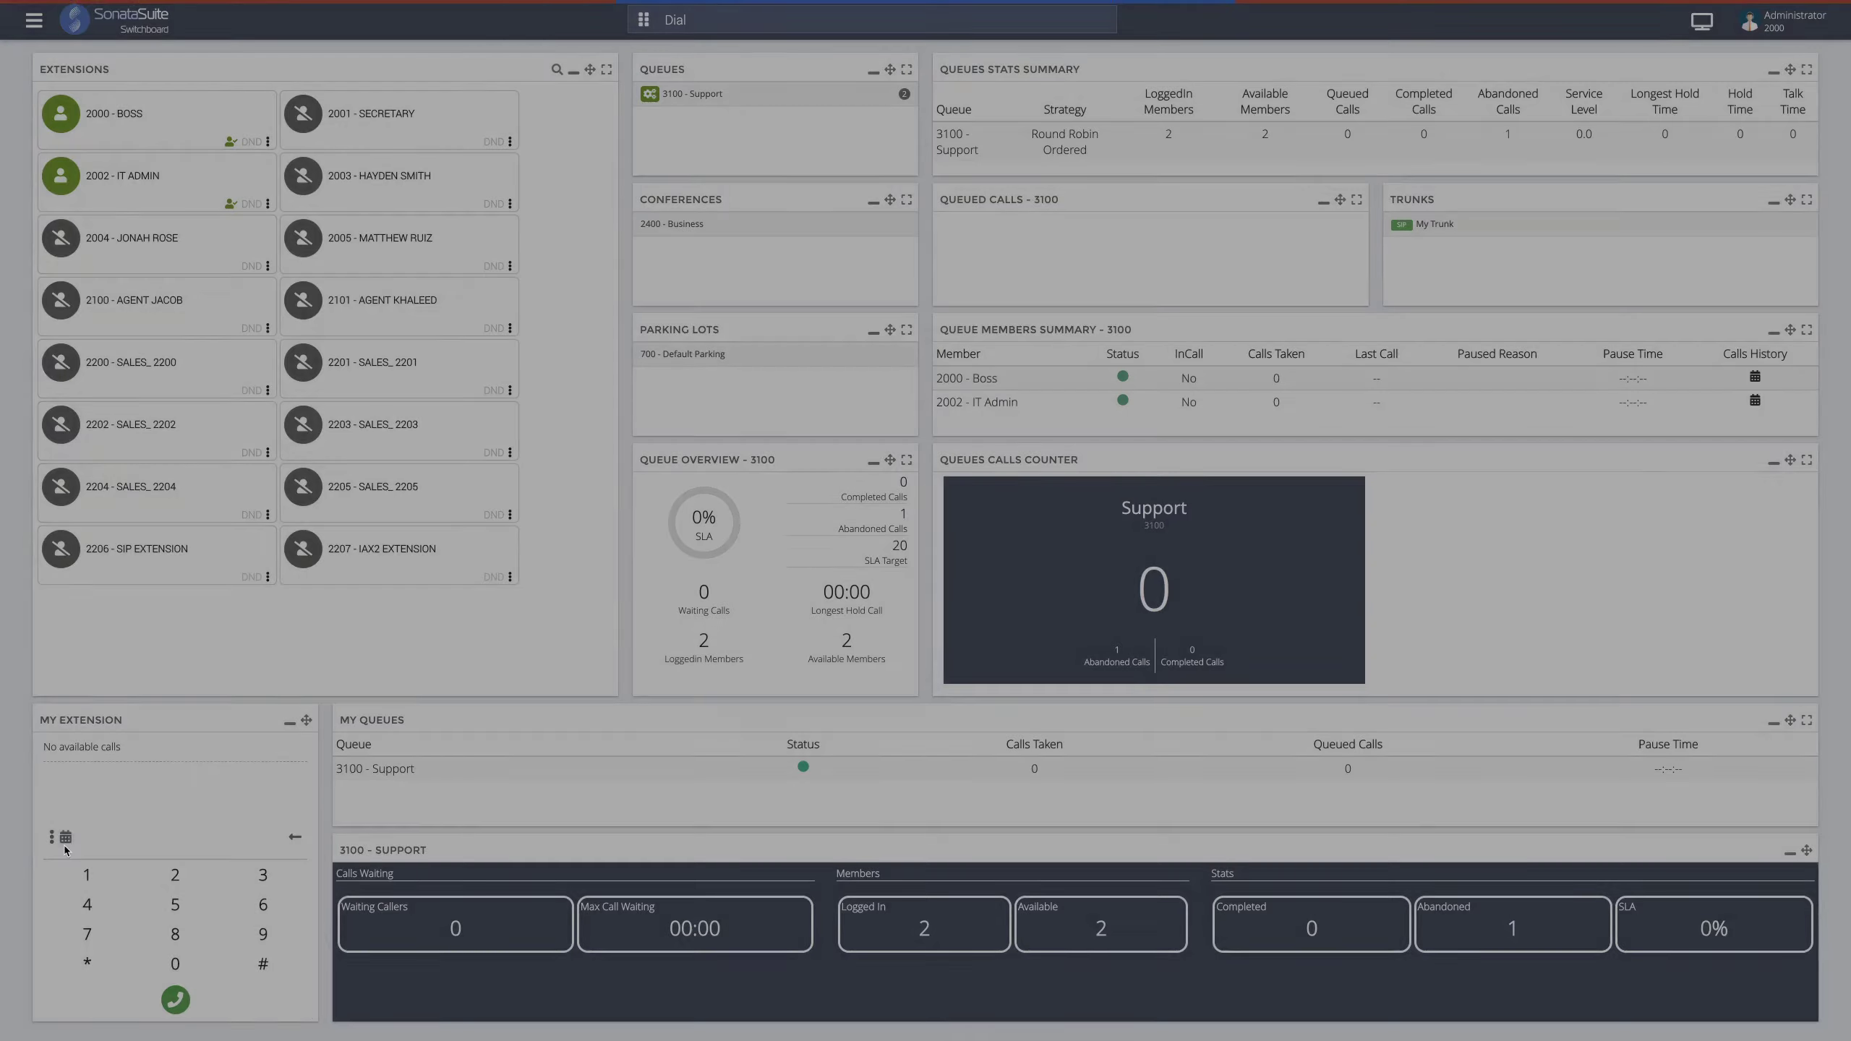
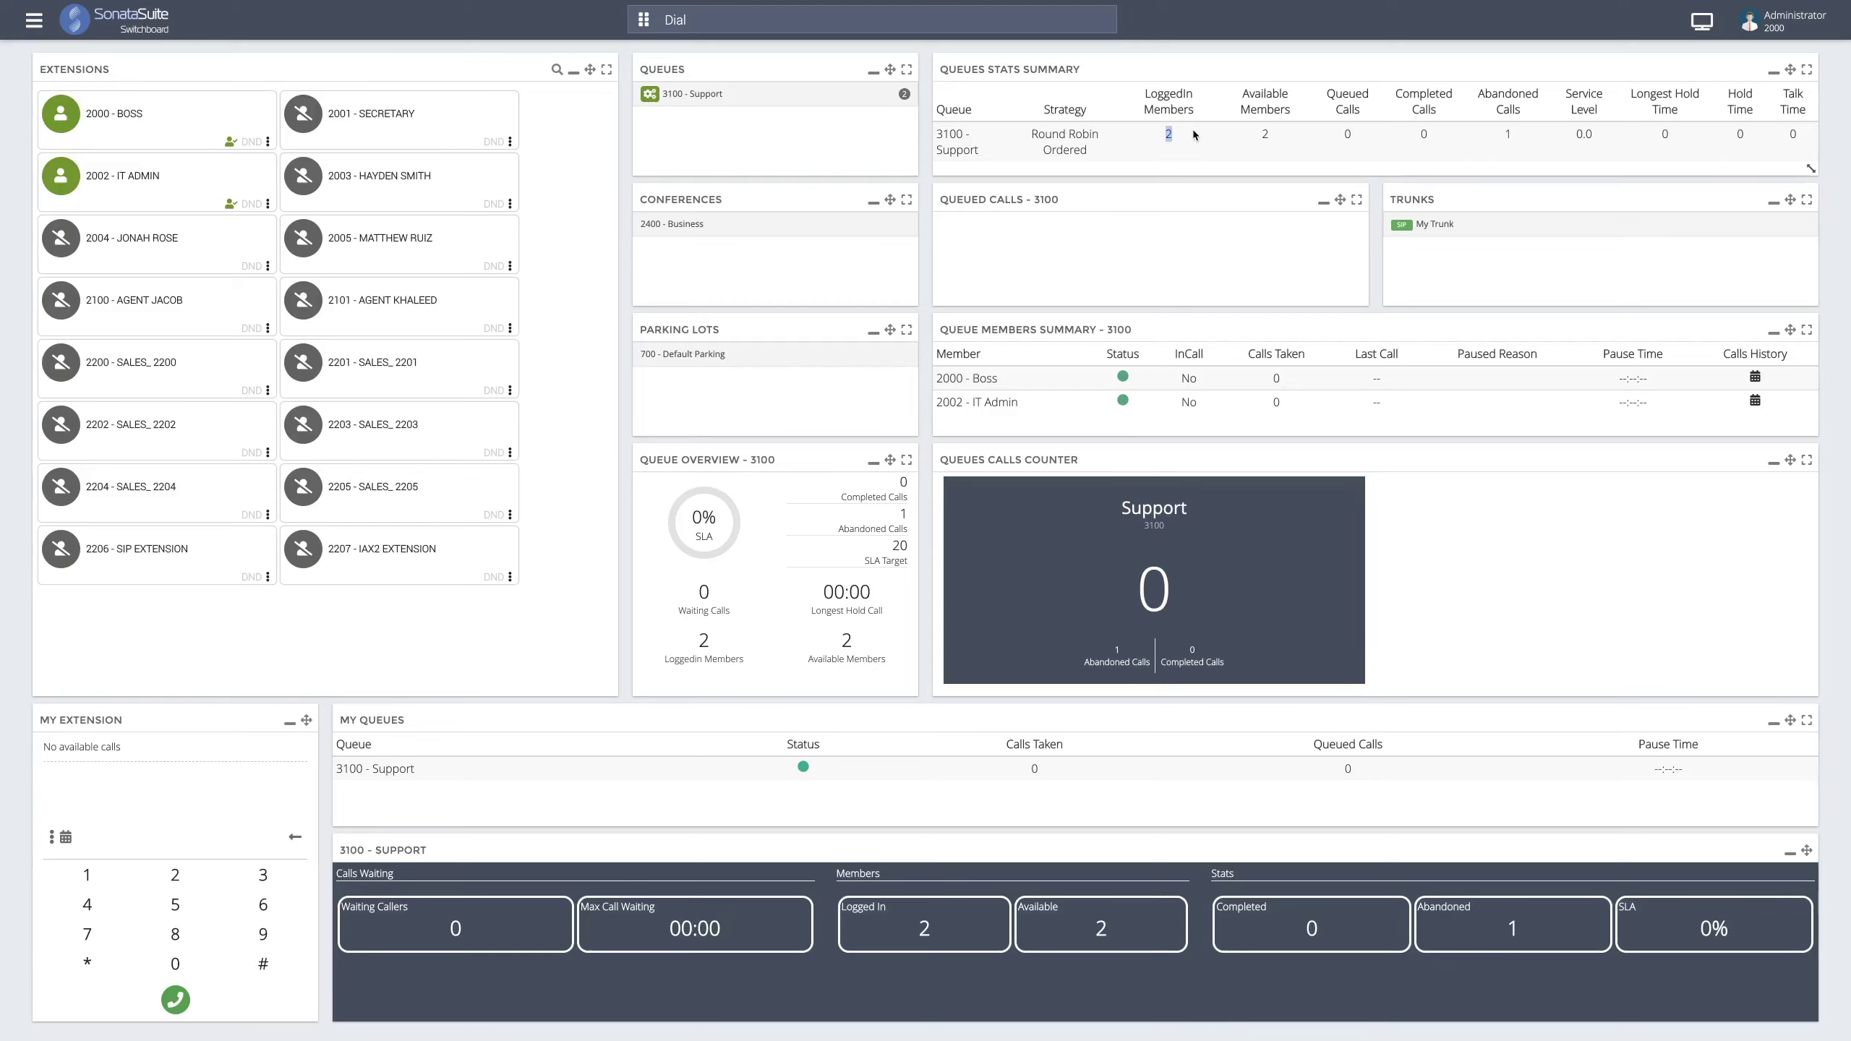
- Pause member 2000 - Boss in the 3100 - Support queue with the Lunch reason
click(1254, 112)
click(1124, 376)
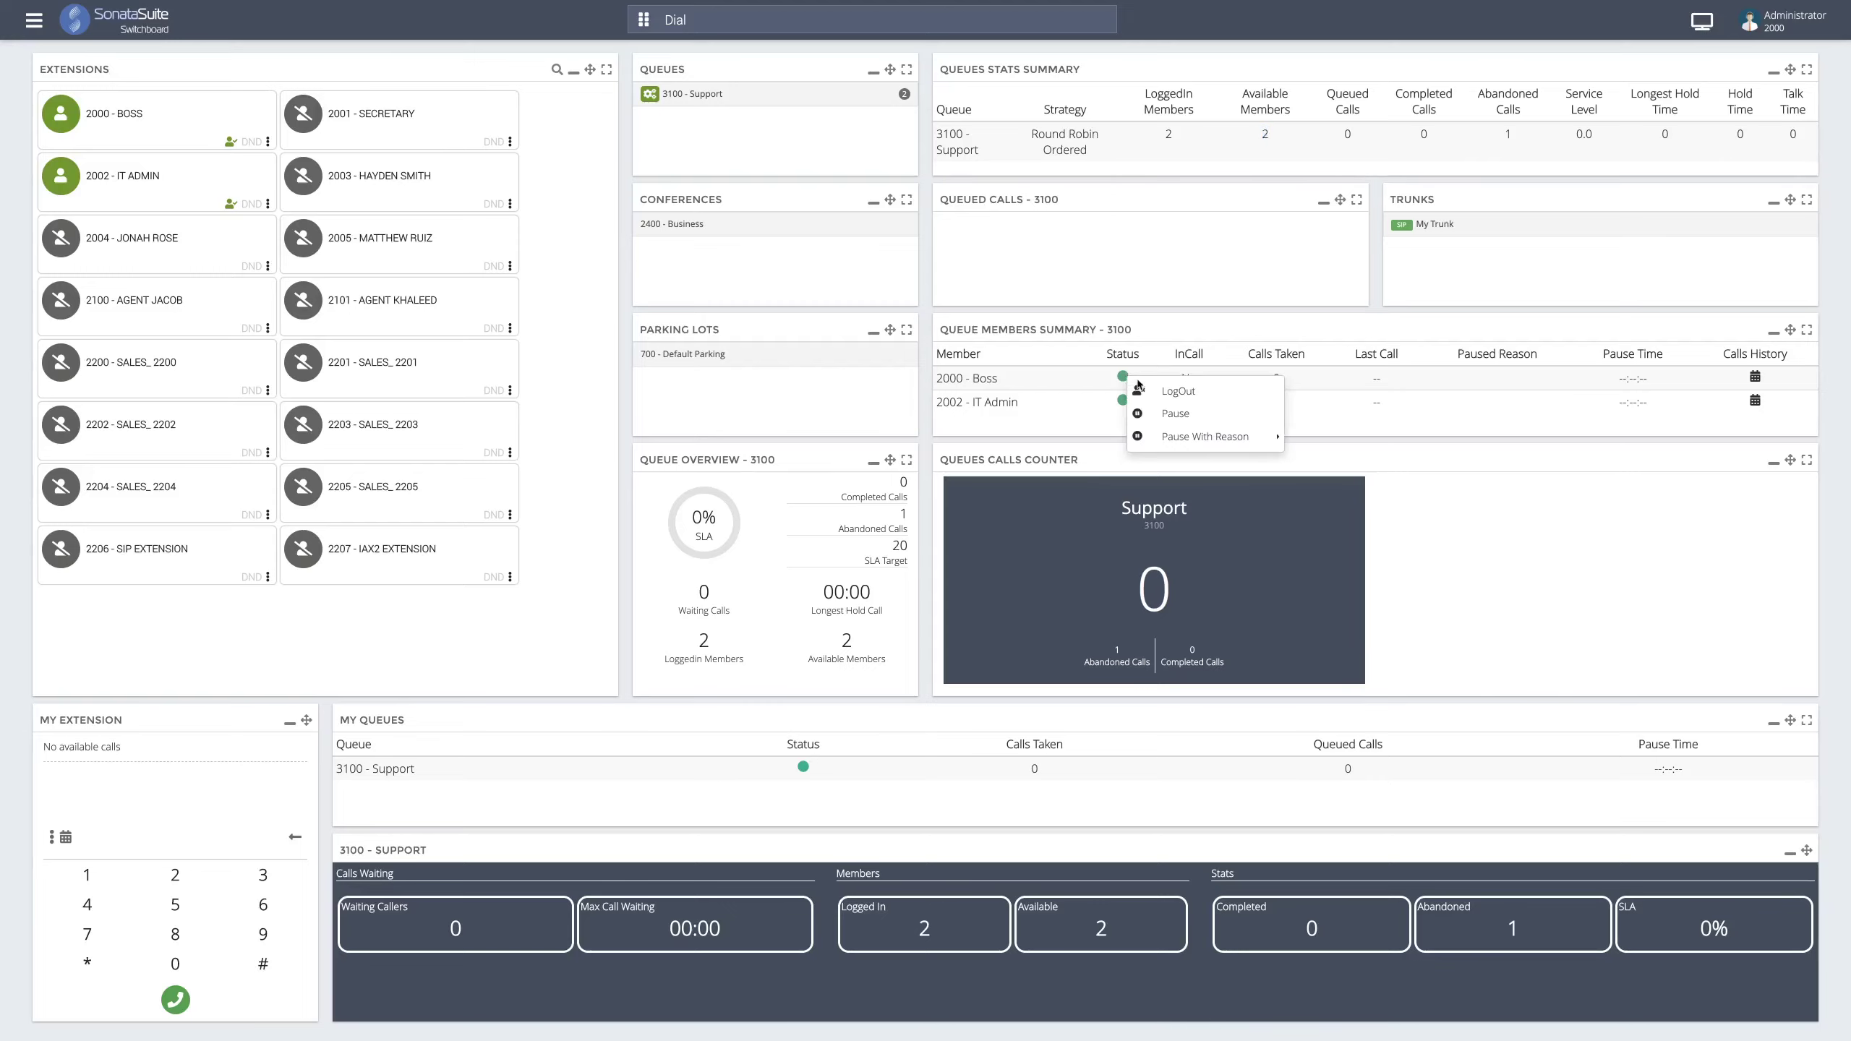
mouse_move(1239, 436)
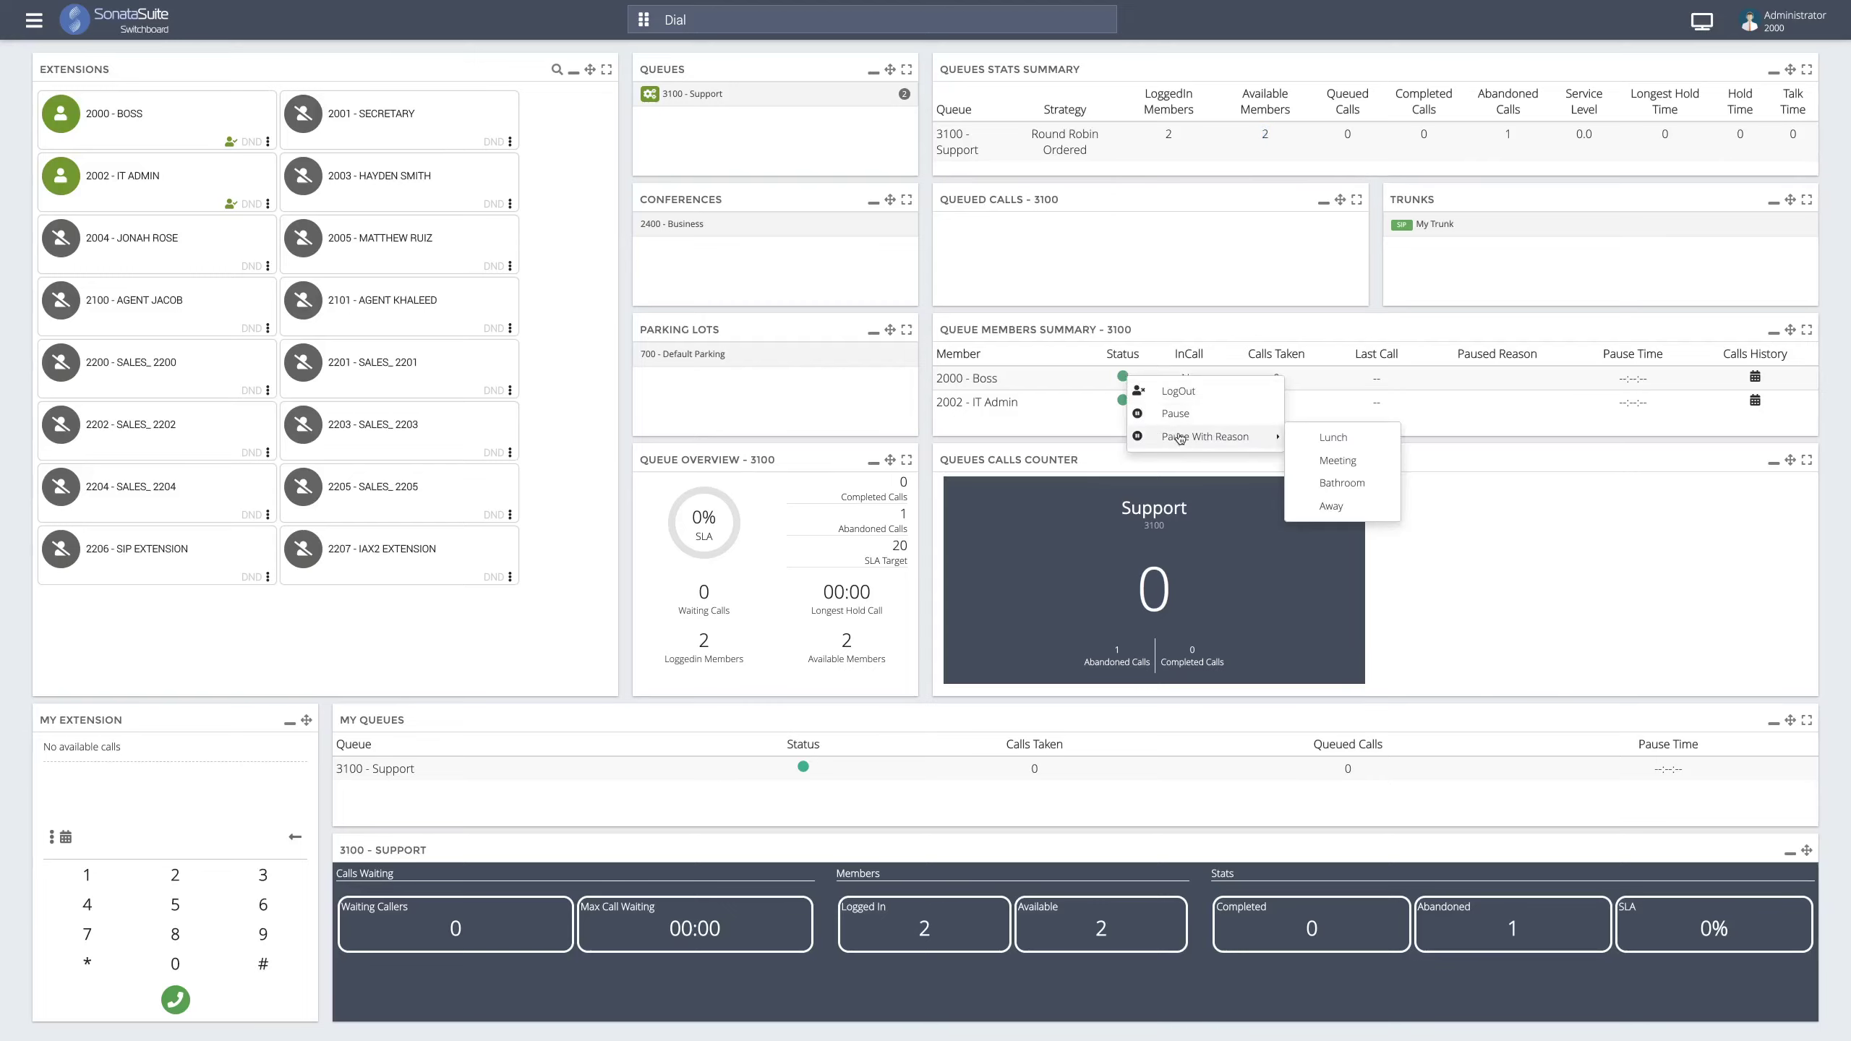
click(1339, 431)
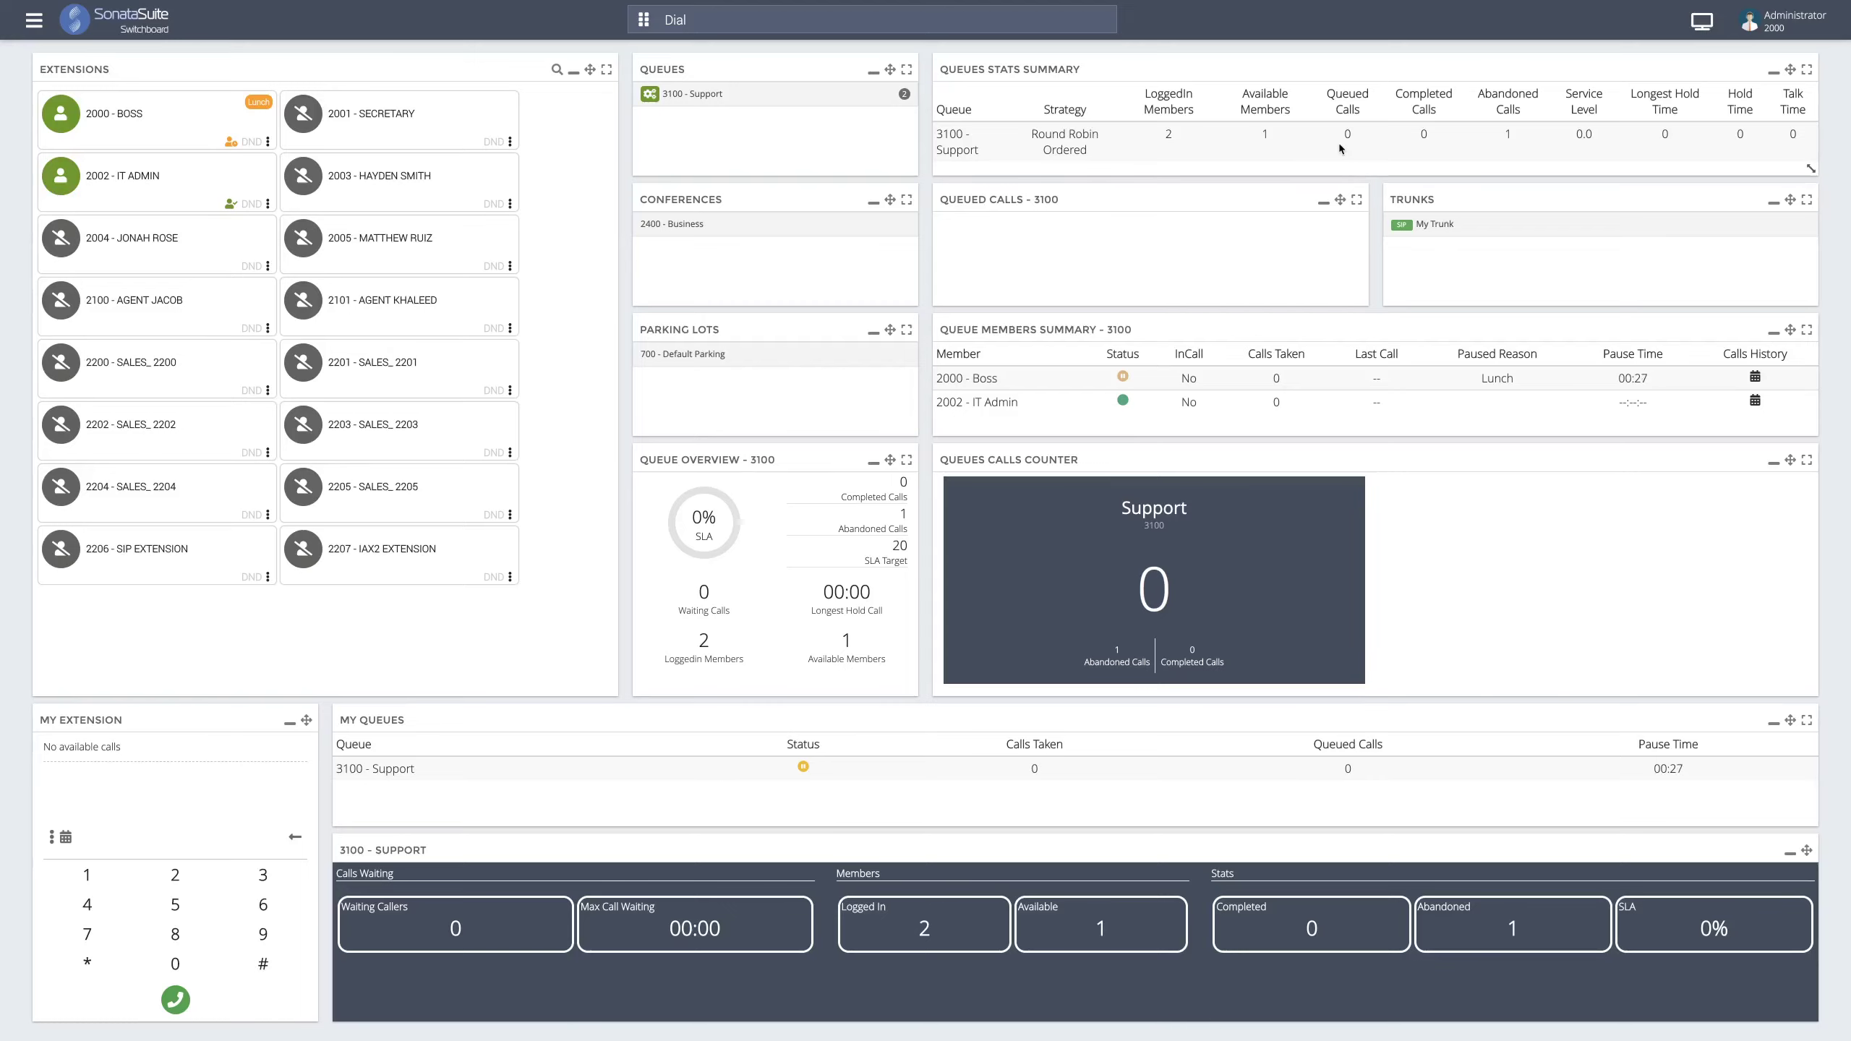
- Log Boss out of the 3100 - Support queue, then log Boss back in to clear Lunch
click(1124, 376)
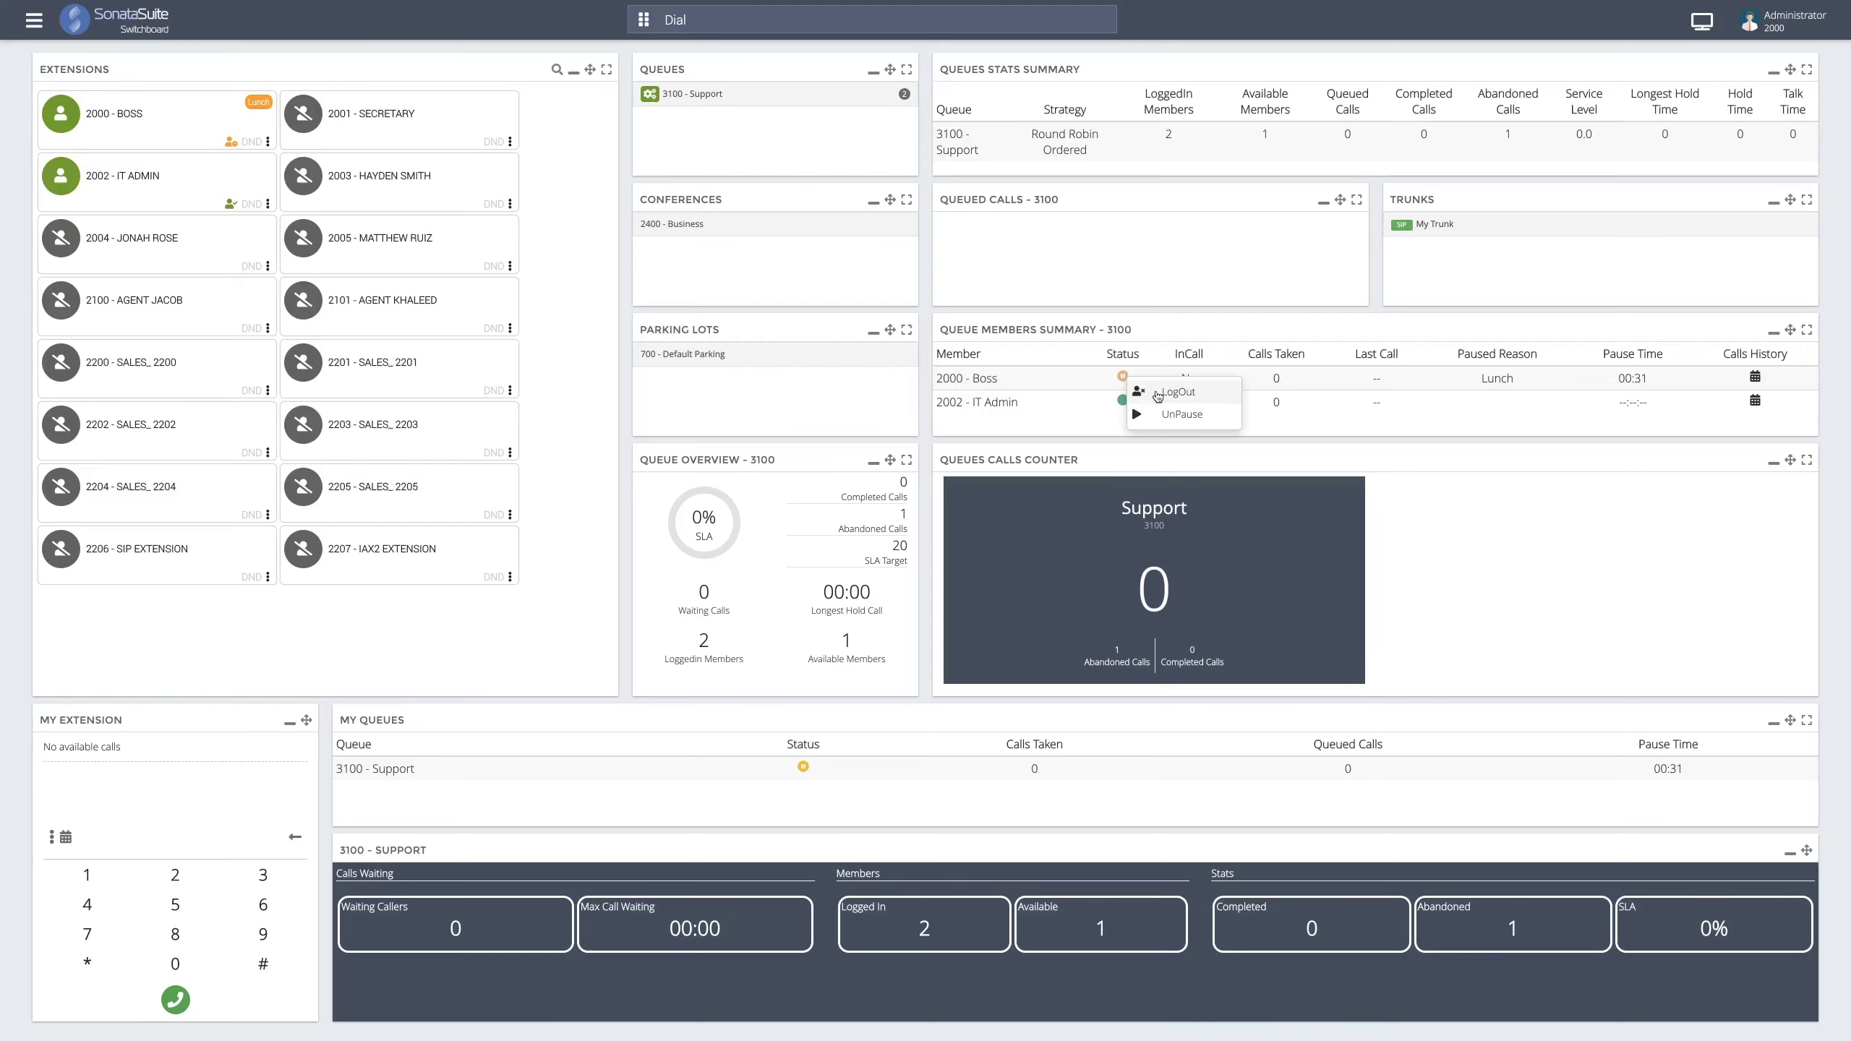
click(1158, 394)
click(1123, 377)
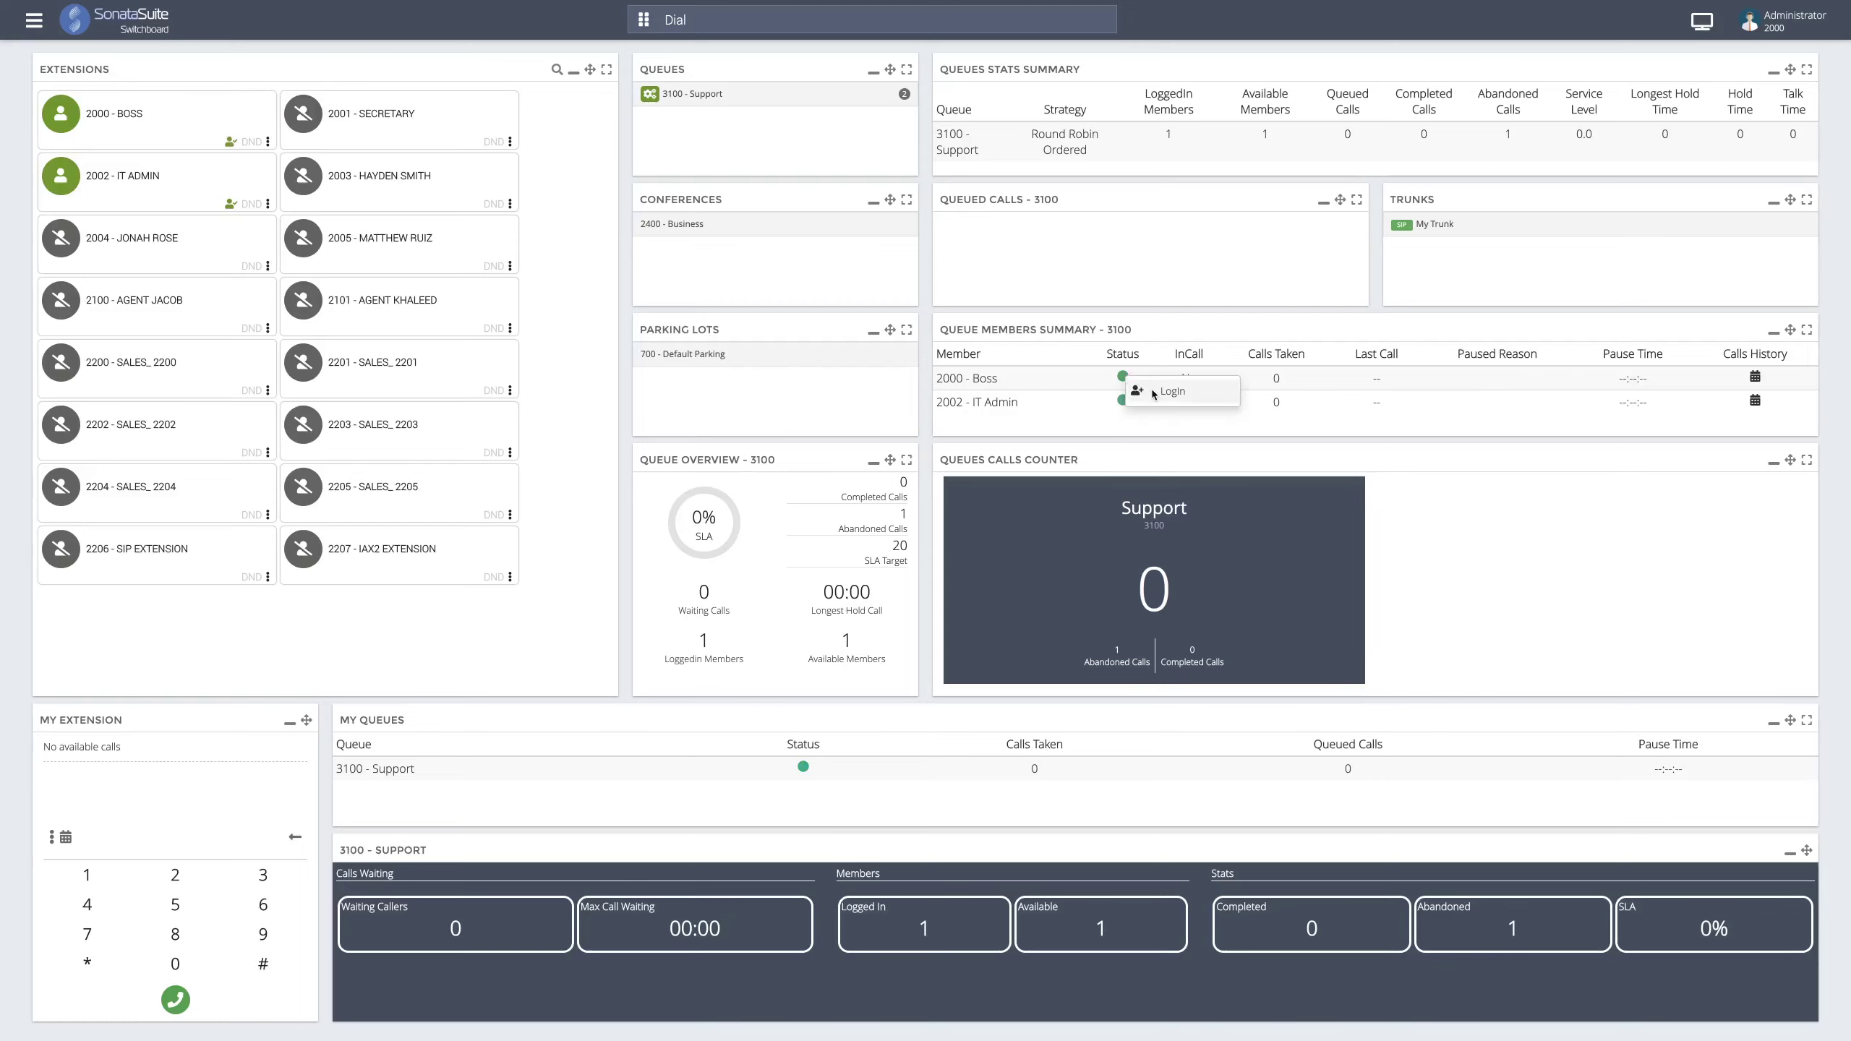
click(1154, 393)
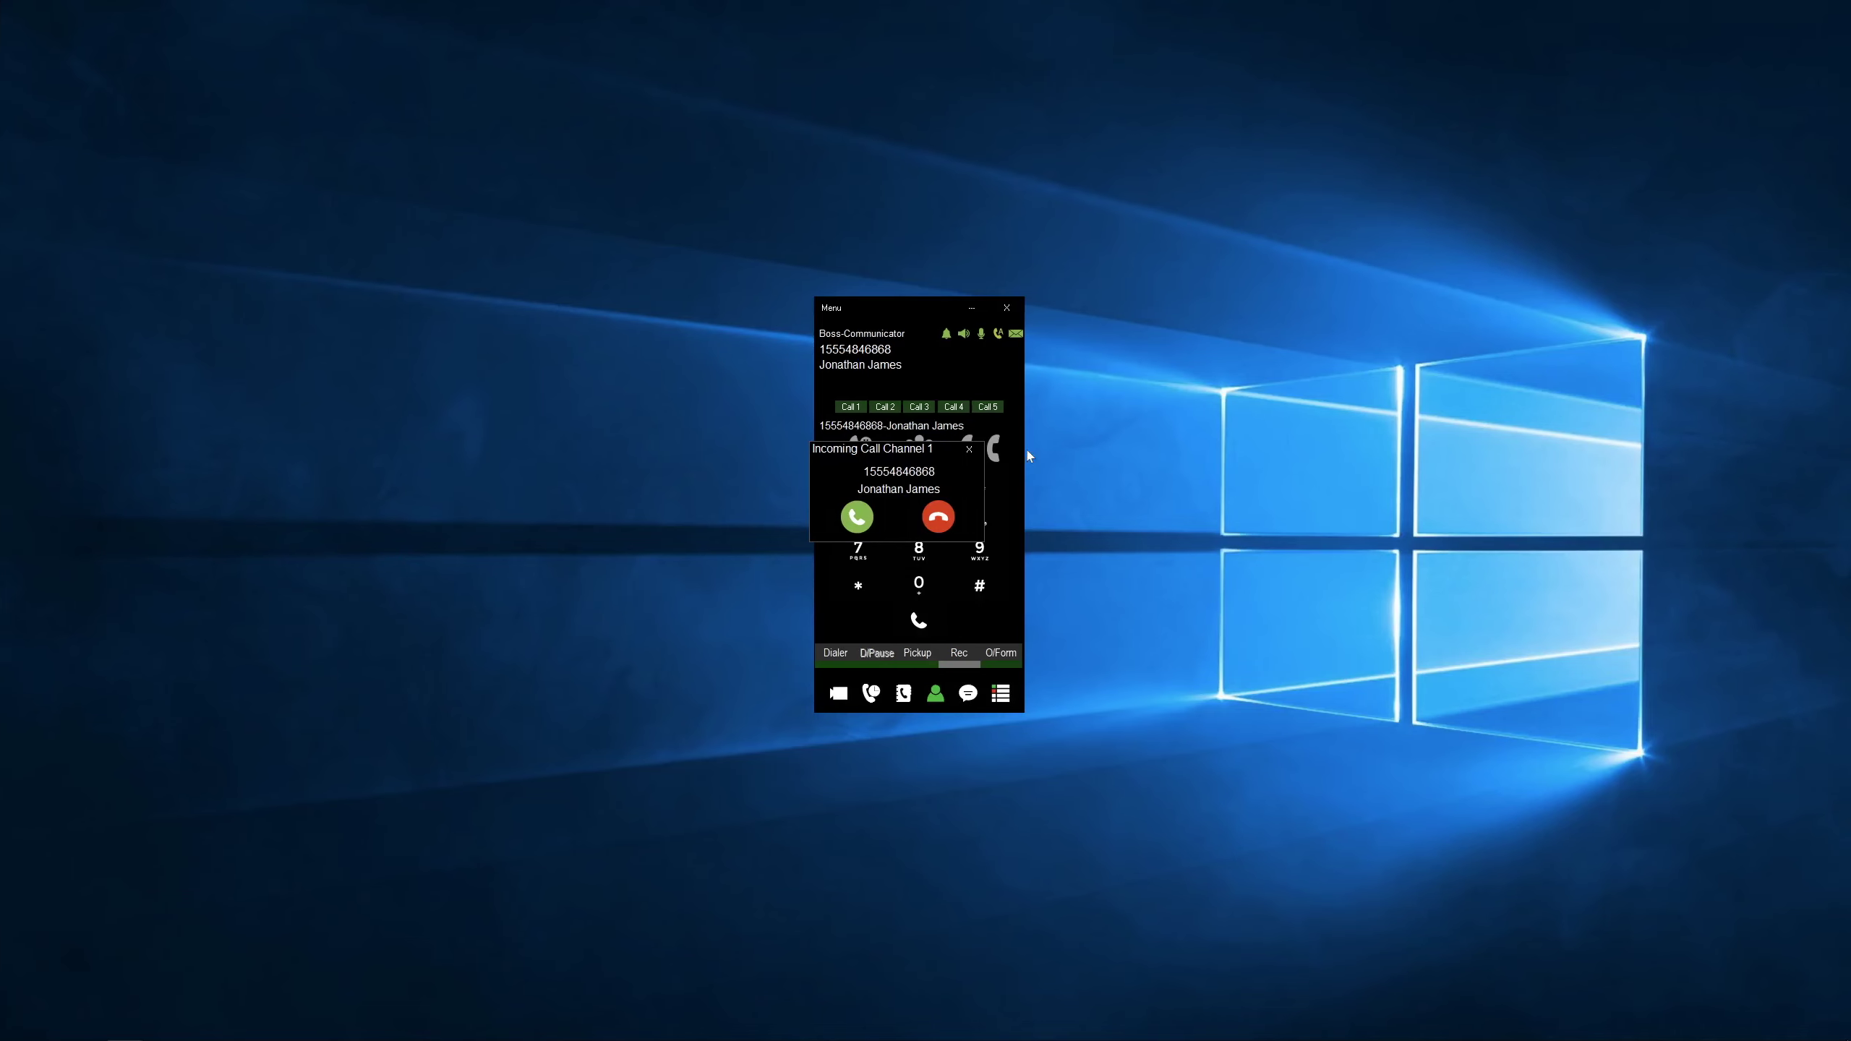
- Answer the incoming call on the Boss-Communicator softphone
click(857, 516)
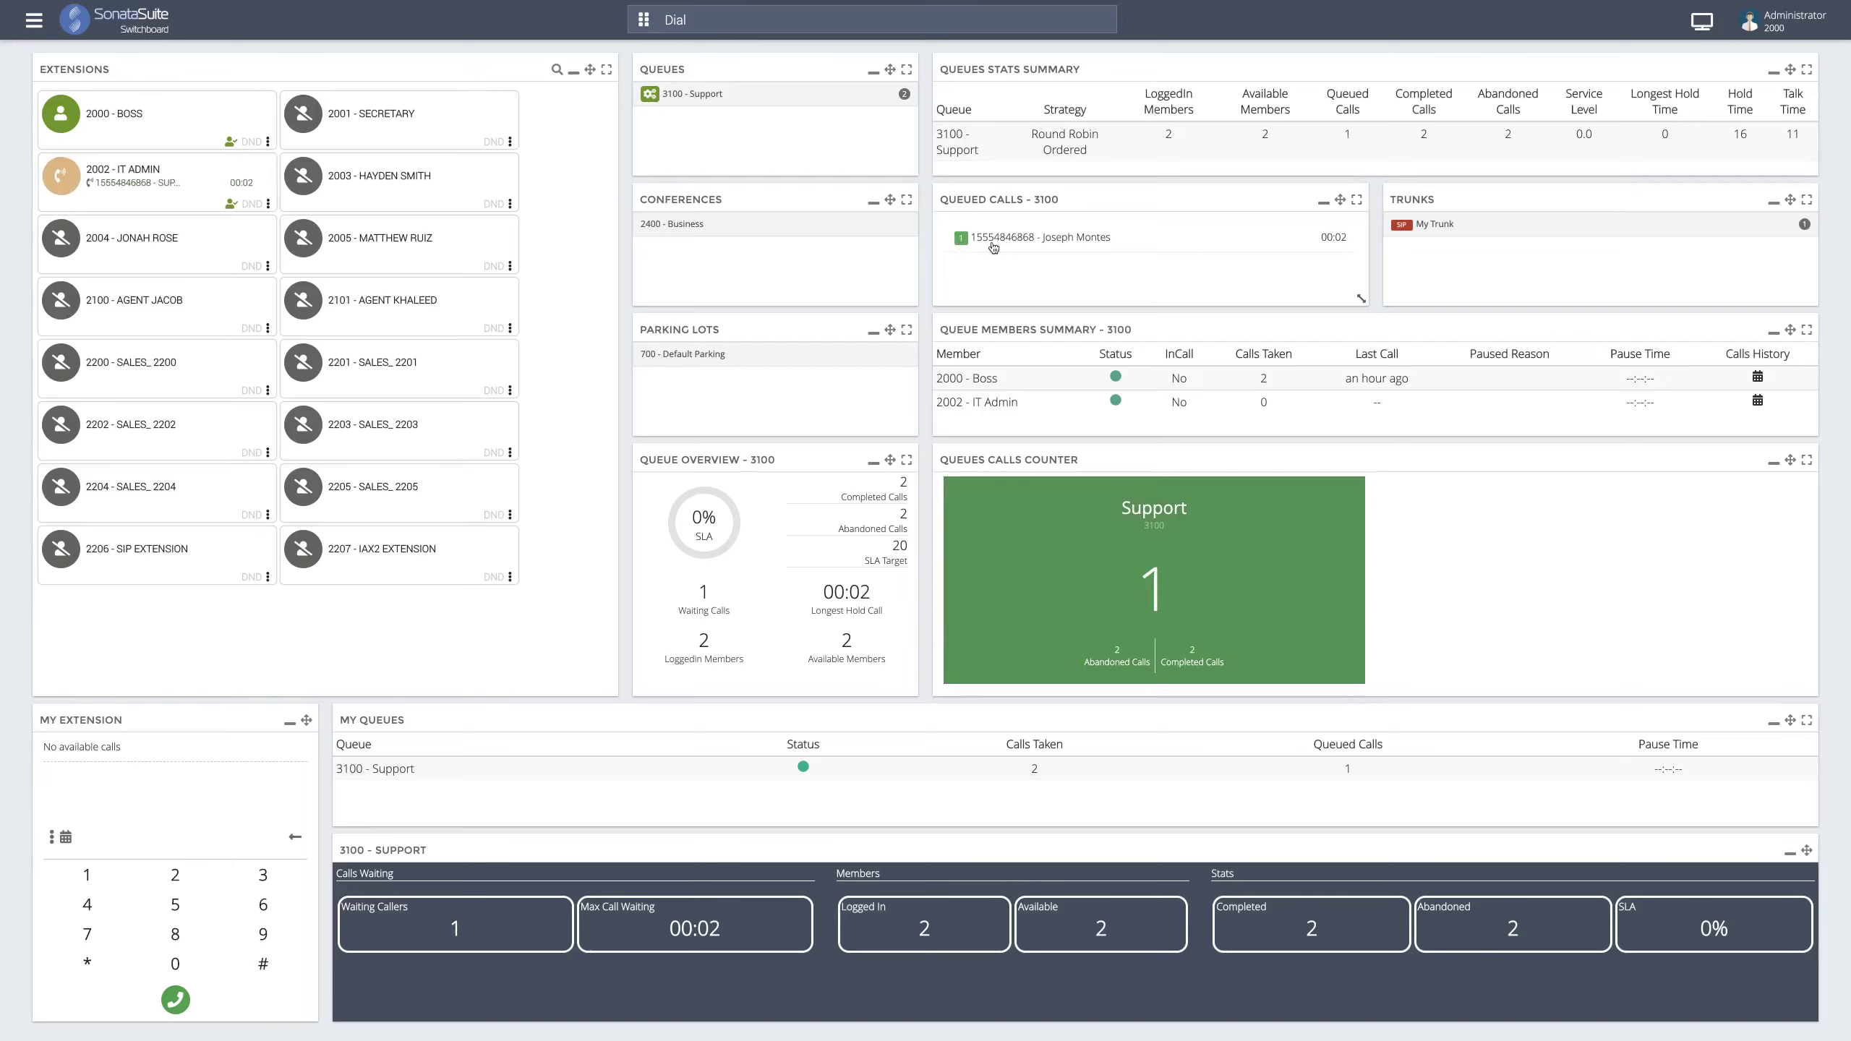
- Take the waiting Support queue call onto extension 2000, then reopen the queued call's options
right_click(1066, 243)
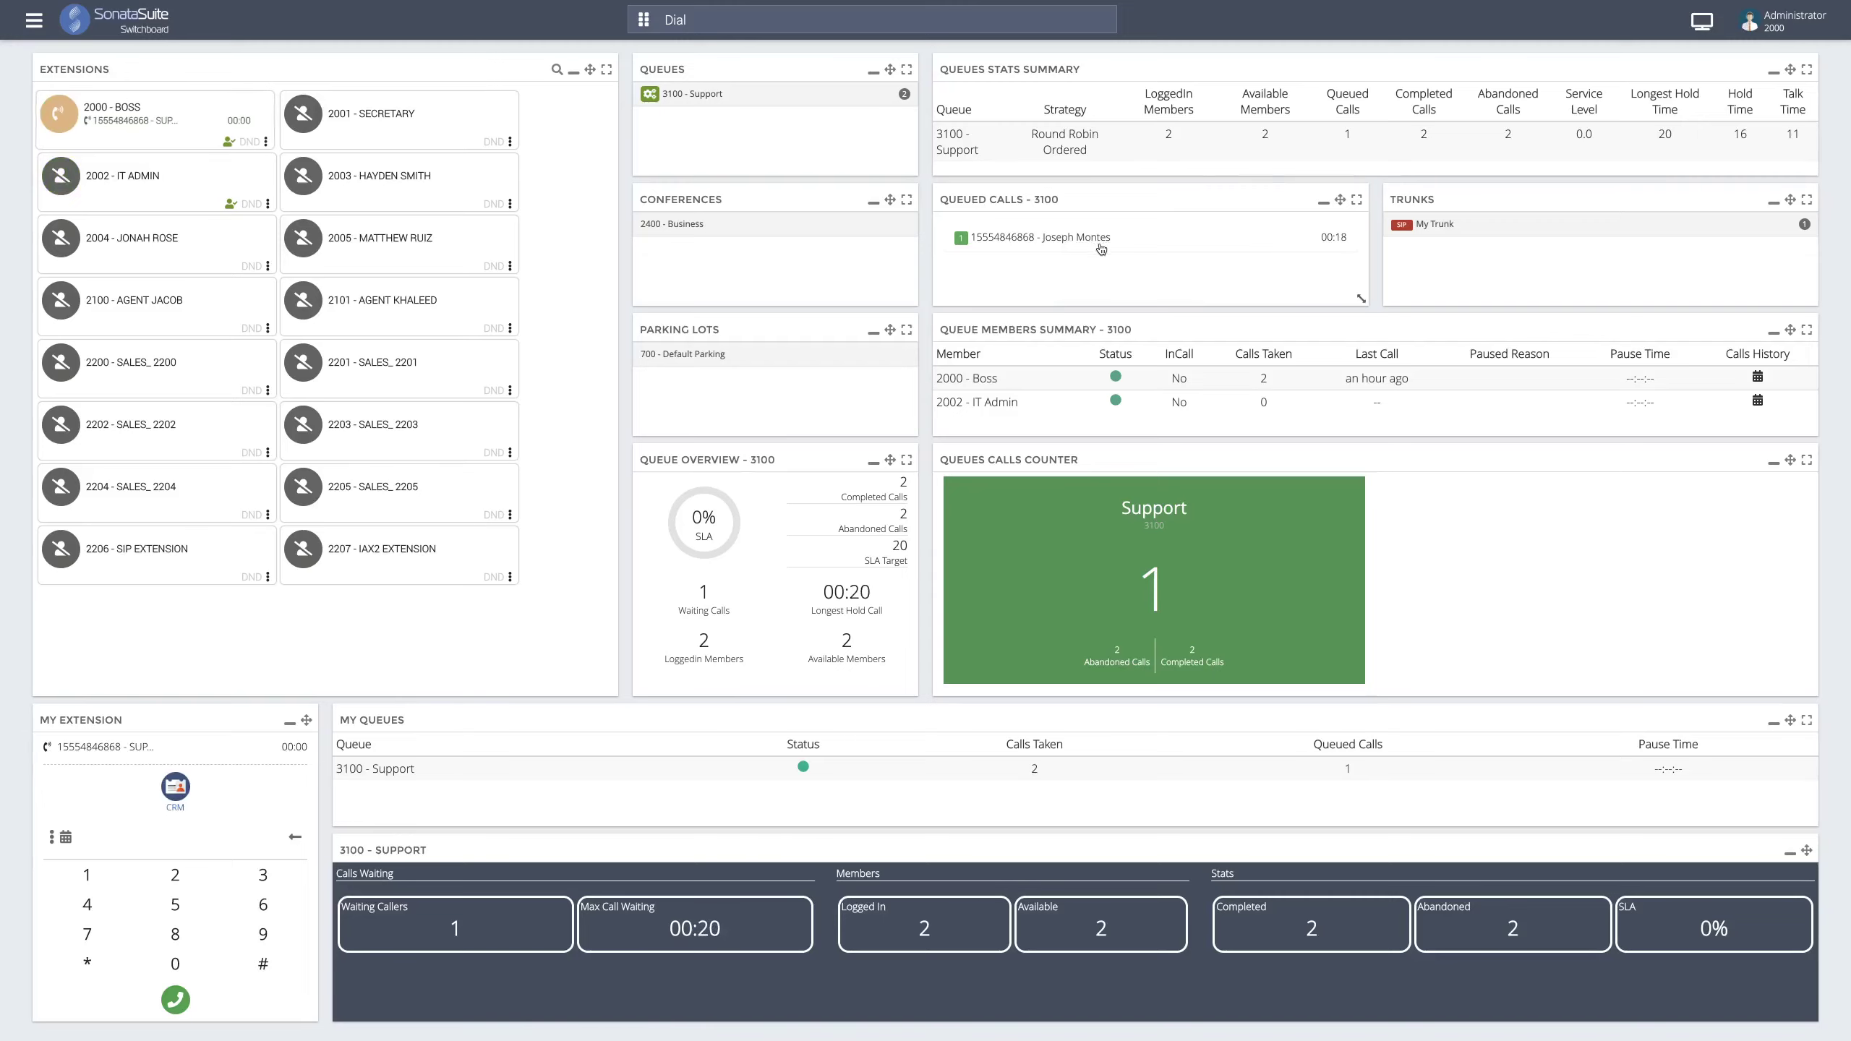
click(1099, 243)
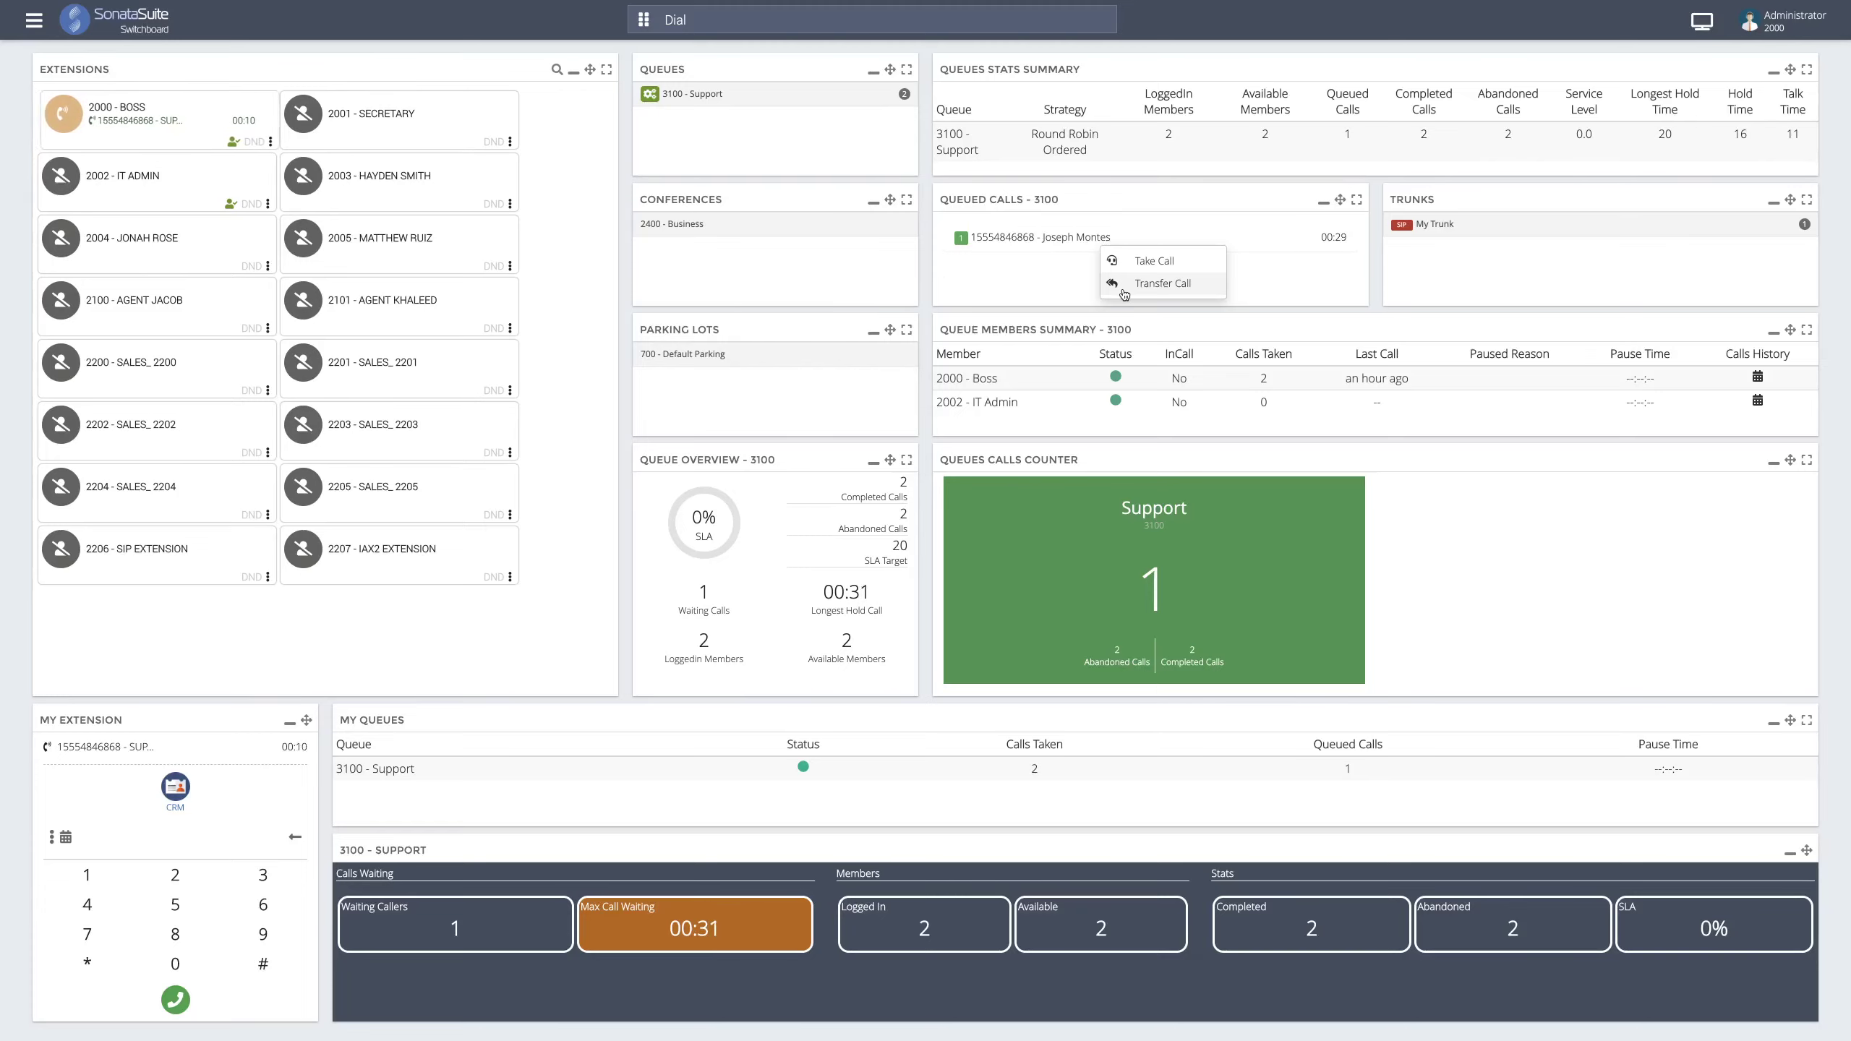
click(1040, 258)
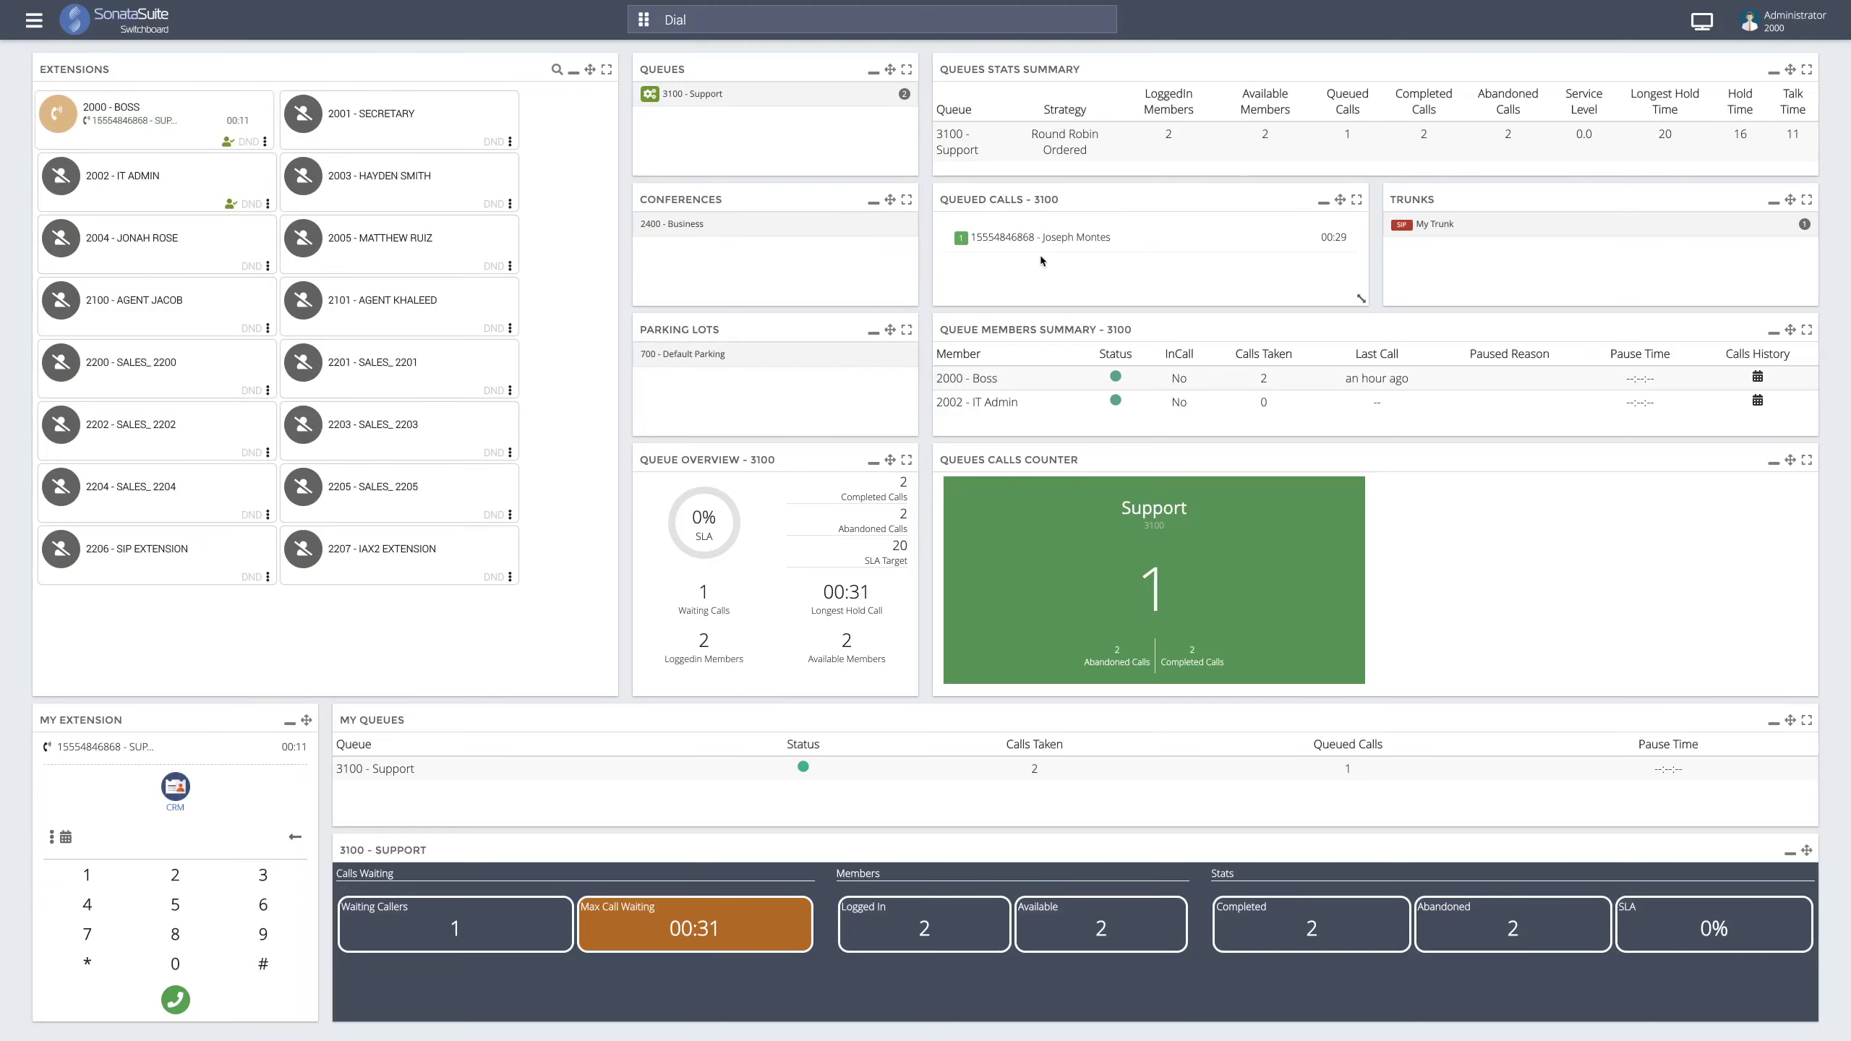
click(1106, 247)
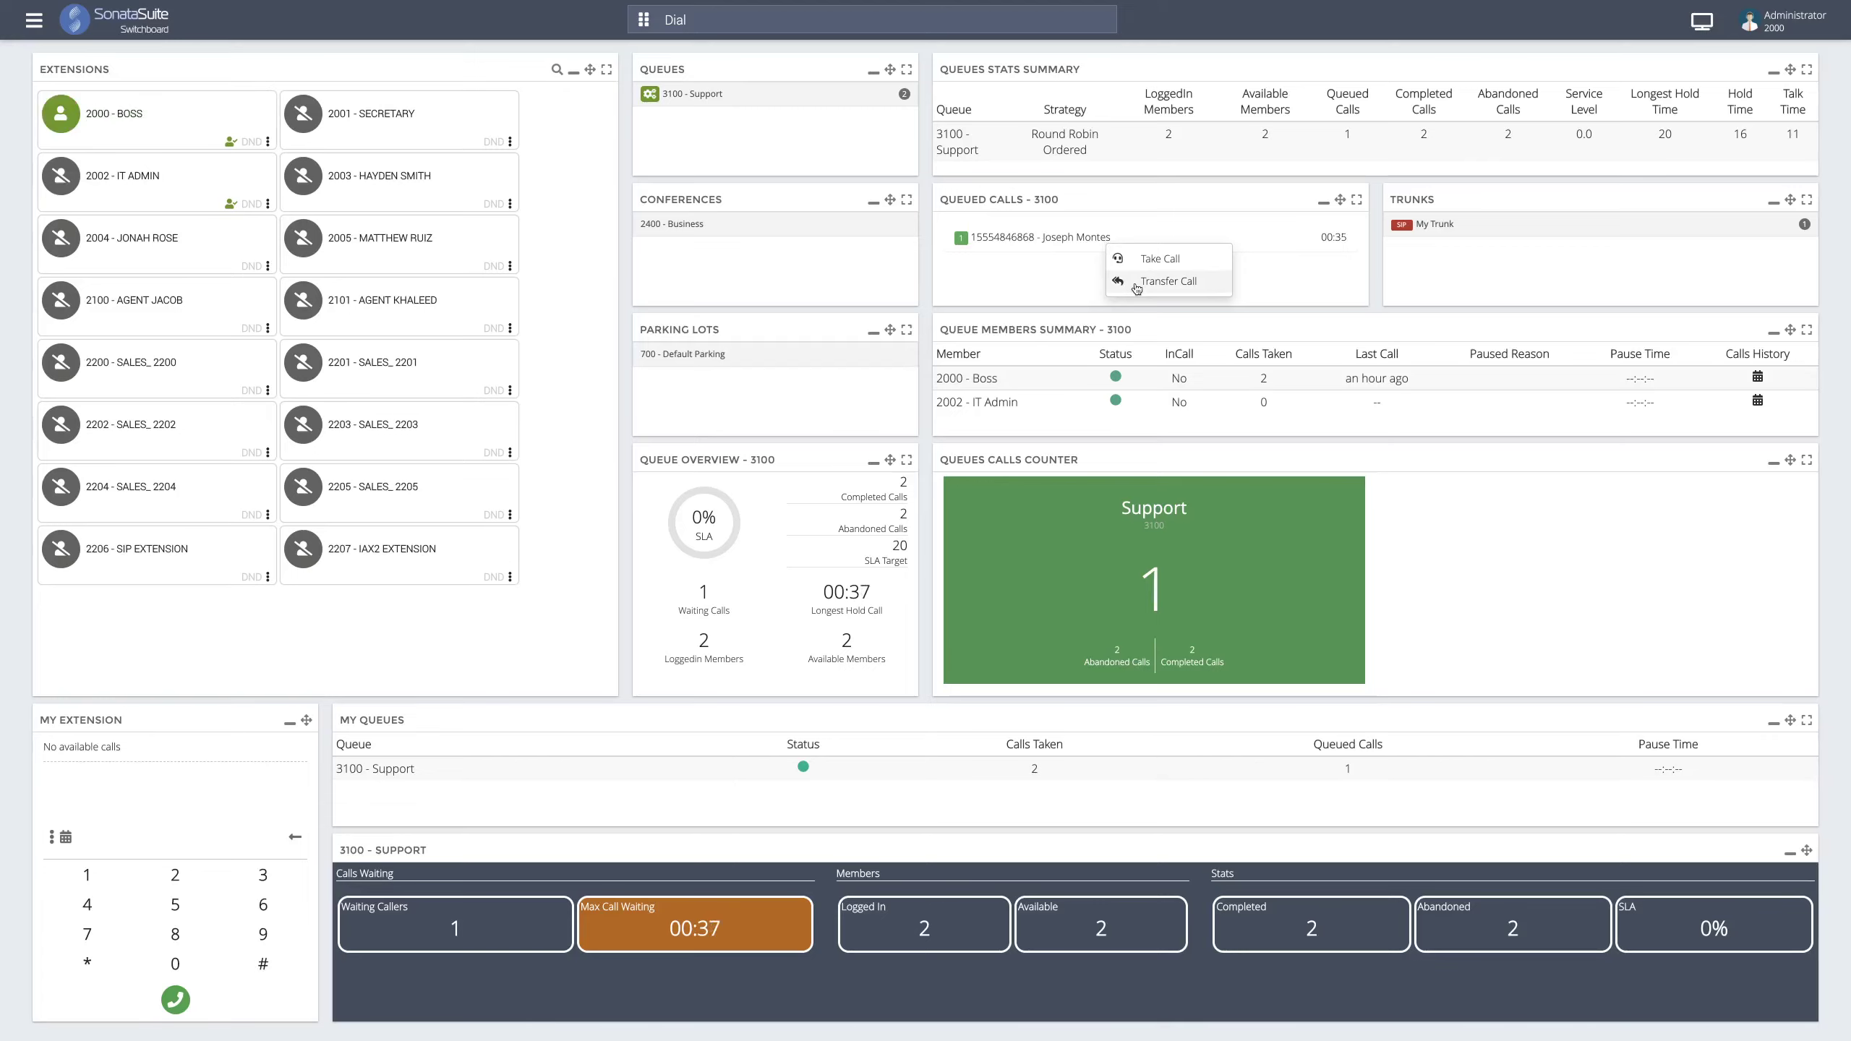
- Close the Take Call/Transfer Call menu and let the waiting caller abandon the queue
click(1084, 289)
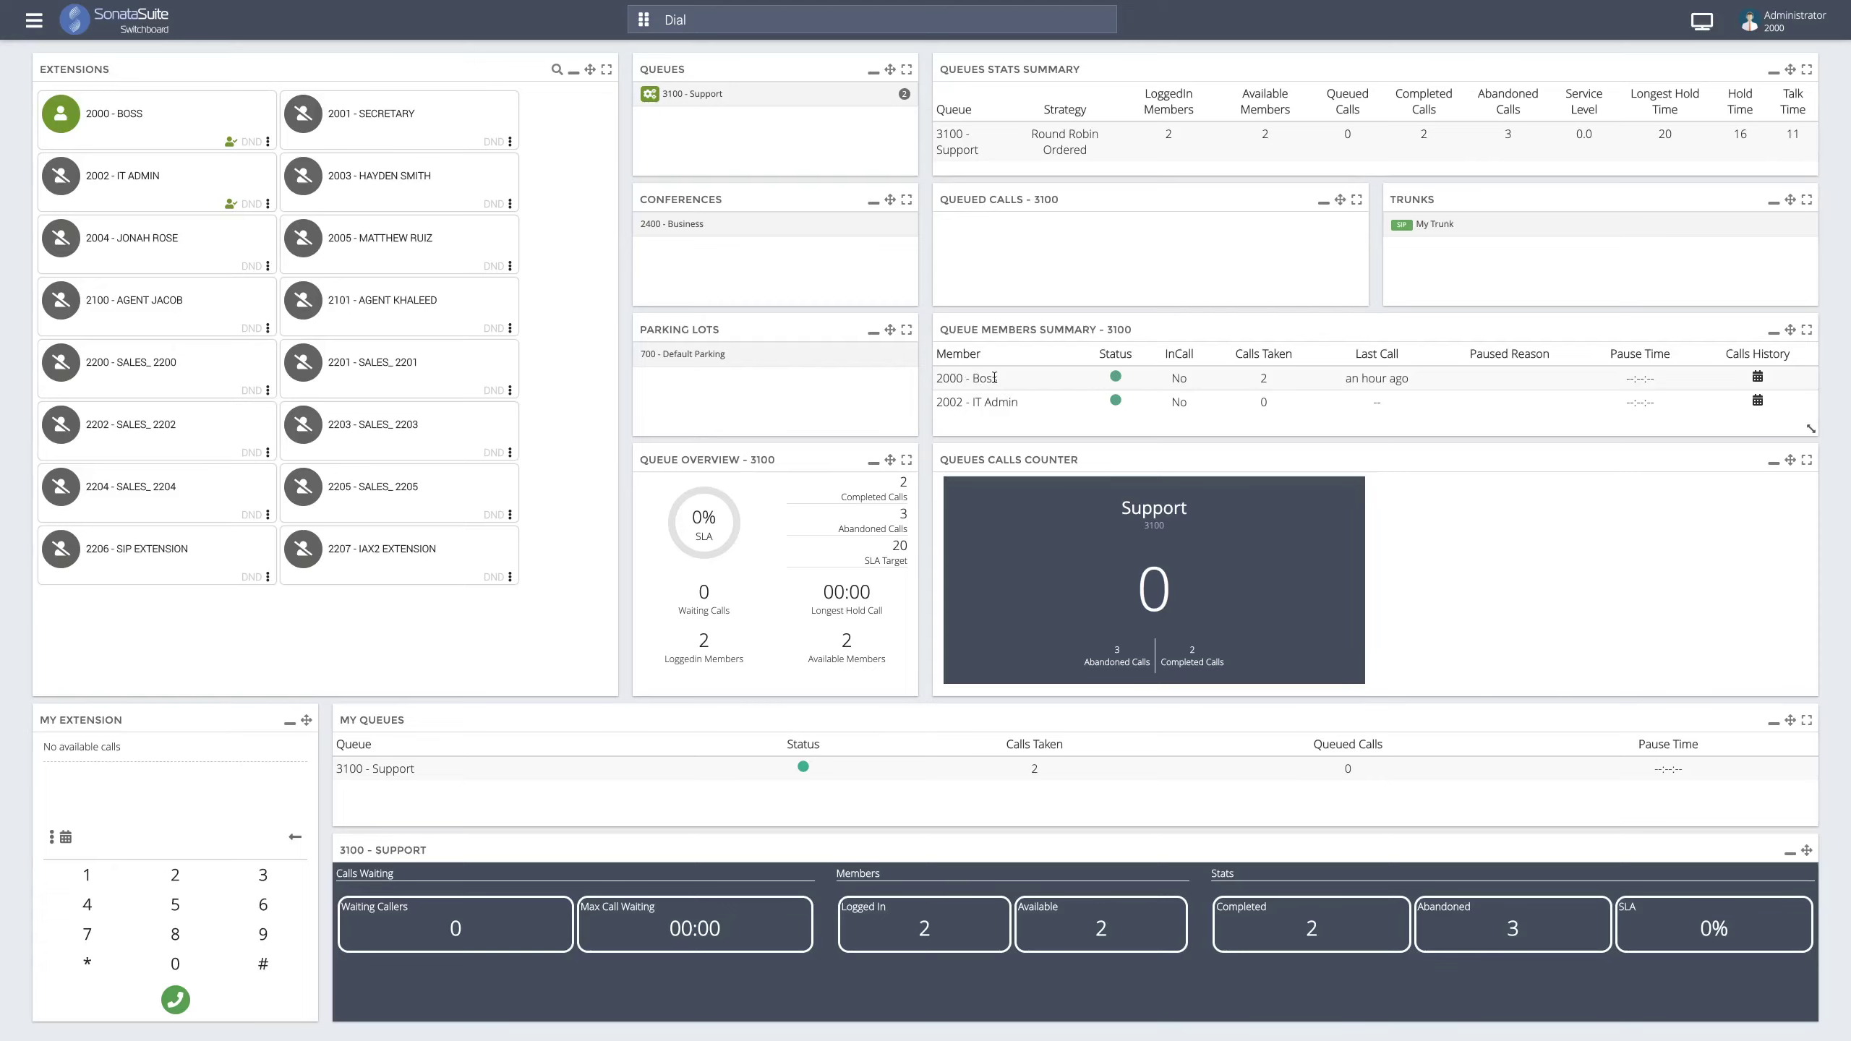
- Pause 2000 - Boss in the Support queue, then unpause Boss to make Boss available
click(1116, 376)
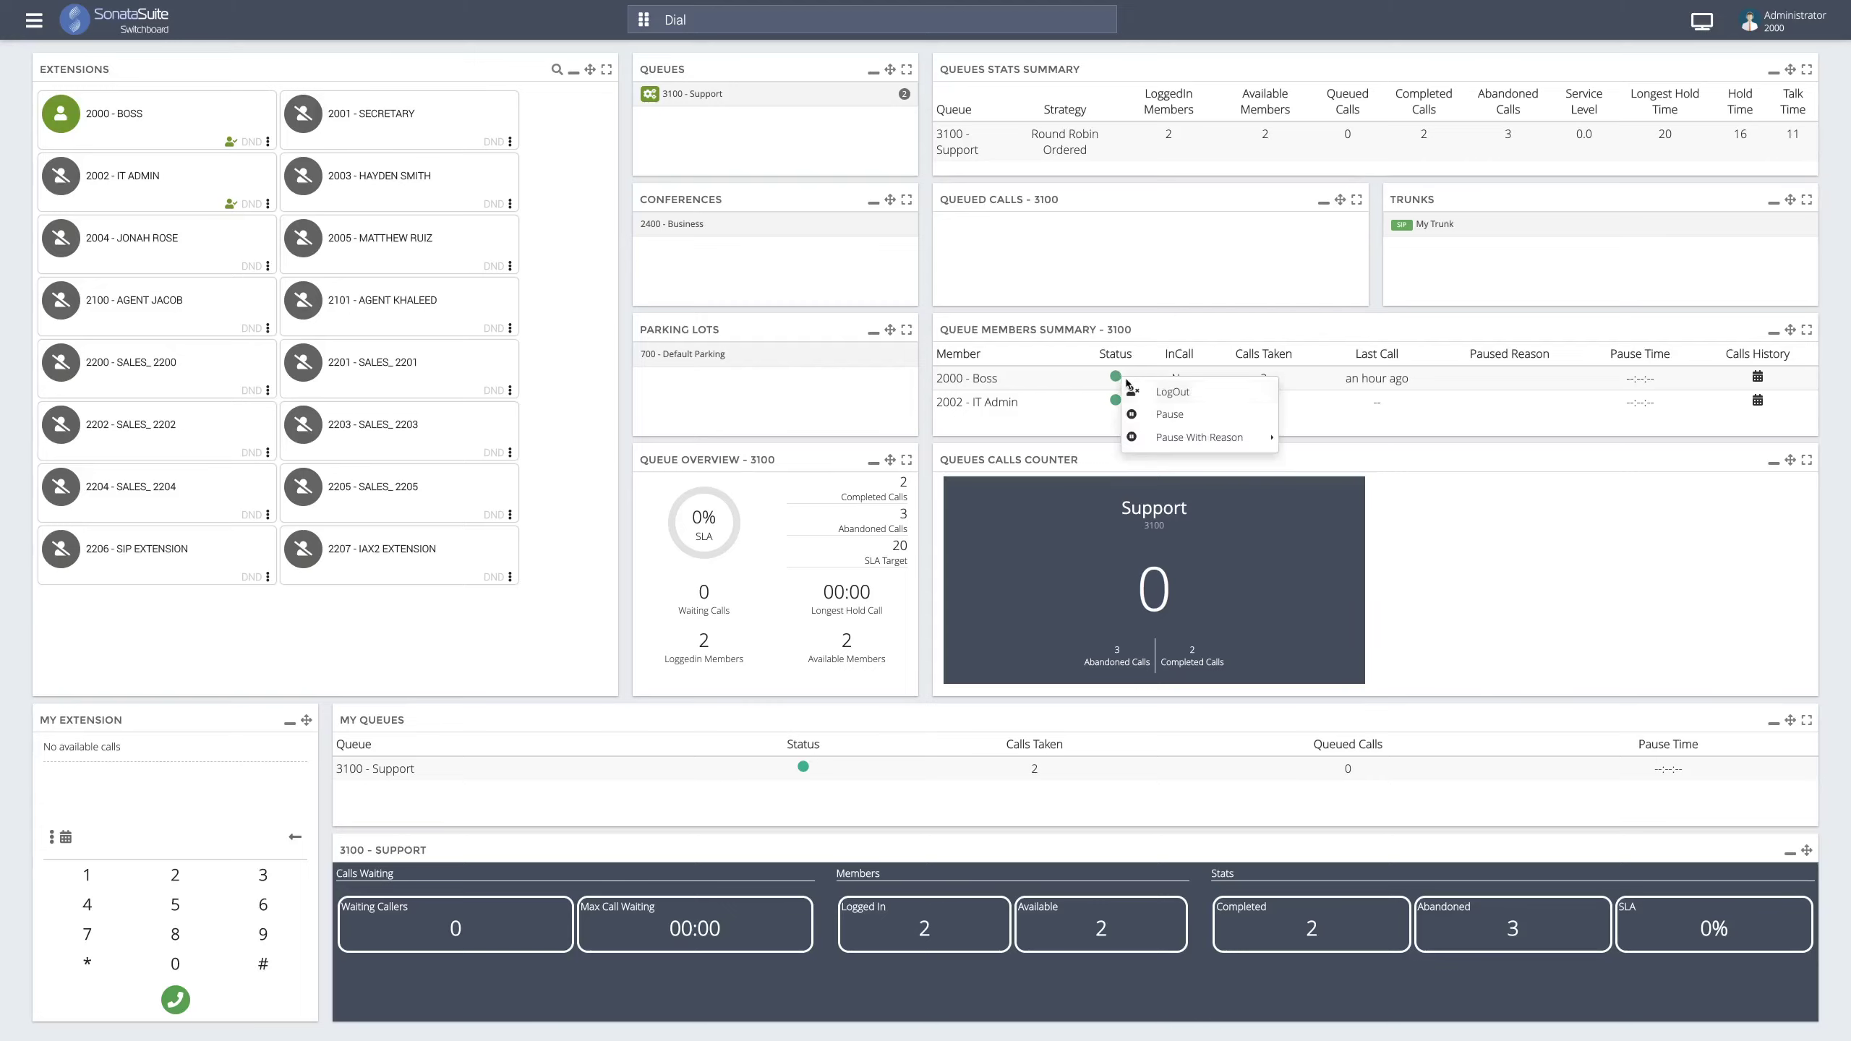
click(1168, 416)
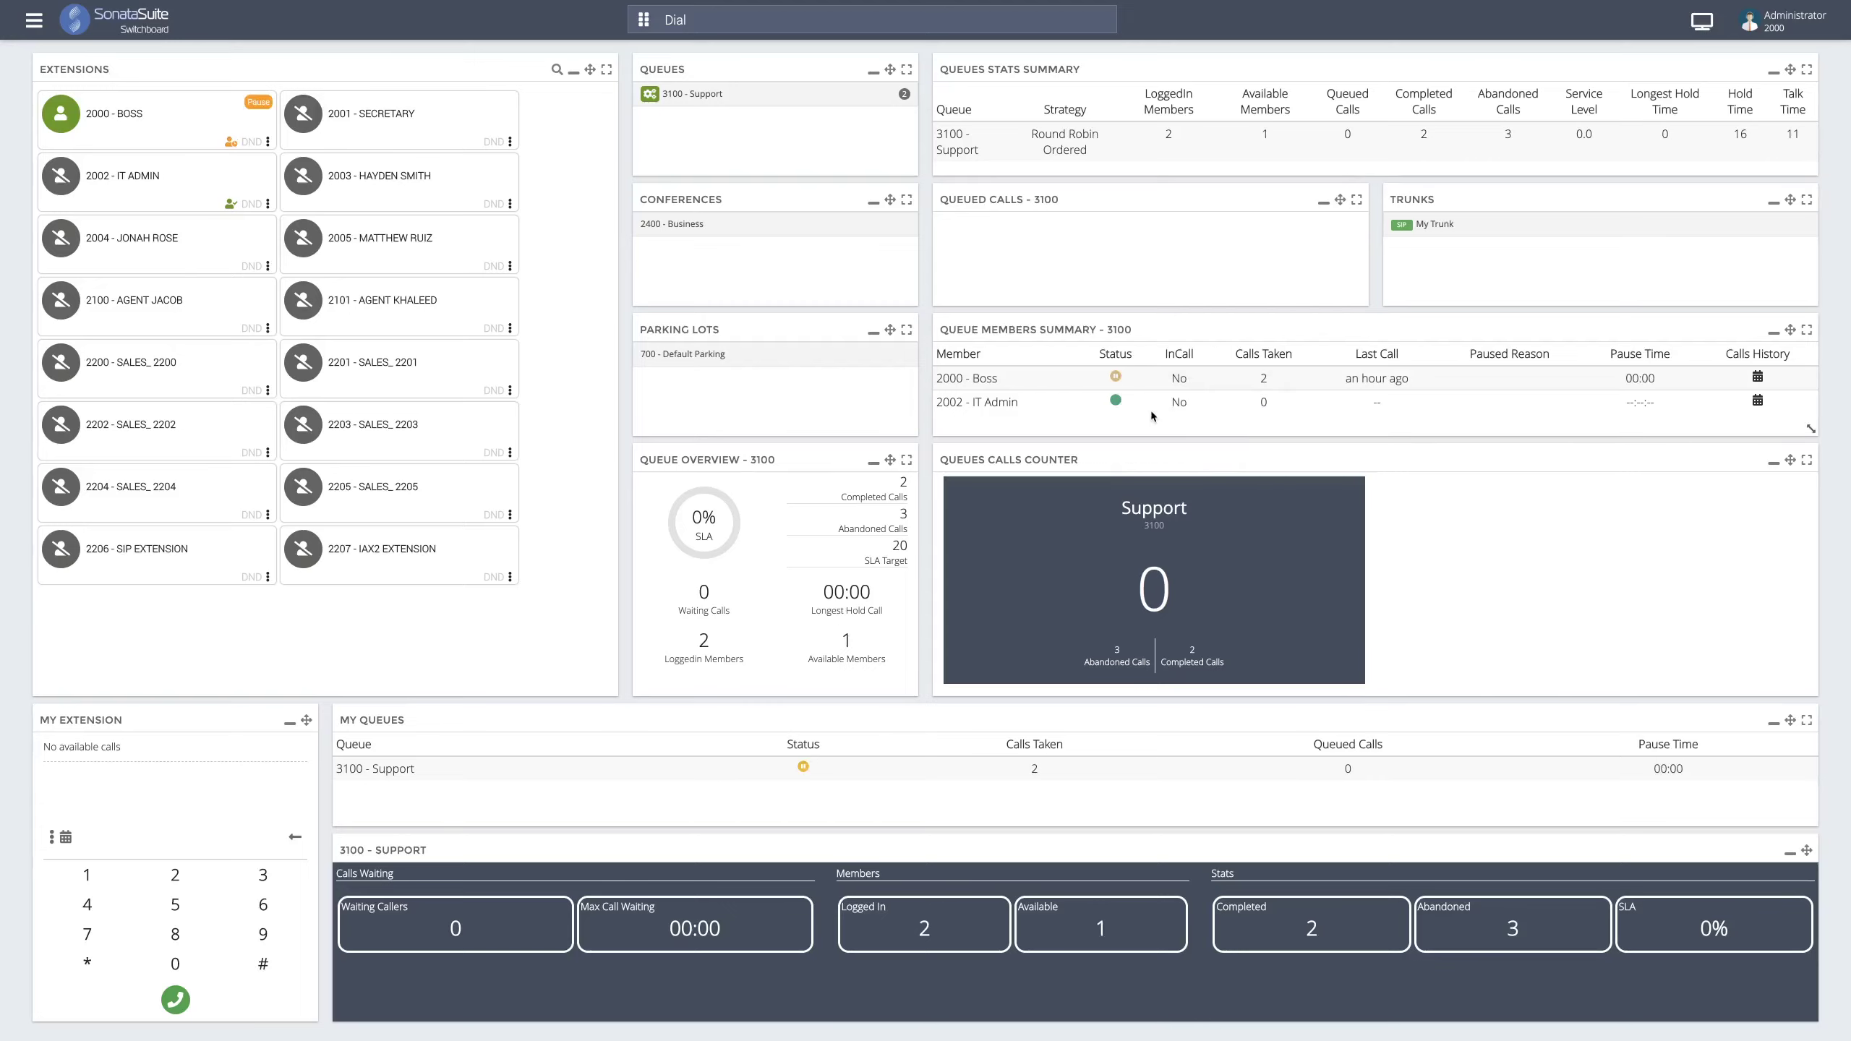
click(1116, 378)
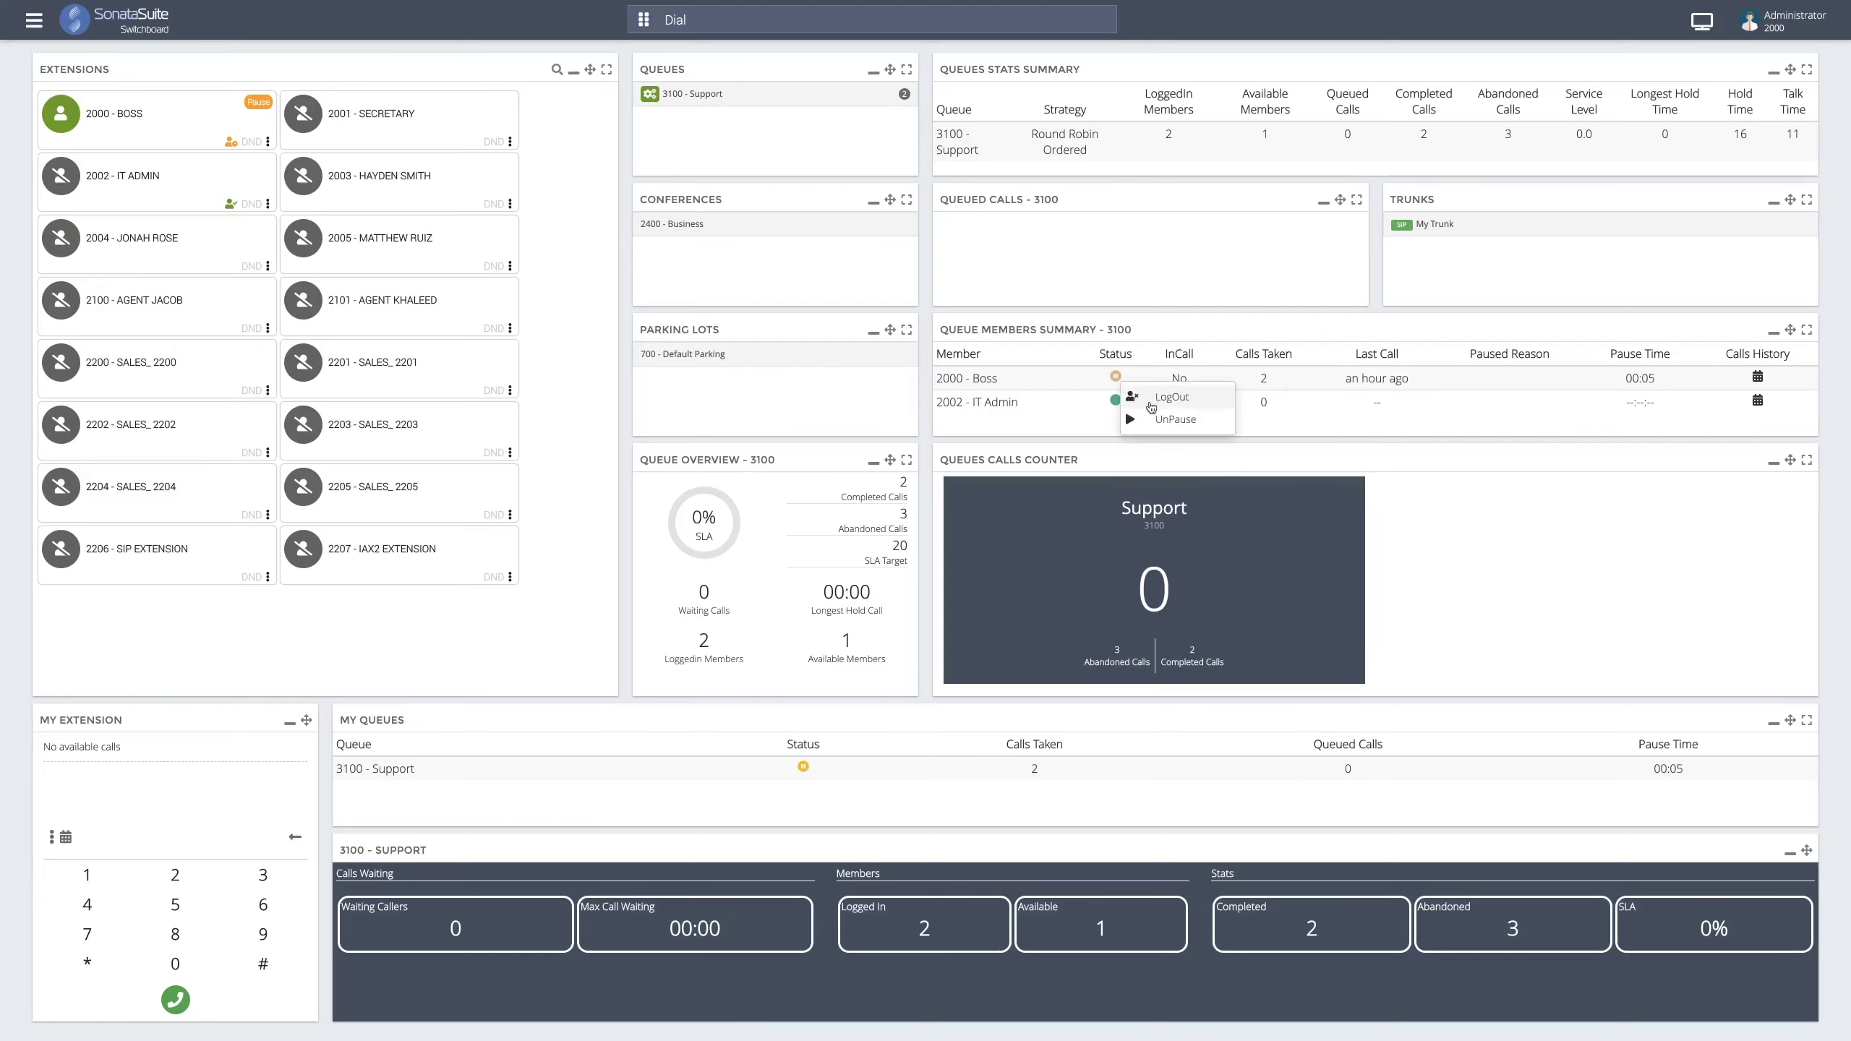
click(1149, 414)
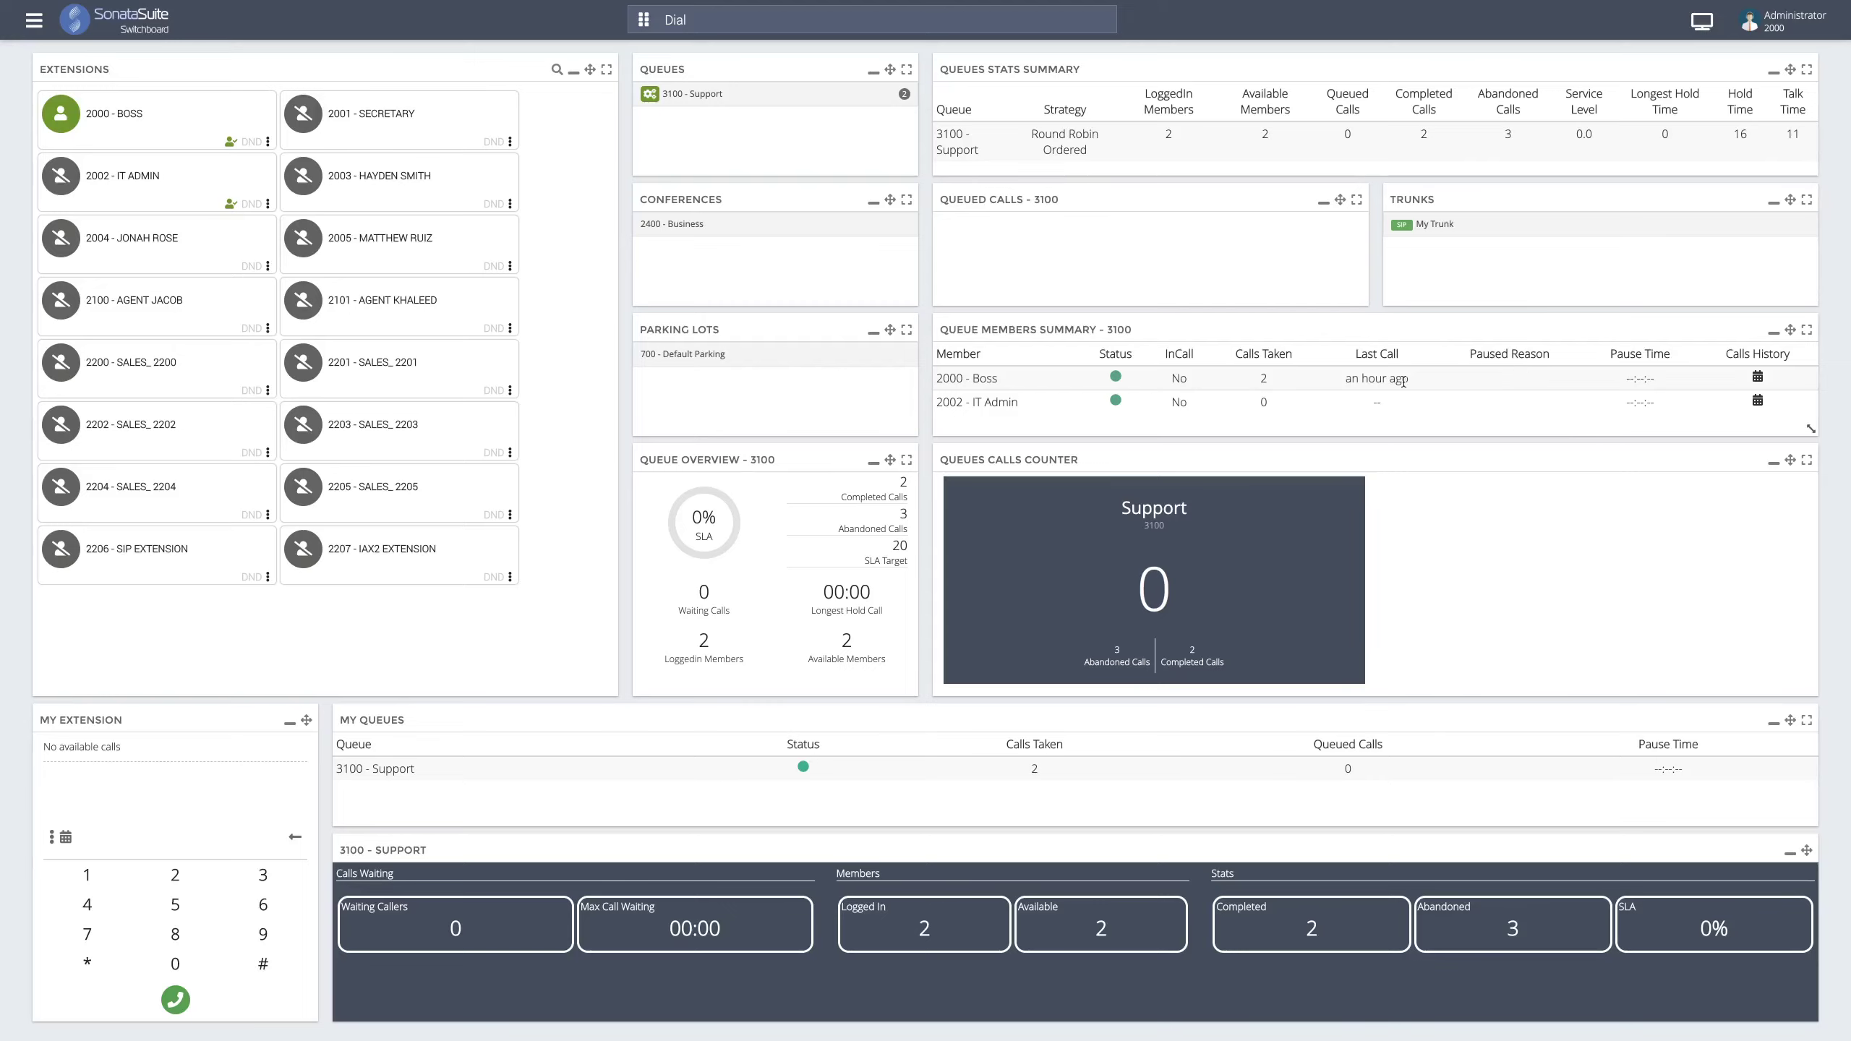
- Pause 2000 - Boss with reason Lunch, then unpause Boss
click(1114, 378)
mouse_move(1169, 447)
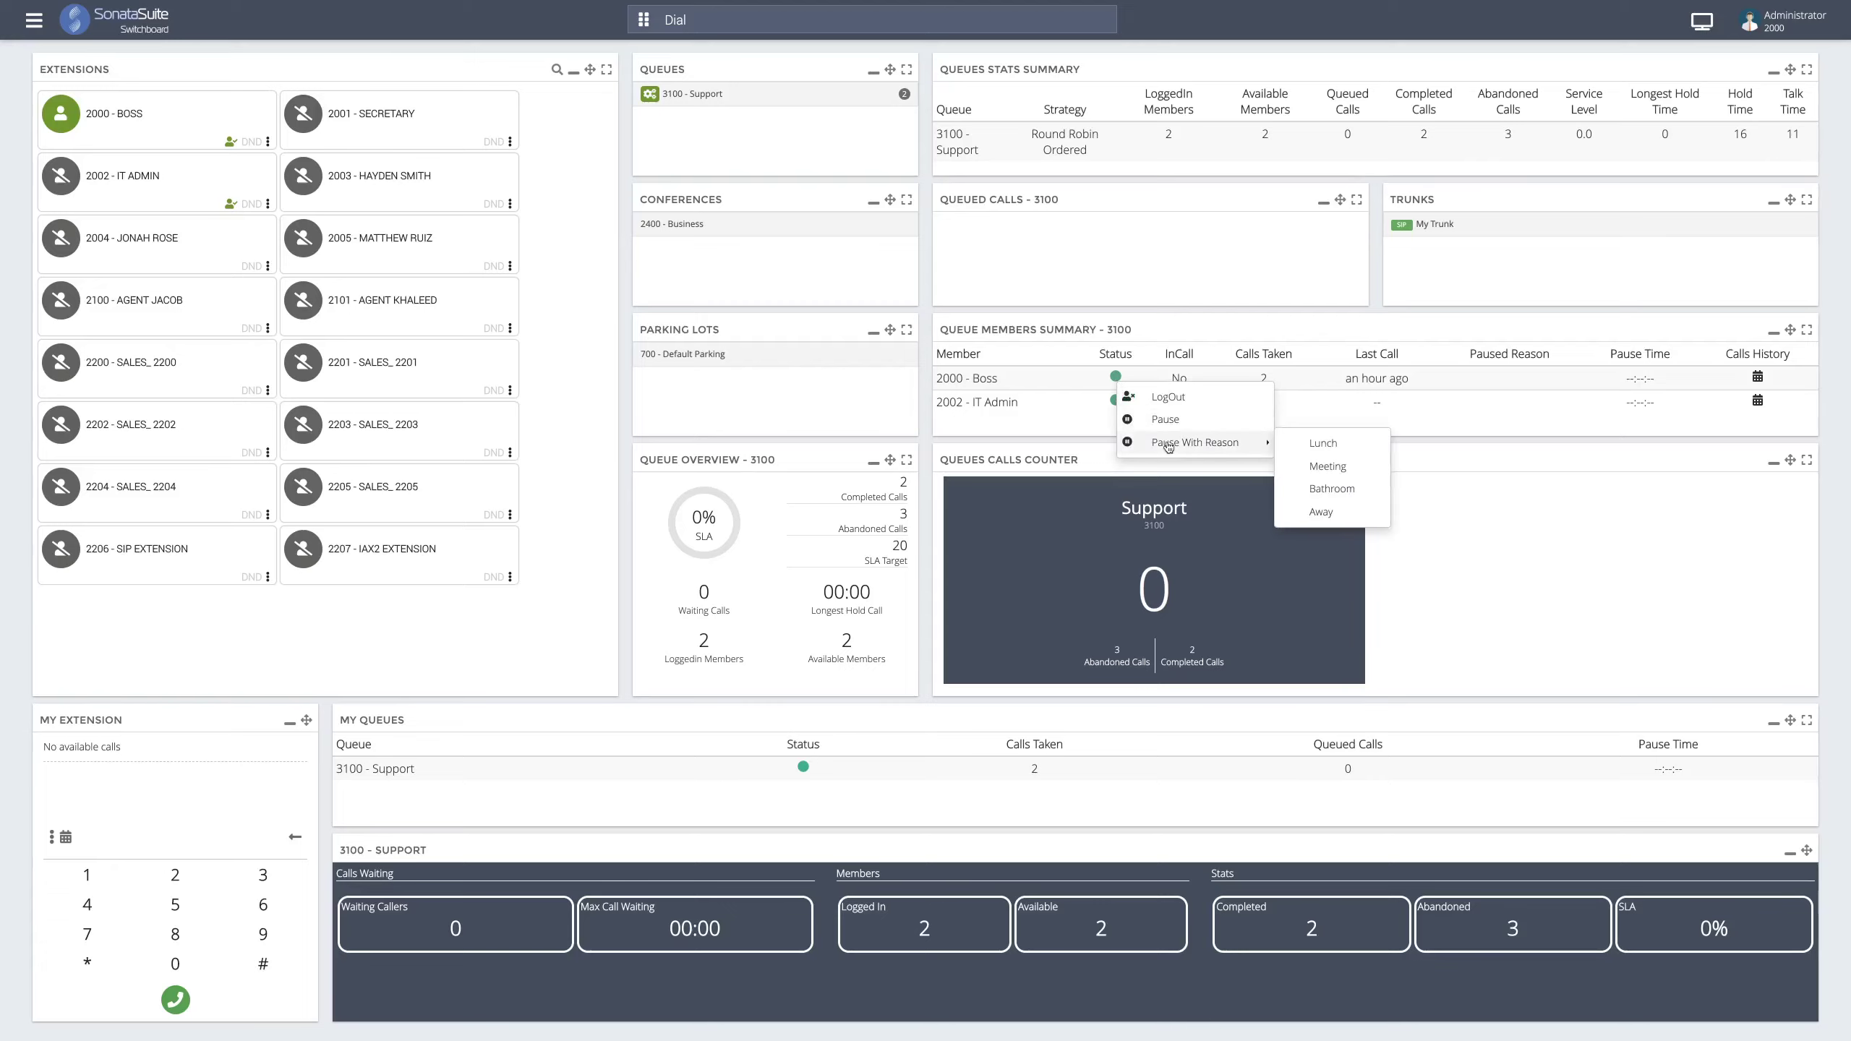
click(1321, 448)
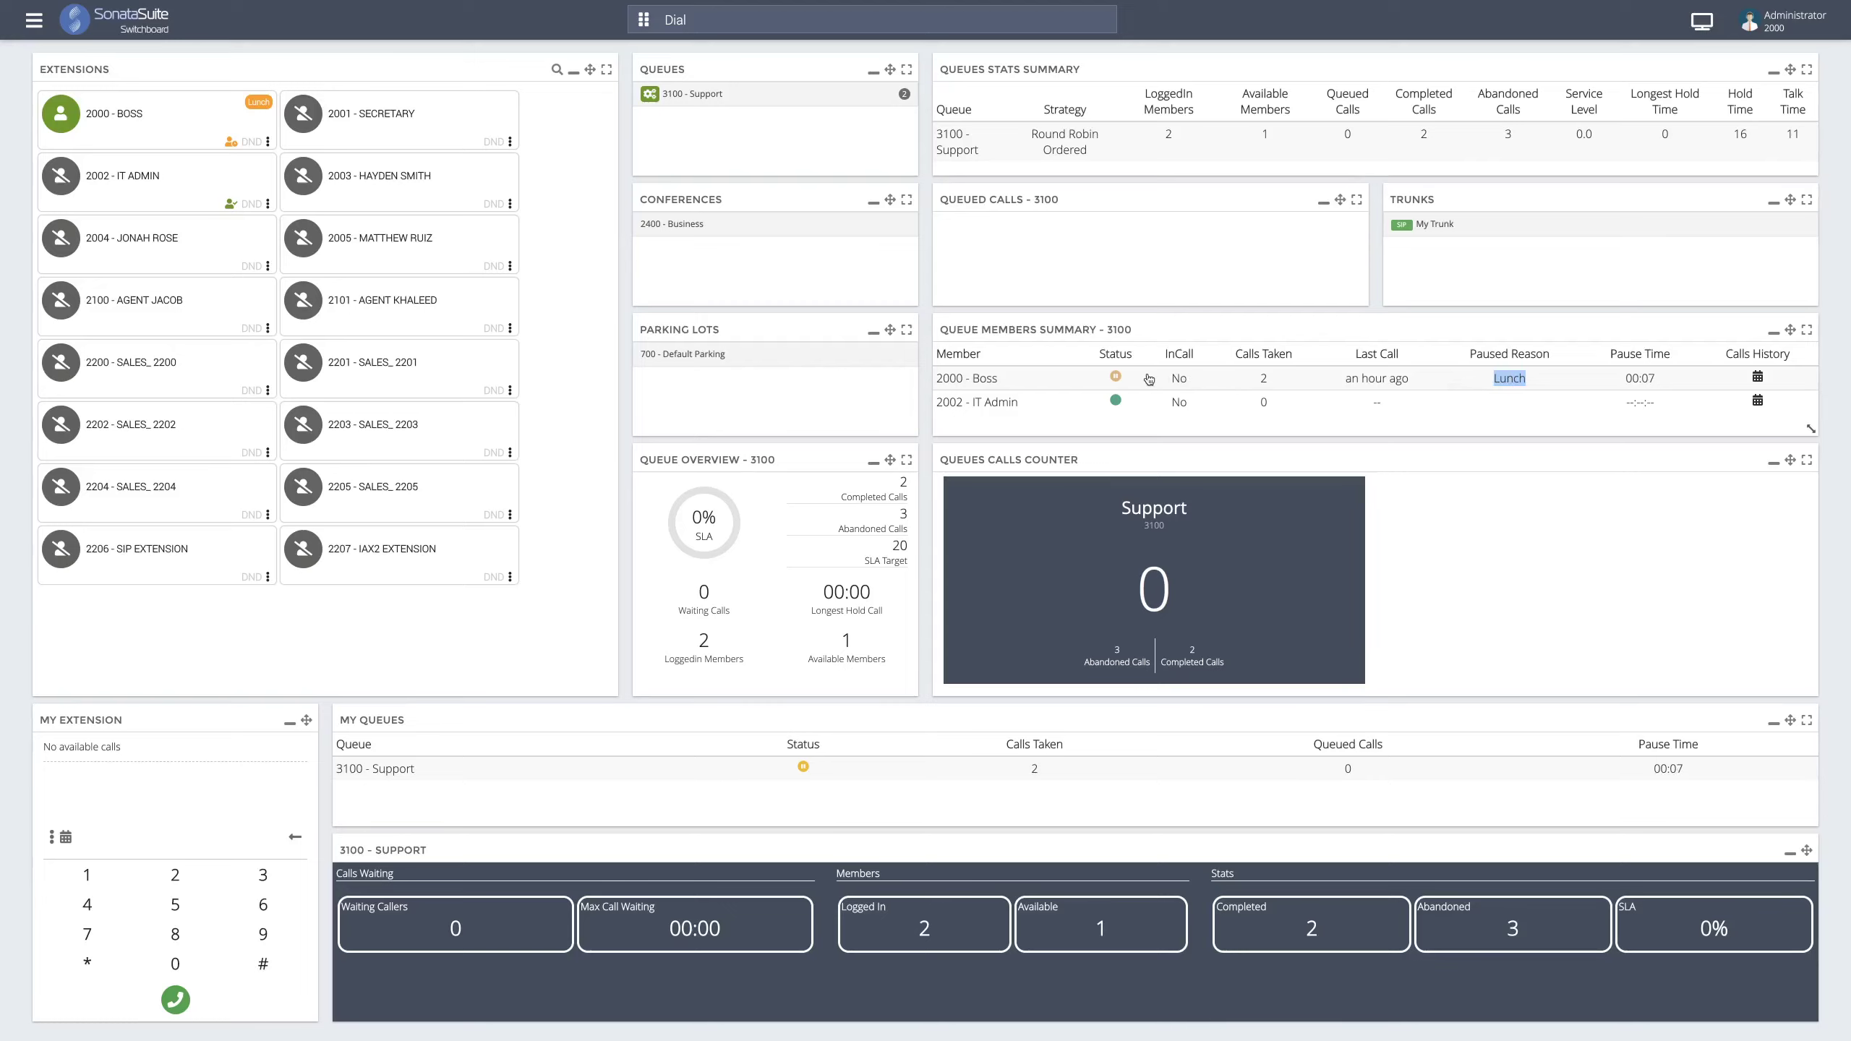
click(1116, 376)
click(1164, 417)
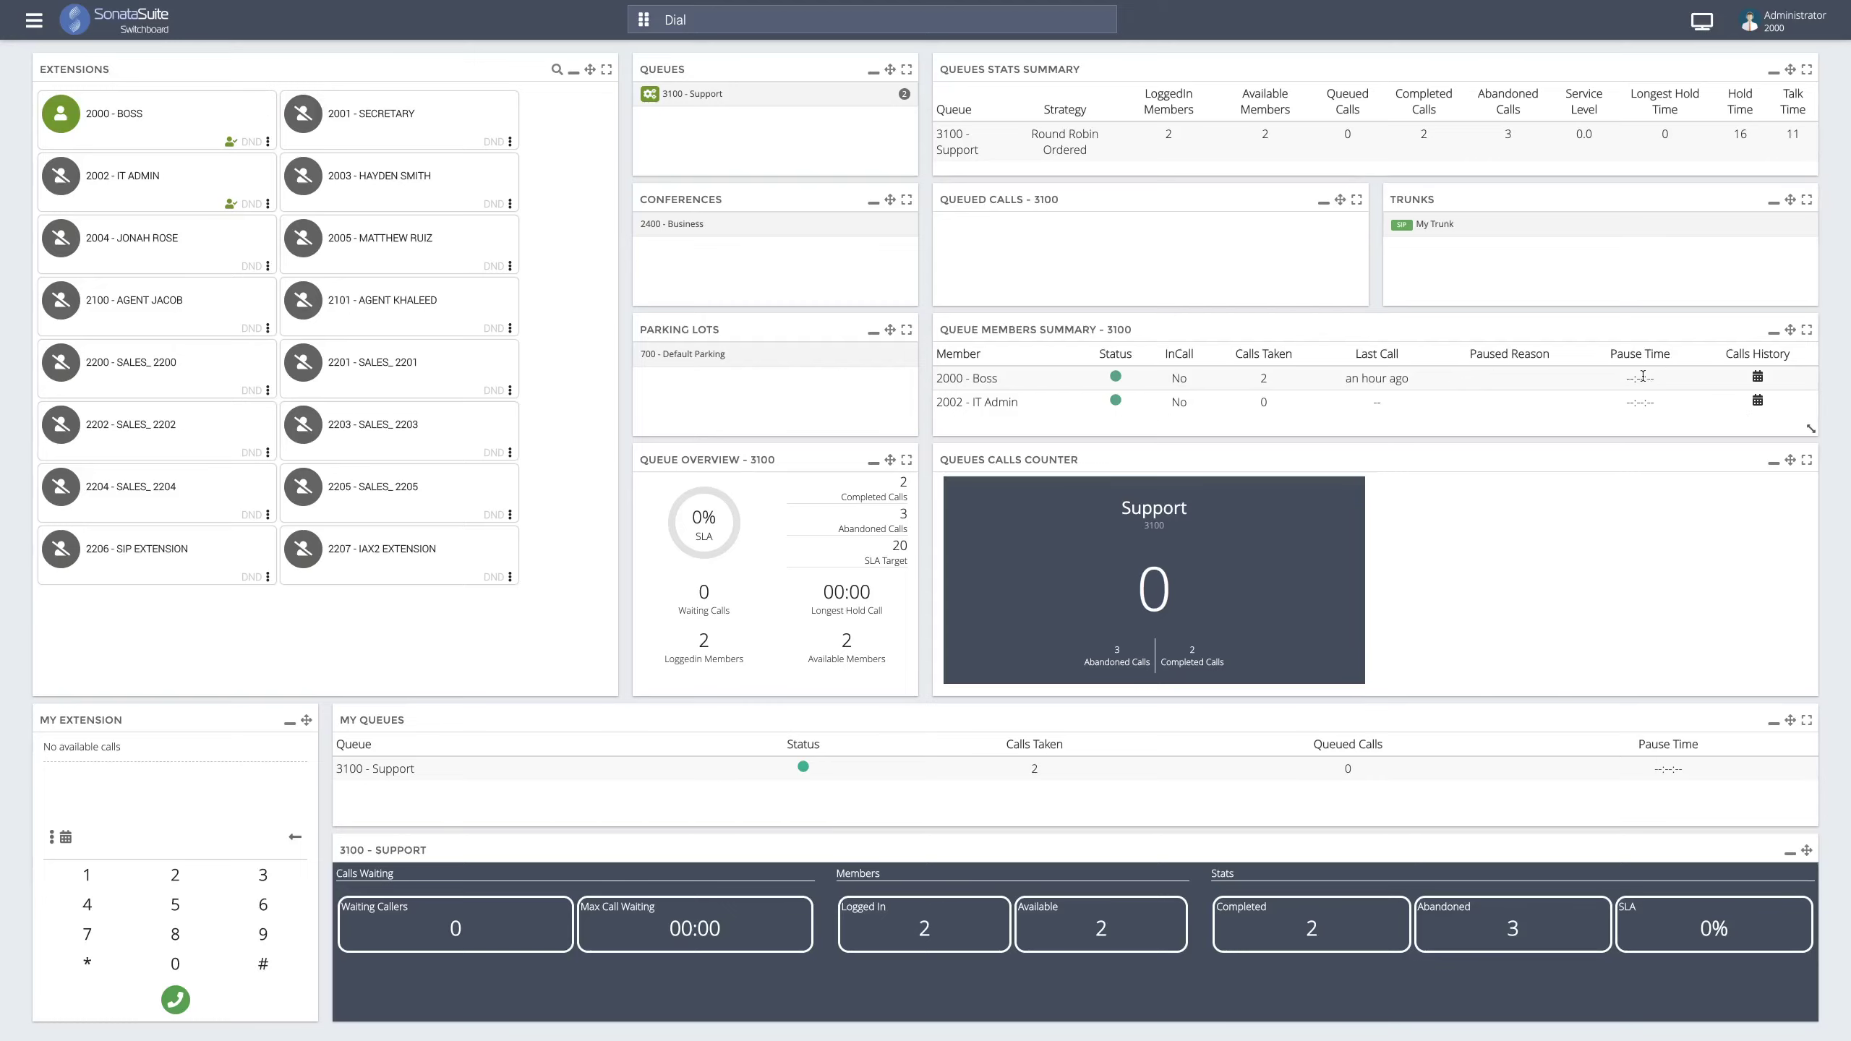
- Pause 2000 - Boss without a reason, then return Boss to available
click(1116, 377)
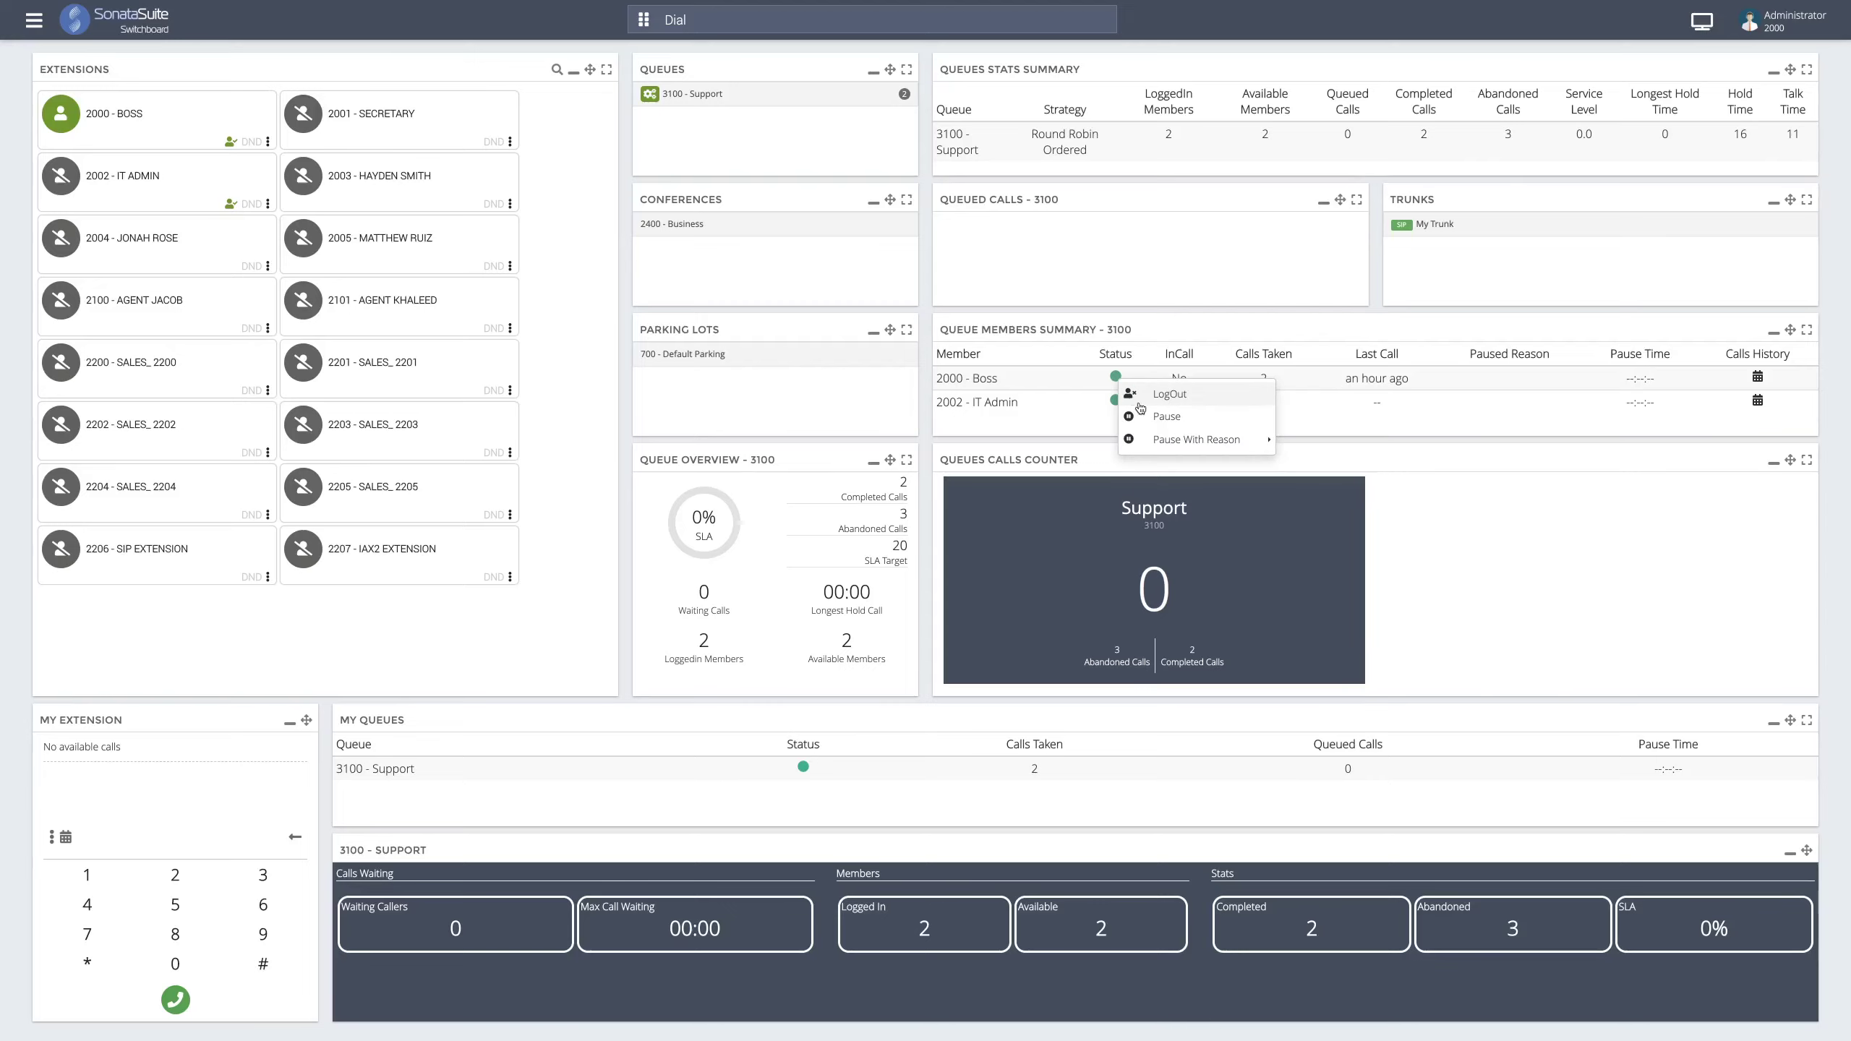
click(1191, 427)
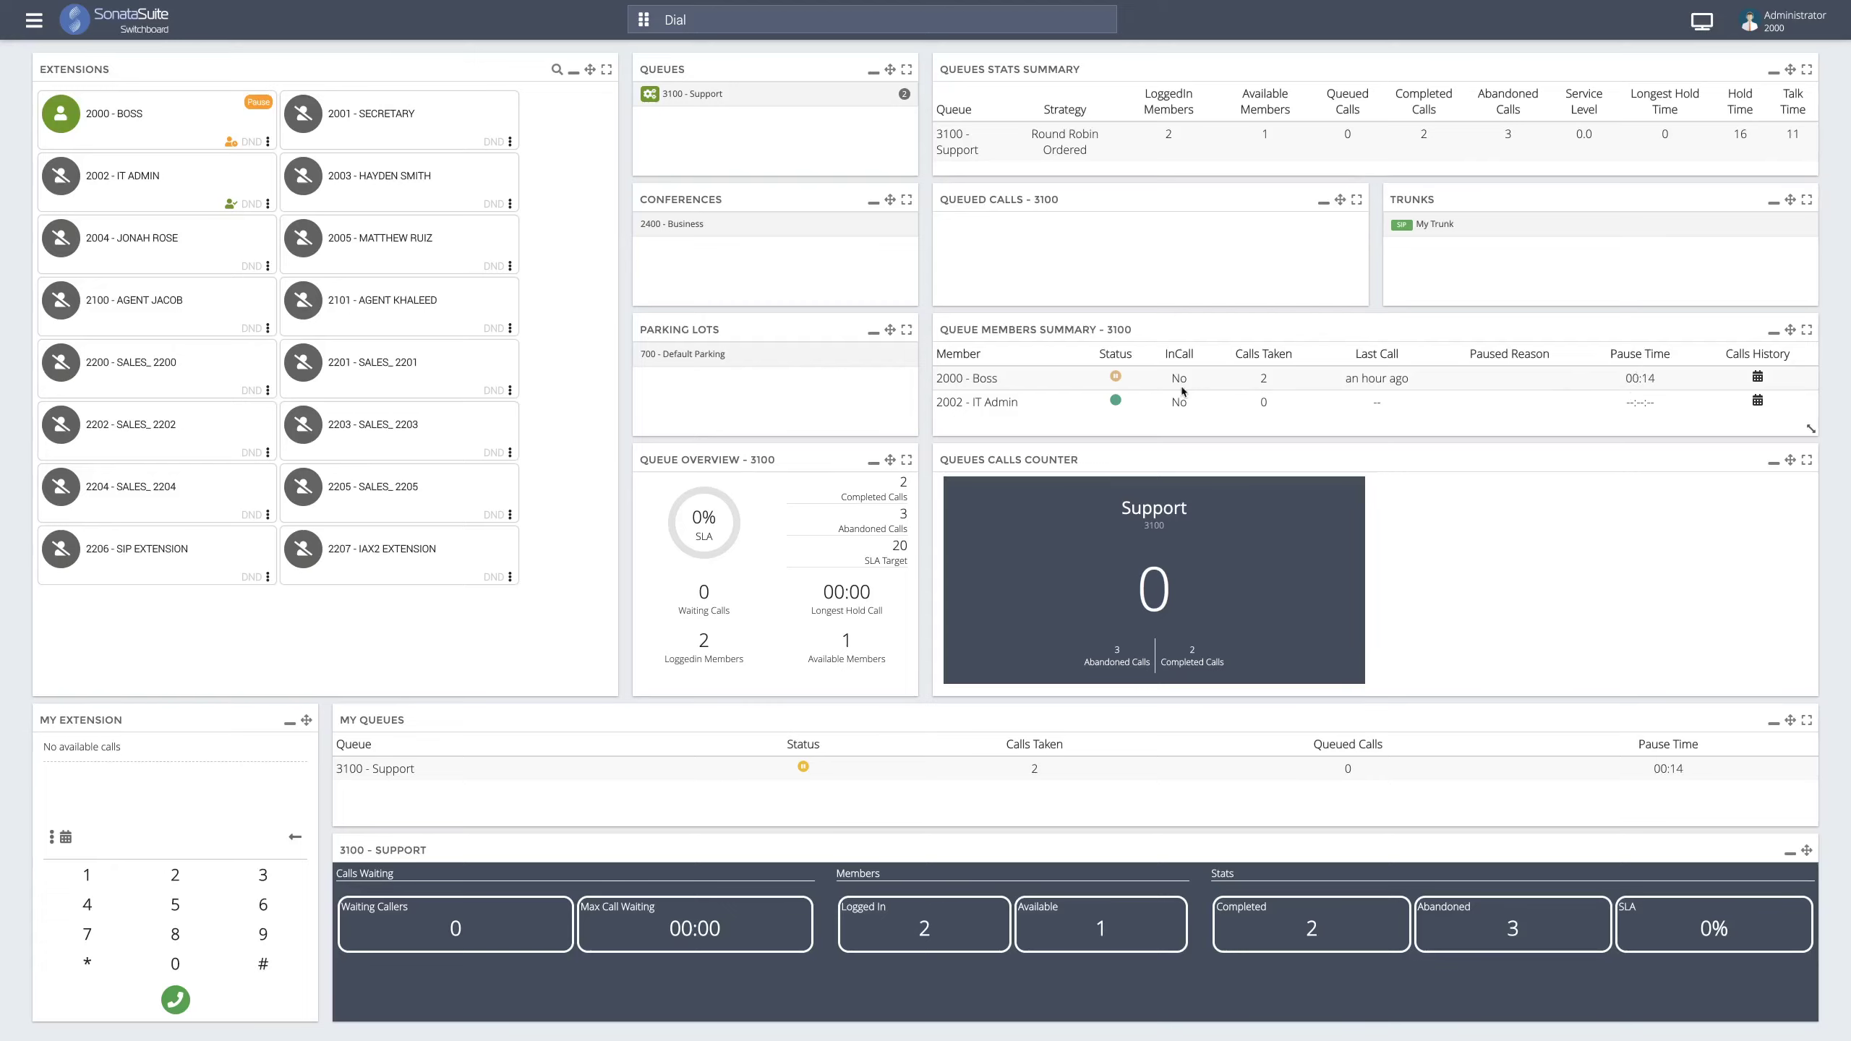
click(1115, 377)
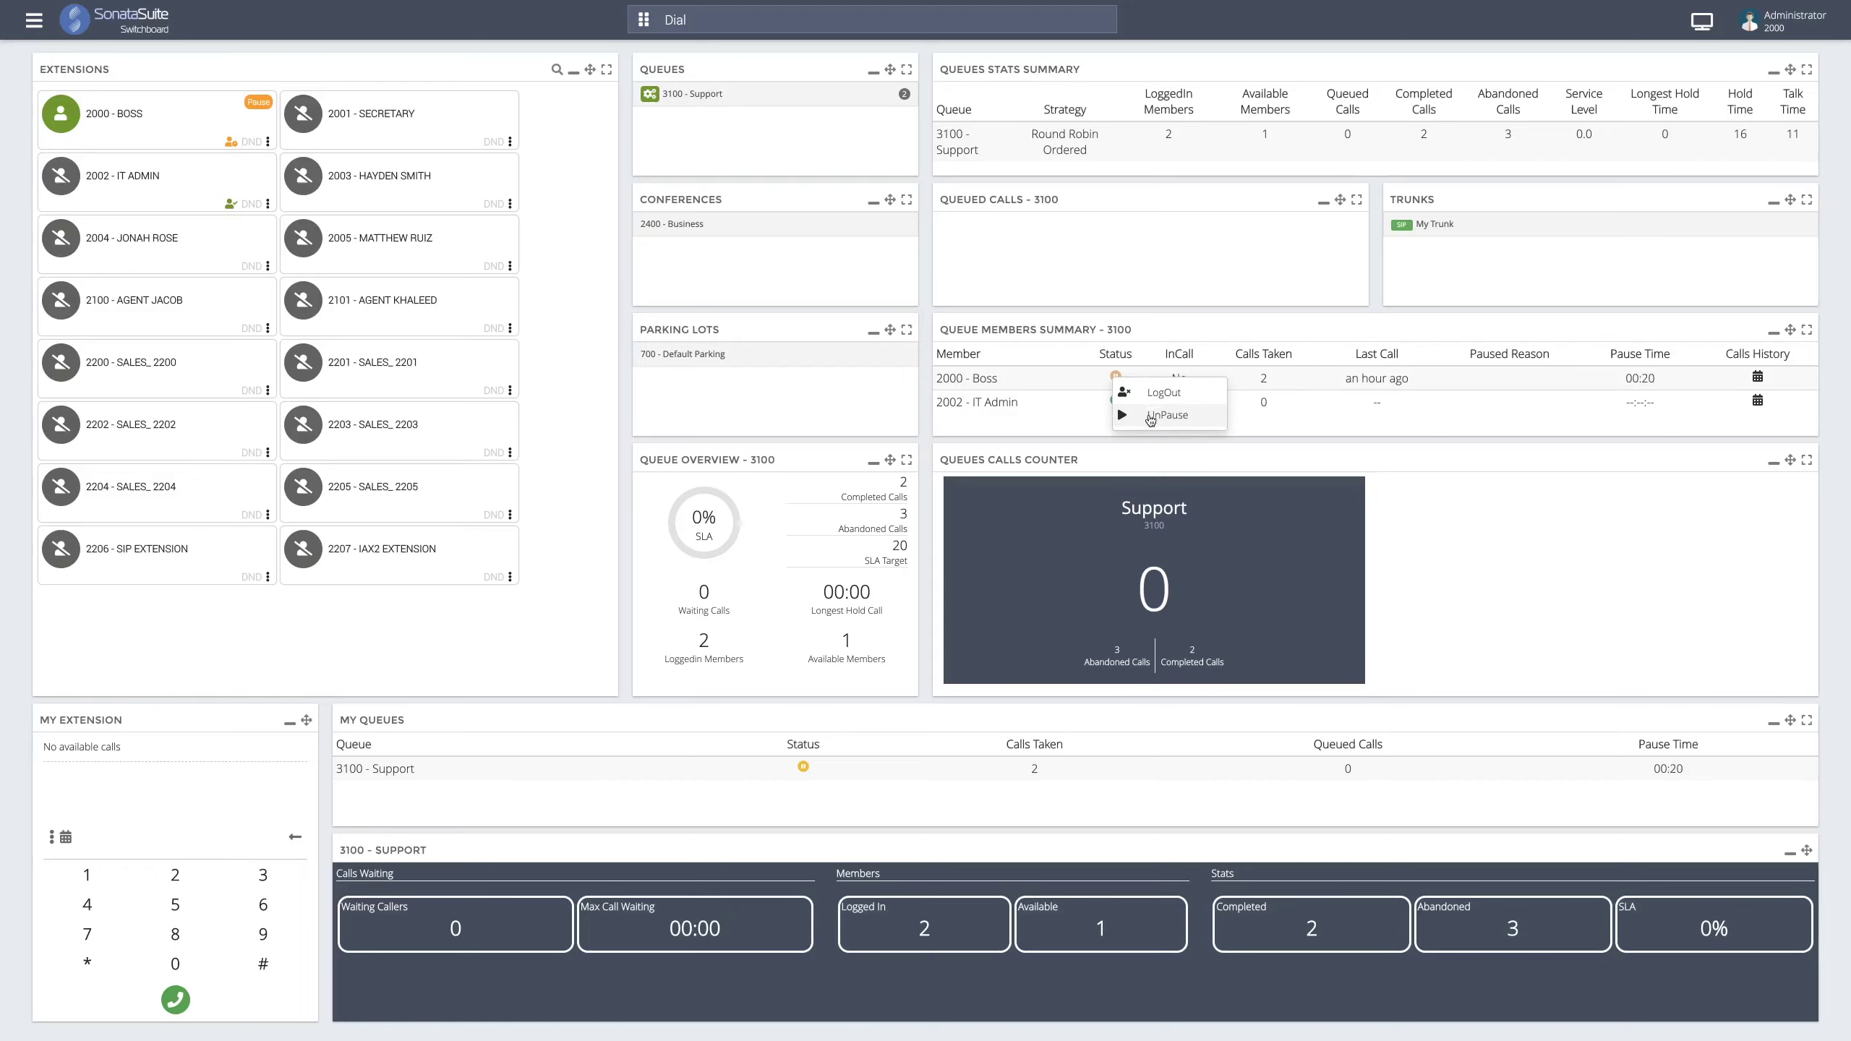
click(1150, 417)
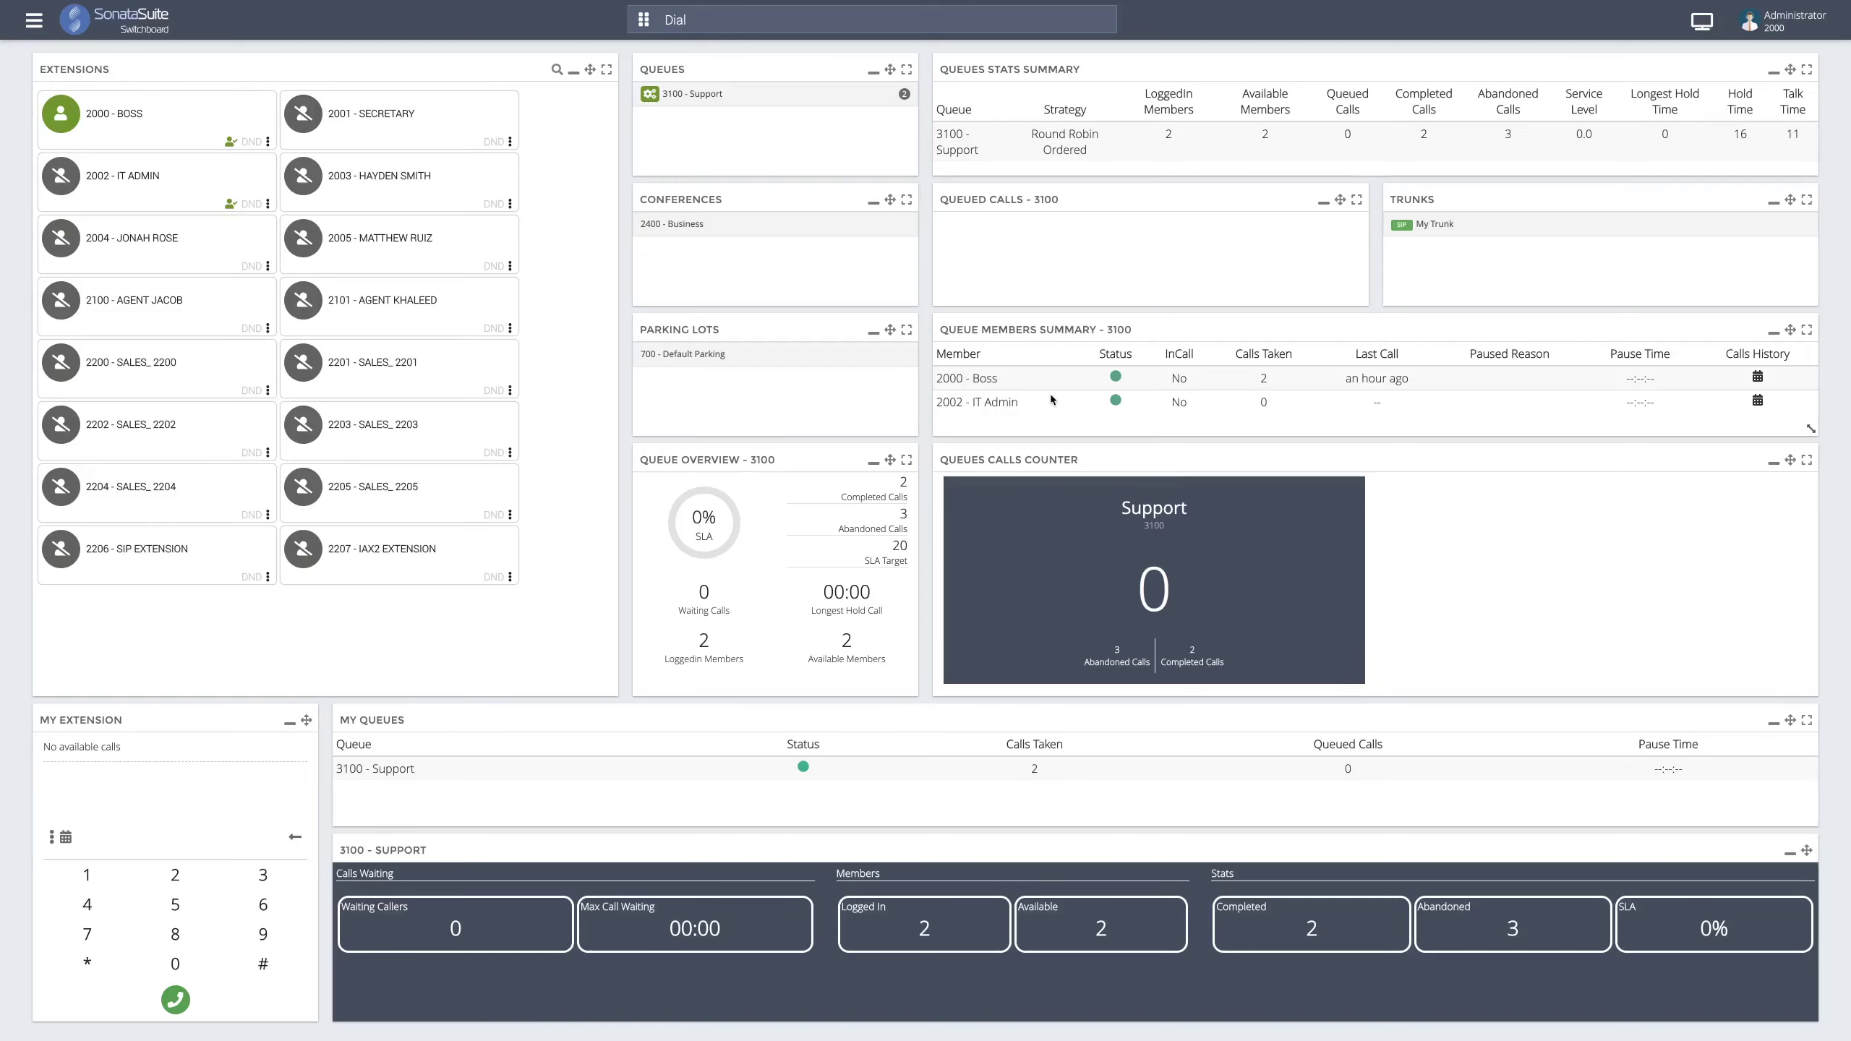
click(1759, 378)
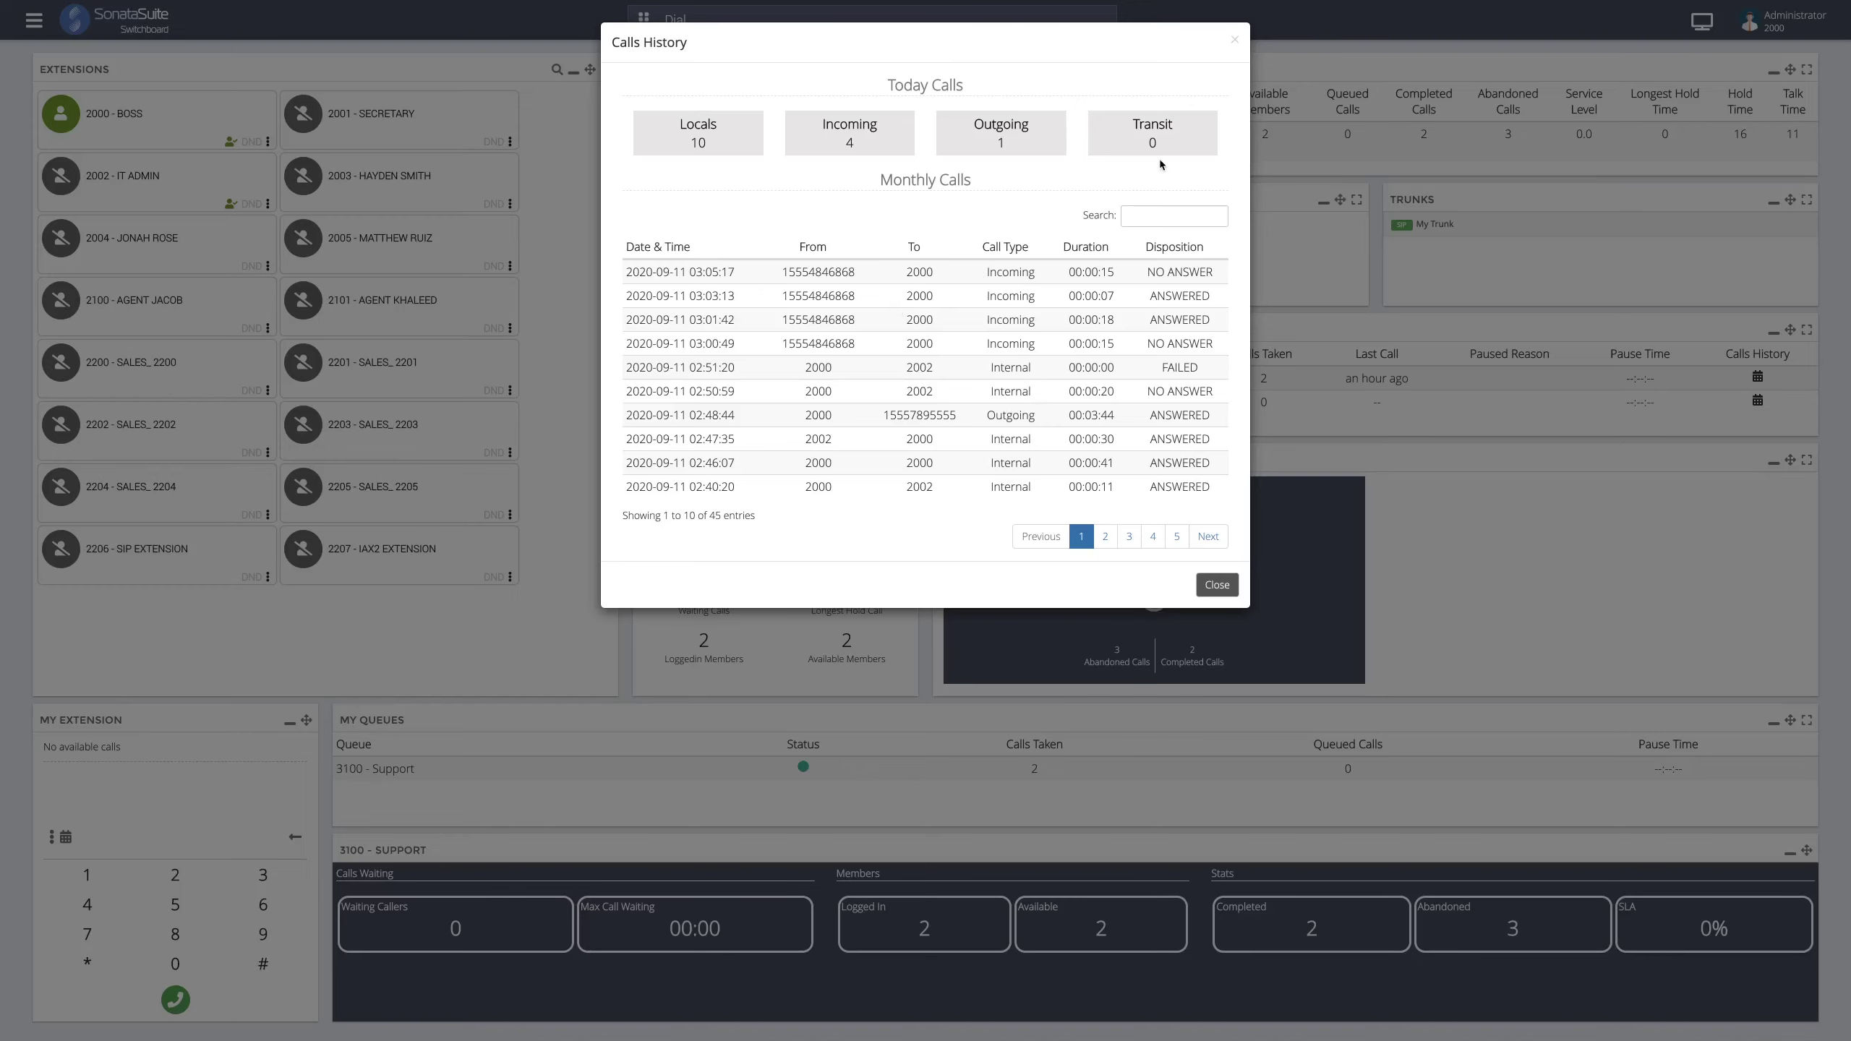
click(1232, 41)
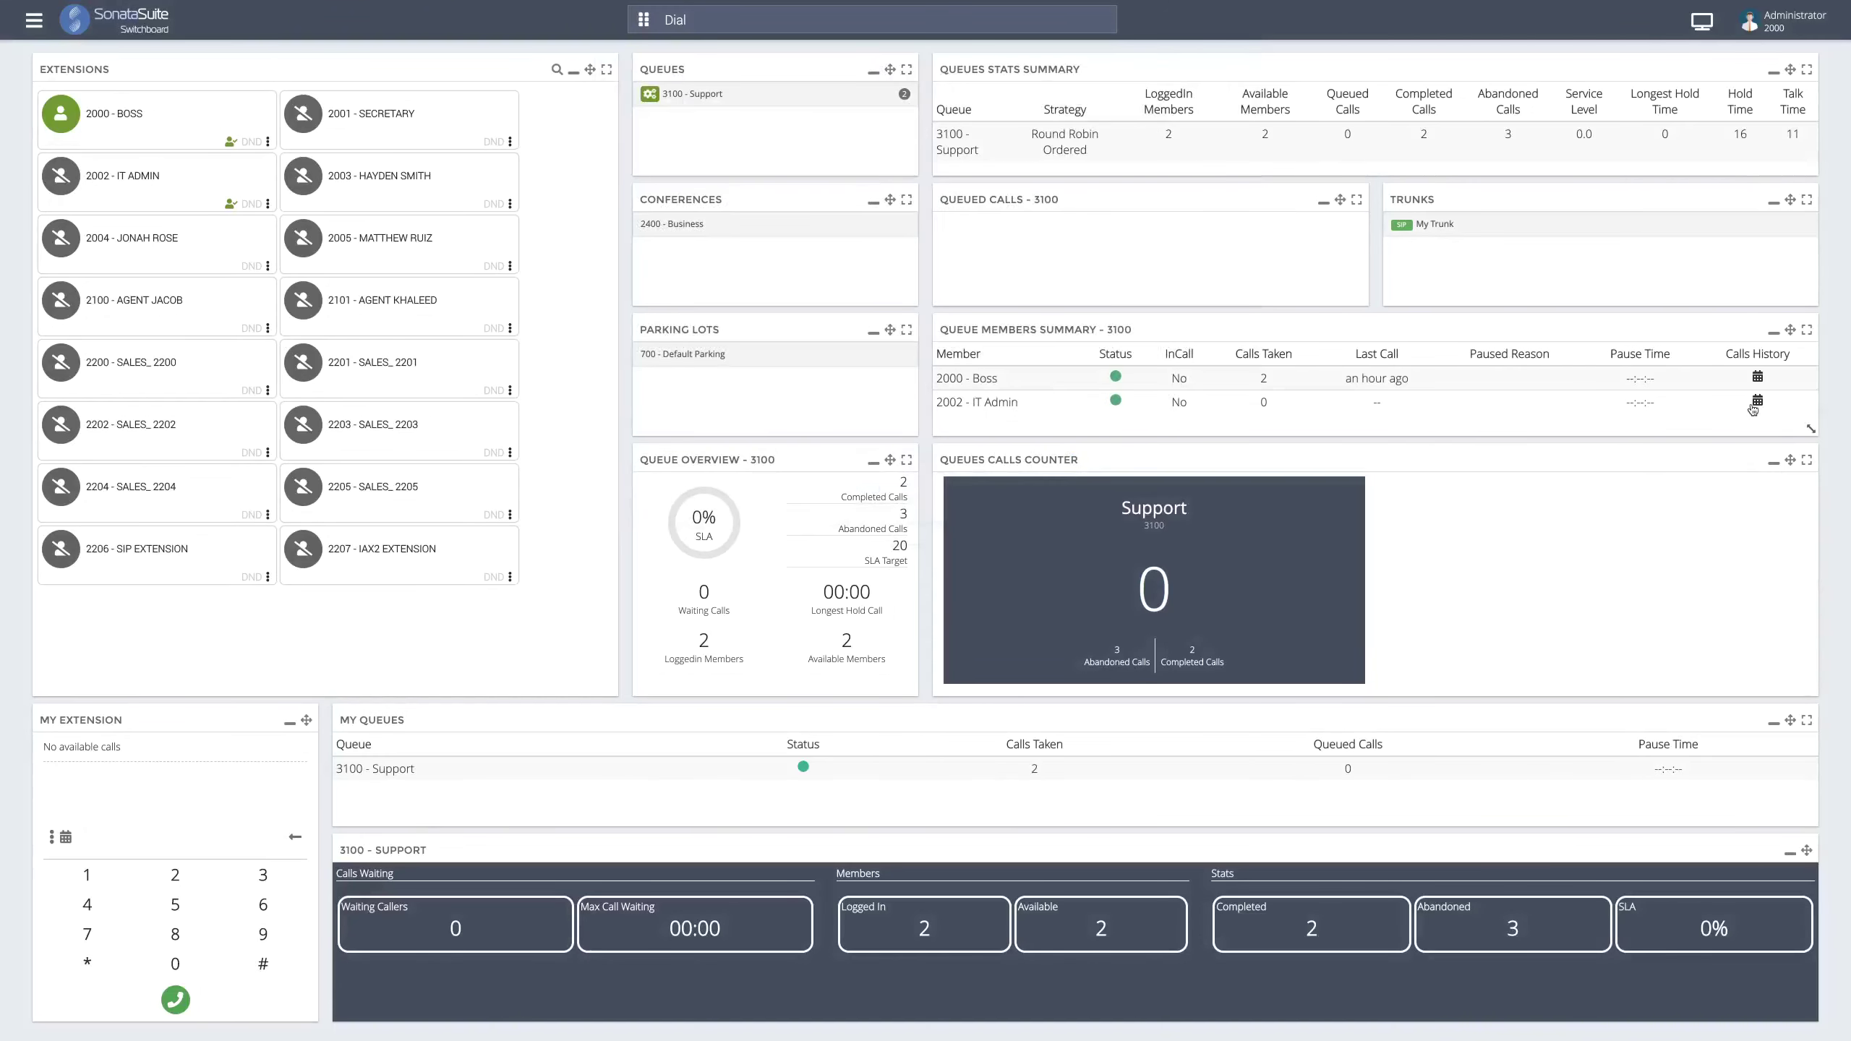
click(1757, 403)
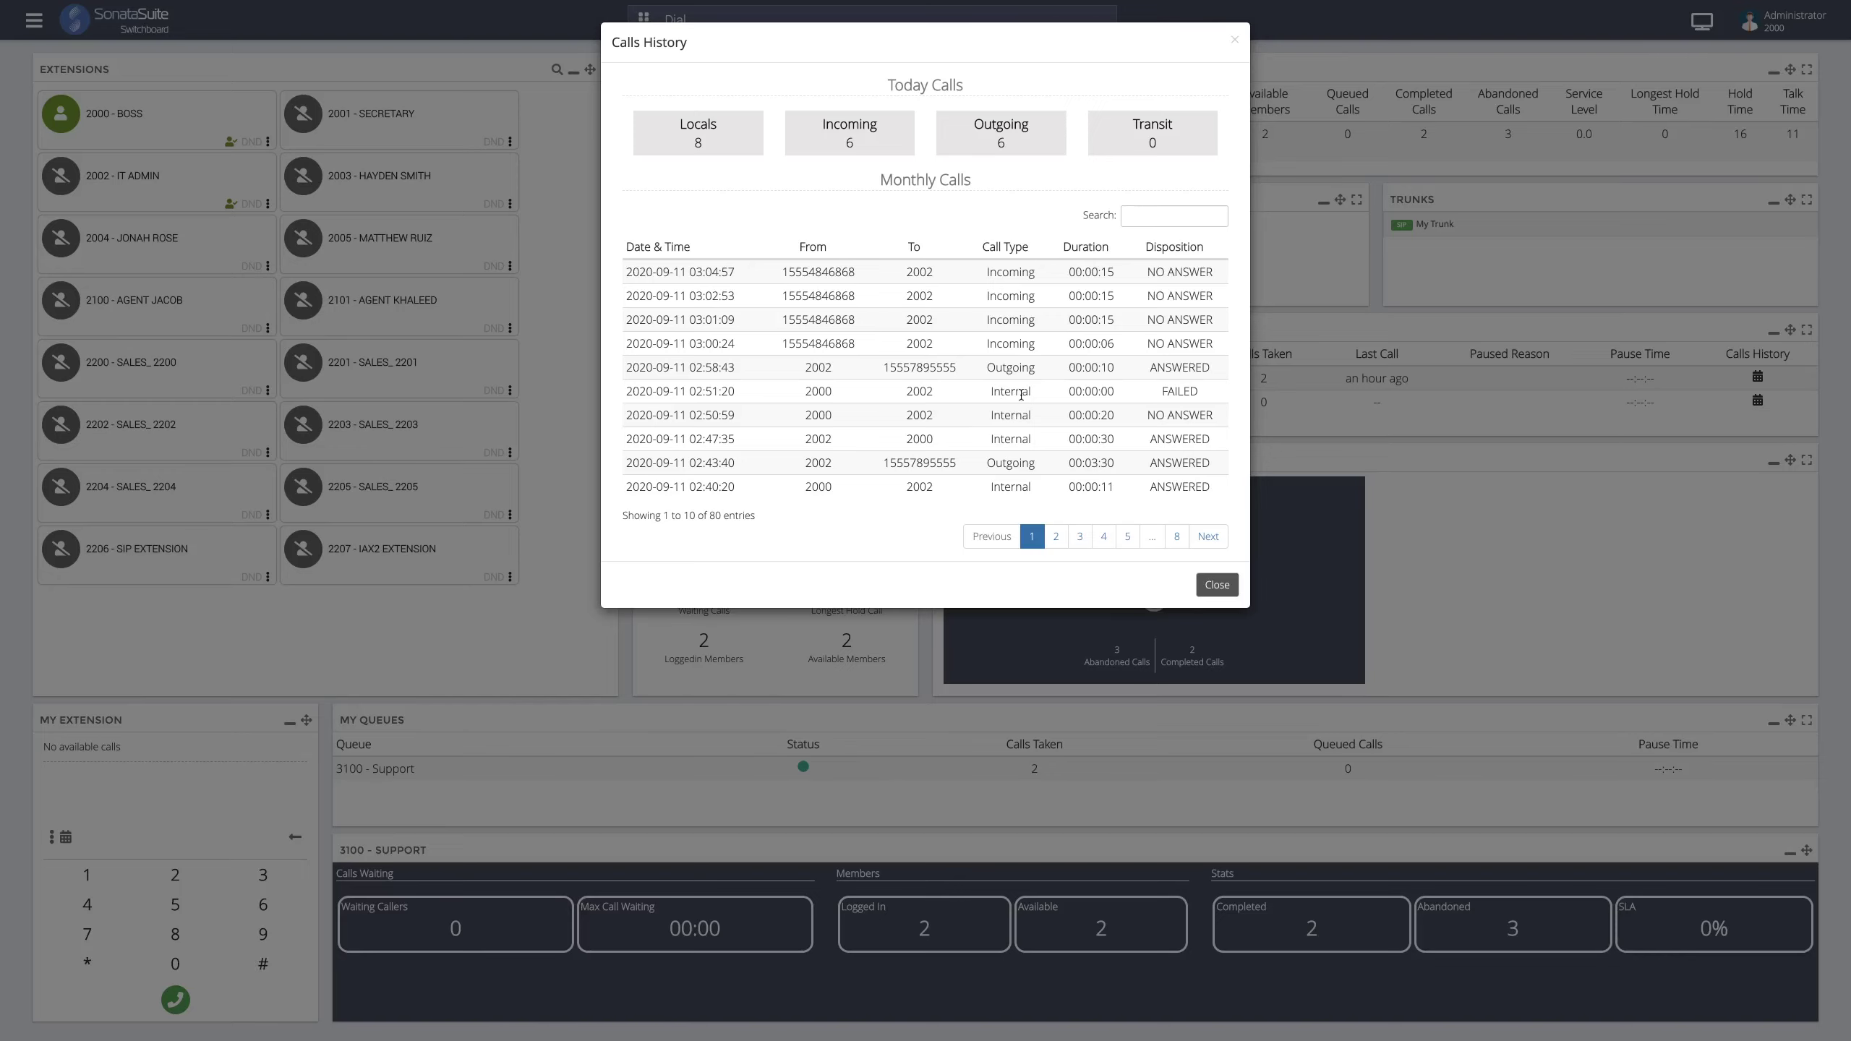
click(1227, 582)
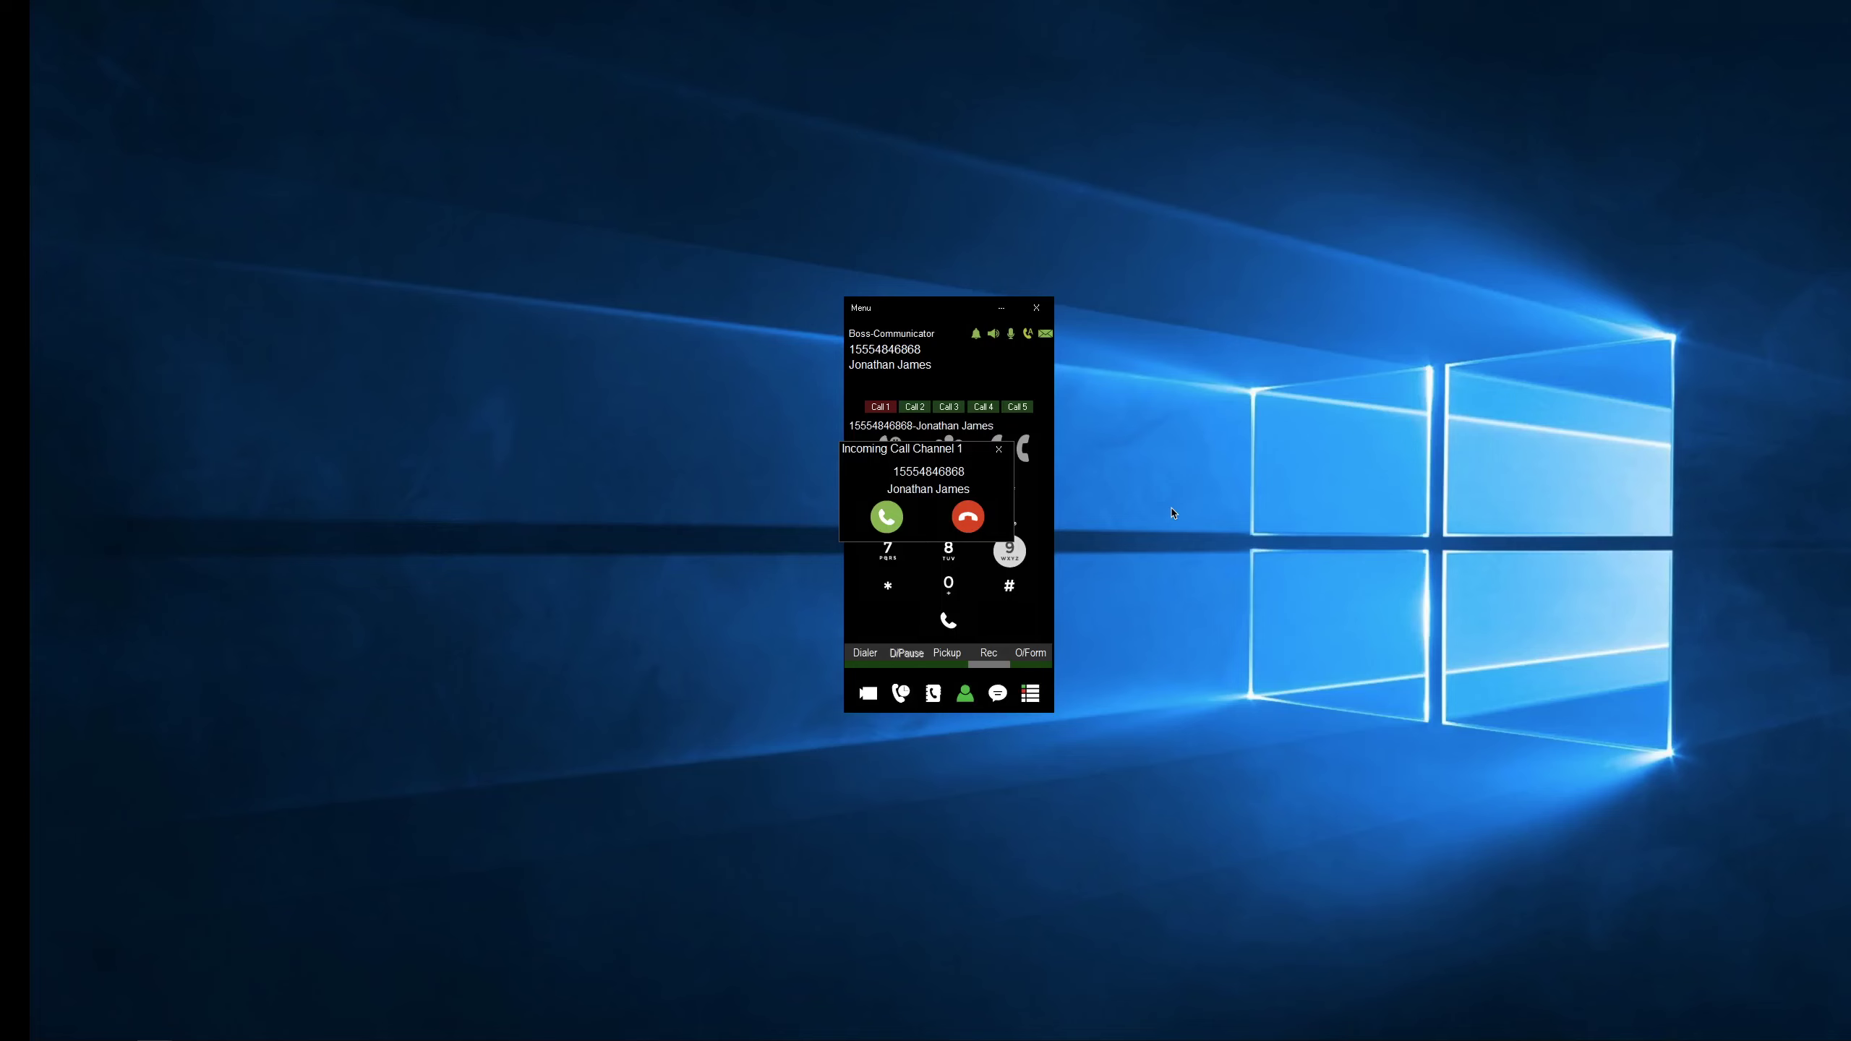
- Answer the incoming external Support call on the softphone's Call 1
click(858, 519)
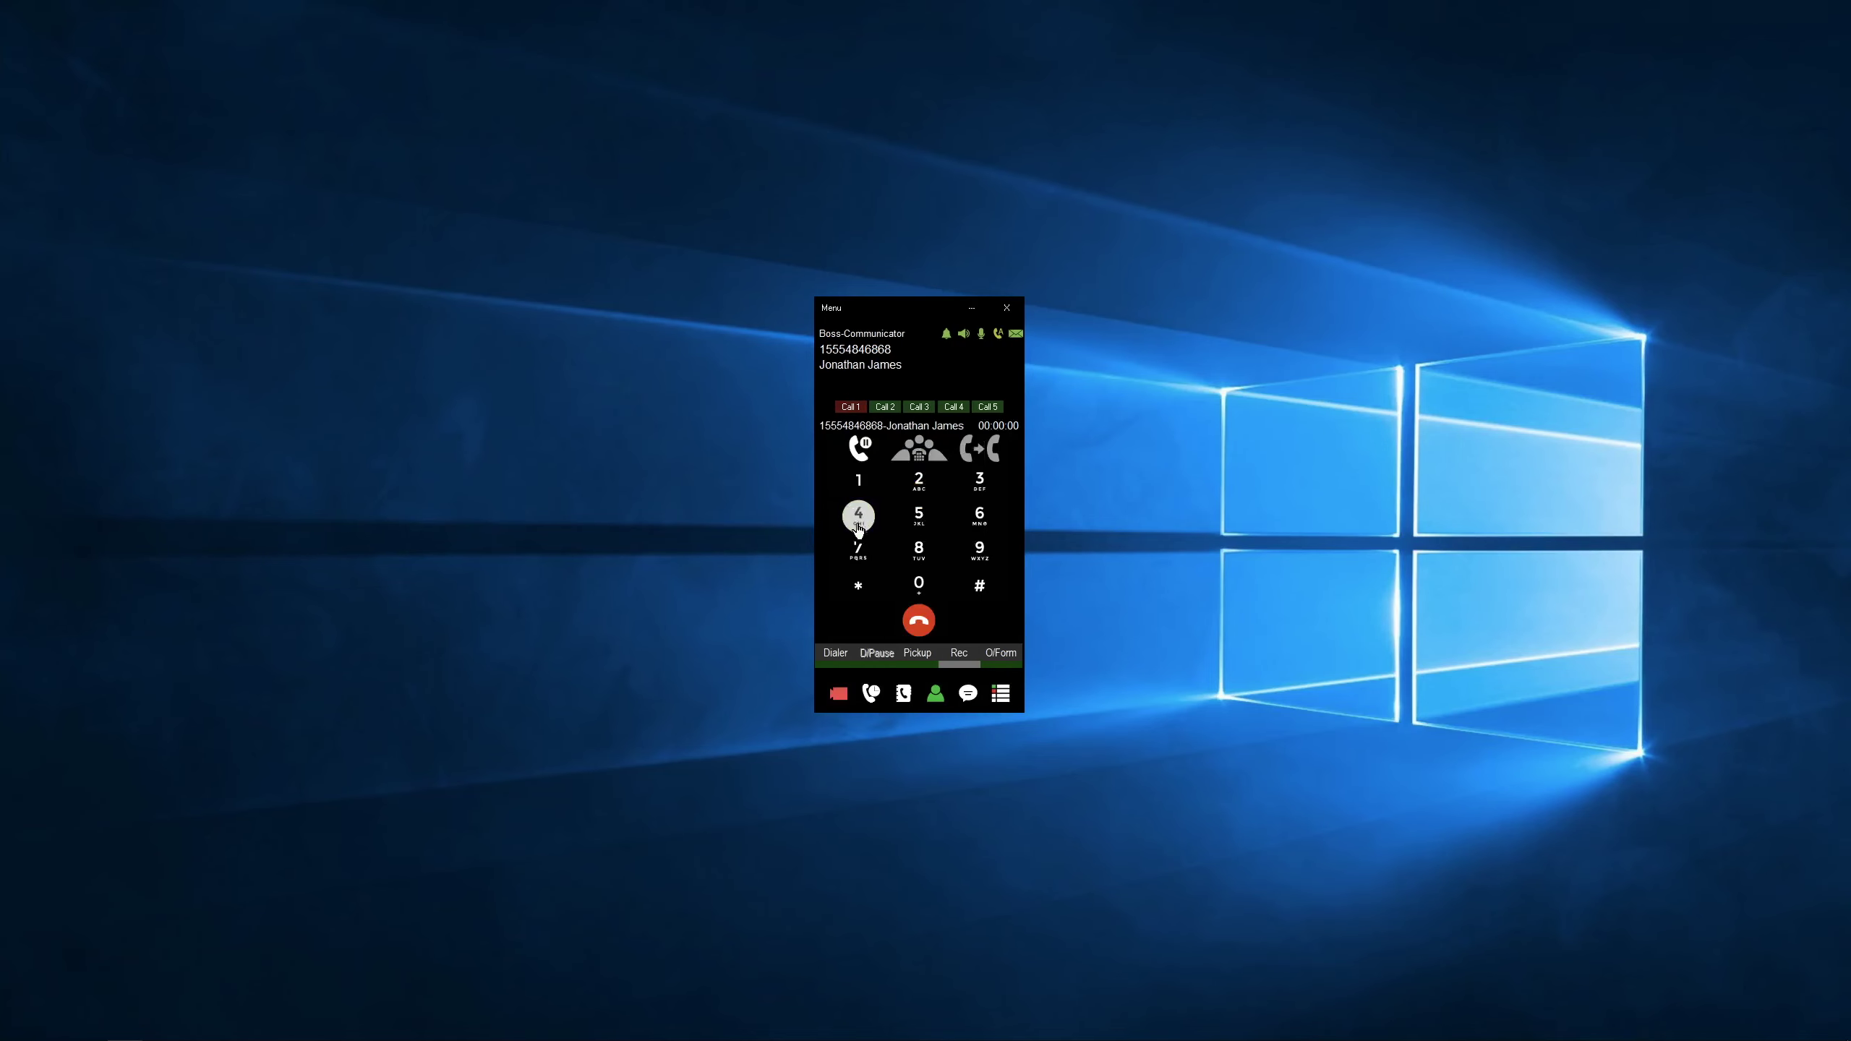
- Hang up the connected Support call on the Boss-Communicator softphone
click(920, 620)
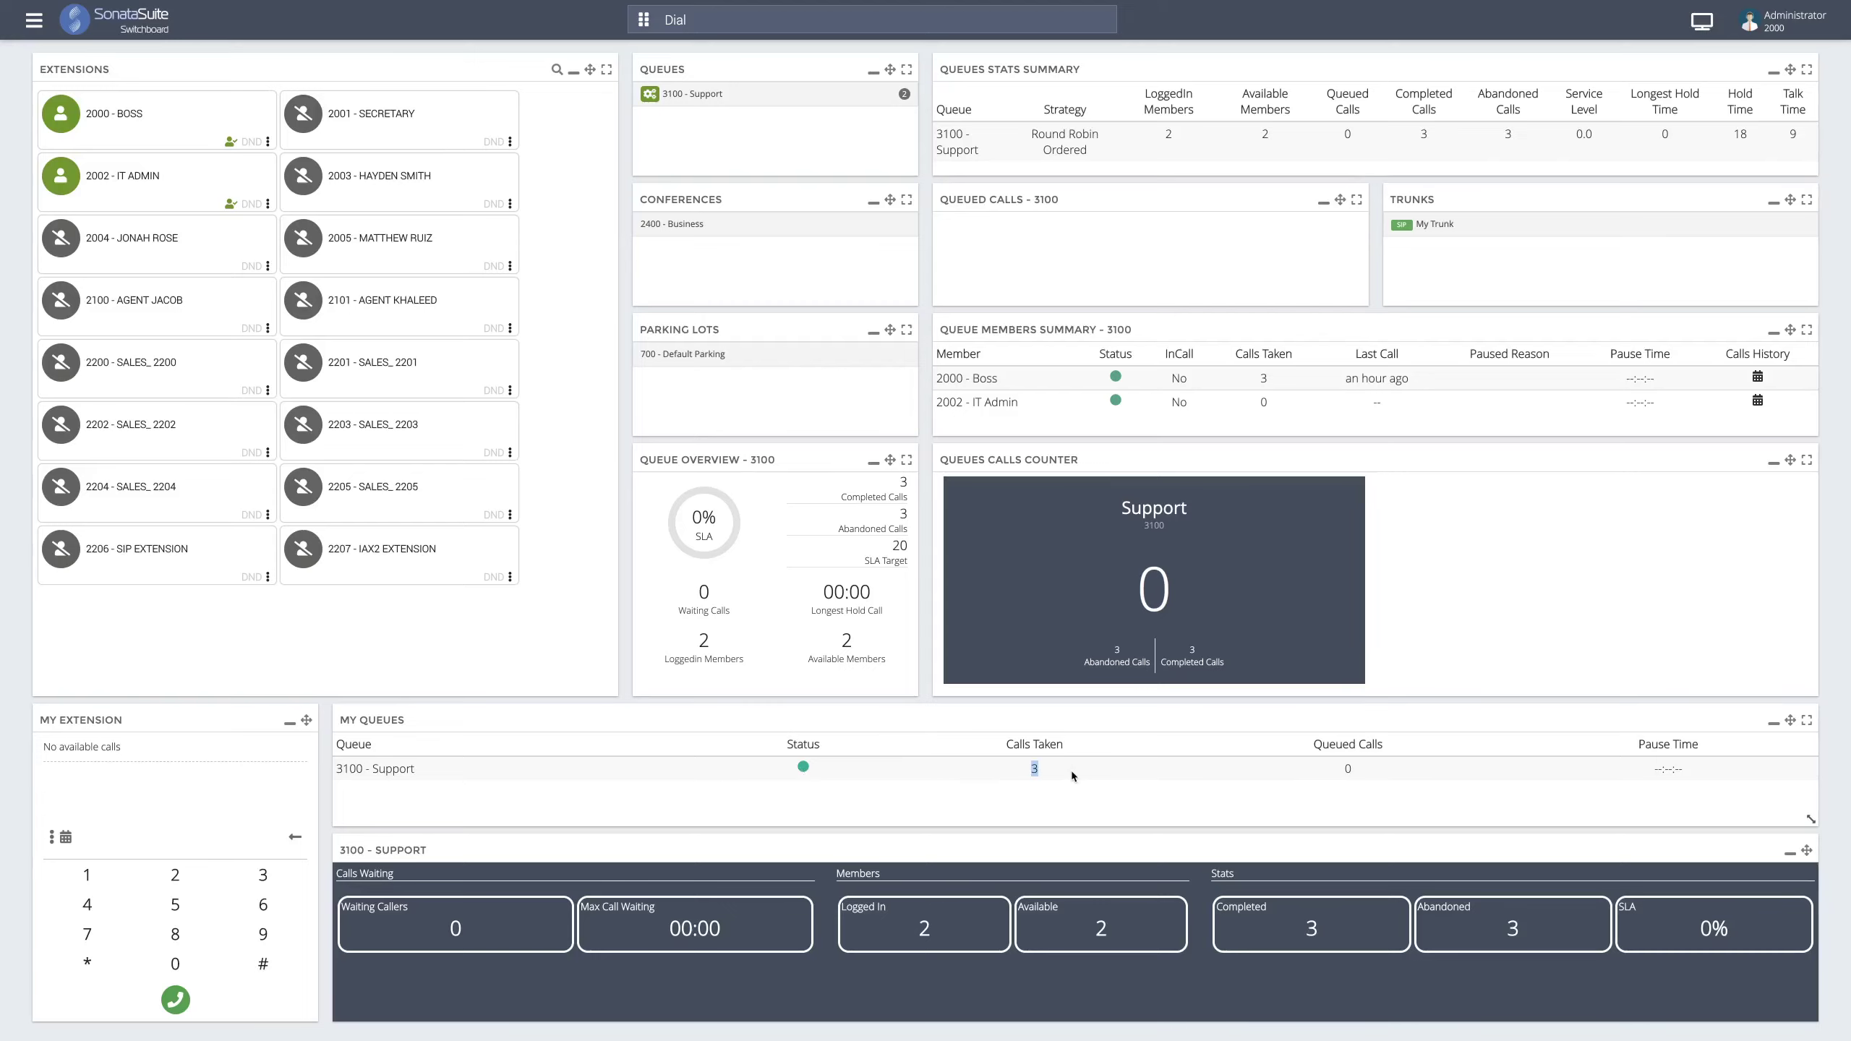
click(1171, 774)
double_click(1654, 770)
click(856, 805)
click(1126, 379)
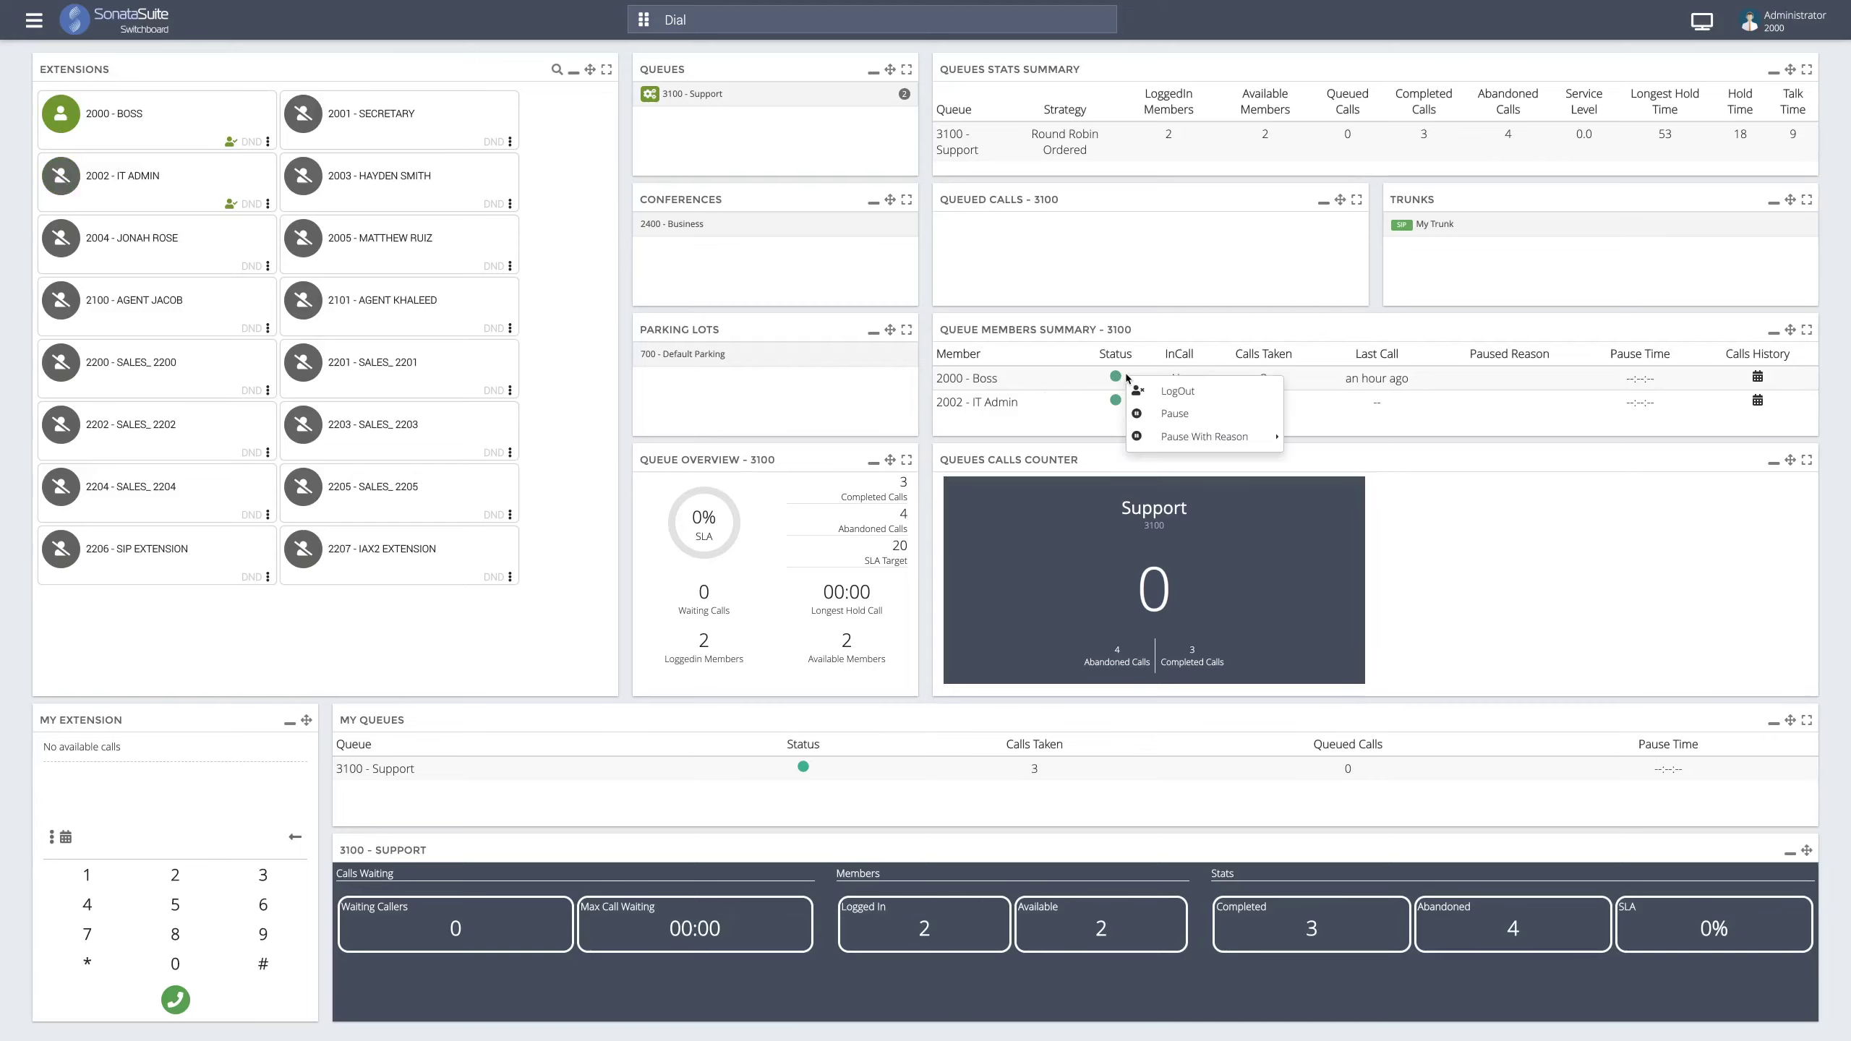
click(1154, 422)
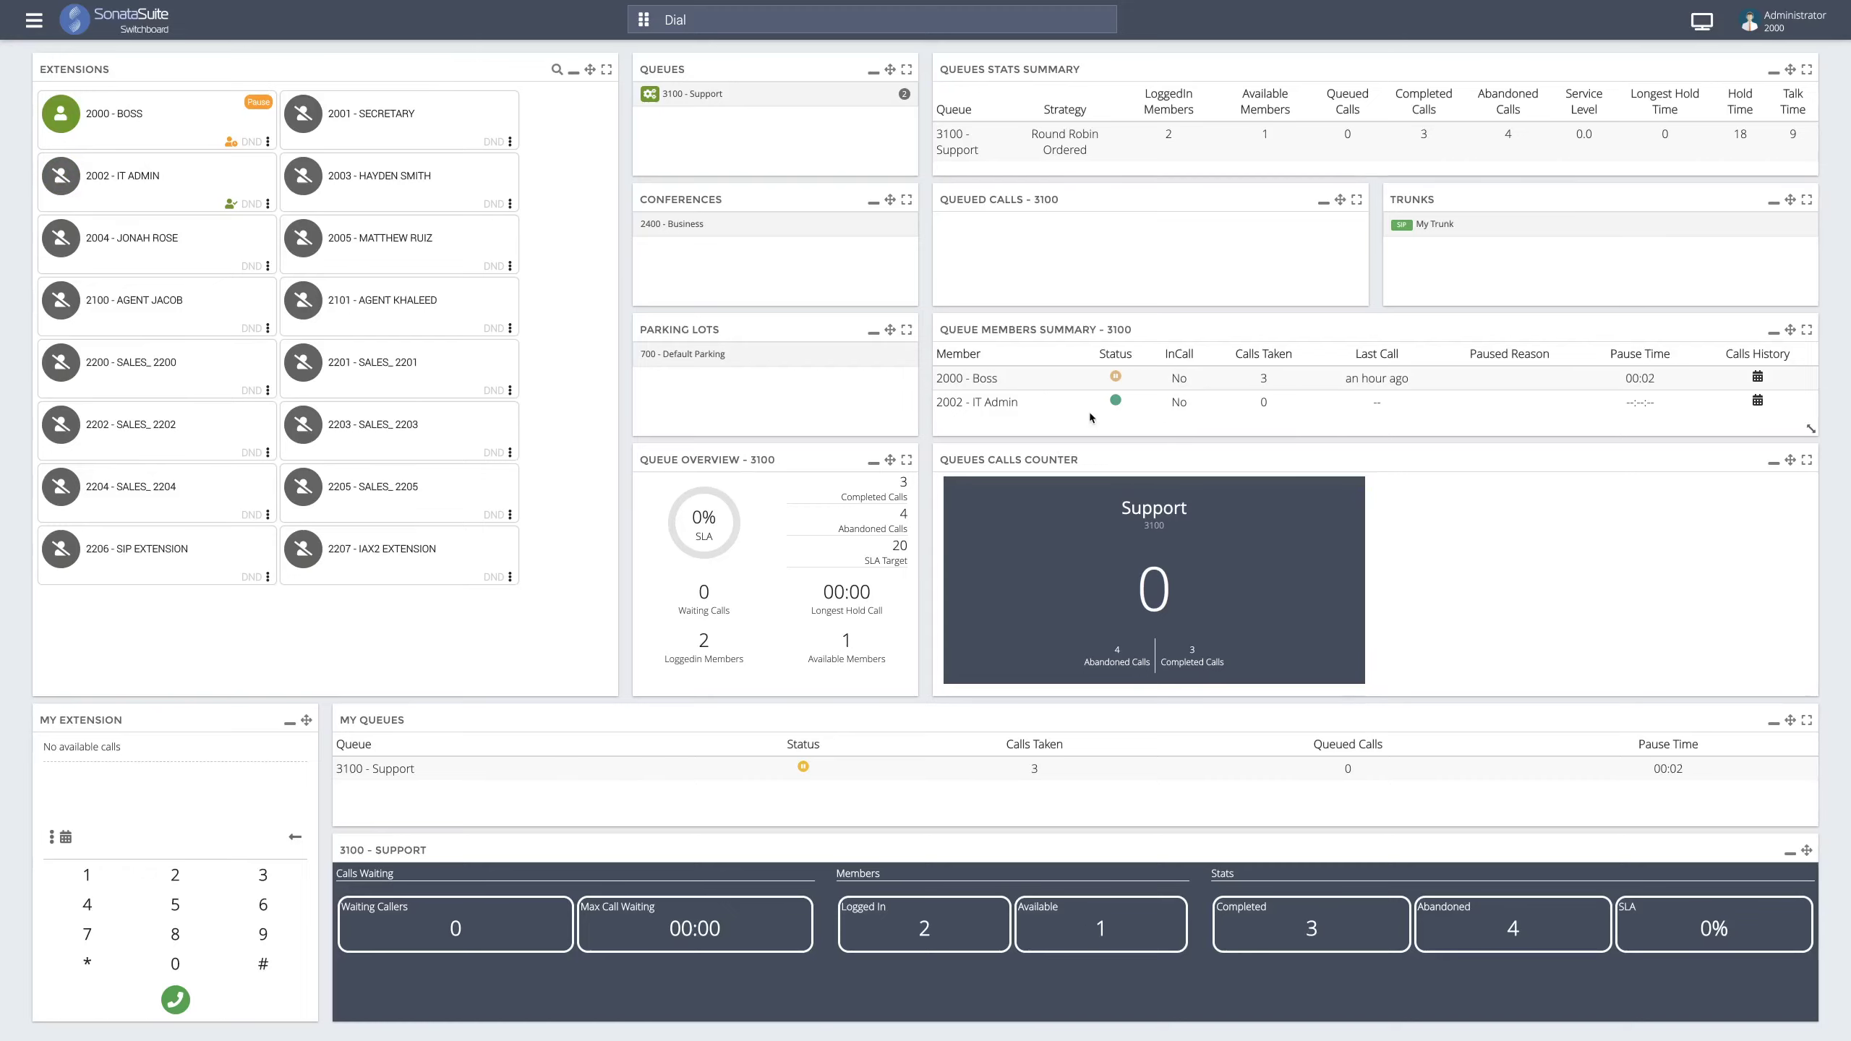
click(1115, 377)
click(1135, 446)
click(1115, 377)
click(1129, 415)
drag(1703, 929, 1739, 935)
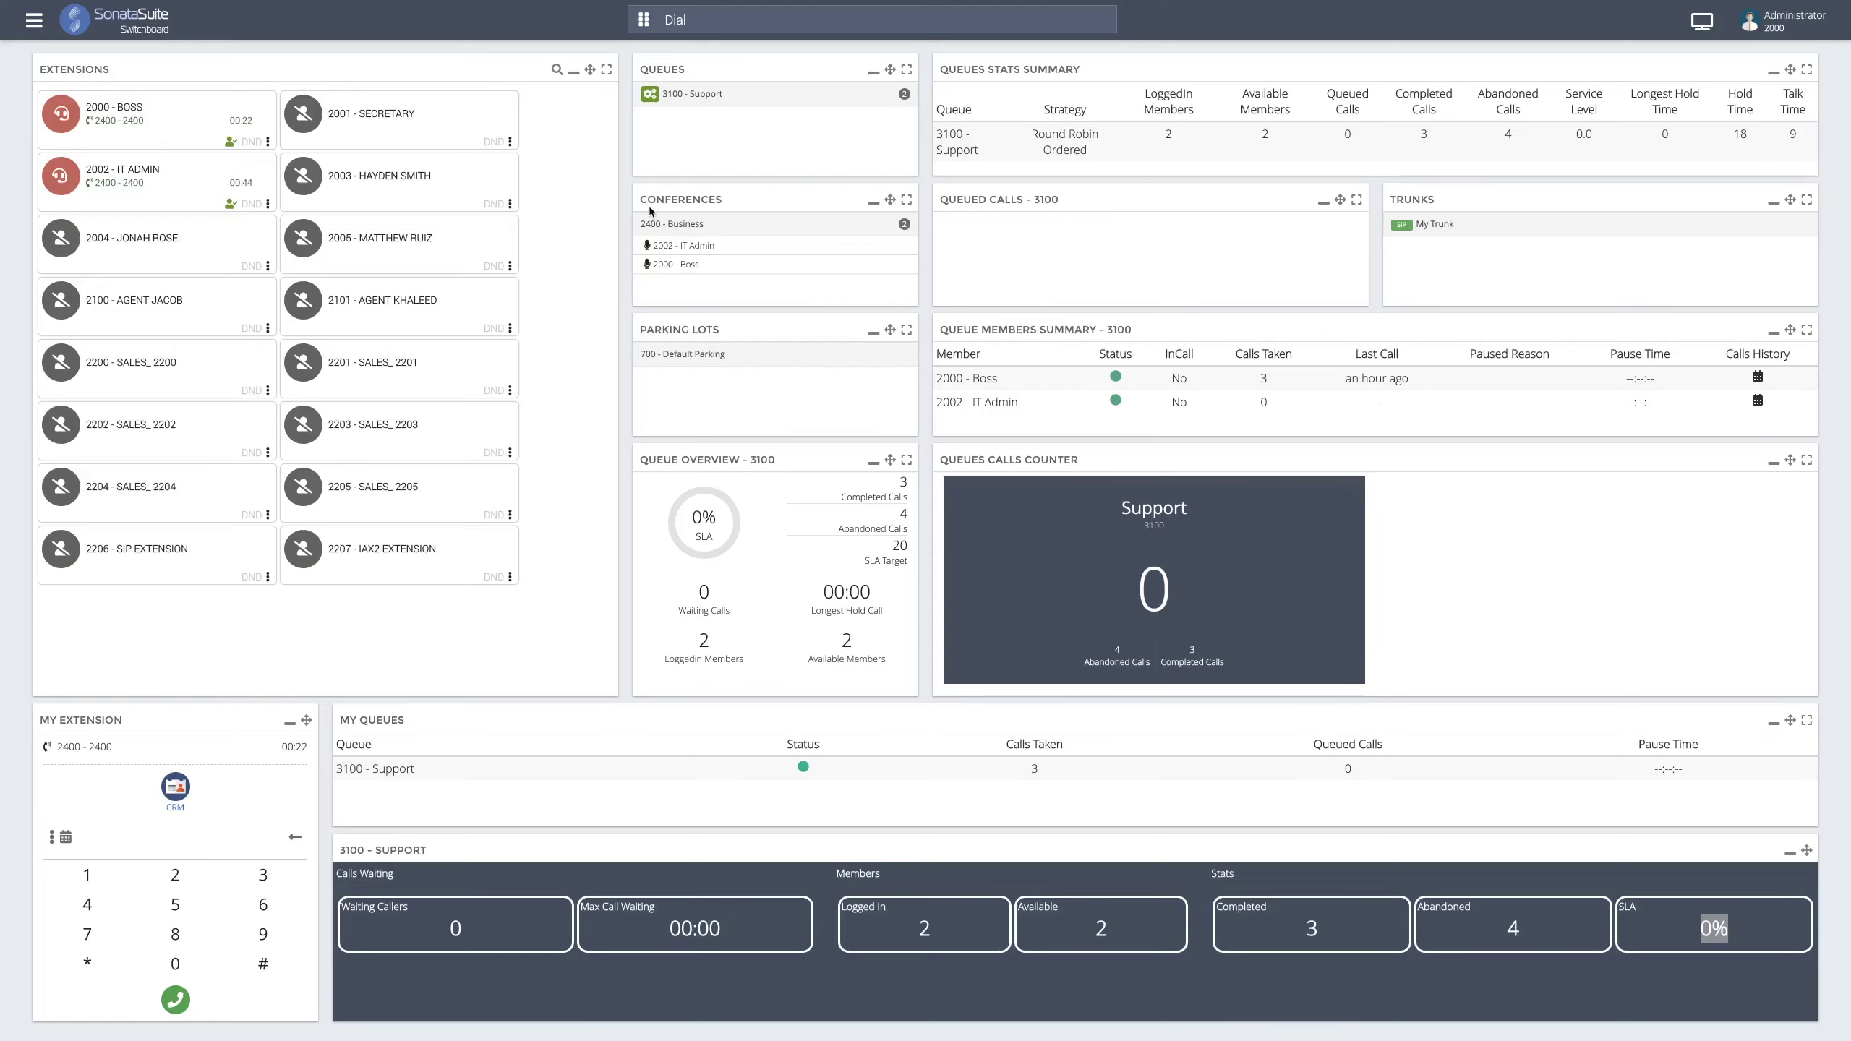
- Mute IT Admin and Boss in the 2400 - Business conference
click(660, 248)
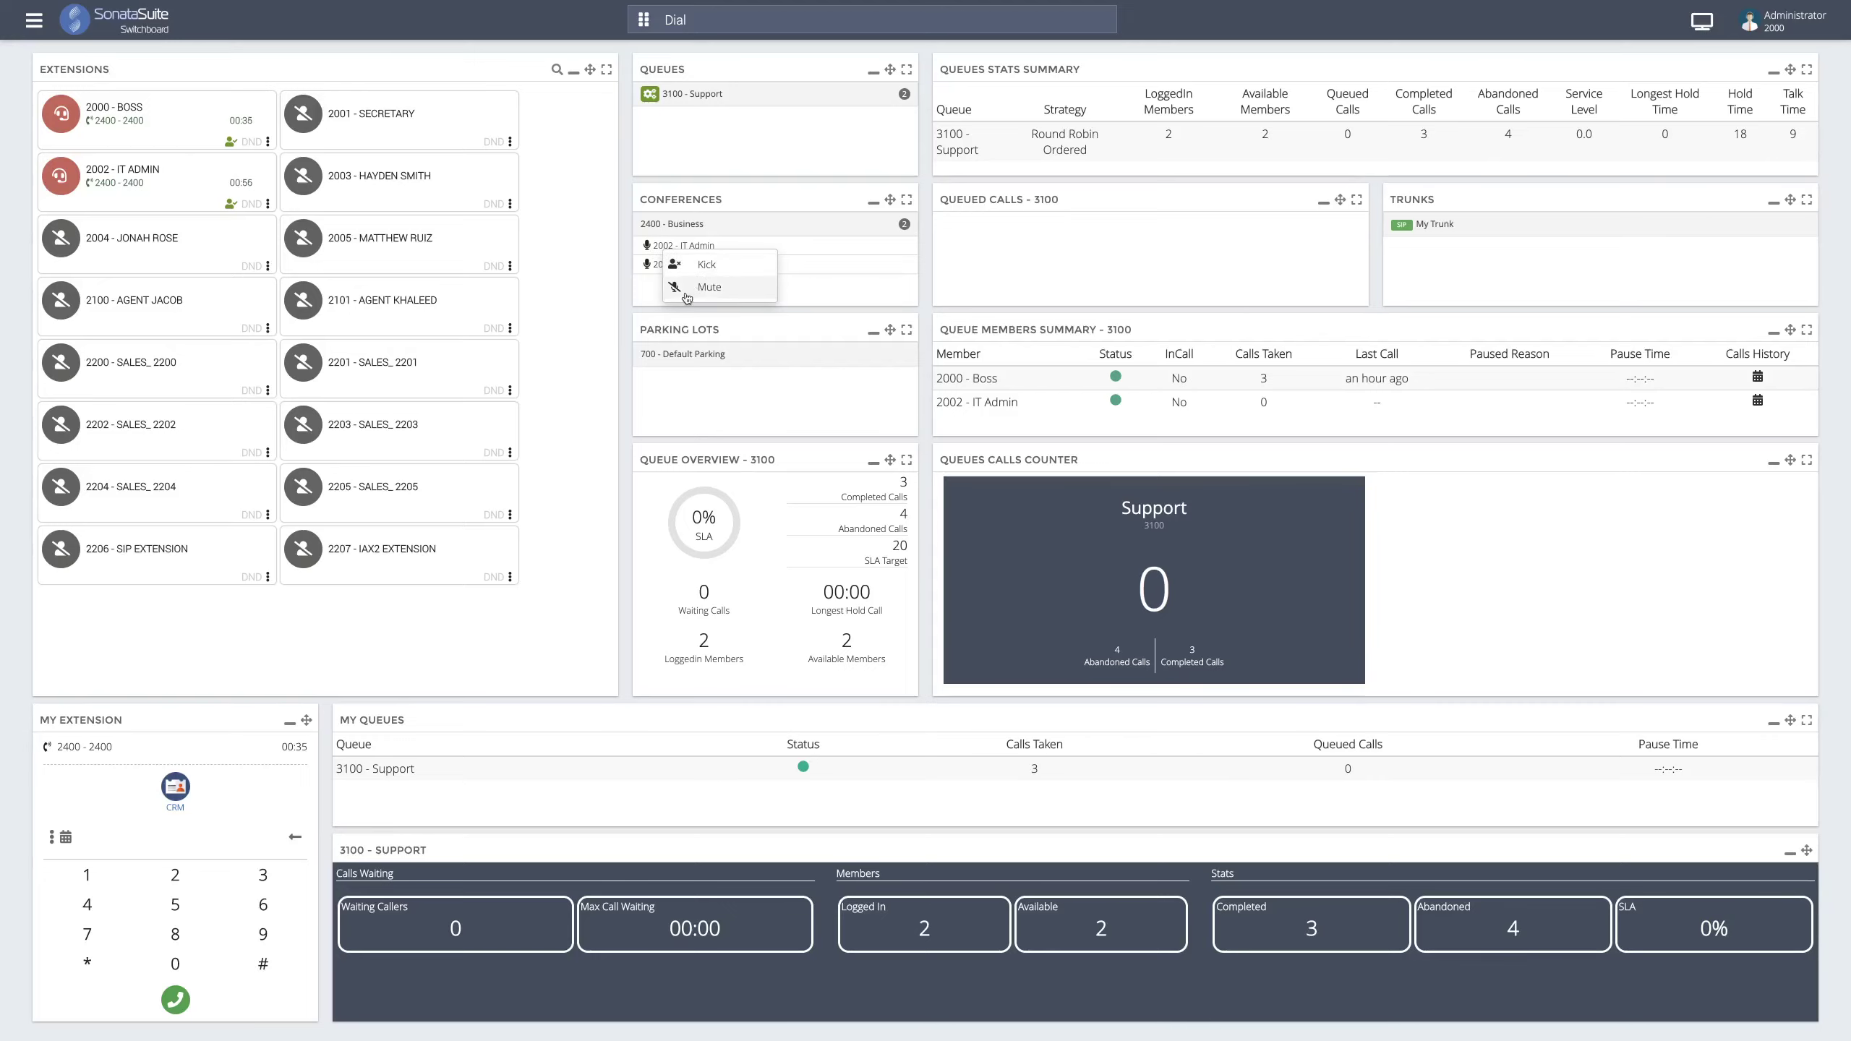
click(687, 294)
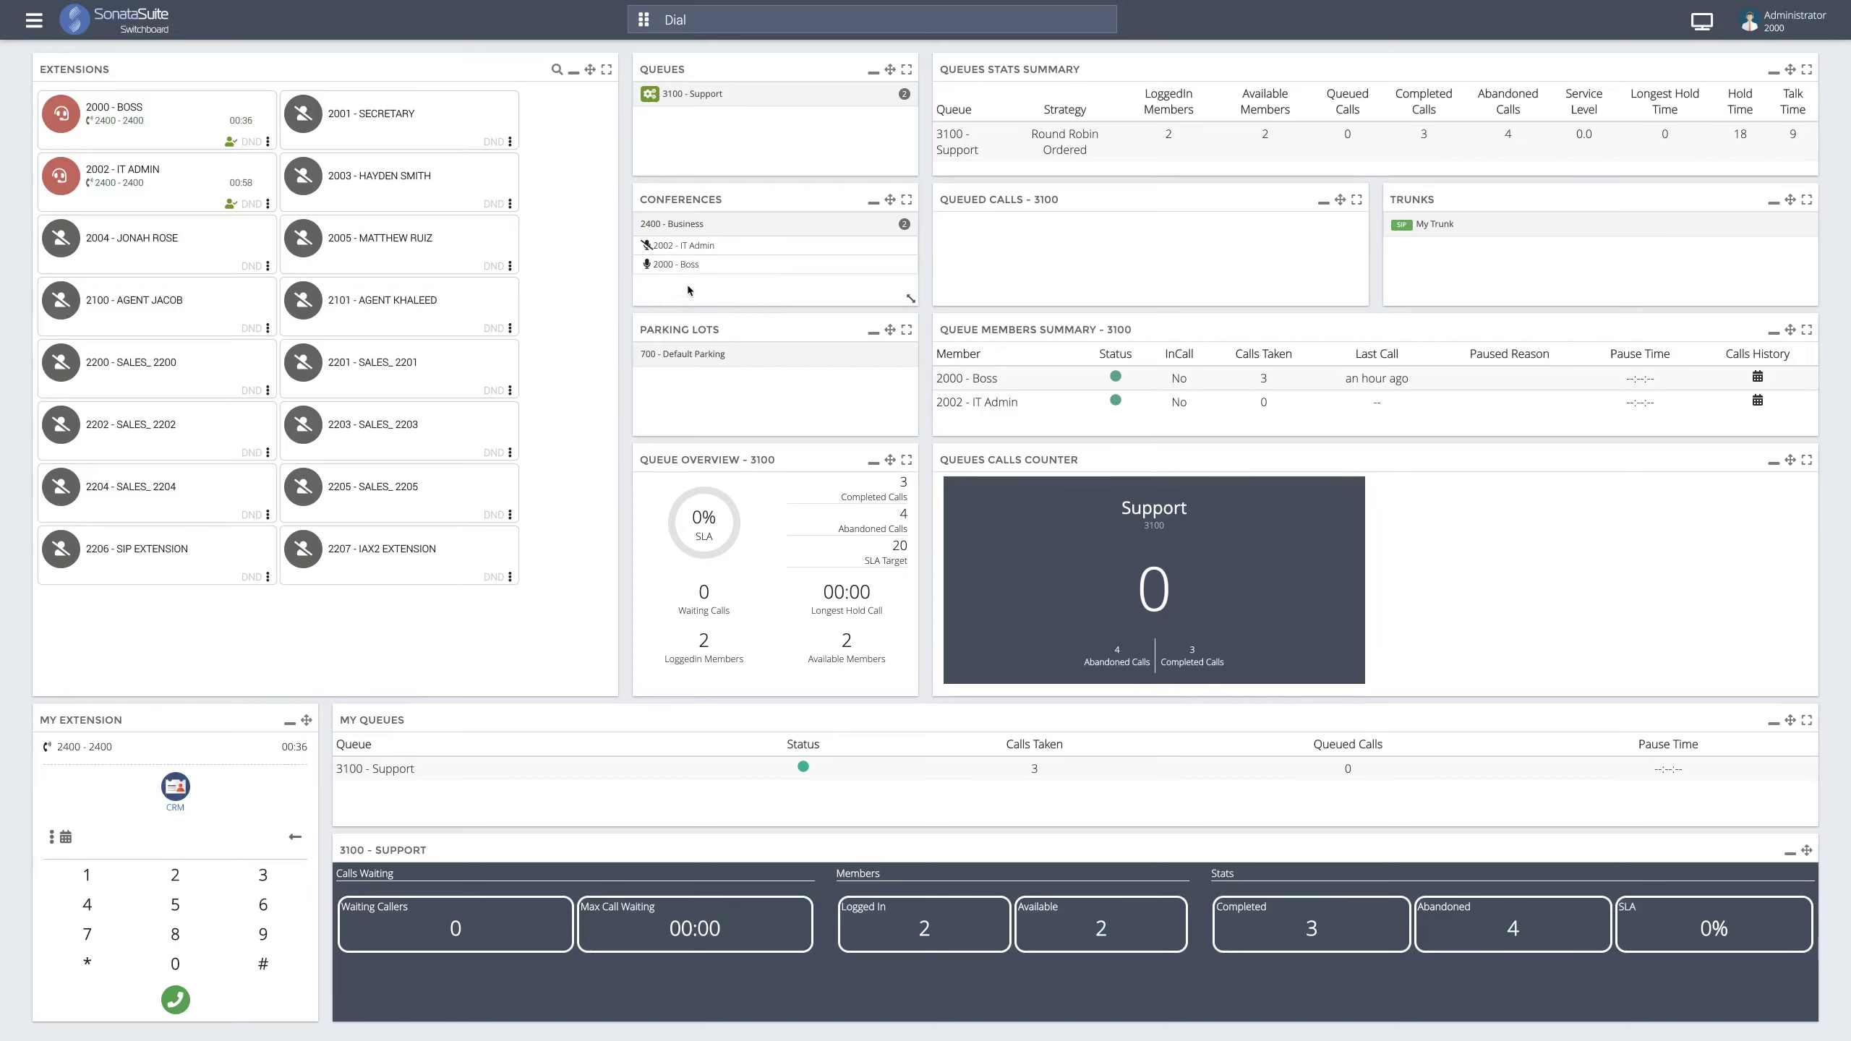
click(689, 263)
click(726, 297)
- Kick Boss and IT Admin out of the 2400 - Business conference
click(710, 274)
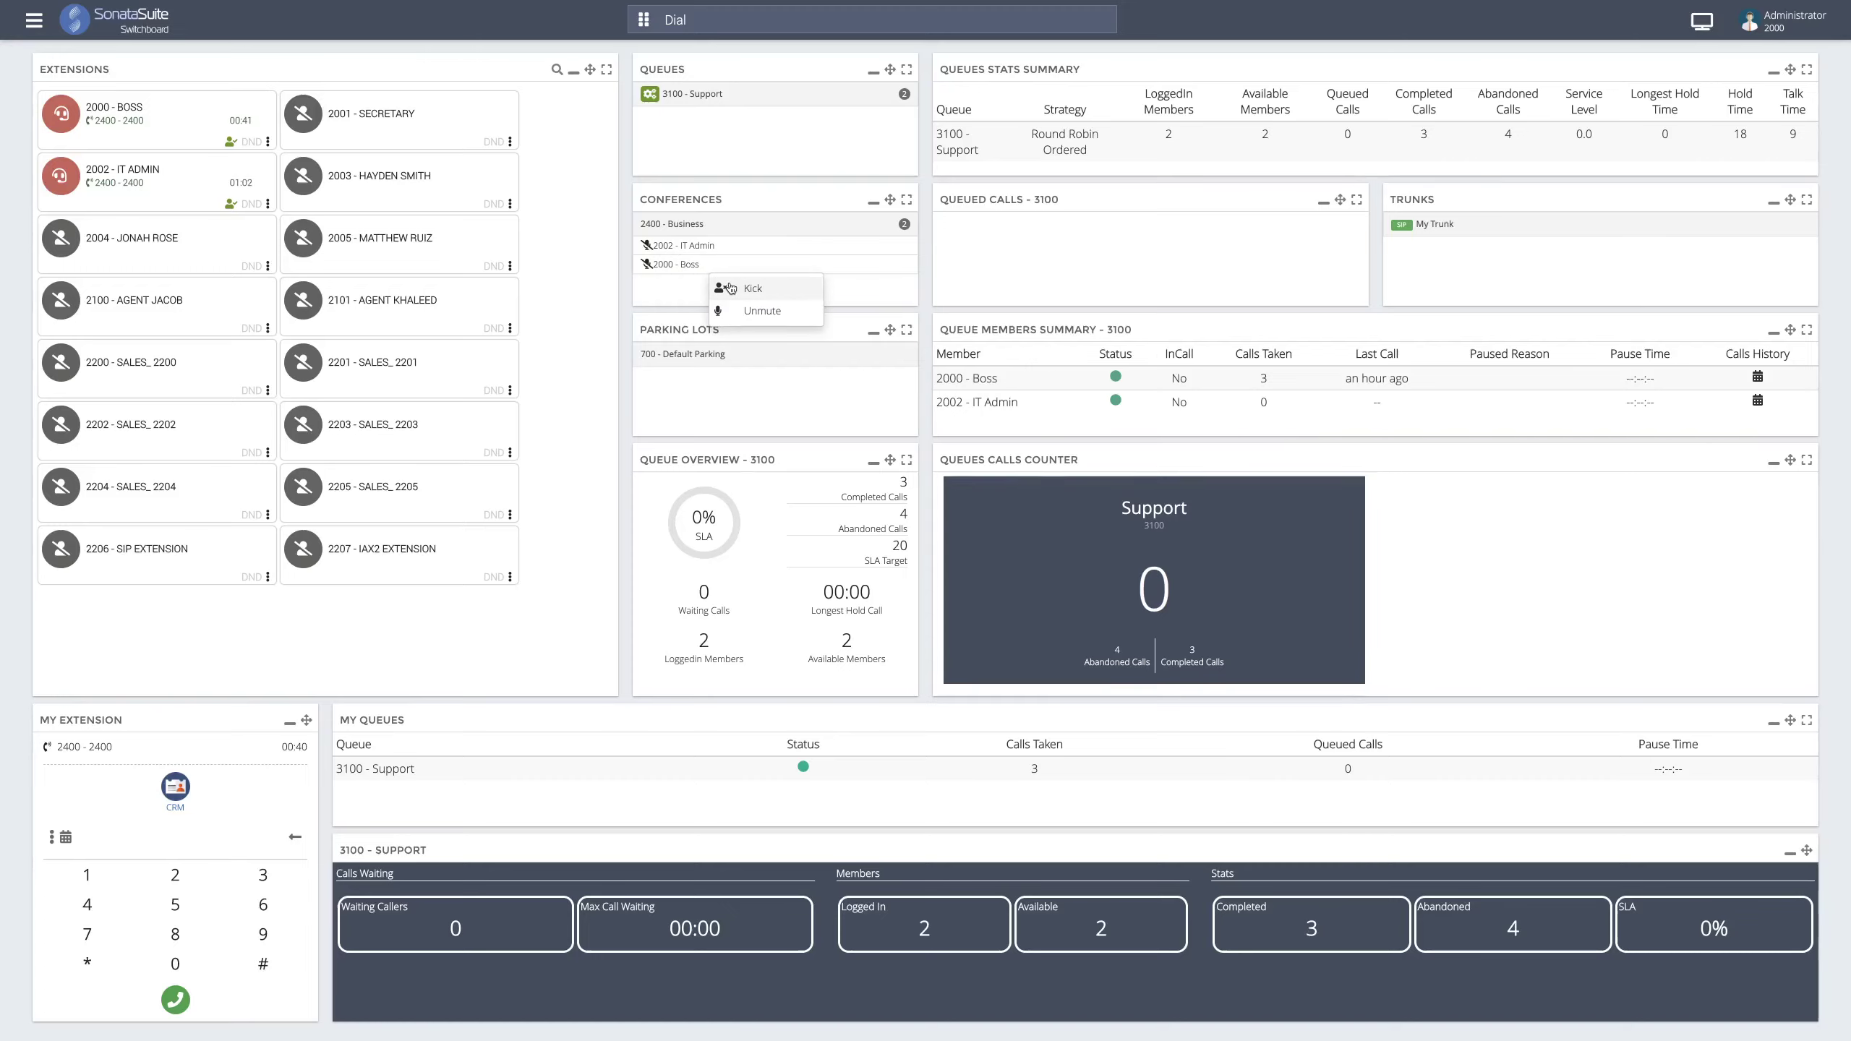
click(728, 285)
click(724, 249)
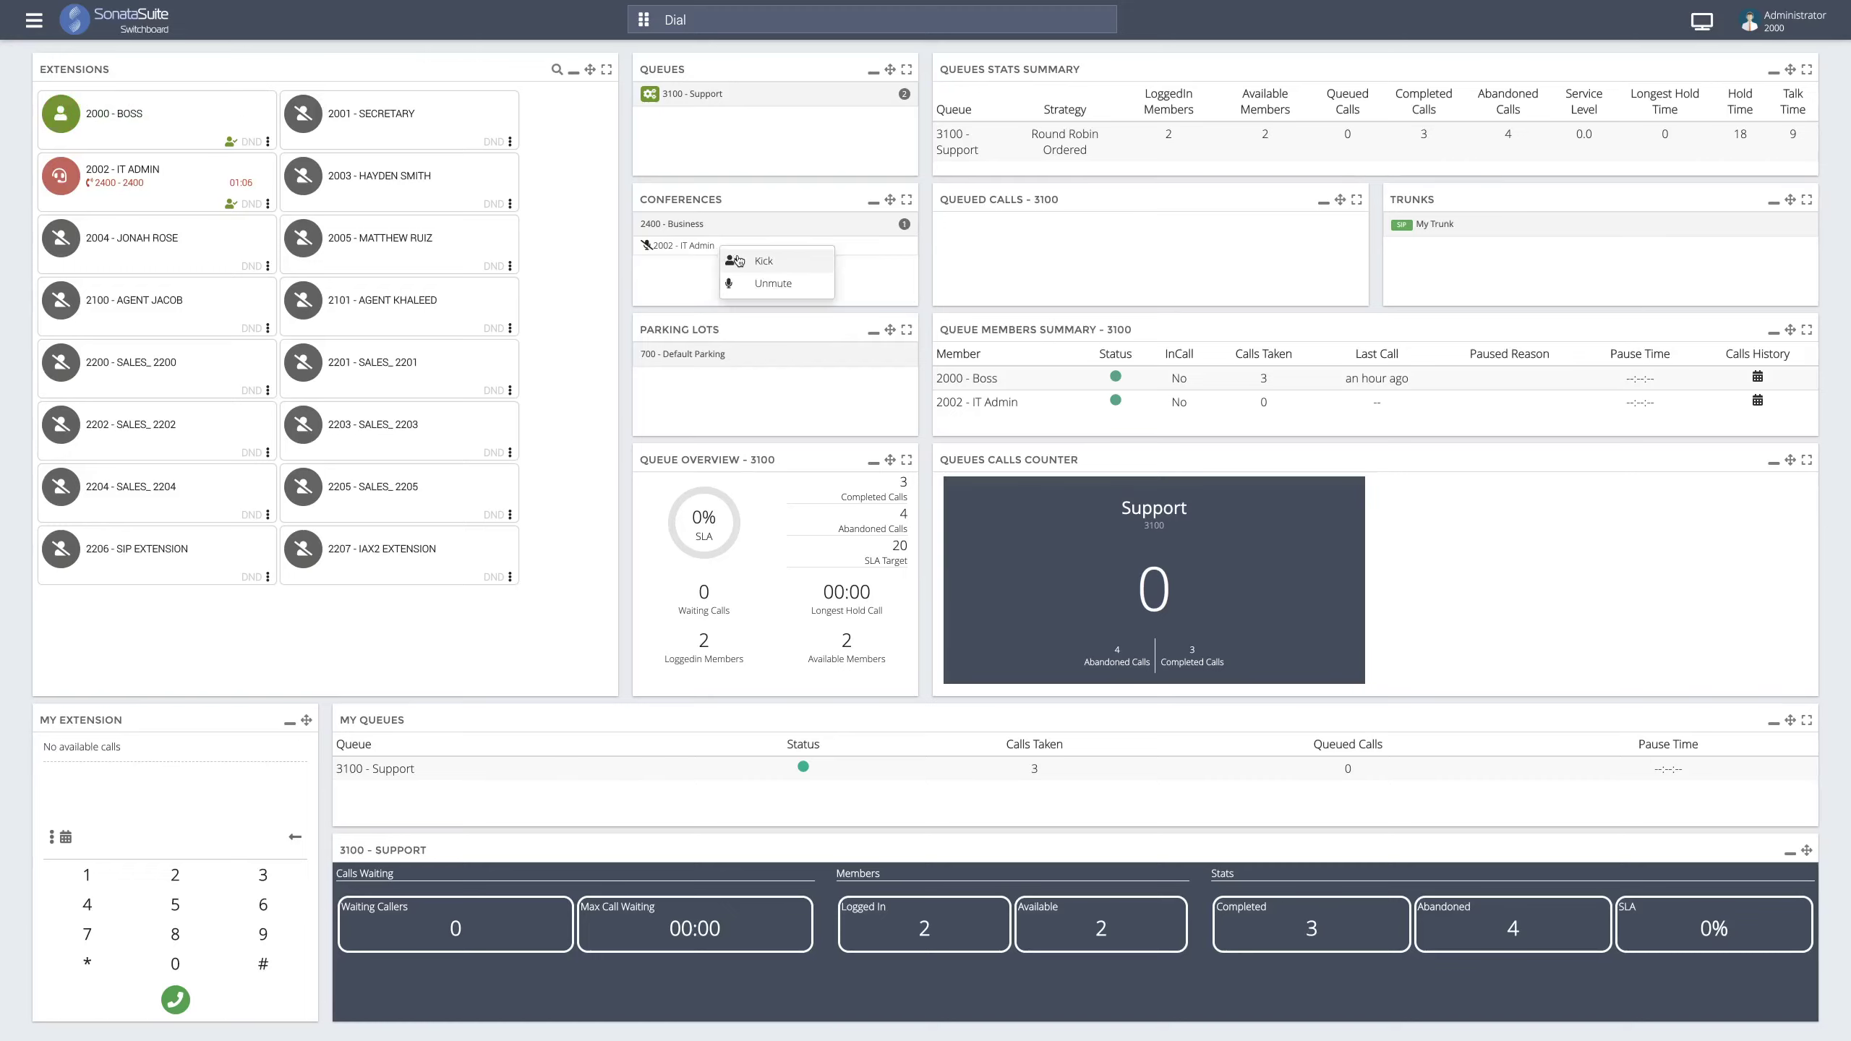
click(738, 260)
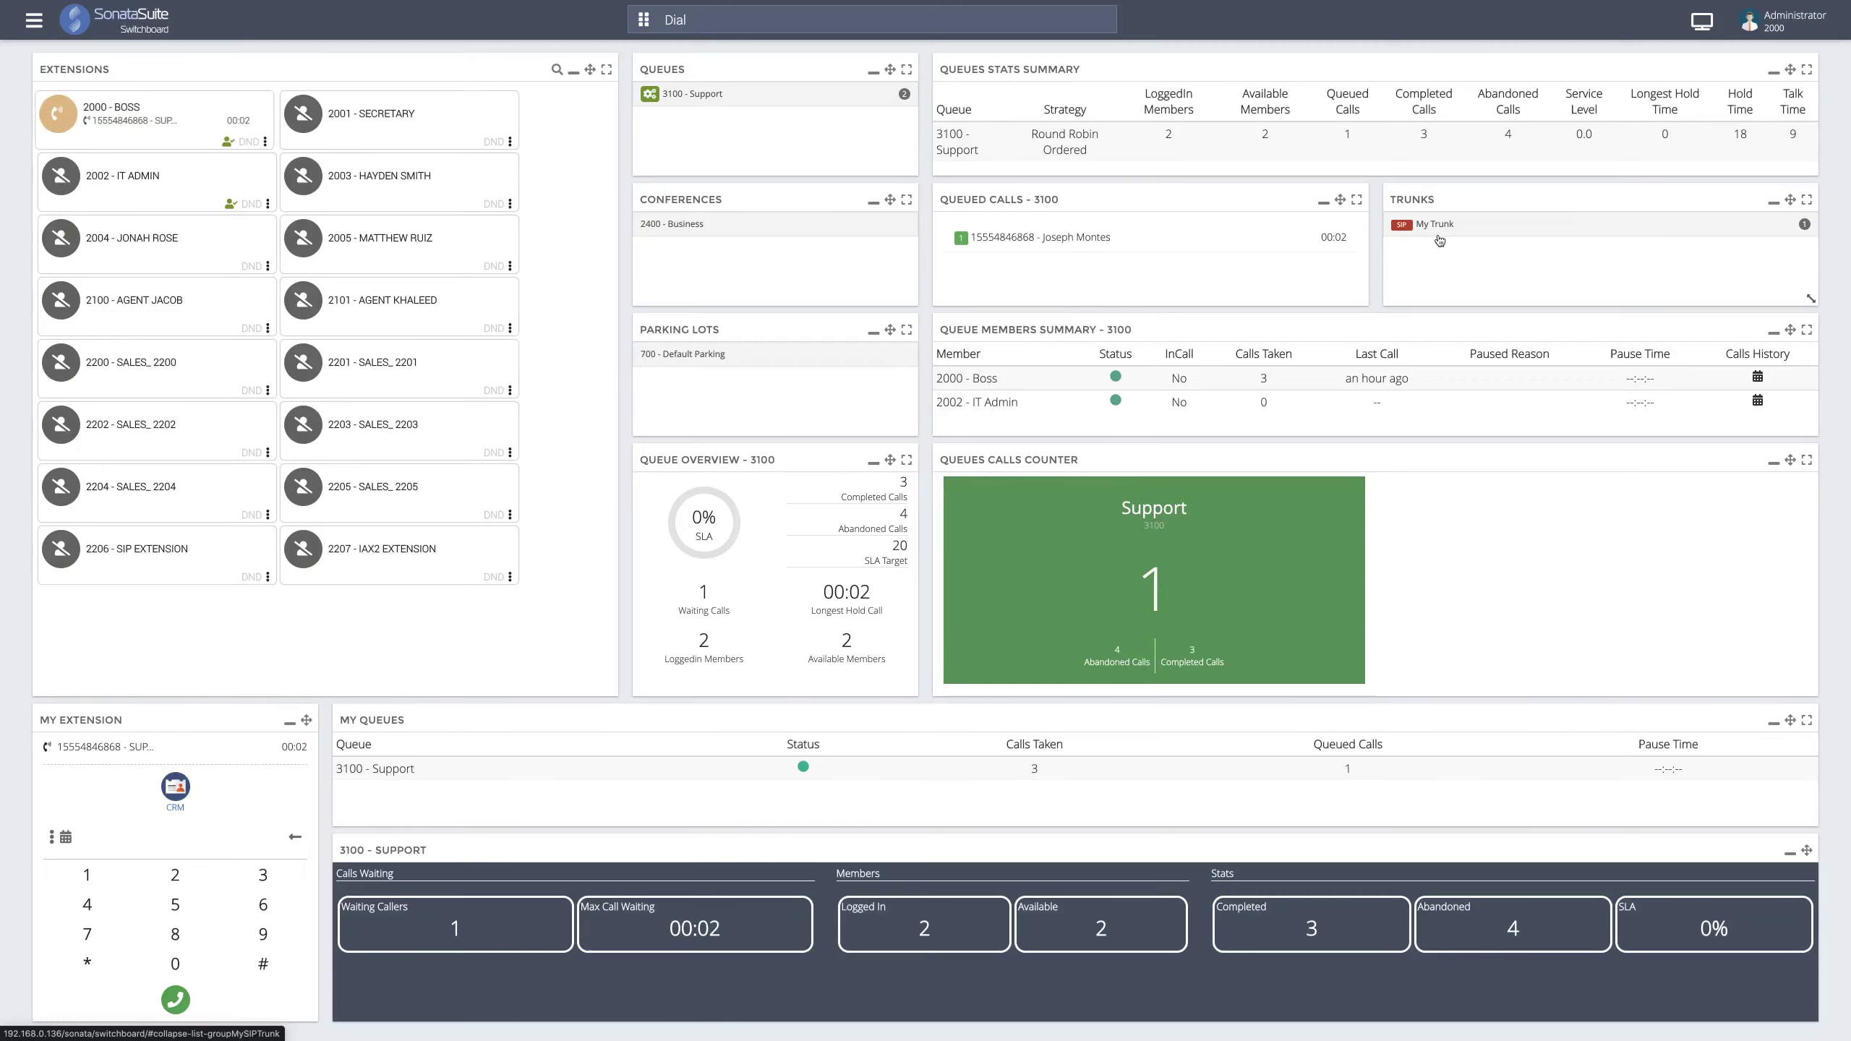
- Expand My Trunk to show its active call and hang that call up
click(1479, 232)
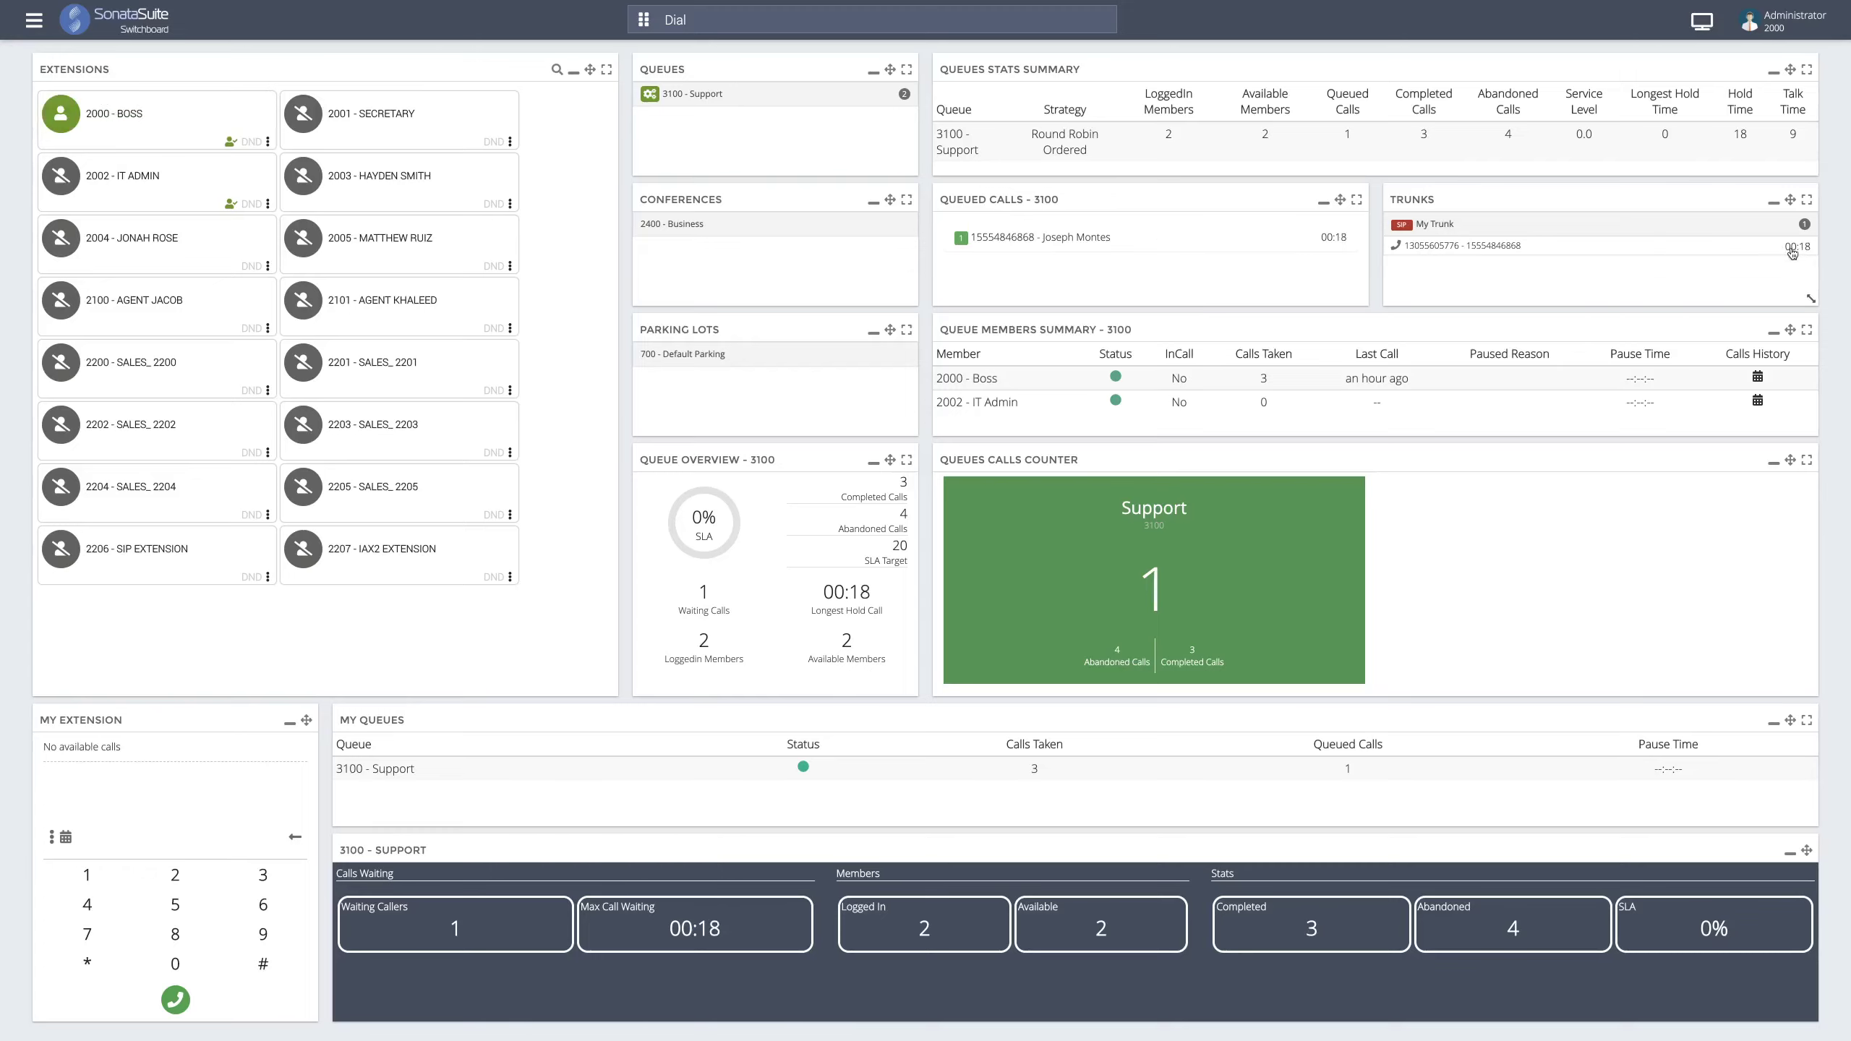
click(1699, 251)
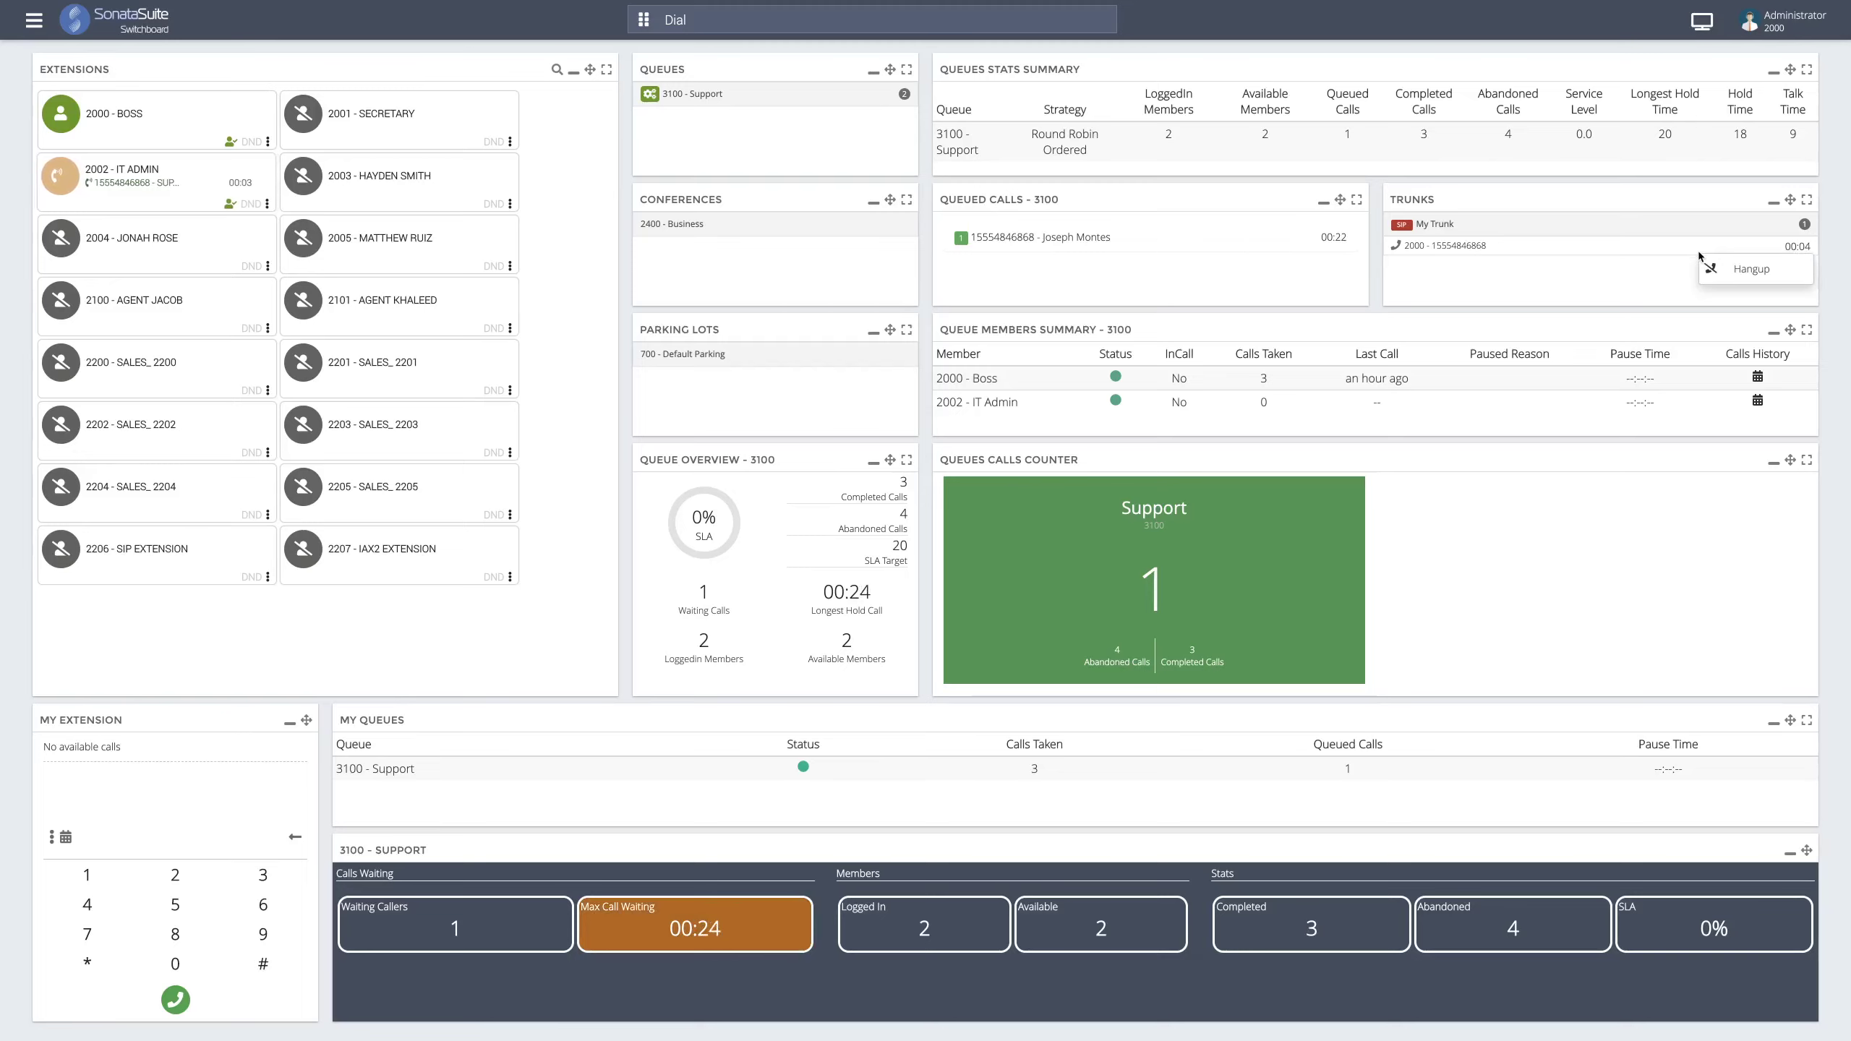
click(1714, 271)
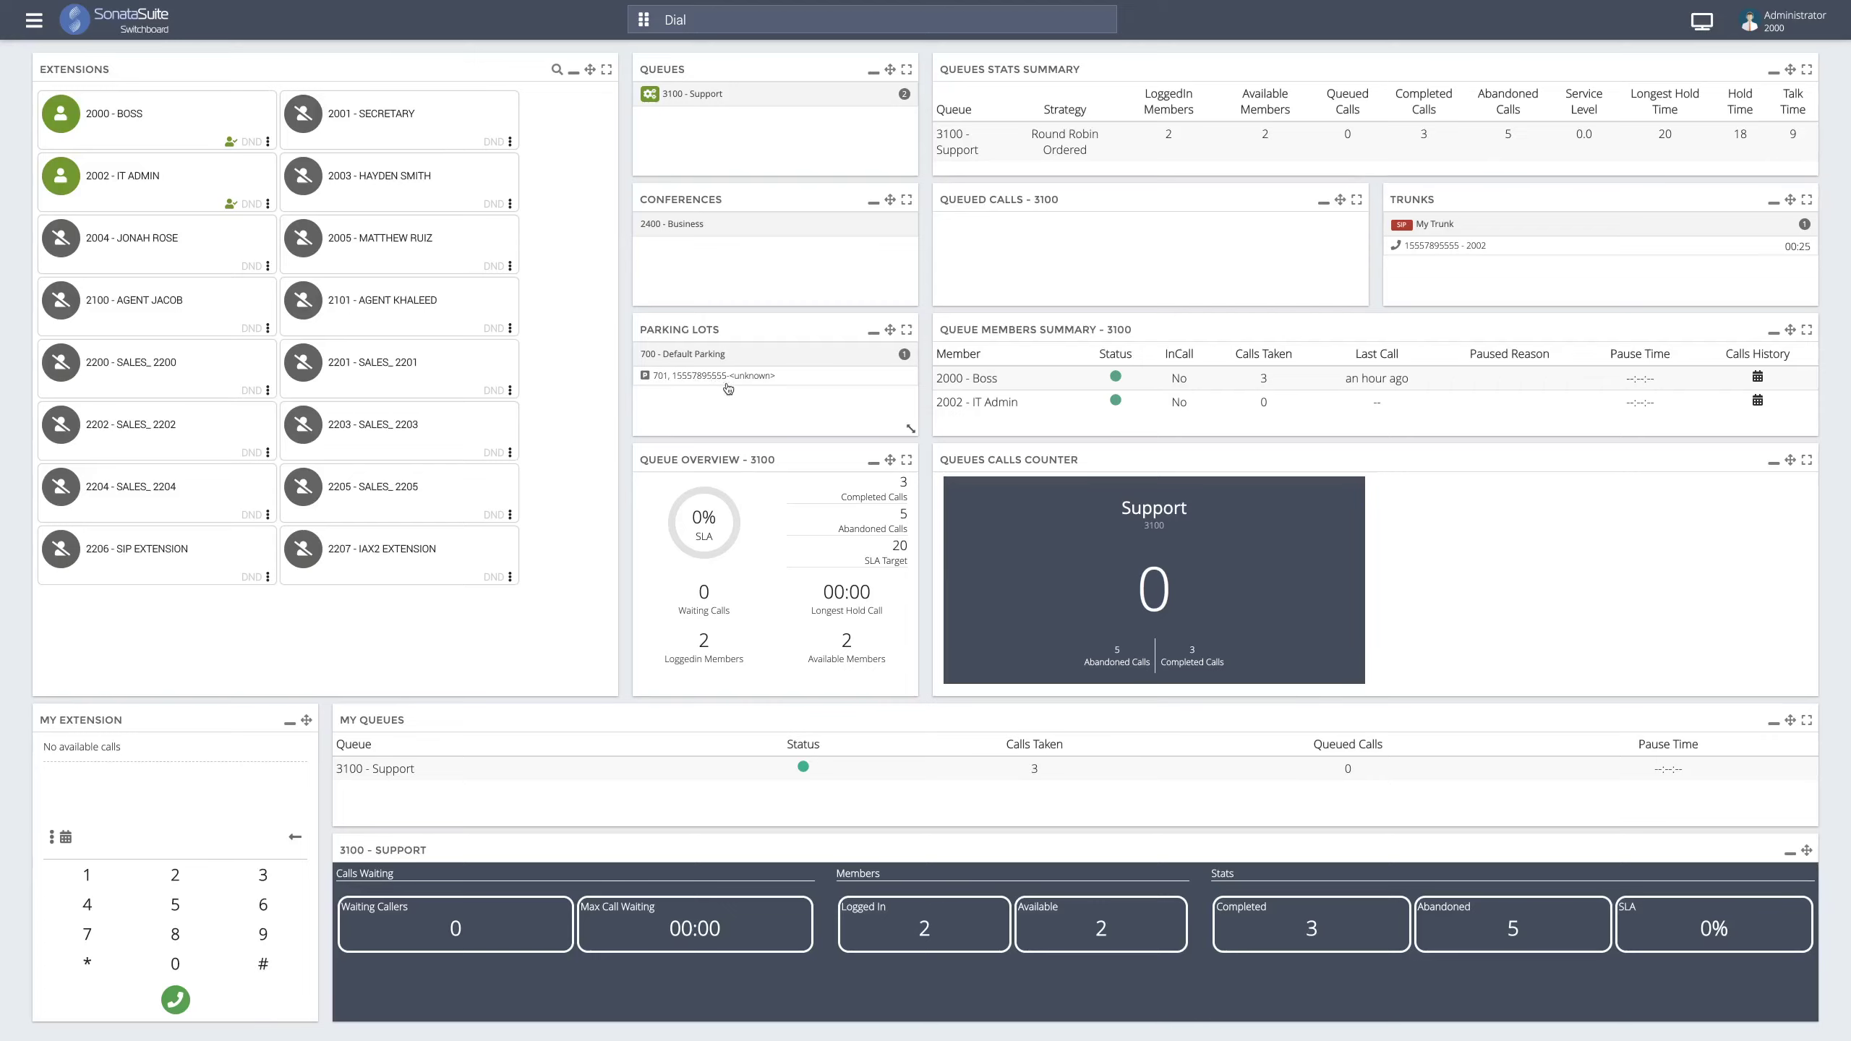
- Pick up the call parked in slot 701 of 700 - Default Parking onto extension 2000
click(698, 377)
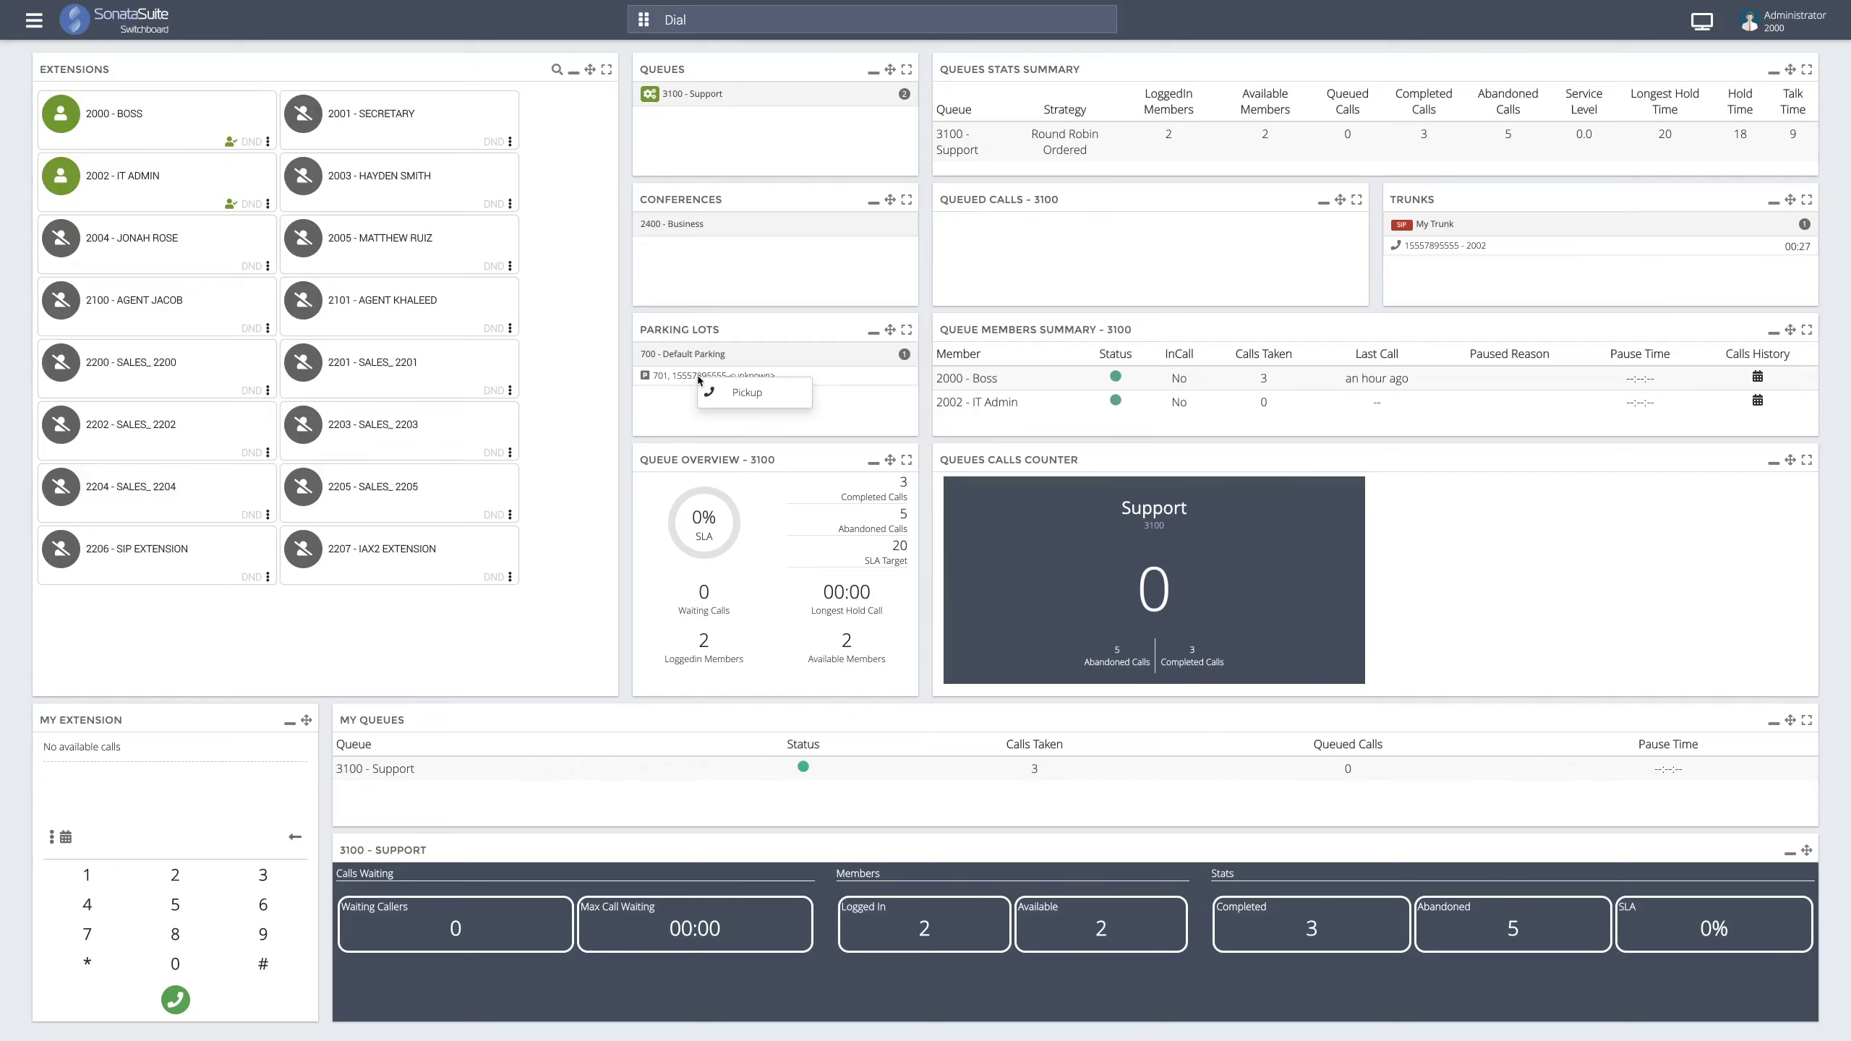
click(721, 395)
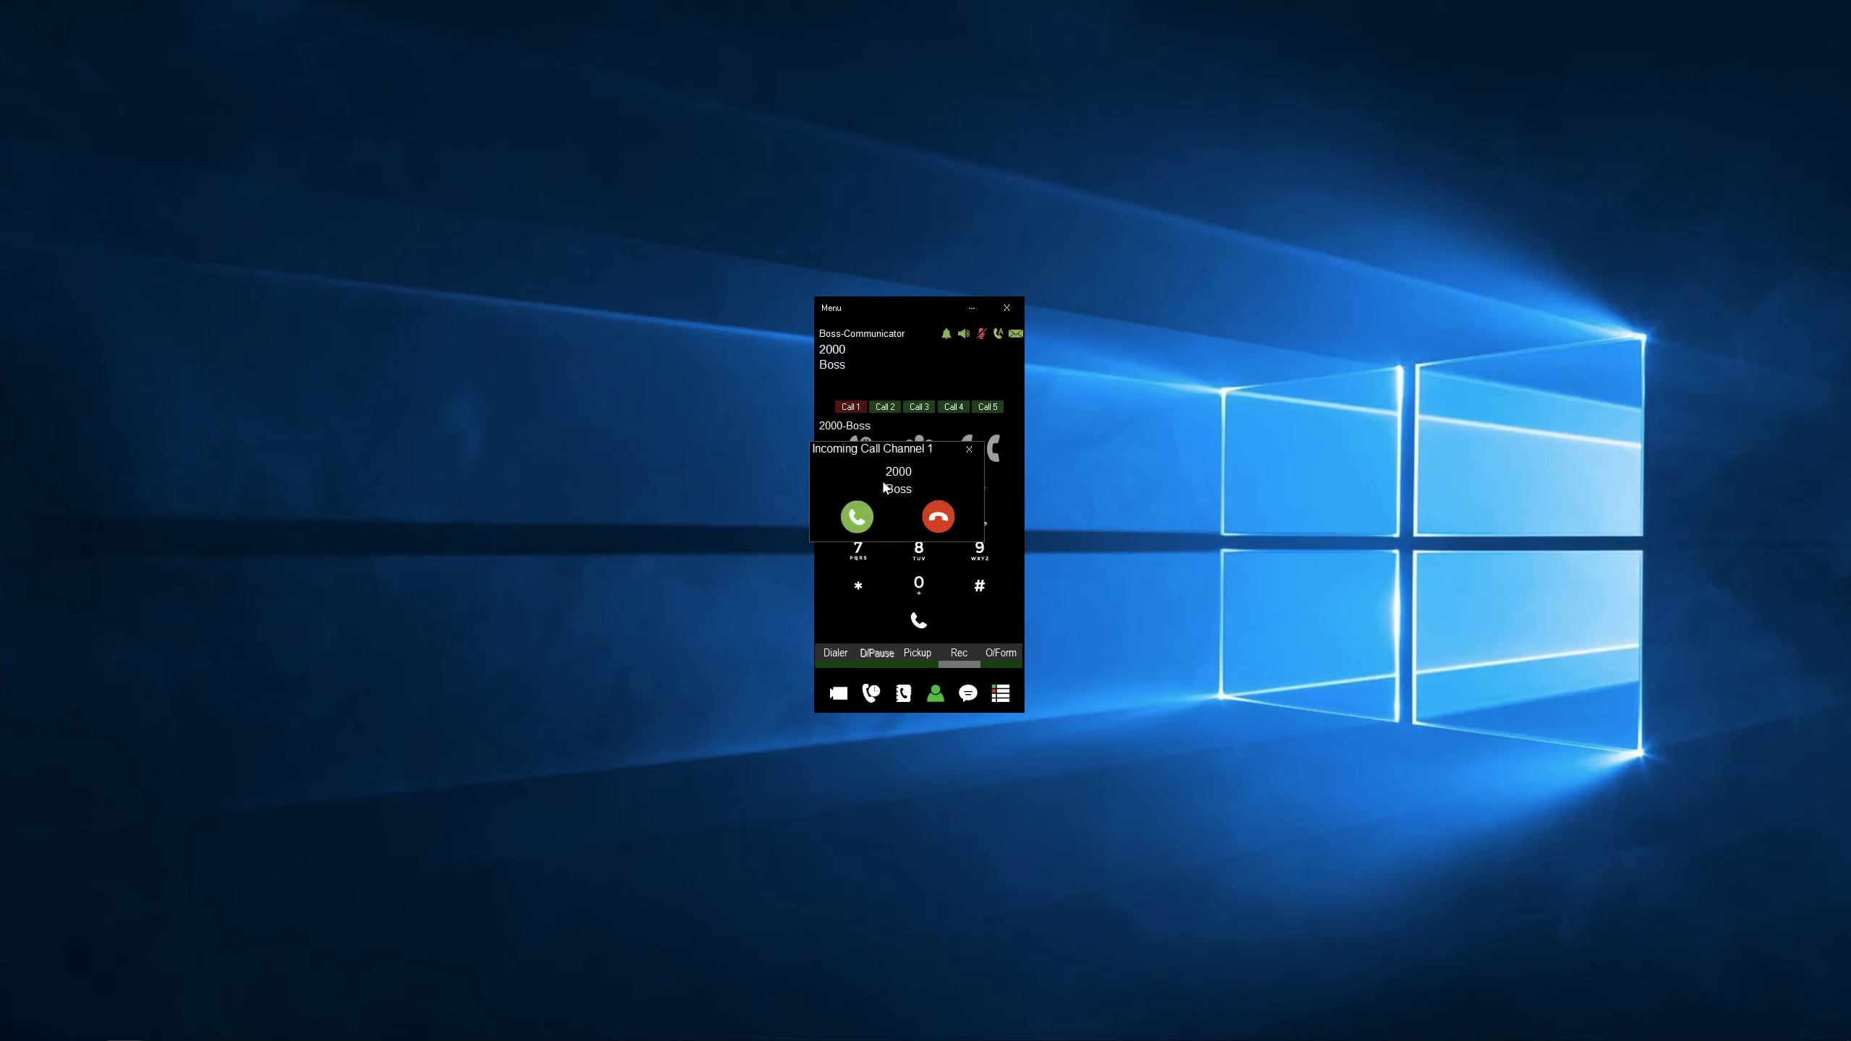
- Answer the softphone's incoming call from 2000 - Boss, then end it
click(858, 518)
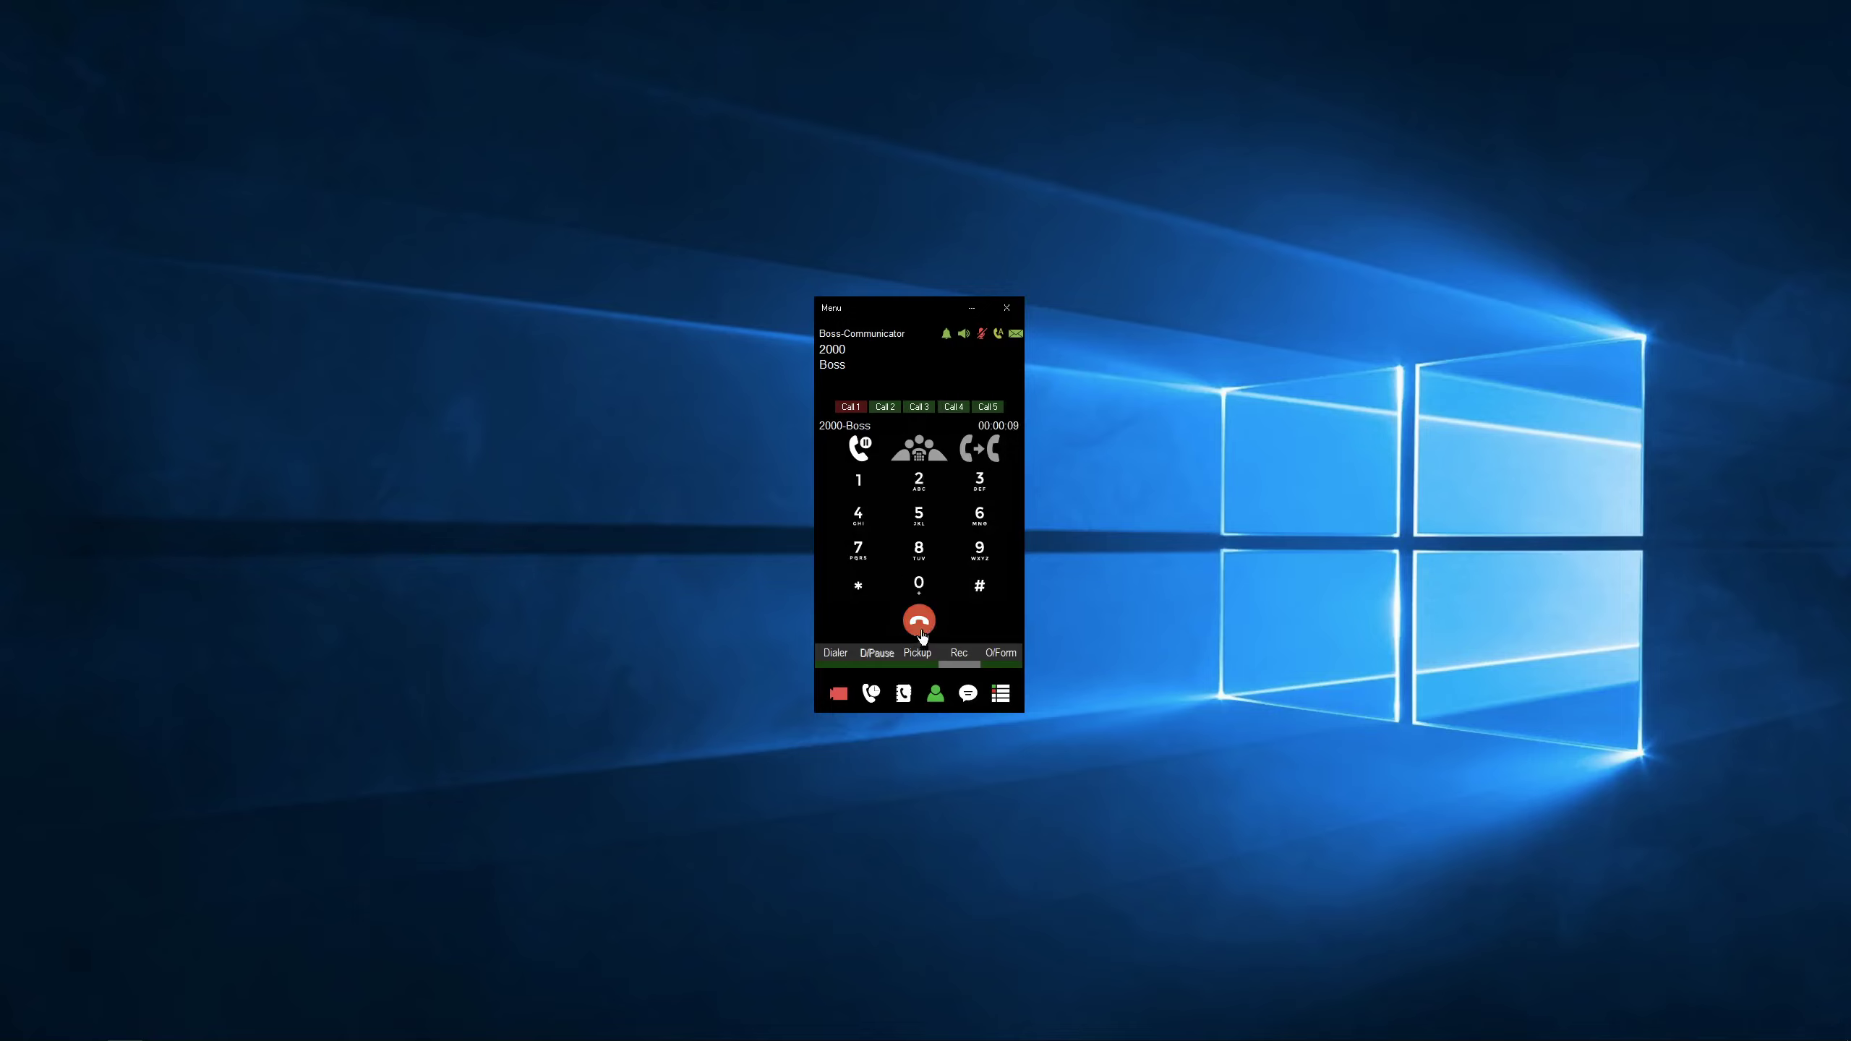
click(920, 631)
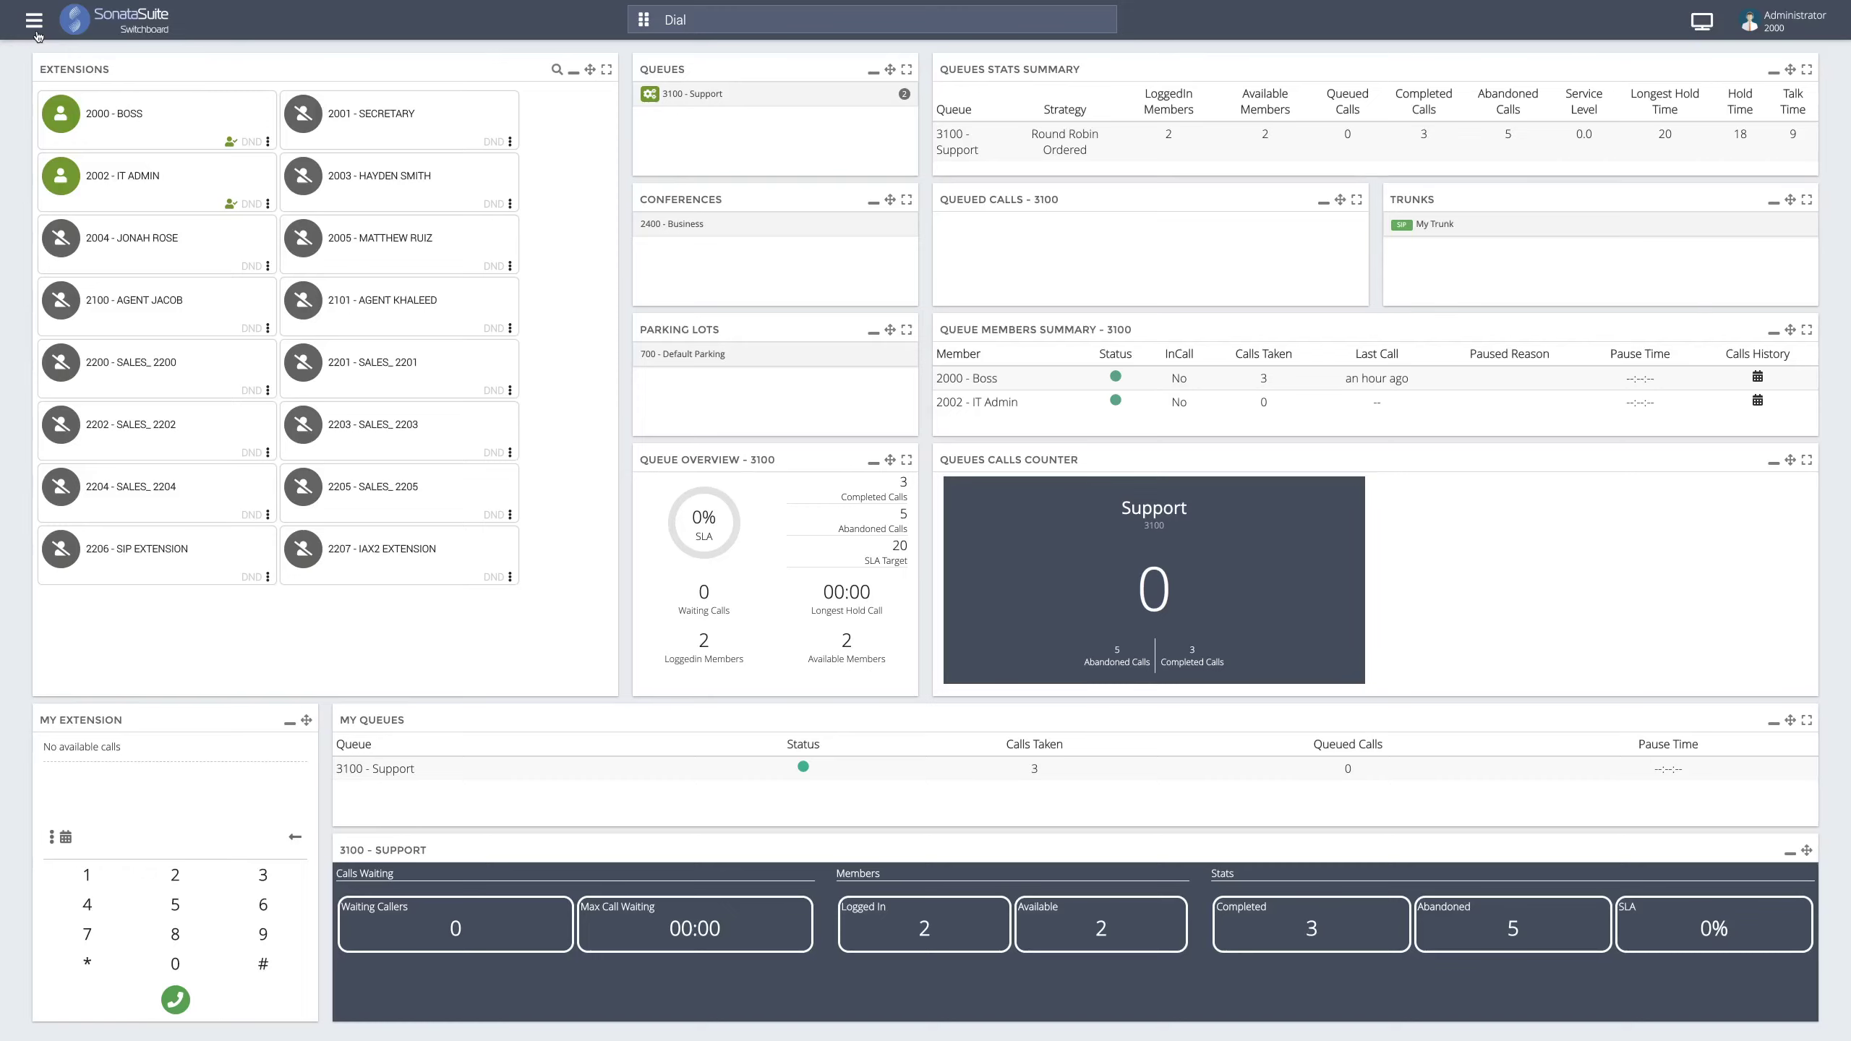
- Open the navigation drawer from the hamburger menu at the top left
click(35, 29)
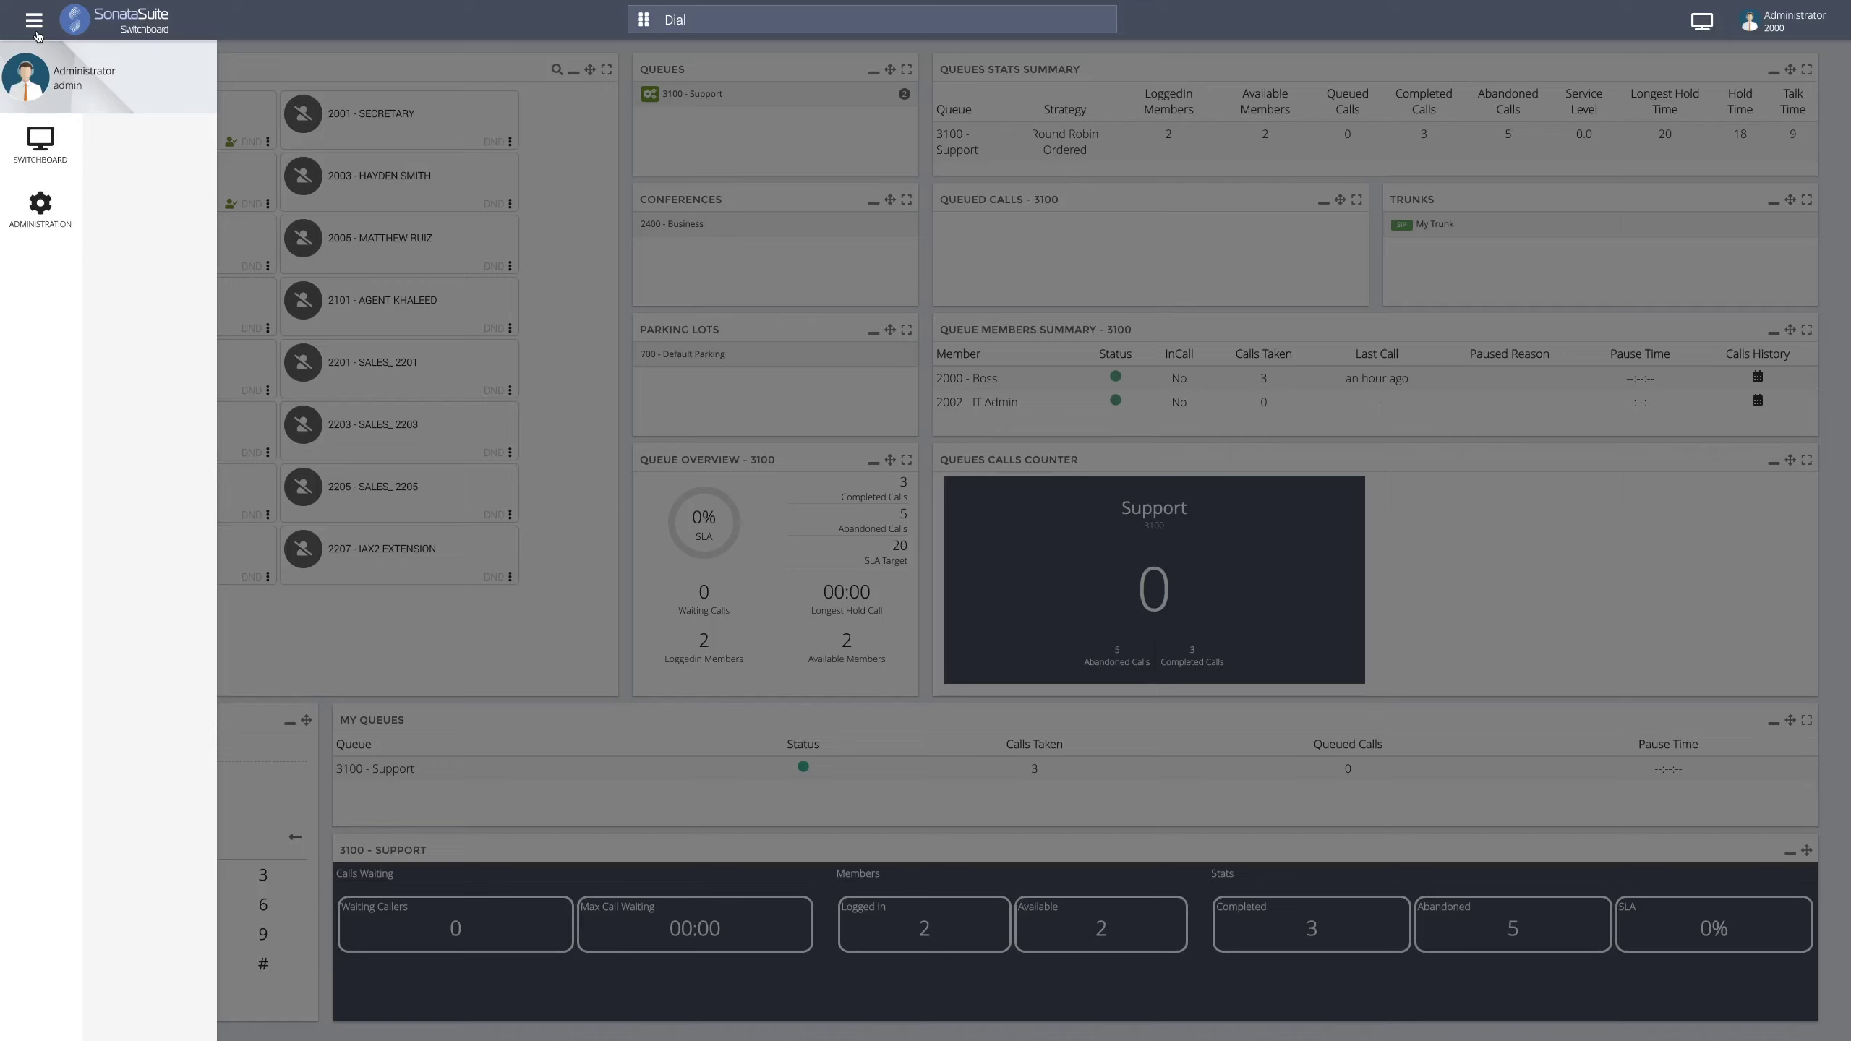
- Go to Administration > Licensing to view the server licence and version 3.0.0-2
click(45, 221)
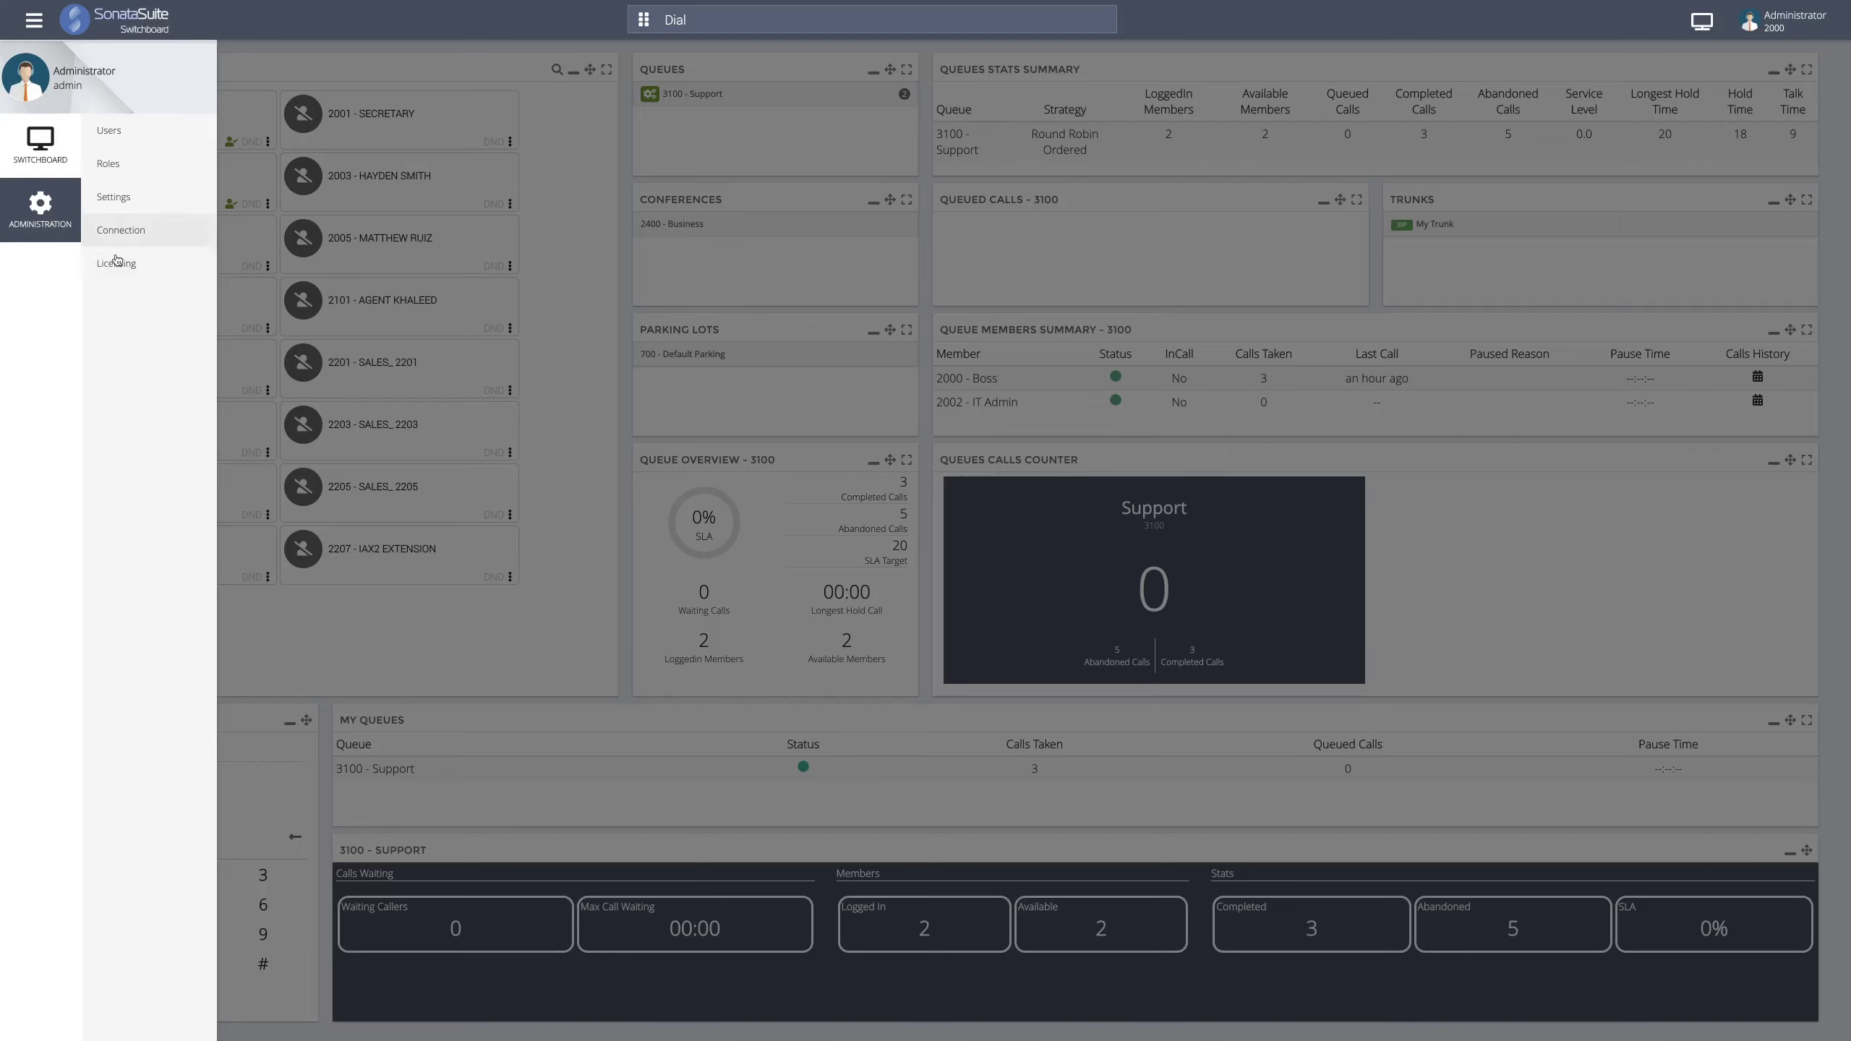
click(117, 273)
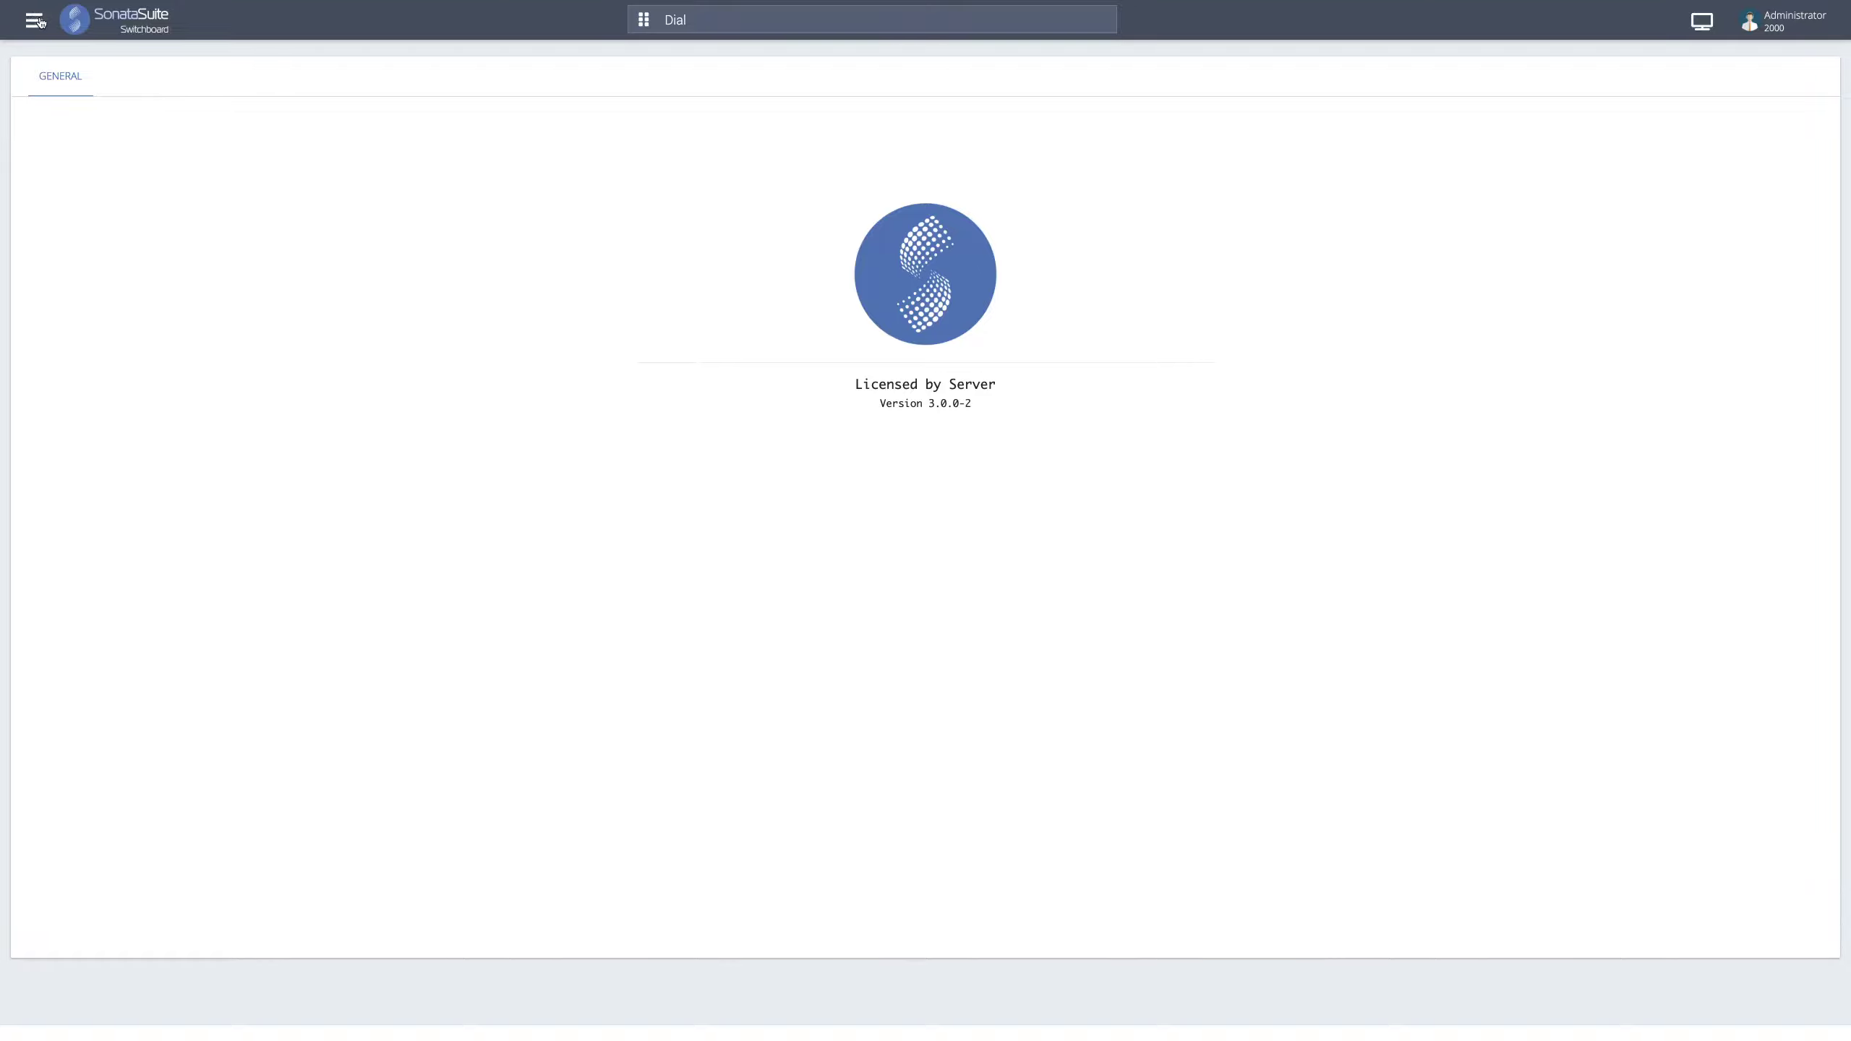
click(40, 20)
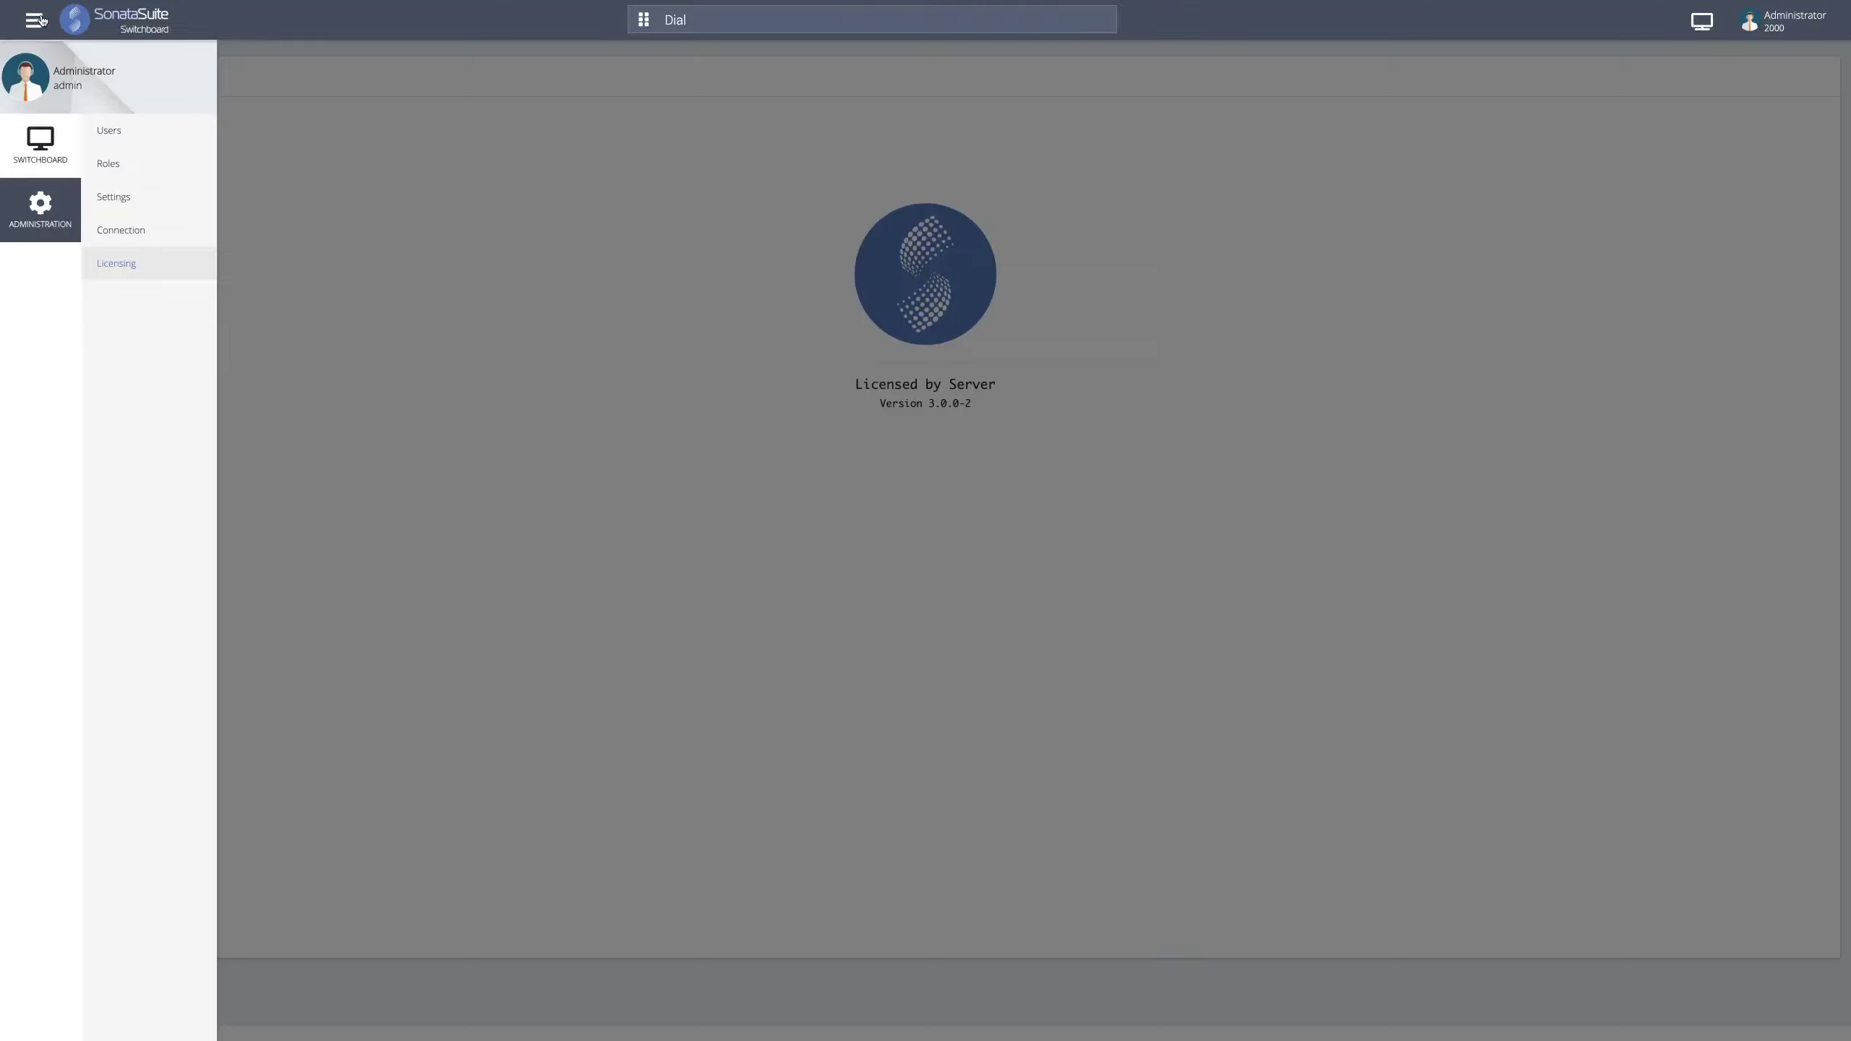
- View the Connection page: Sonata Switchboard, VitalPBX, API status Connected
click(121, 230)
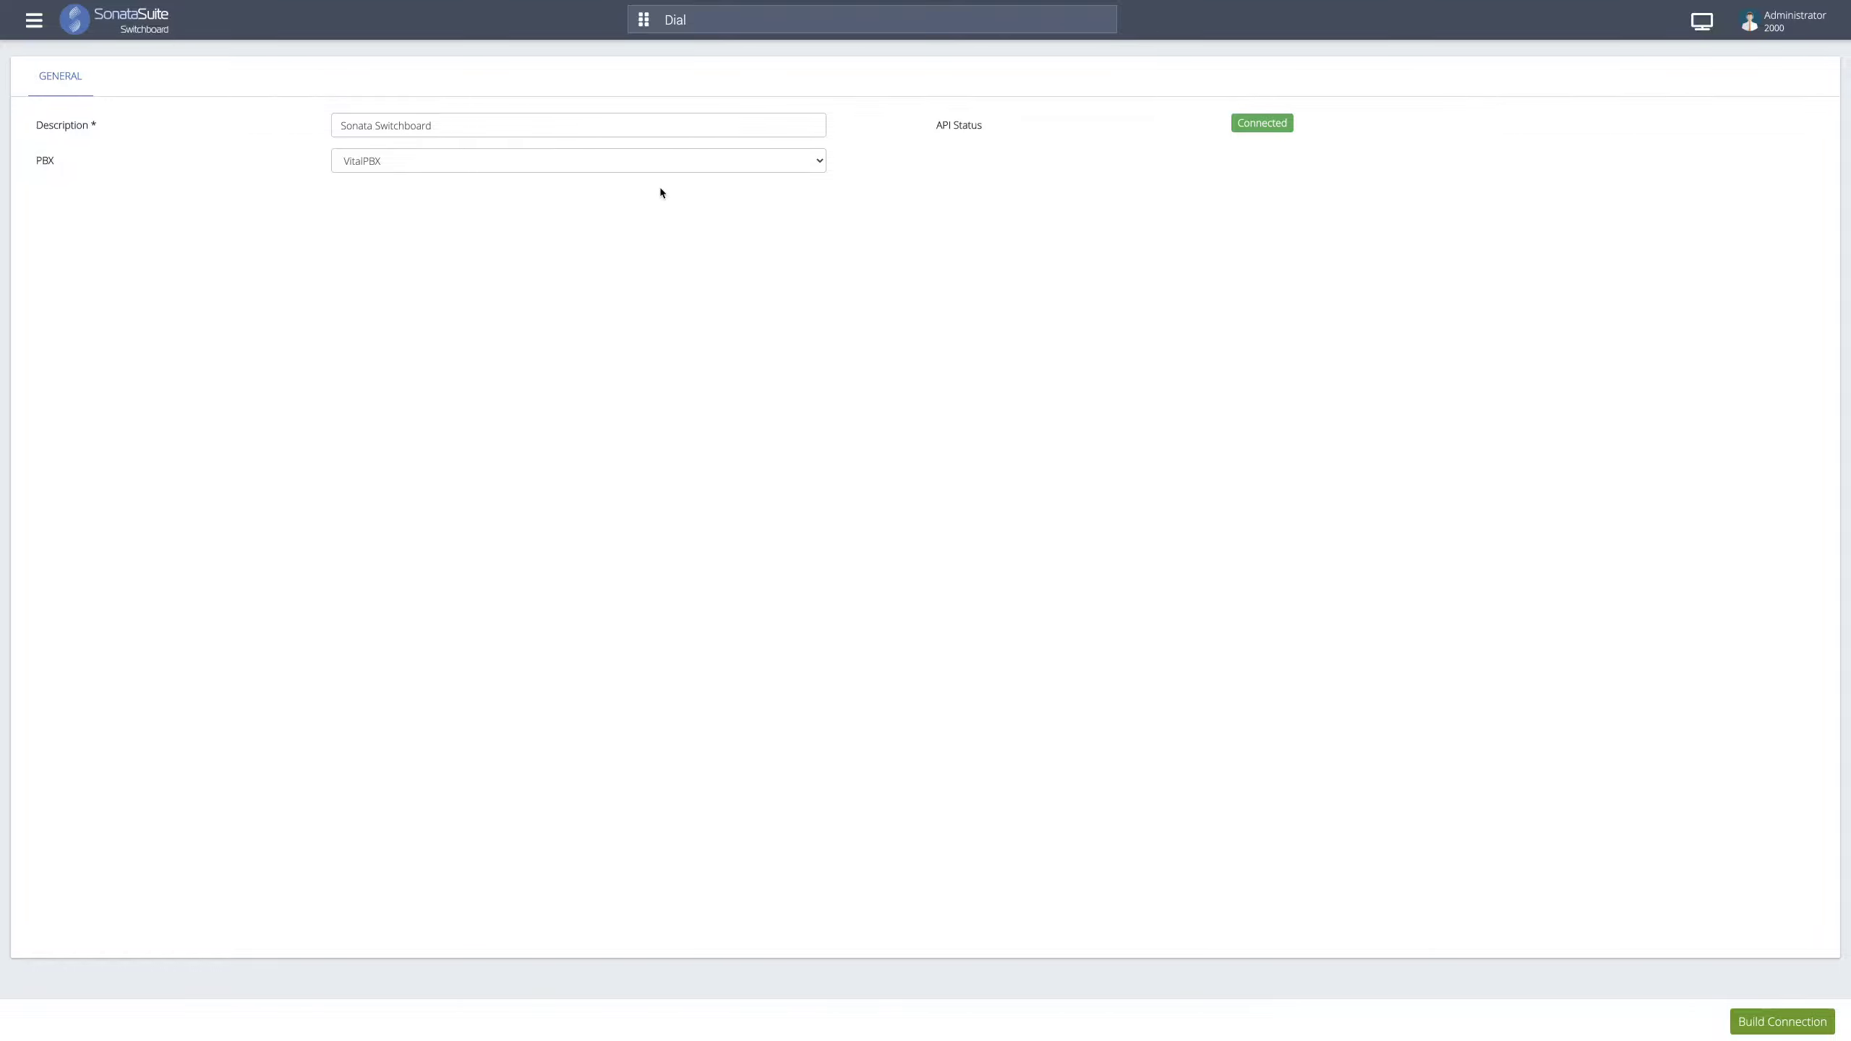
click(34, 20)
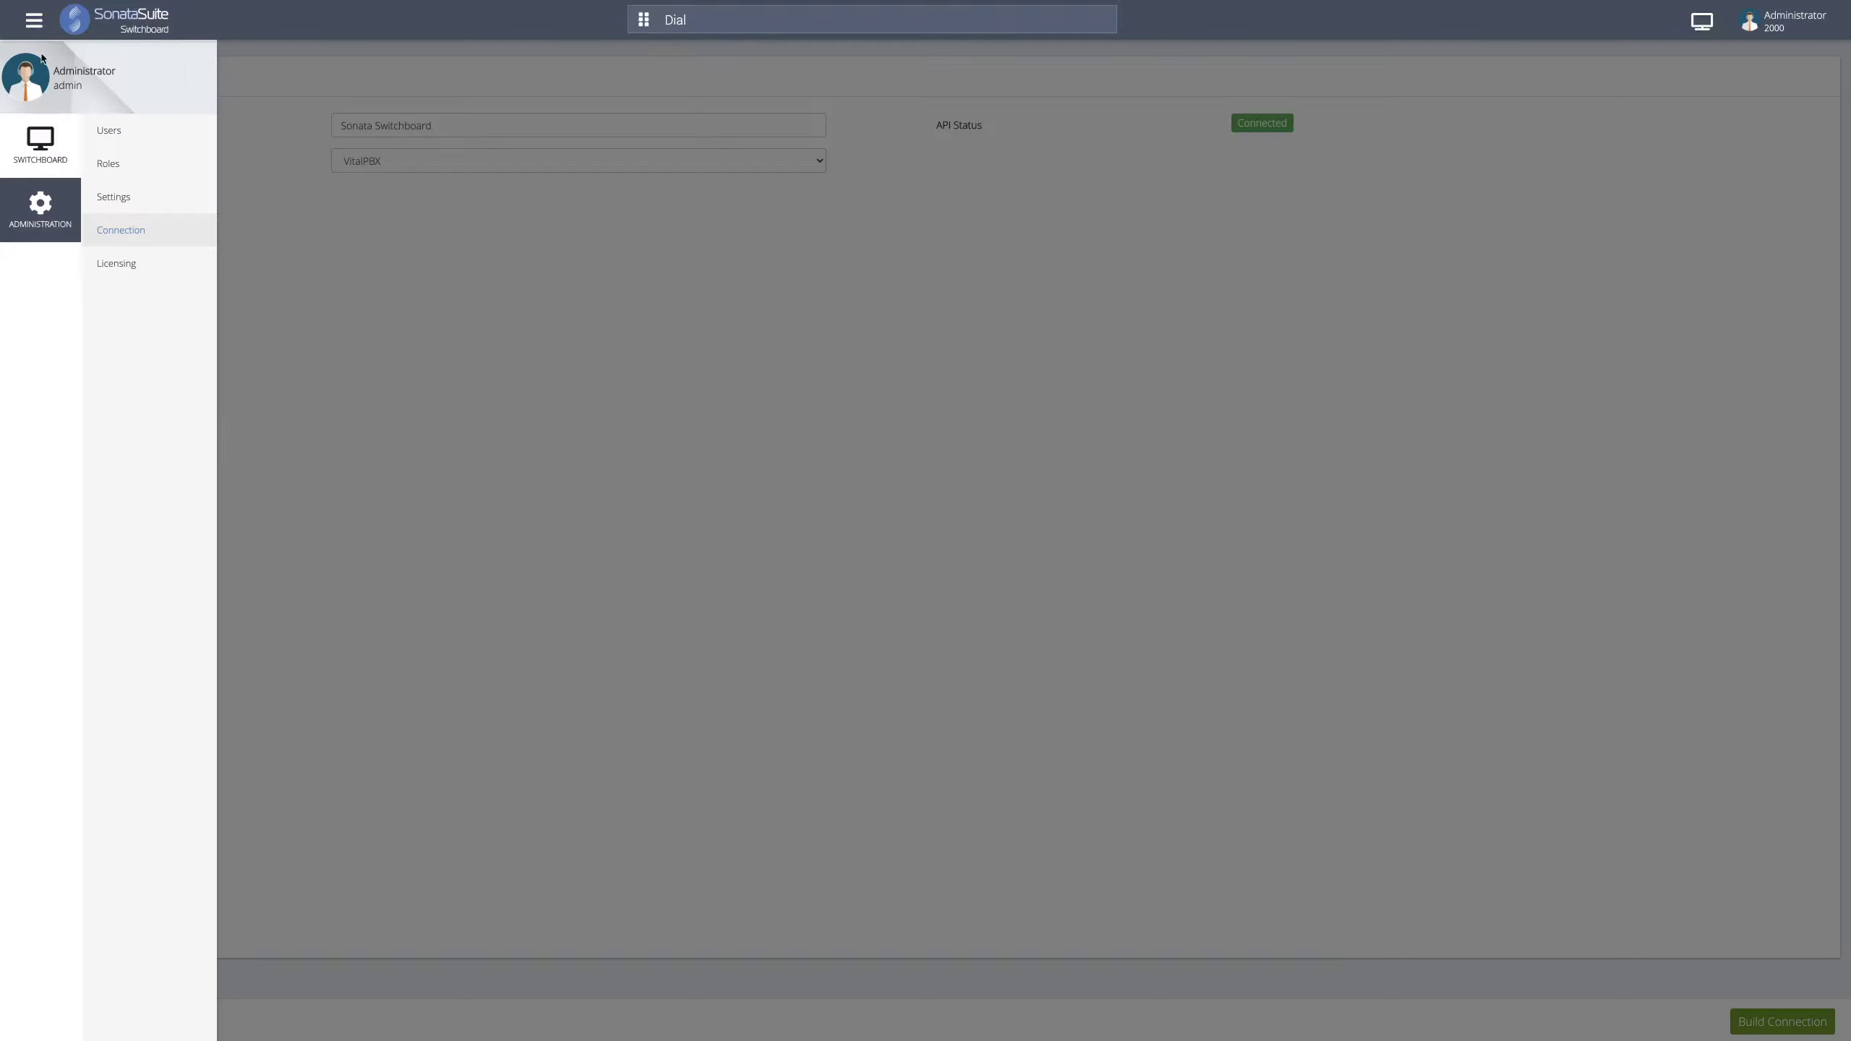
- Review Settings, keeping pause reasons Lunch, Meeting, Bathroom, Away and trigger Right Click
click(171, 196)
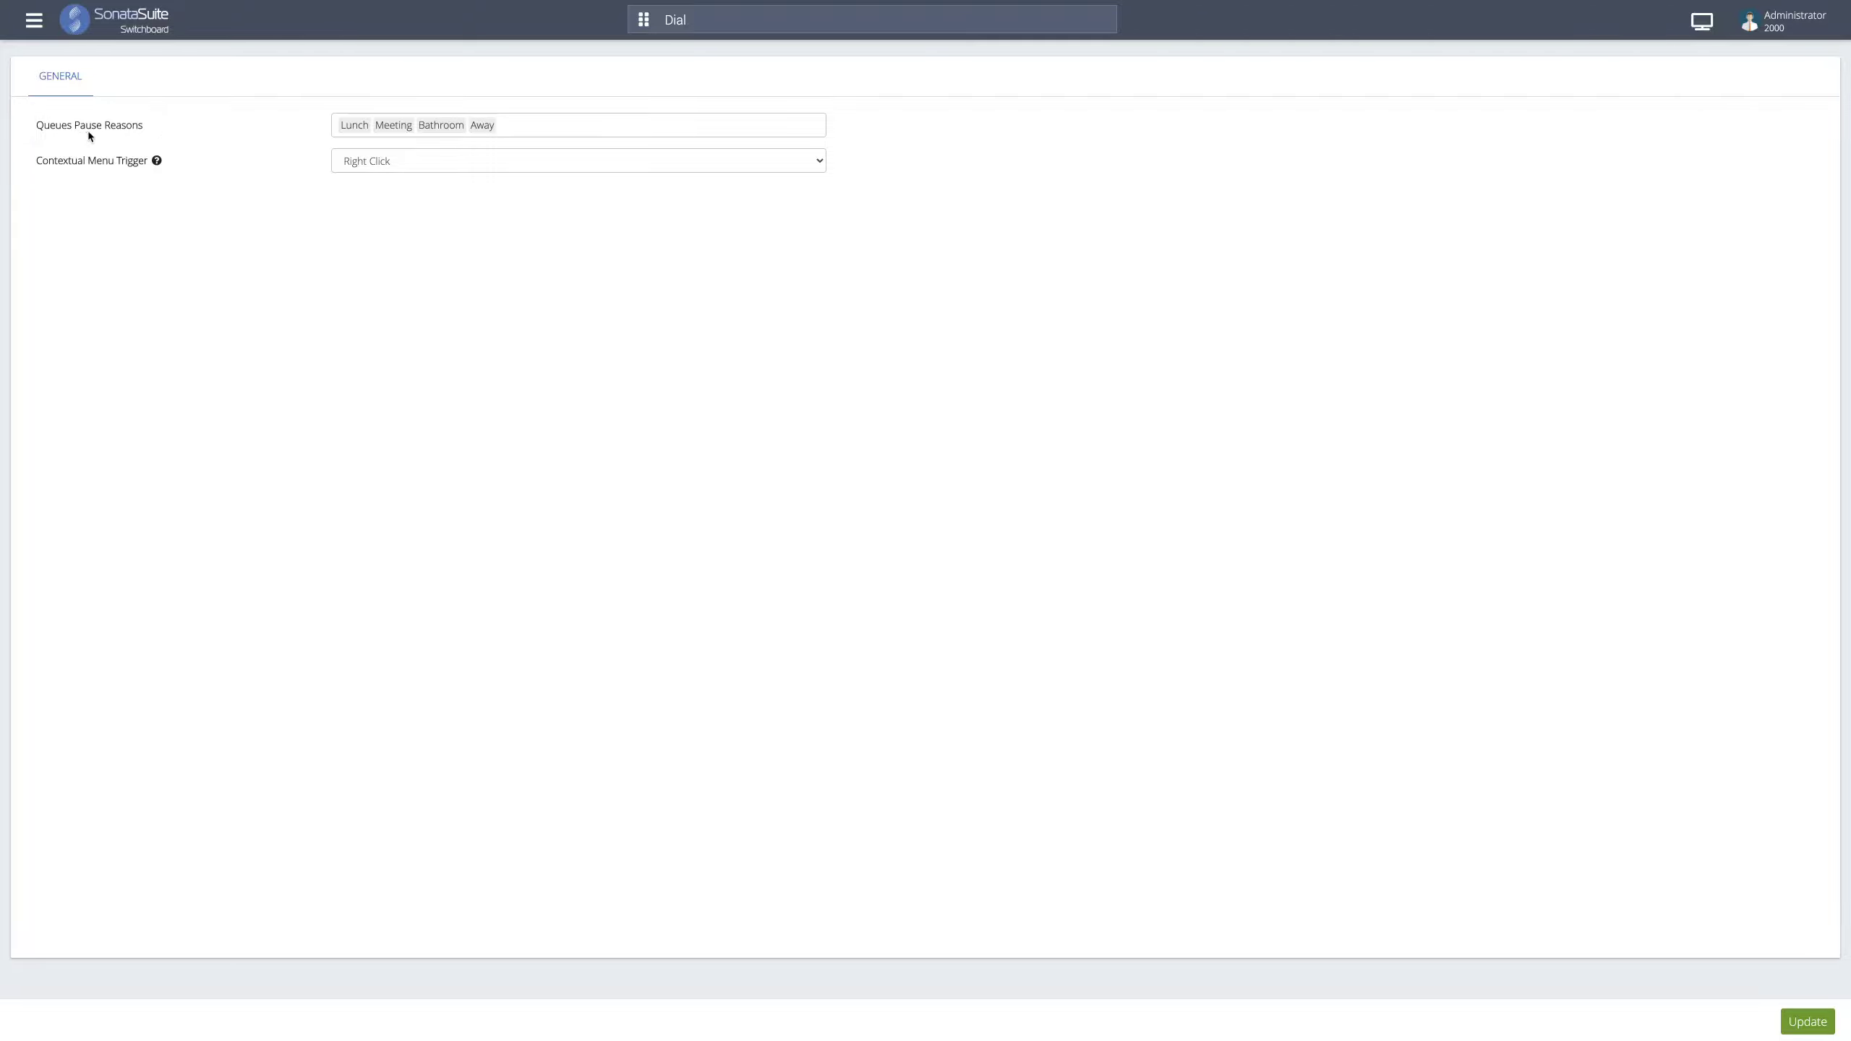
click(550, 125)
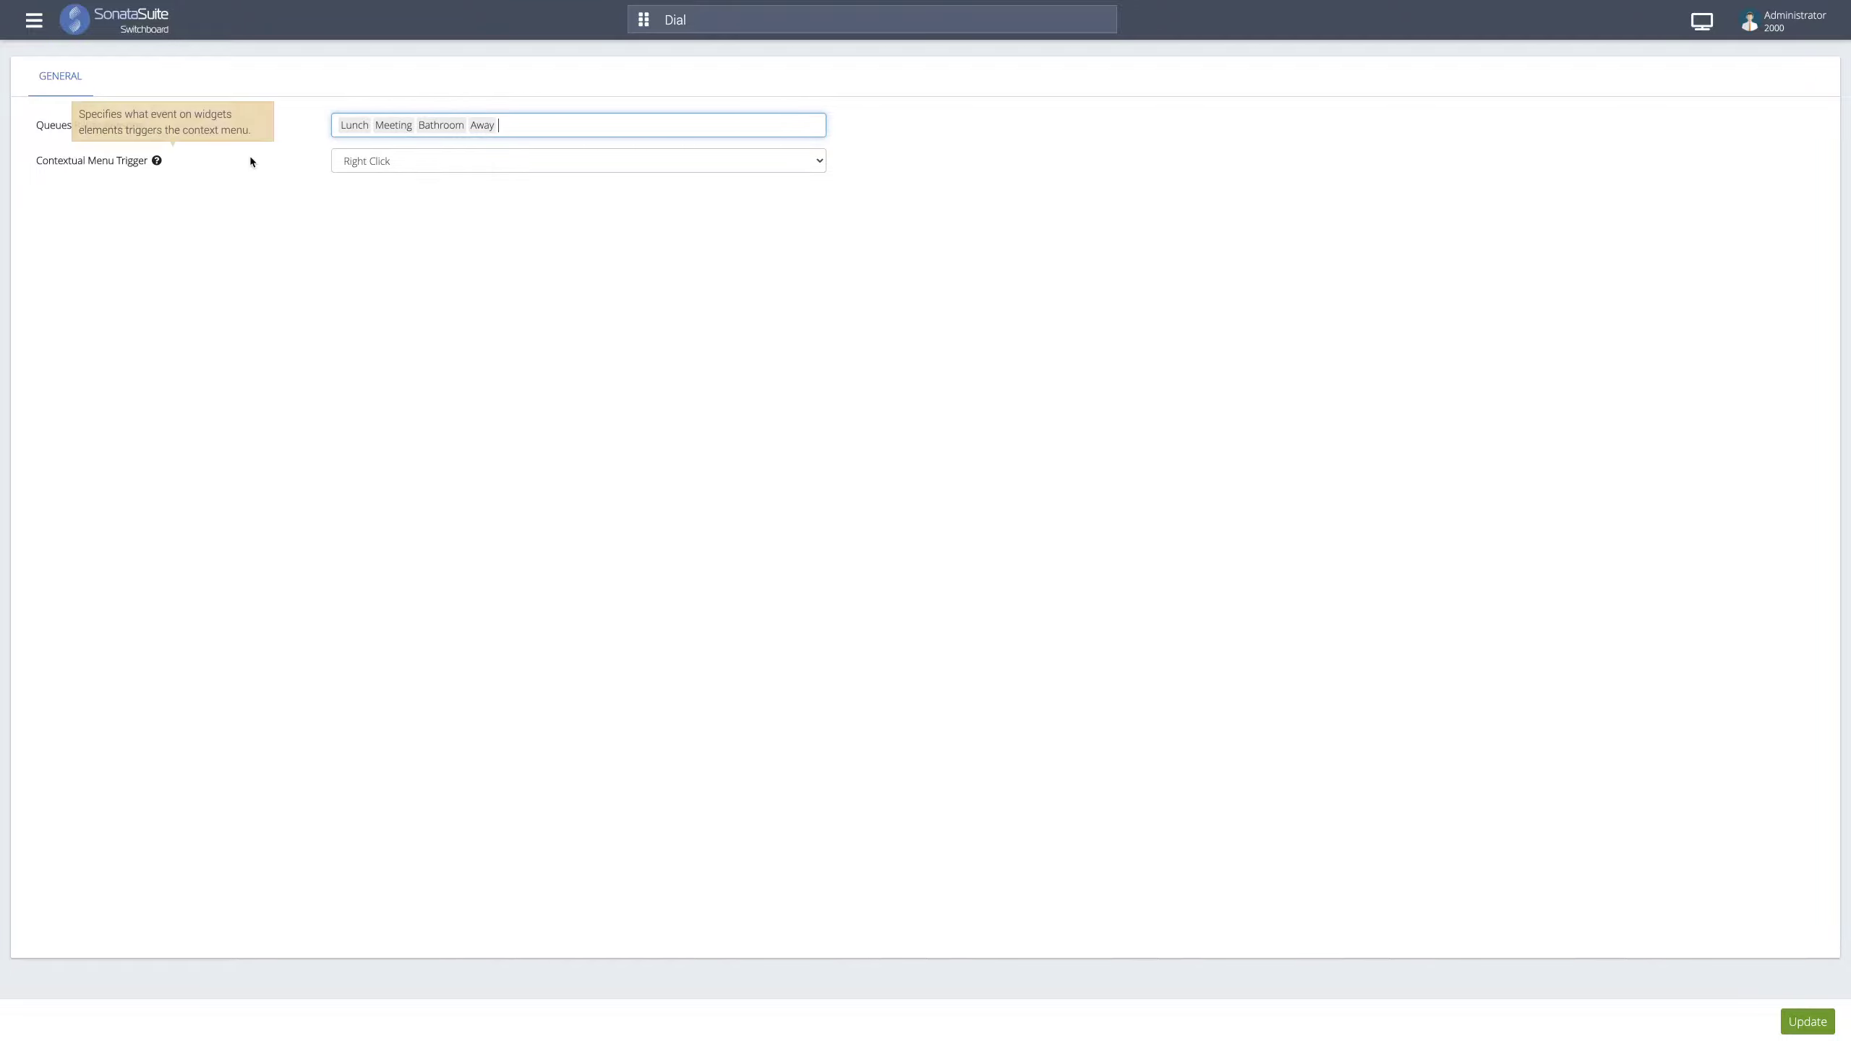
mouse_move(246, 168)
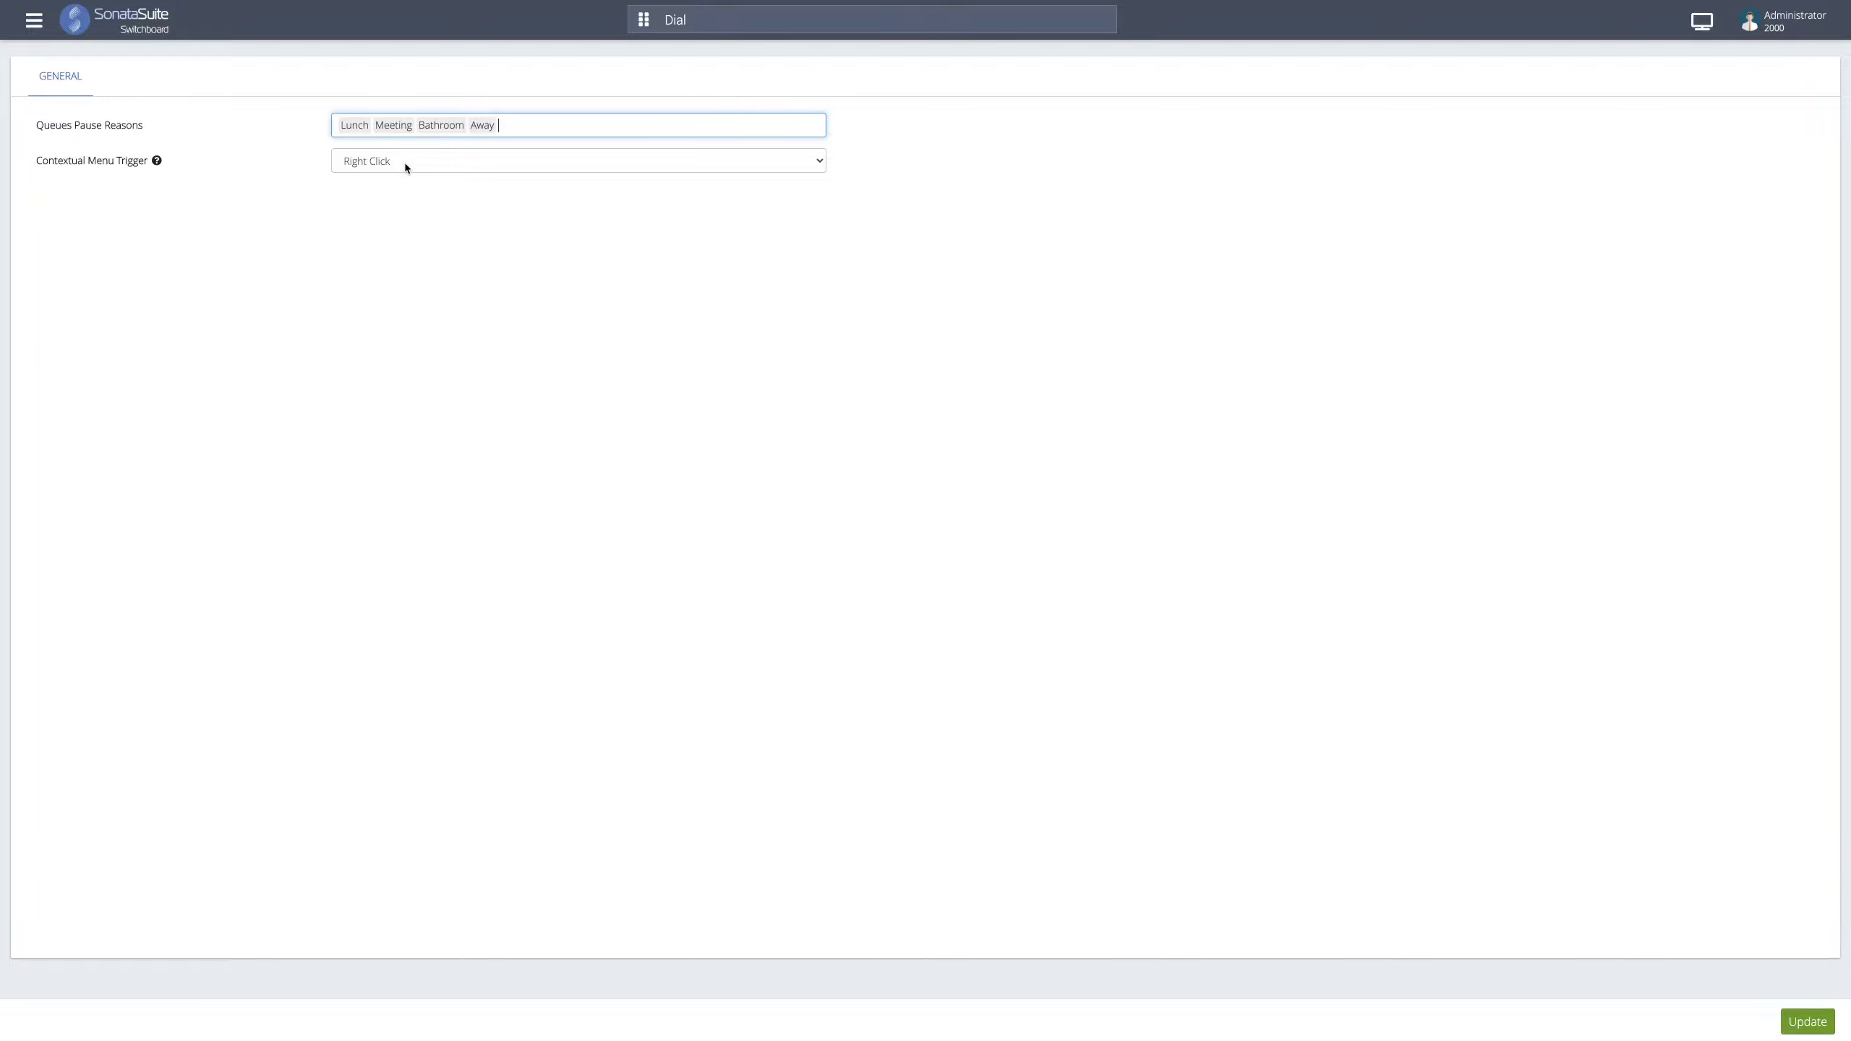
click(408, 157)
click(350, 208)
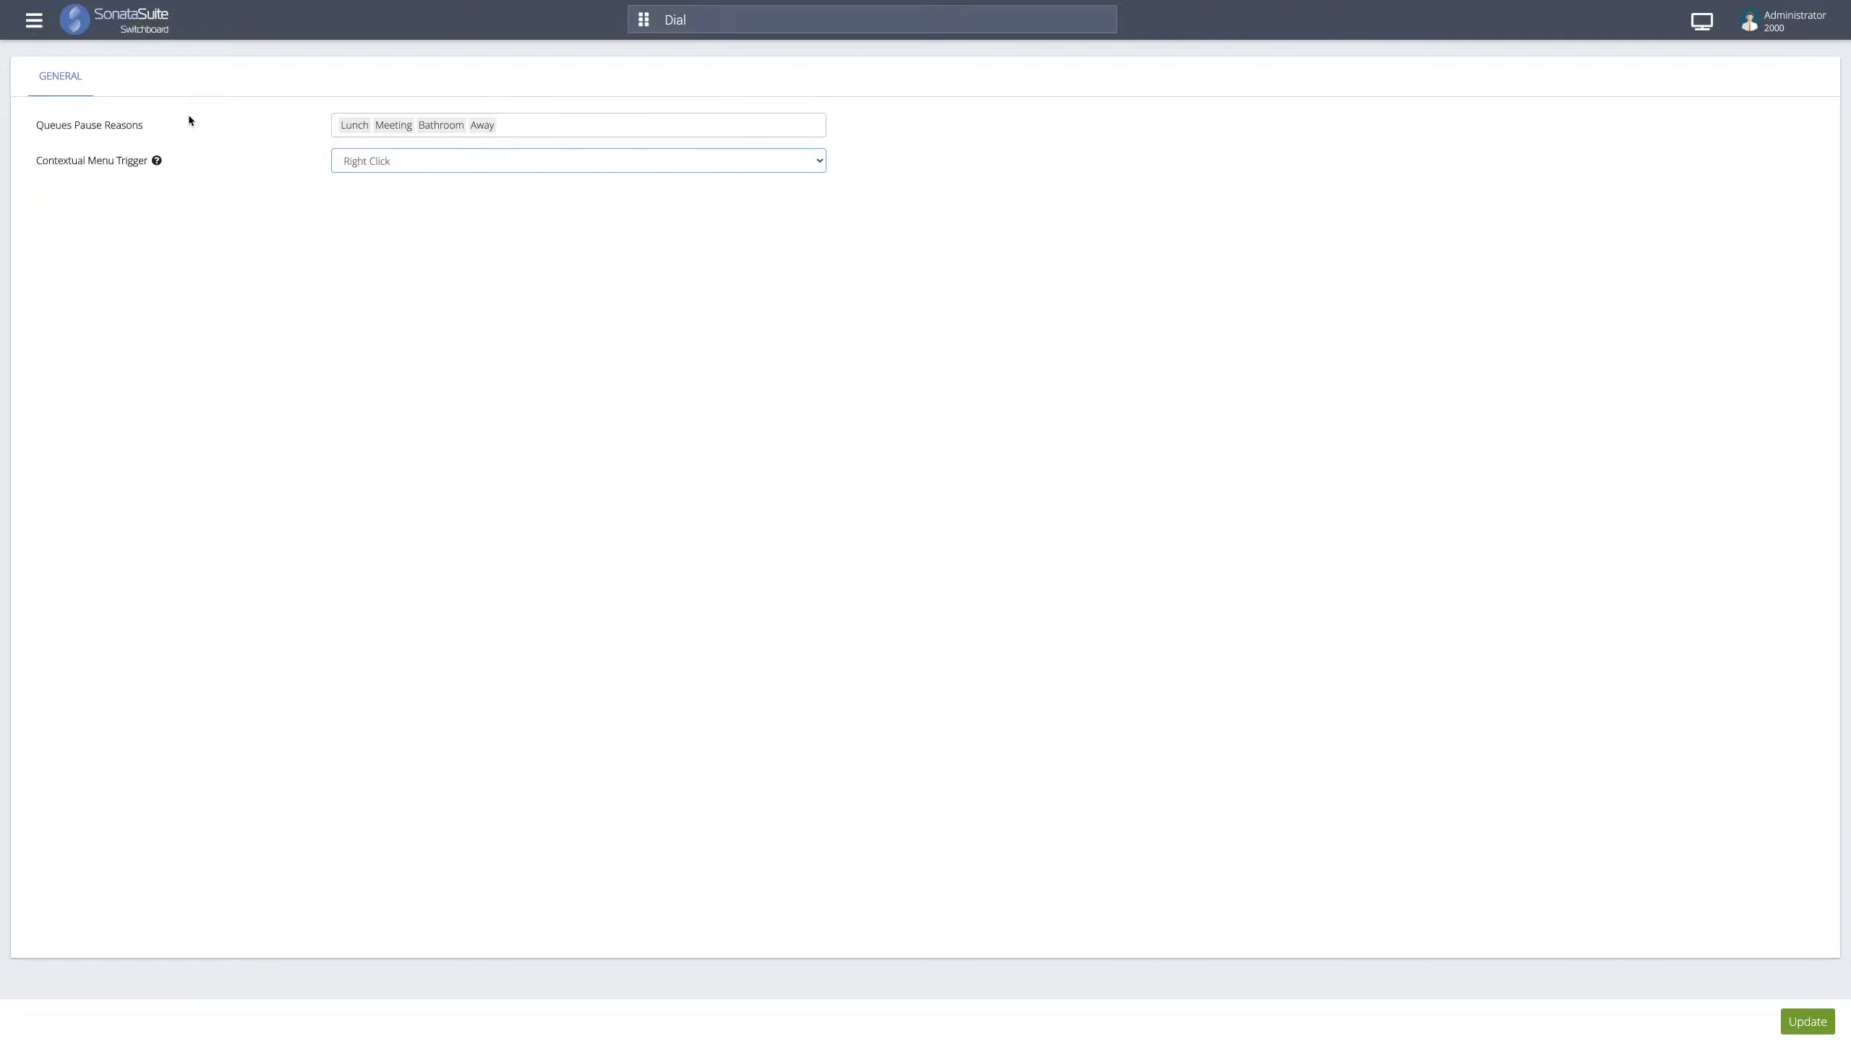
click(36, 26)
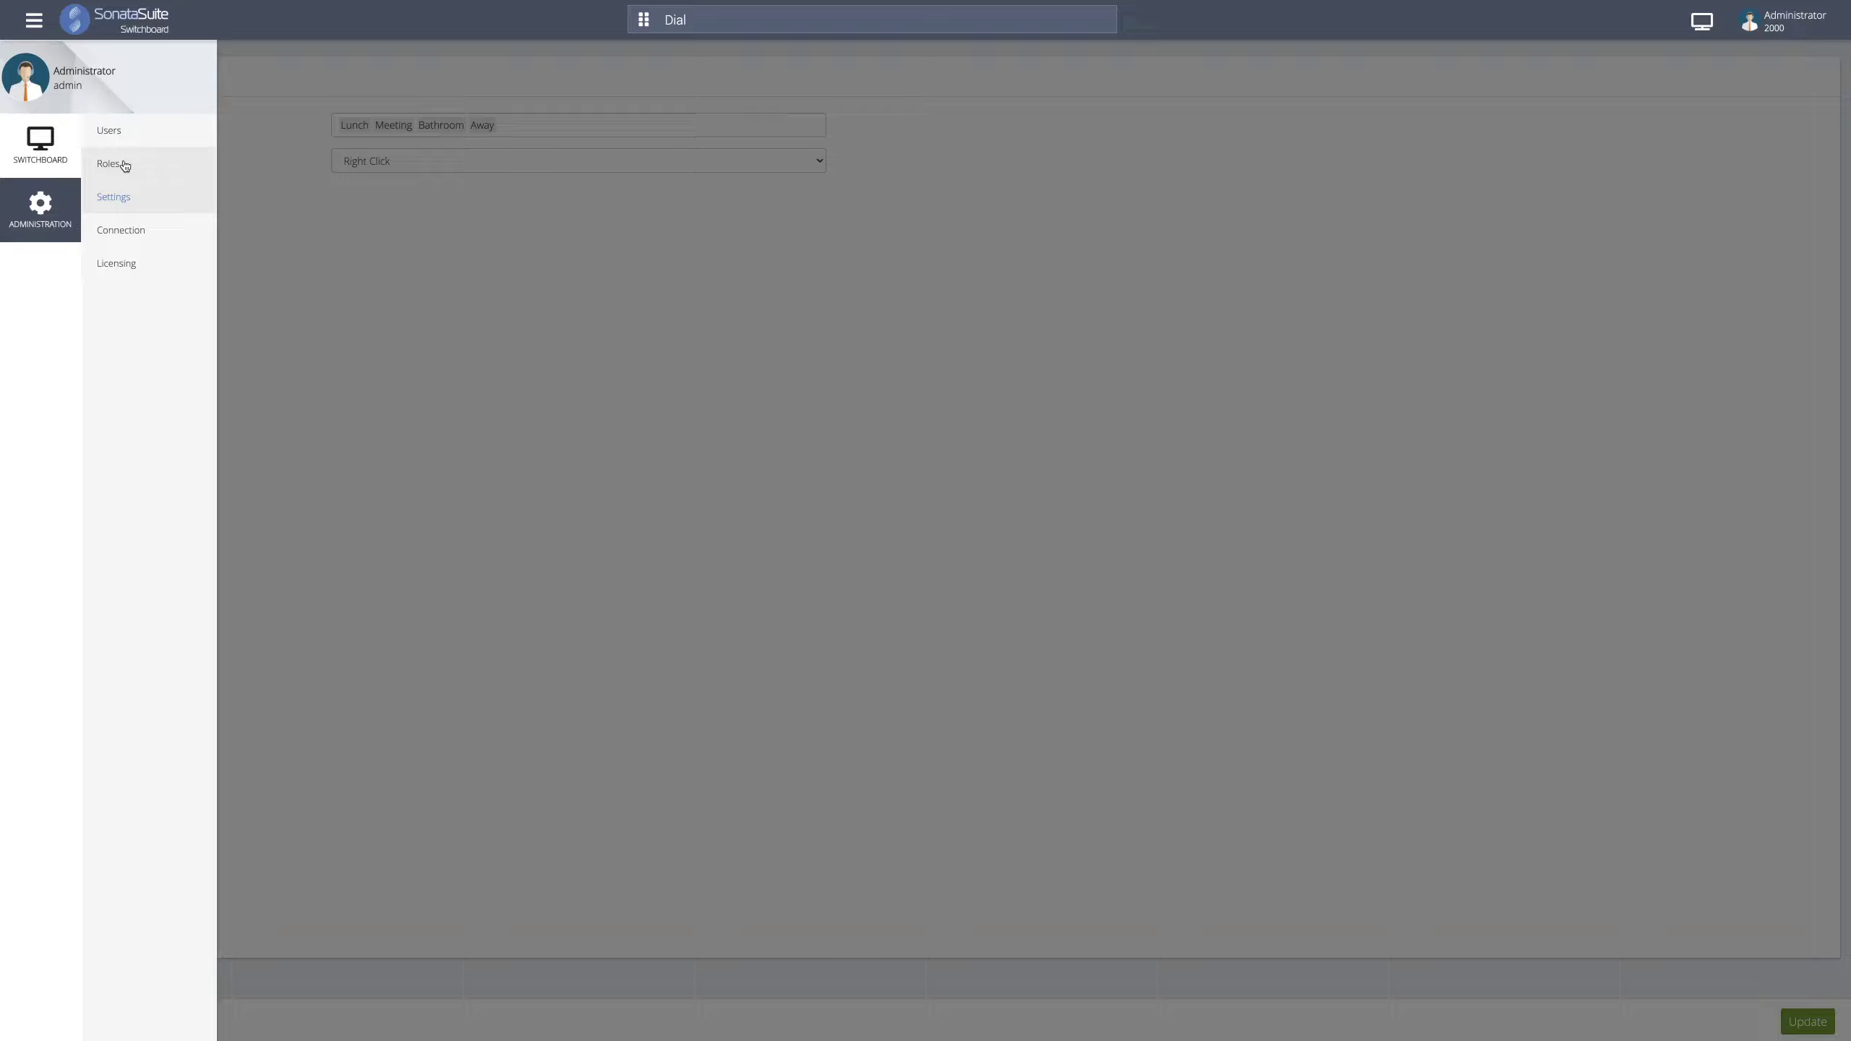
- Open Administration > Roles to show the empty role form
click(124, 166)
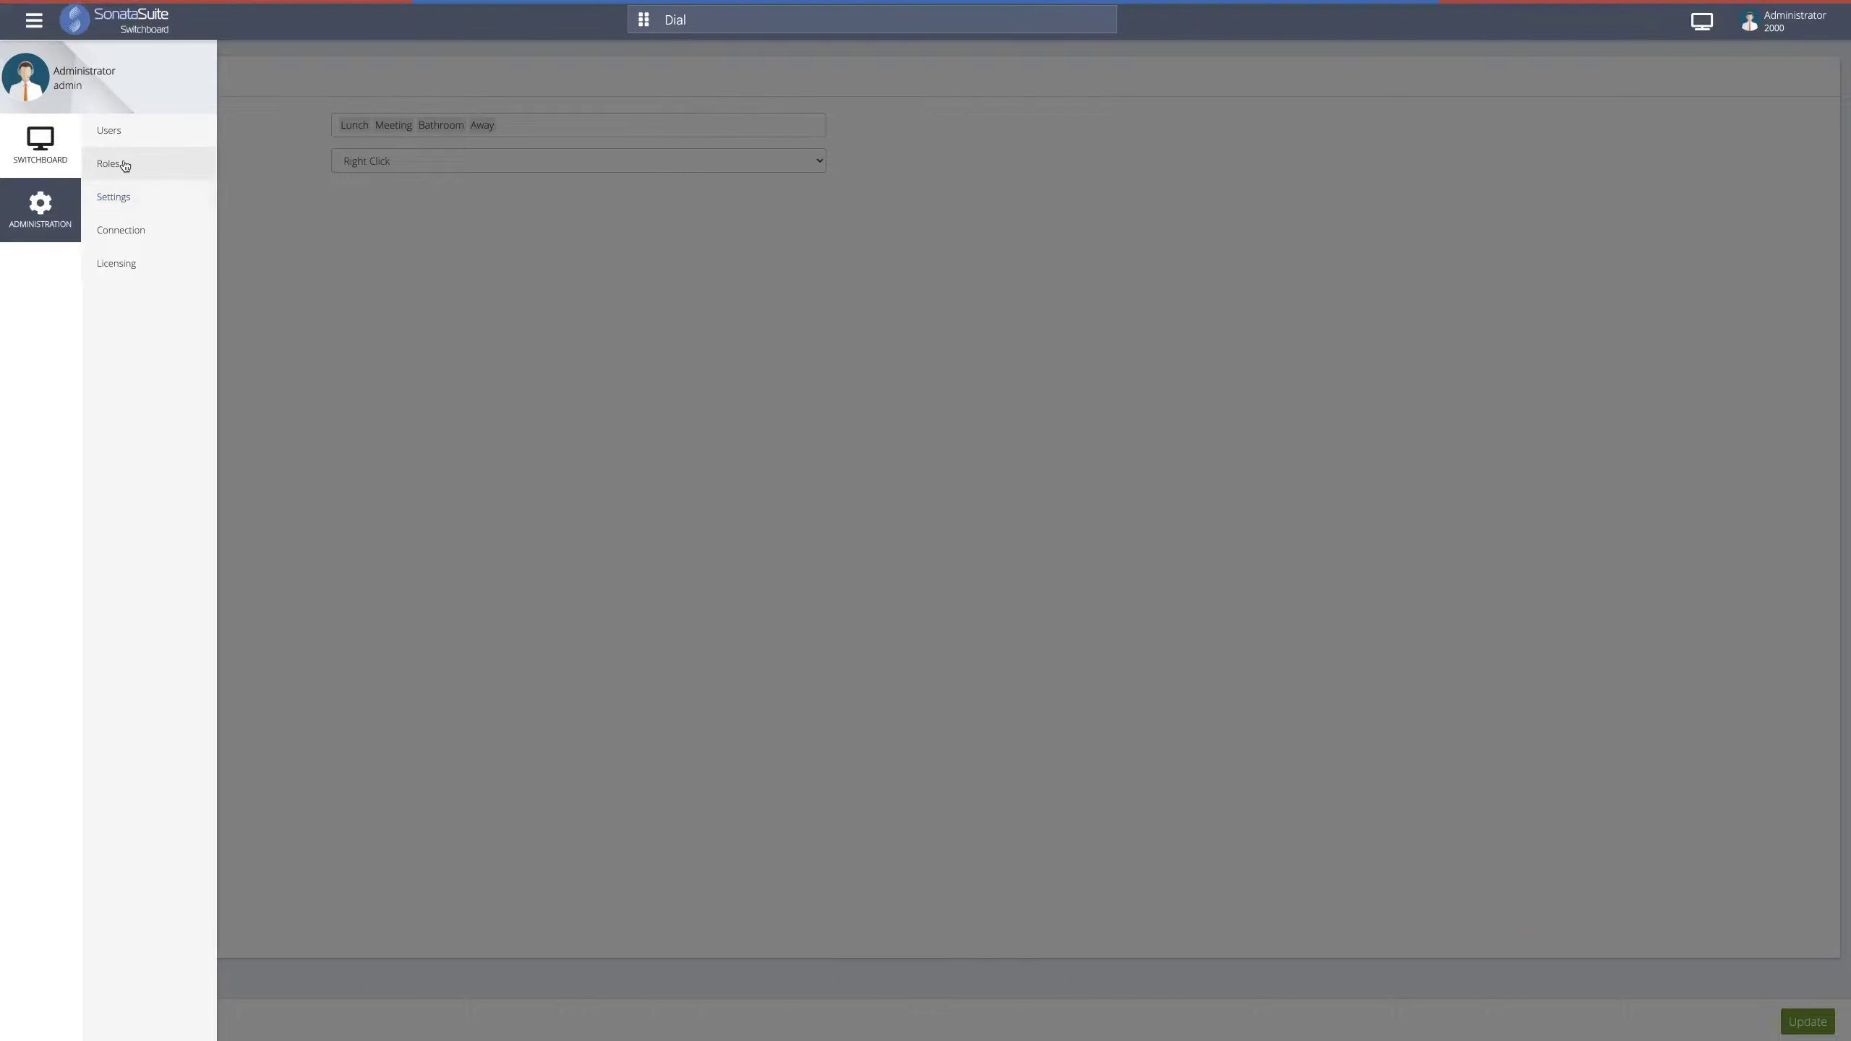
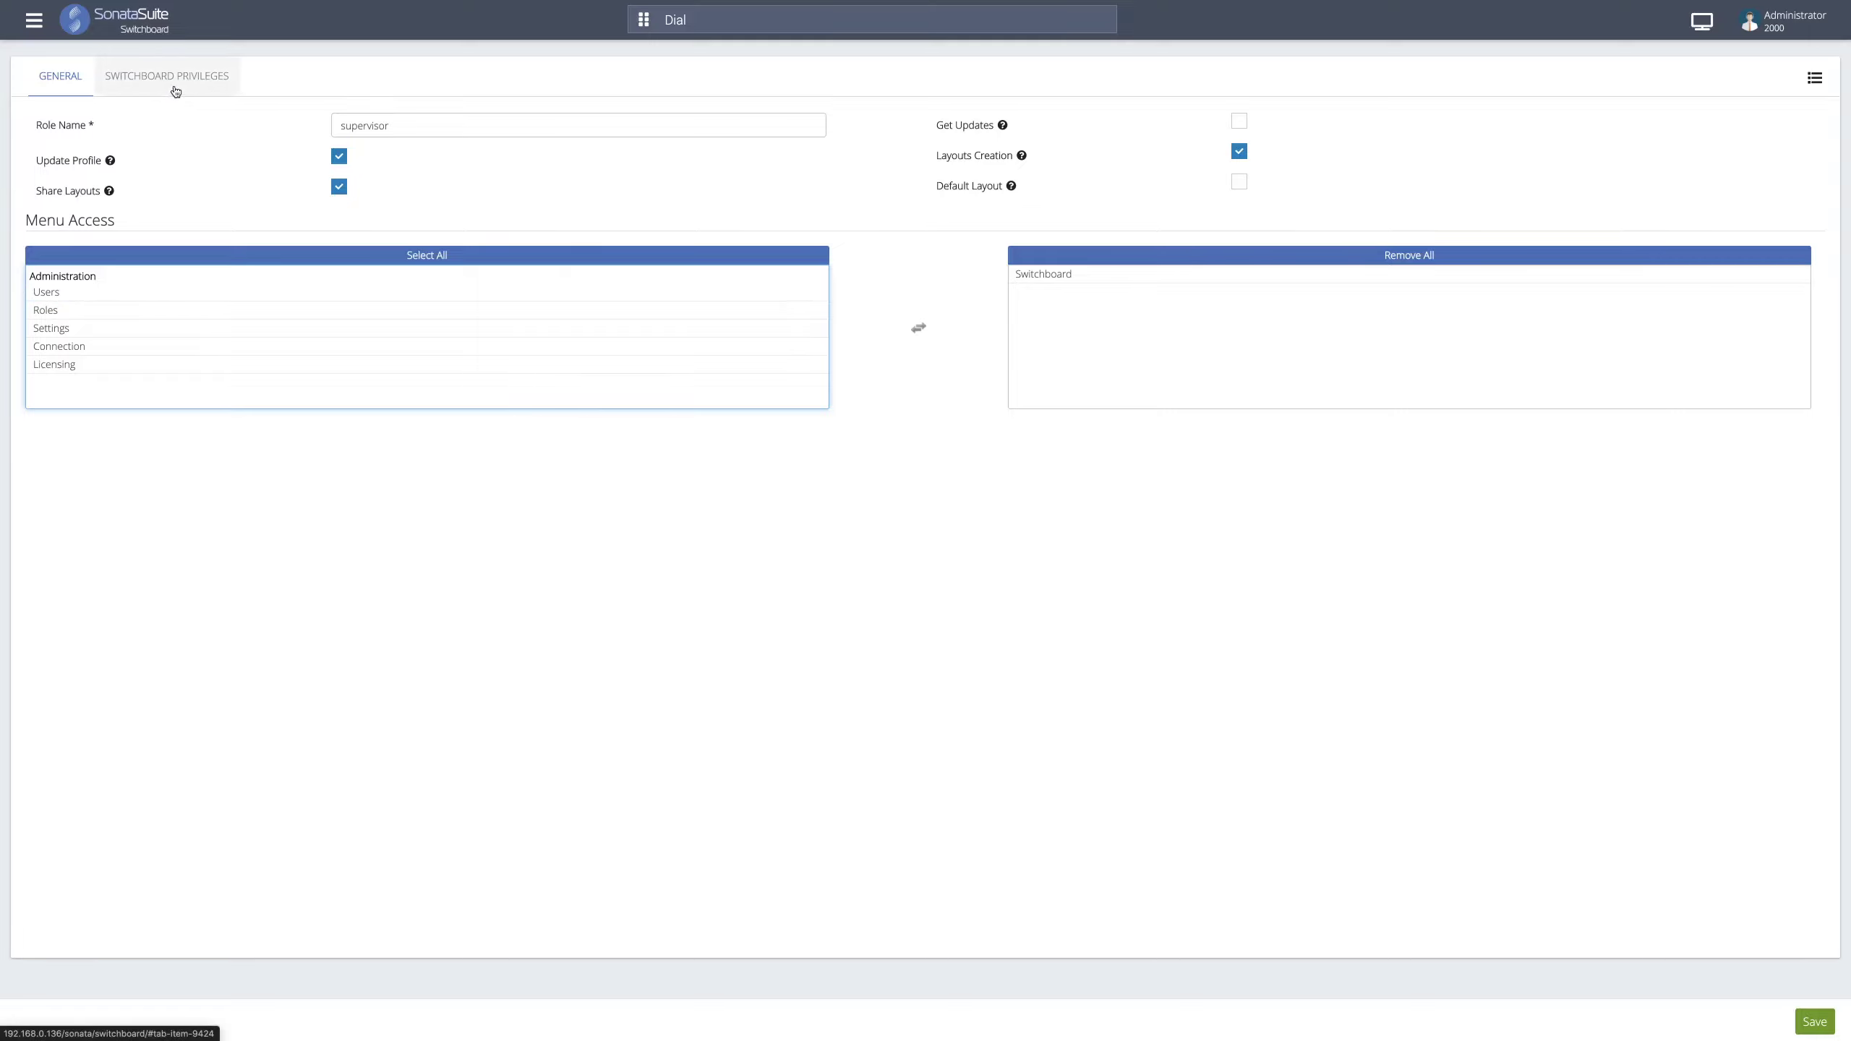
- Switch to the supervisor role's Switchboard Privileges tab
click(175, 89)
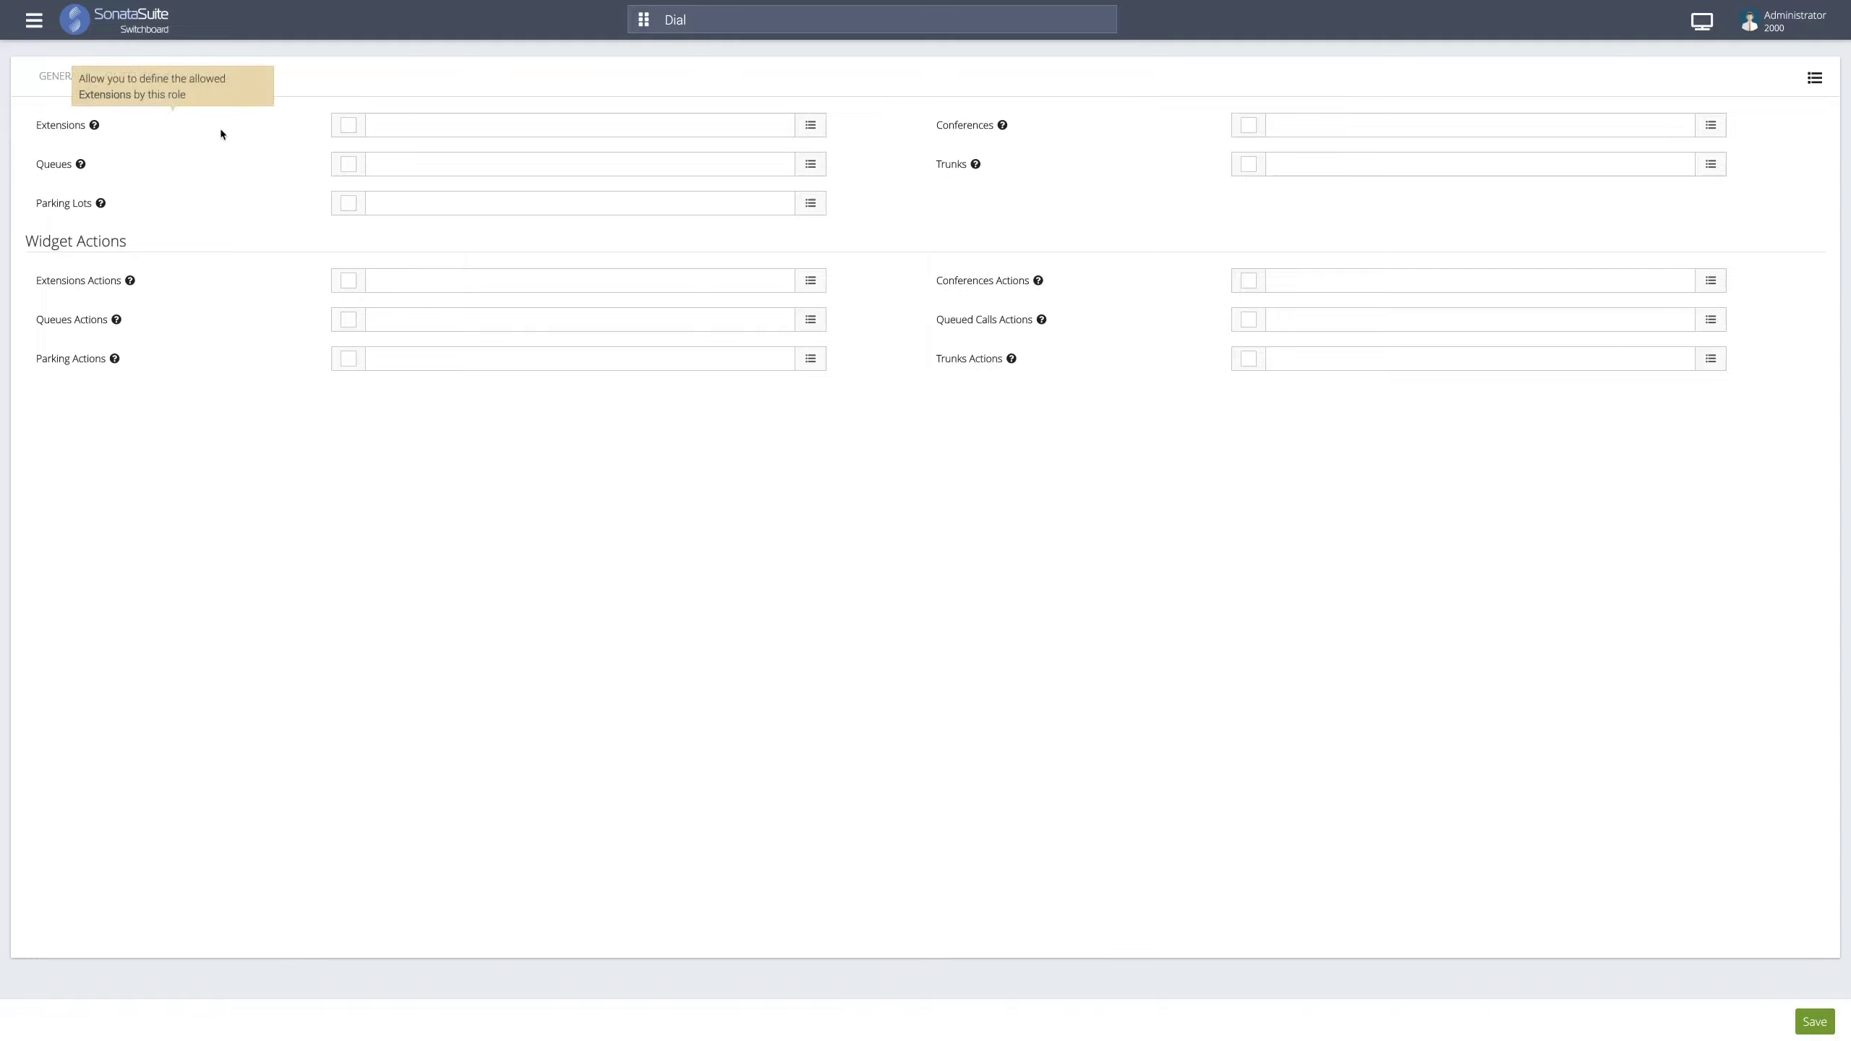
- Browse the available extensions, then enable the Extensions privilege
click(397, 135)
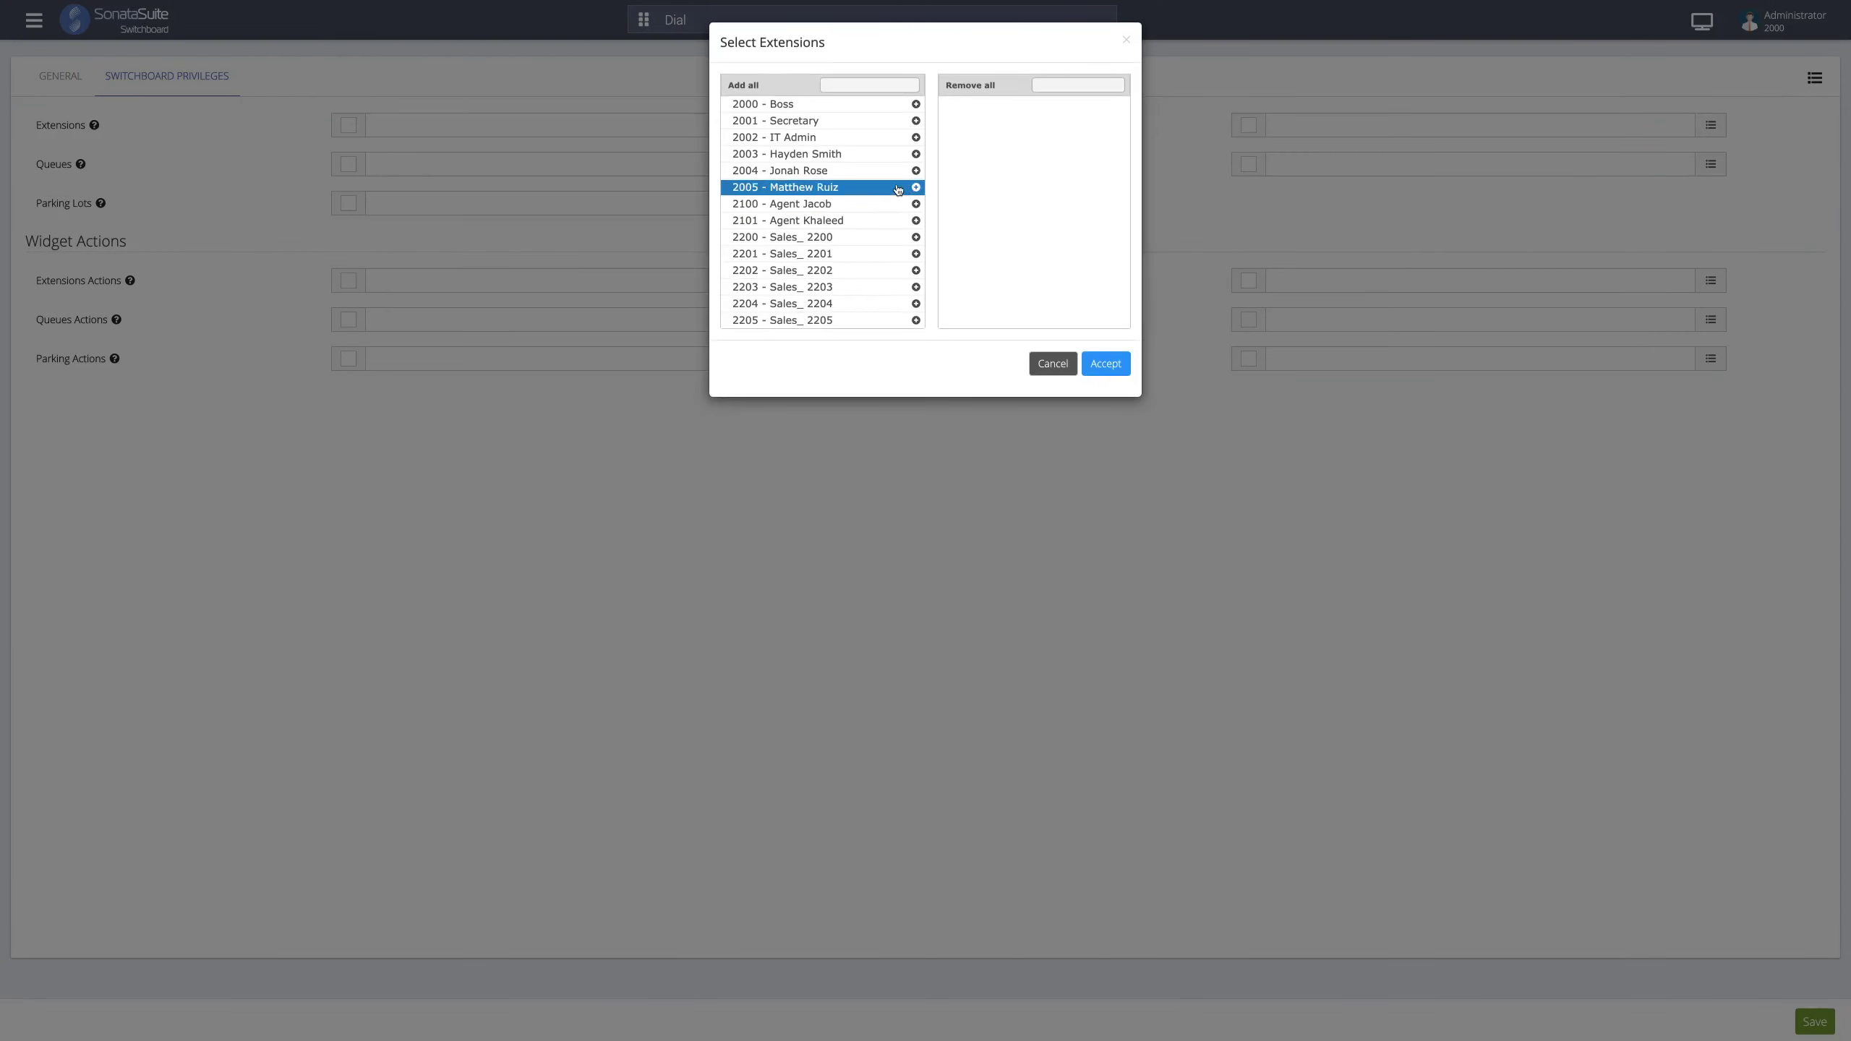
scroll(898, 191, down, 1)
scroll(898, 191, up, 1)
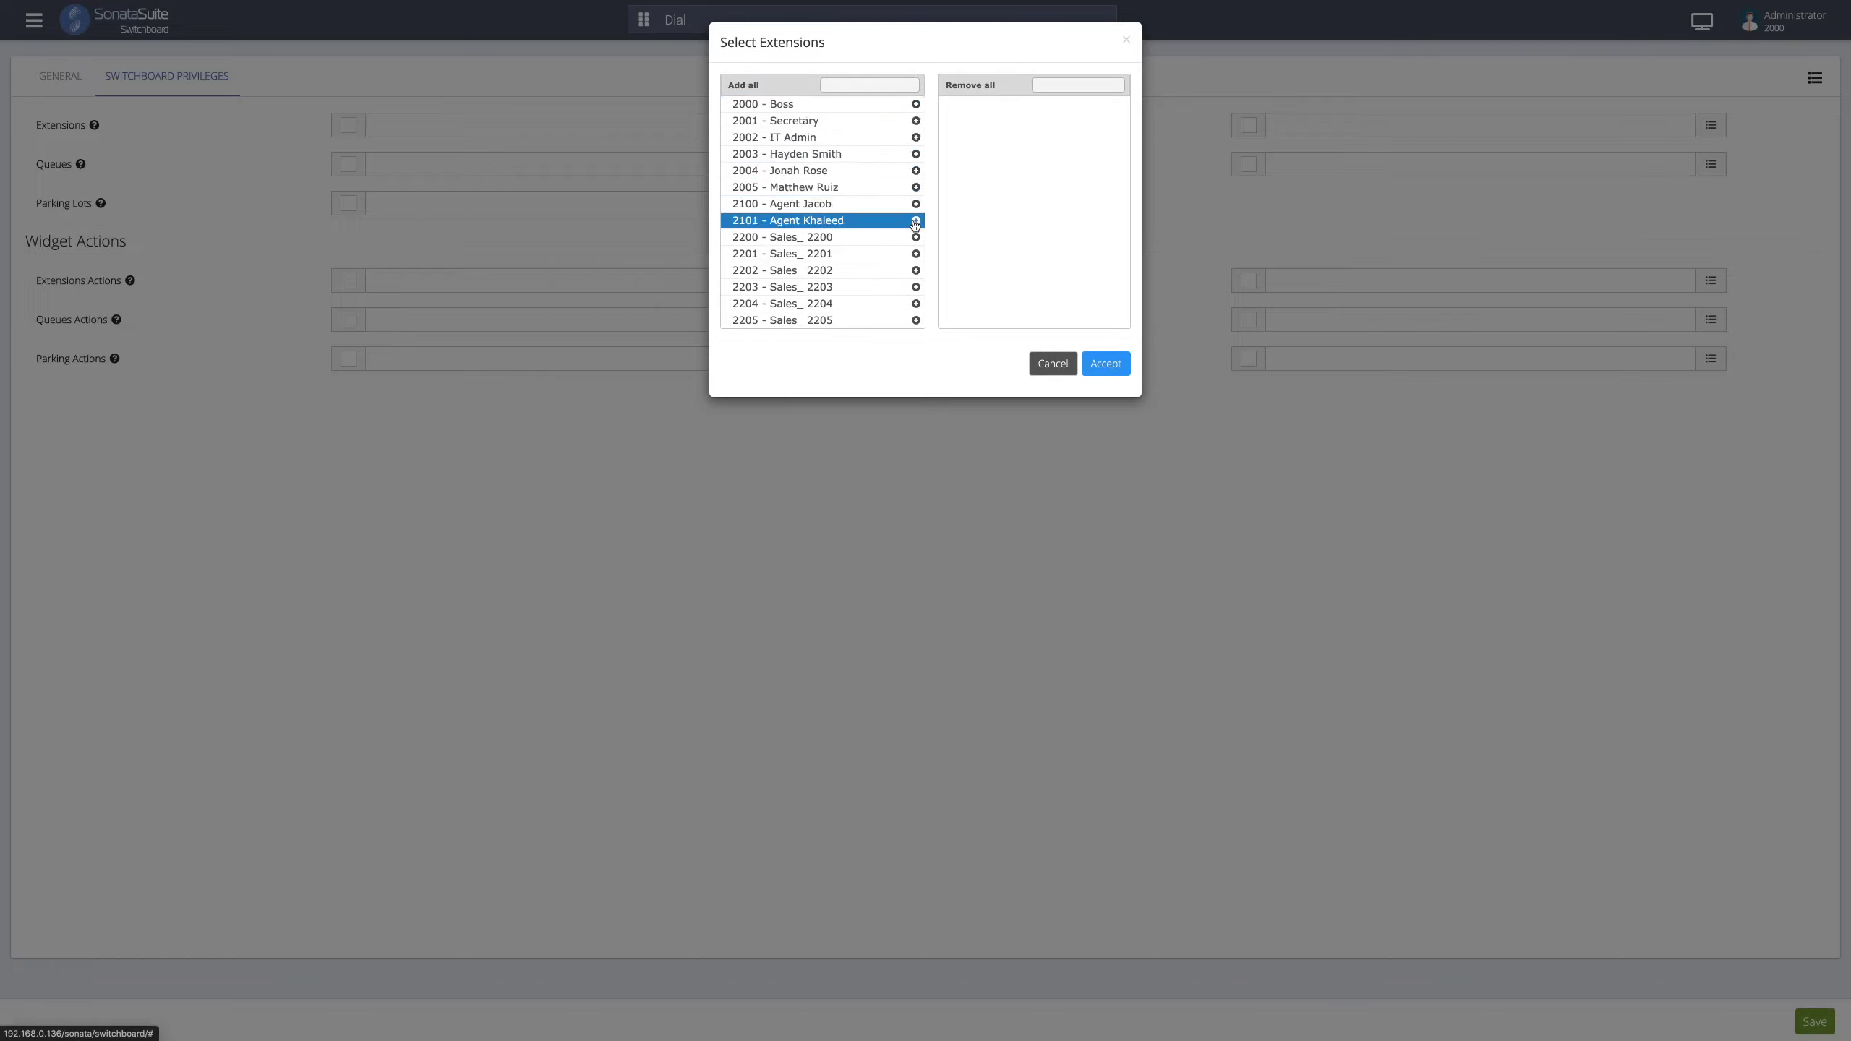
click(1056, 368)
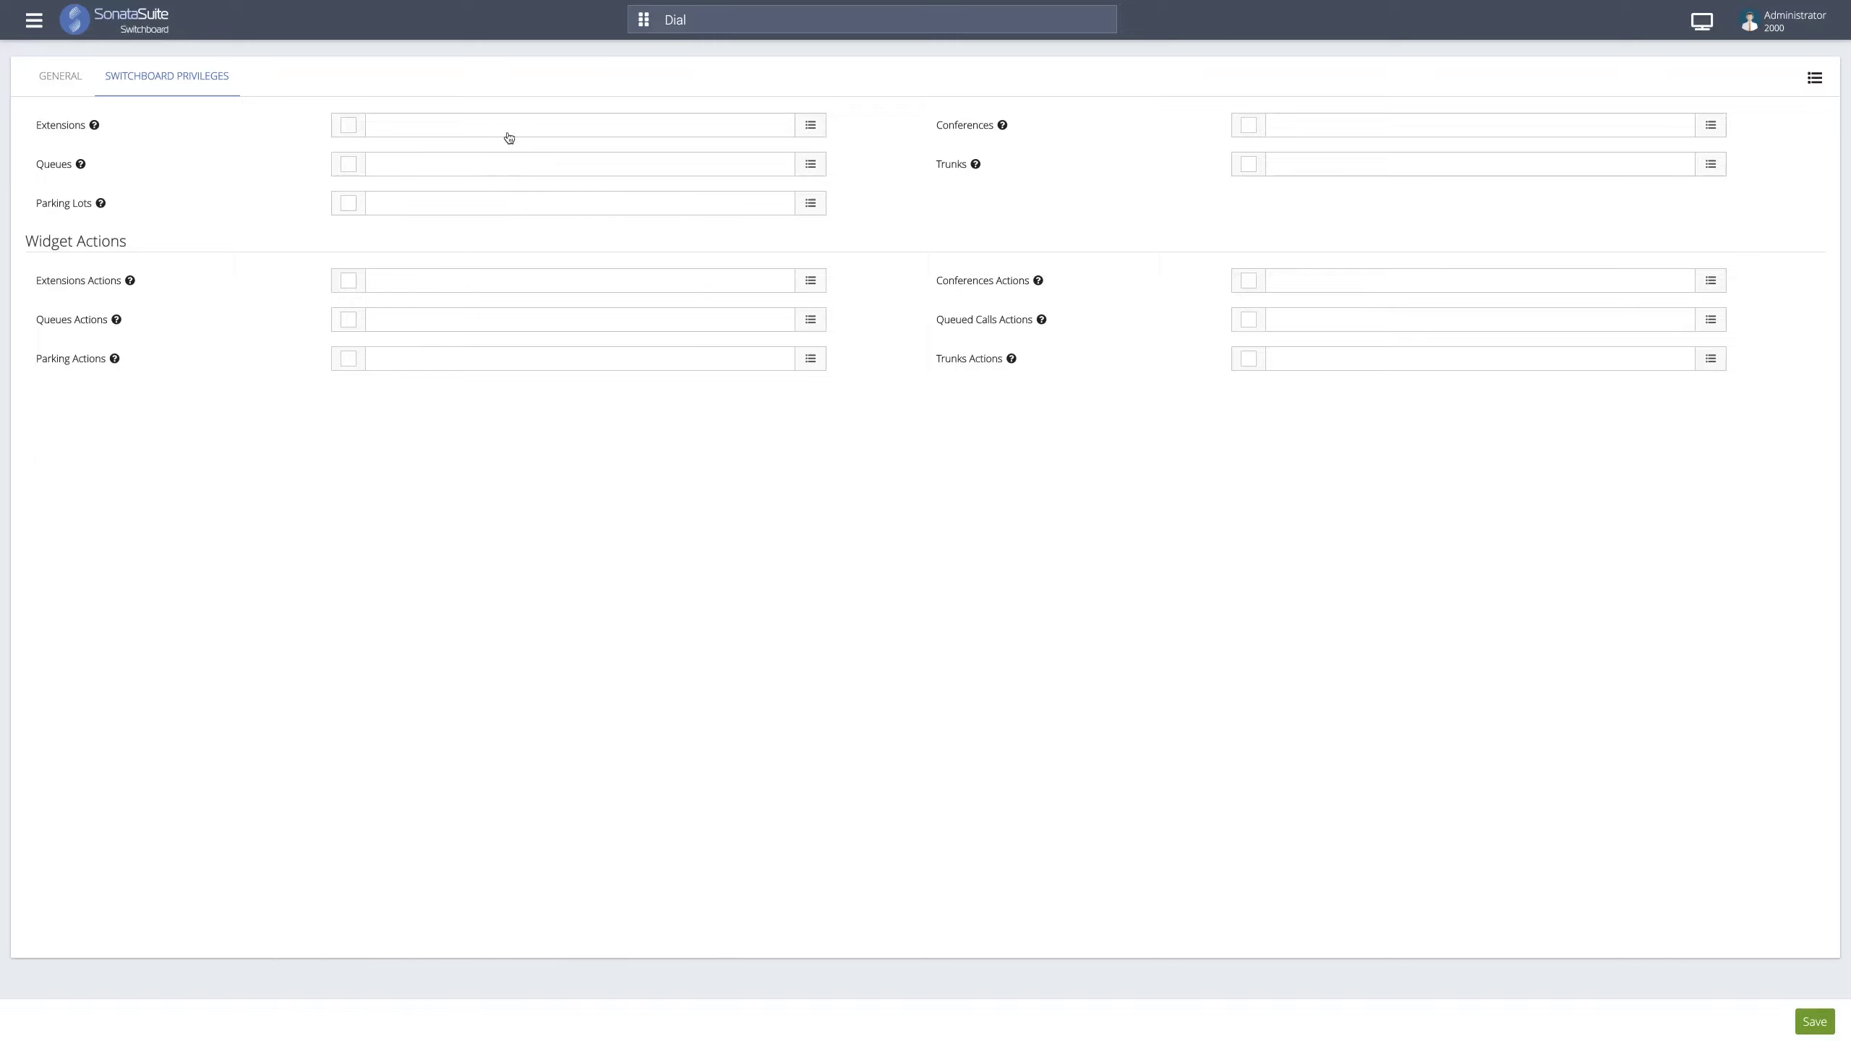
click(348, 126)
- Add the Sales extensions 2200 through 2205 to the role and accept
click(396, 133)
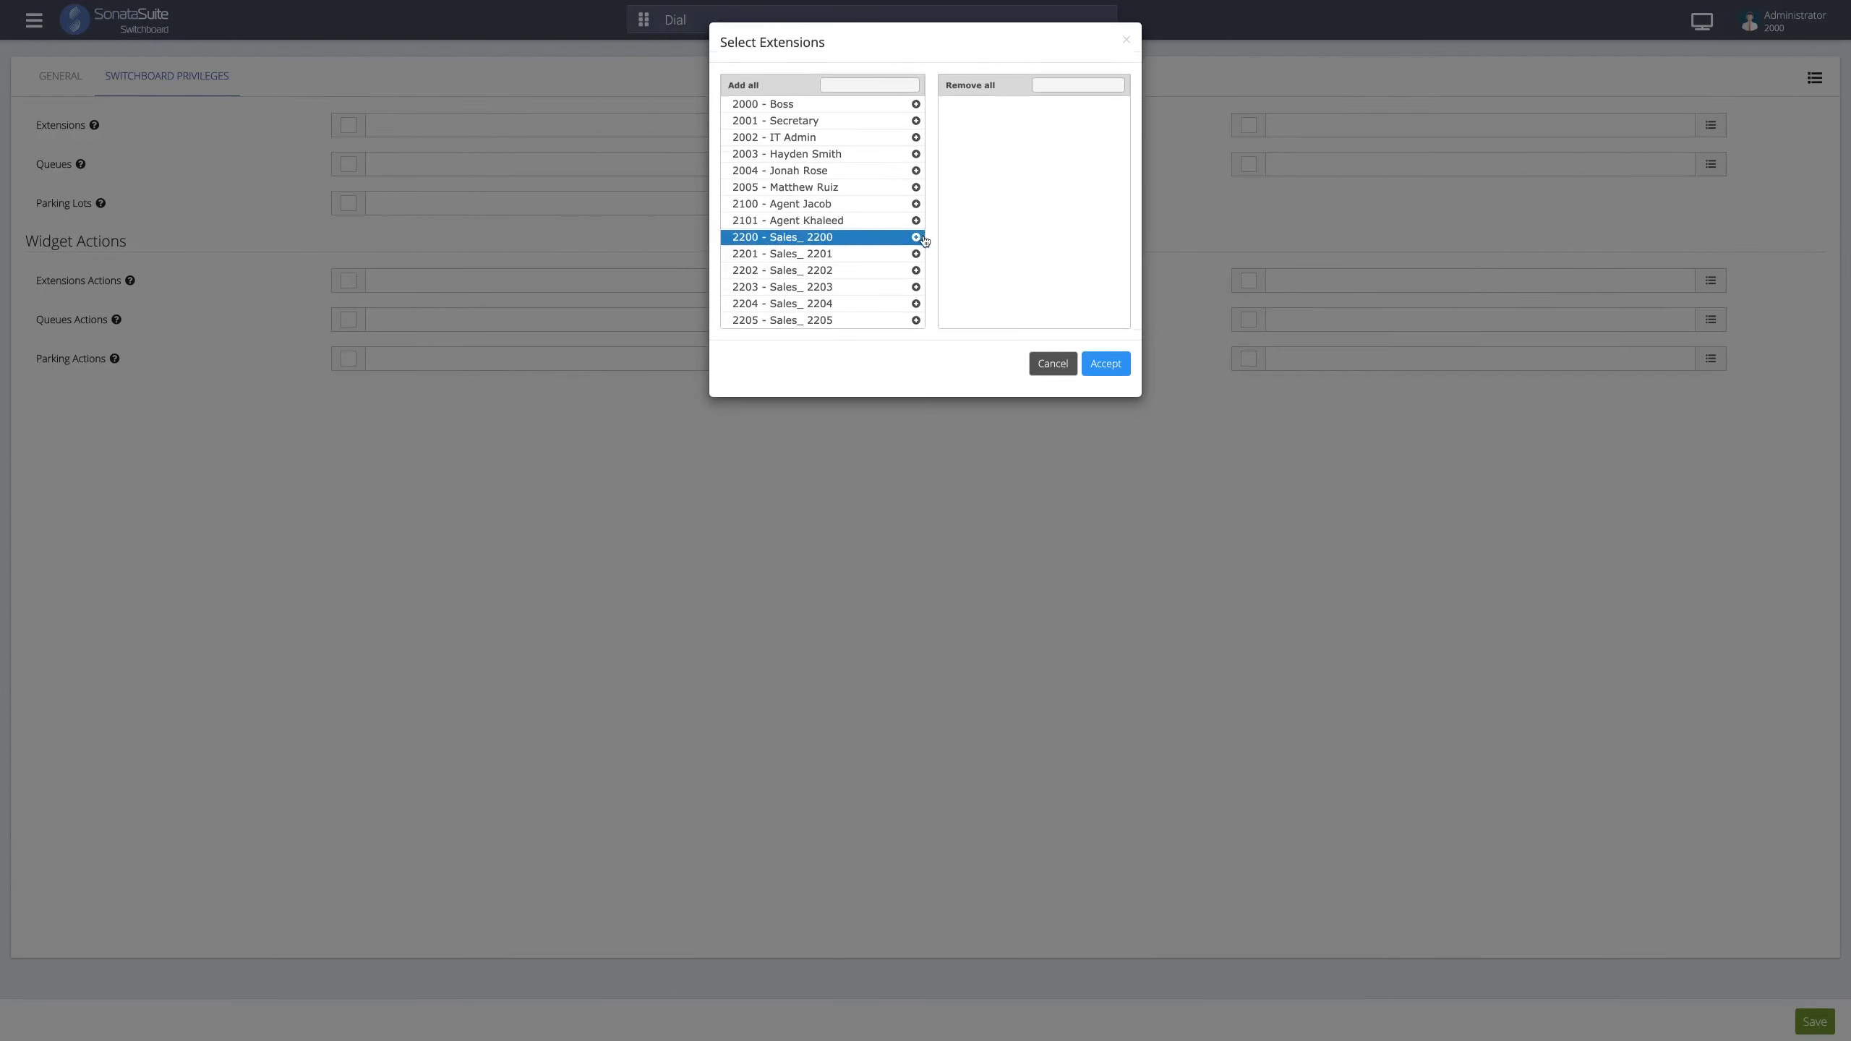
click(919, 239)
click(919, 239)
click(917, 238)
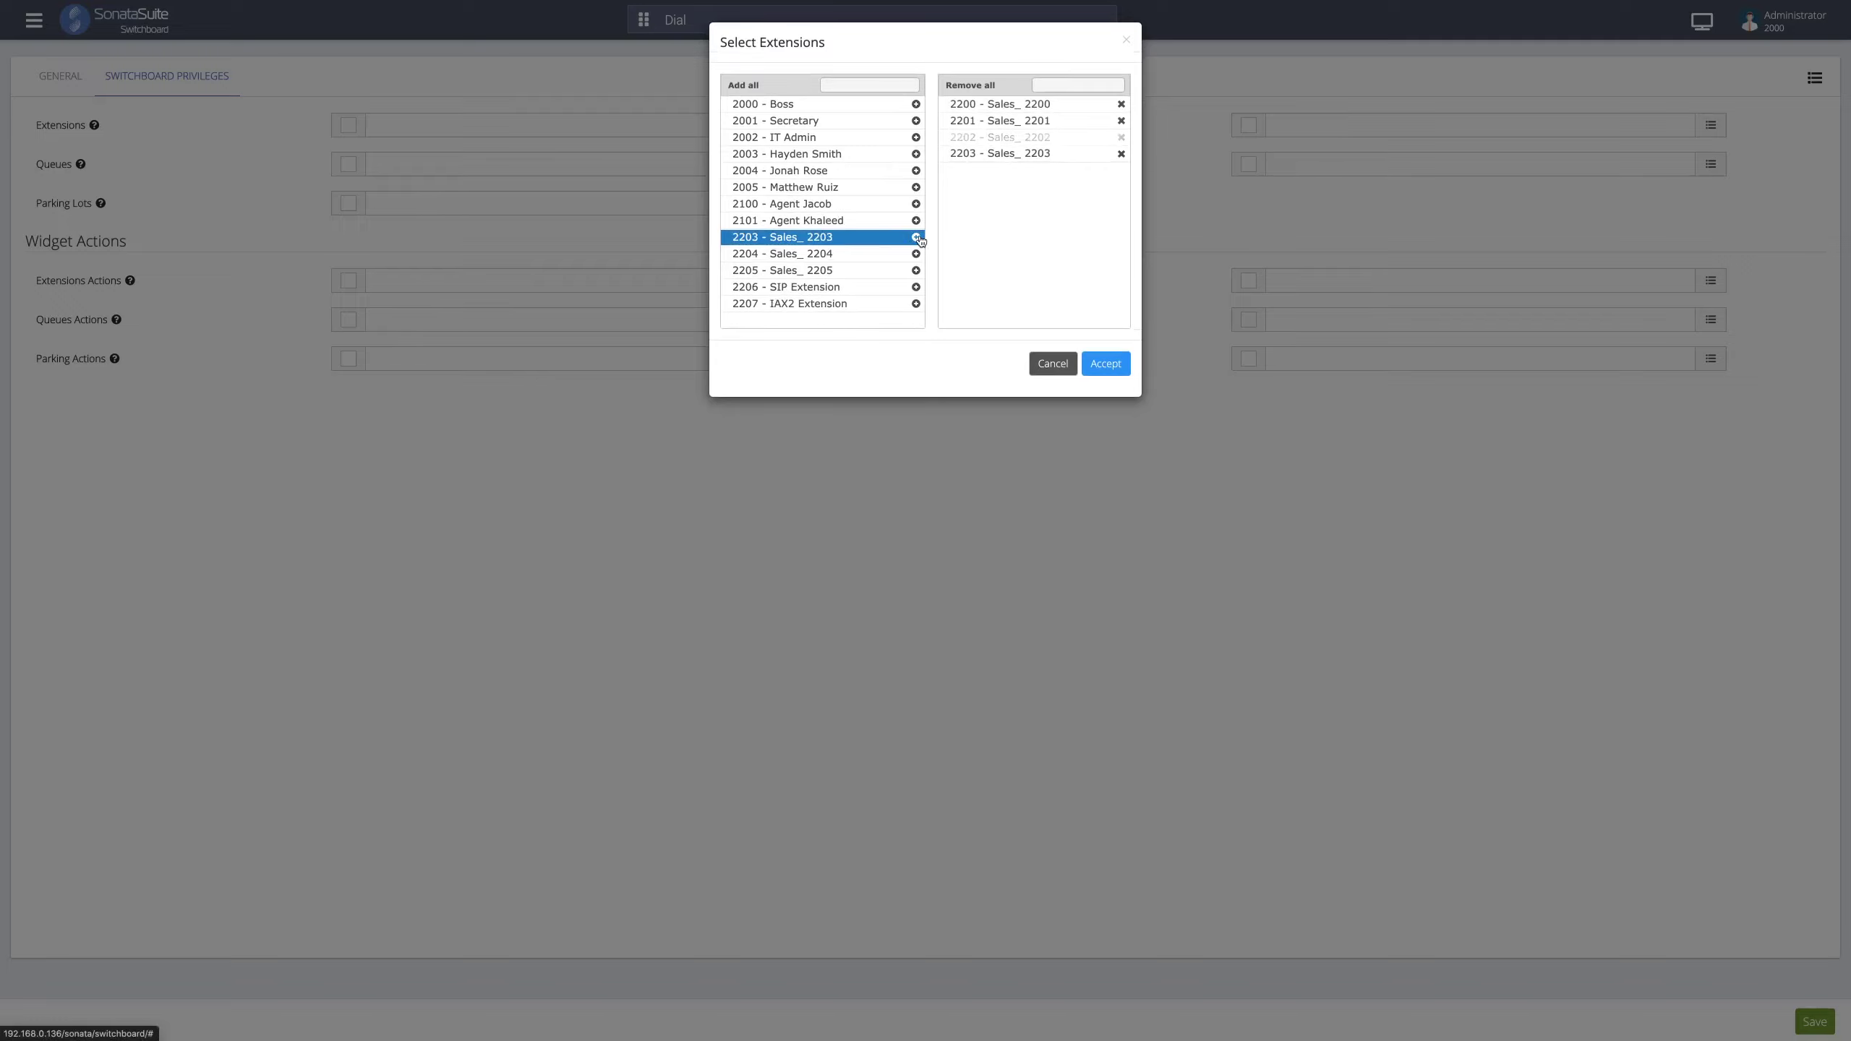
click(917, 238)
click(916, 237)
click(917, 238)
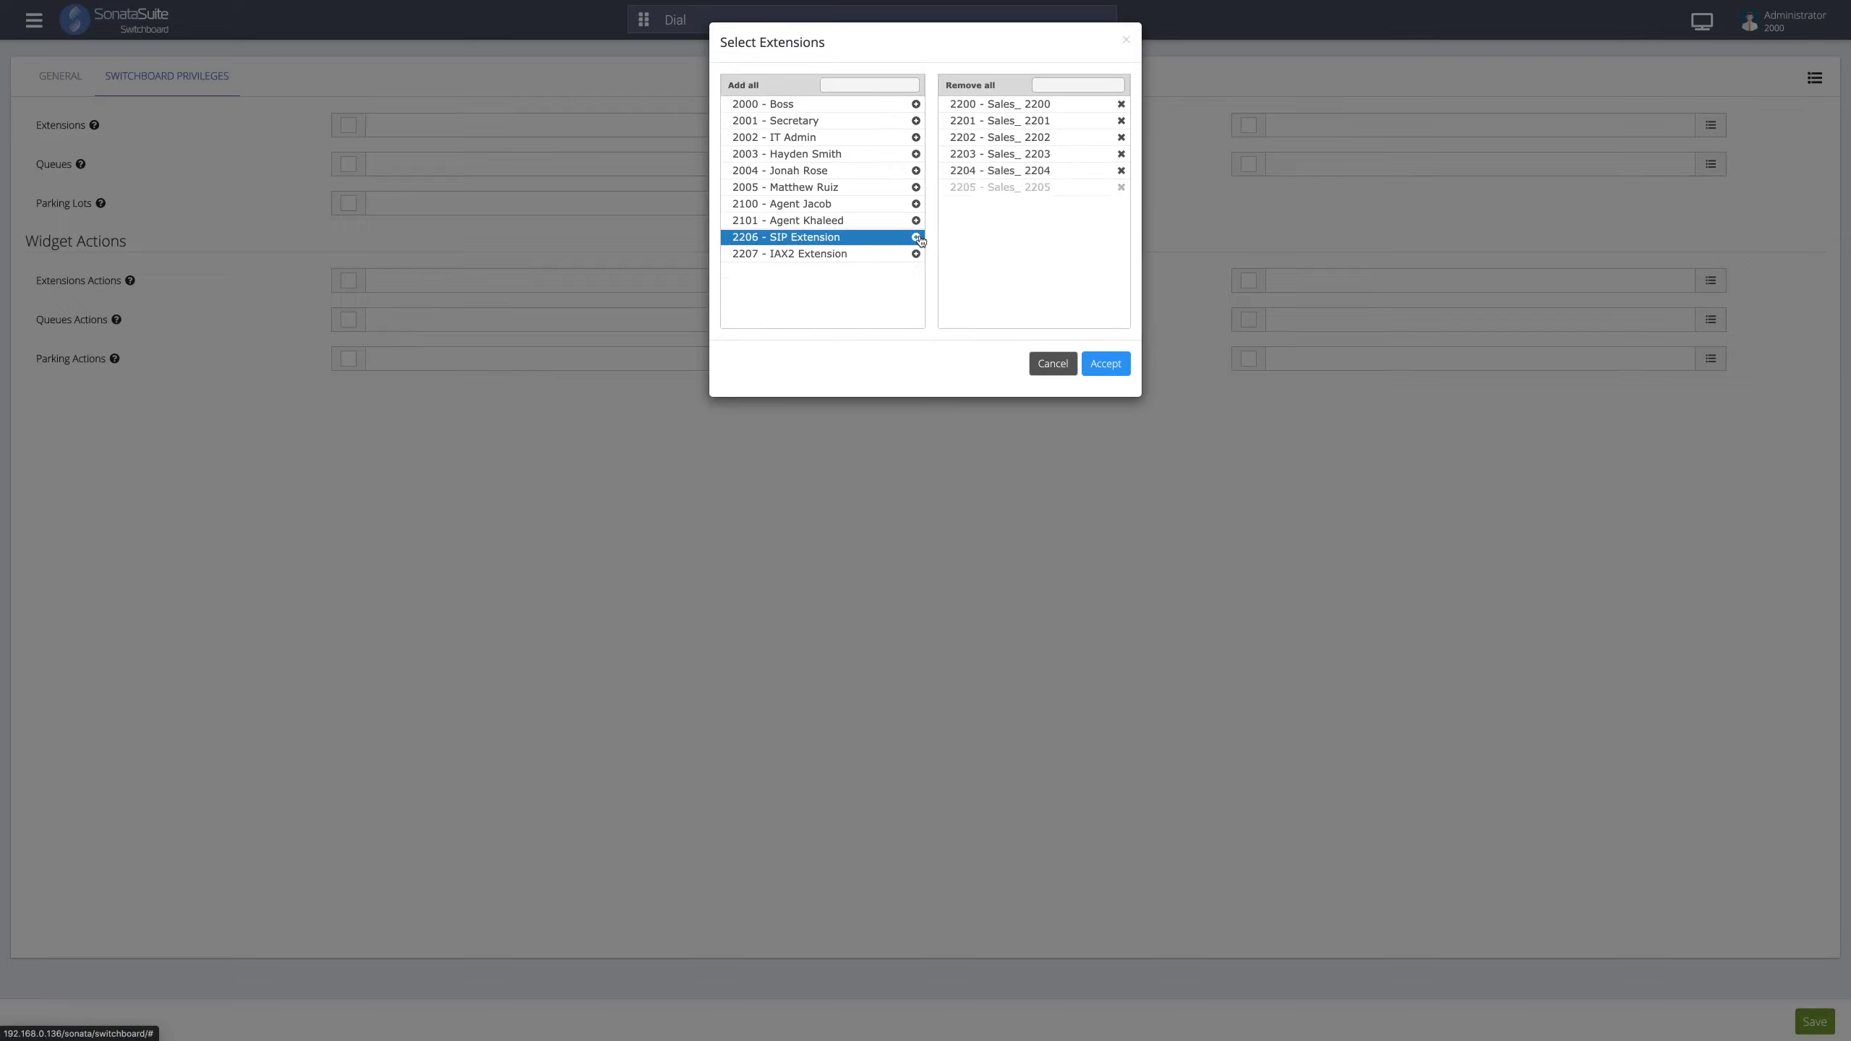
click(1100, 369)
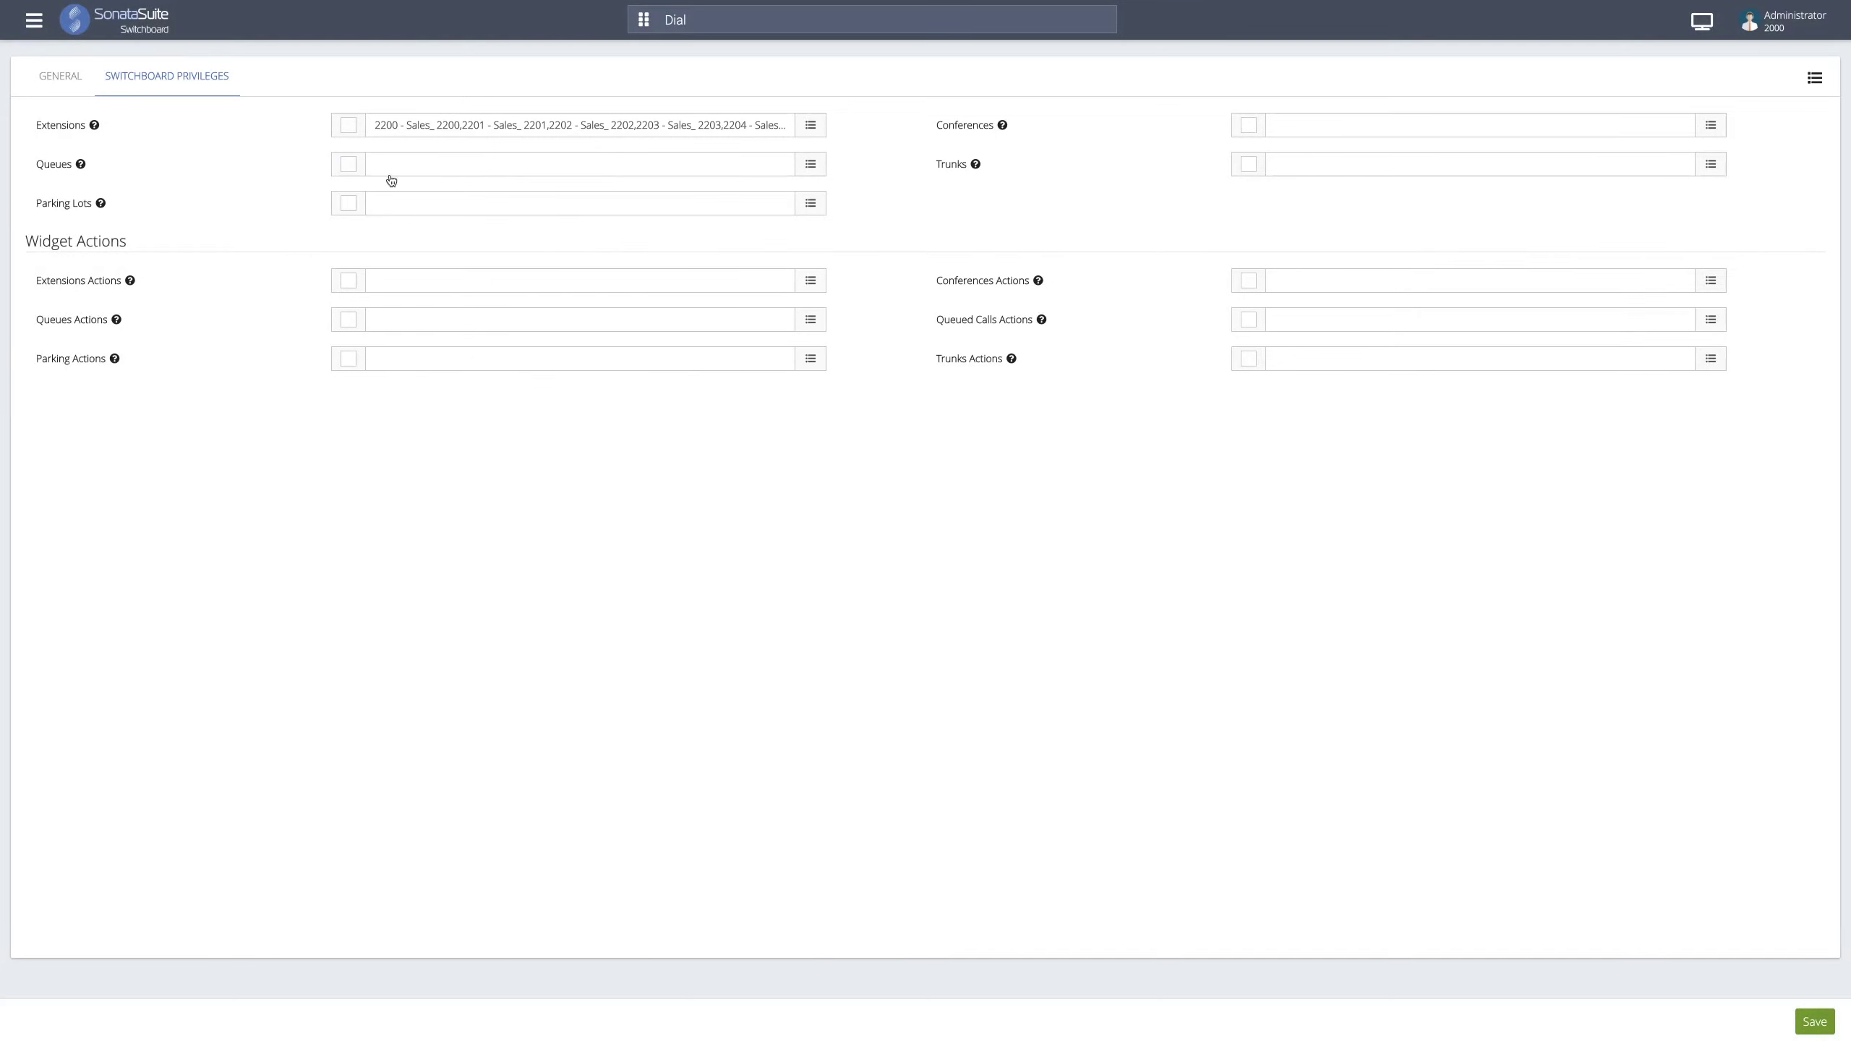
- Enable the Queues privilege with no specific queues, leaving parking lots unassigned
click(442, 172)
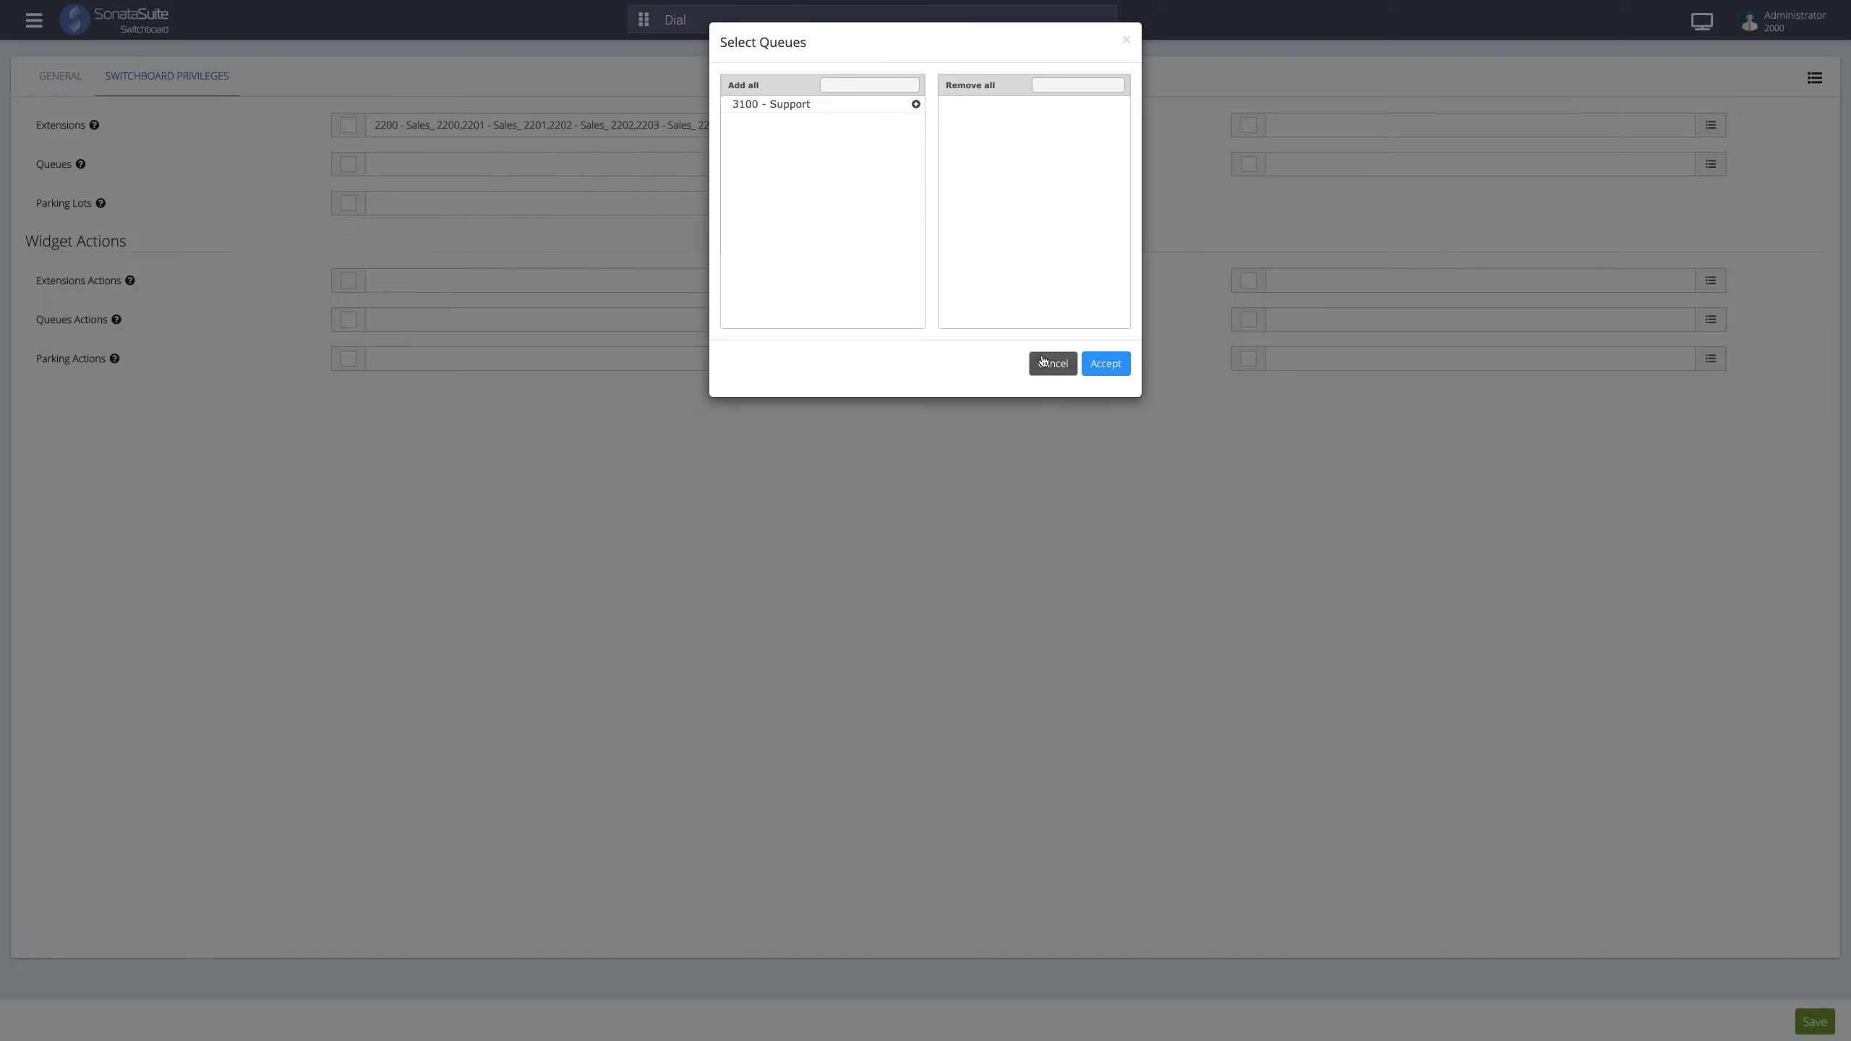
click(1043, 362)
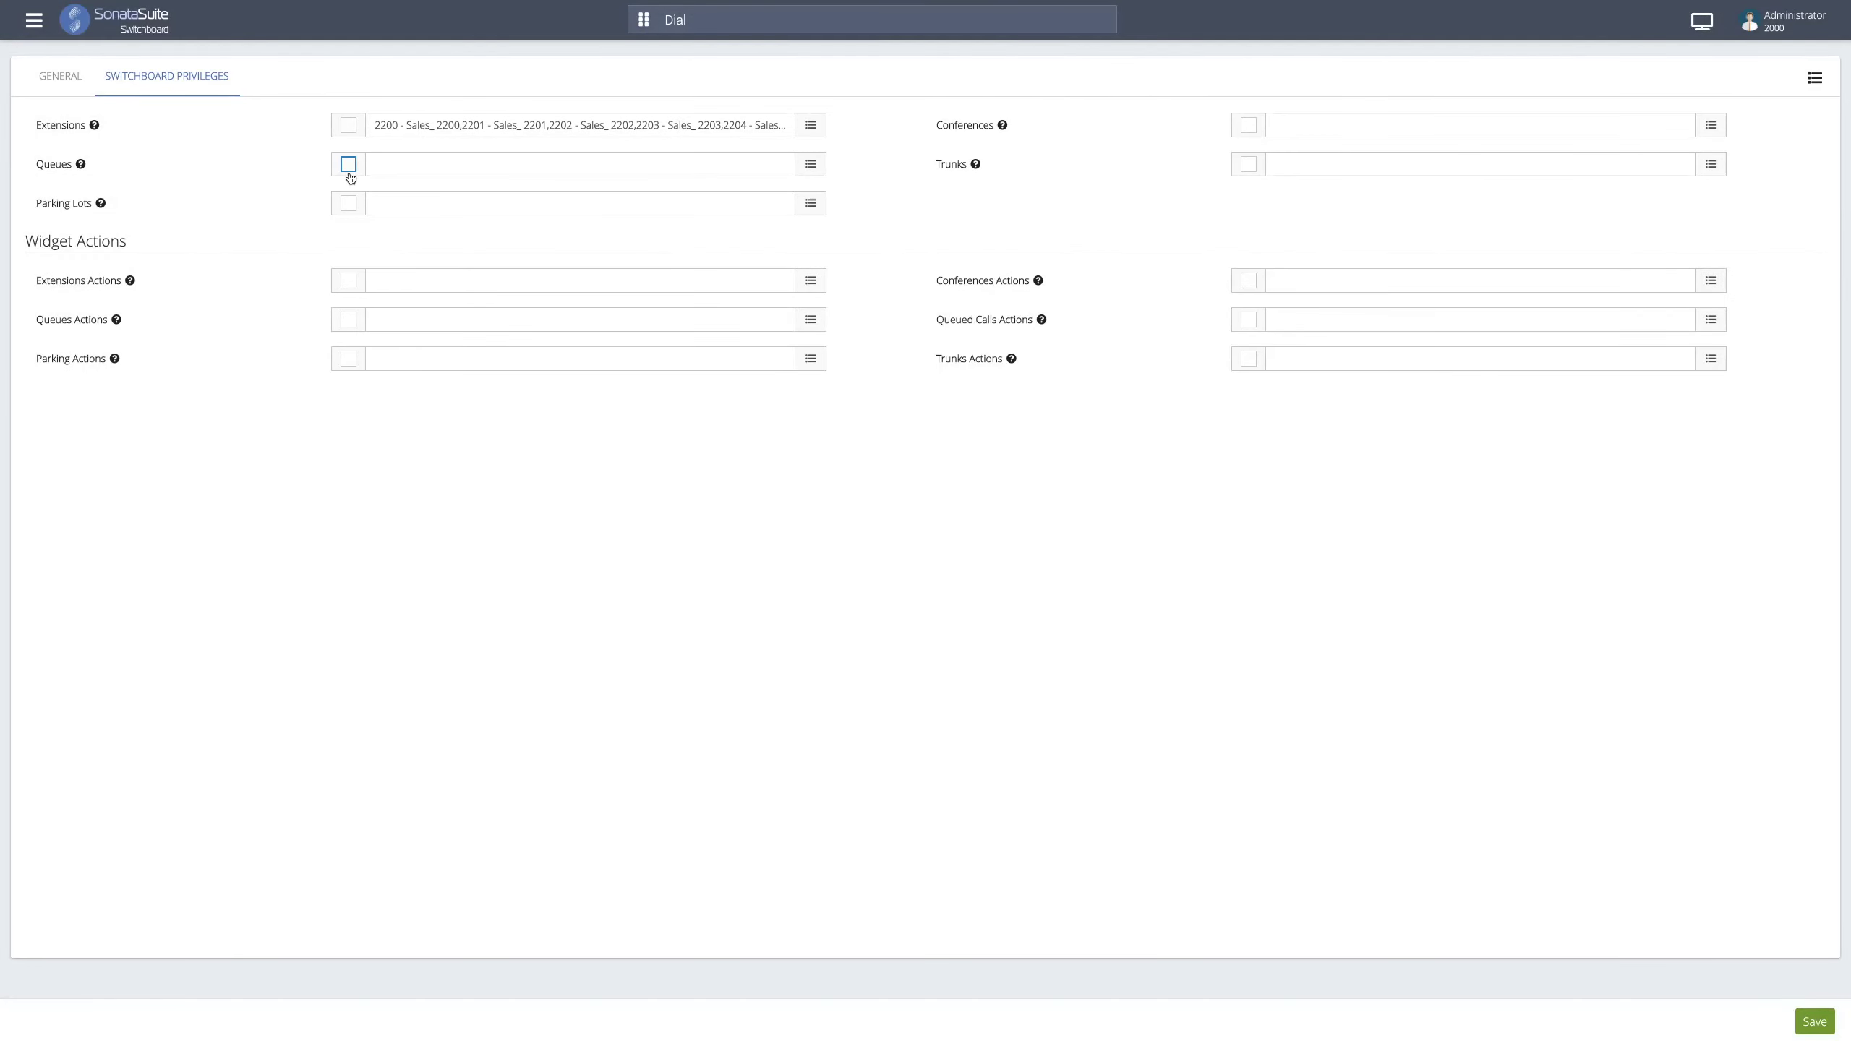
click(349, 165)
click(432, 205)
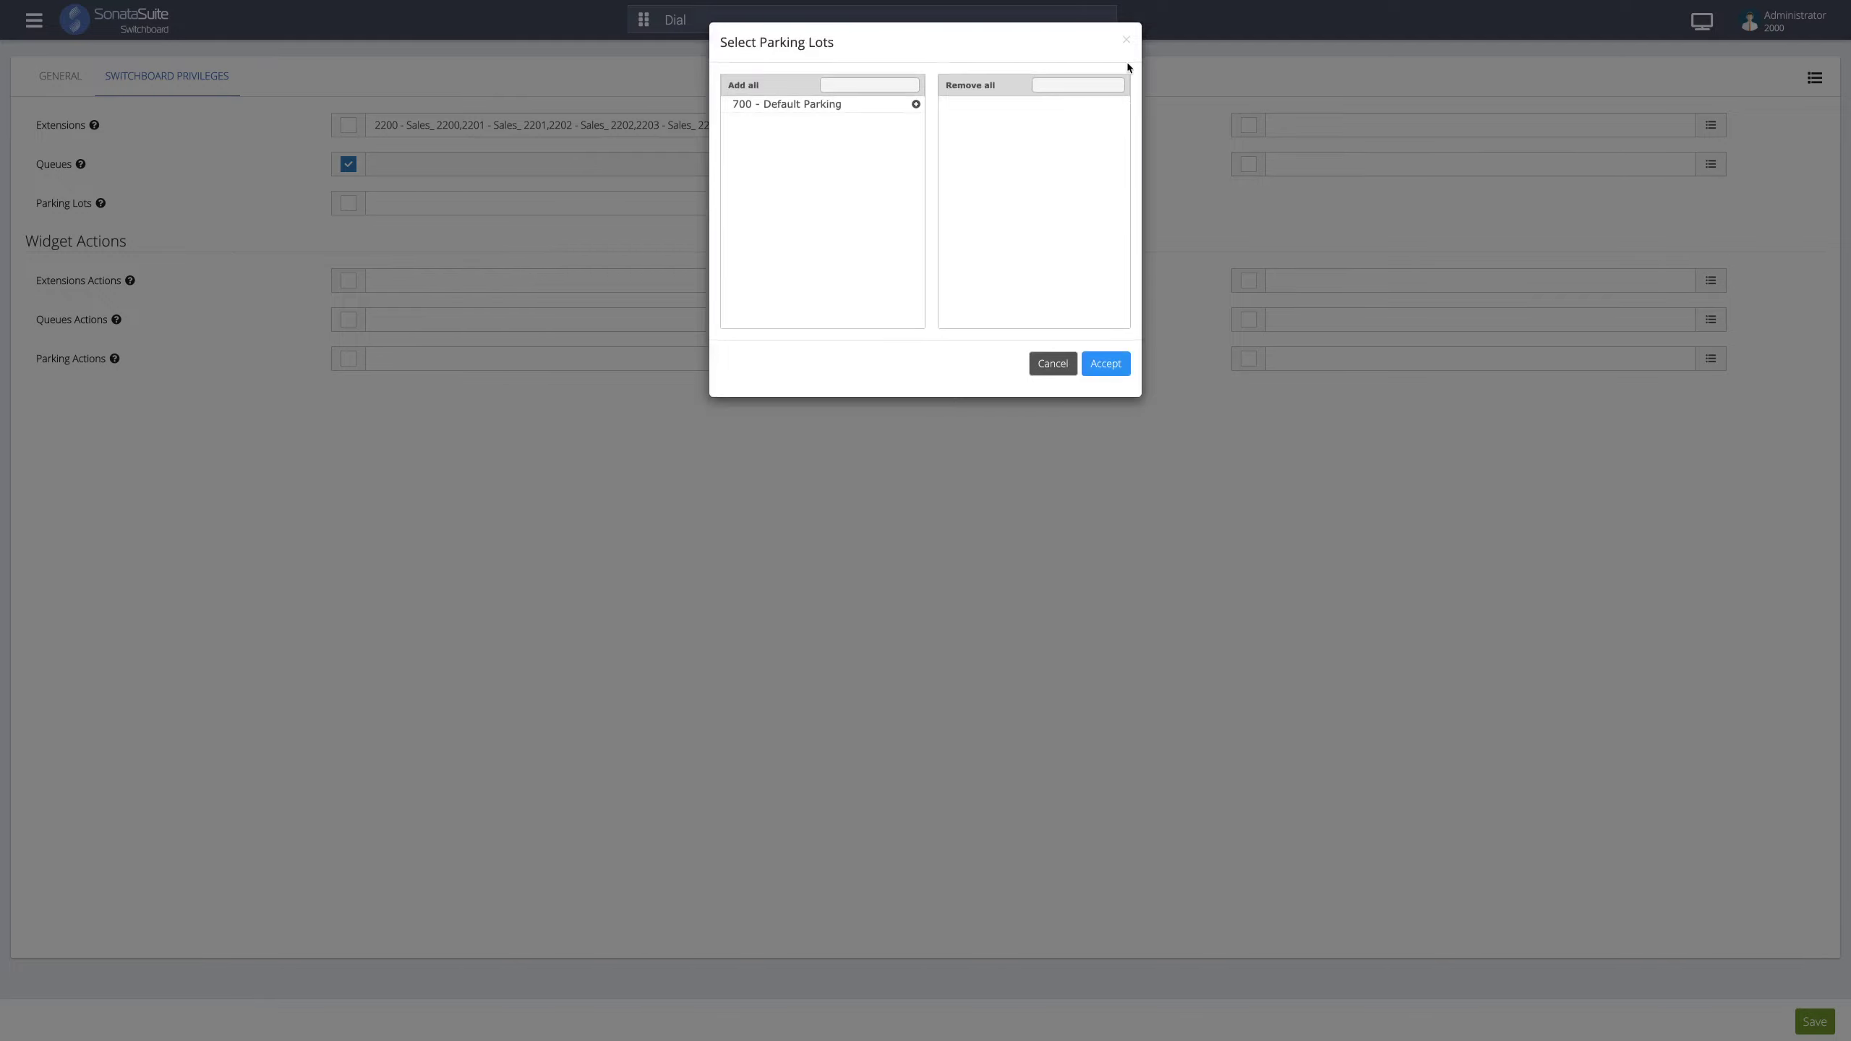
click(1126, 39)
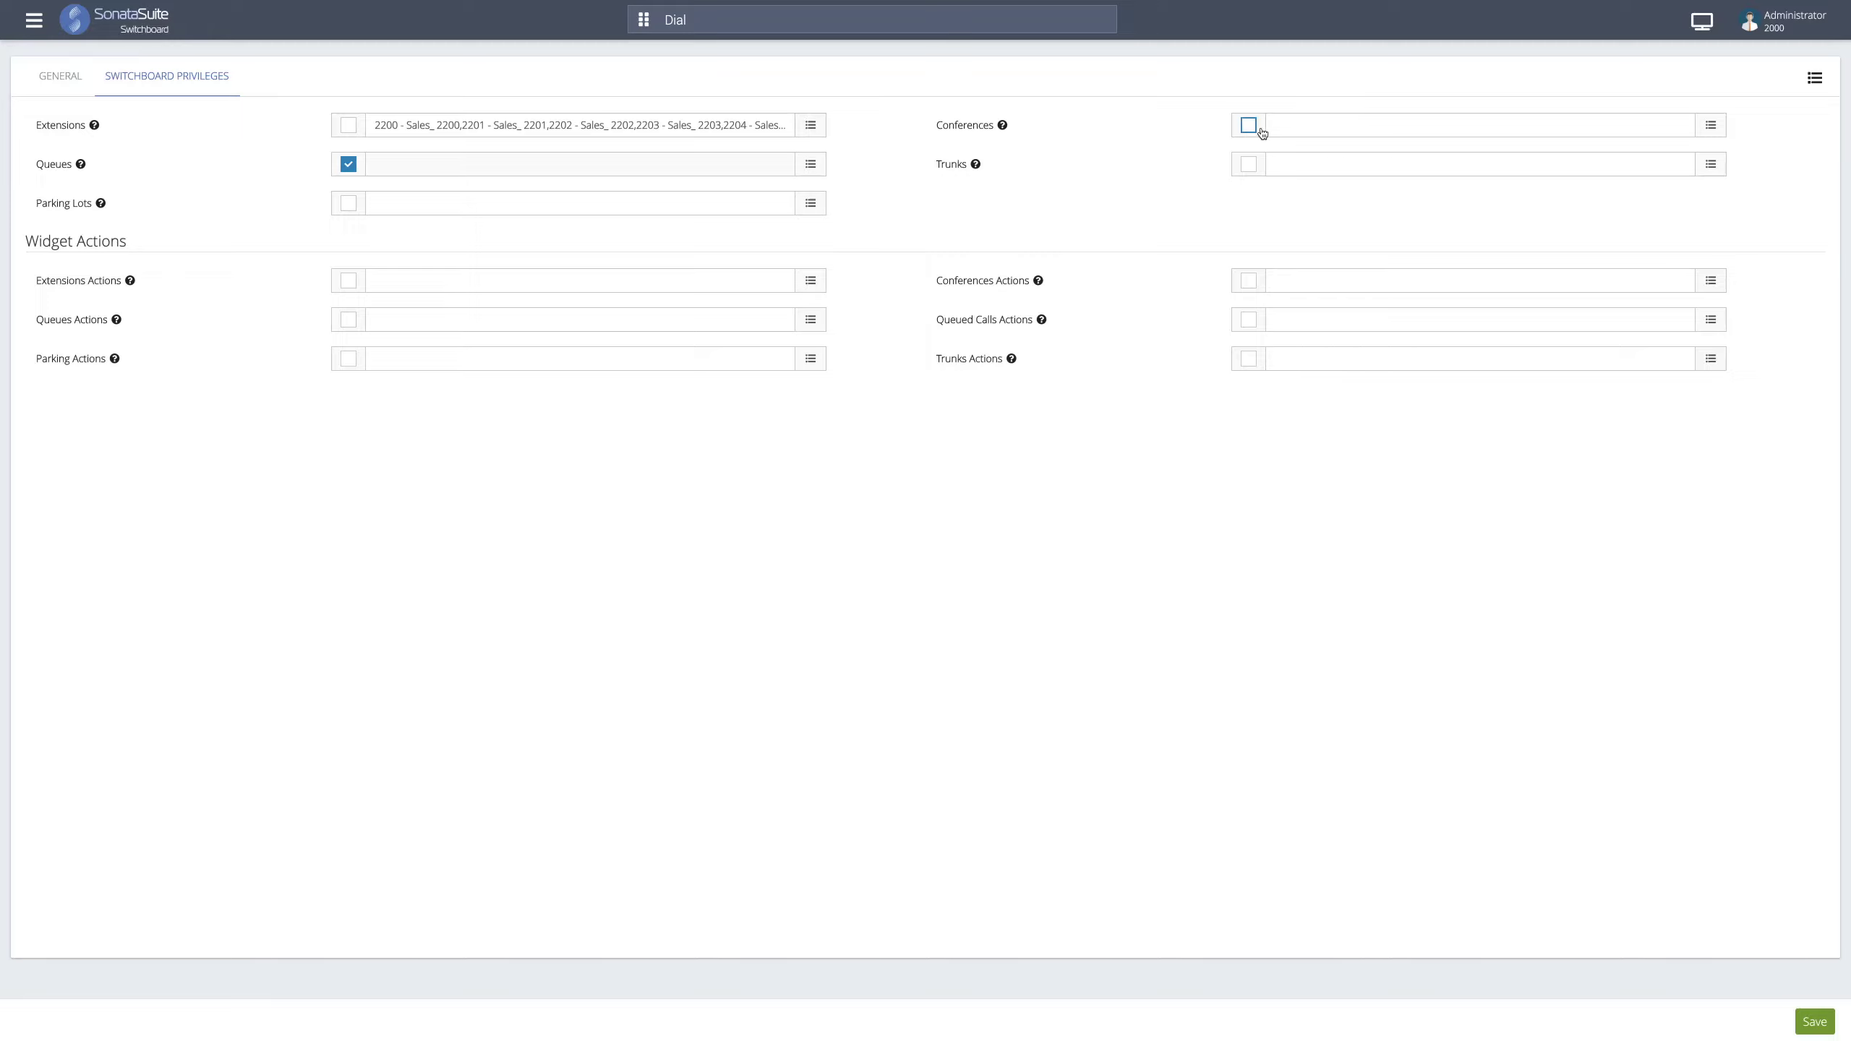
mouse_move(976, 165)
- Enable Extensions Actions, leaving the extension and queue action lists unchanged
click(430, 279)
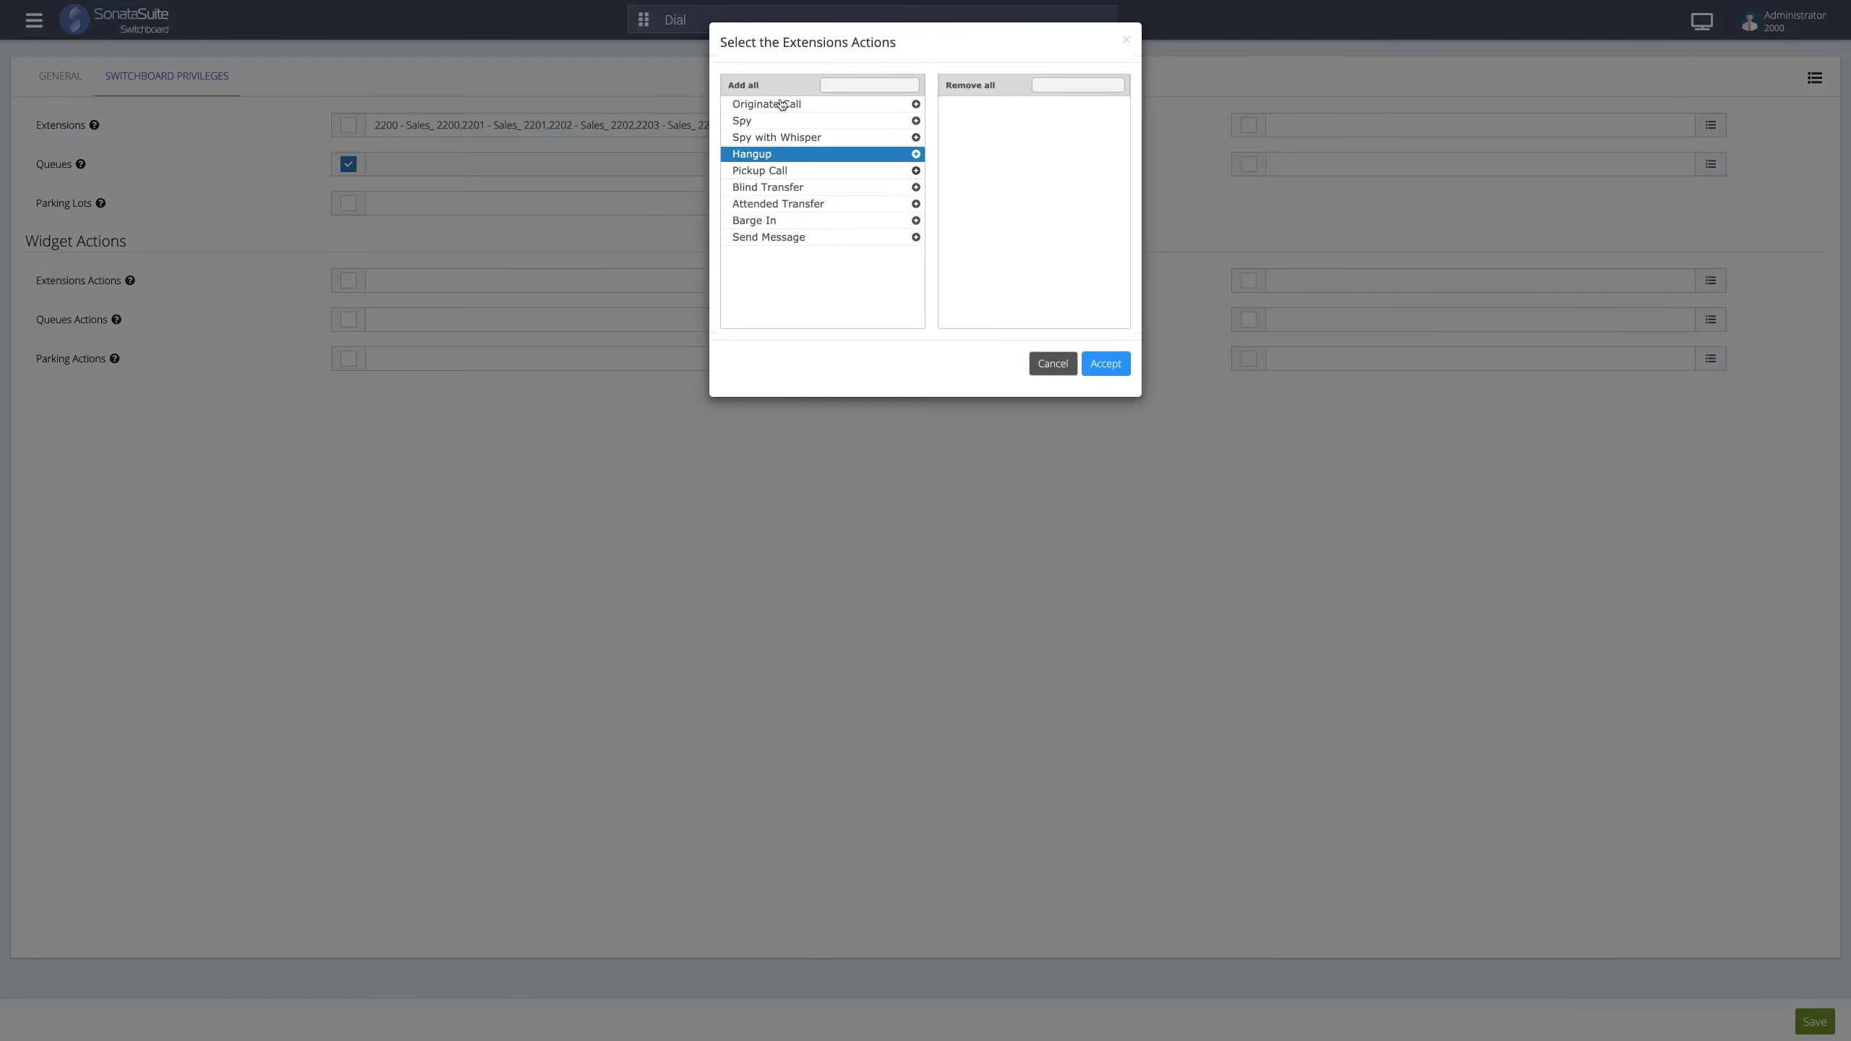
click(781, 105)
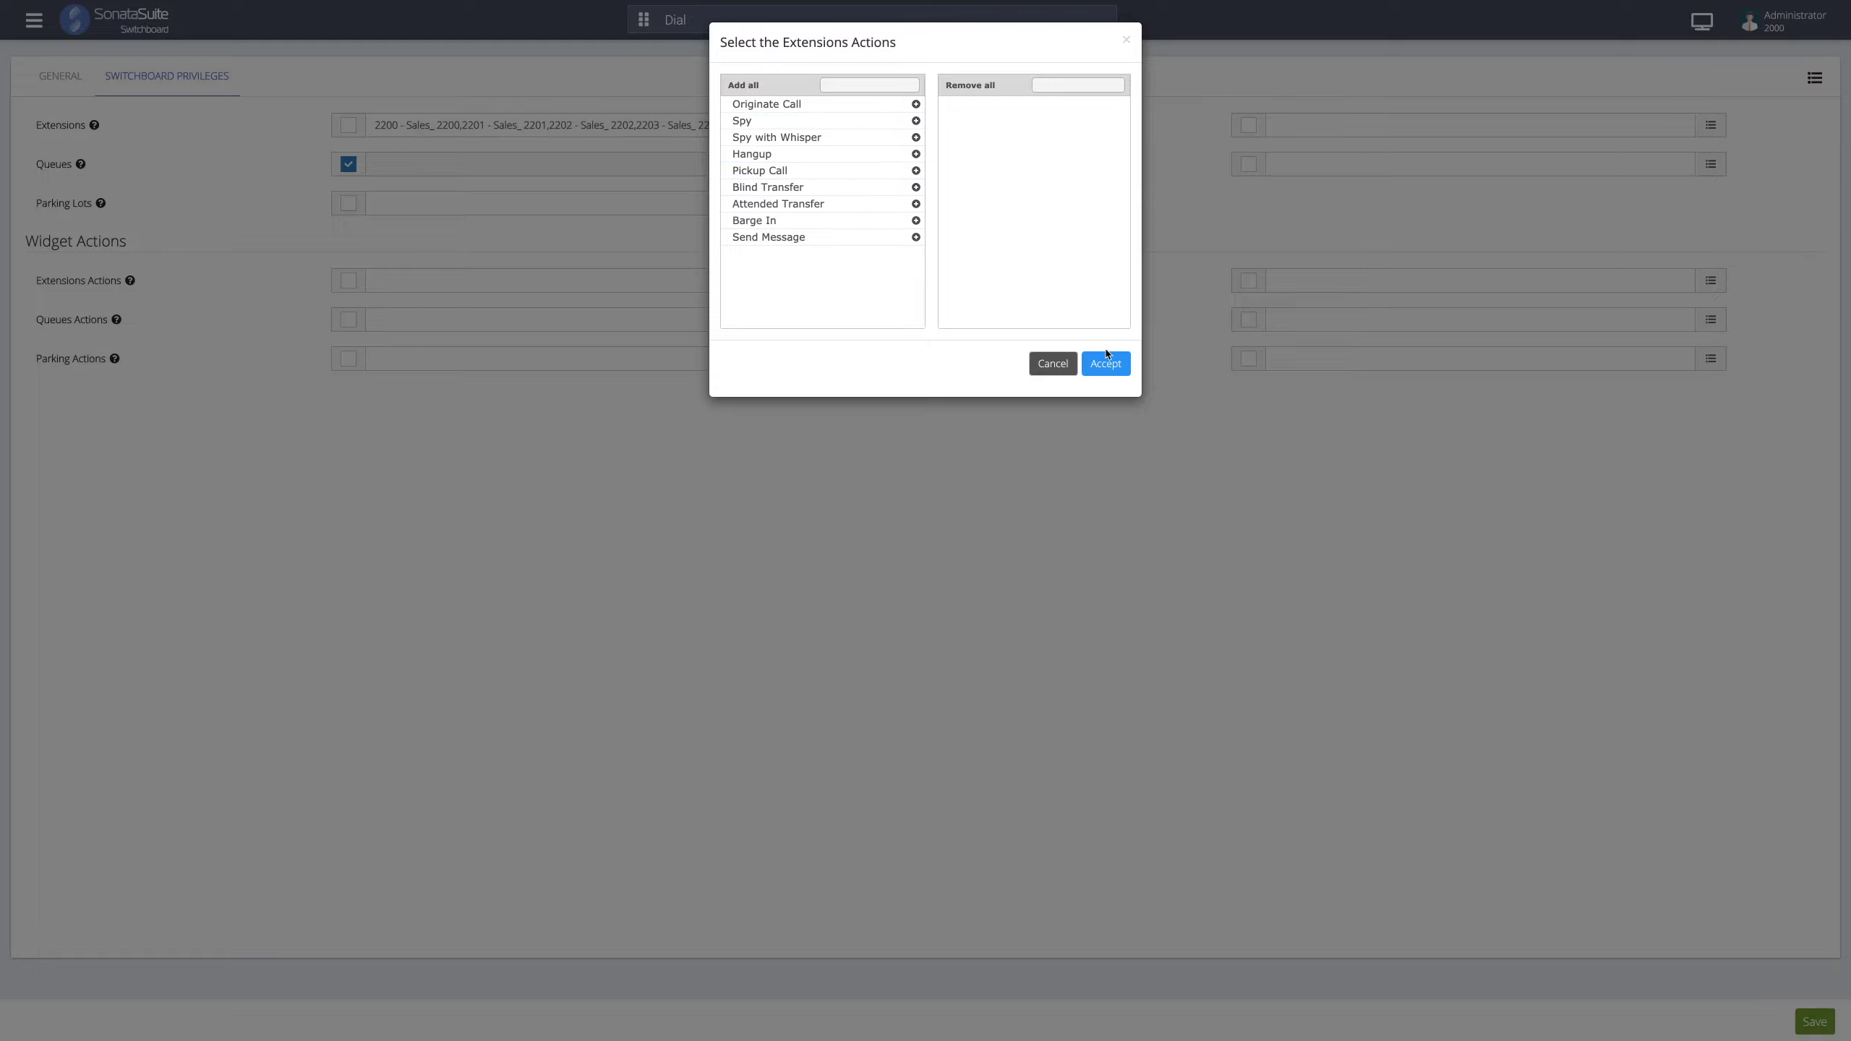
click(1052, 363)
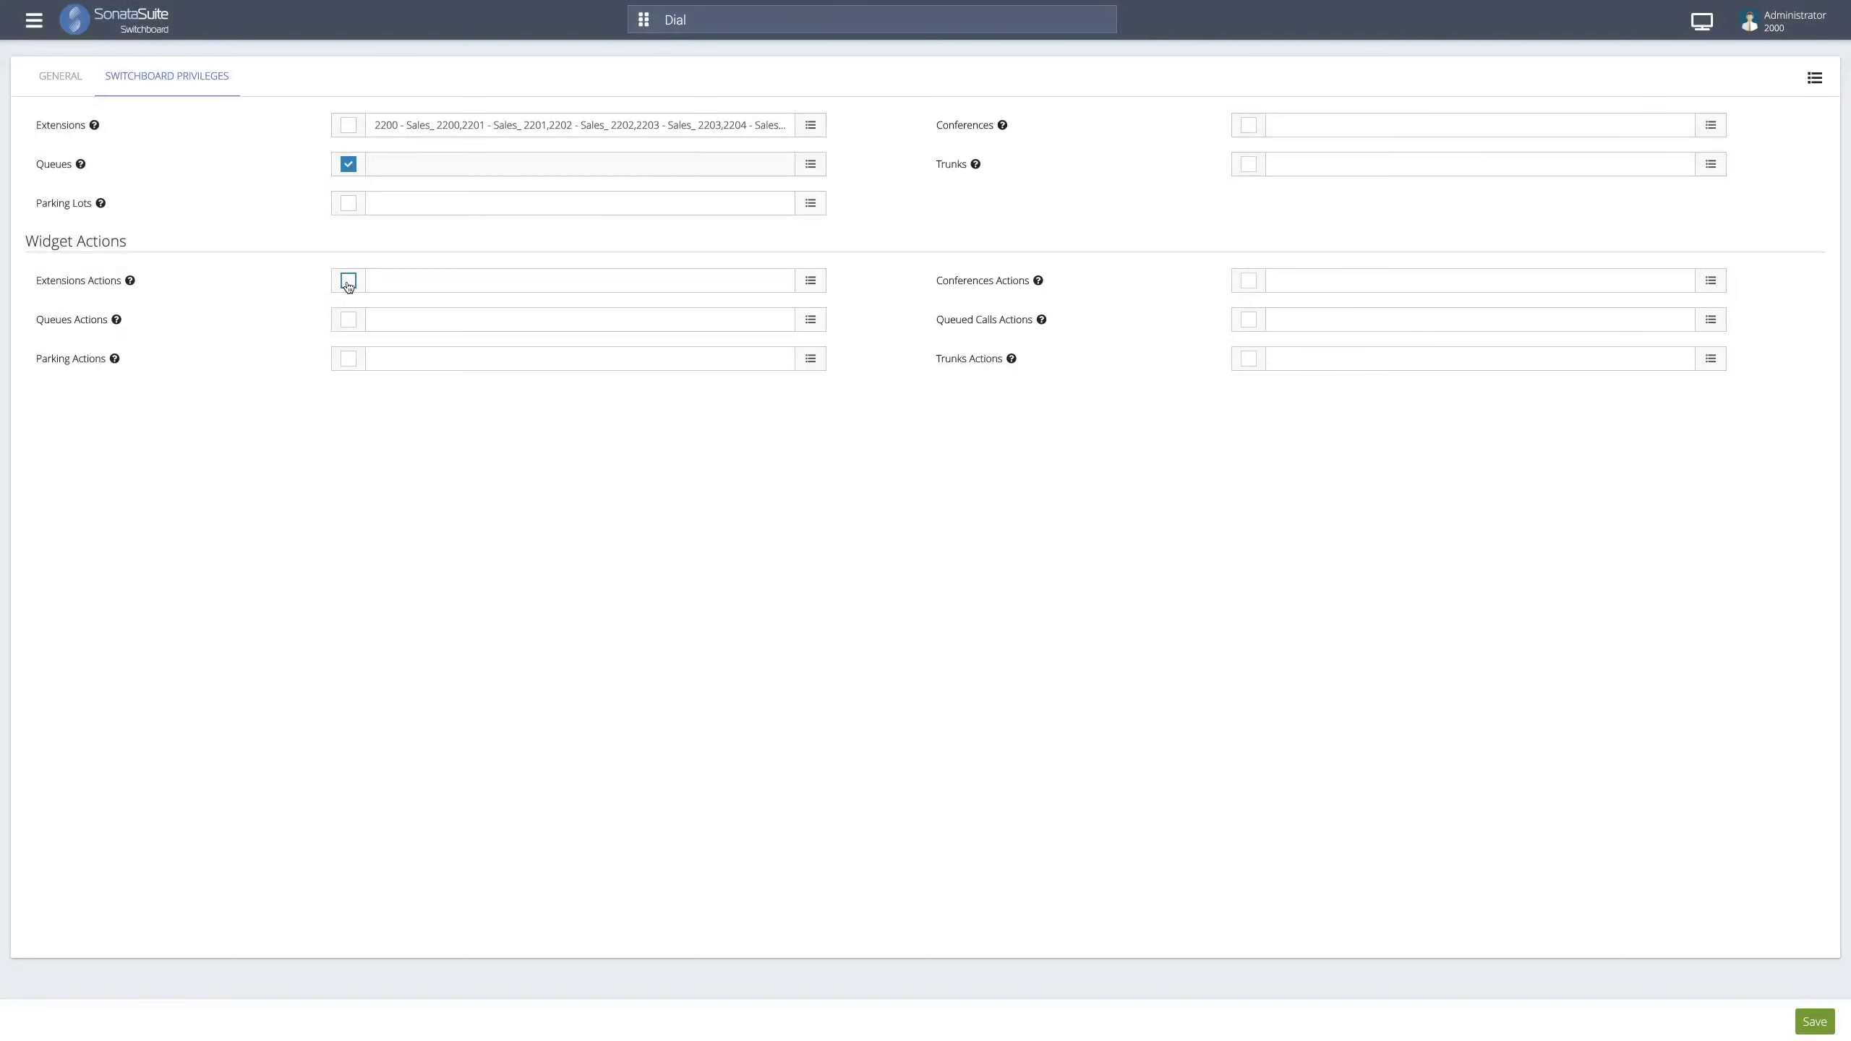
click(349, 280)
mouse_move(216, 283)
click(392, 323)
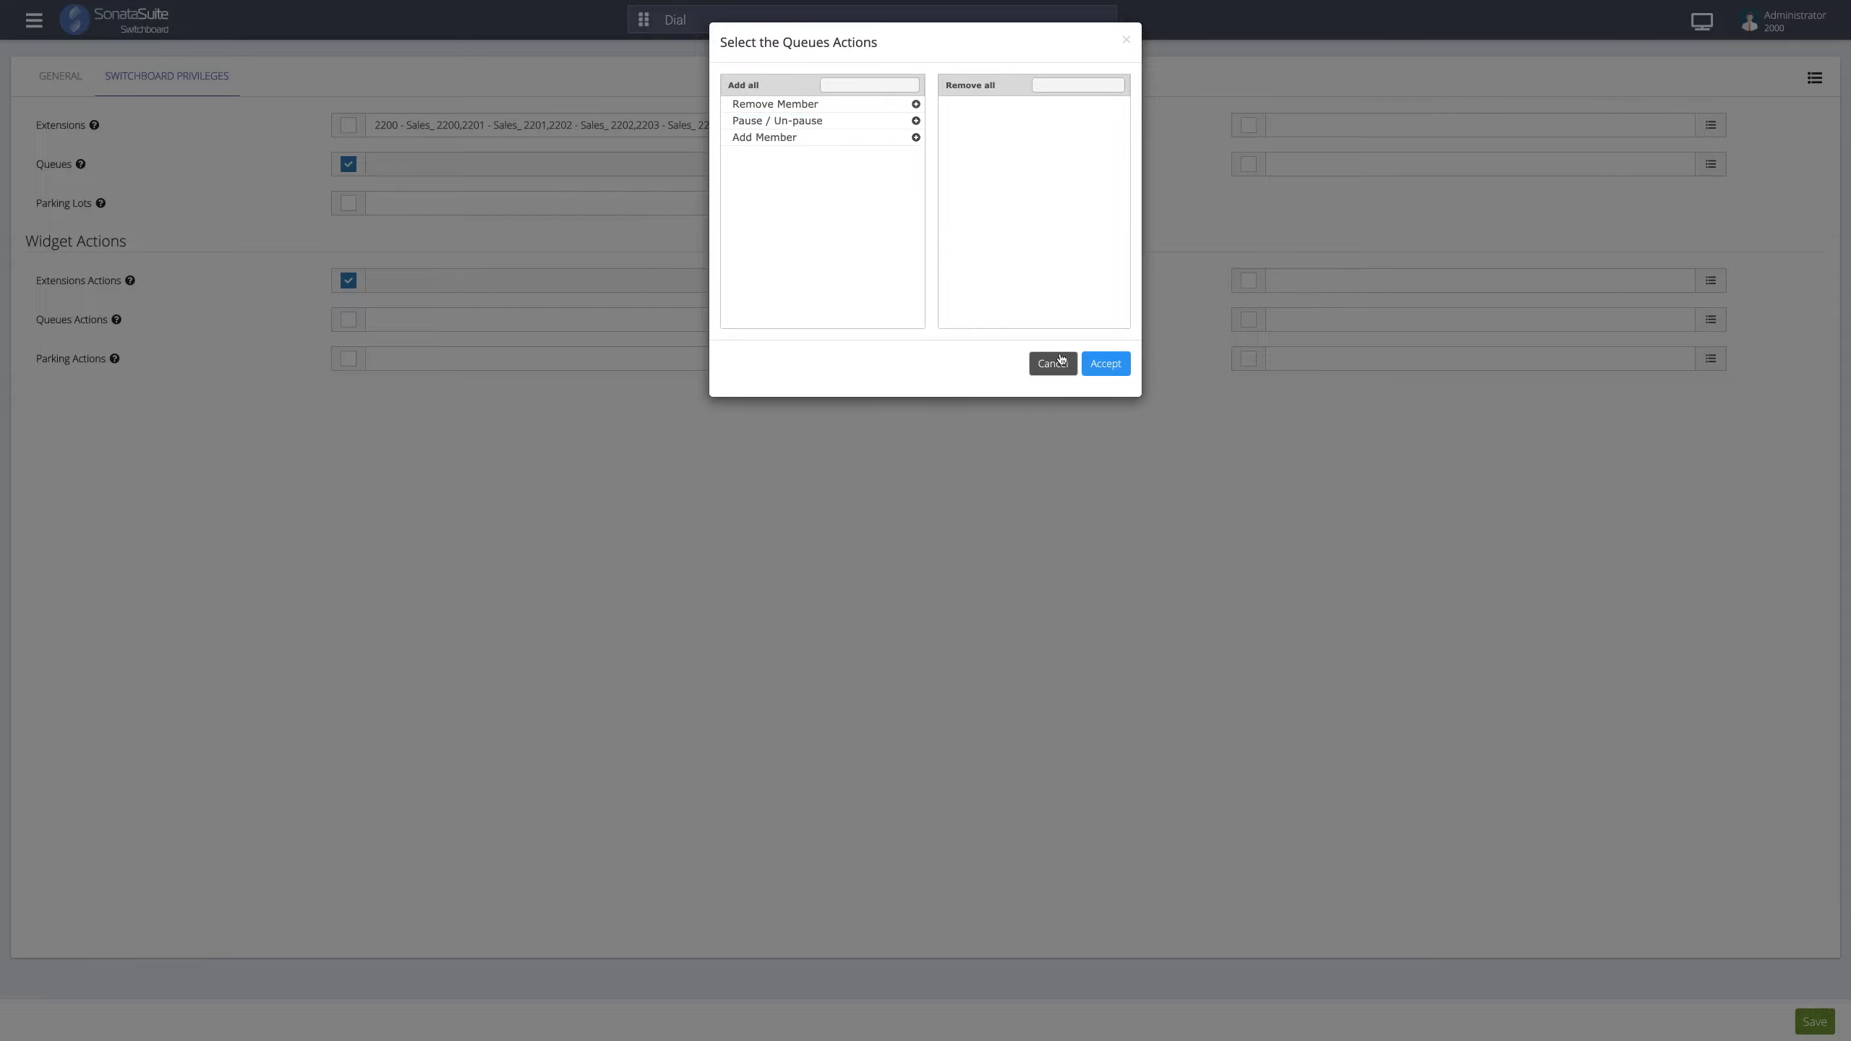
click(1052, 363)
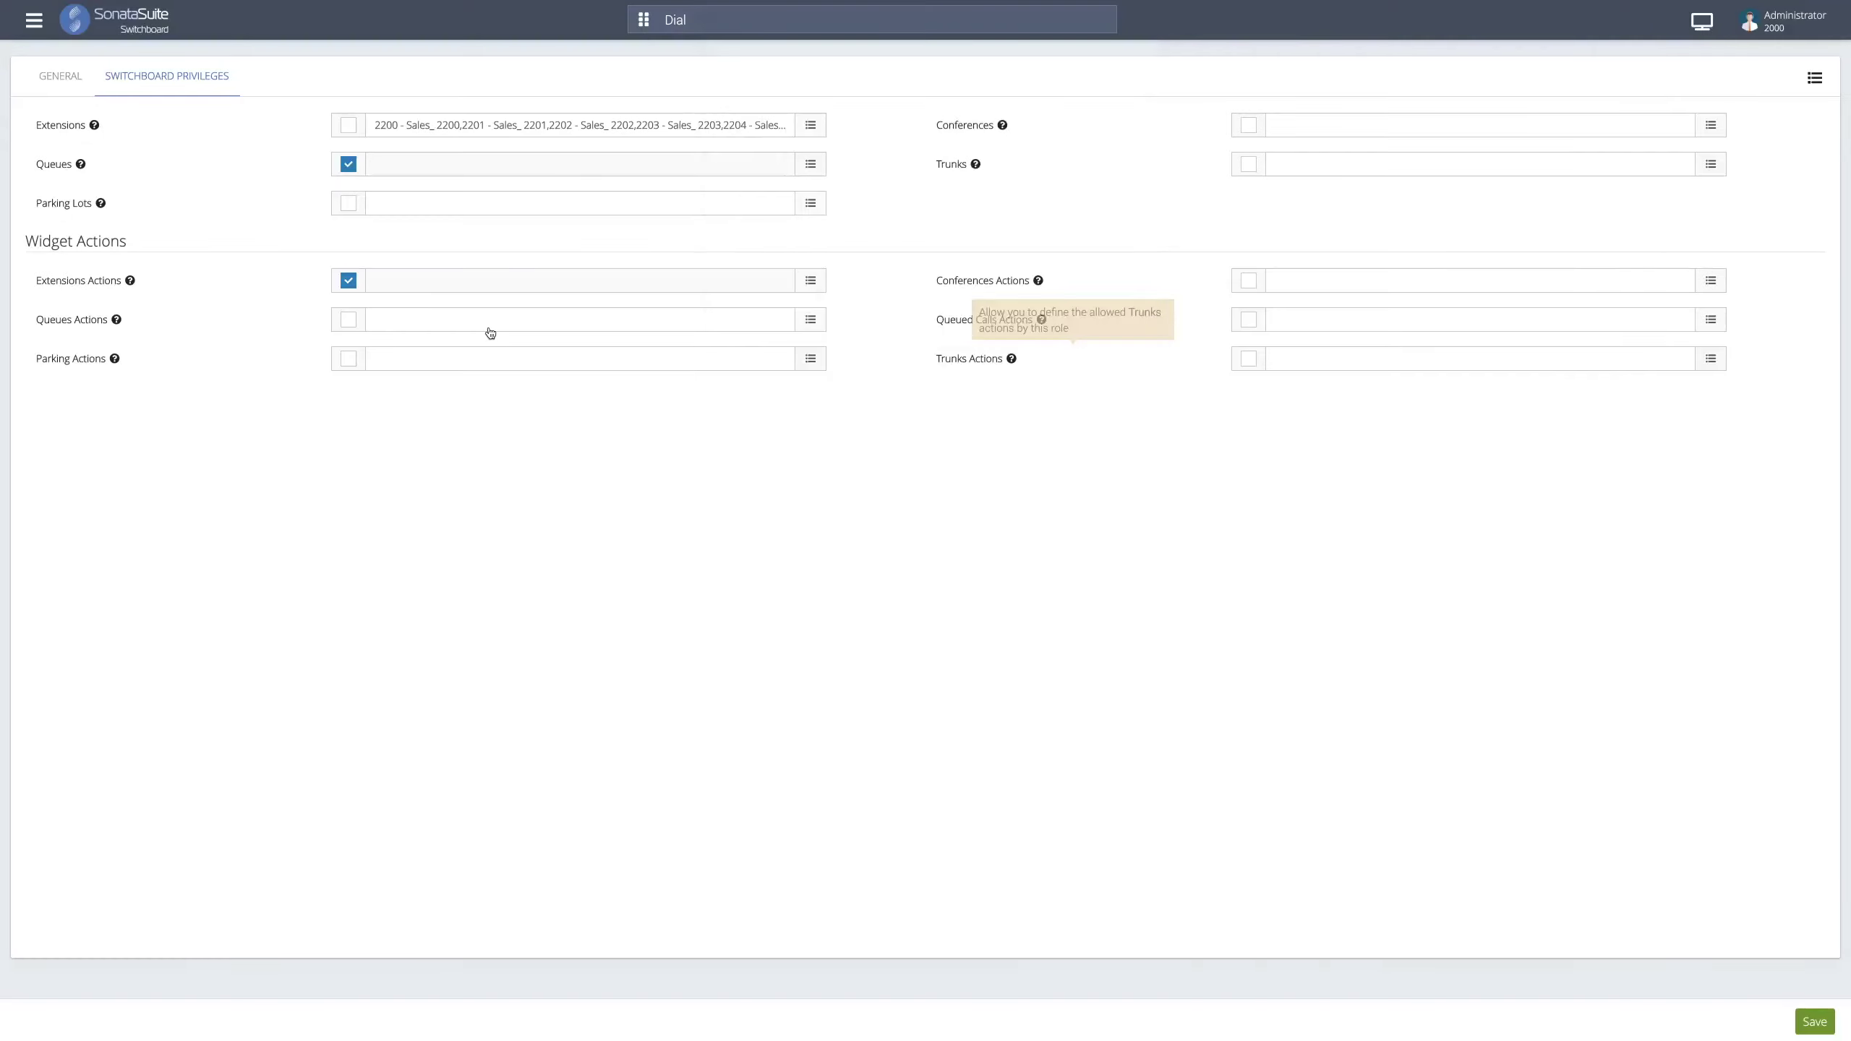
- Enable Queues Actions, leaving parking and conference actions unassigned
click(350, 324)
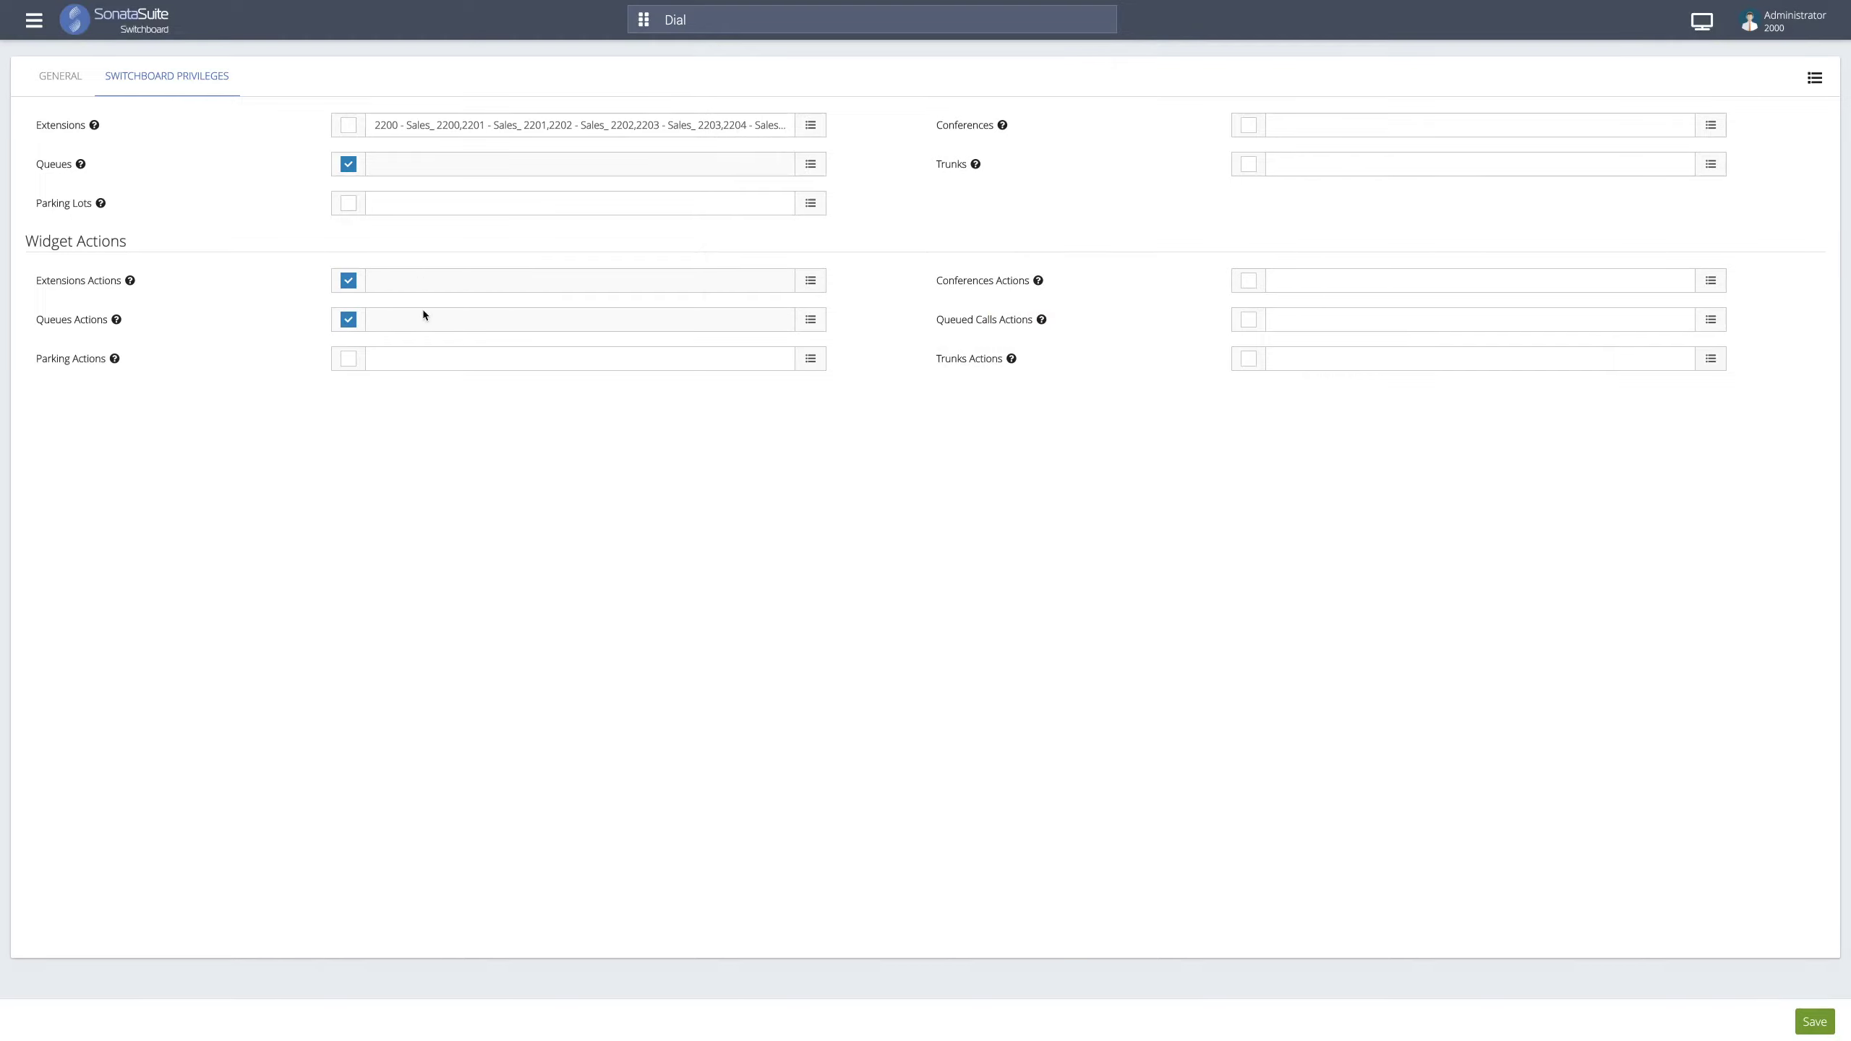
click(438, 359)
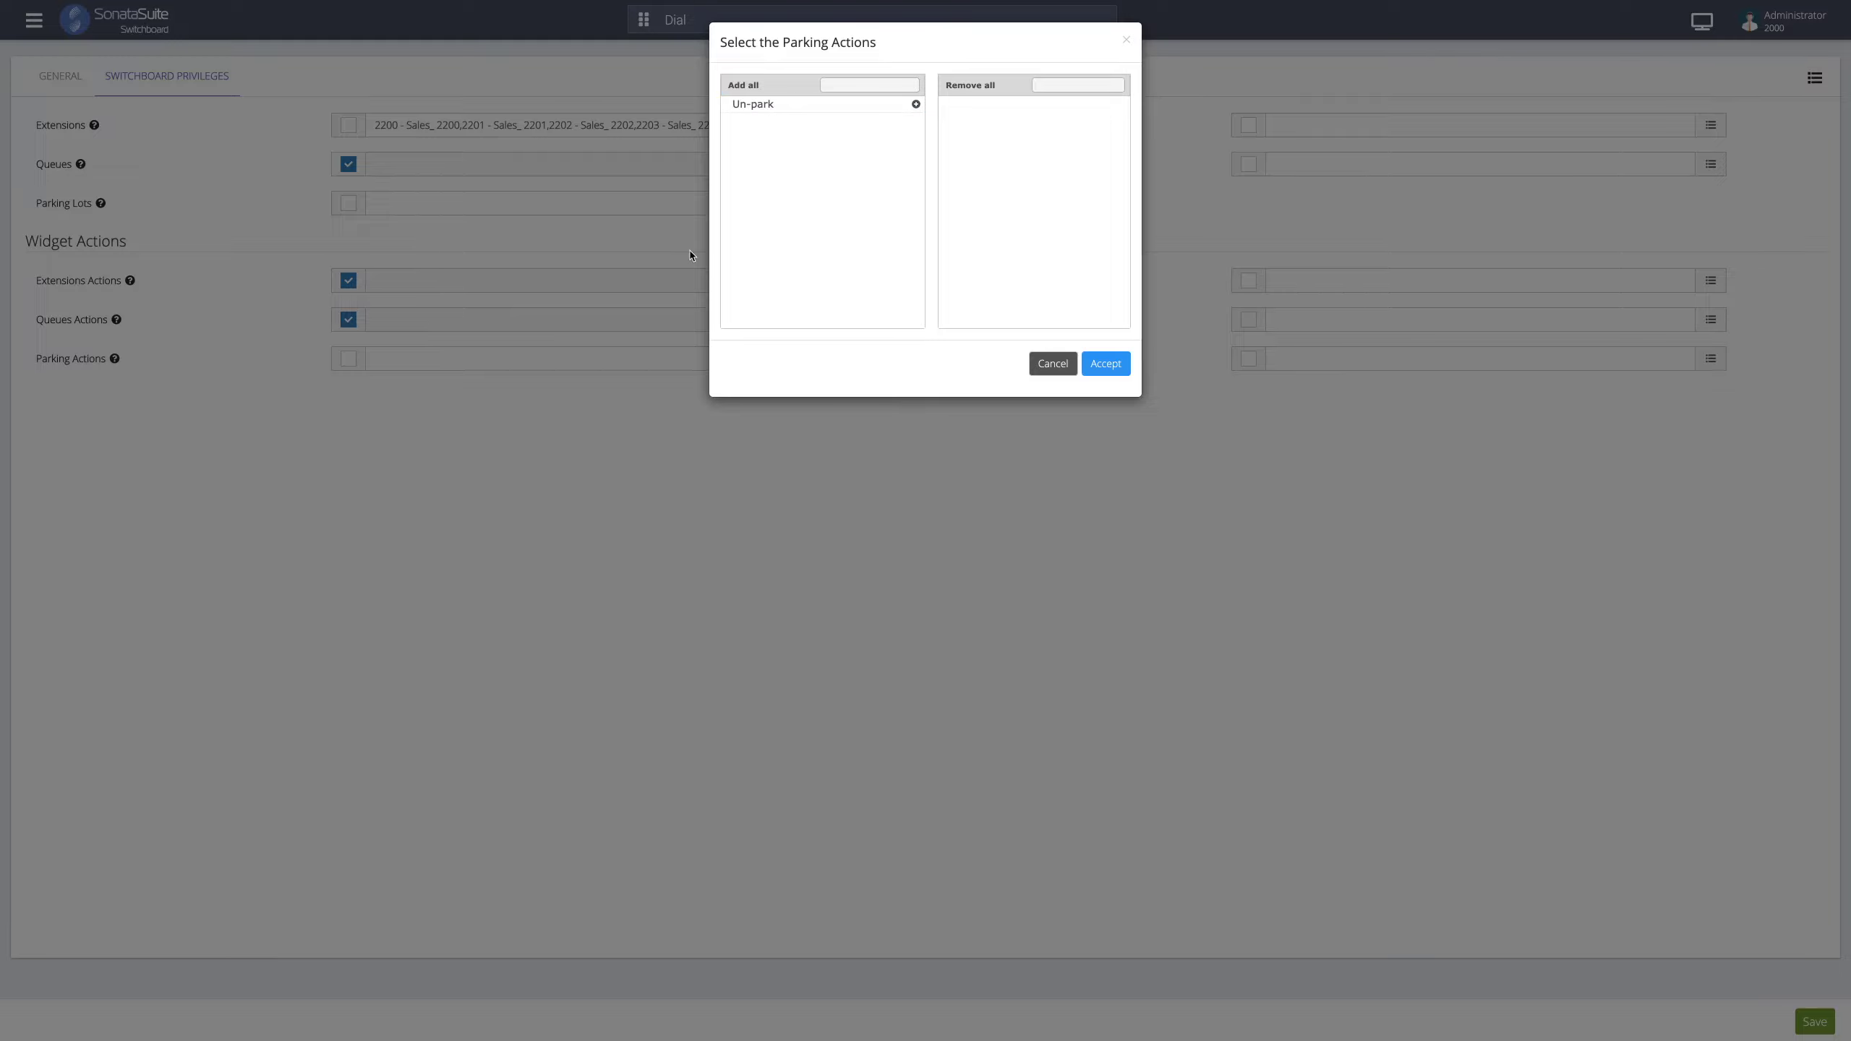
click(1125, 39)
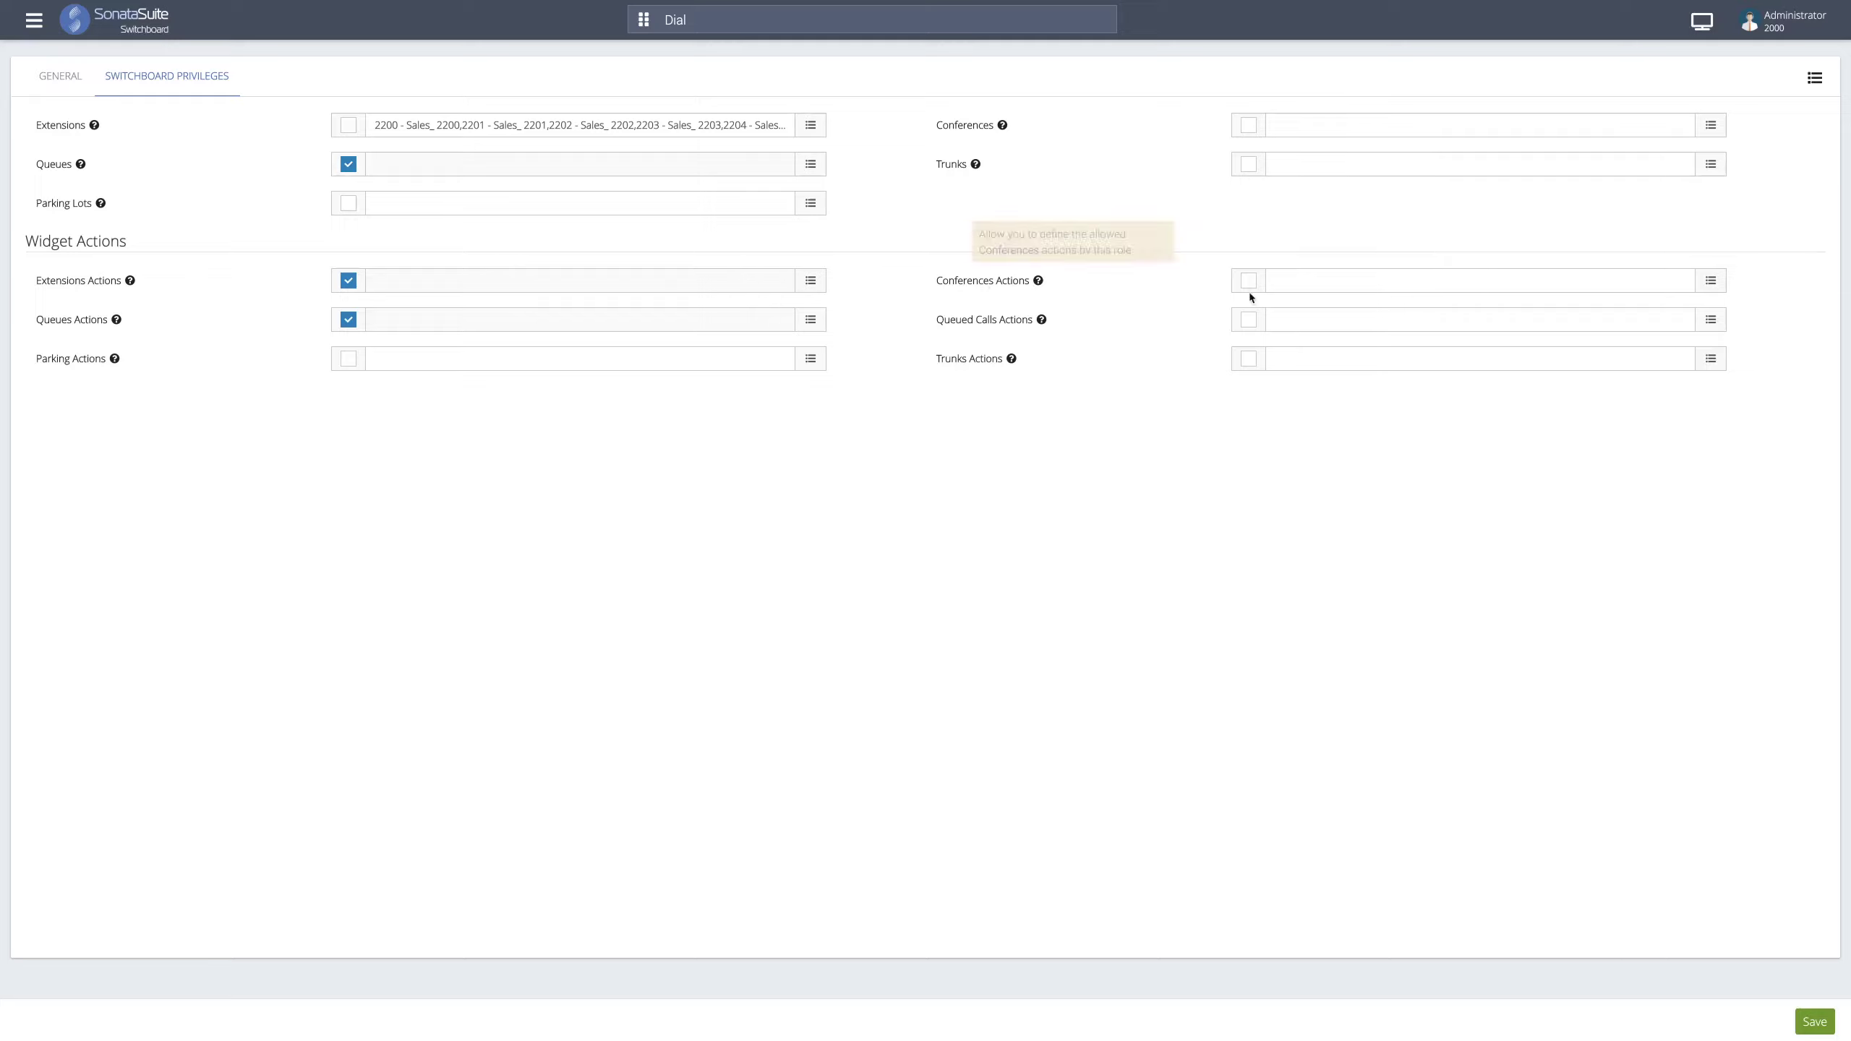
click(1288, 286)
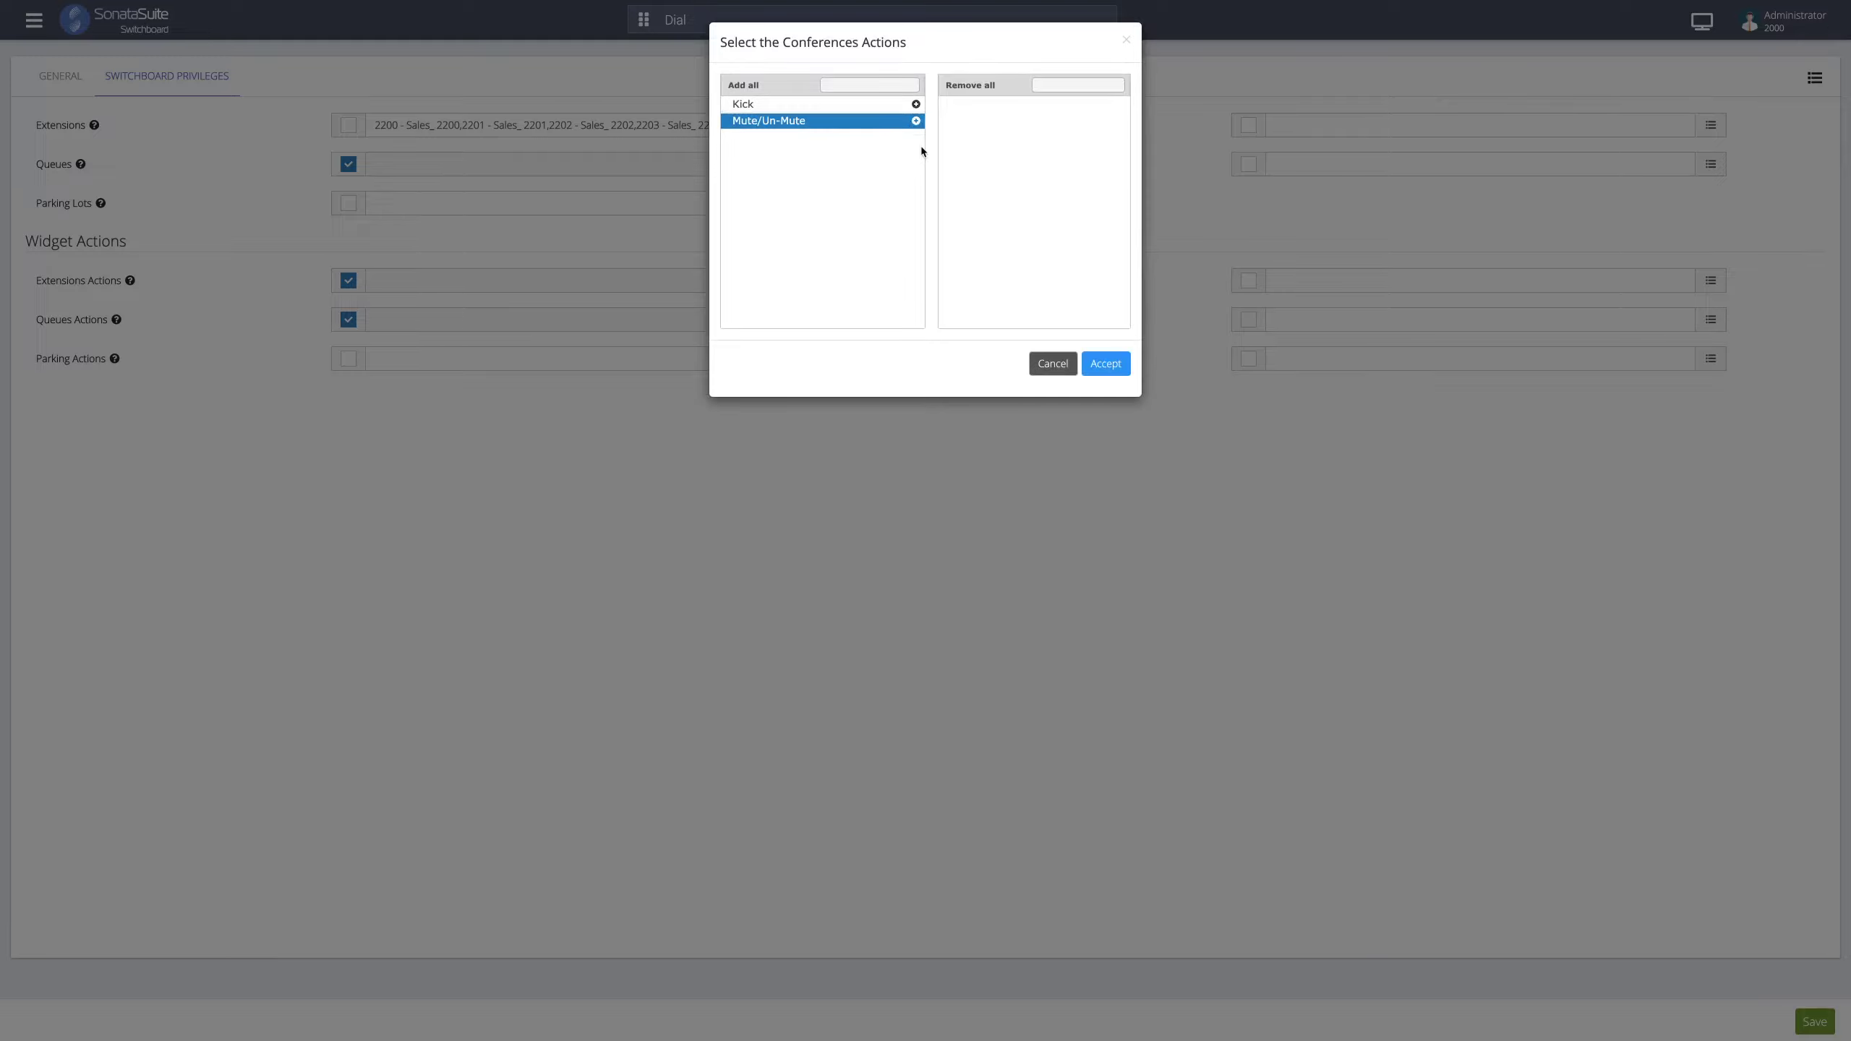
click(1053, 363)
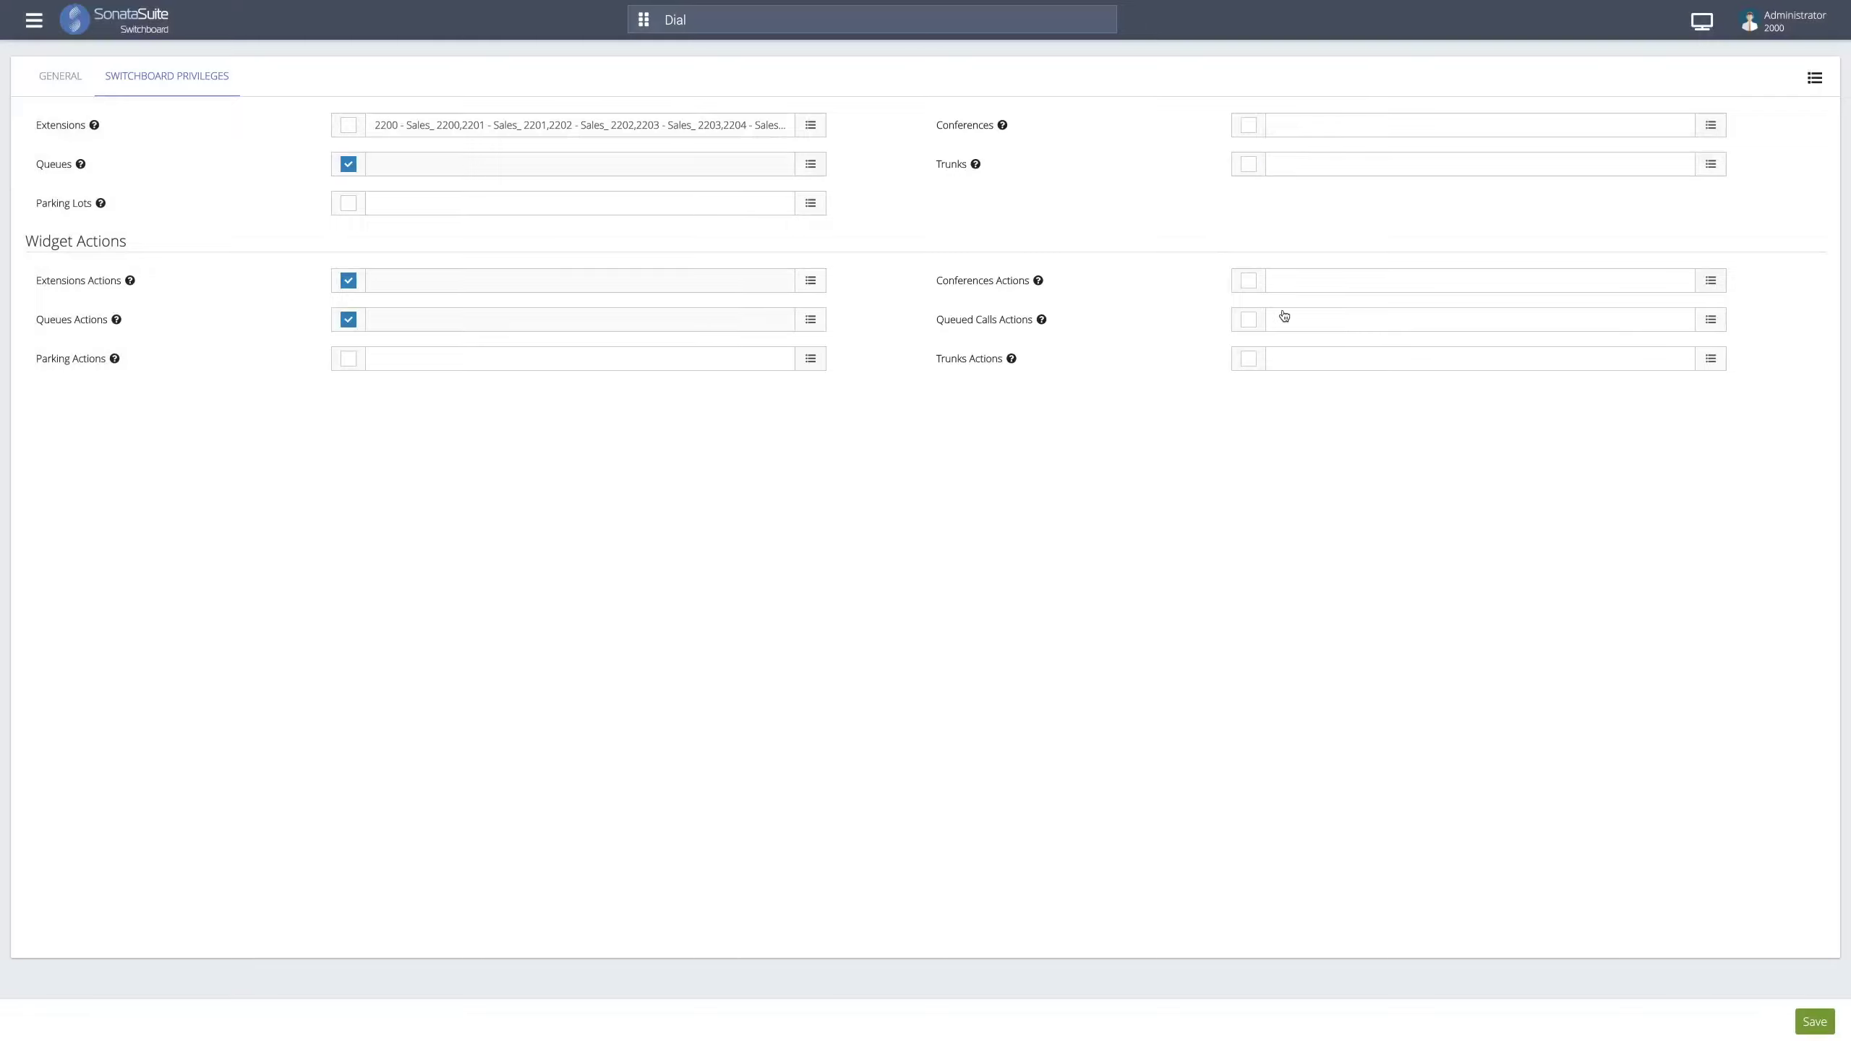
- Enable Queued Calls Actions, leave trunks actions empty, and return to the General tab
mouse_move(981, 332)
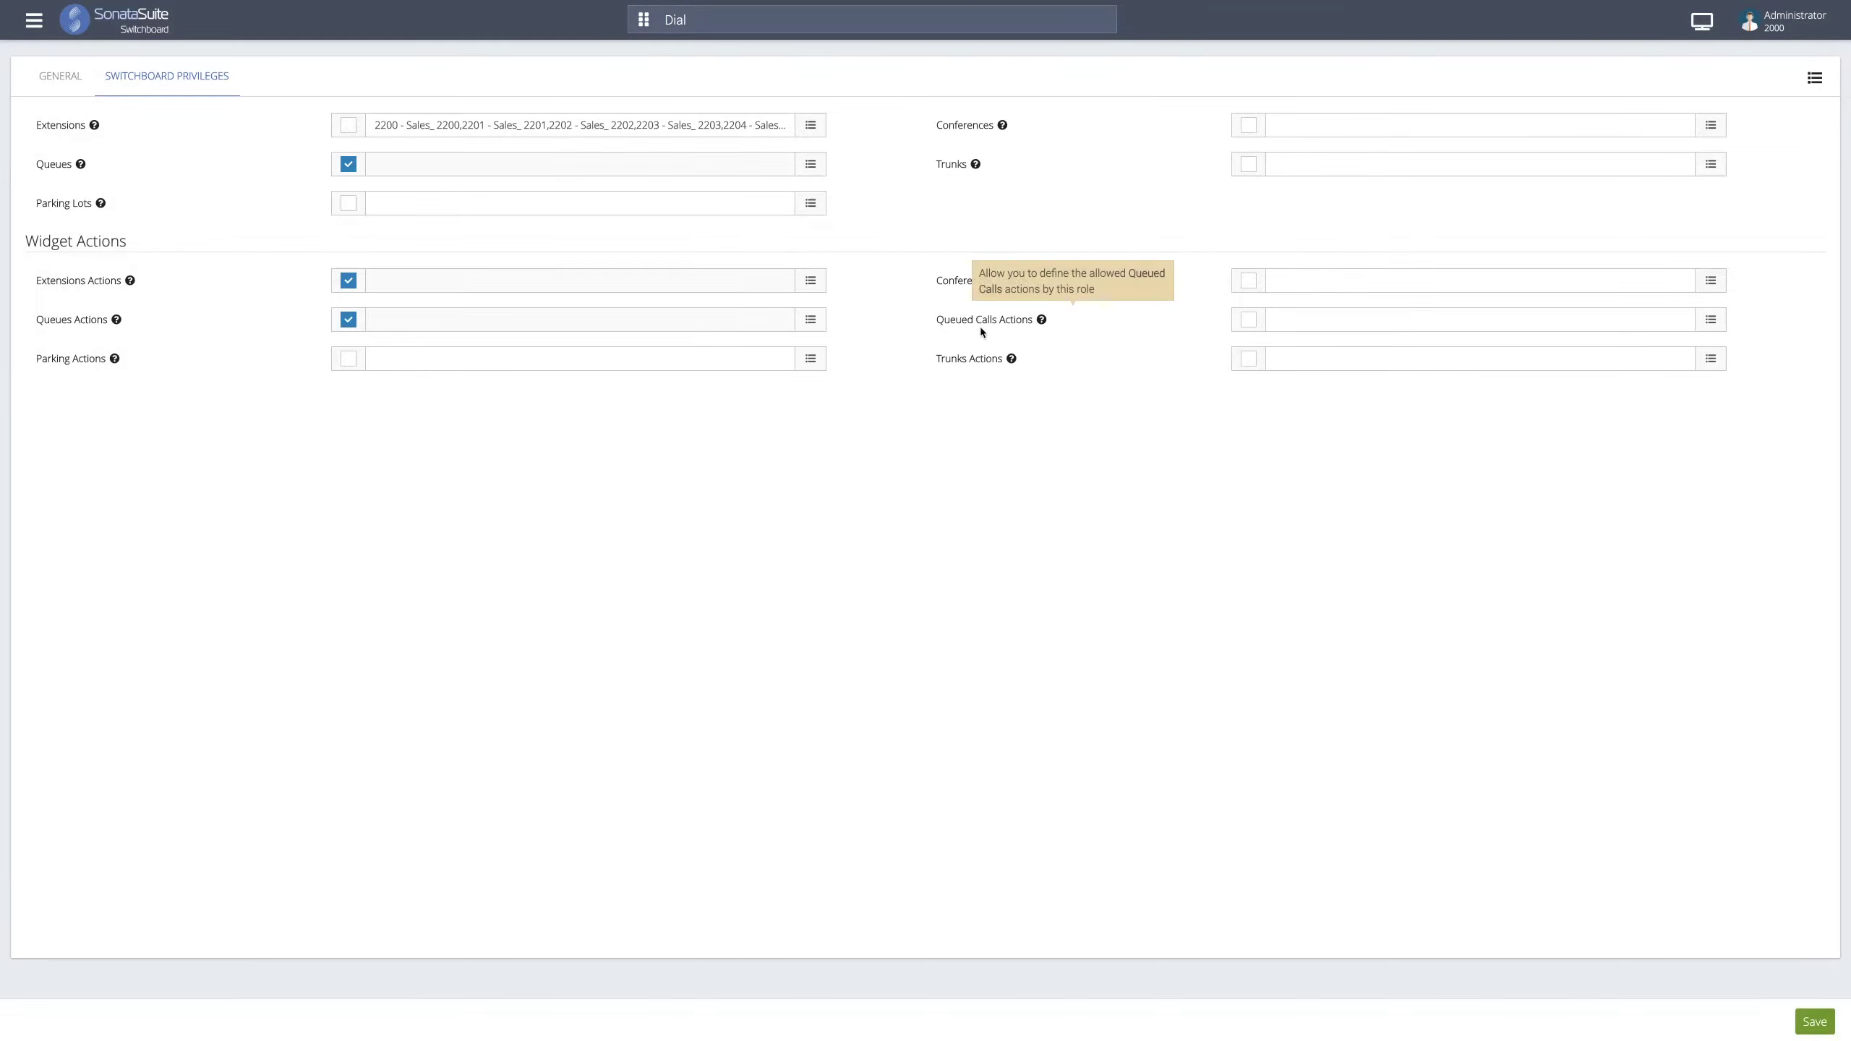
click(1275, 319)
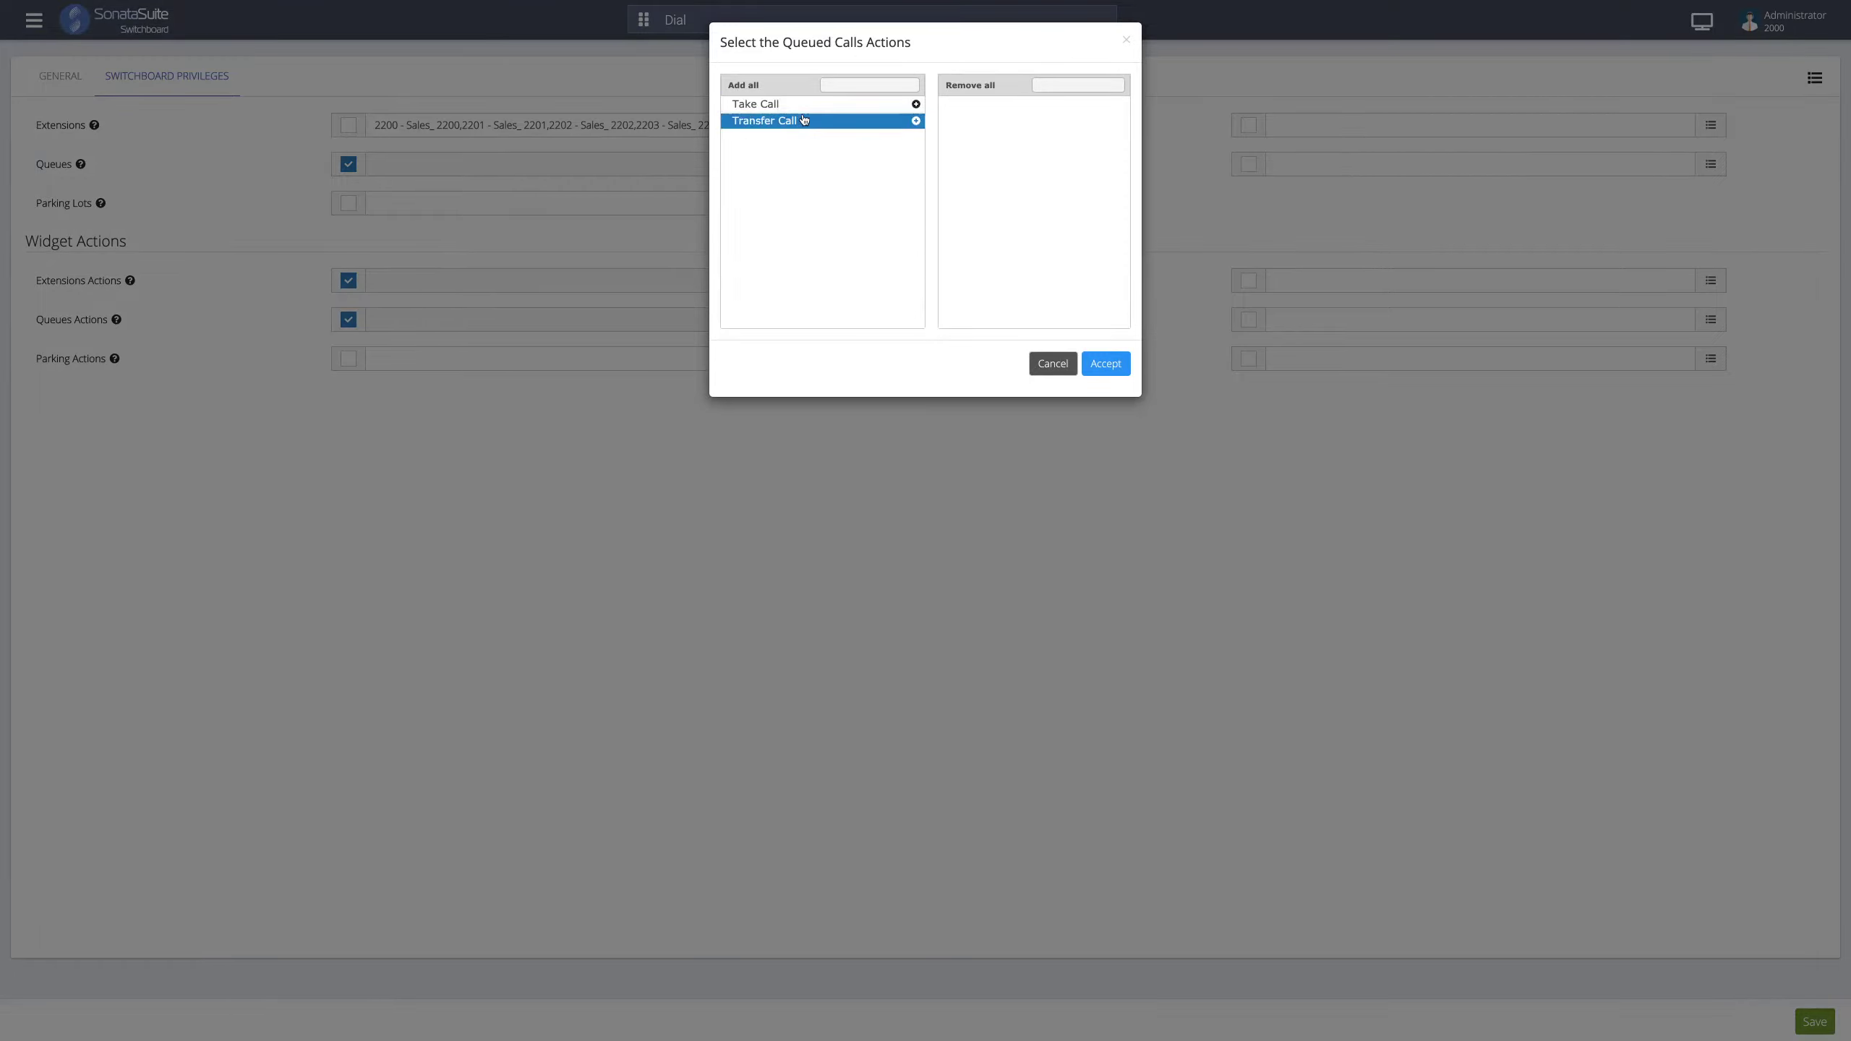
click(1126, 40)
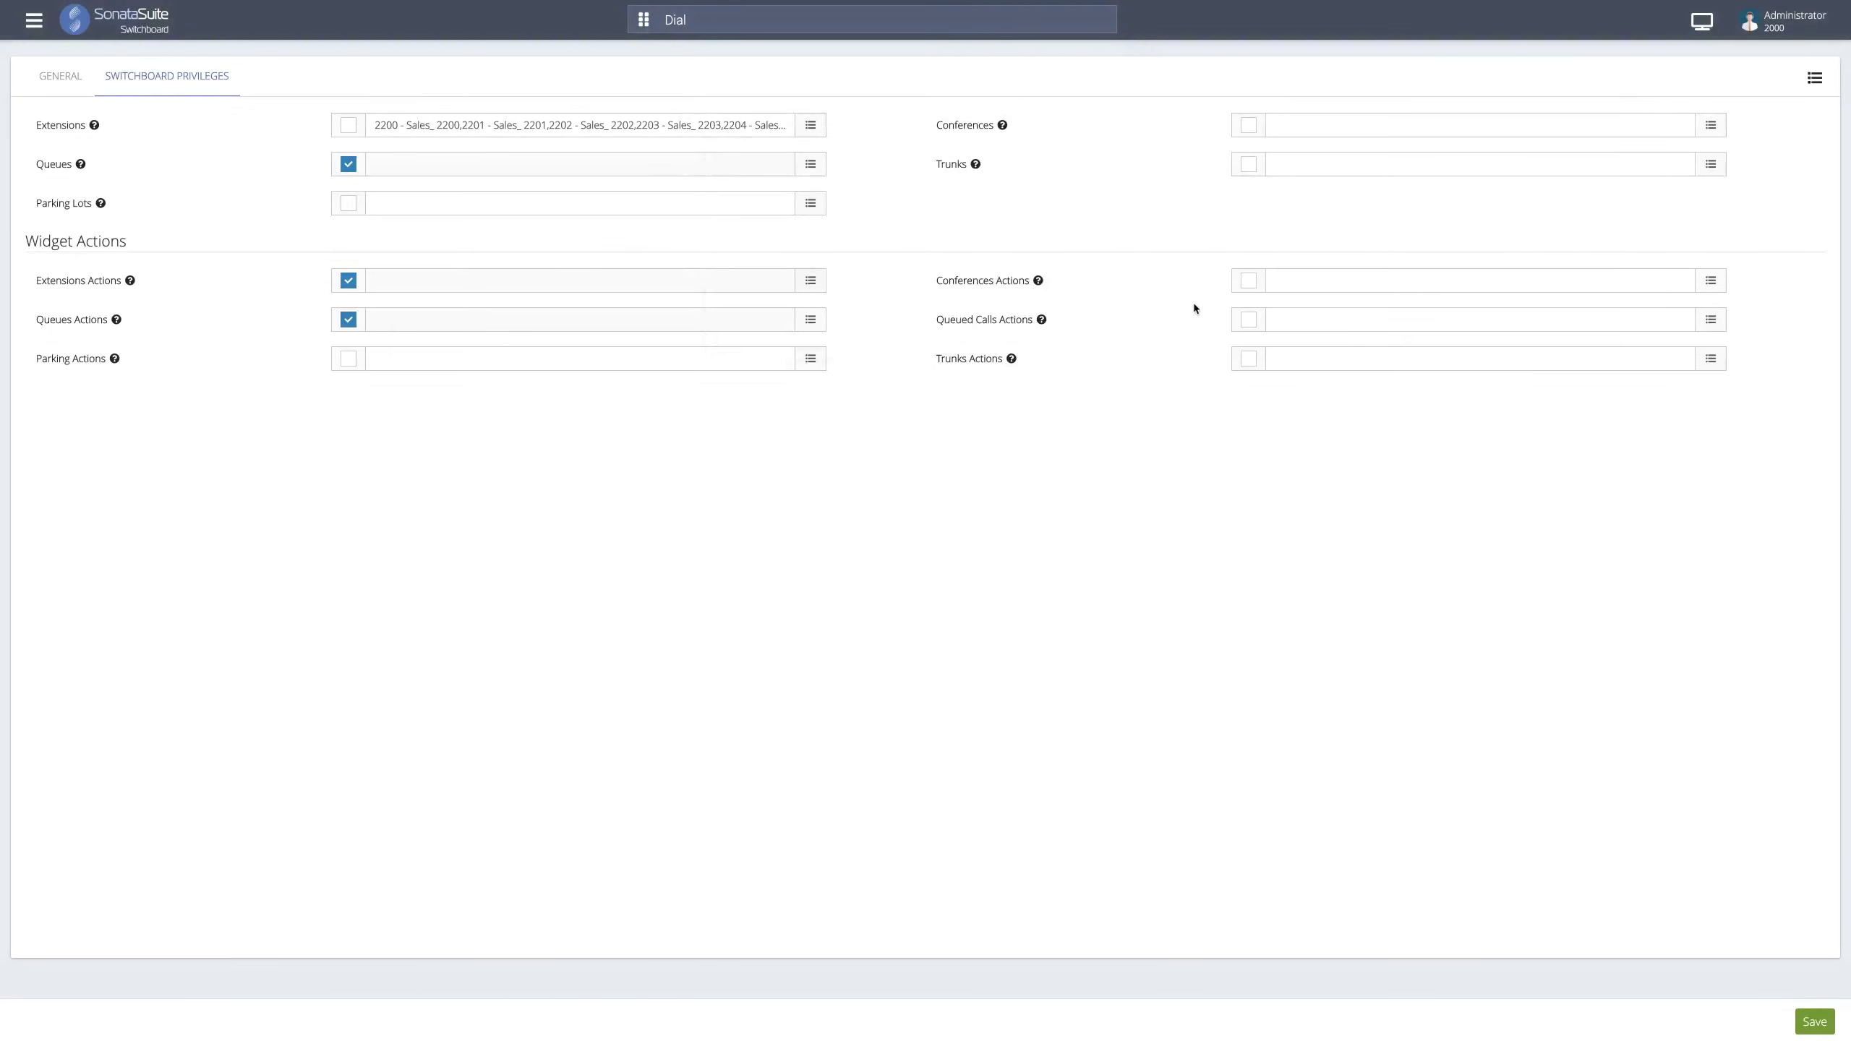
click(1247, 321)
click(1290, 358)
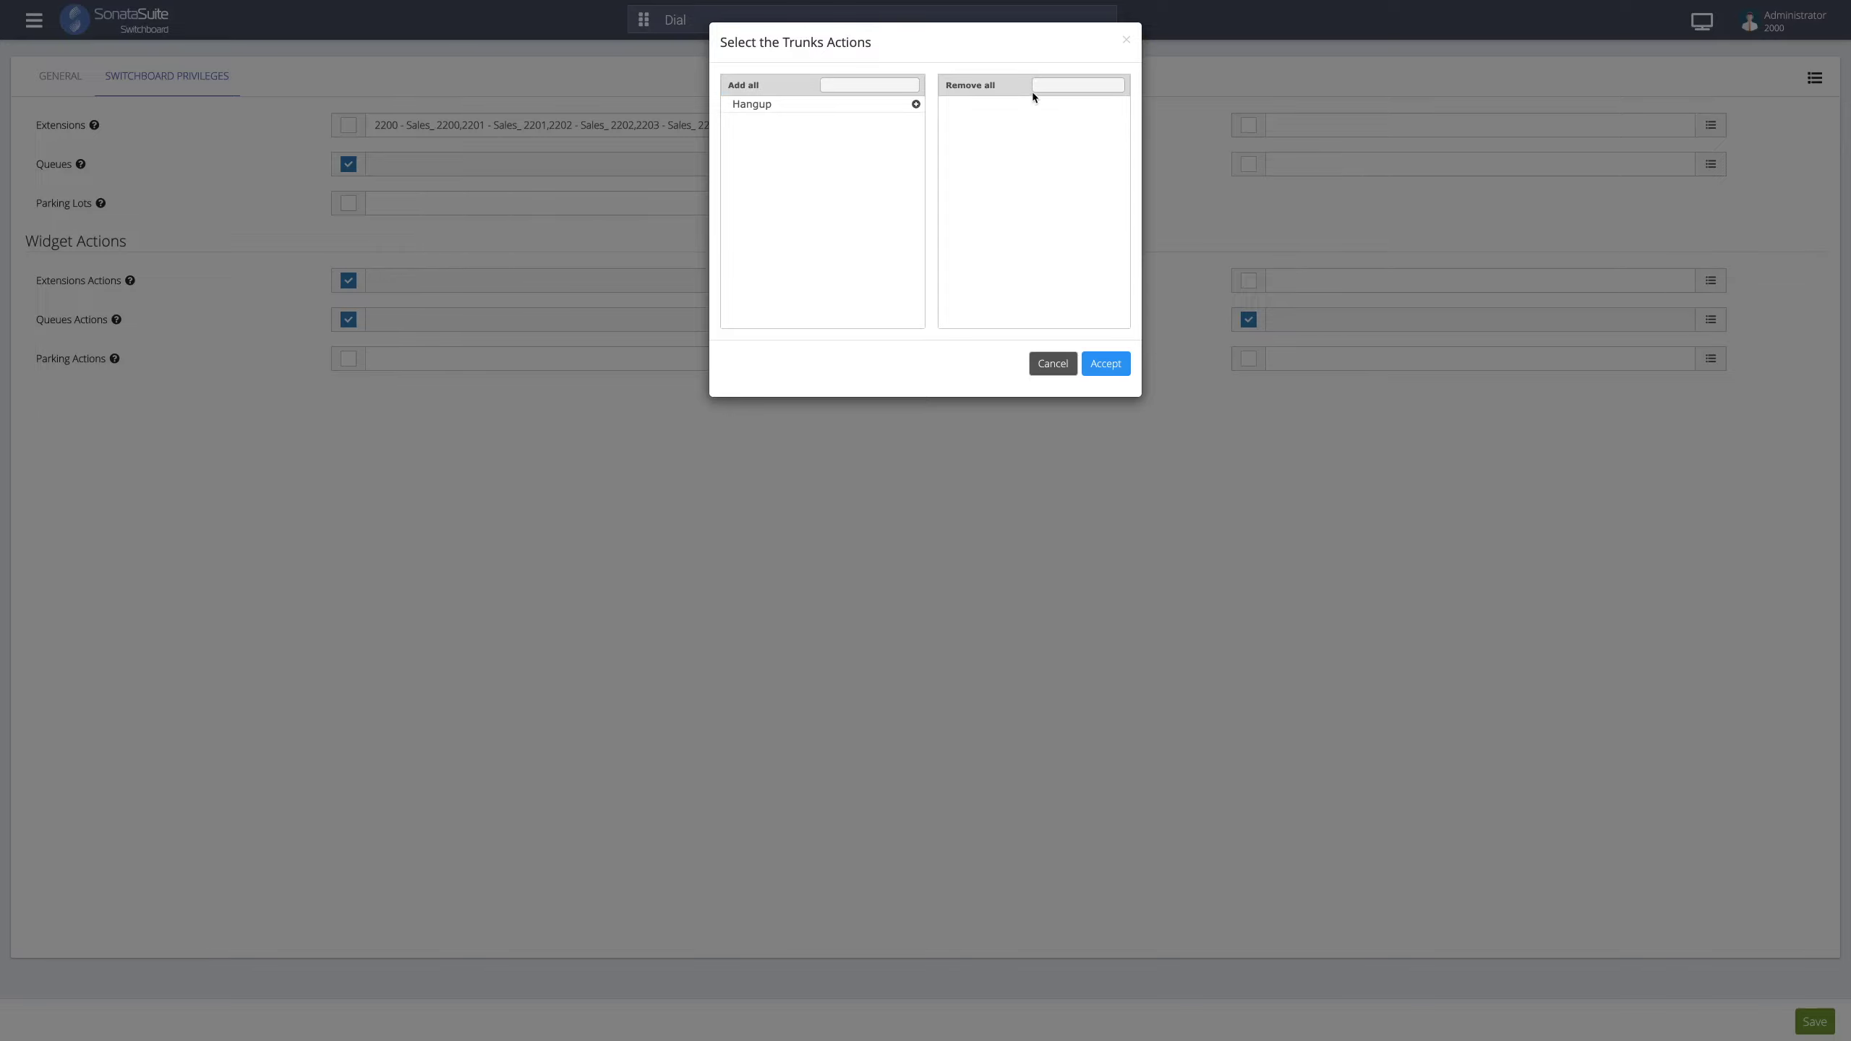
click(1127, 41)
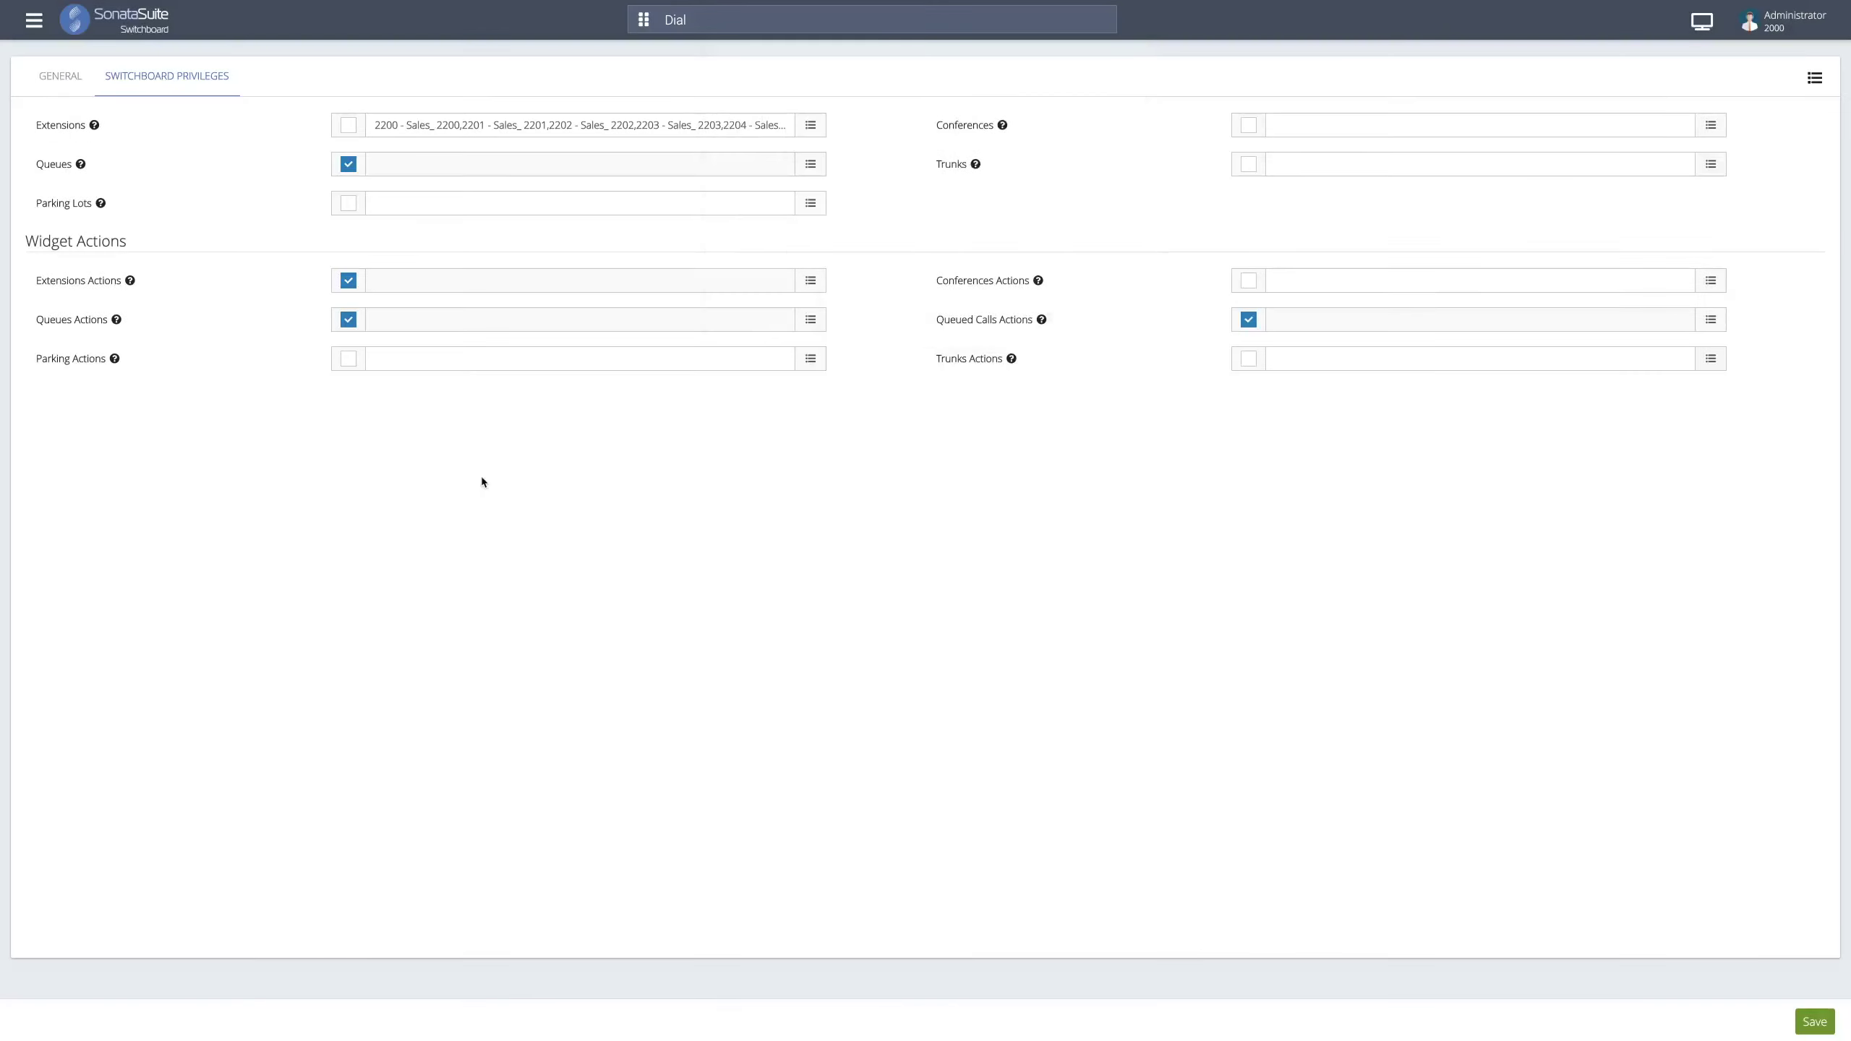
click(60, 76)
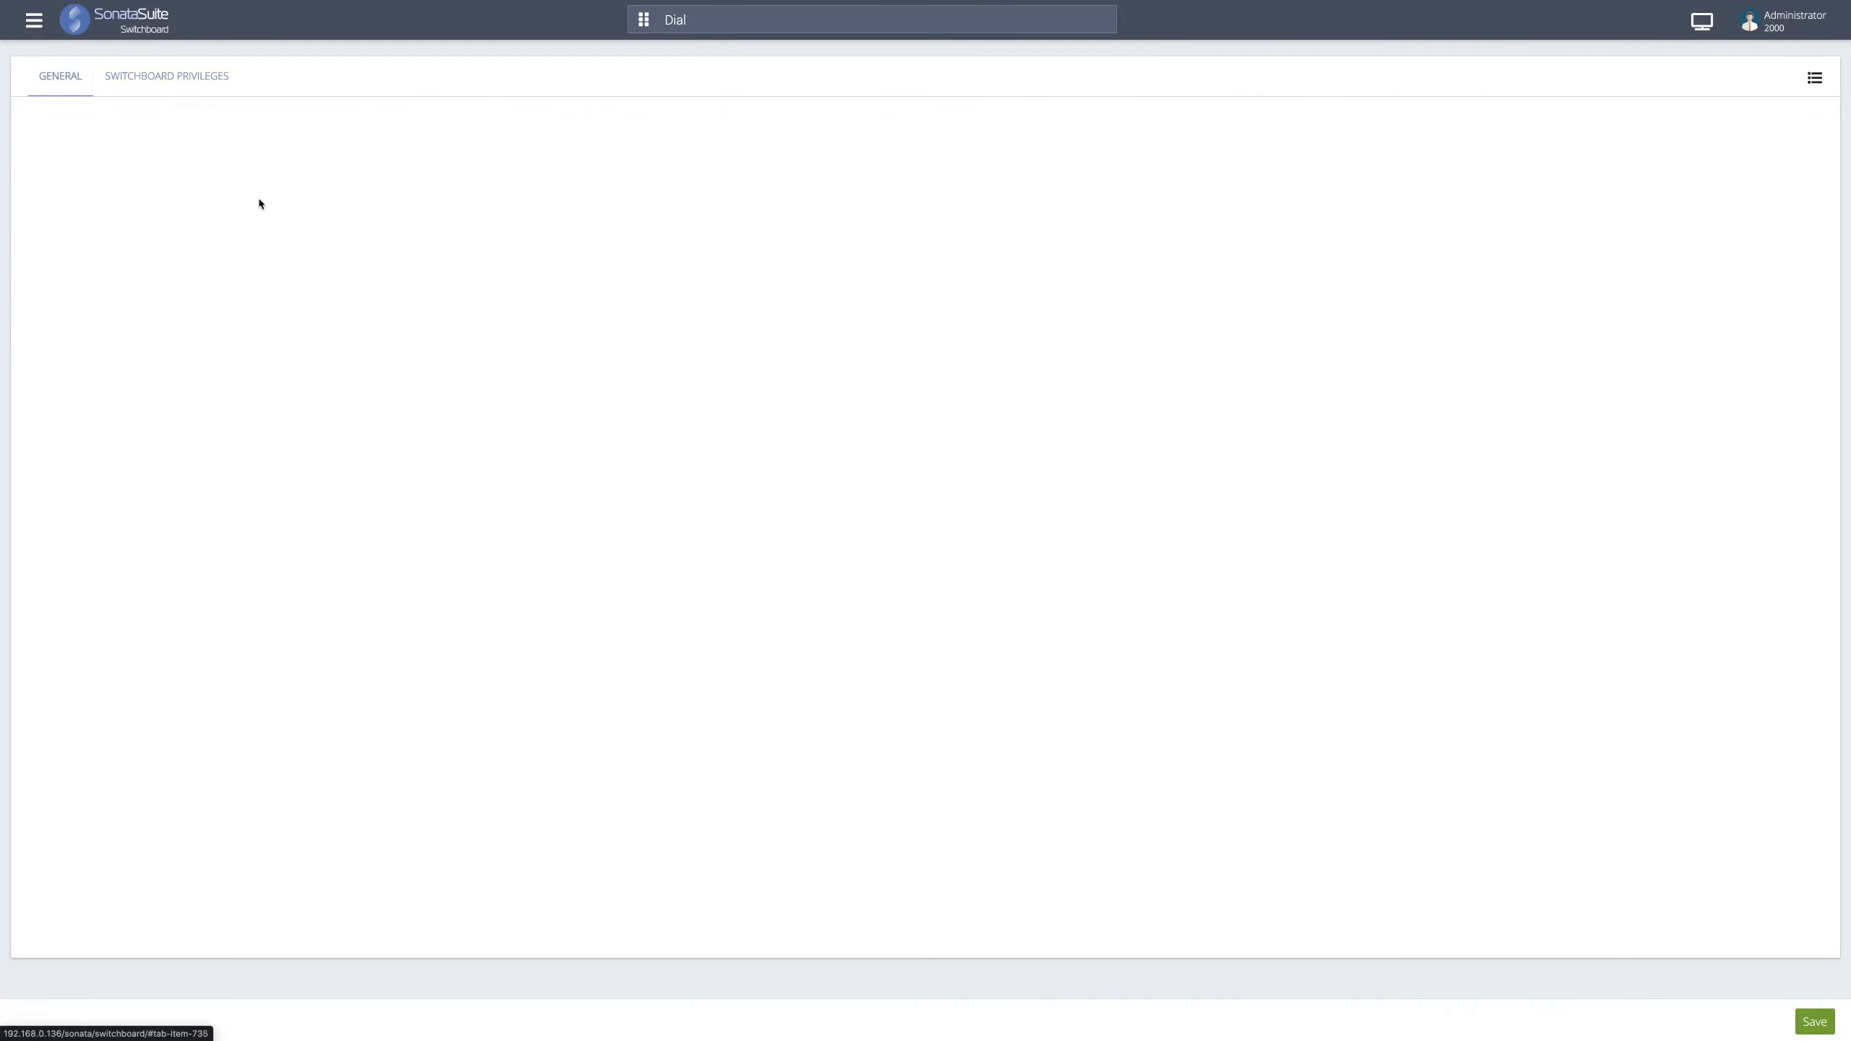
- Save the supervisor role with Switchboard menu access, then open the navigation drawer
click(1809, 1015)
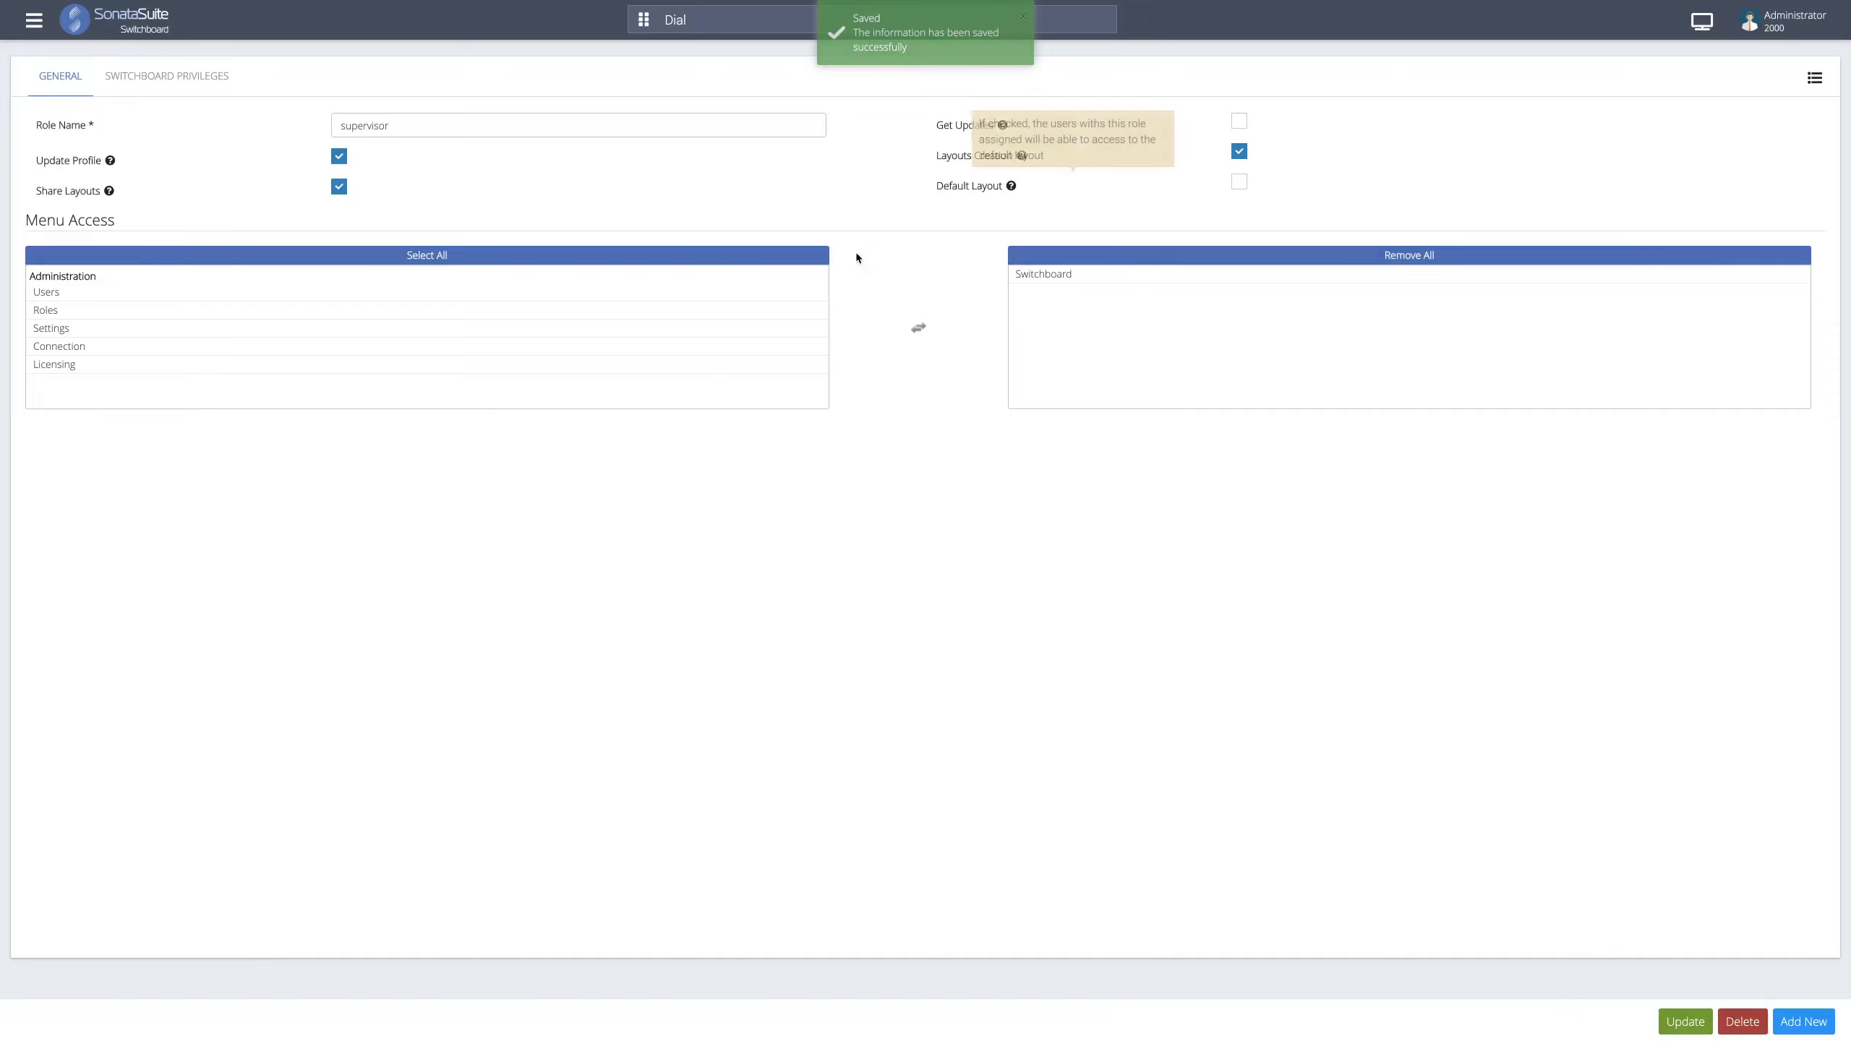
click(1326, 276)
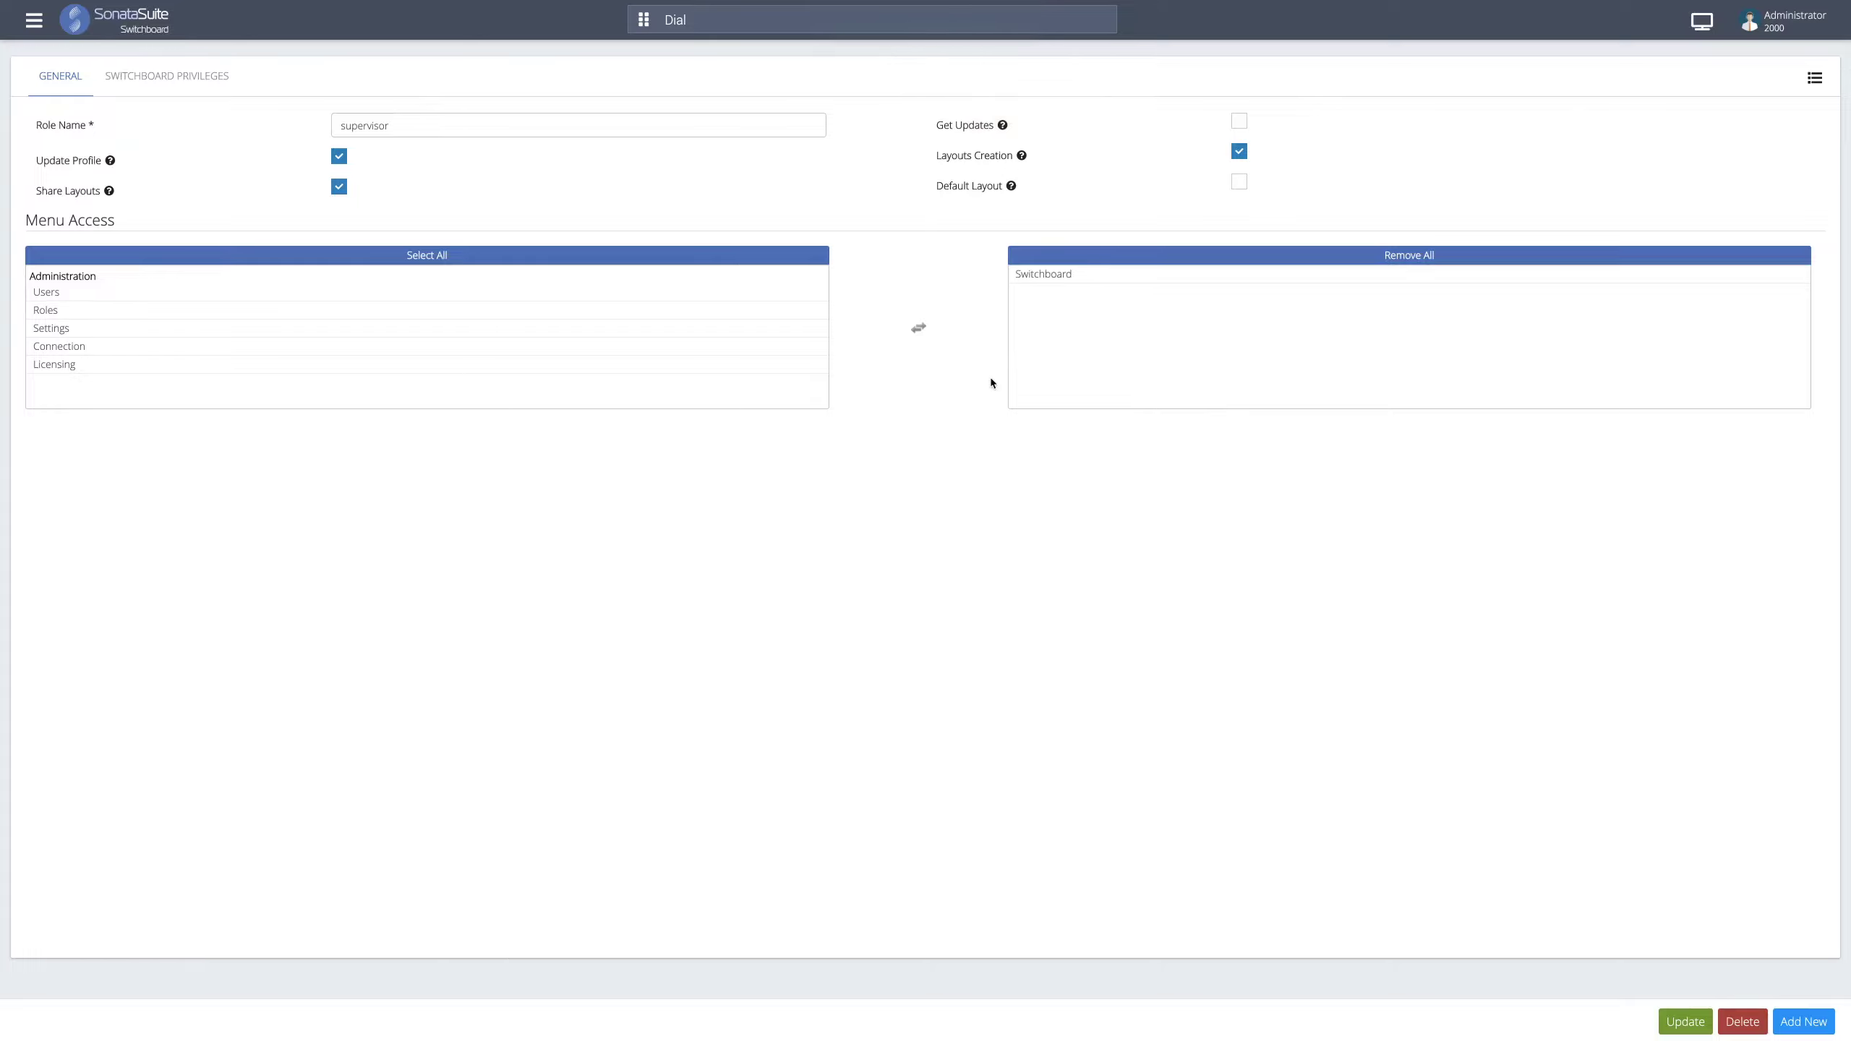
click(661, 292)
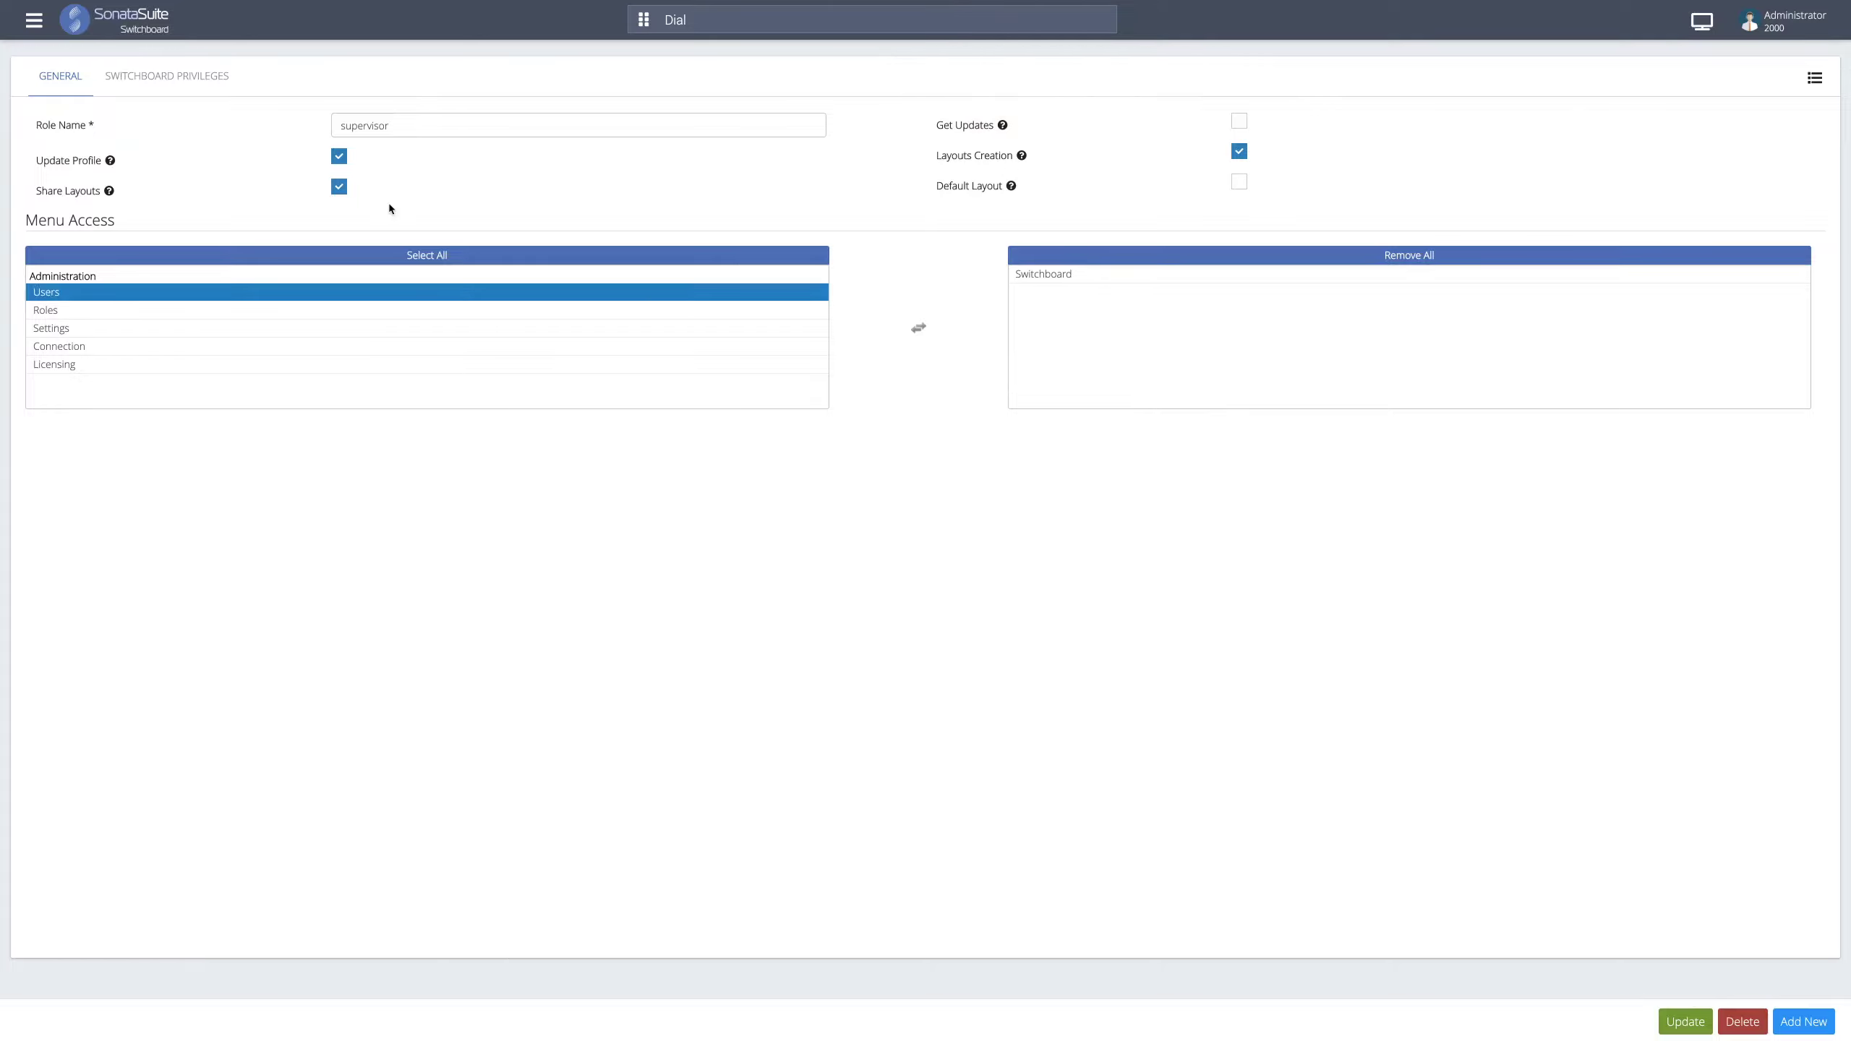
click(31, 27)
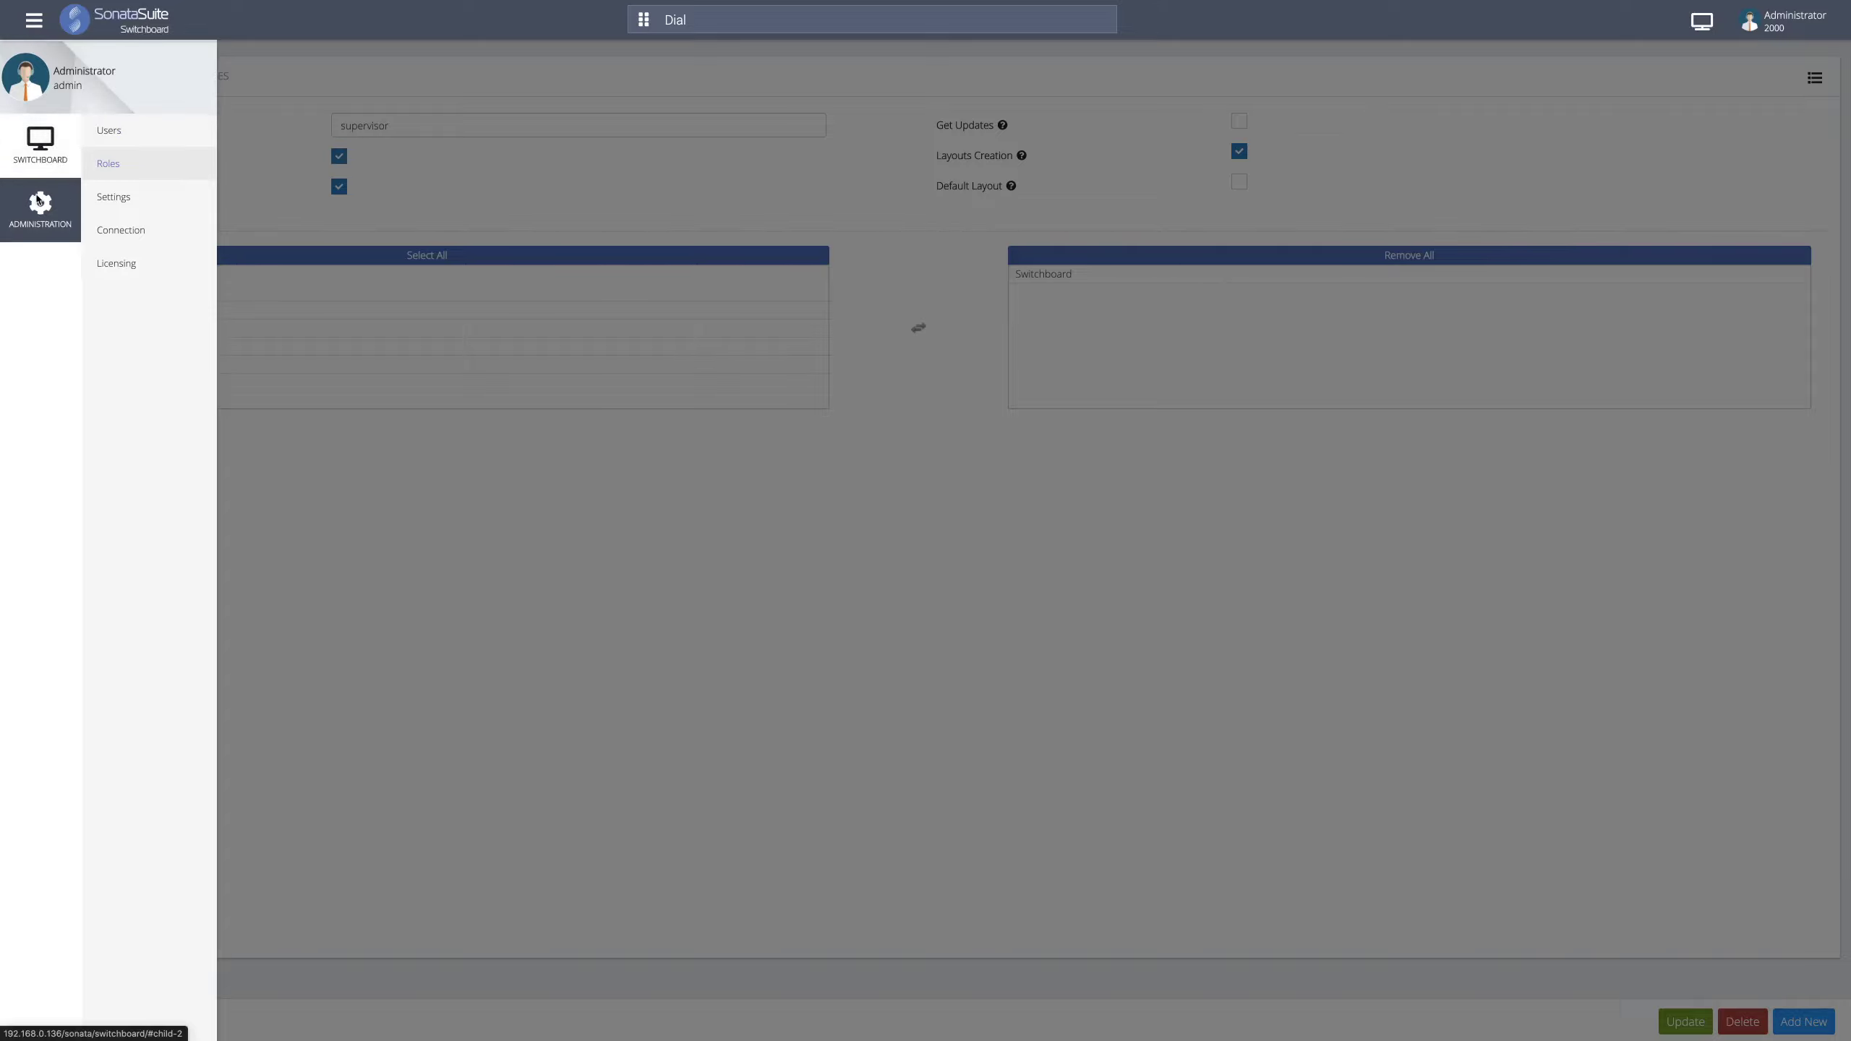
- Start a new user in Administration > Users, entering their full name and username
click(128, 149)
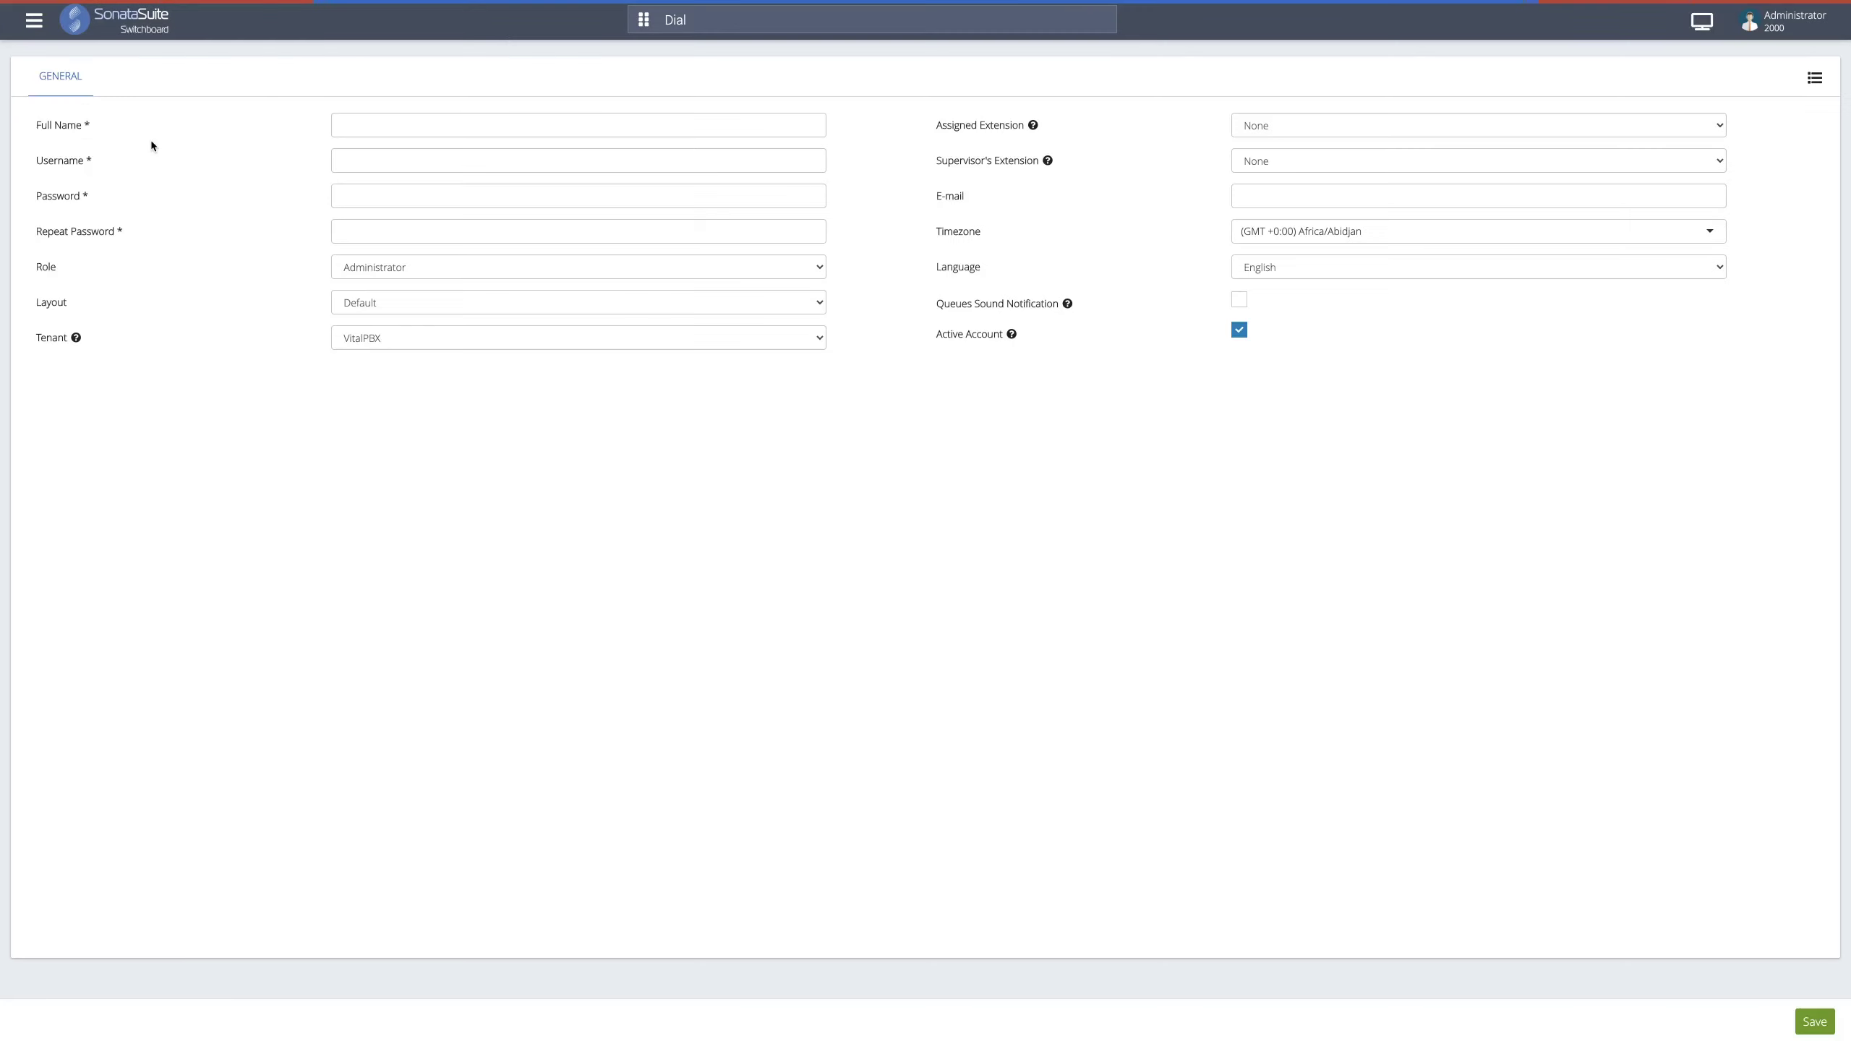
click(463, 129)
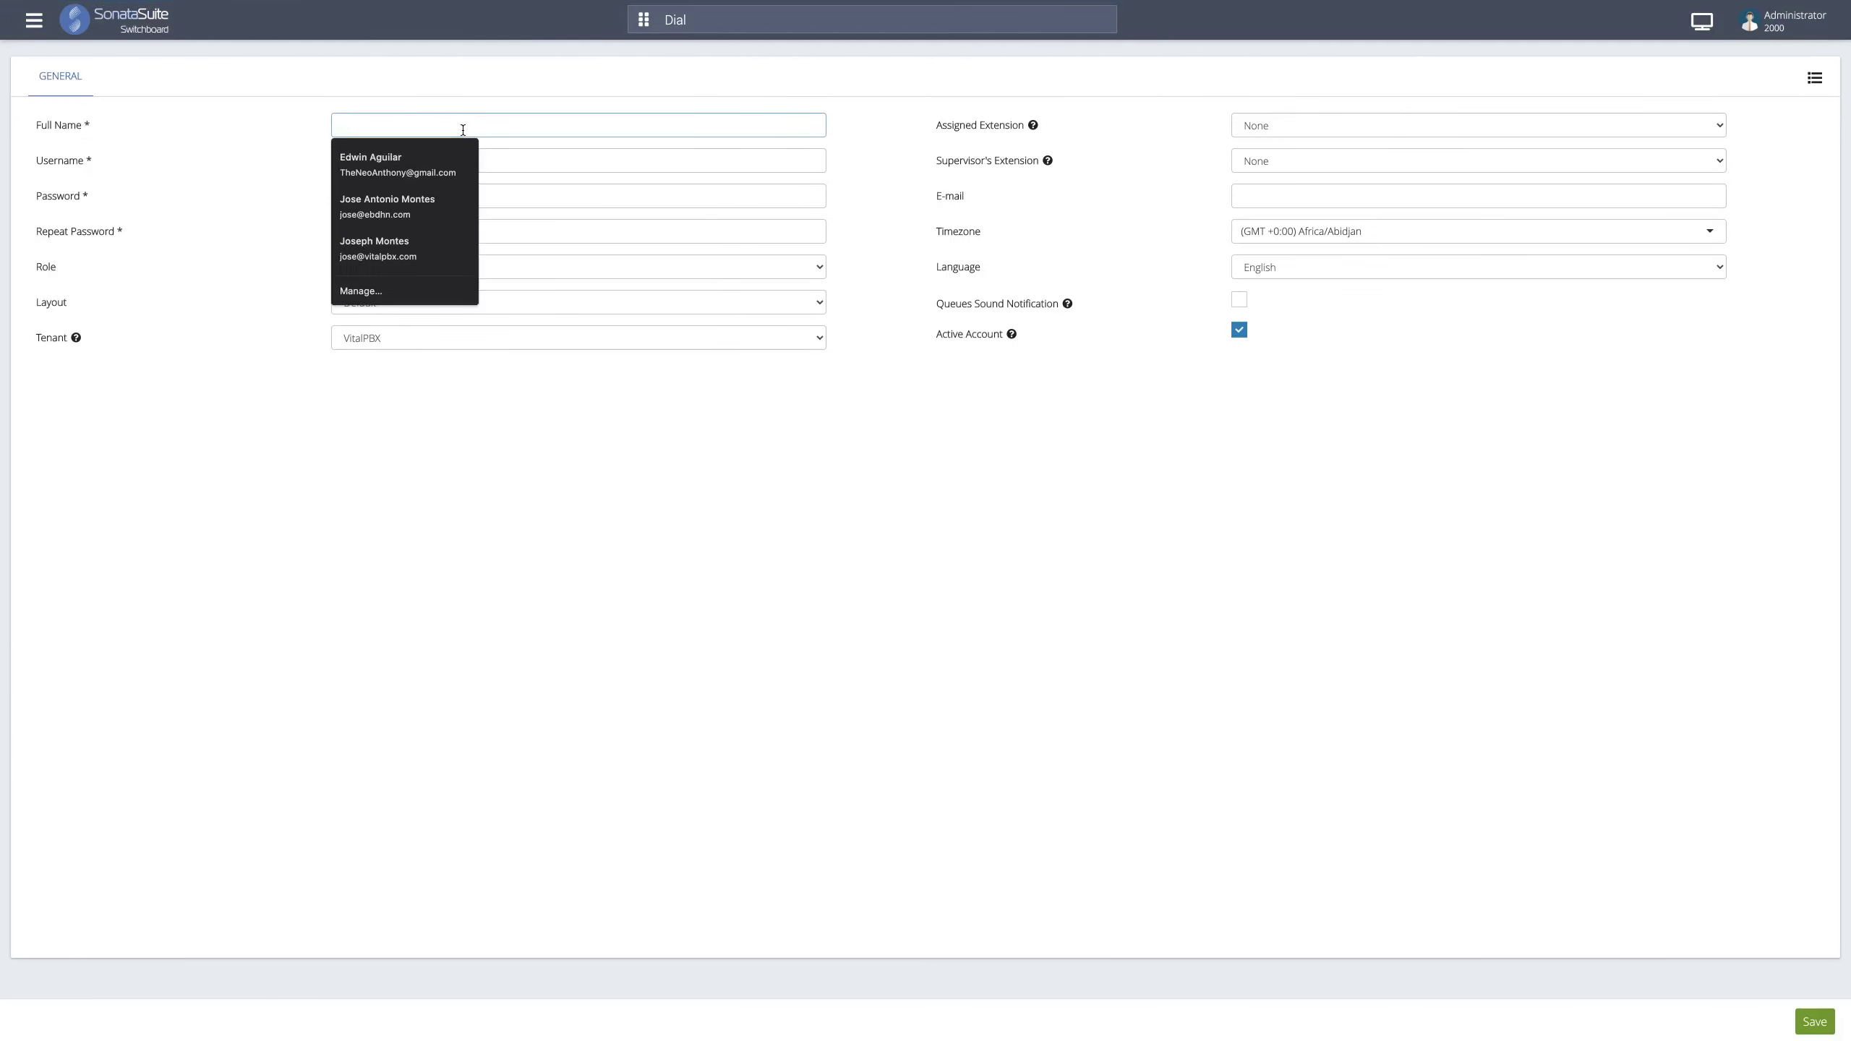
click(435, 91)
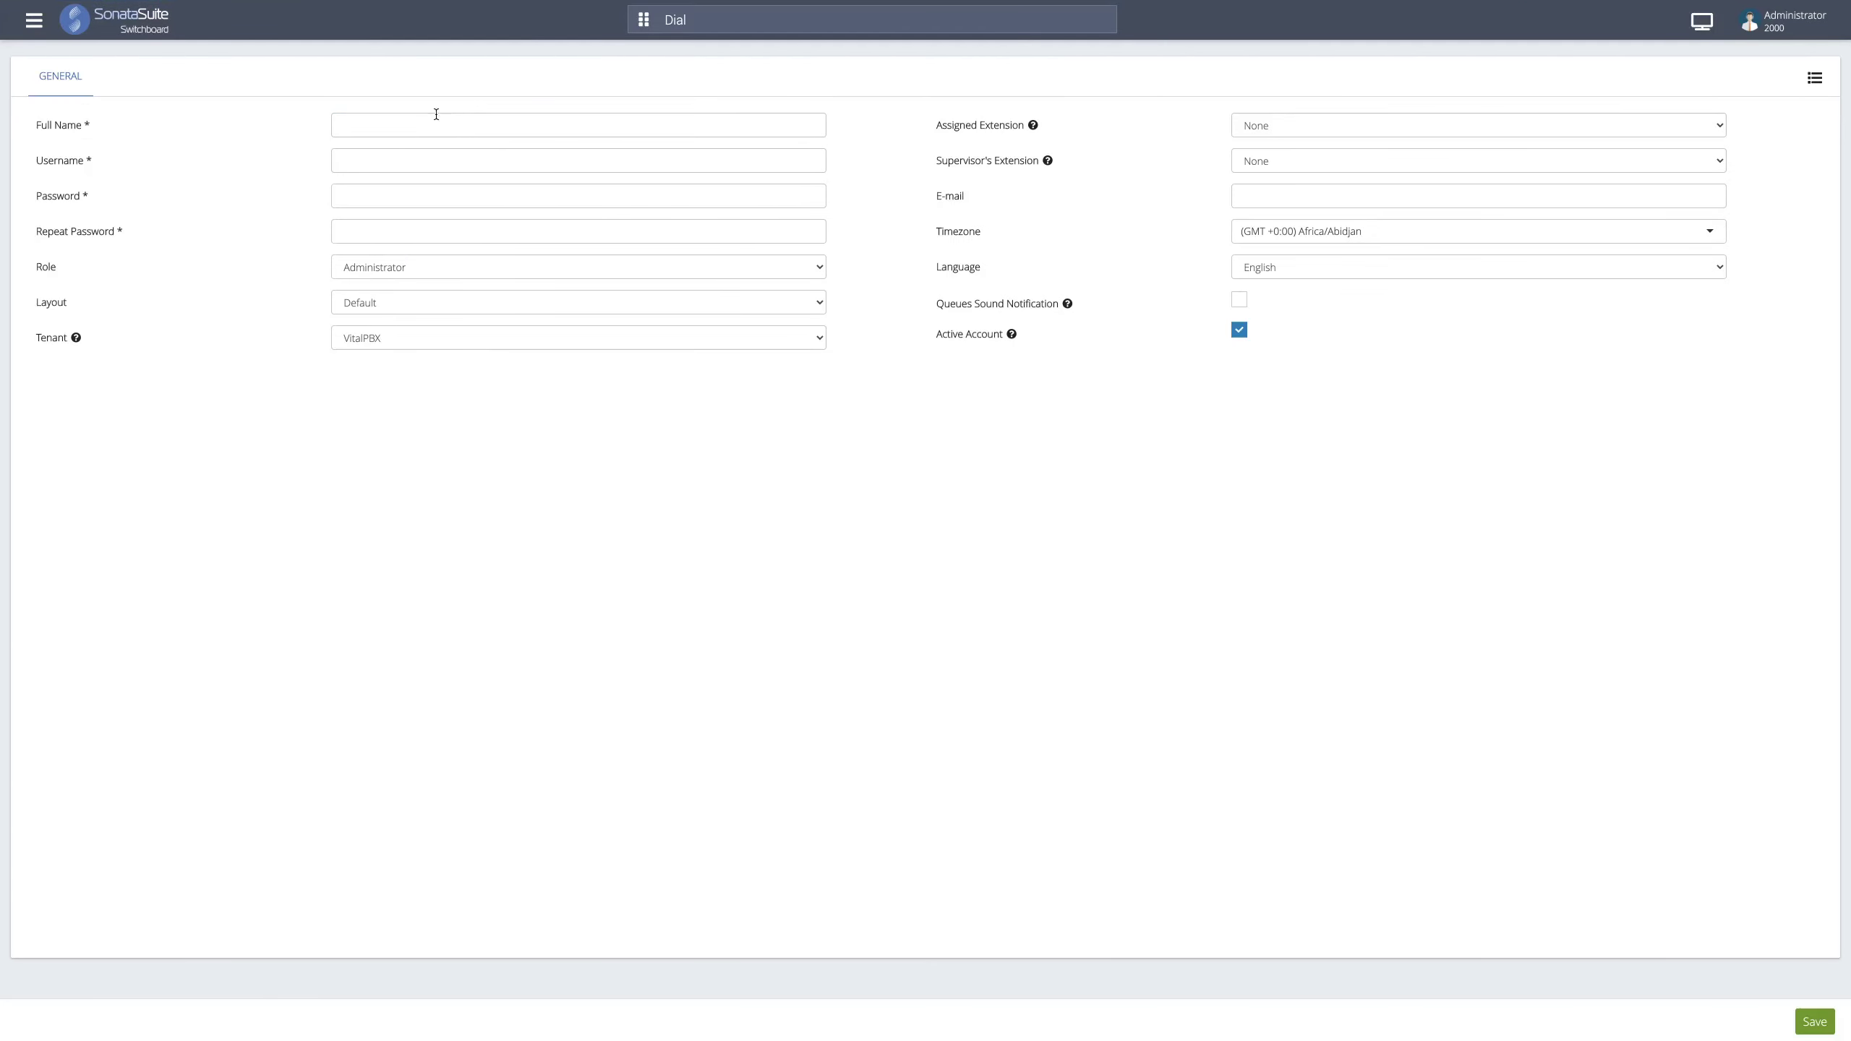
click(439, 123)
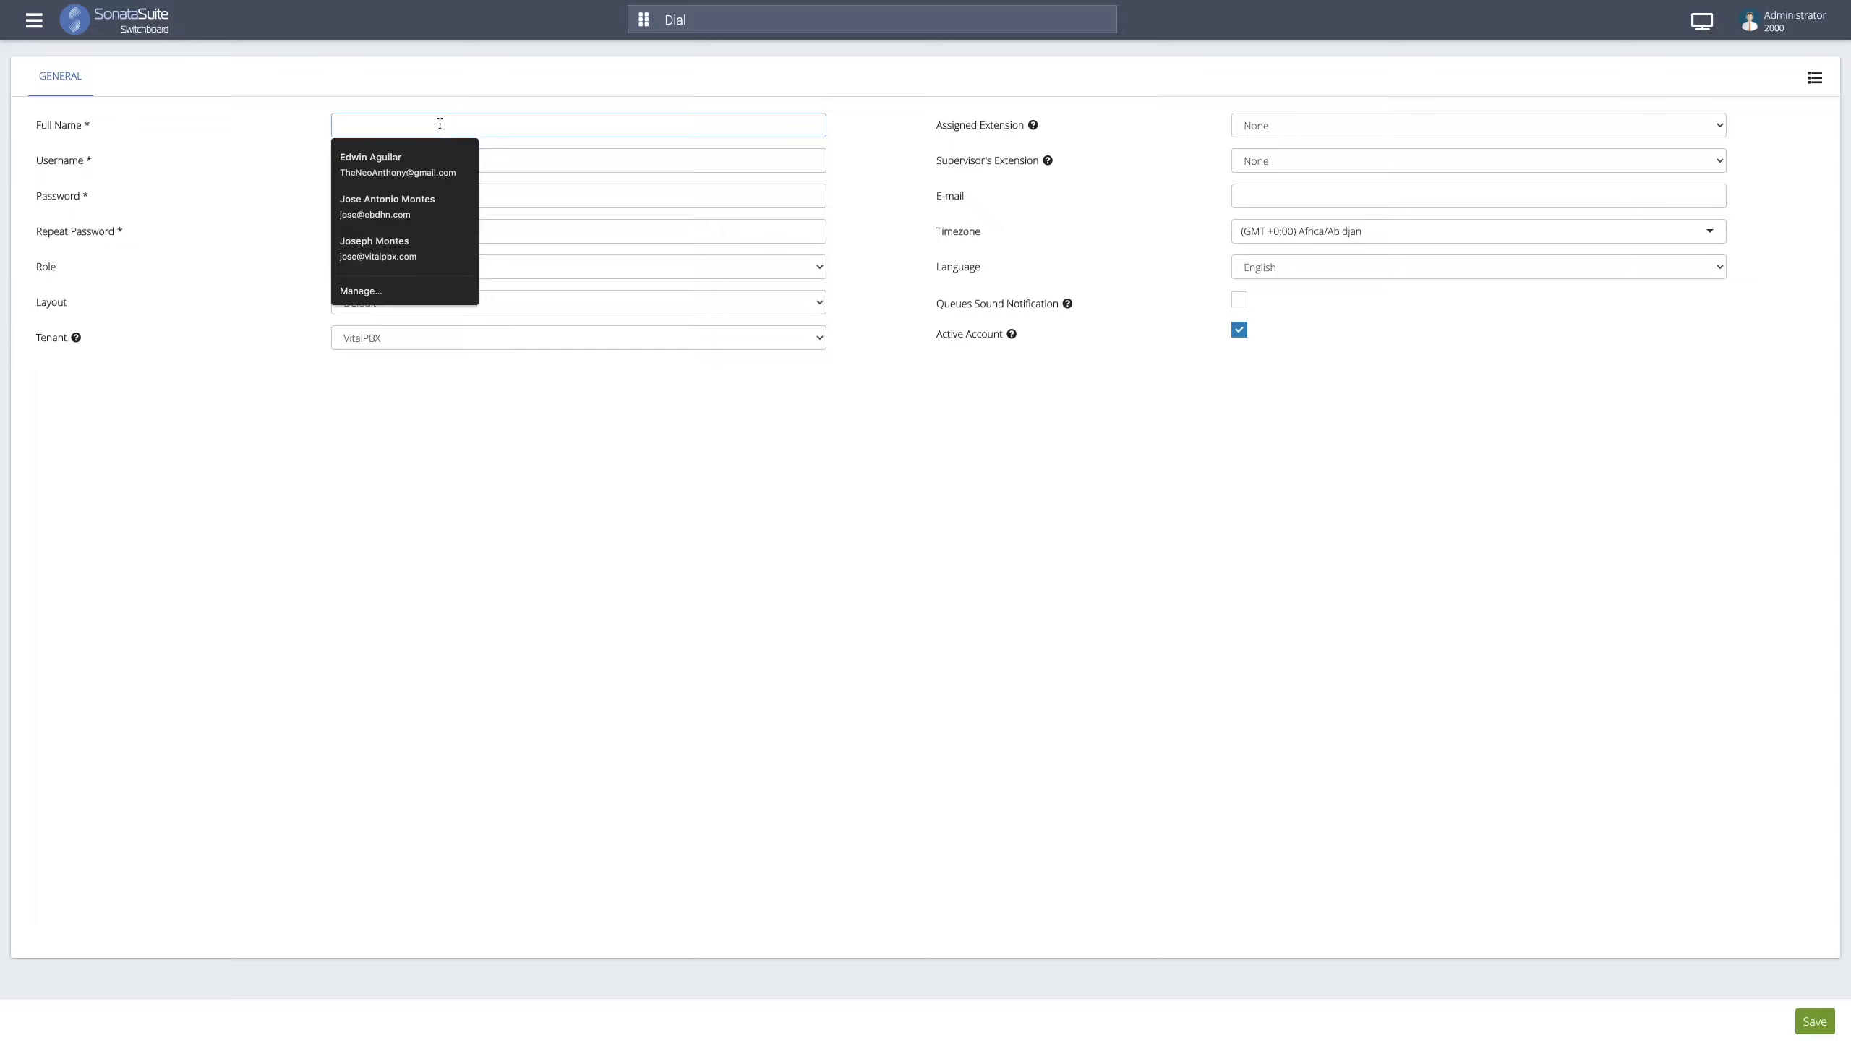
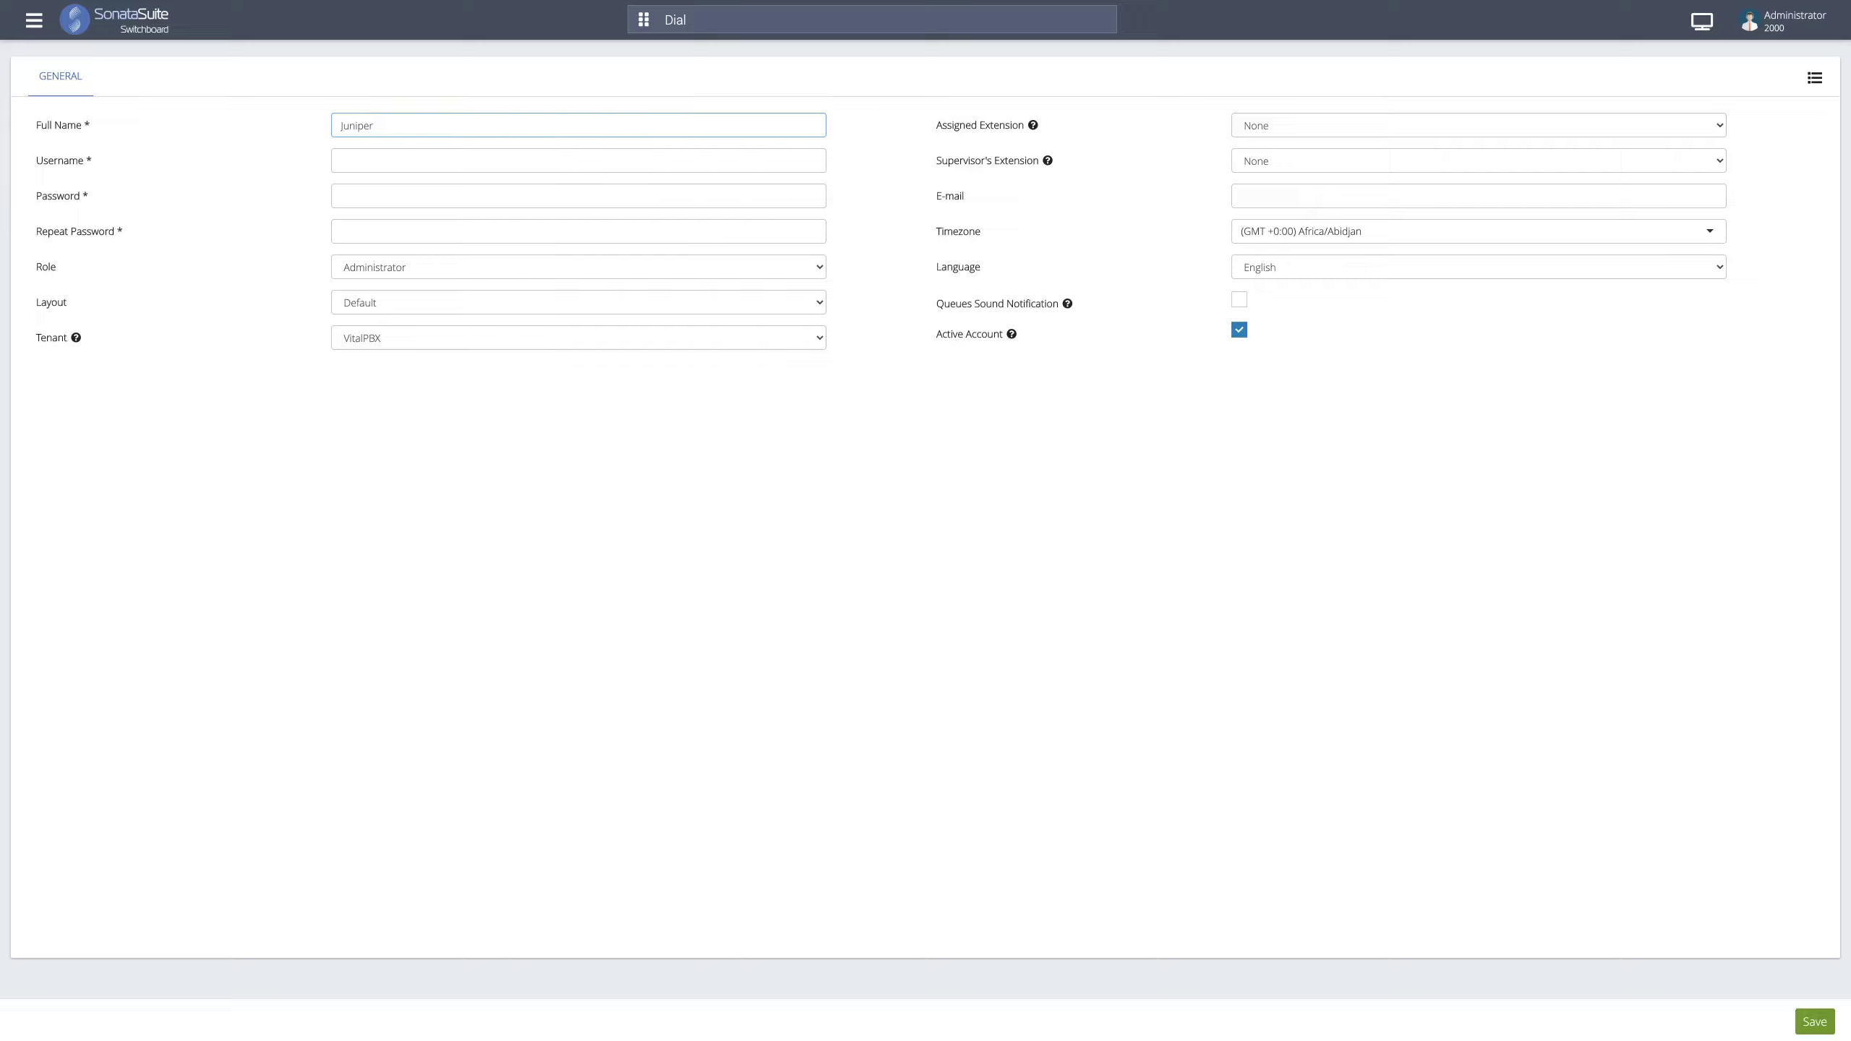
click(425, 159)
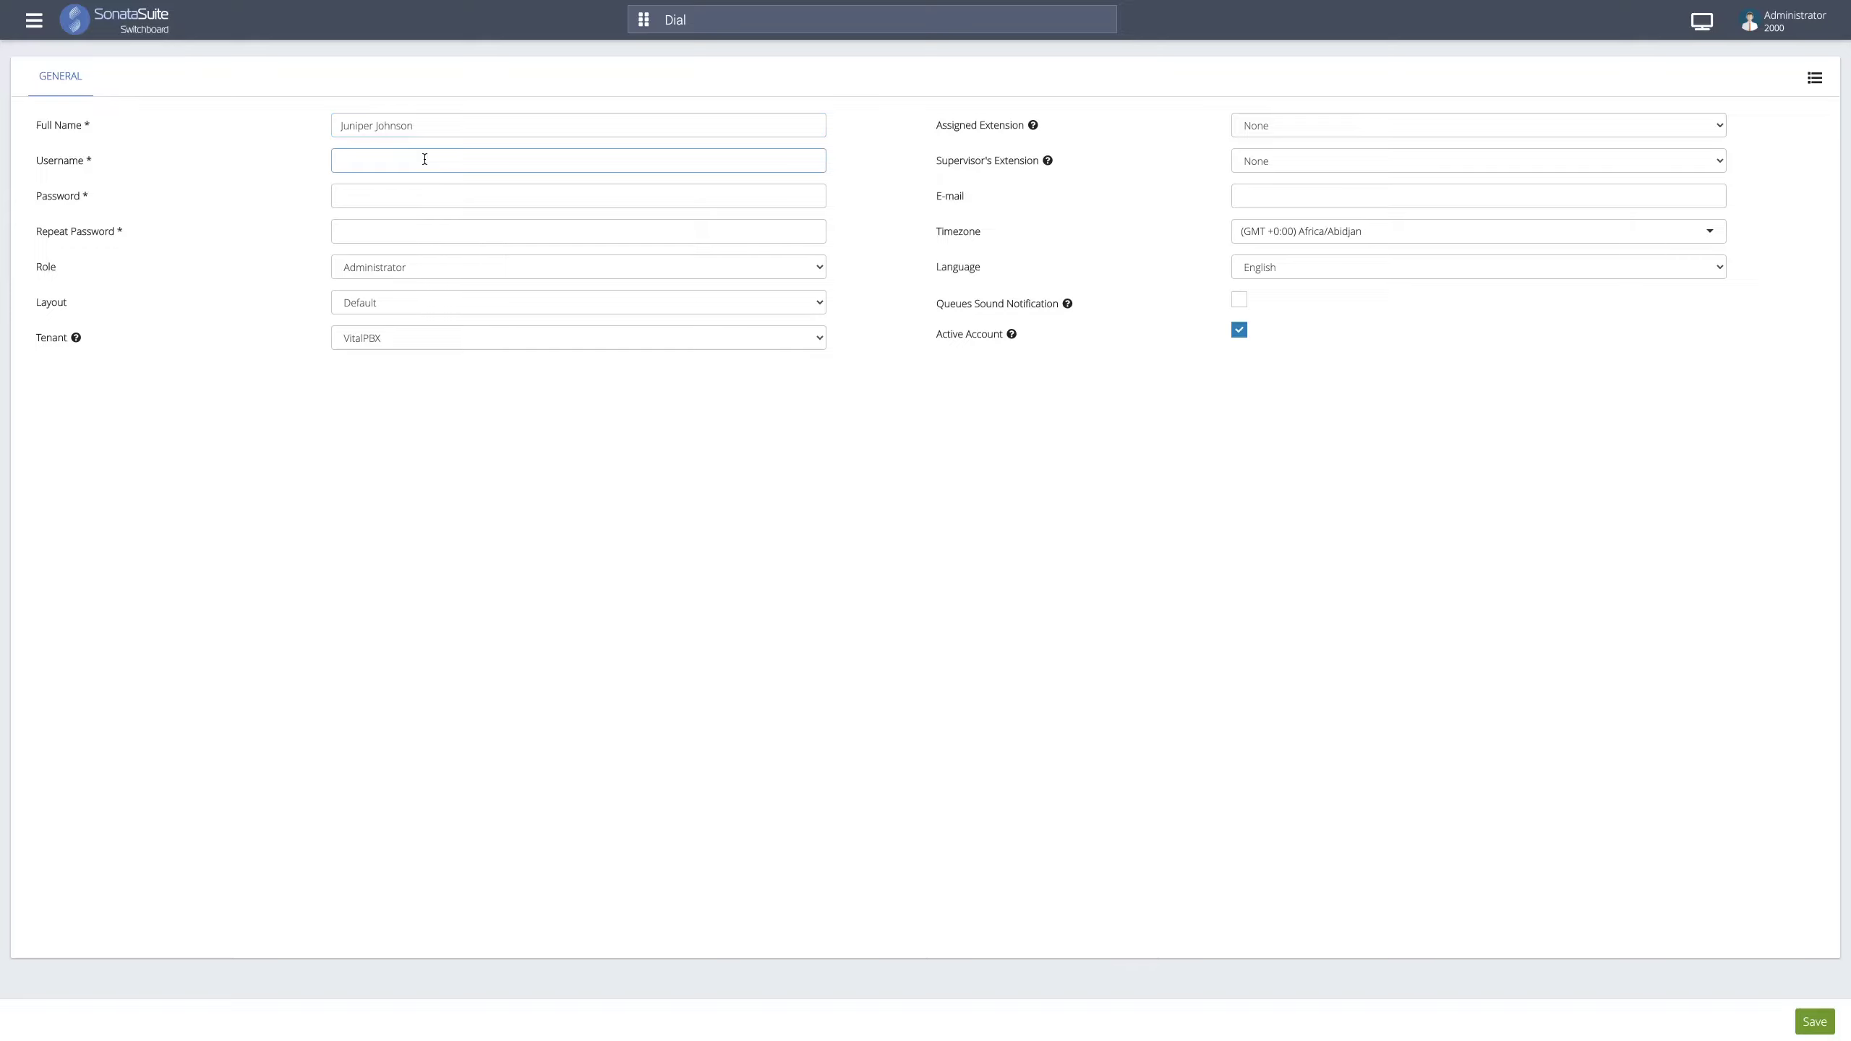
- Enter the new user's password and repeat it to confirm
click(381, 196)
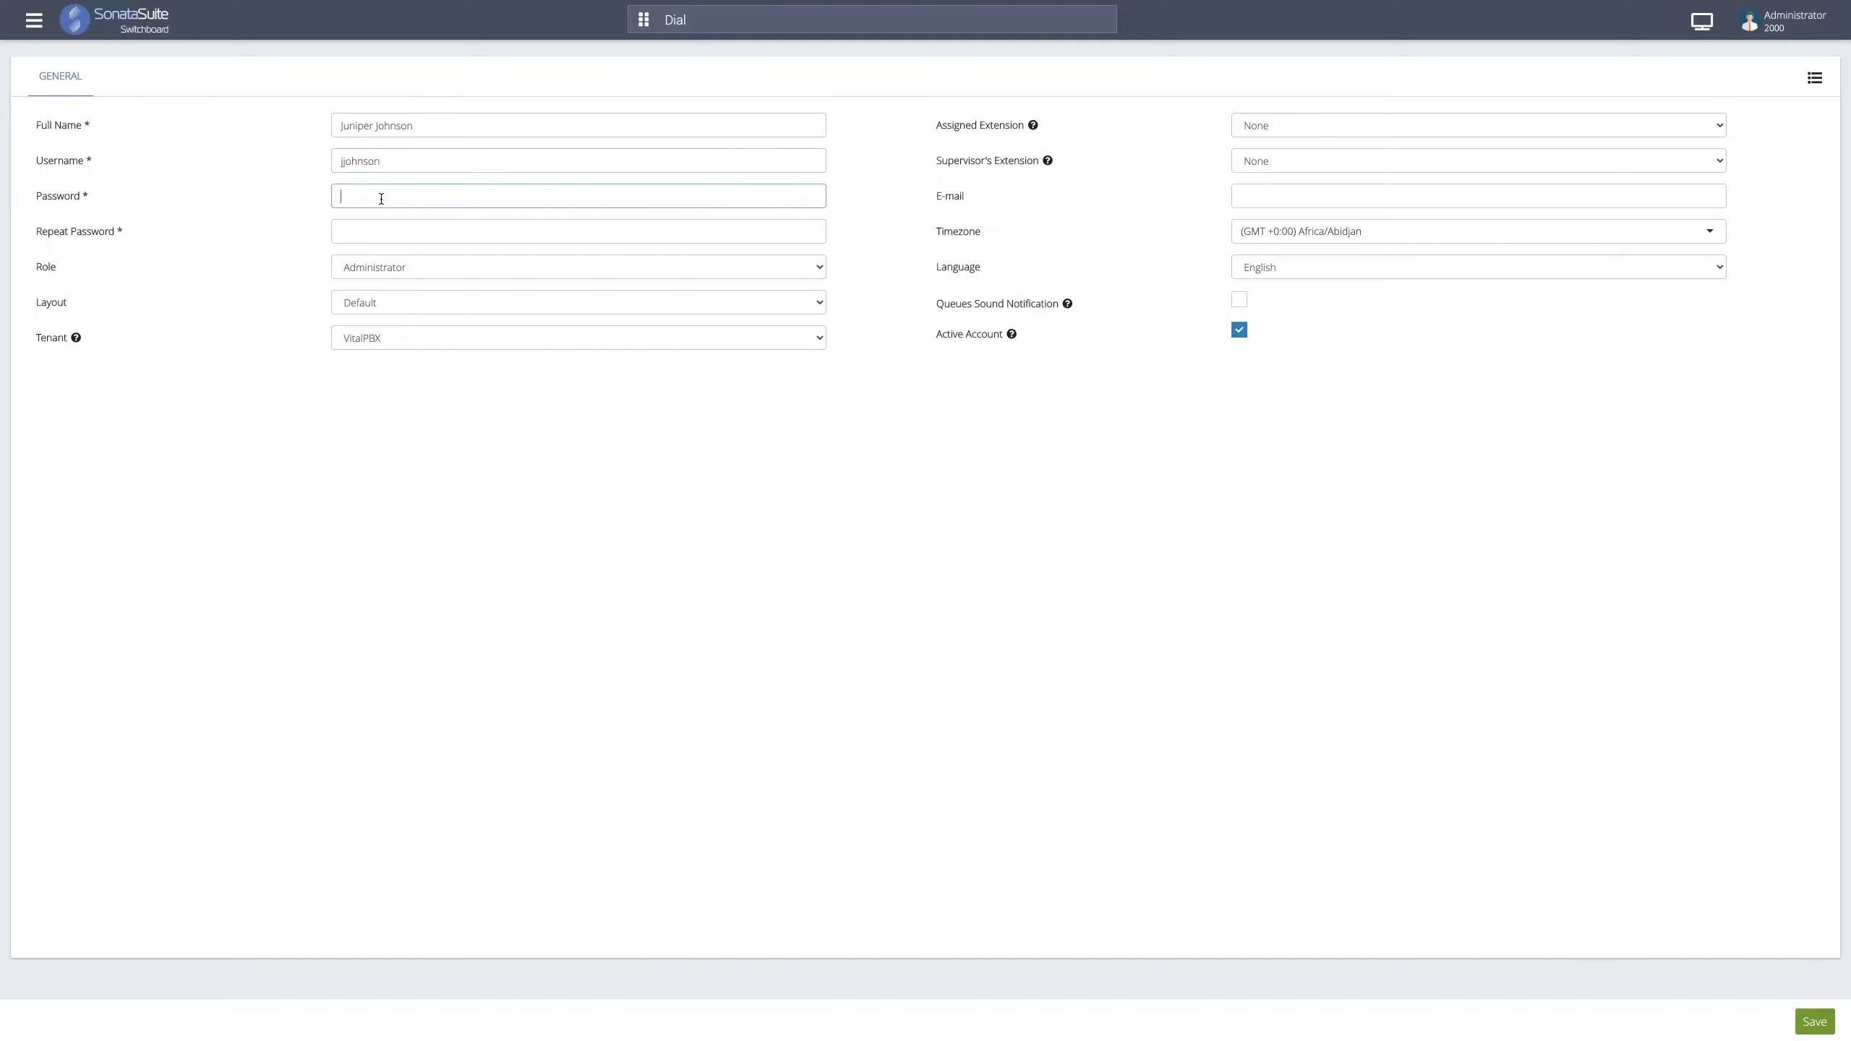
text(•••••••••••••••)
key(Tab)
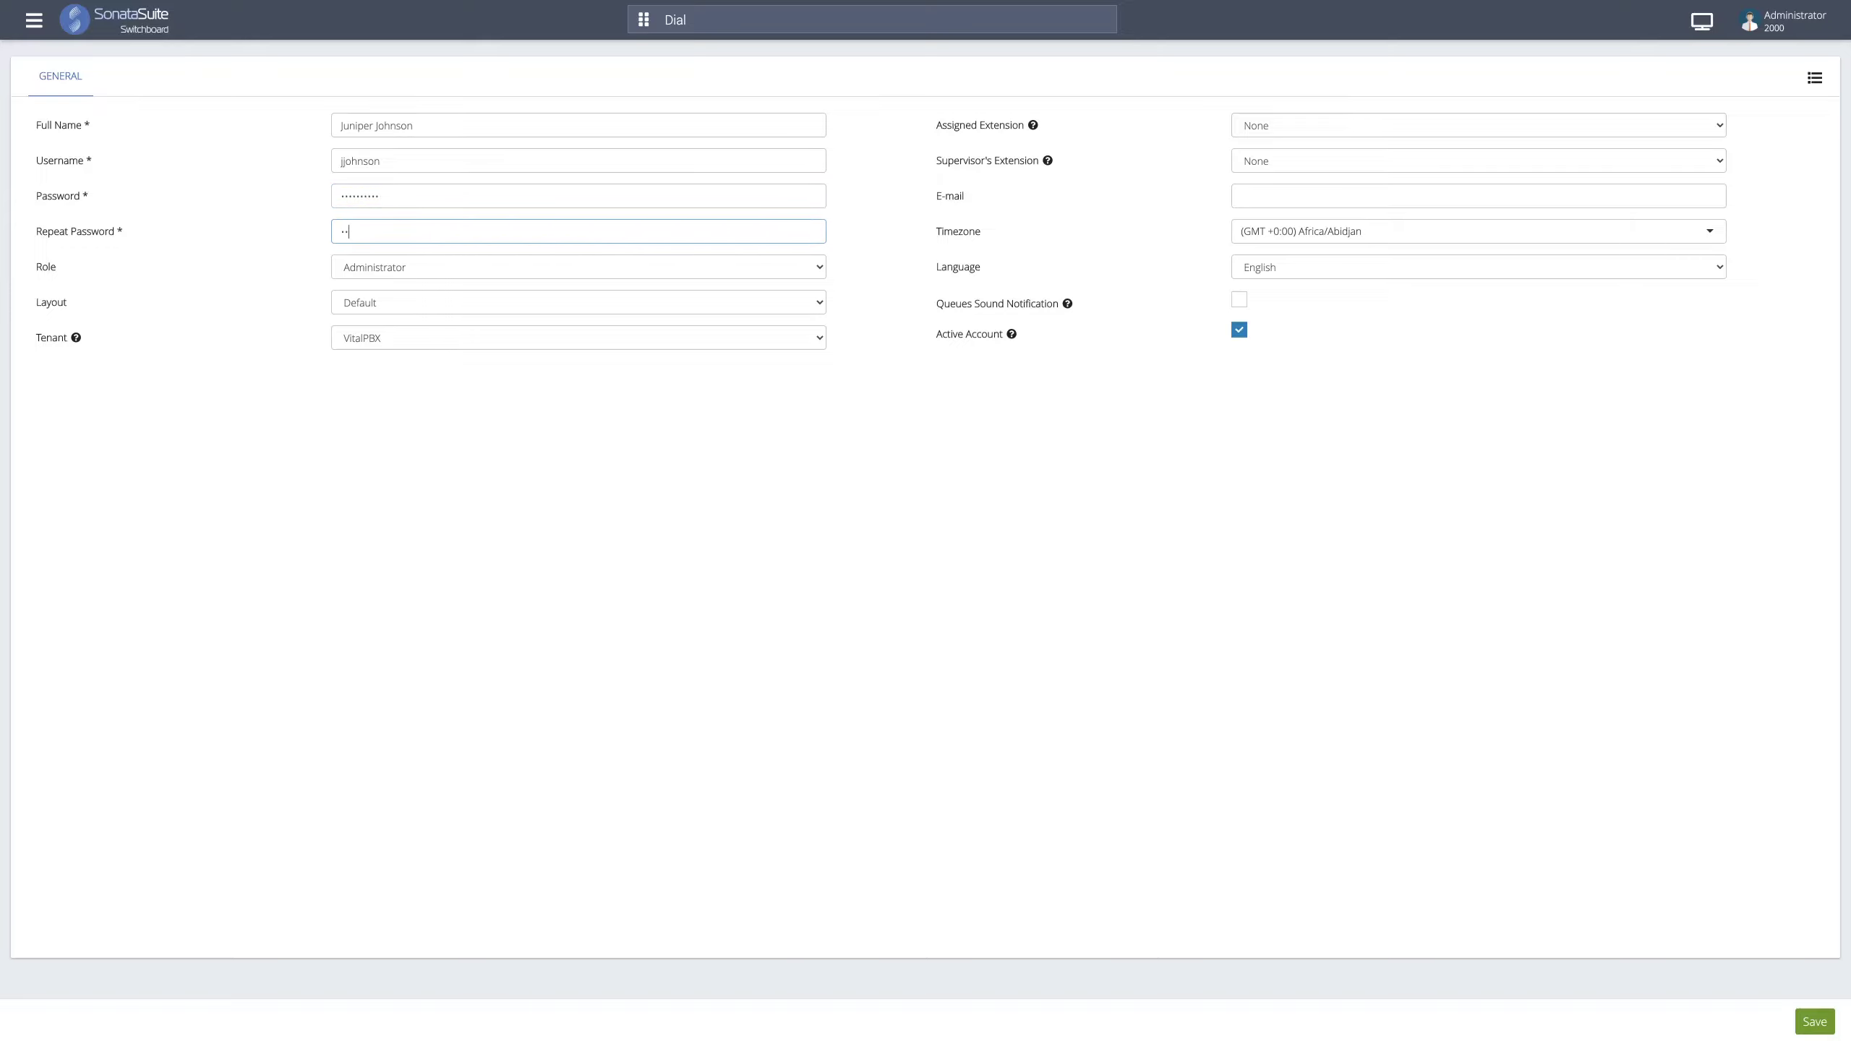
text(••••••••••)
click(373, 272)
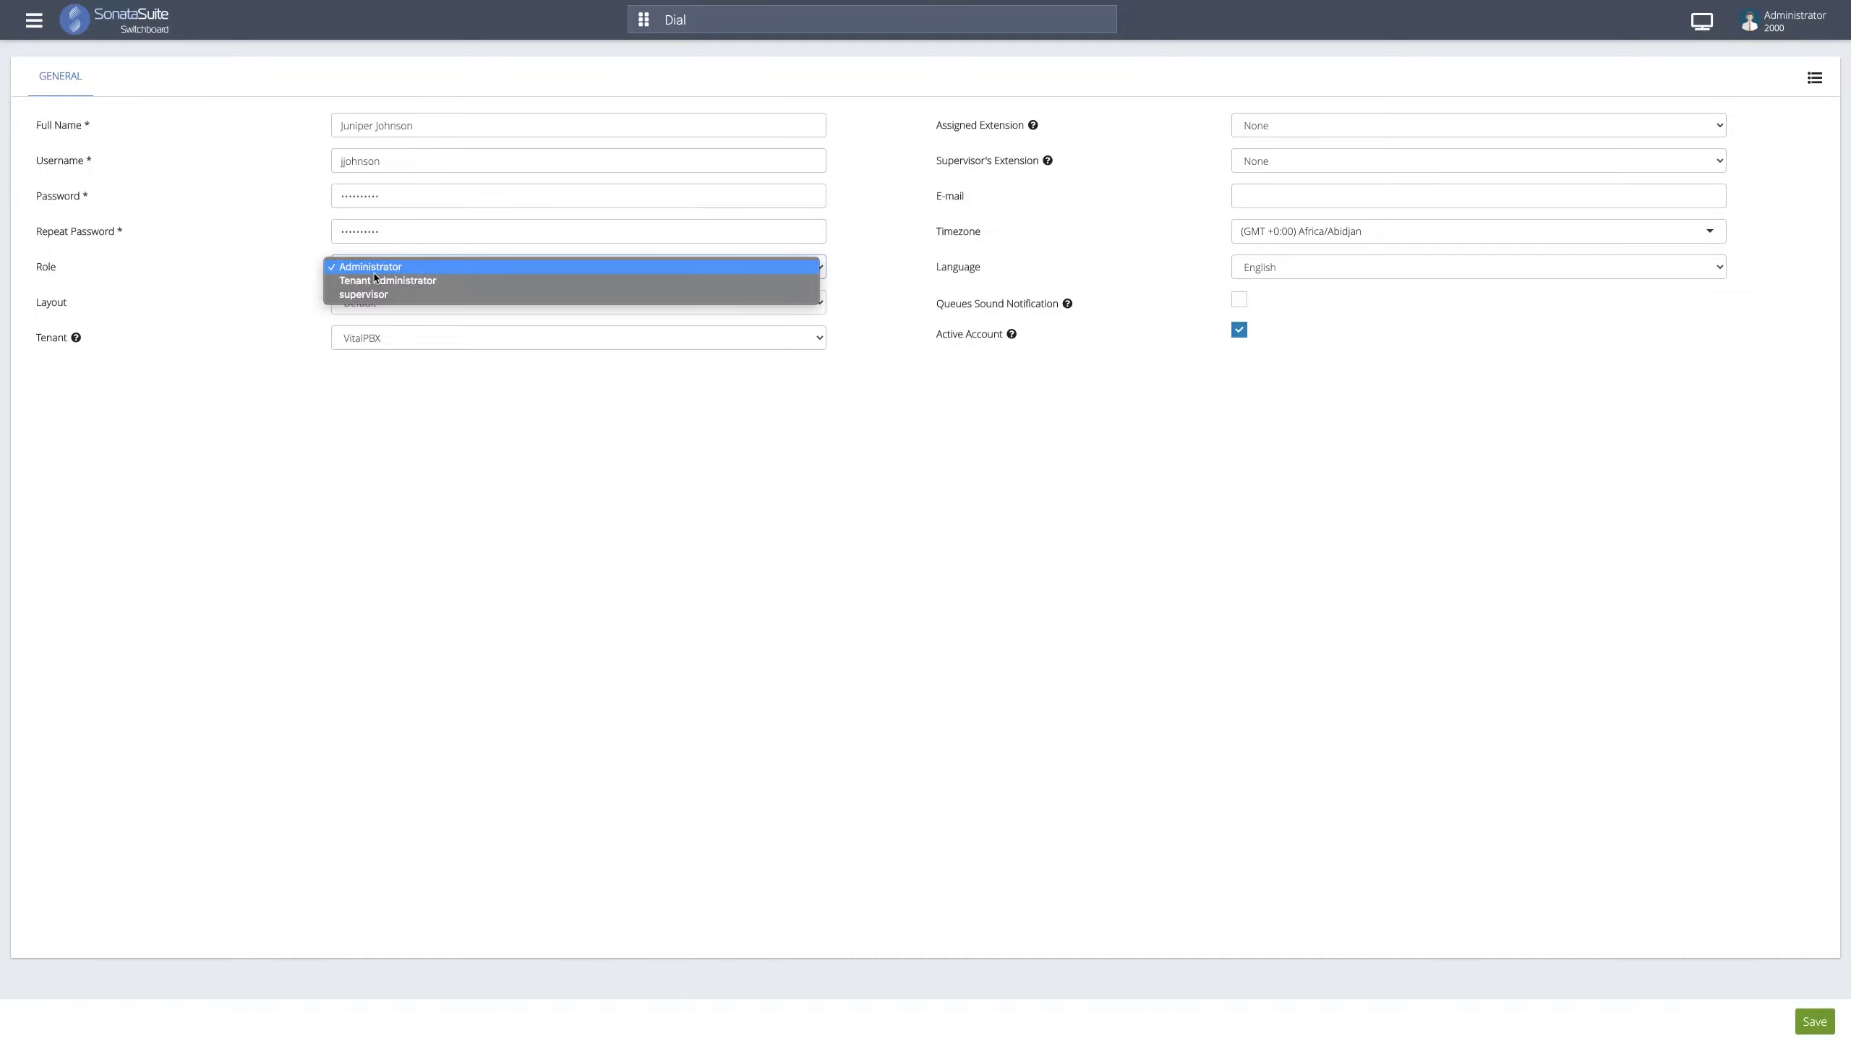
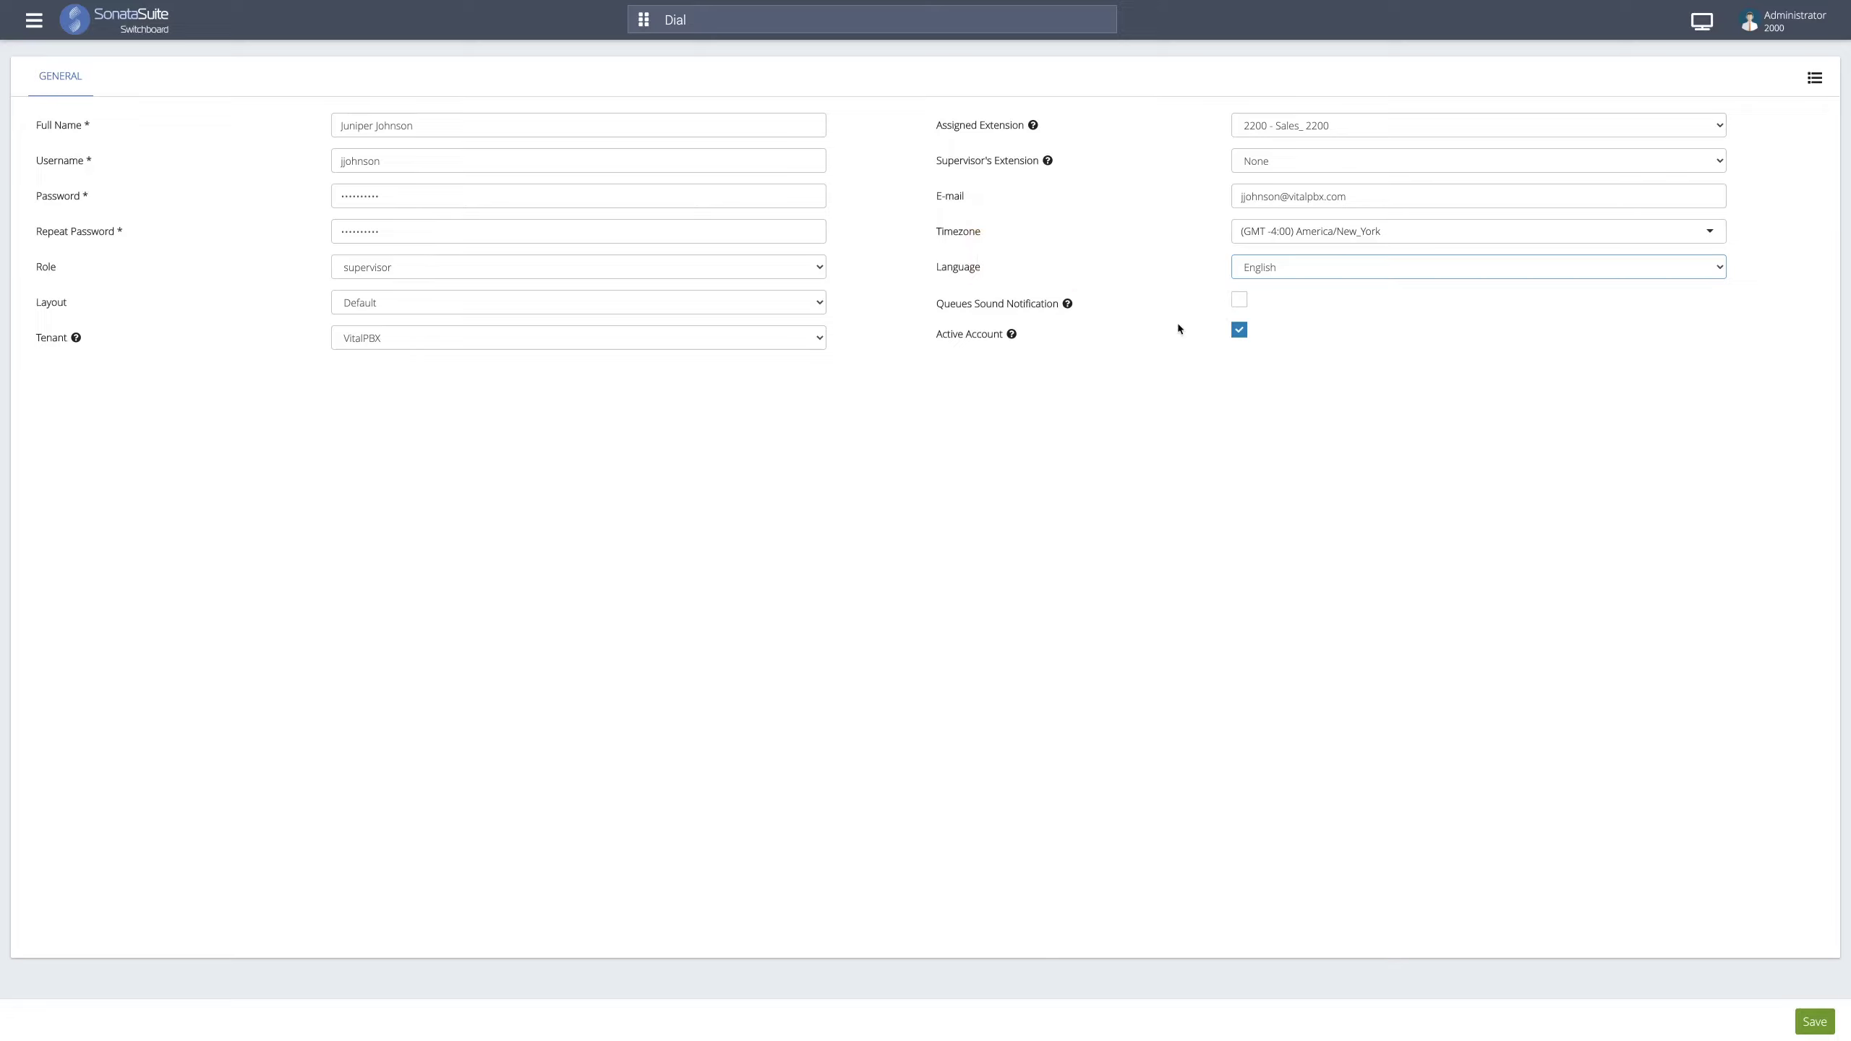
- Save the new supervisor user account assigned to extension 2200 - Sales_2200
mouse_move(1141, 339)
click(1809, 1019)
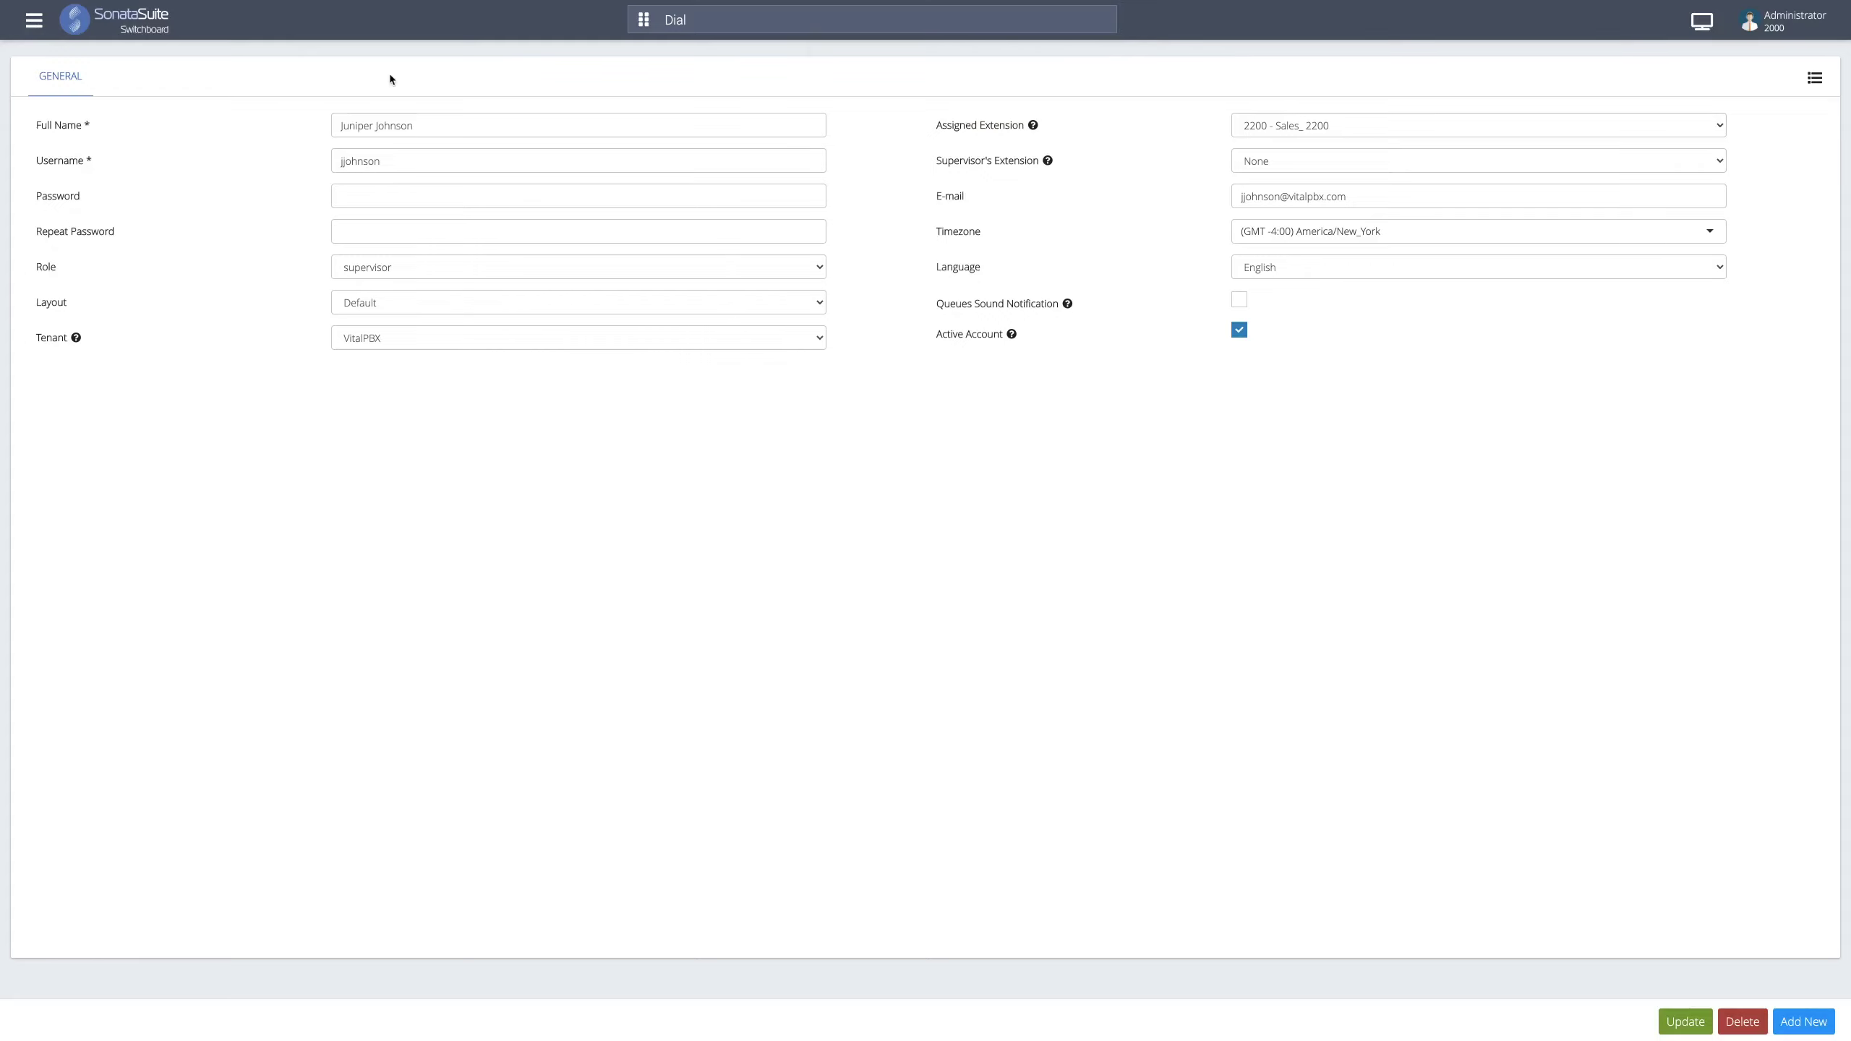
click(34, 22)
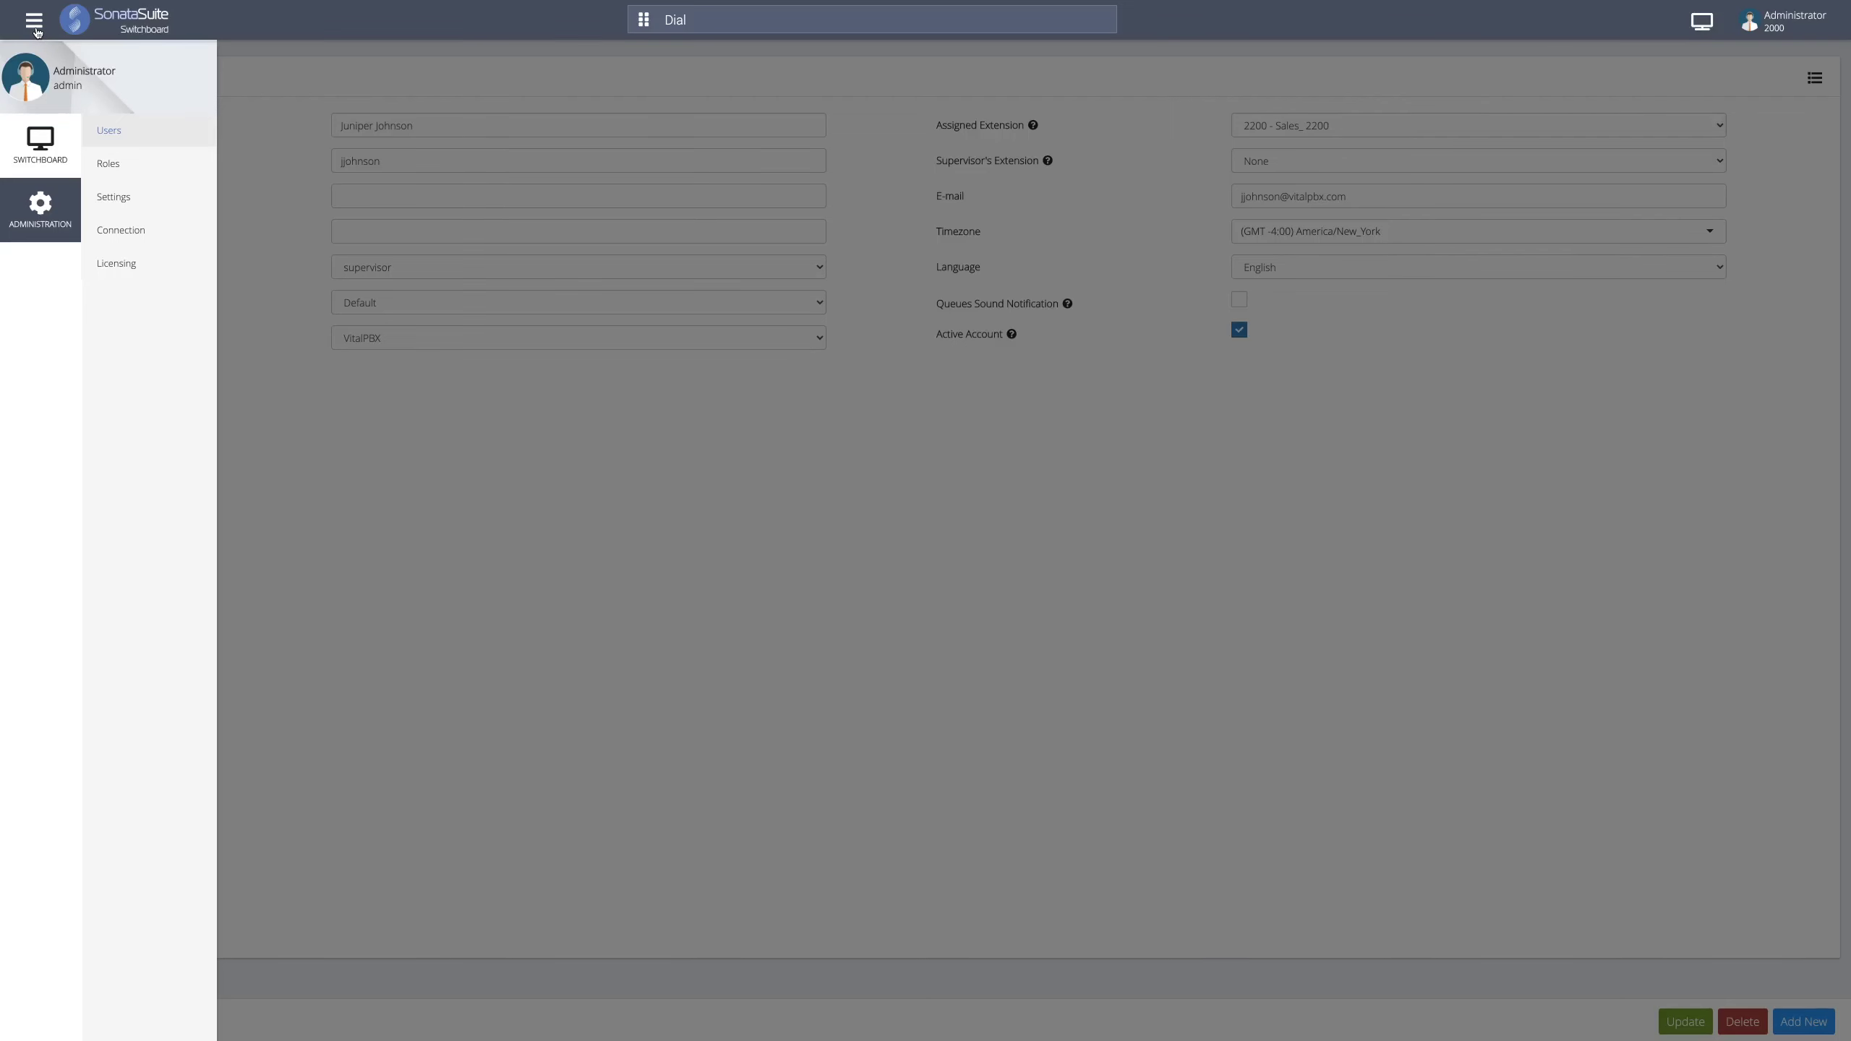
- Switch to the live SWITCHBOARD view and bring up the layout's Share / UnShare options
click(47, 152)
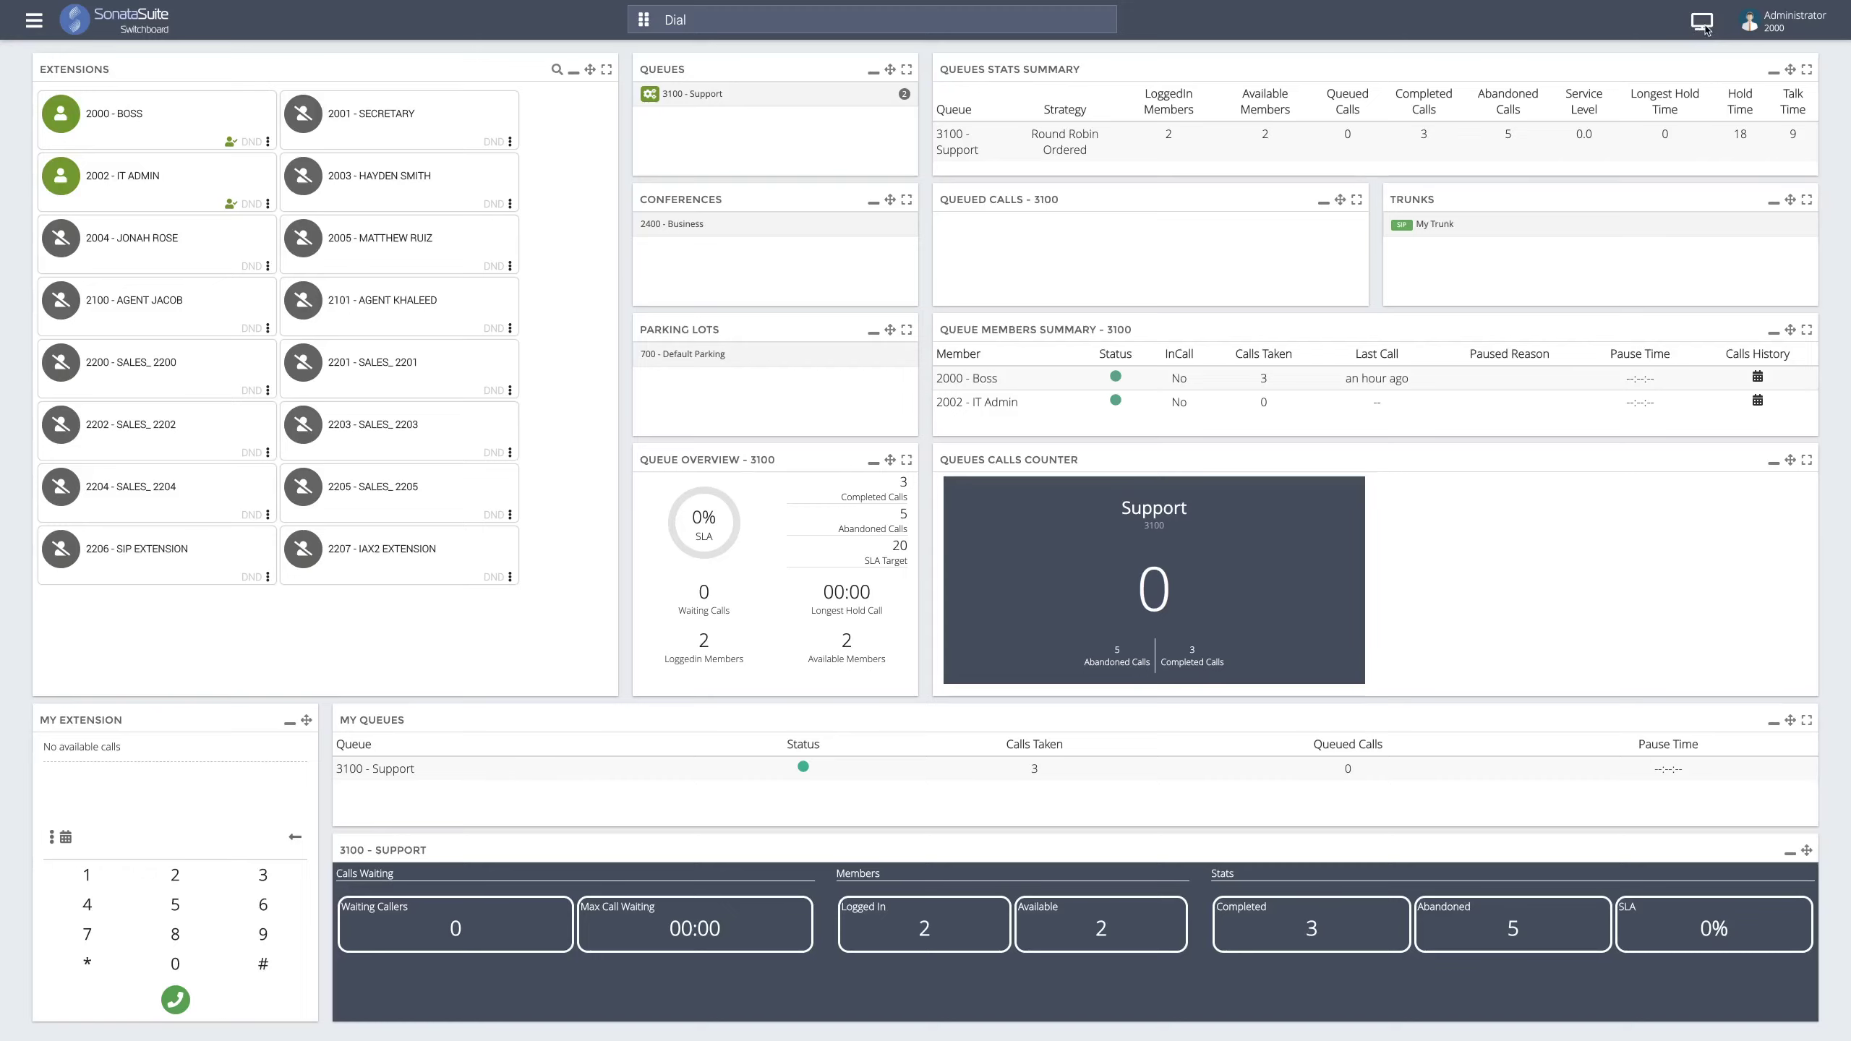
click(1702, 29)
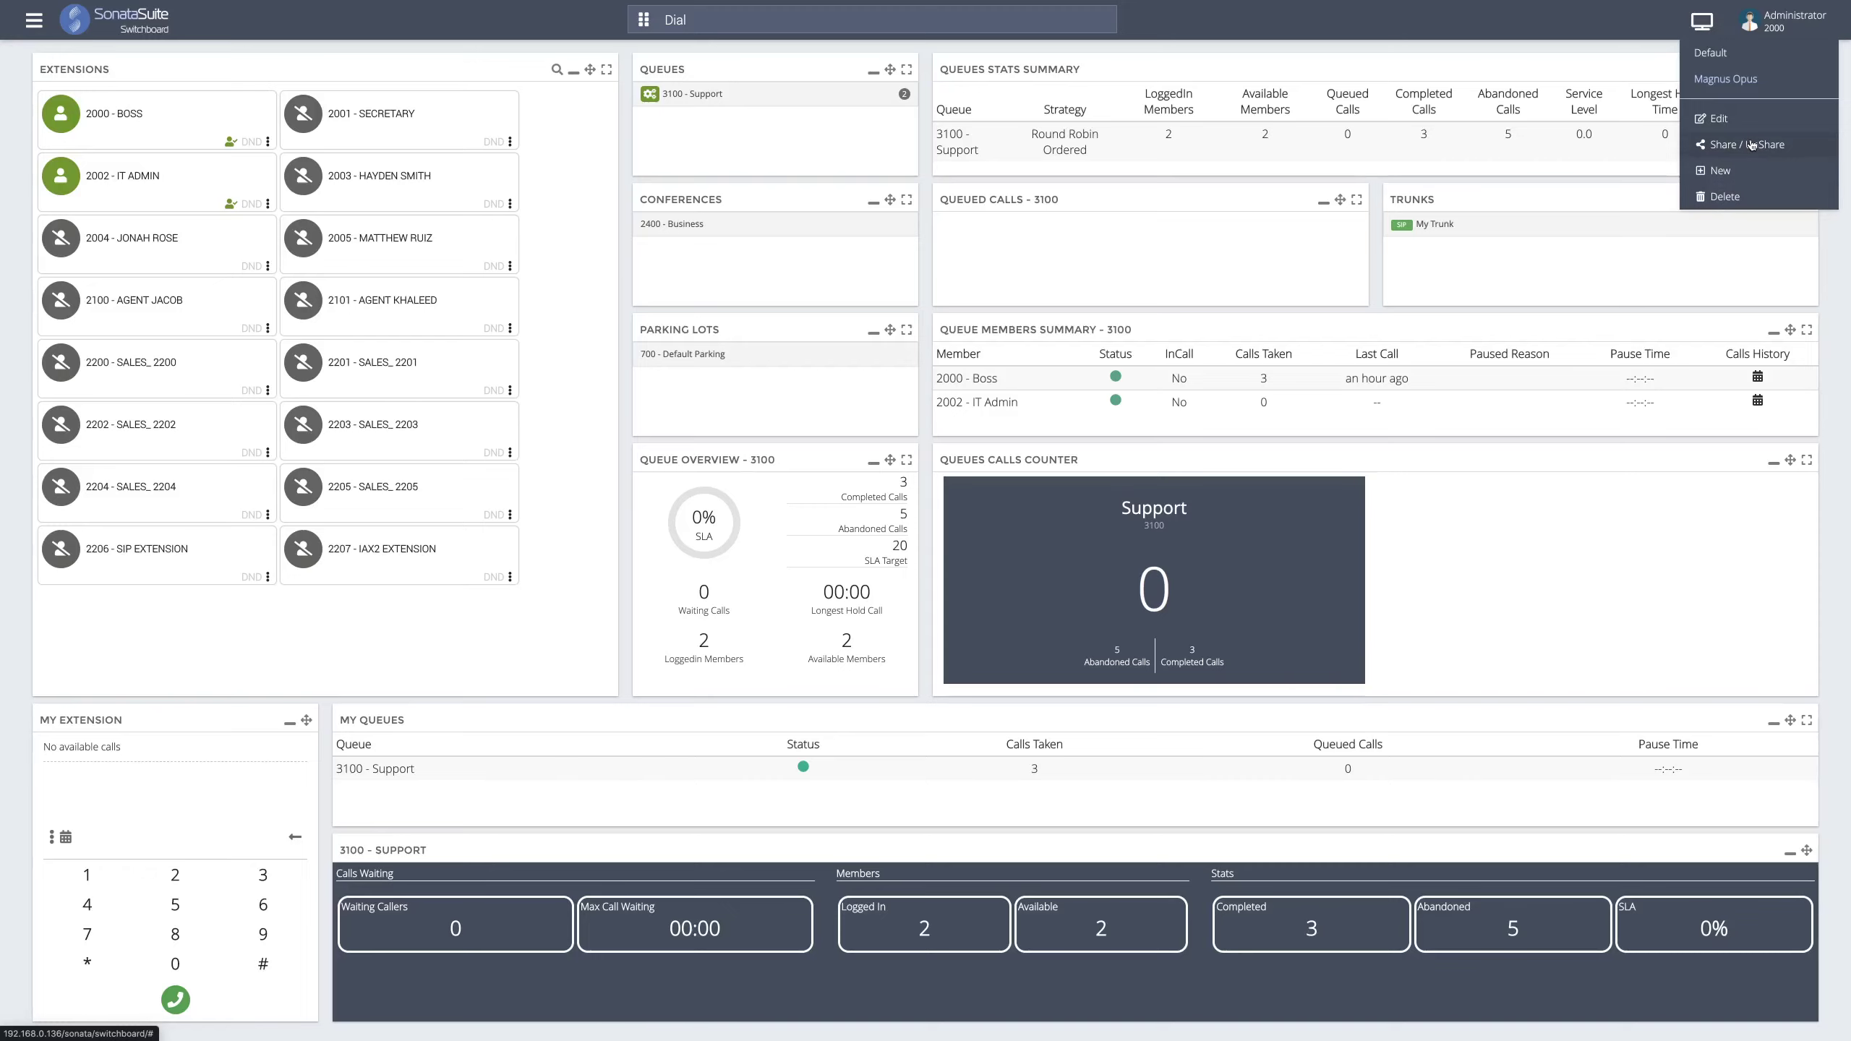
click(1750, 143)
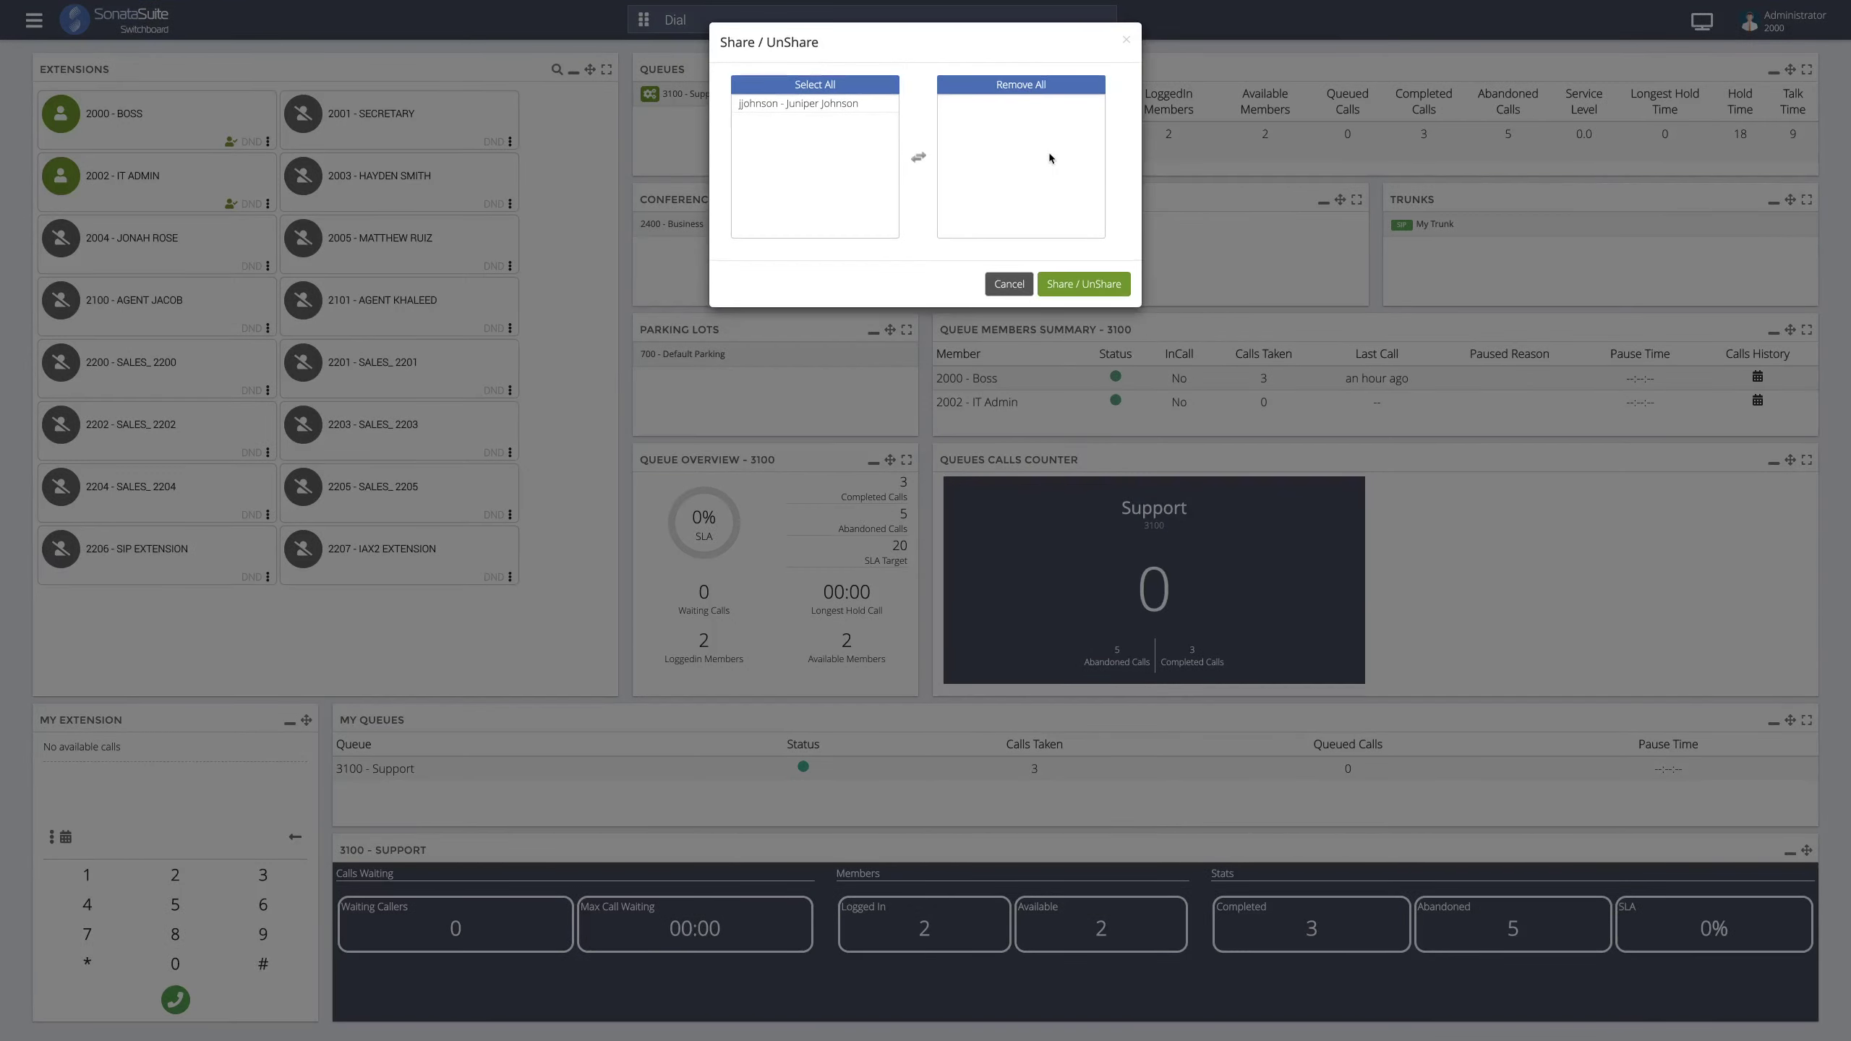
- Move the supervisor user into the shared list and share the current dashboard layout
double_click(785, 108)
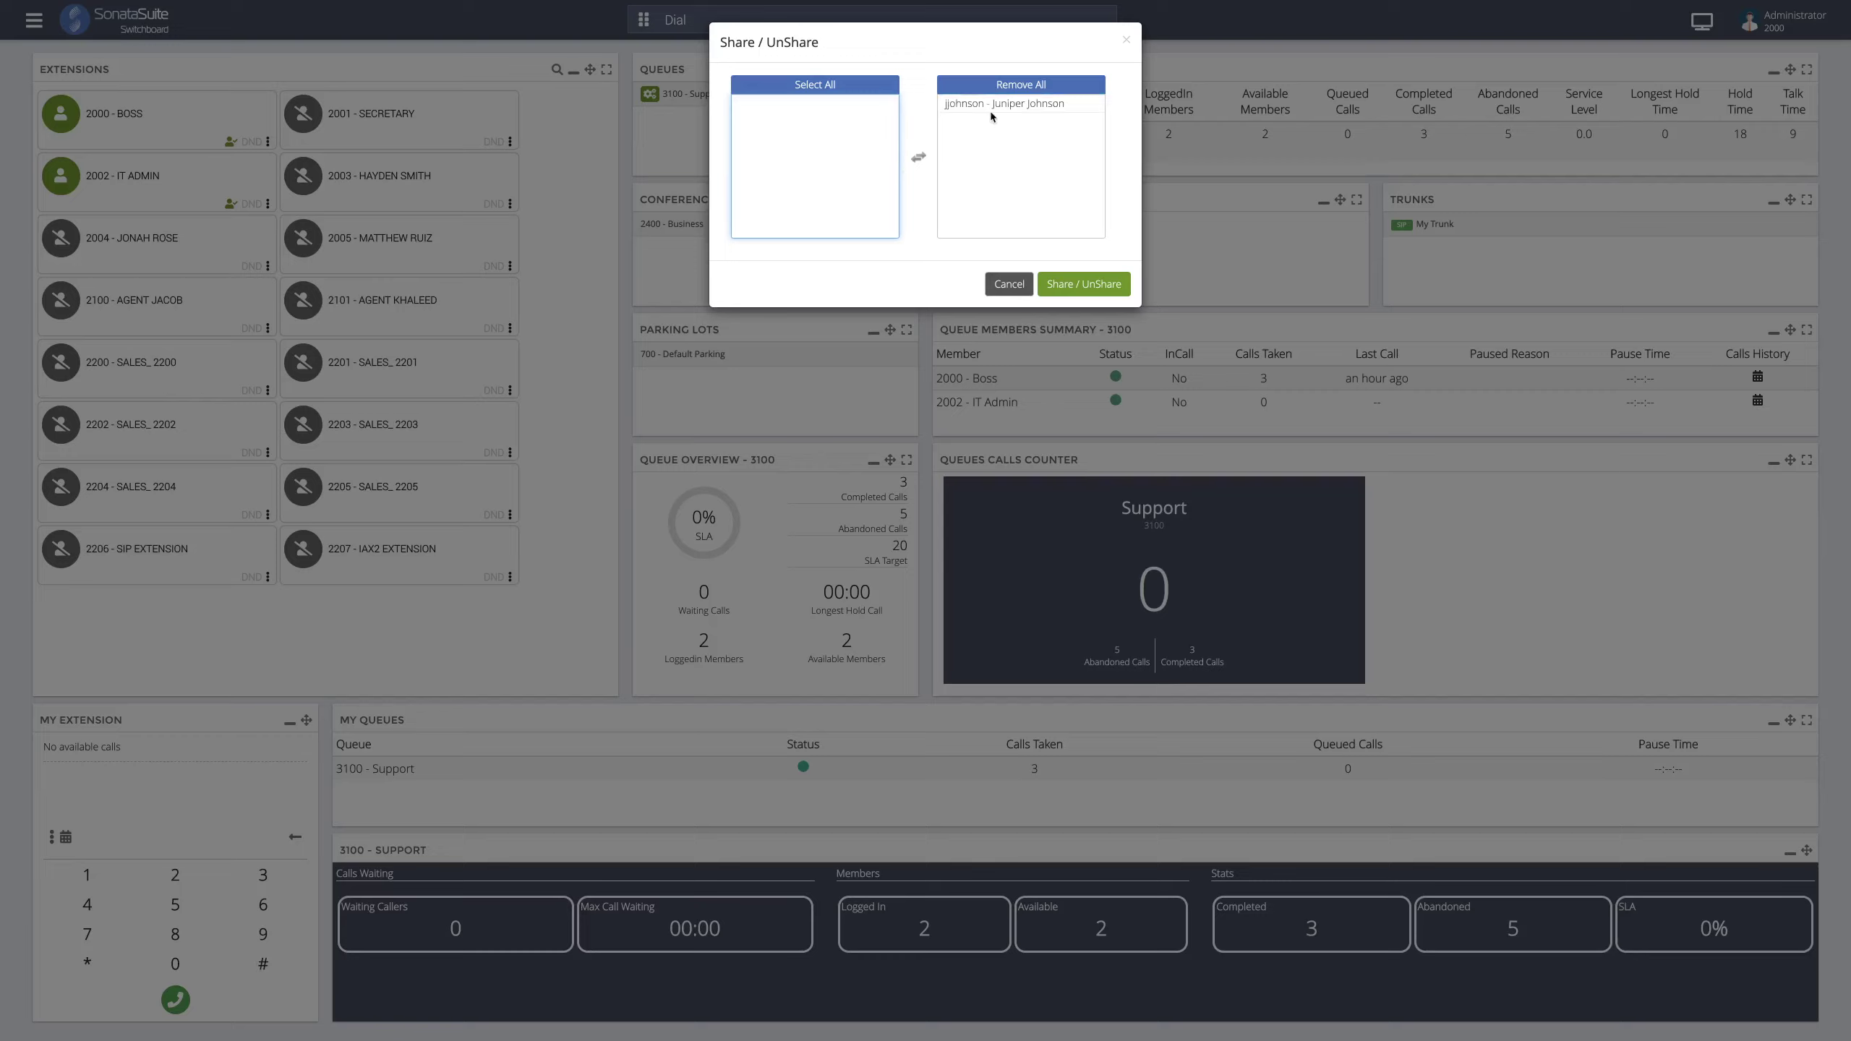
click(1093, 291)
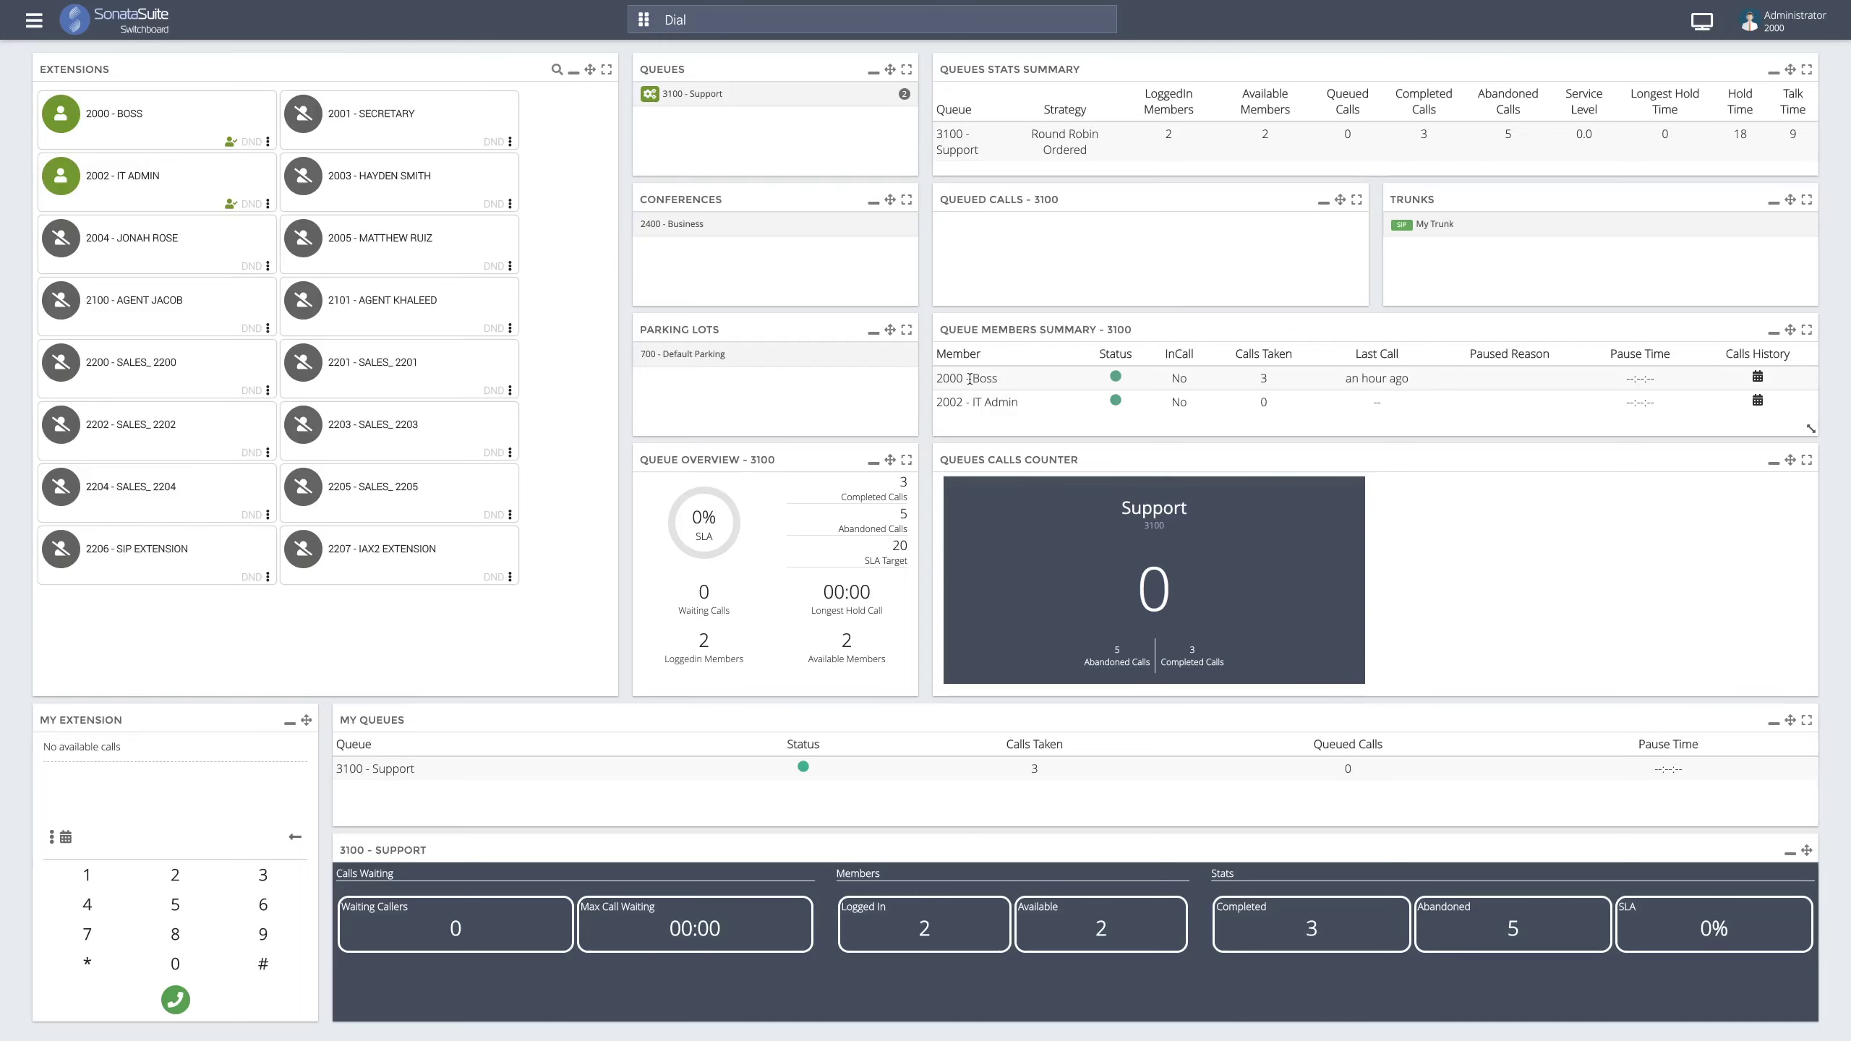
click(36, 26)
- Give the supervisor user the Magnus Opus layout in Administration > Users, then return to SWITCHBOARD
click(40, 207)
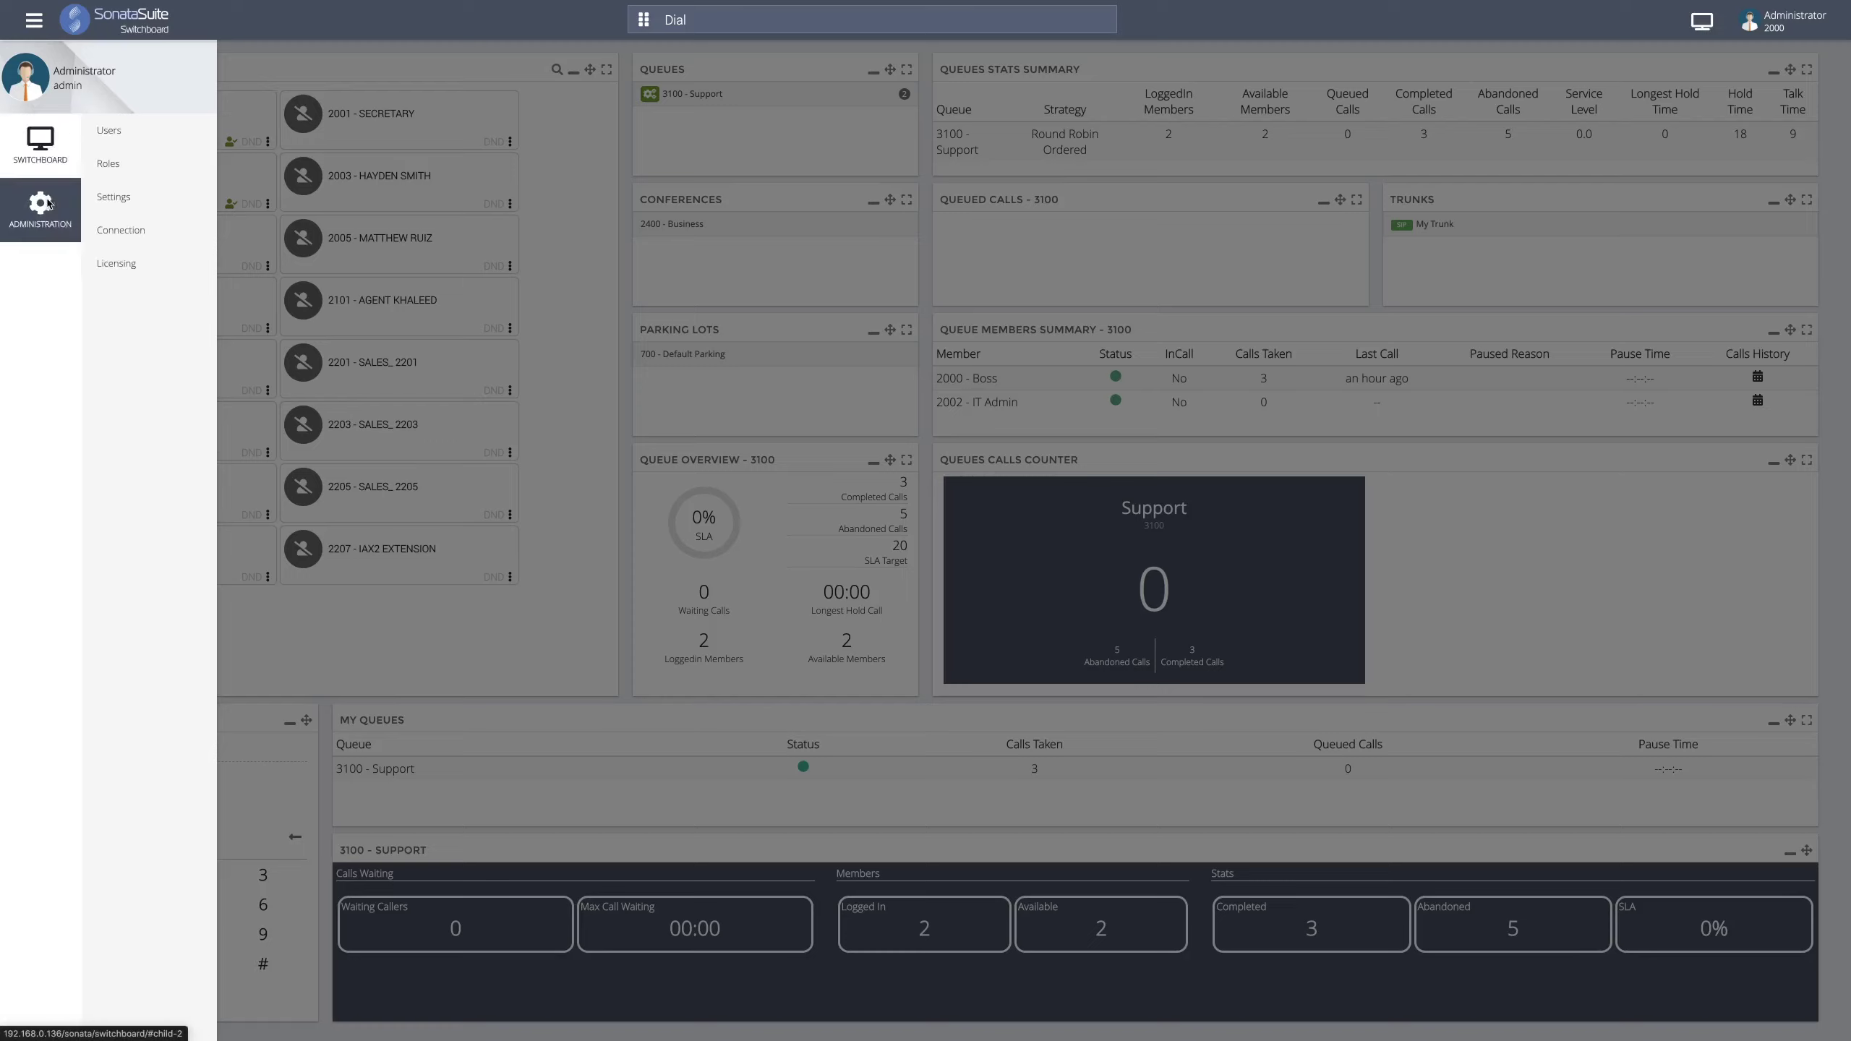
click(110, 155)
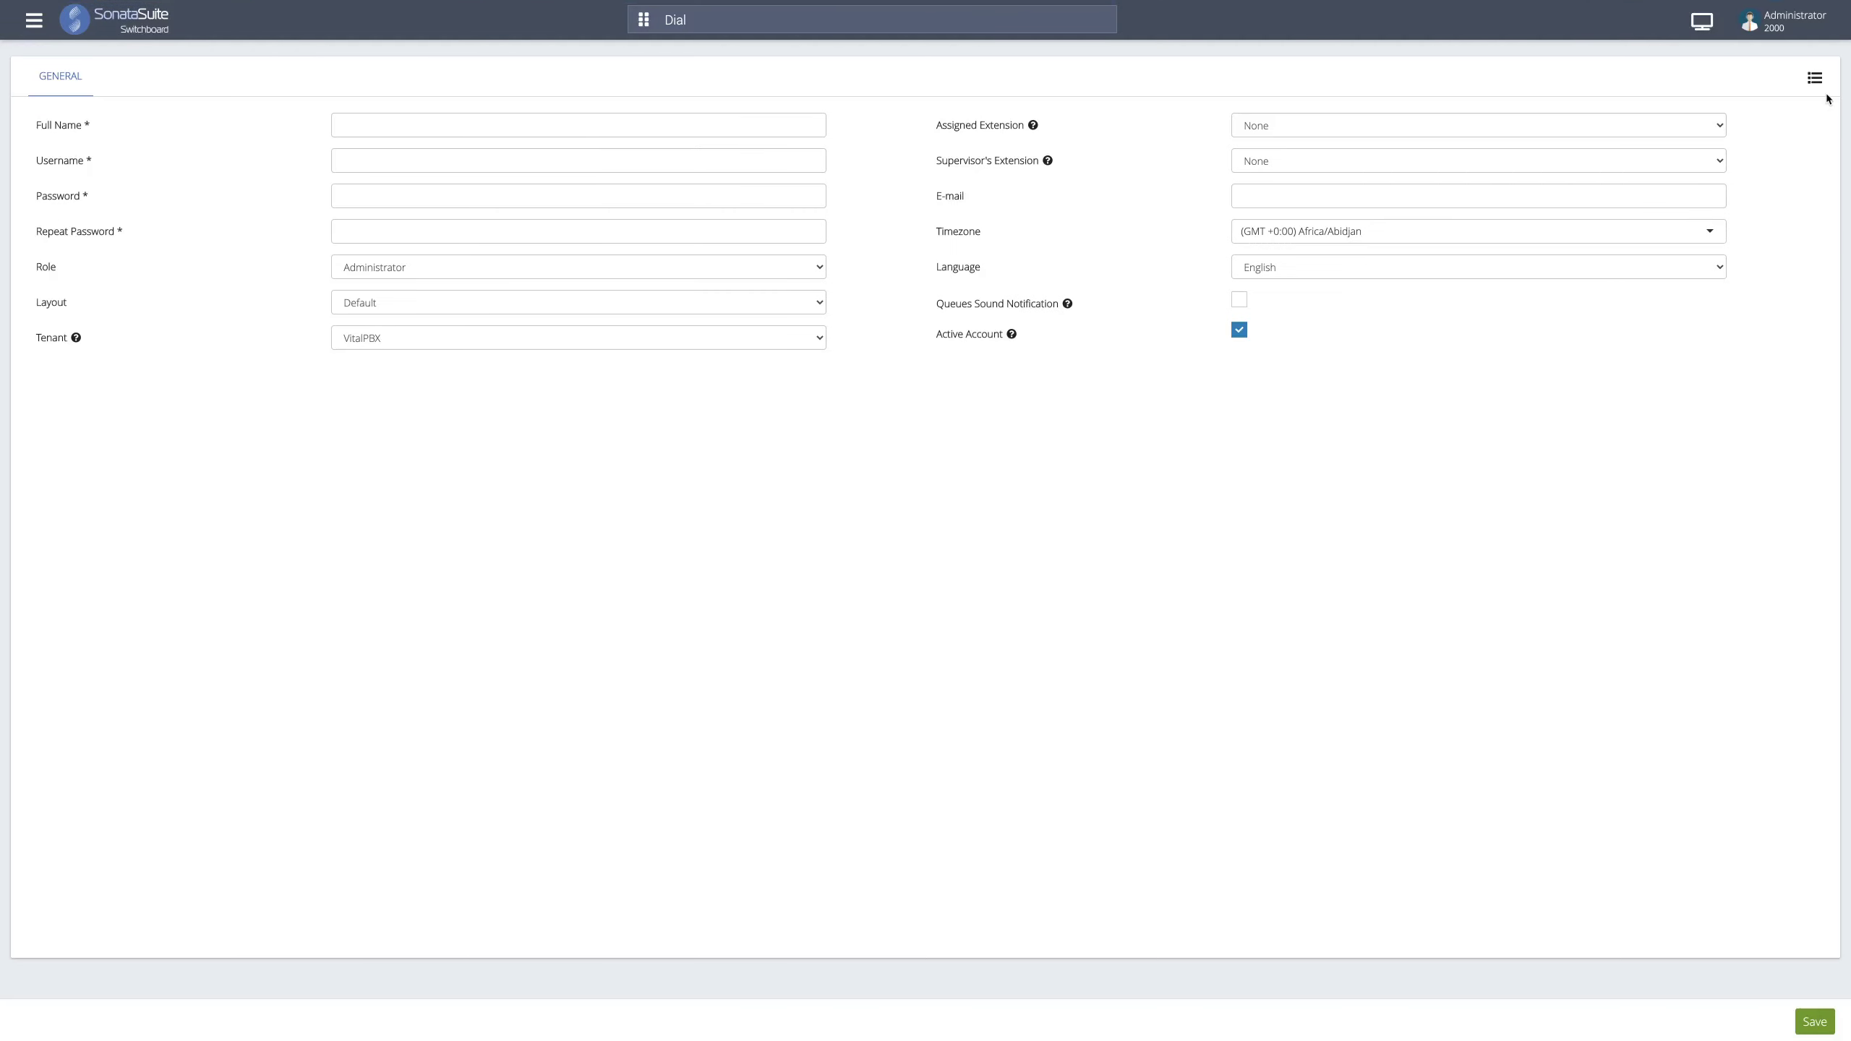
click(1815, 78)
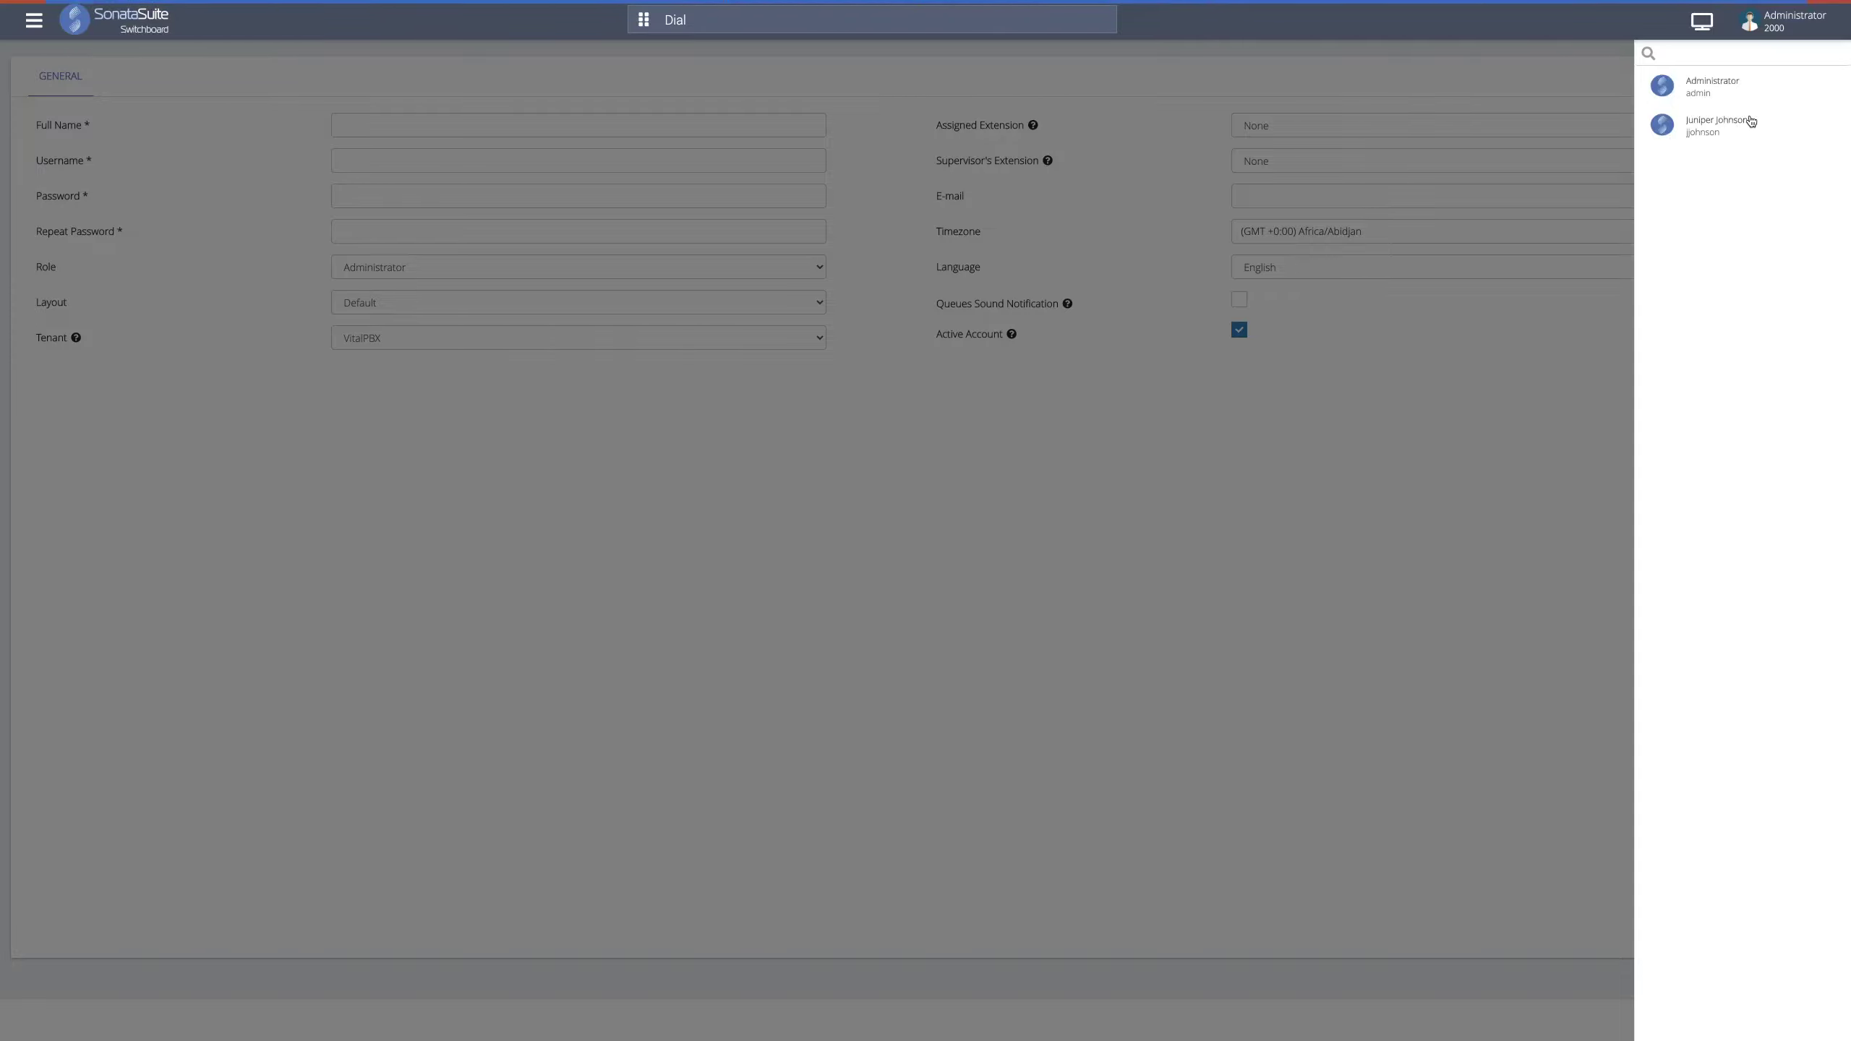
click(1683, 127)
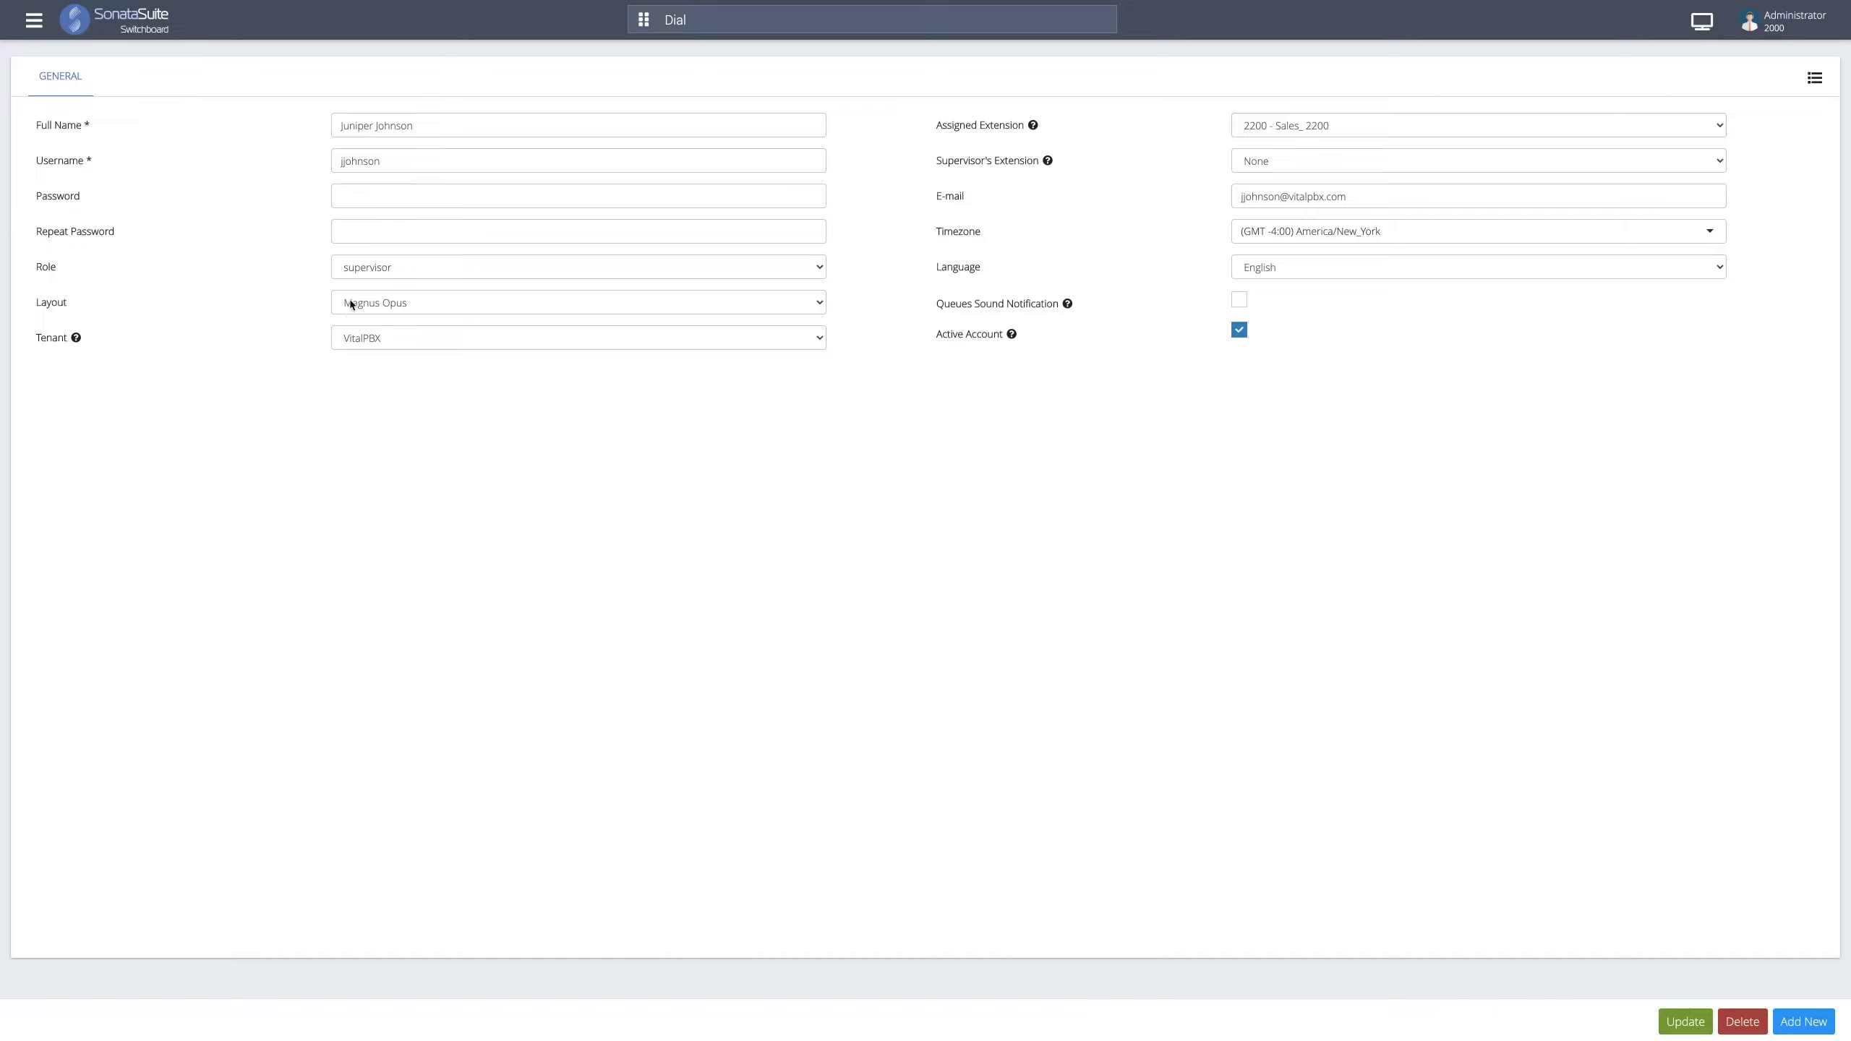
click(333, 311)
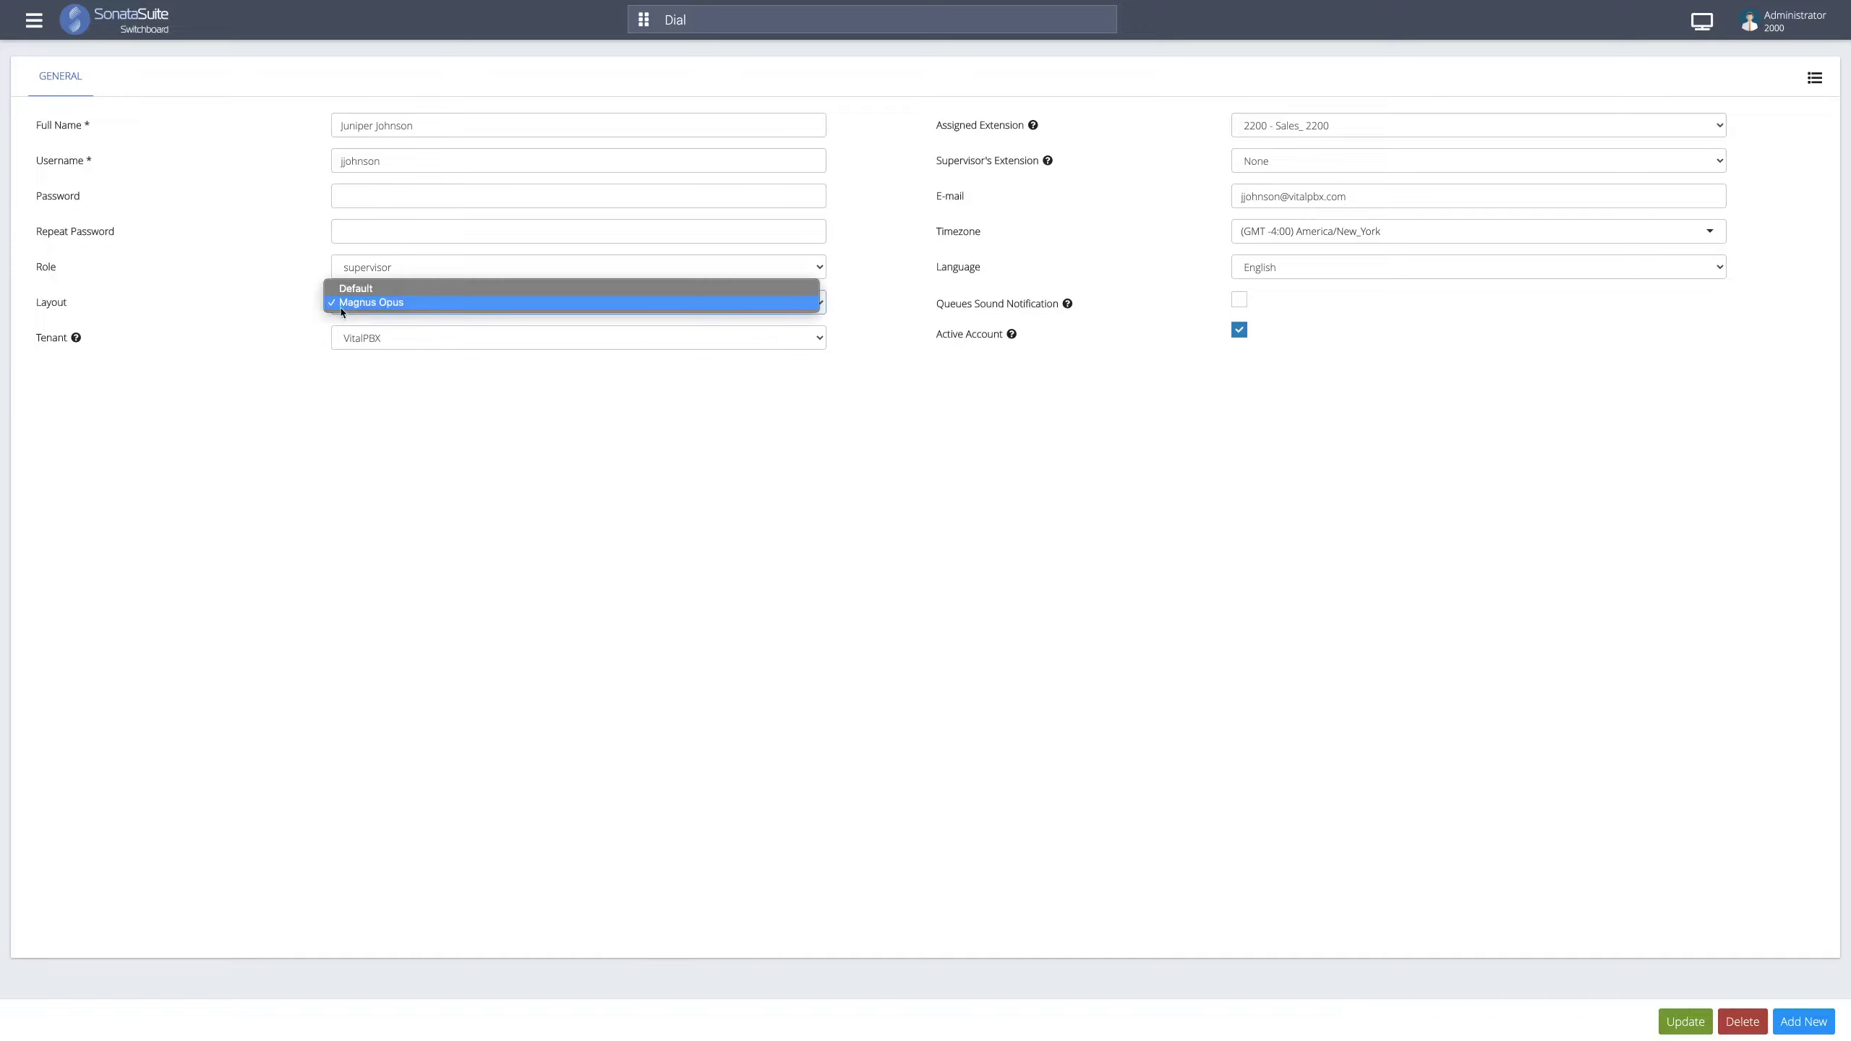
click(334, 311)
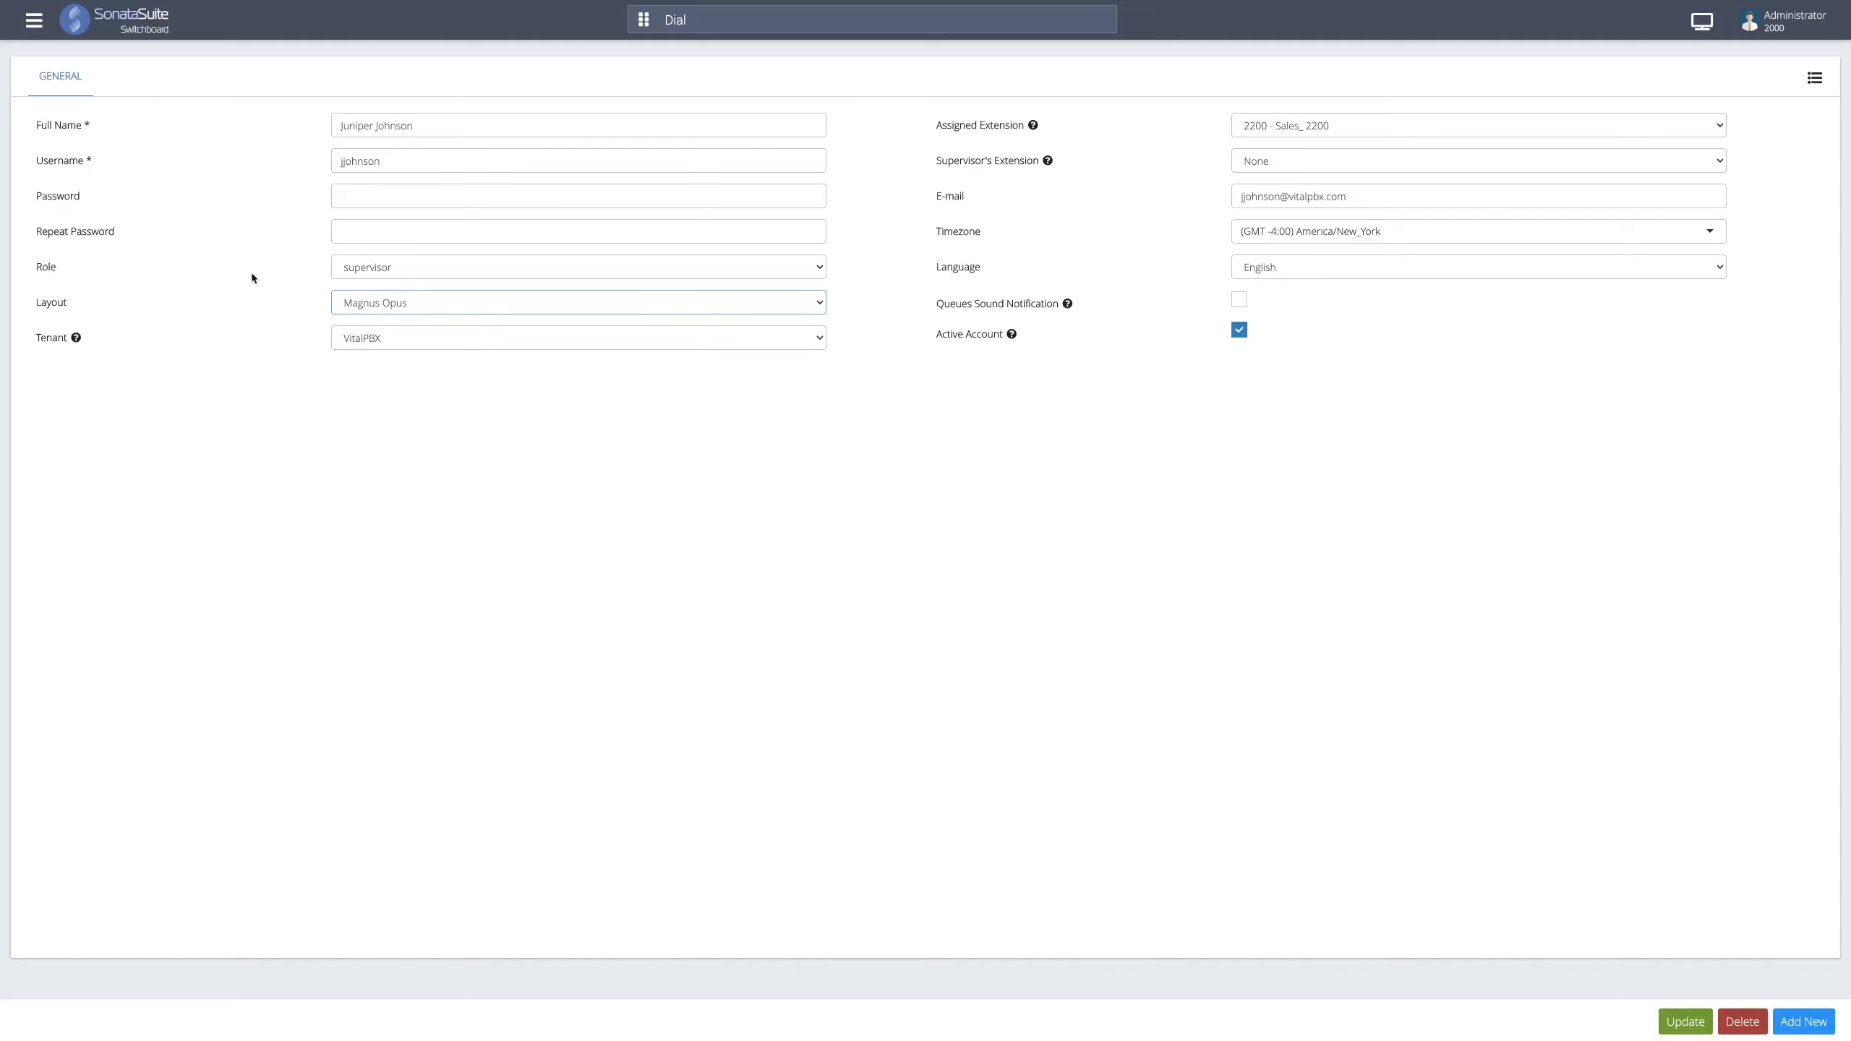
click(34, 19)
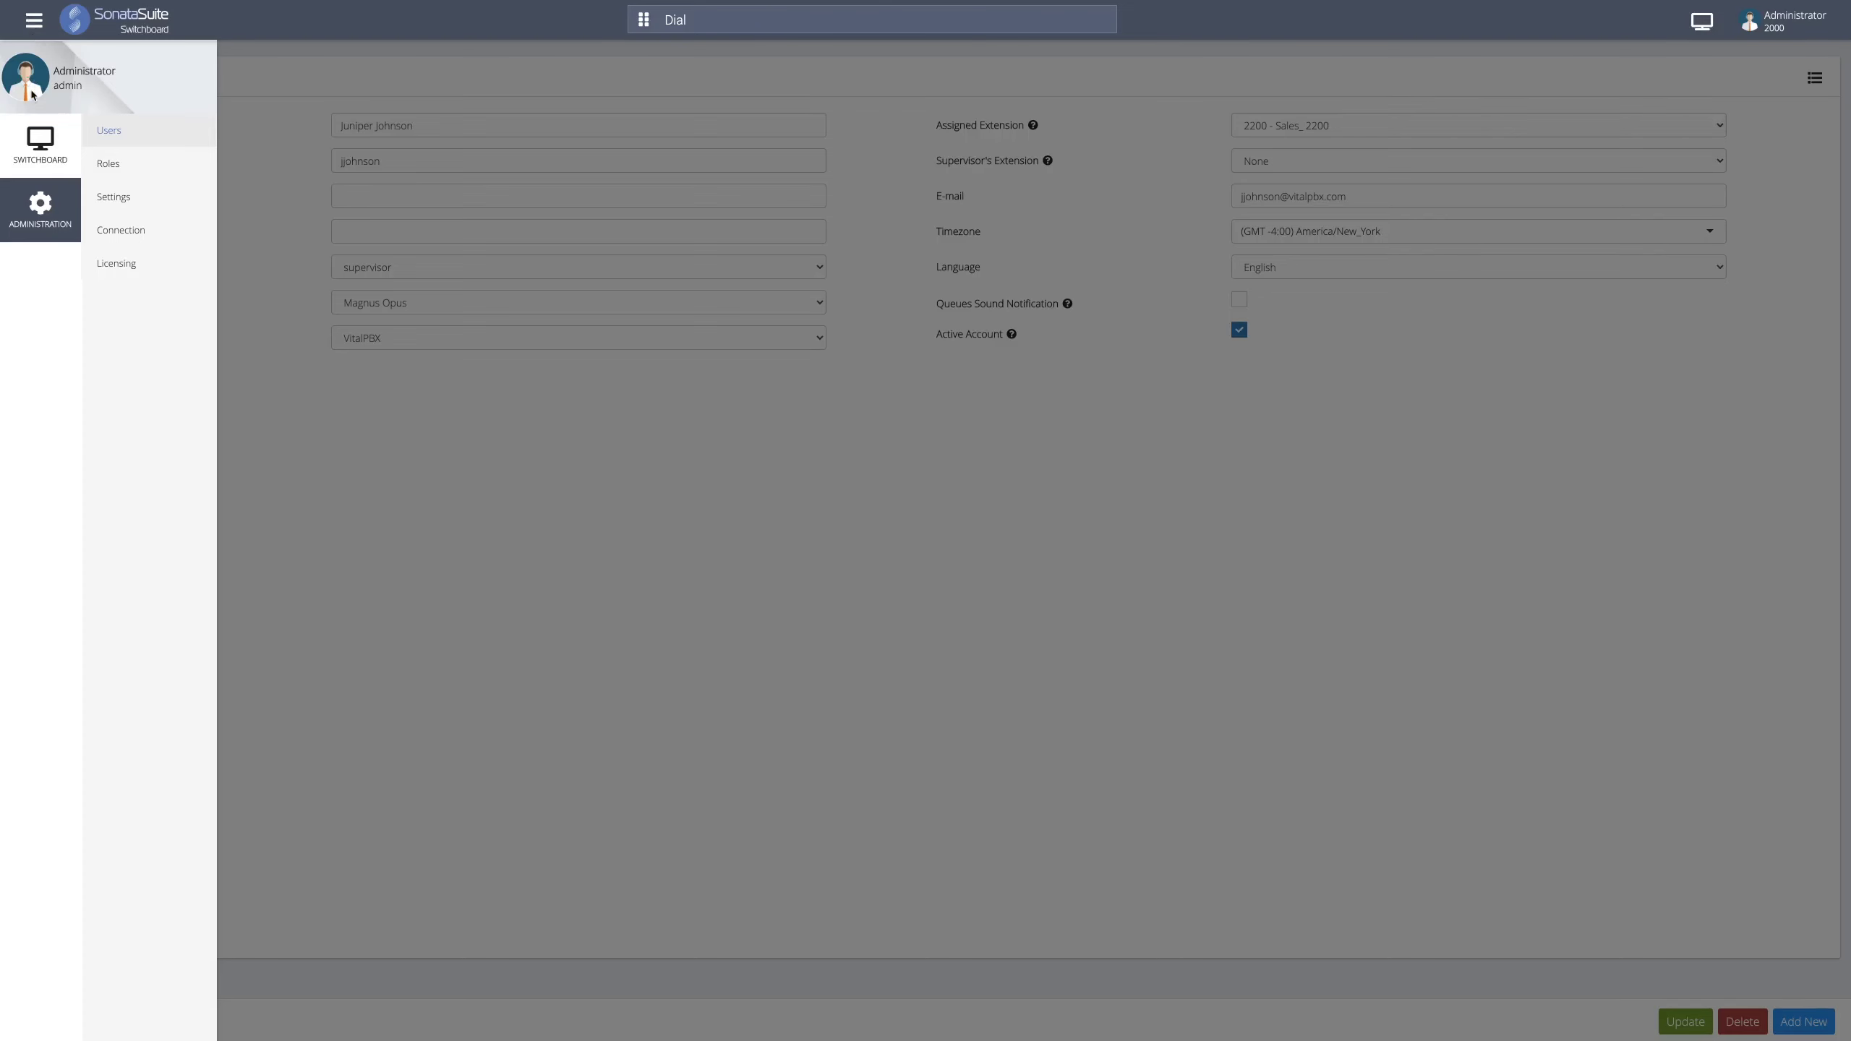
click(41, 136)
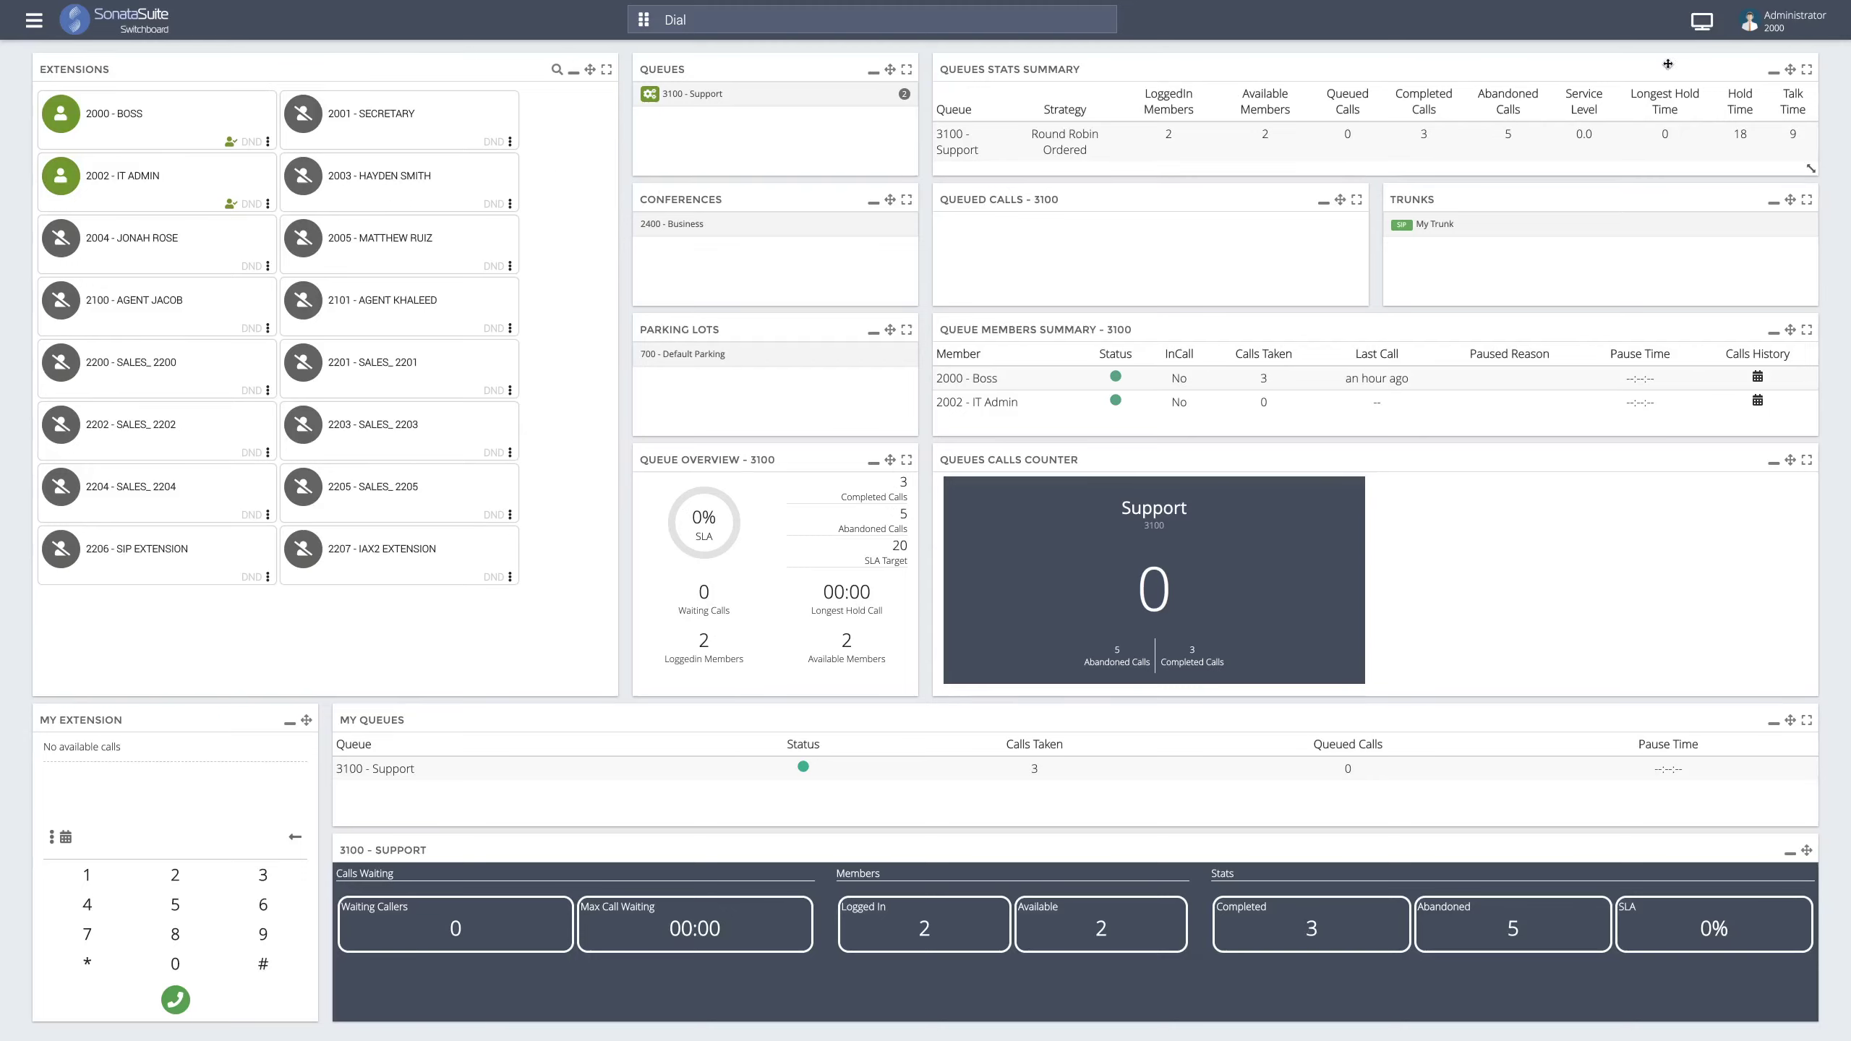
- Start a new layout and create the Extensions widget with Console Mode enabled
click(1702, 23)
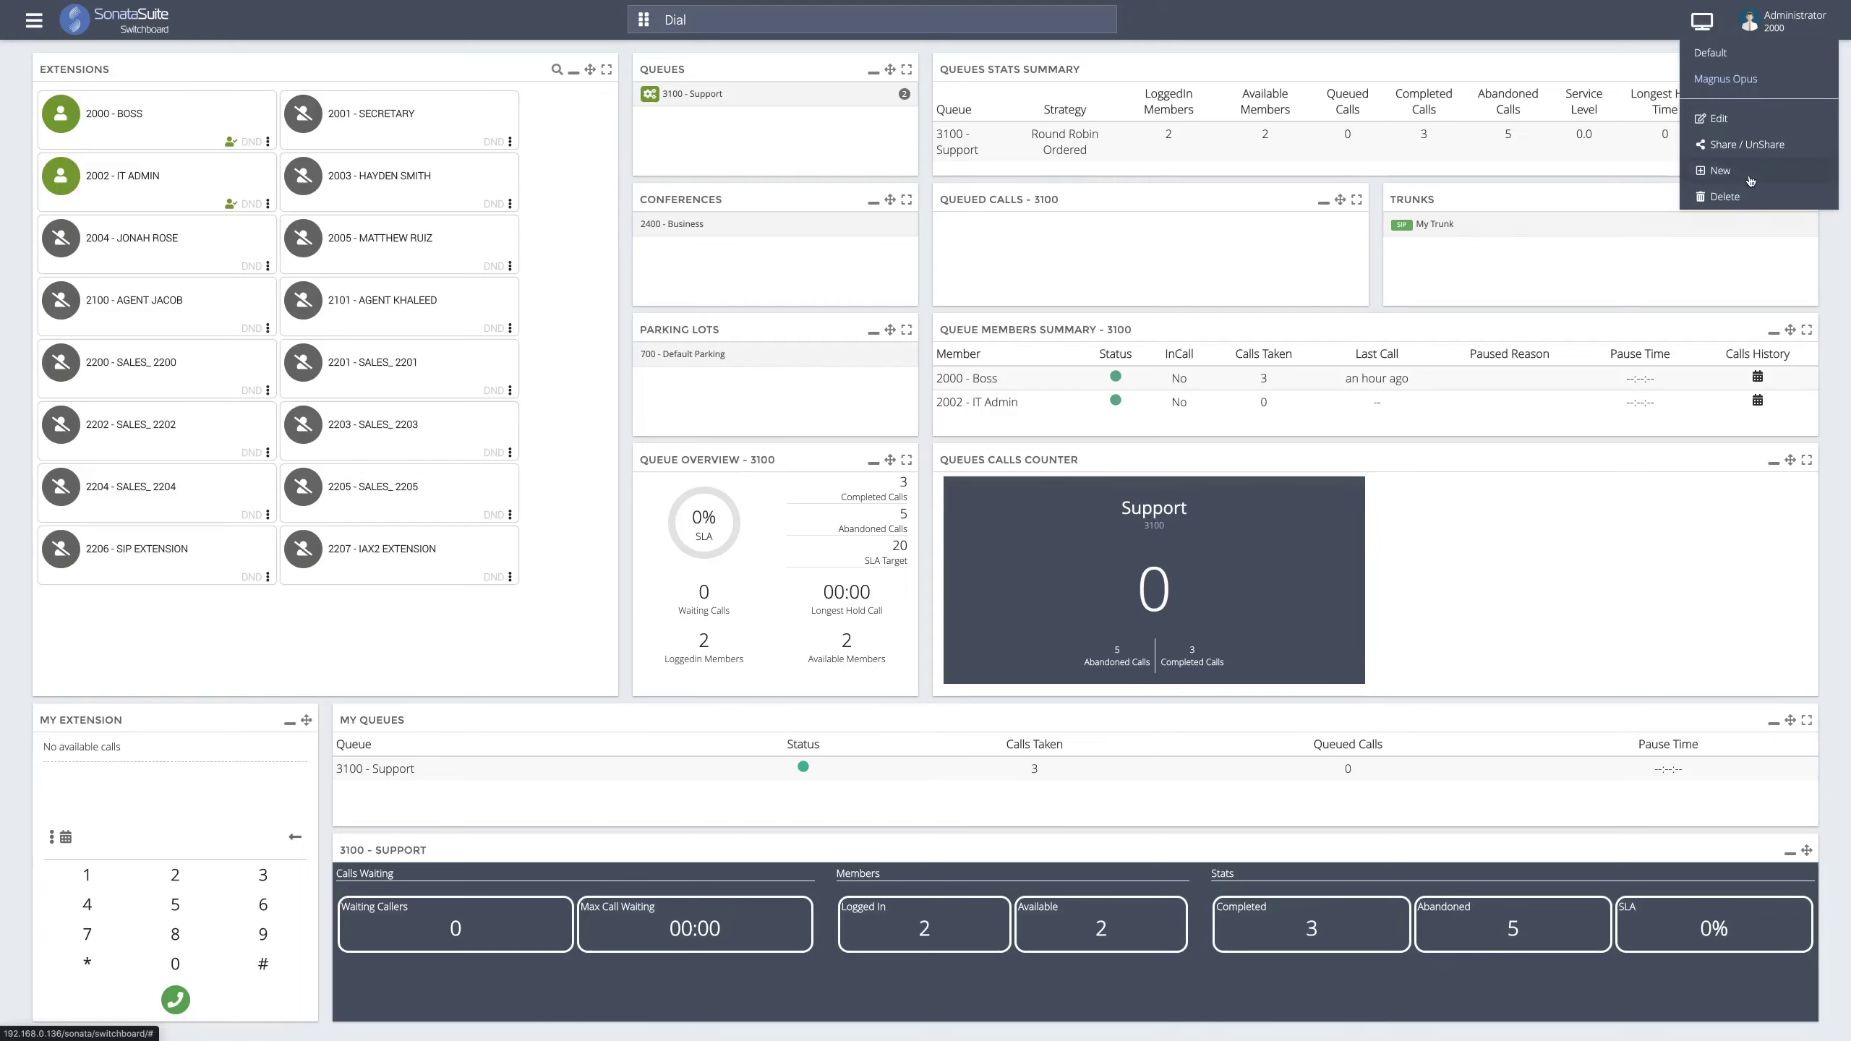
click(1717, 128)
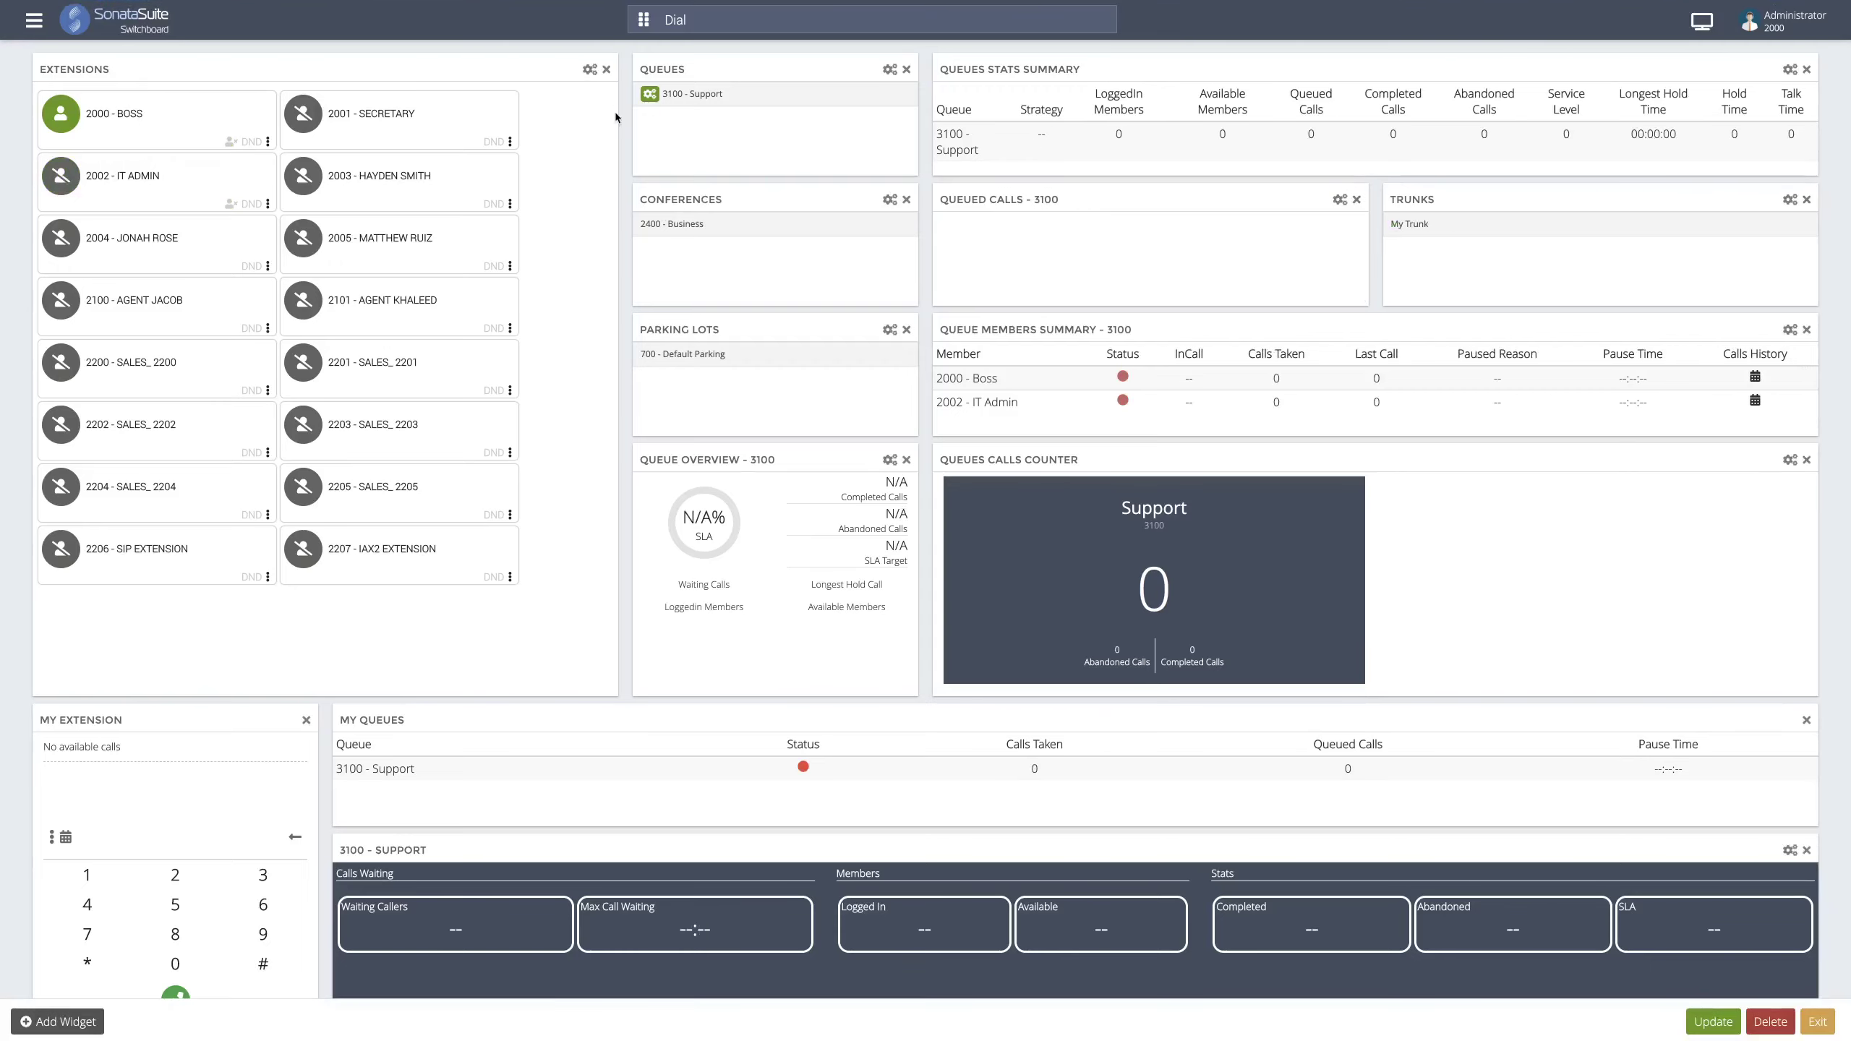
click(589, 70)
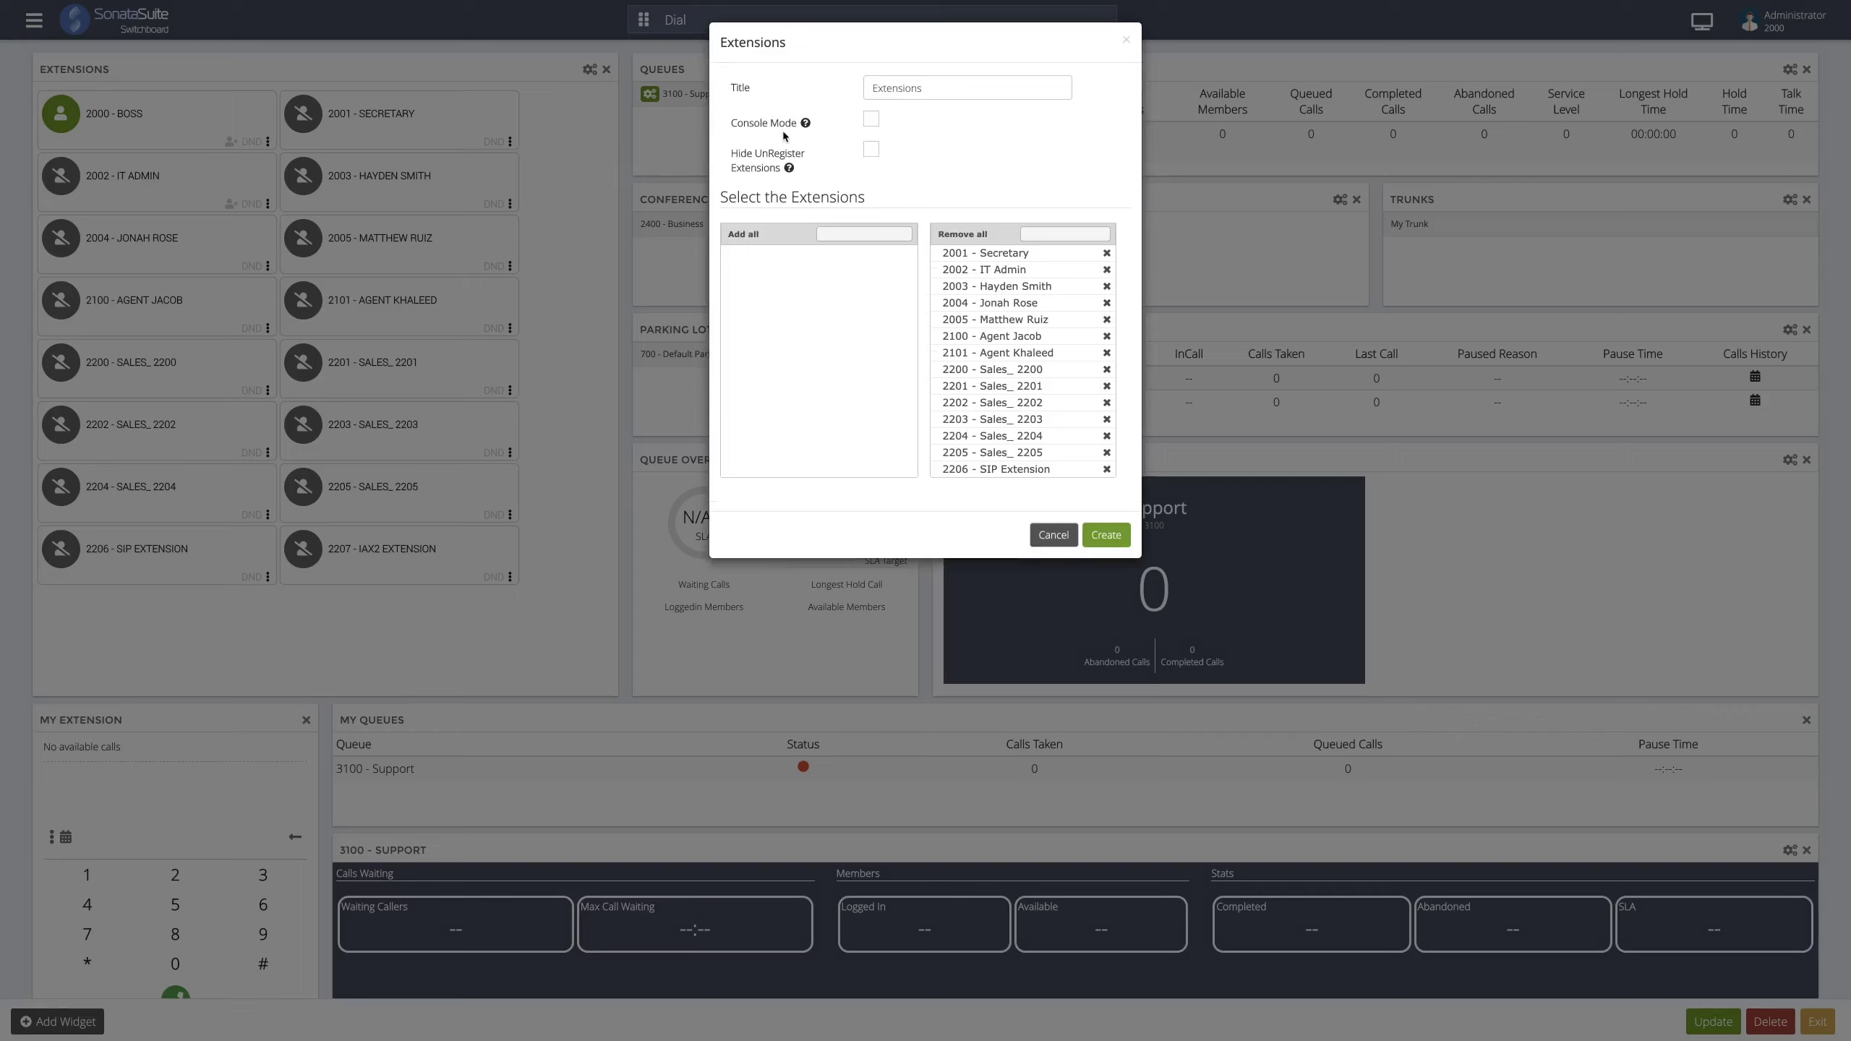
click(869, 120)
click(1114, 538)
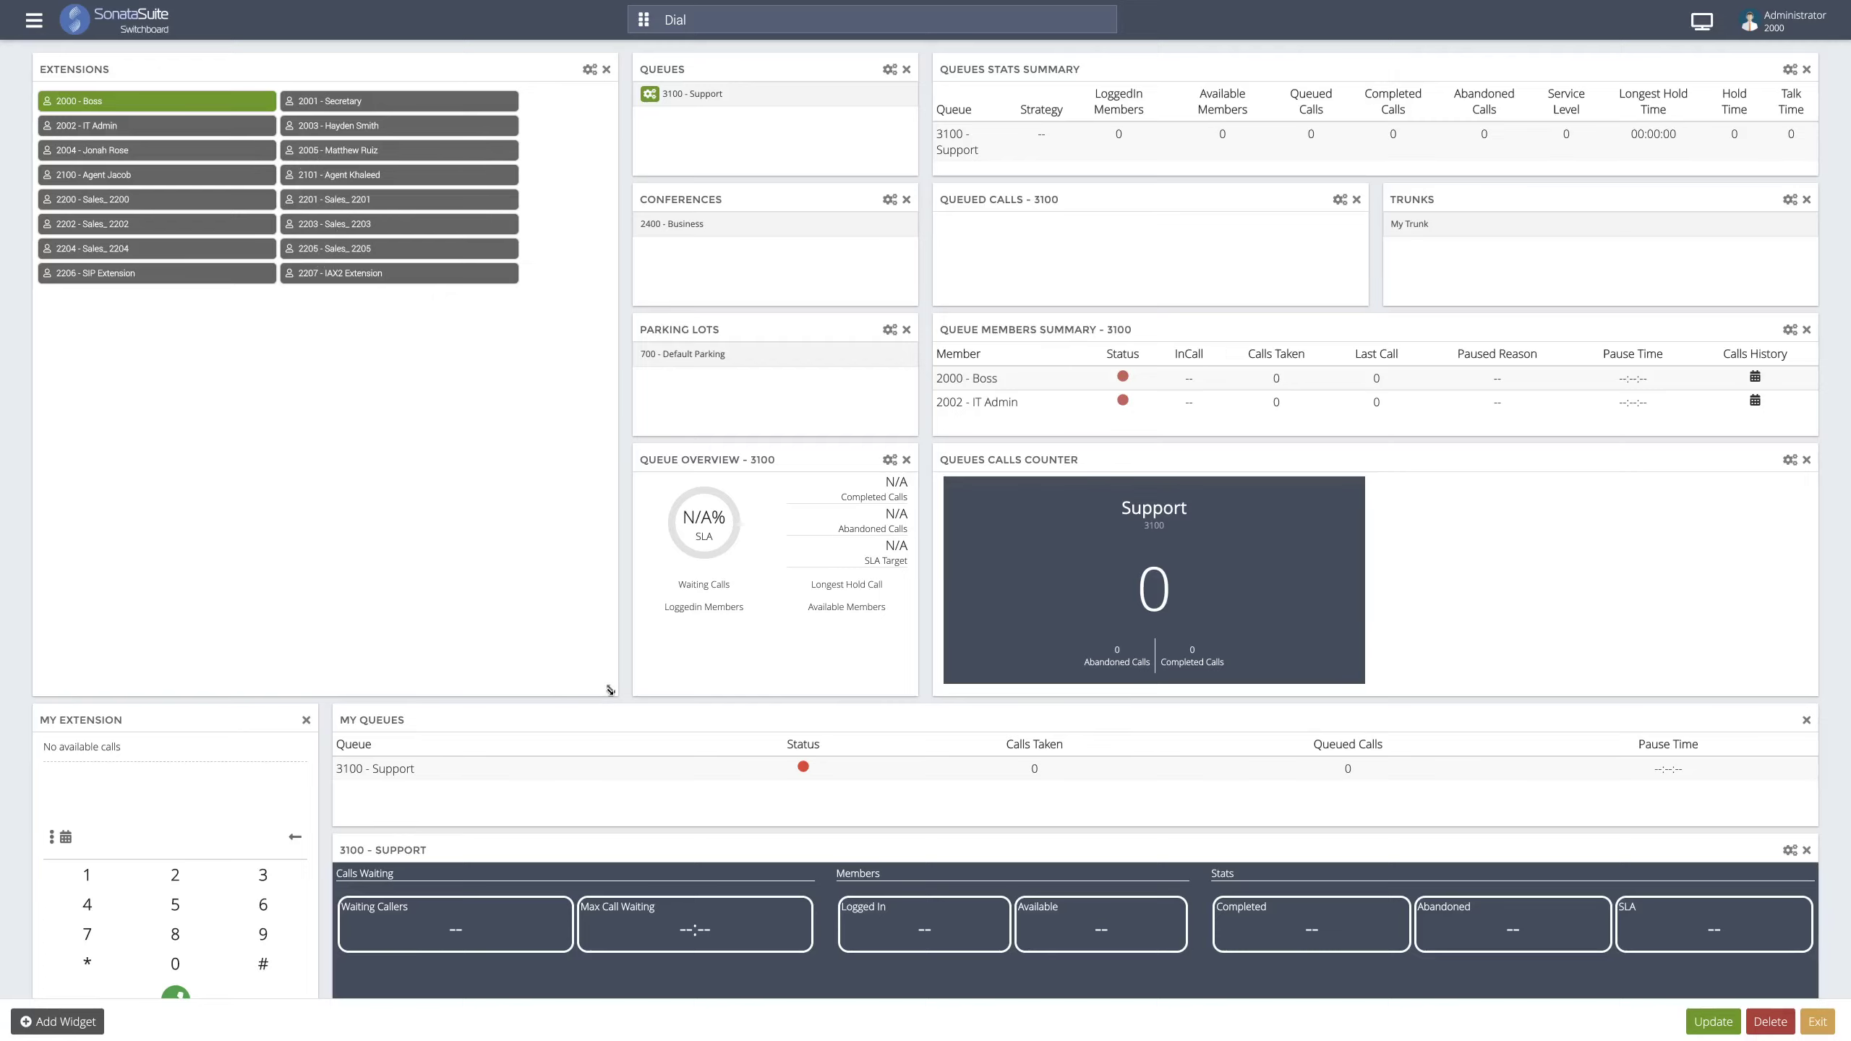
- Shorten Extensions, stack Parking Lots and Queue Overview beside My Extension, and heighten My Extension
drag(609, 495, 594, 319)
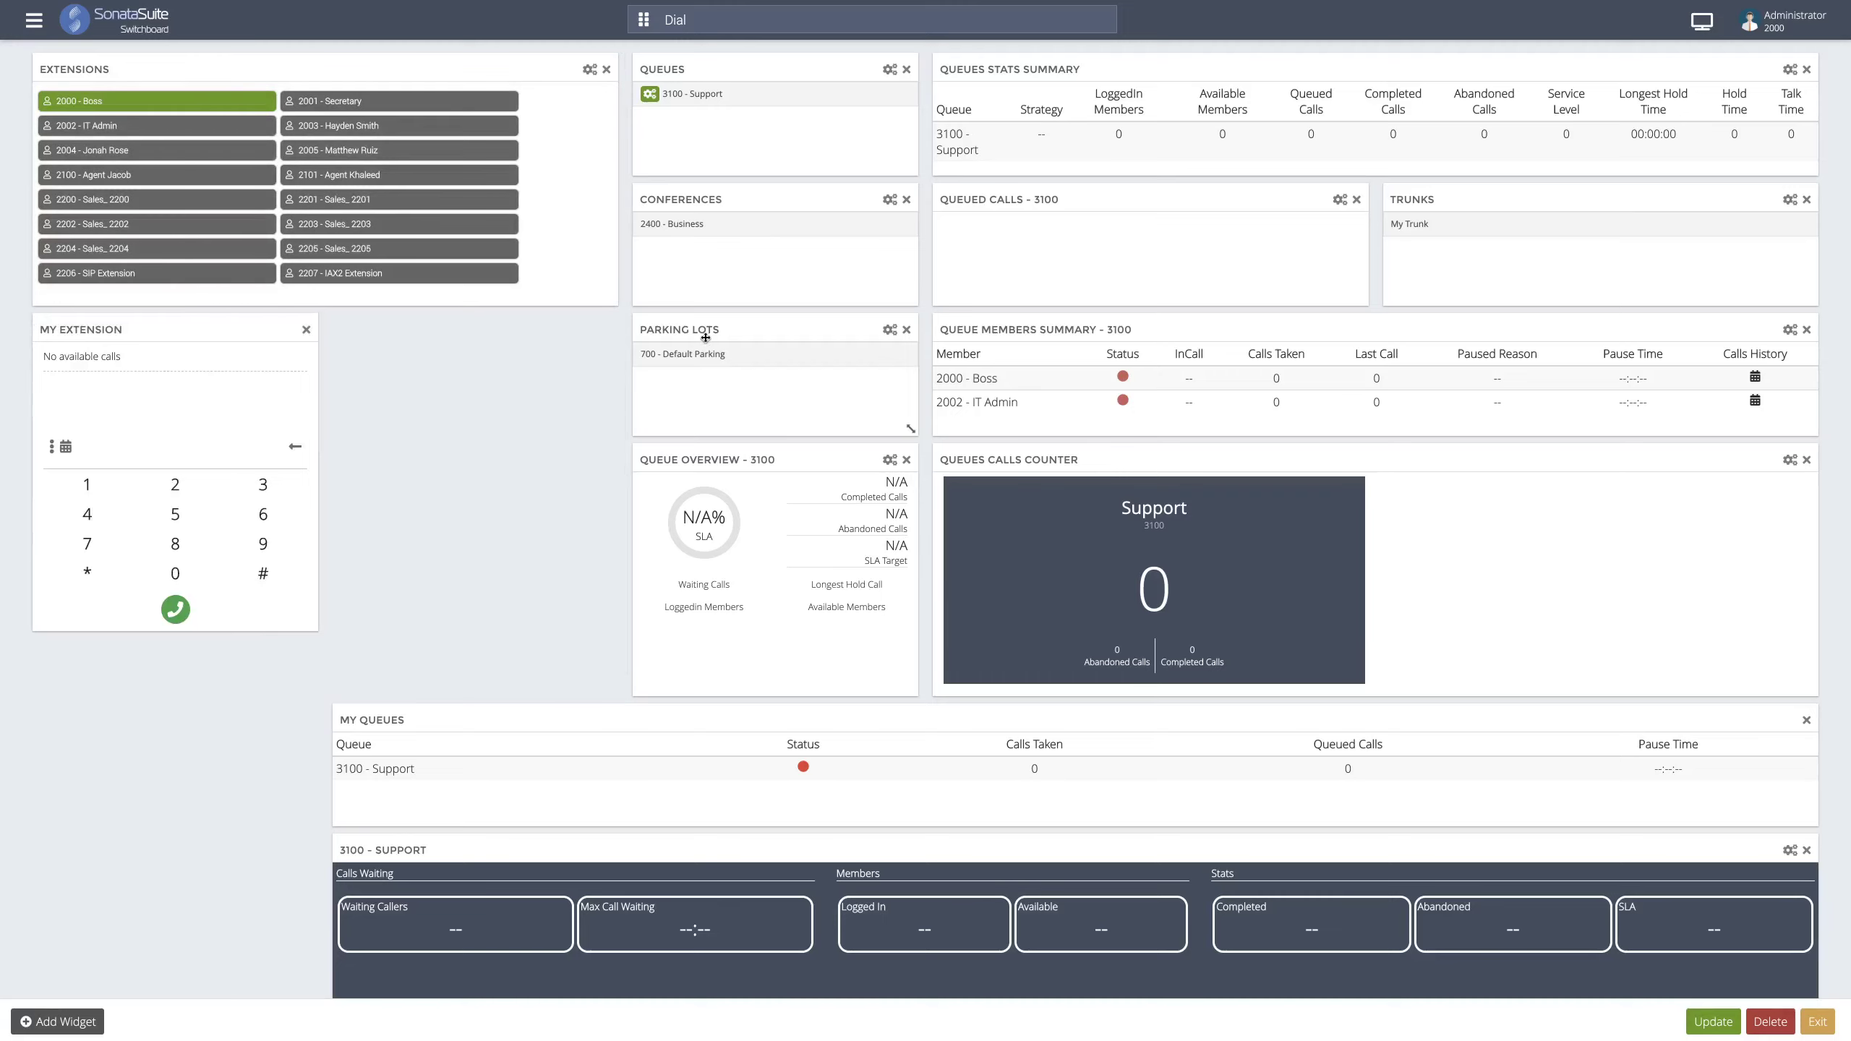
drag(764, 338, 465, 332)
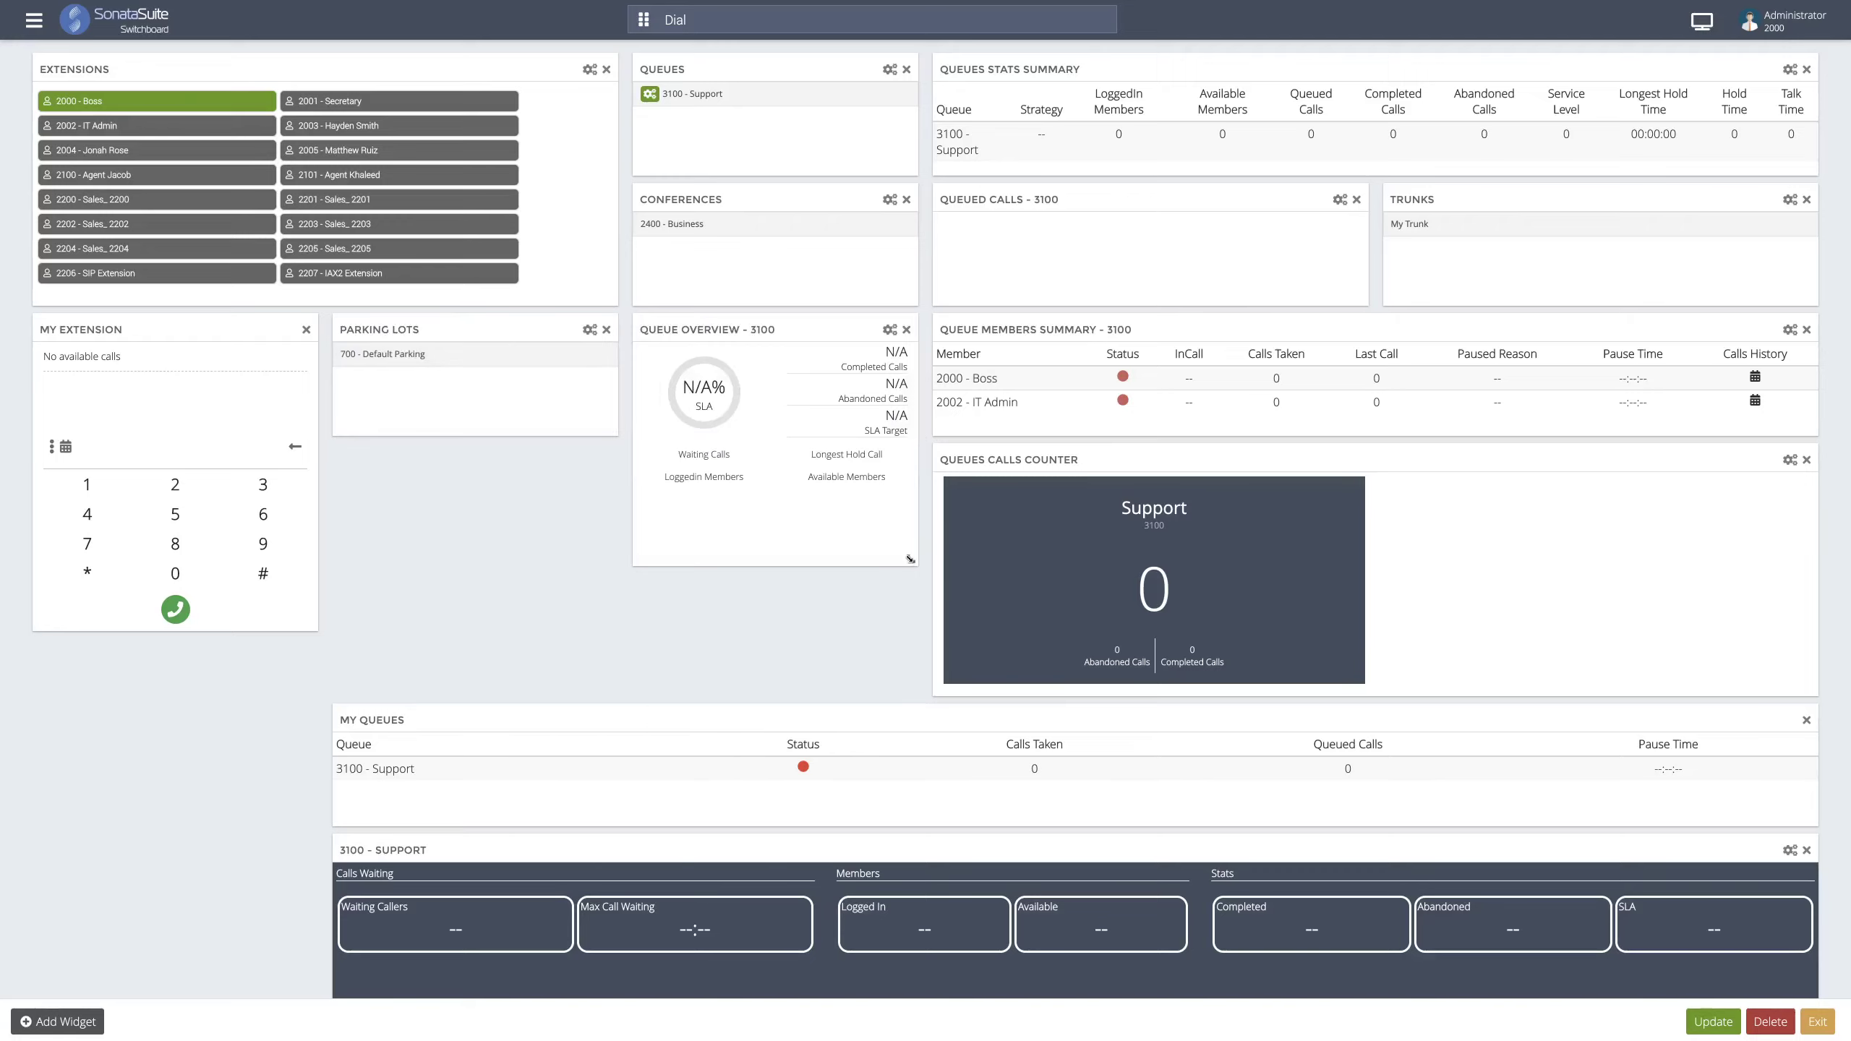
drag(834, 328, 529, 474)
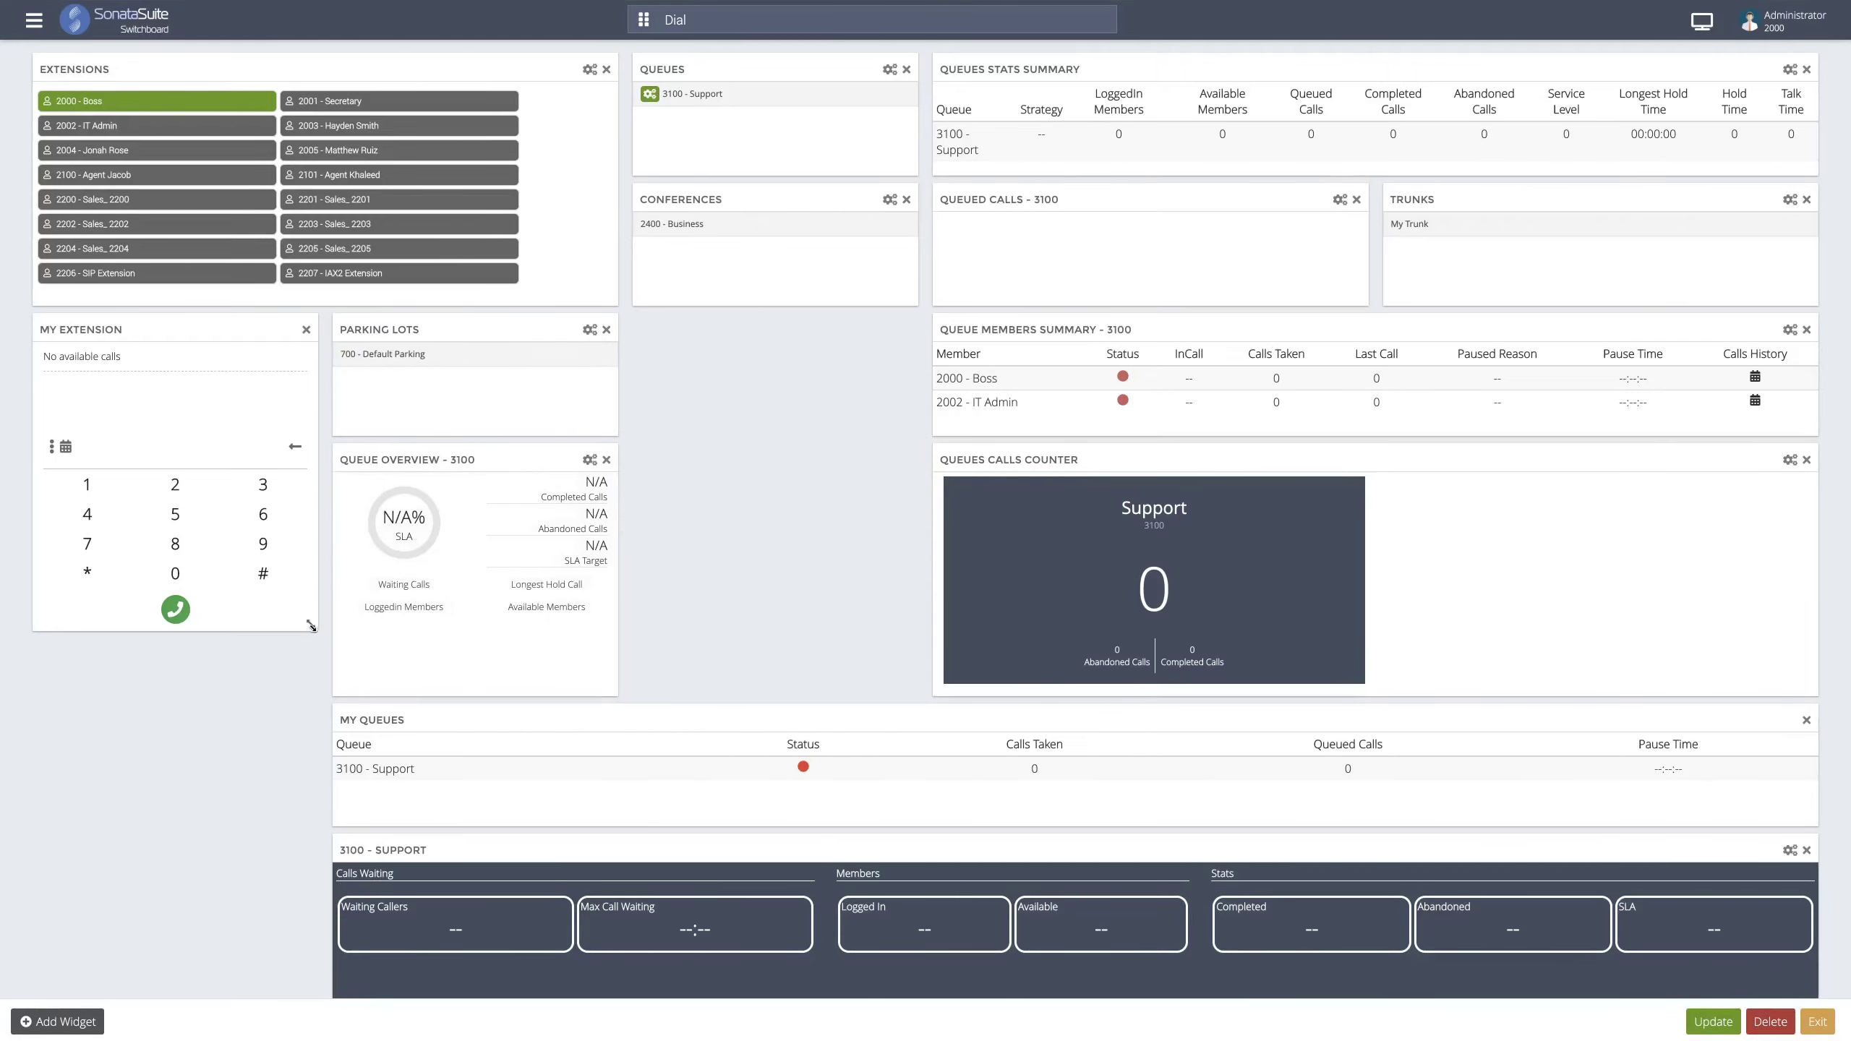
drag(312, 663, 310, 683)
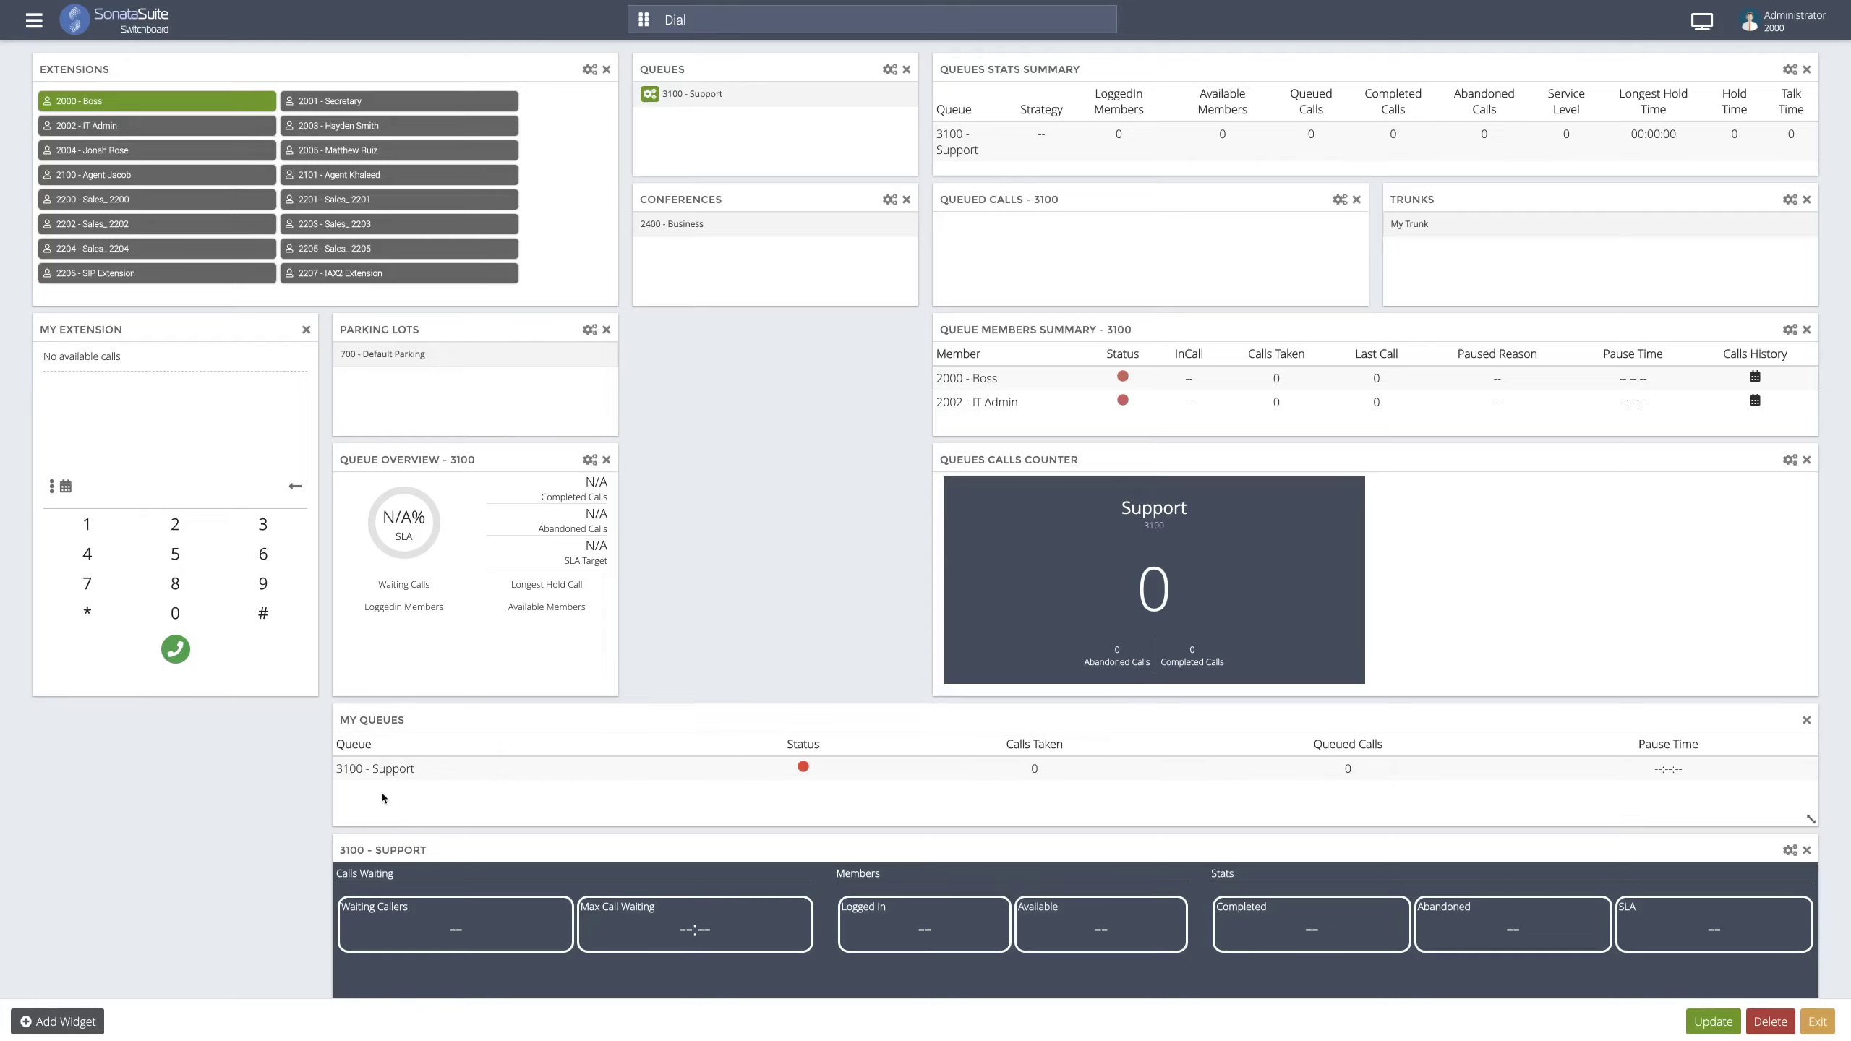
- Close the My Queues, 3100 - Support, Queue Members Summary - 3100 and Queues Calls Counter widgets
click(1806, 720)
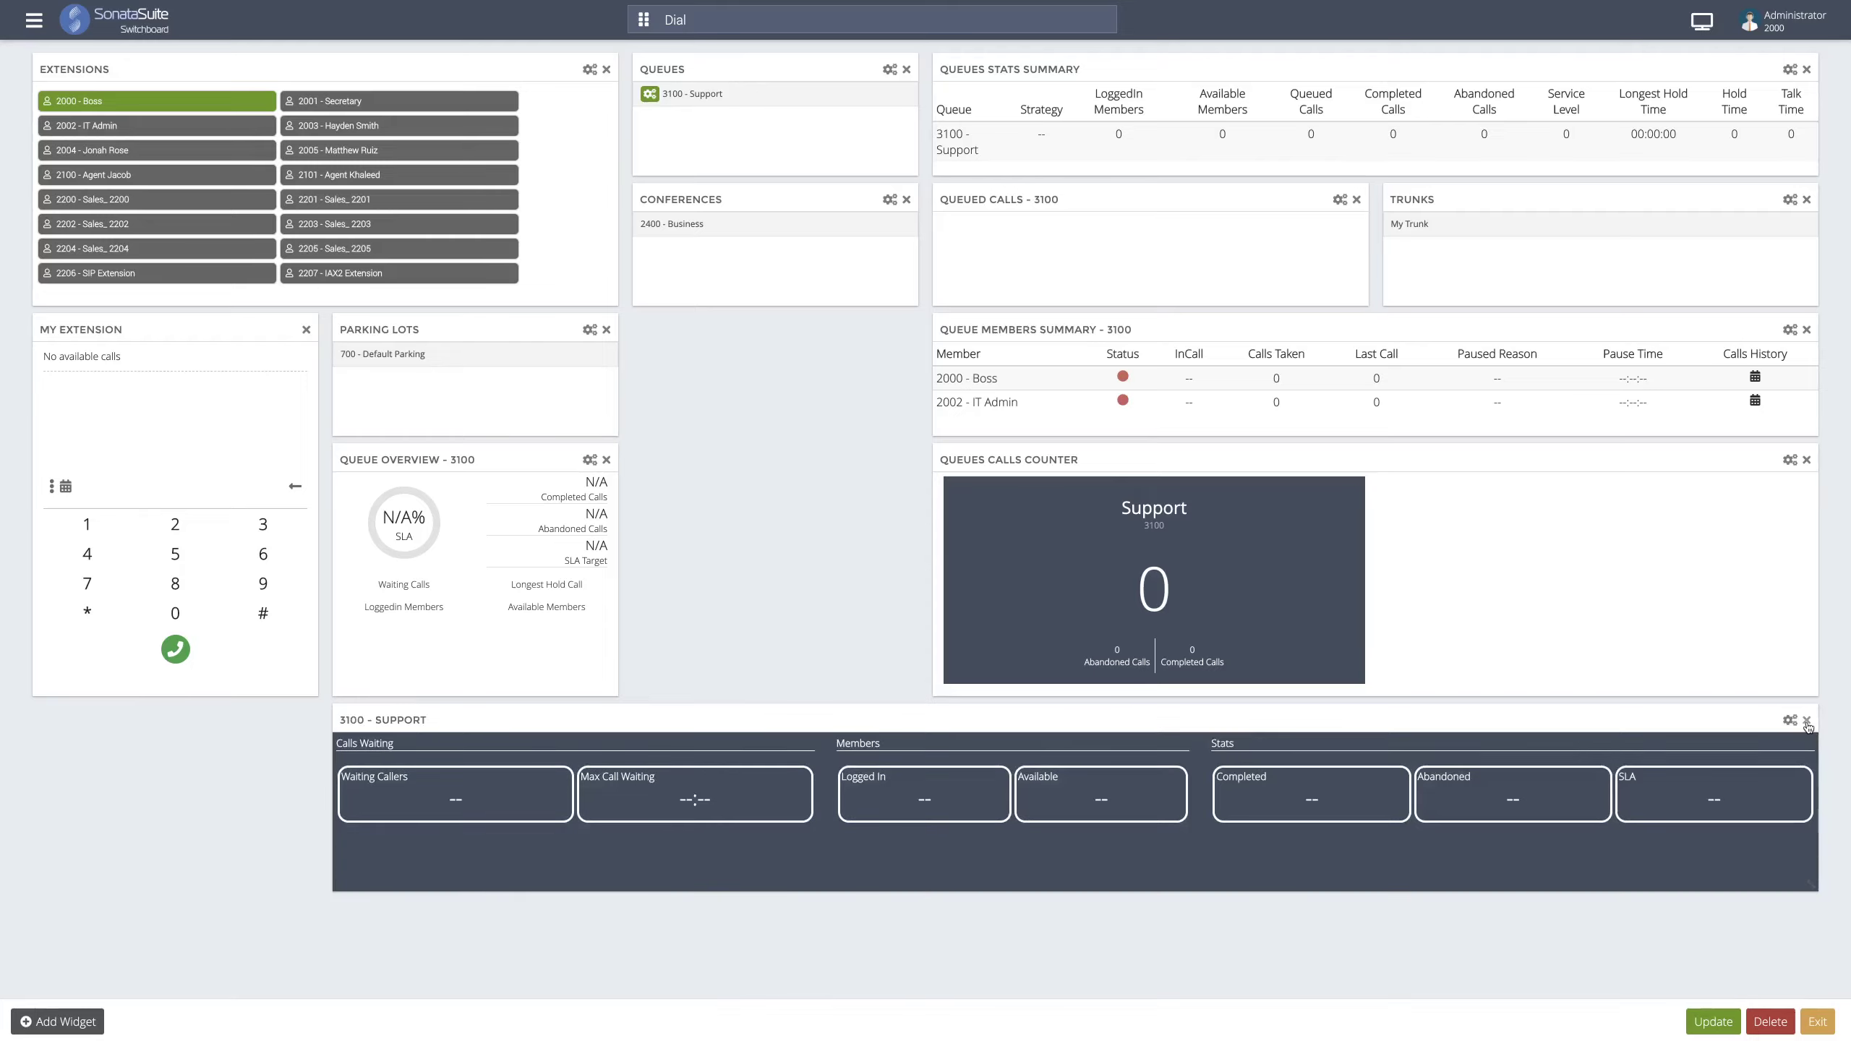
click(1806, 720)
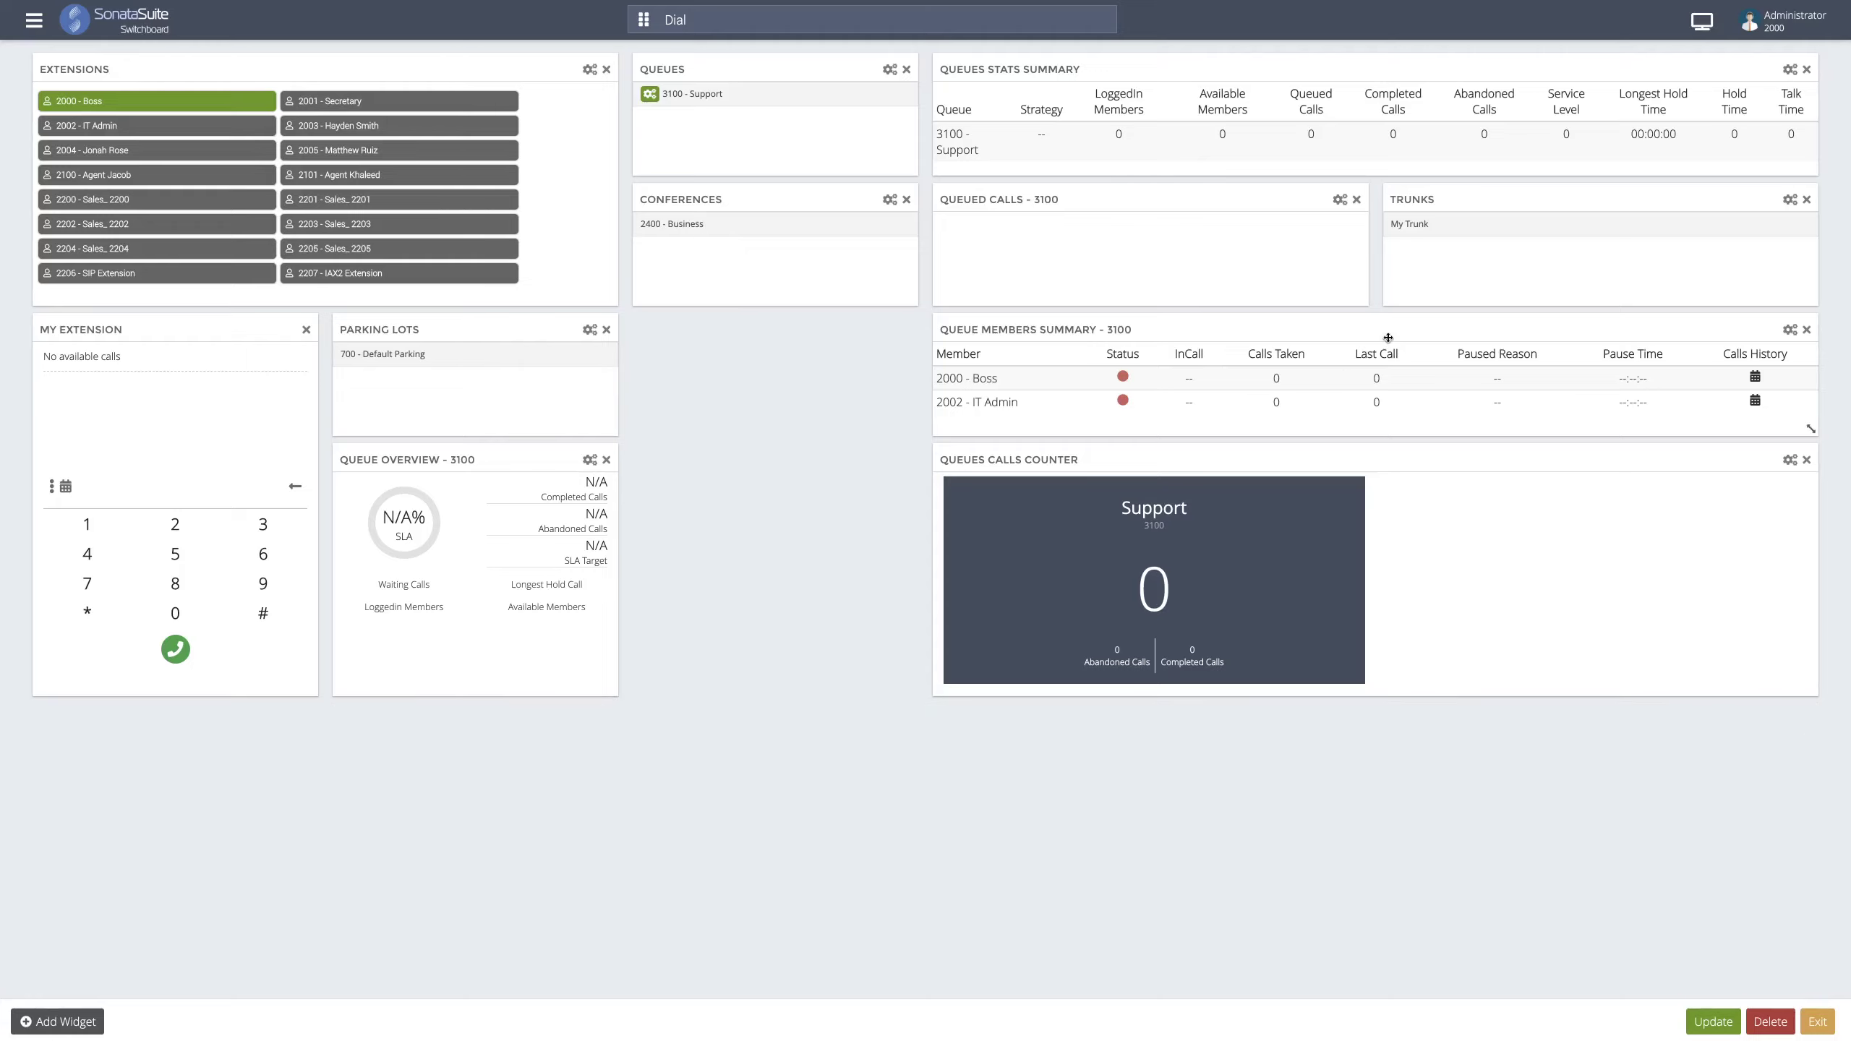
click(1807, 330)
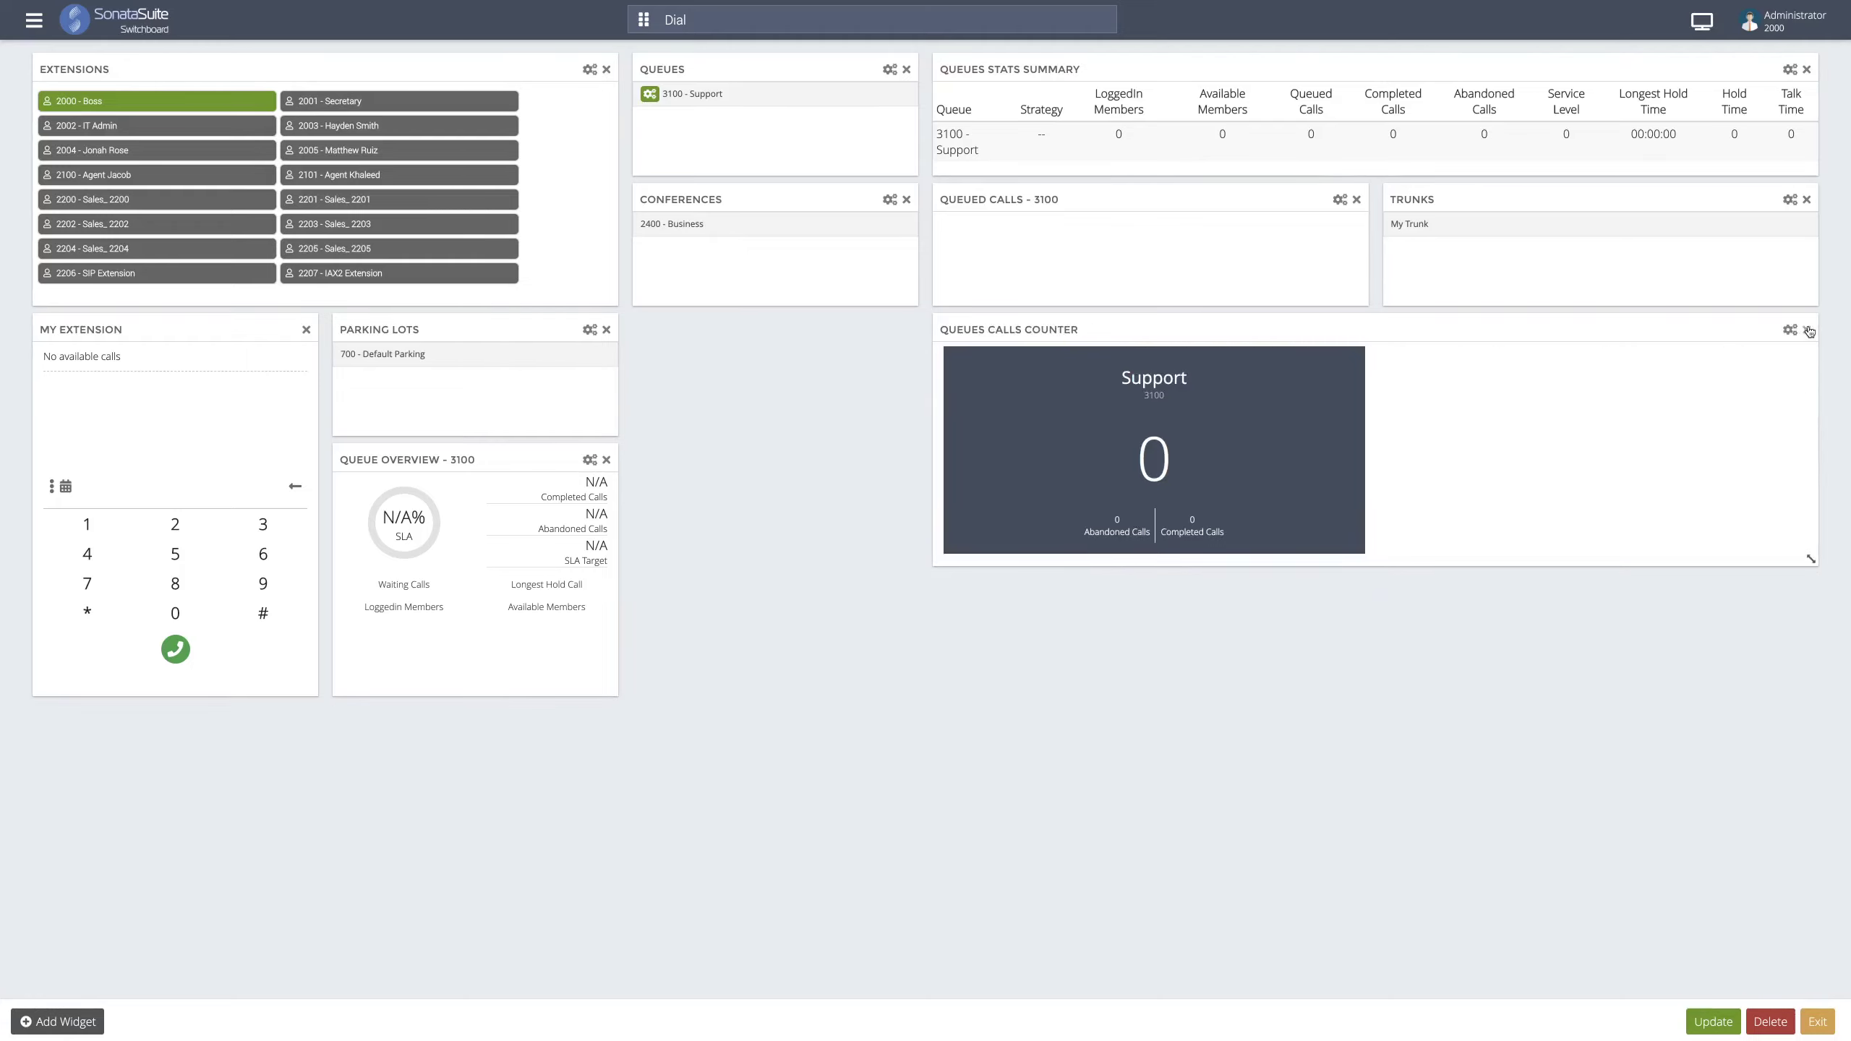
click(1807, 330)
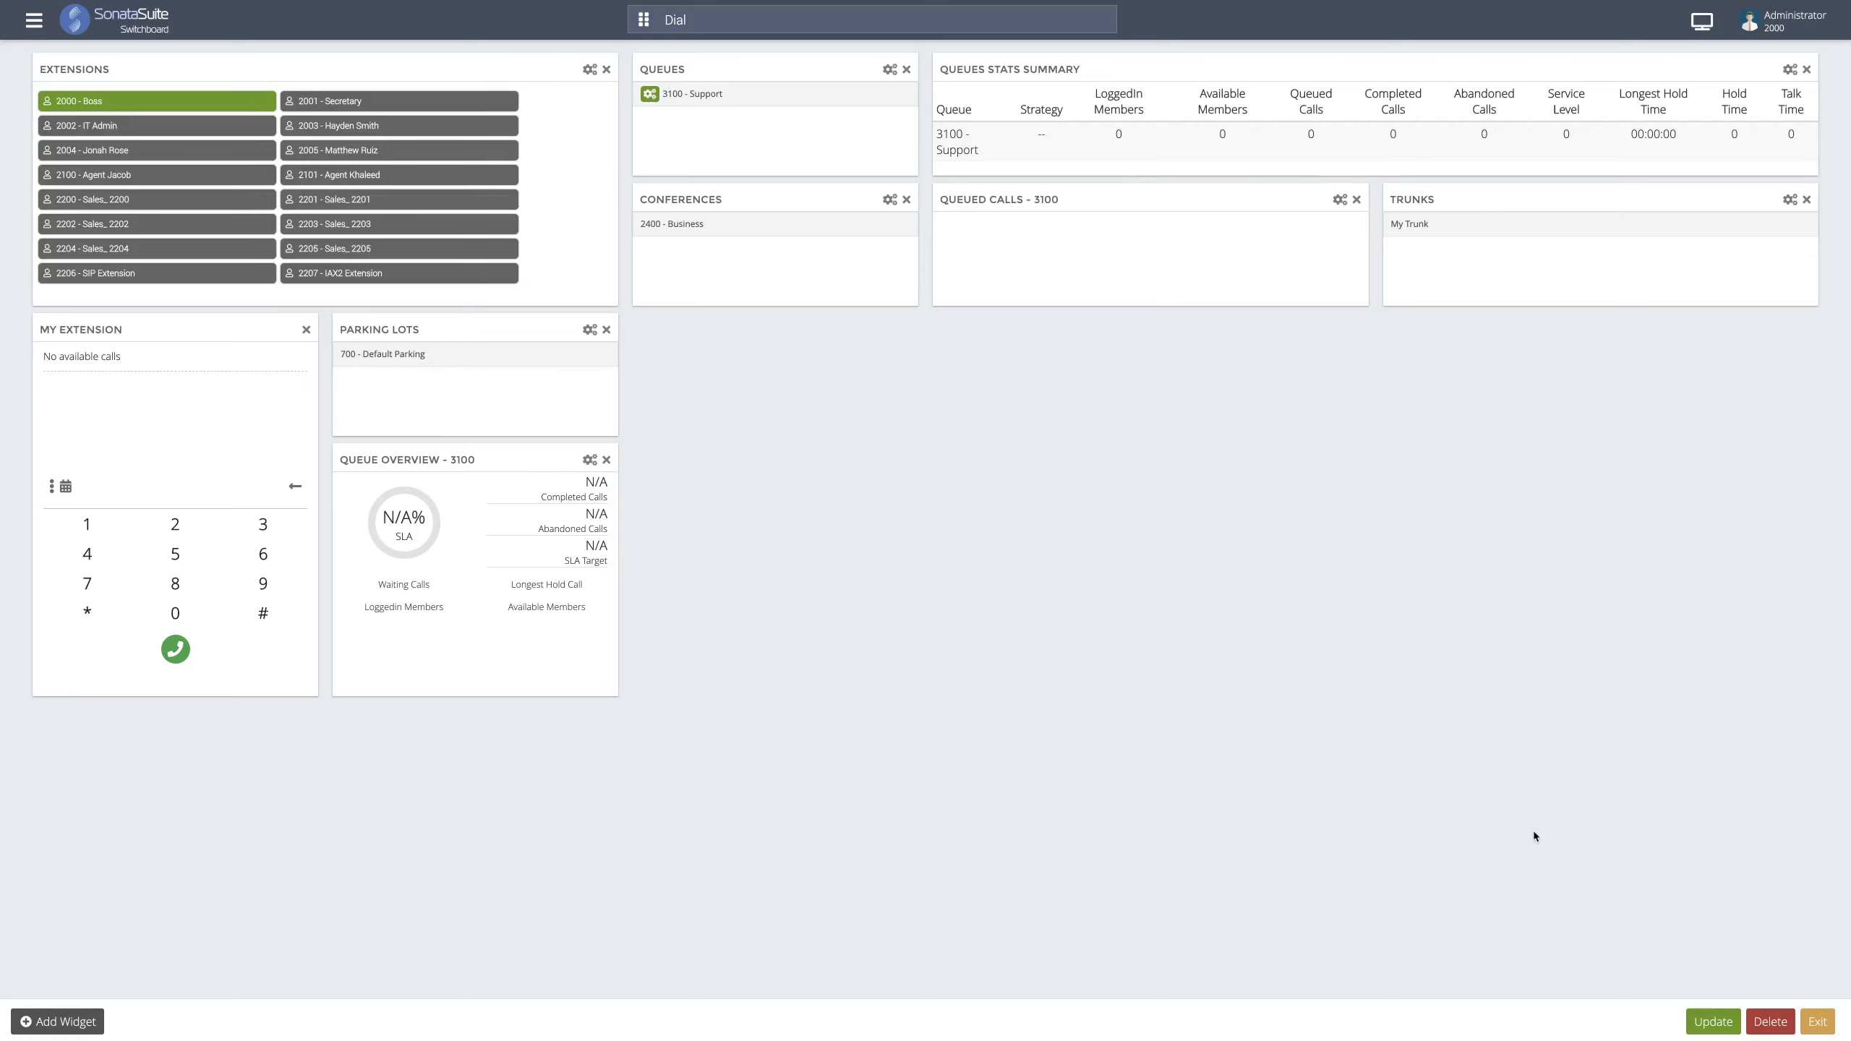
click(1713, 1022)
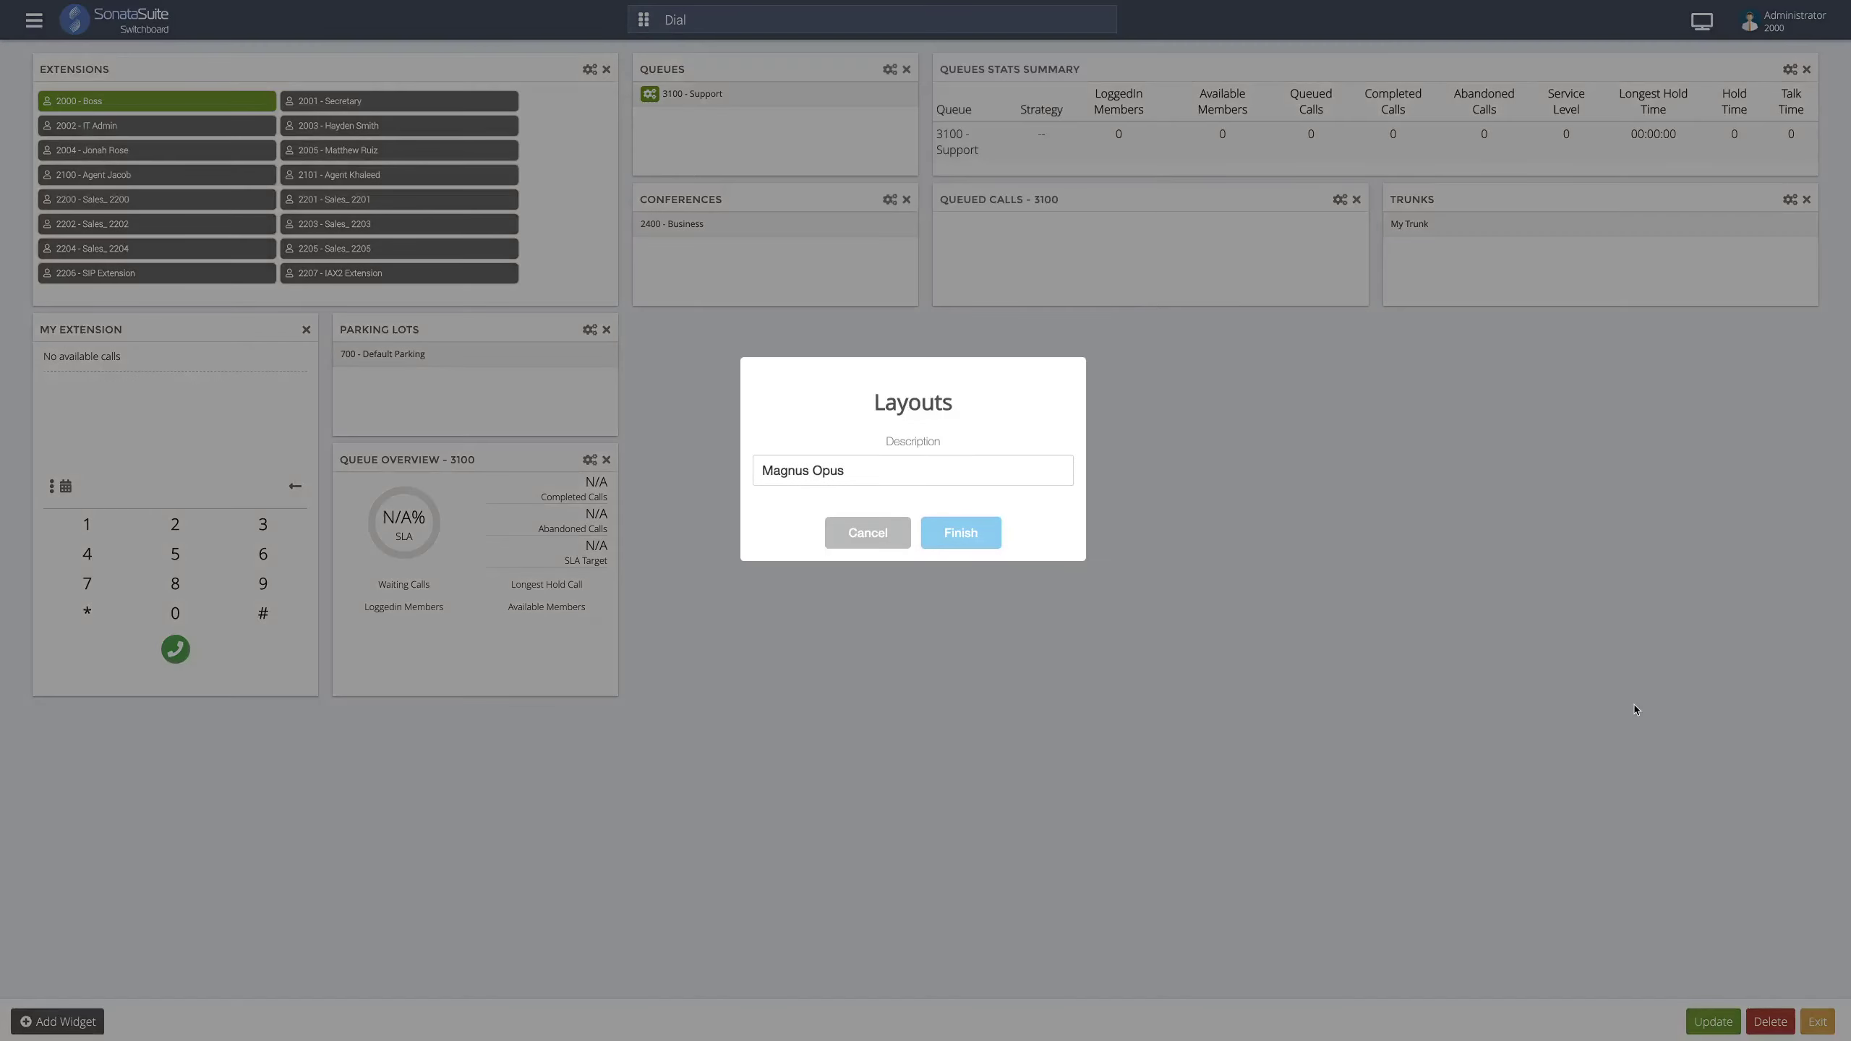
- Save the rearranged layout as Magnus Opus and finish
click(960, 588)
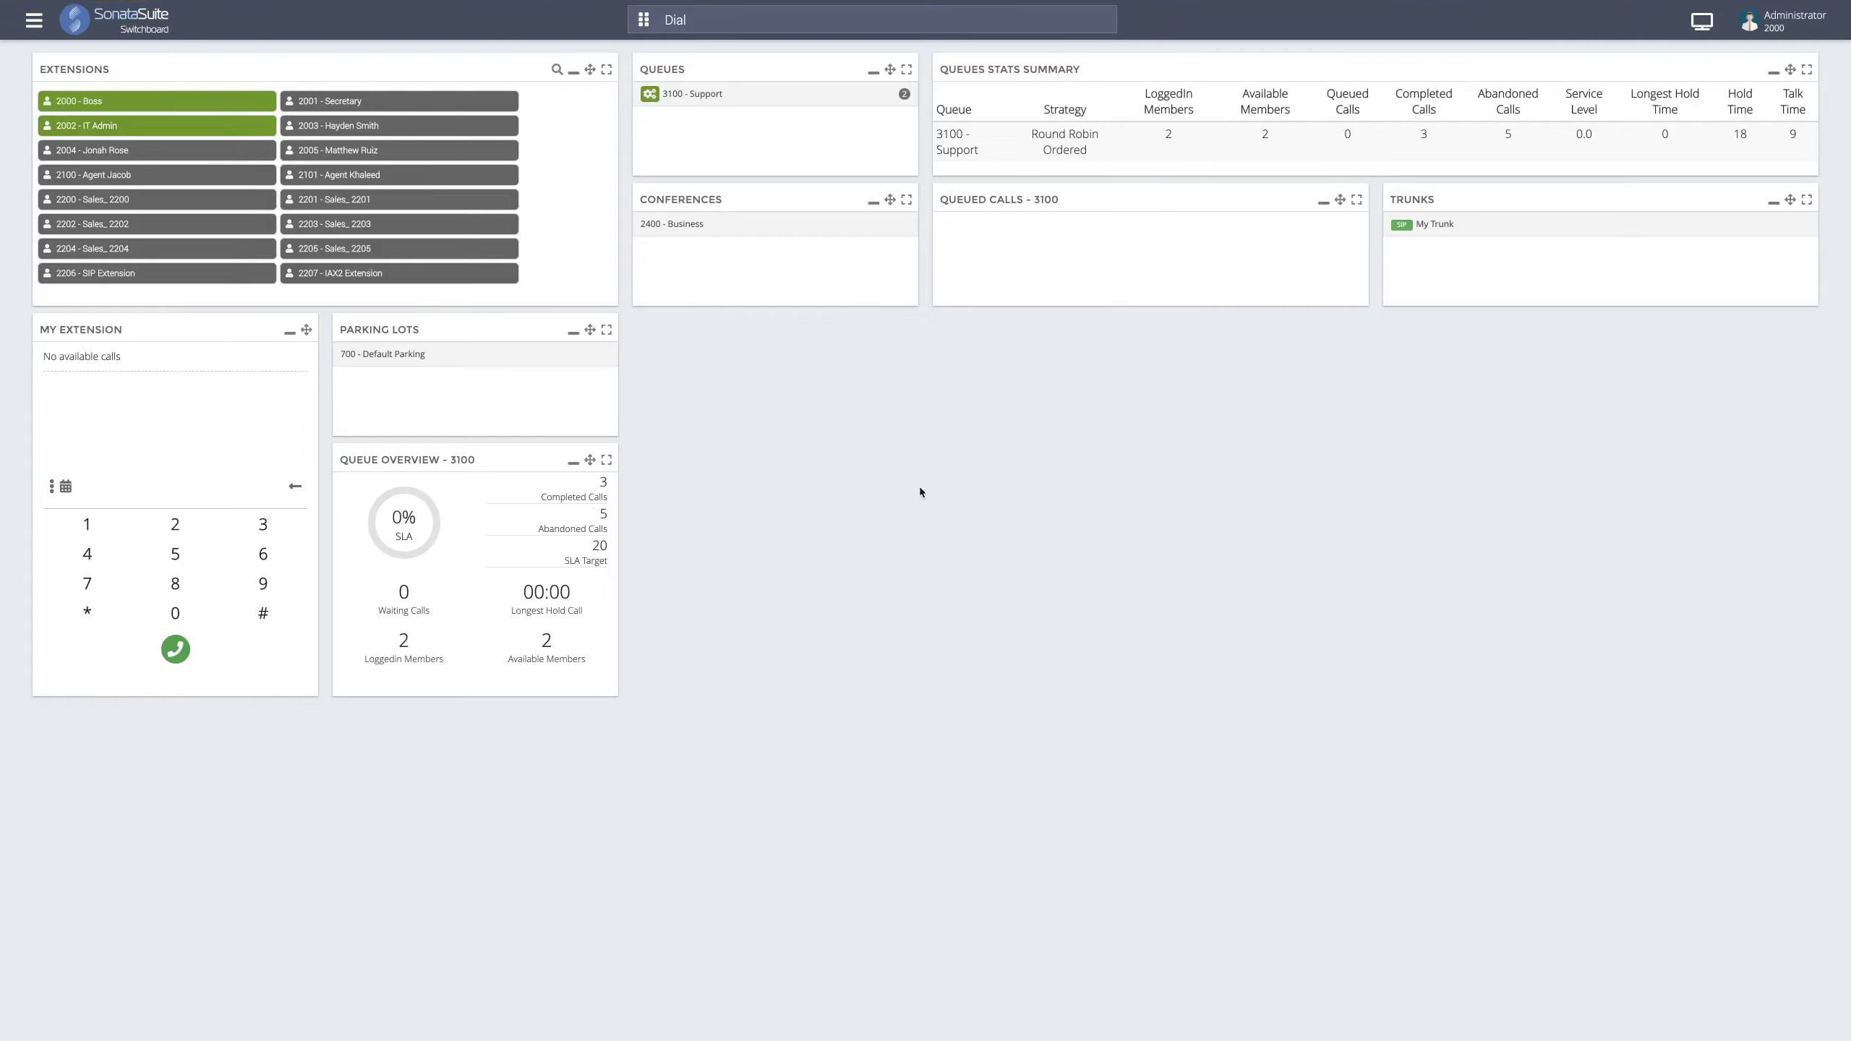
- Inspect the context menus of extensions 2002 - IT Admin and 2000 - Boss
right_click(212, 132)
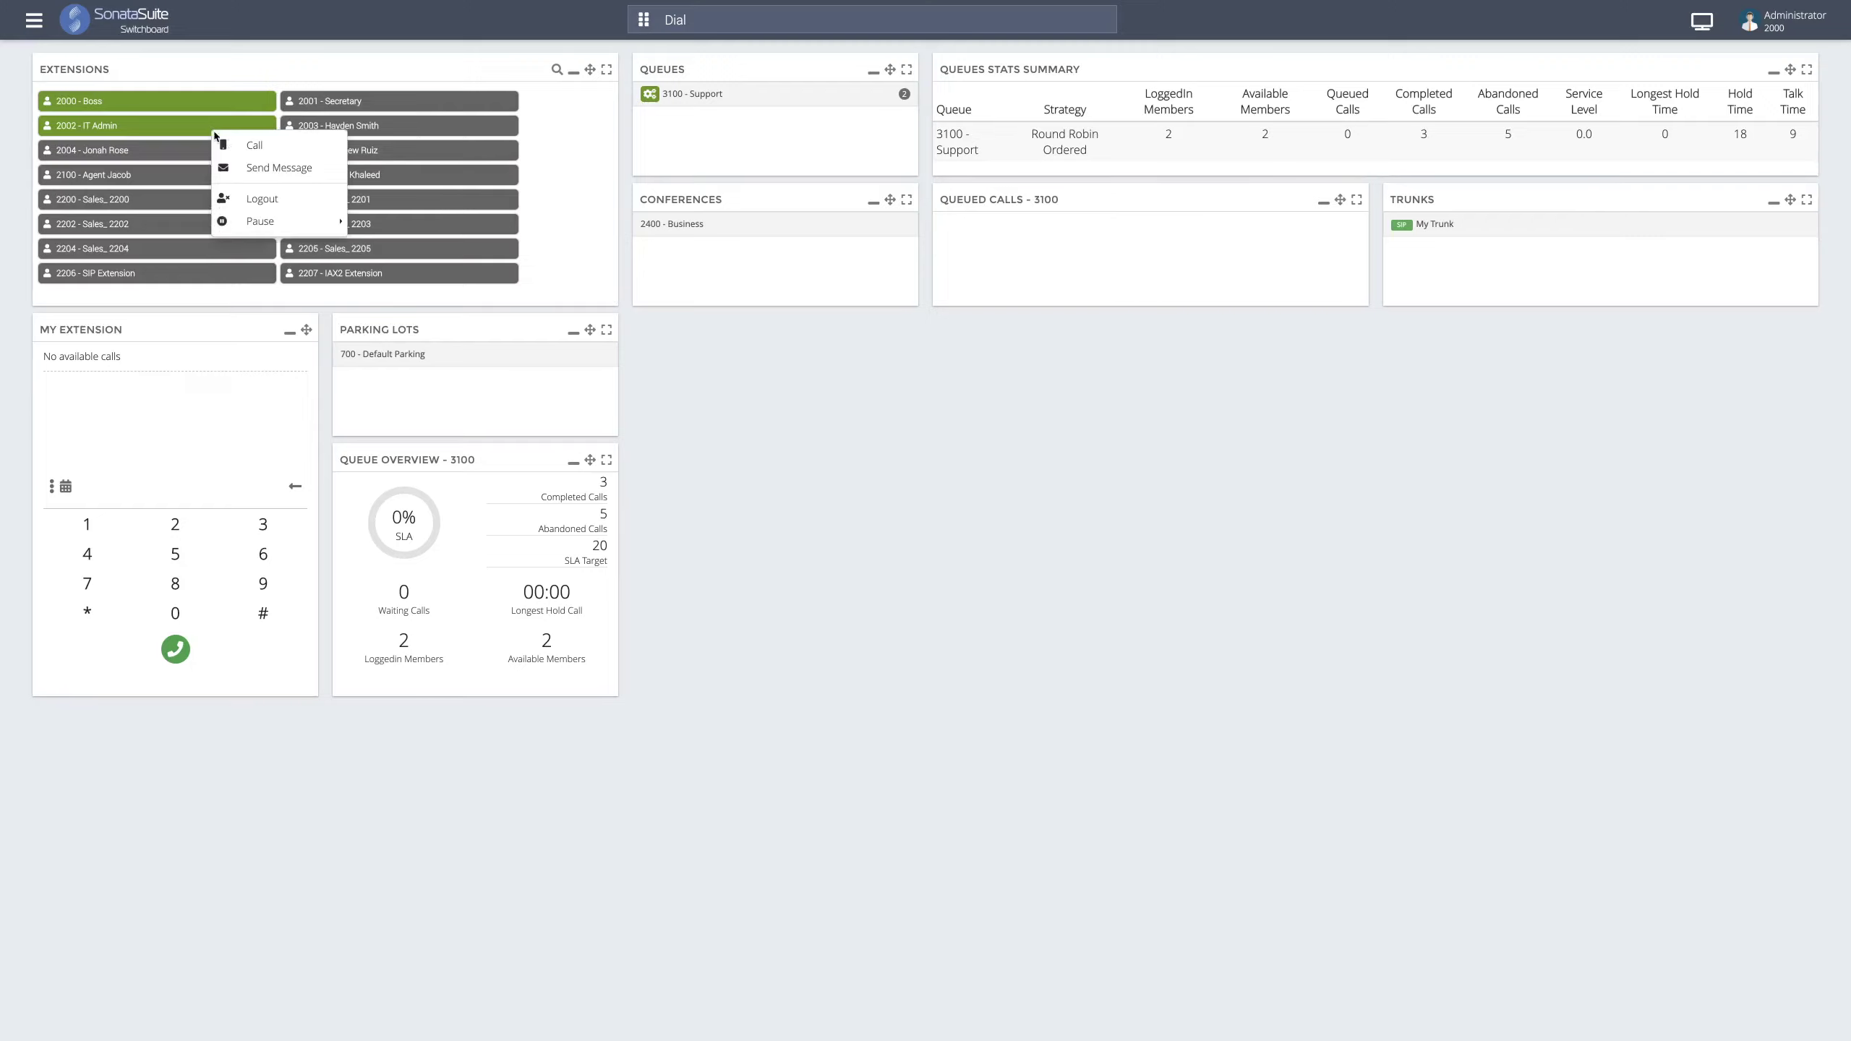
click(223, 110)
right_click(223, 110)
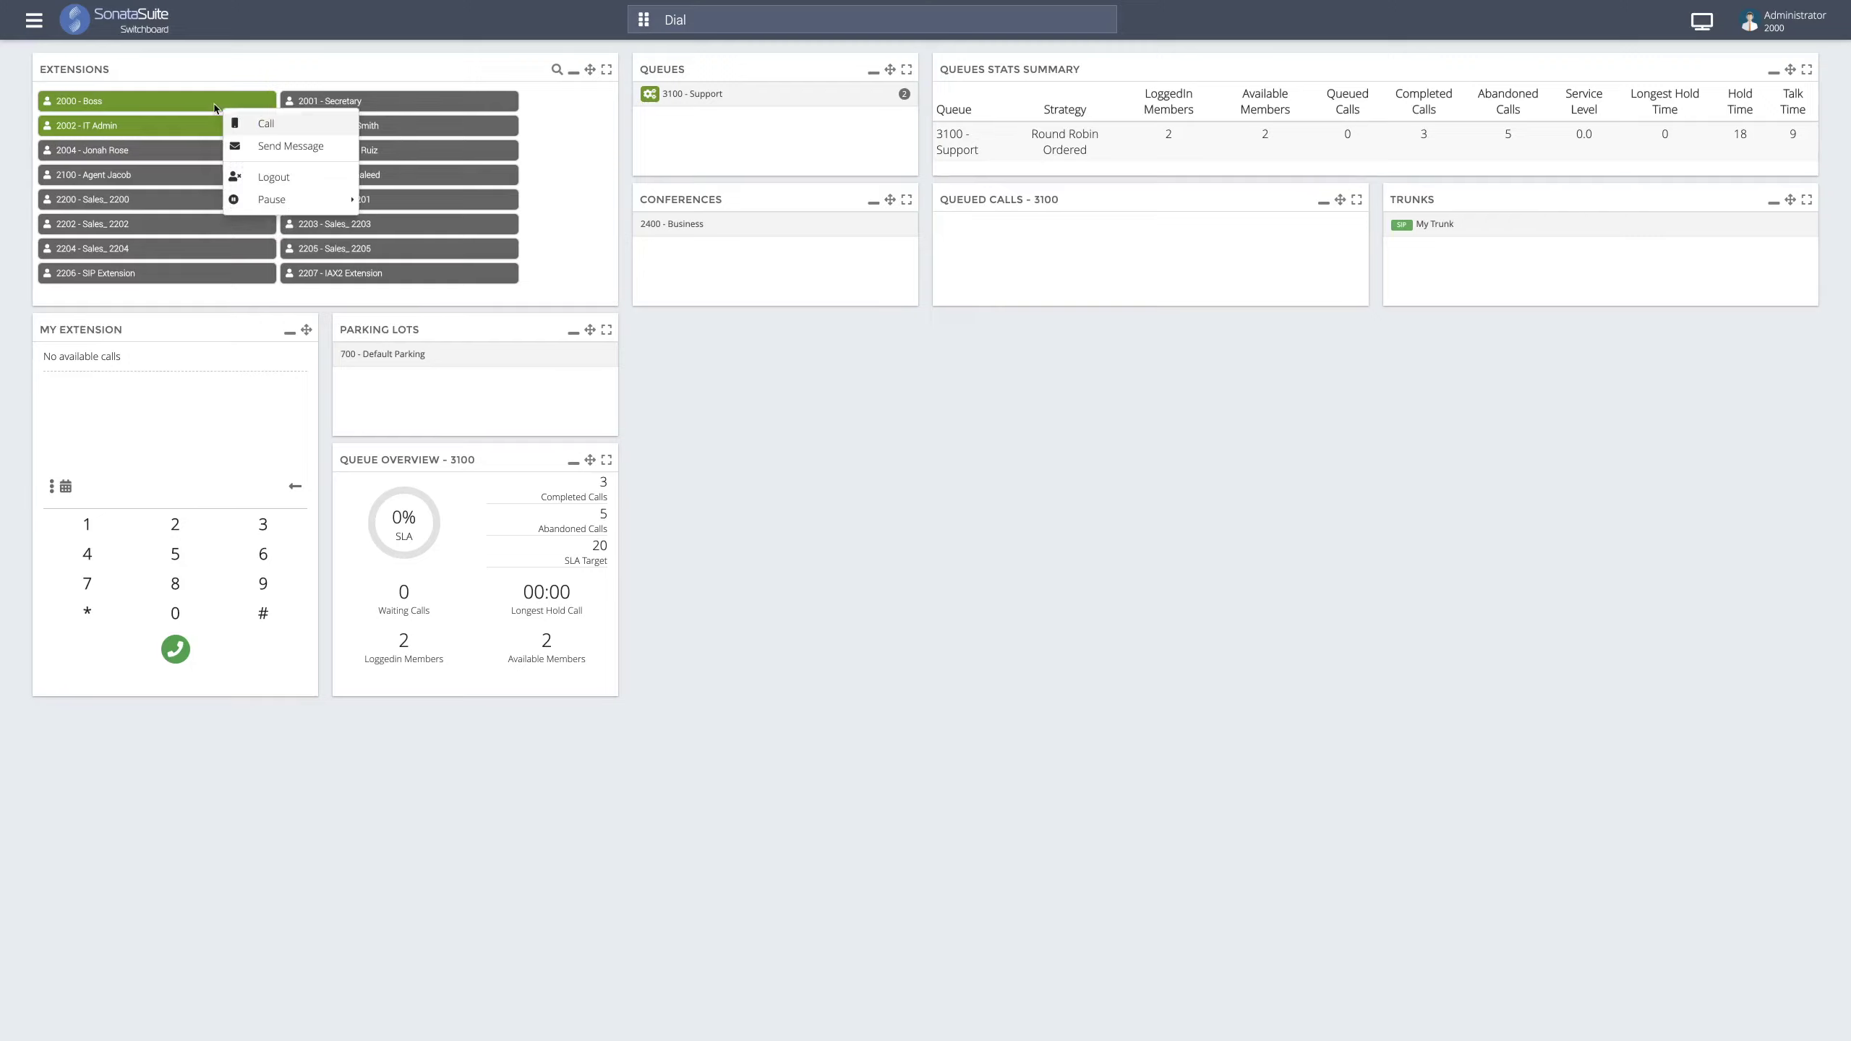
click(219, 111)
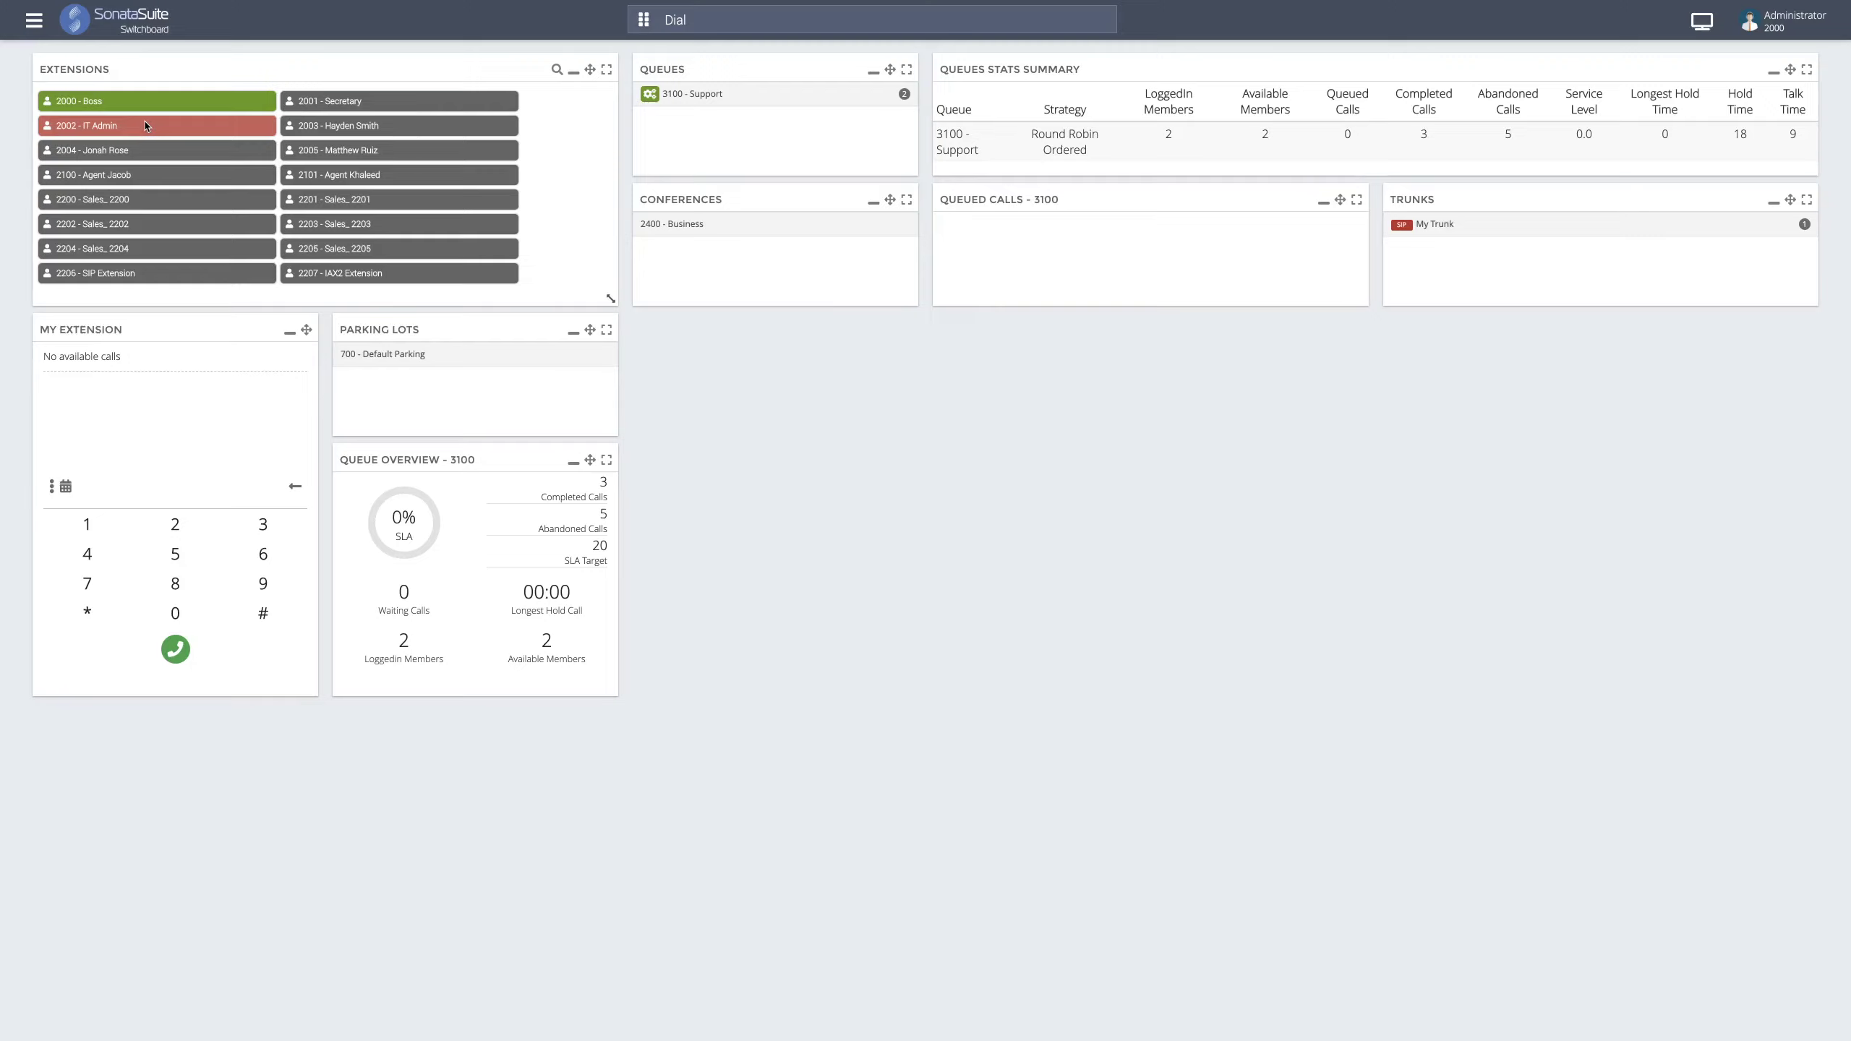
- Hang up the active call on extension 2002 - IT Admin
right_click(146, 125)
click(239, 162)
right_click(218, 129)
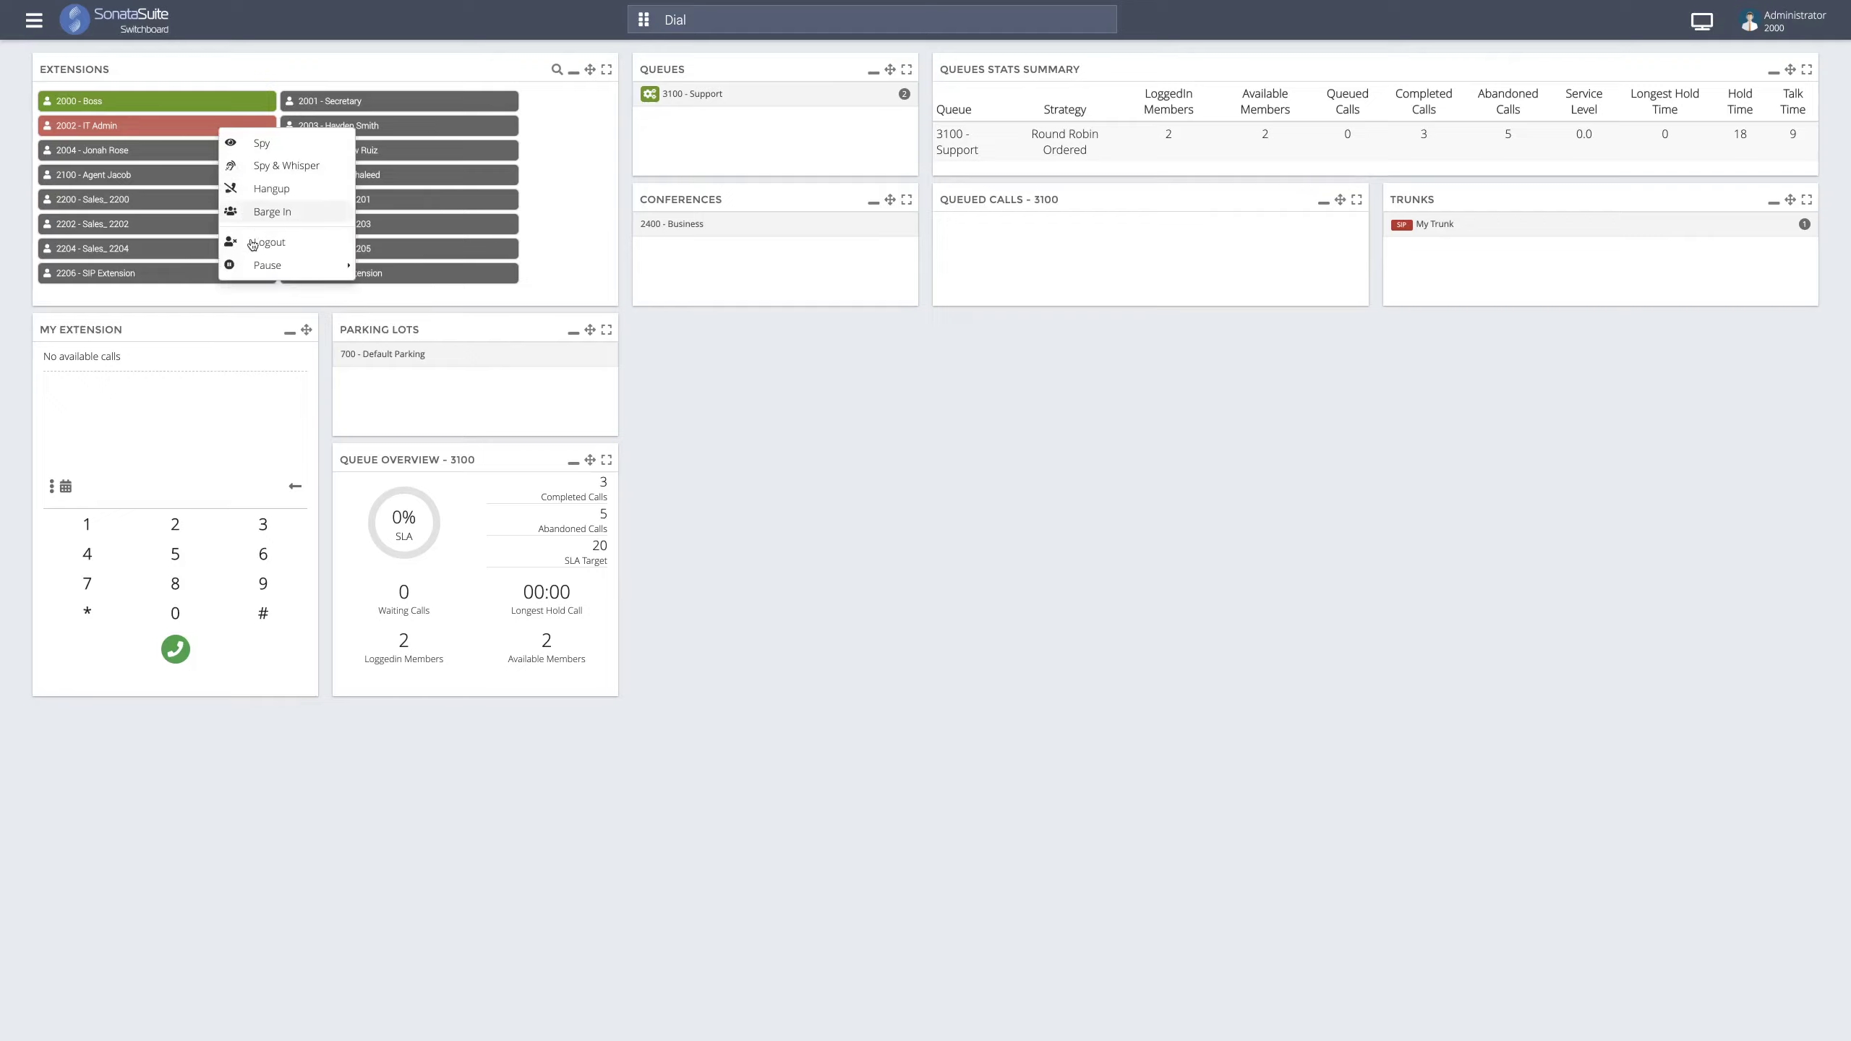
click(269, 195)
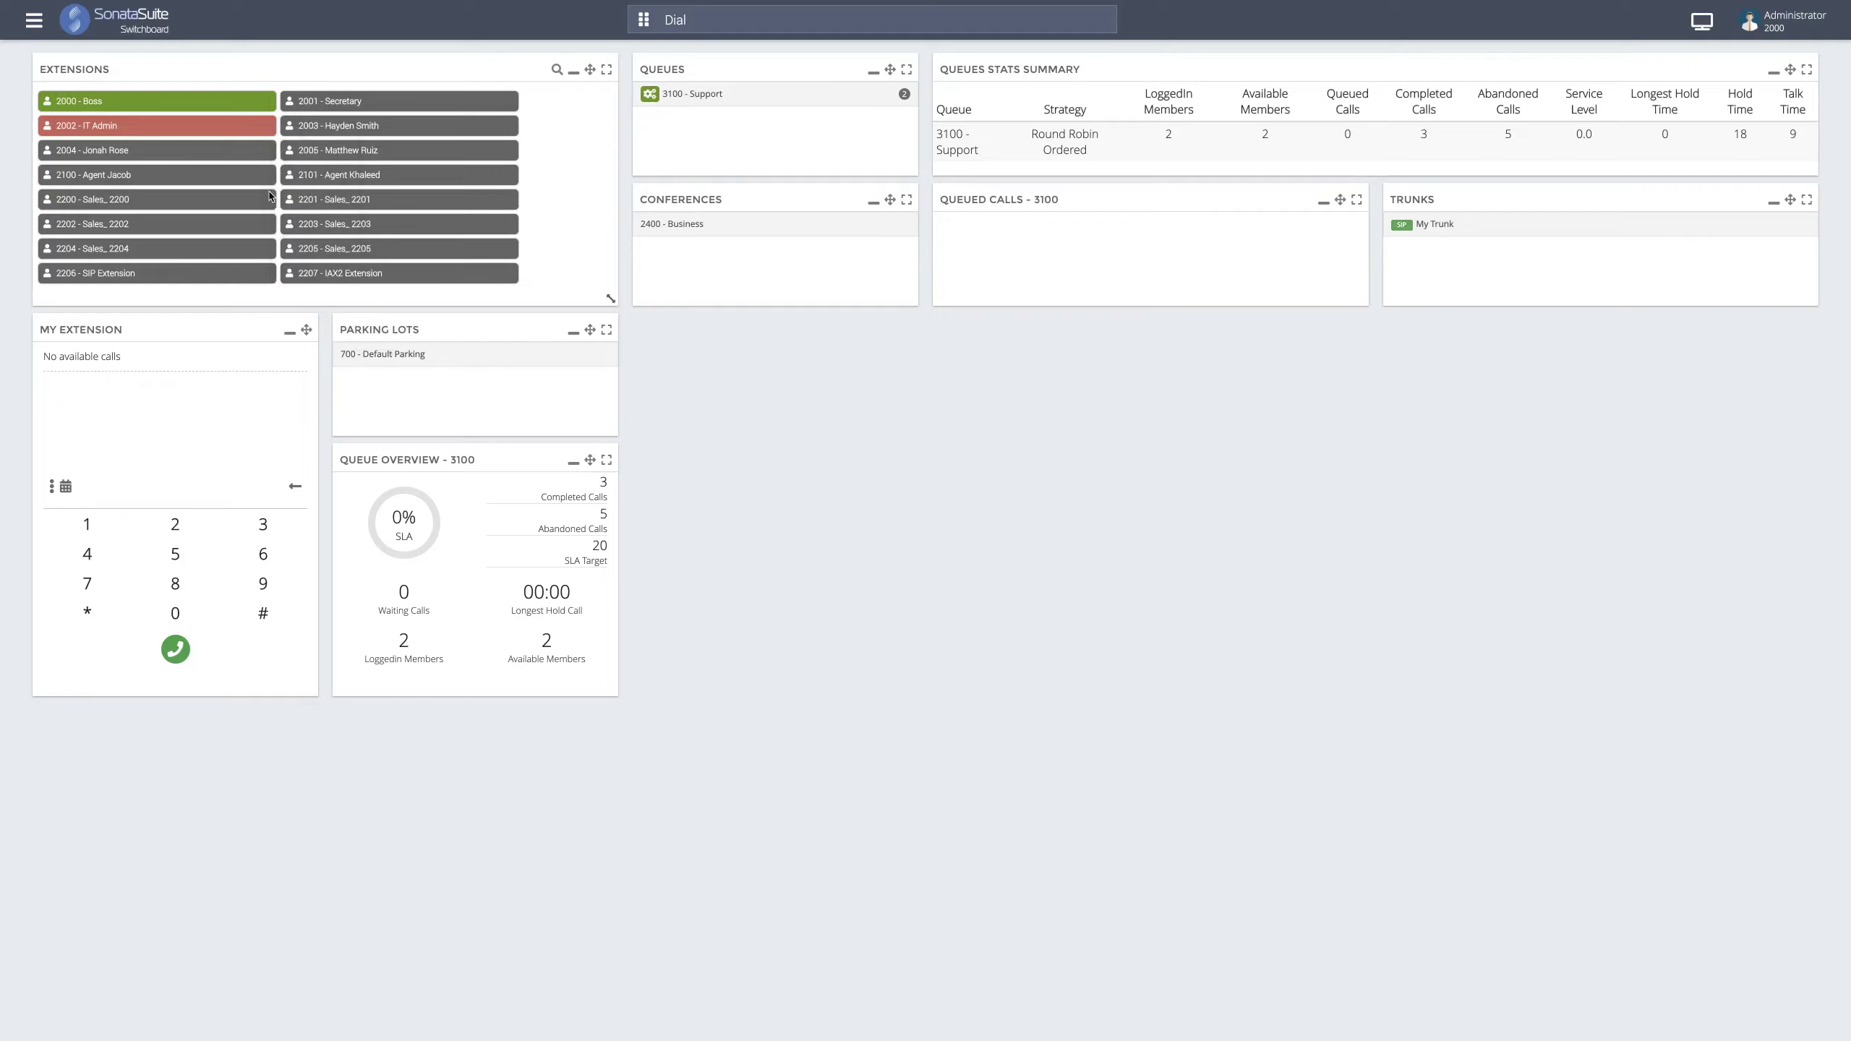